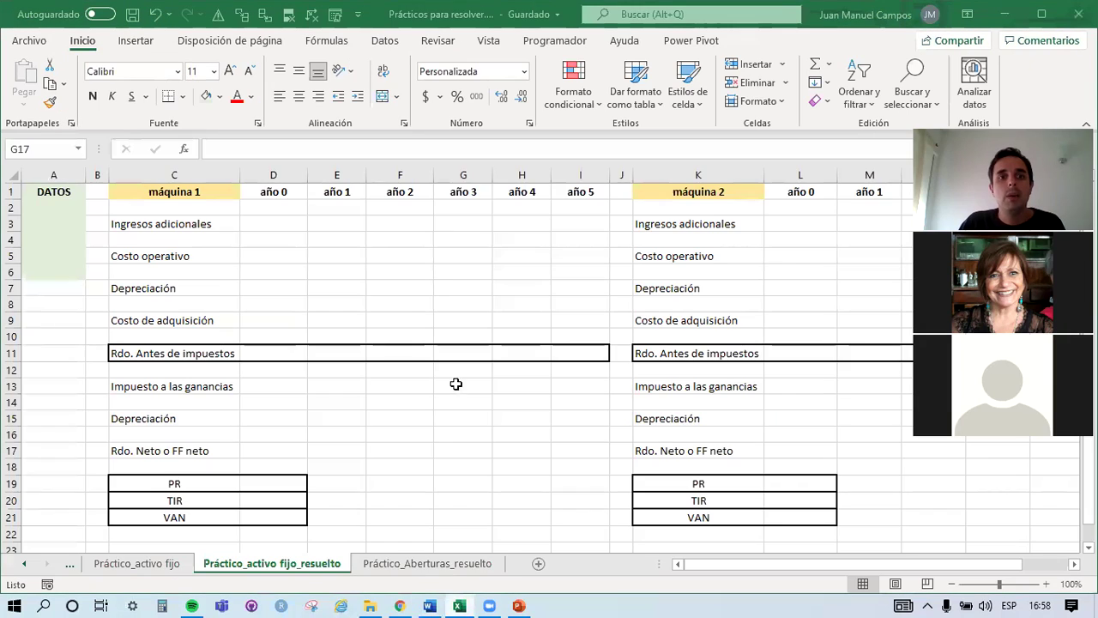
# Apply an outside border around the máquina 1 table, range C1:I17.
pyautogui.click(426, 238)
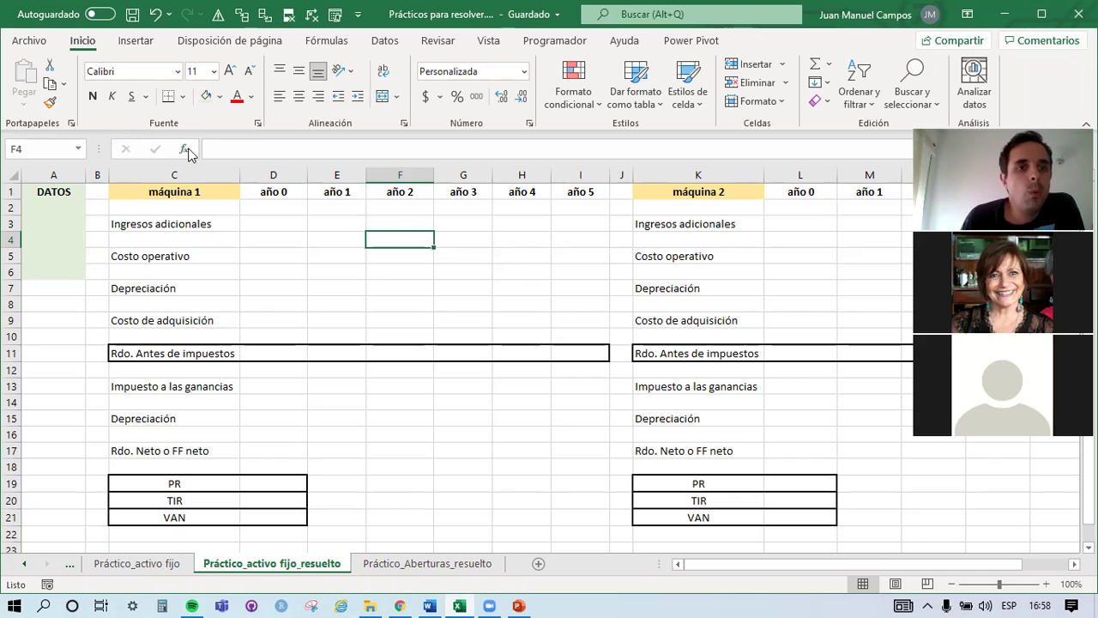
pyautogui.moveTo(177, 187); pyautogui.dragTo(592, 454)
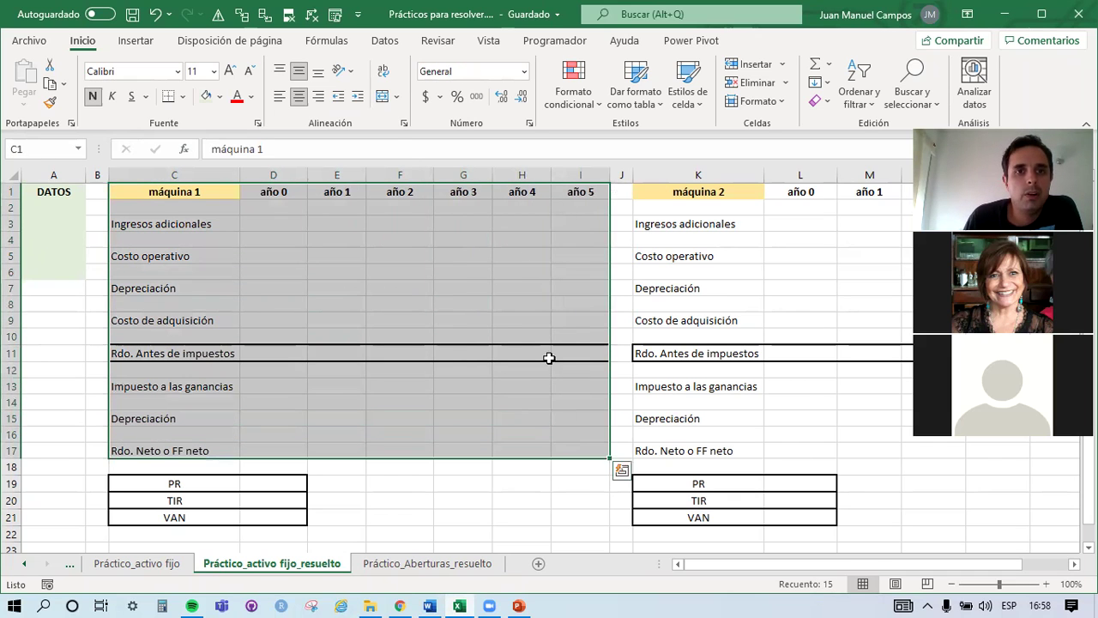
pyautogui.click(183, 97)
pyautogui.click(201, 282)
# Apply an outside border around the máquina 2 table, range K1:Q17.
pyautogui.moveTo(632, 194); pyautogui.dragTo(690, 450)
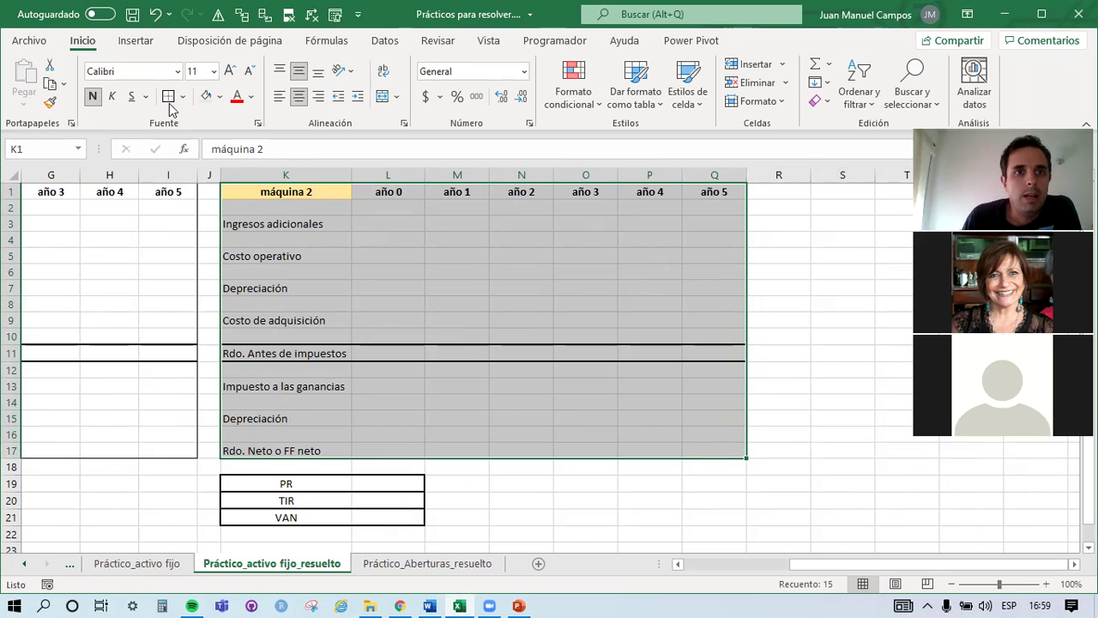
pyautogui.moveTo(811, 571); pyautogui.dragTo(705, 571)
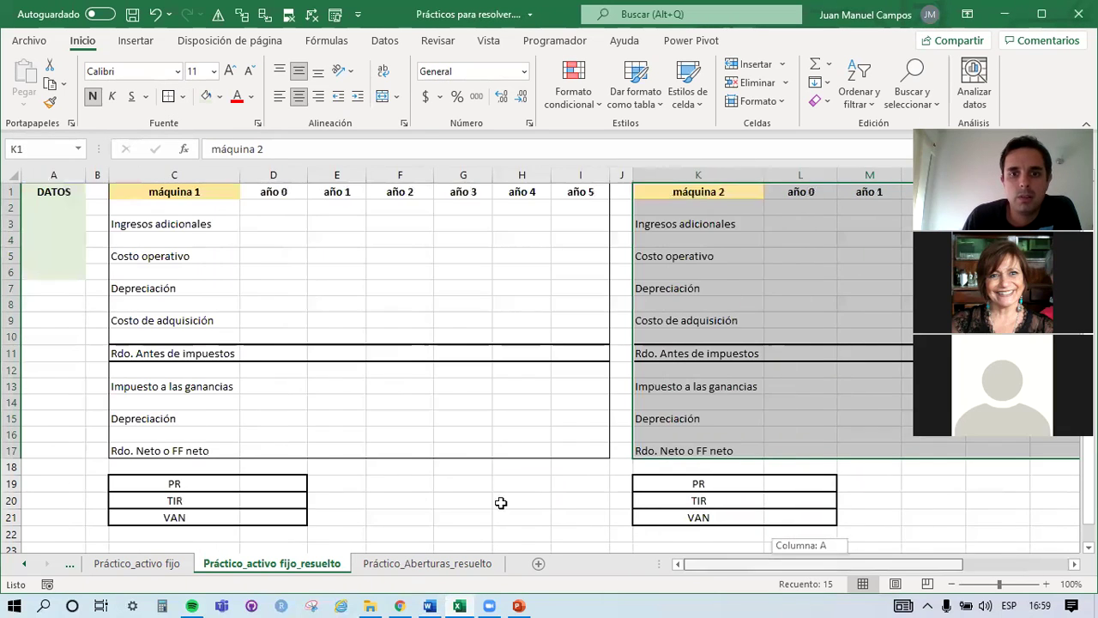
pyautogui.click(392, 304)
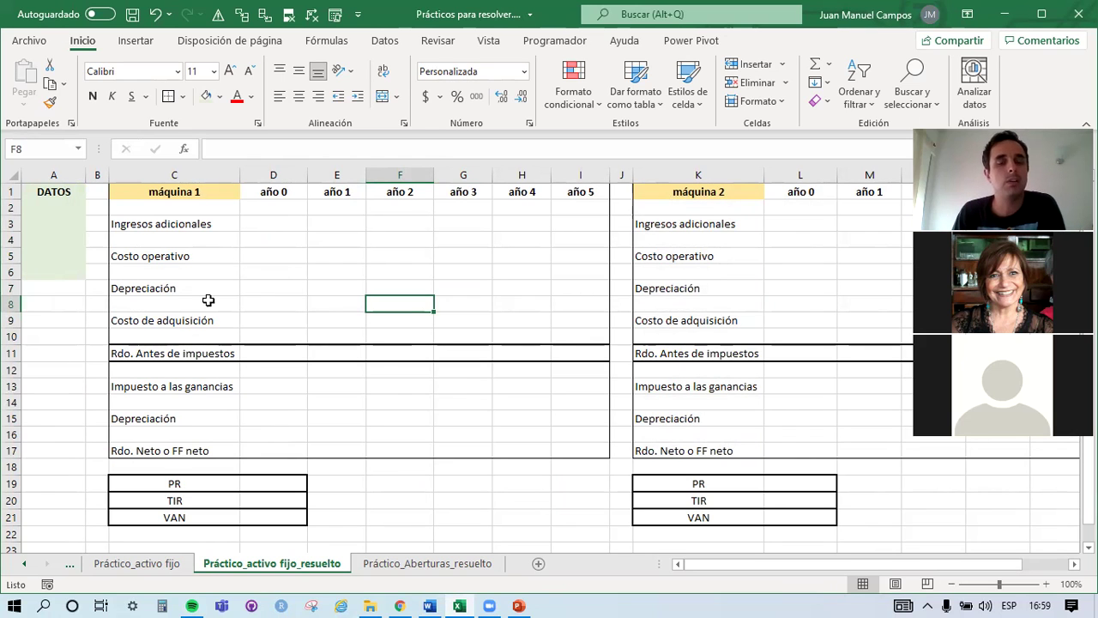
# Review the year columns and the additional income, operating cost, depreciation and acquisition cost rows of the máquina 1 table.
pyautogui.moveTo(293, 208); pyautogui.dragTo(571, 305)
pyautogui.click(292, 208)
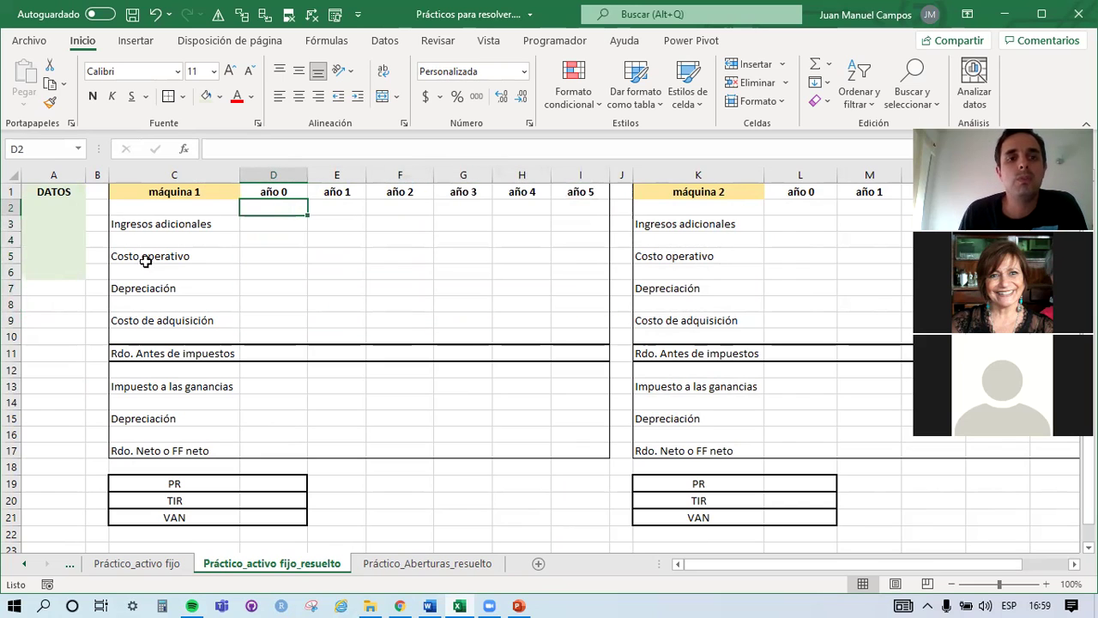
pyautogui.moveTo(122, 223); pyautogui.dragTo(578, 225)
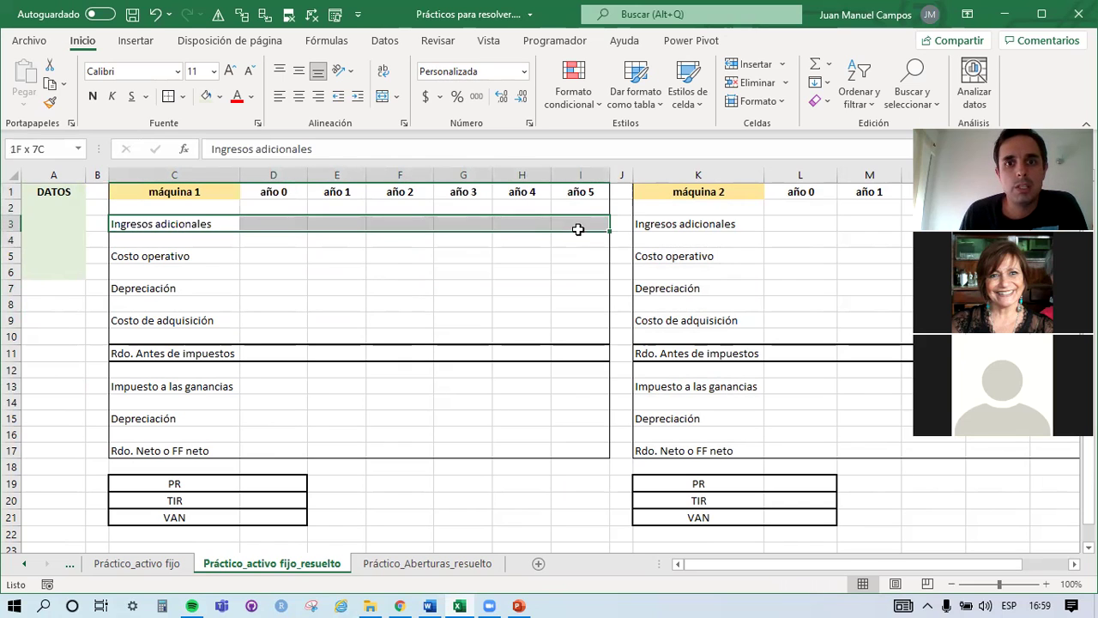
pyautogui.click(294, 196)
pyautogui.press('Right')
pyautogui.press('Right')
pyautogui.press('Right')
pyautogui.press('Right')
pyautogui.press('Down')
pyautogui.press('Down')
pyautogui.press('Left')
pyautogui.press('Left')
pyautogui.press('Left')
pyautogui.press('Down')
pyautogui.press('Left')
pyautogui.press('Down')
pyautogui.press('Left')
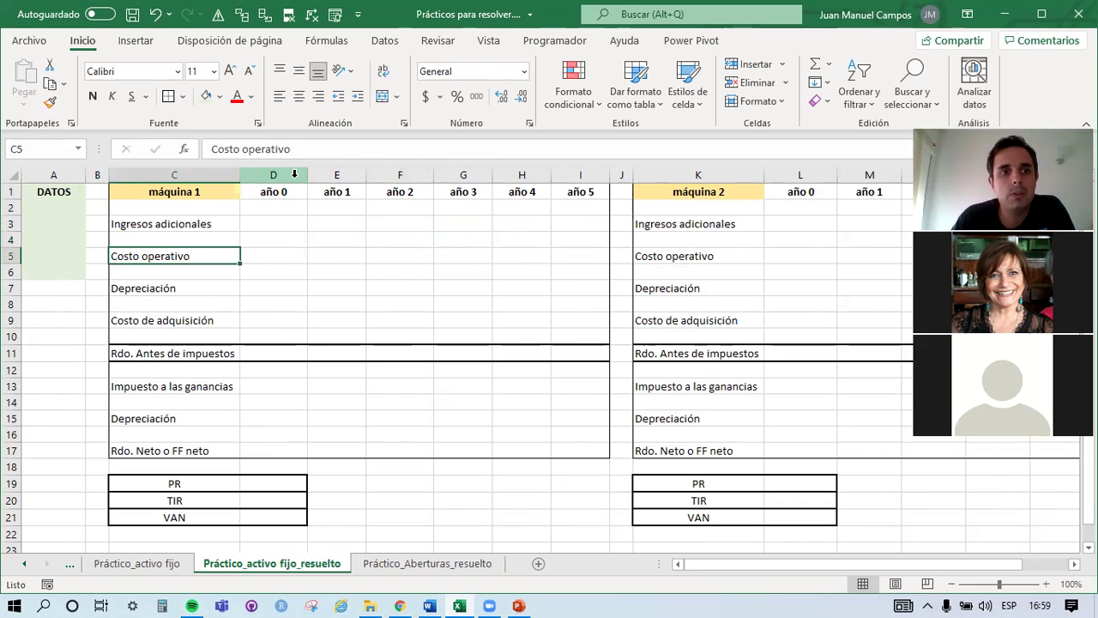
pyautogui.press('Down')
pyautogui.press('Down')
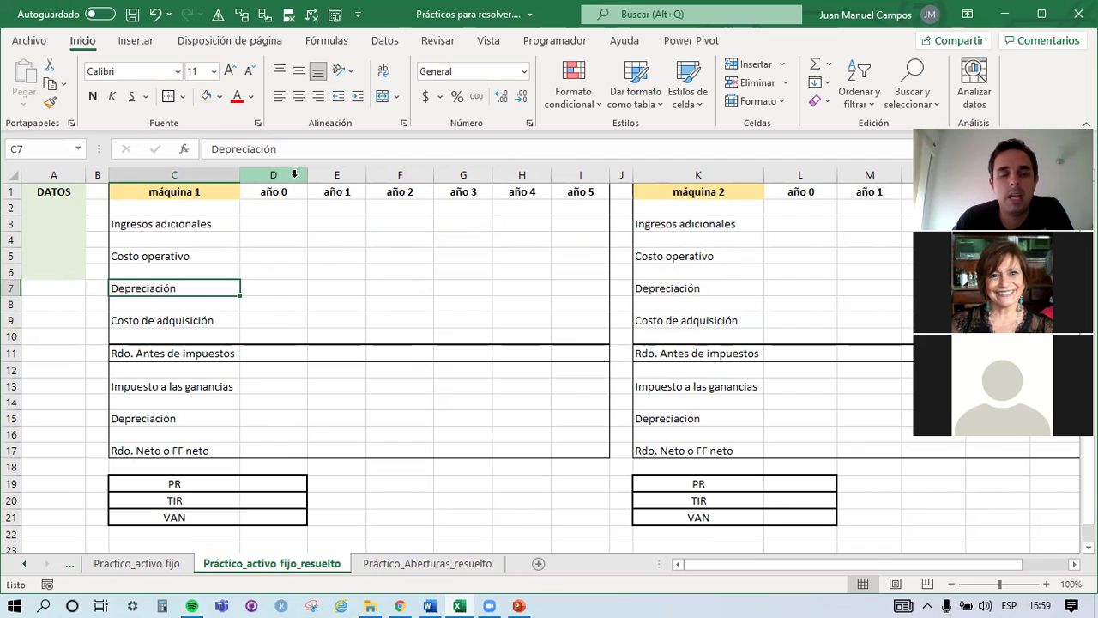
pyautogui.press('Down')
pyautogui.press('Down')
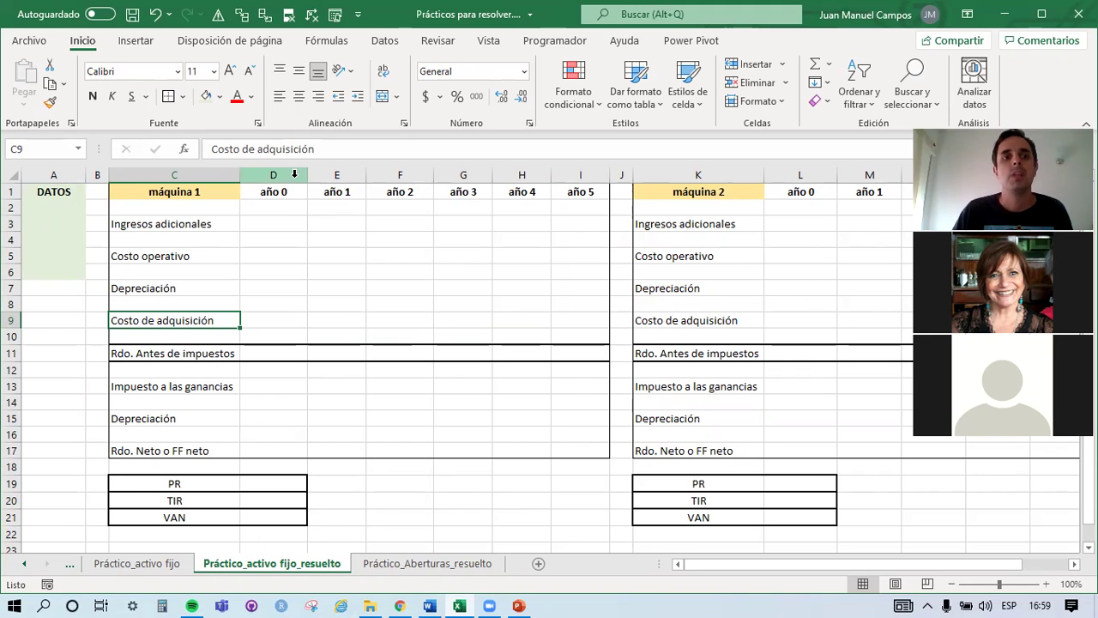
# Review the pre-tax result and income tax rows of máquina 1, comparing its two Depreciación rows.
pyautogui.click(189, 354)
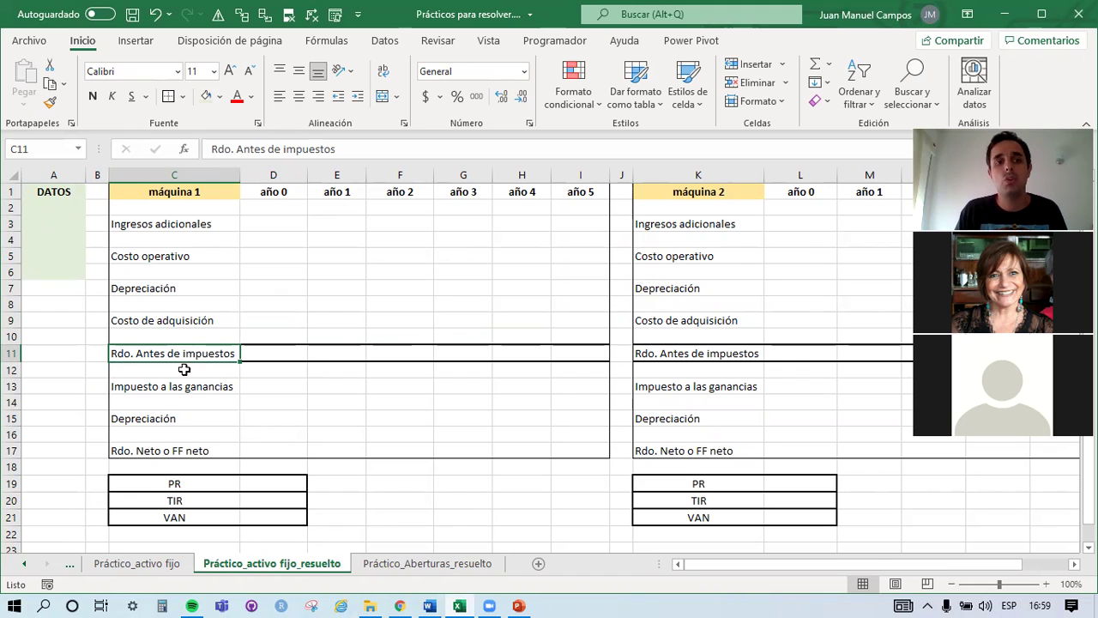
pyautogui.click(179, 386)
pyautogui.click(193, 419)
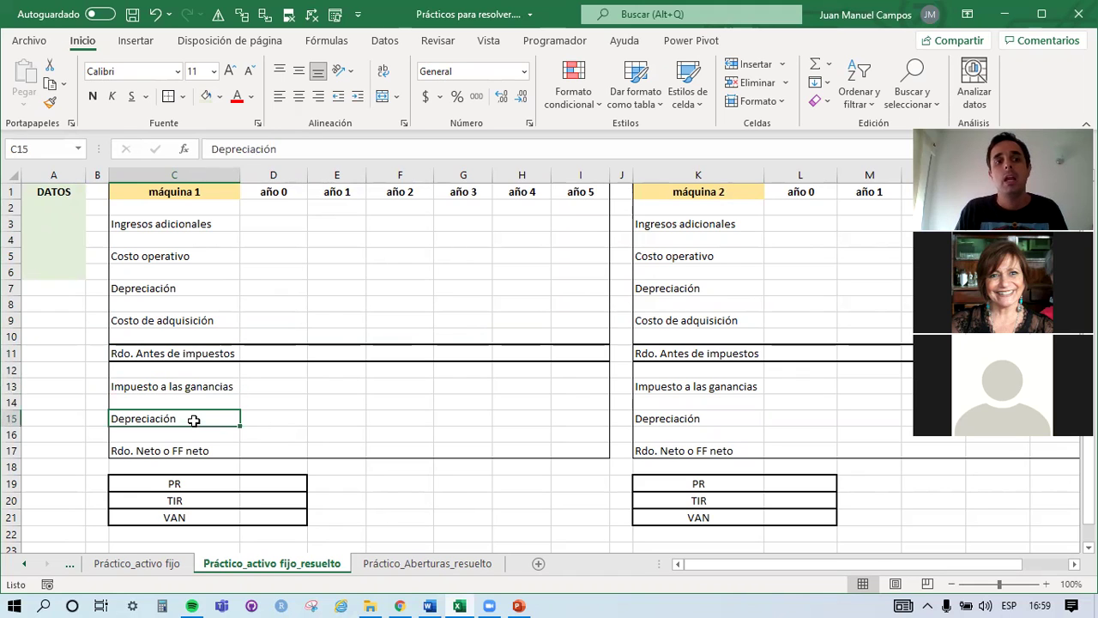
pyautogui.click(156, 289)
pyautogui.click(178, 413)
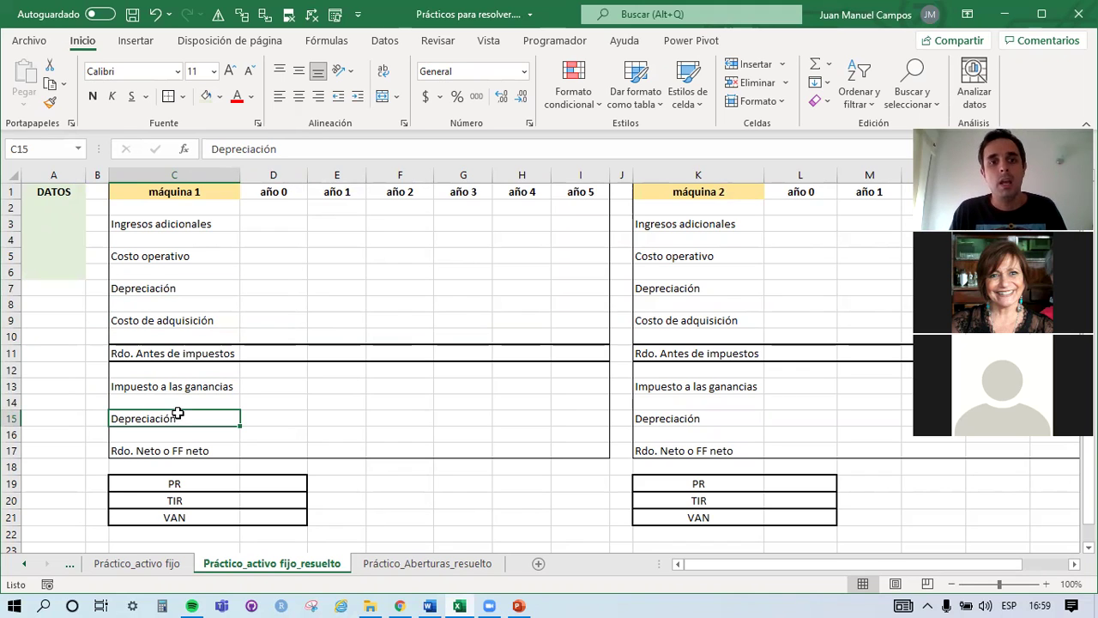
pyautogui.moveTo(191, 290); pyautogui.dragTo(574, 289)
pyautogui.click(271, 286)
pyautogui.click(315, 286)
pyautogui.click(290, 288)
pyautogui.click(337, 287)
pyautogui.click(399, 287)
pyautogui.click(463, 289)
pyautogui.click(520, 289)
pyautogui.moveTo(177, 420); pyautogui.dragTo(379, 421)
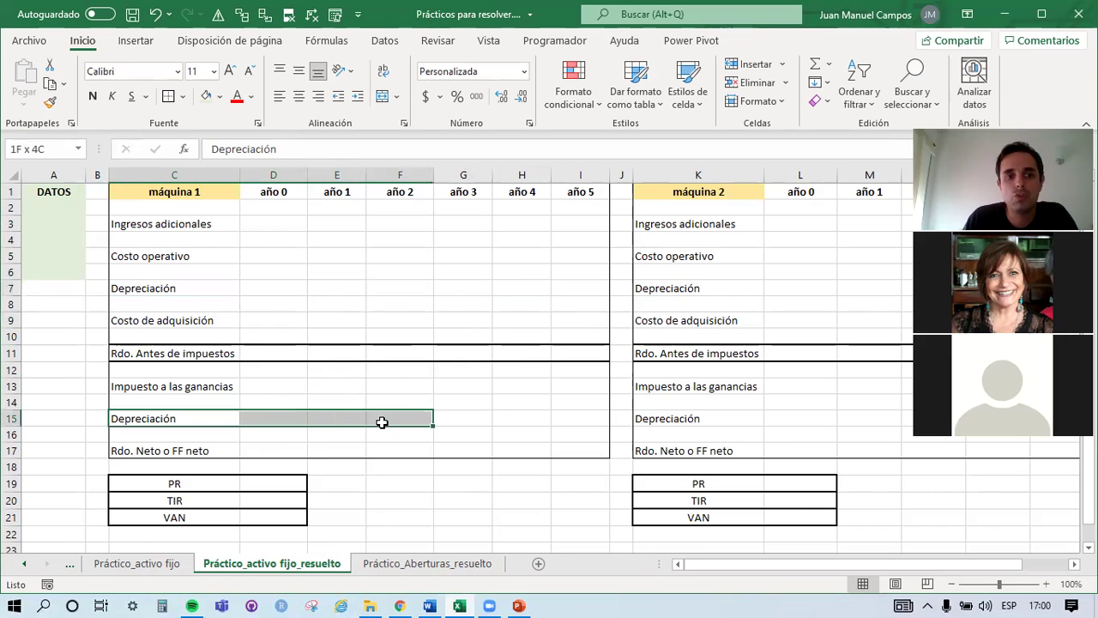
pyautogui.click(270, 434)
# Examine máquina 1's net and pre-tax result rows with the PR, TIR and VAN block, and locate the máquina 2 table.
pyautogui.moveTo(195, 451); pyautogui.dragTo(588, 448)
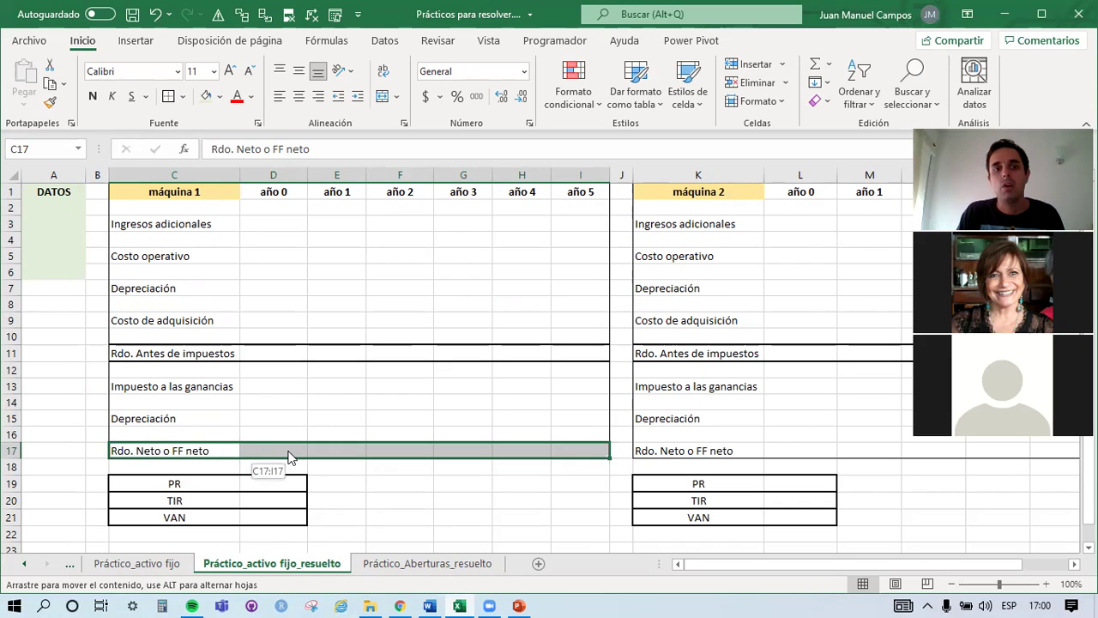
pyautogui.moveTo(275, 450); pyautogui.dragTo(570, 450)
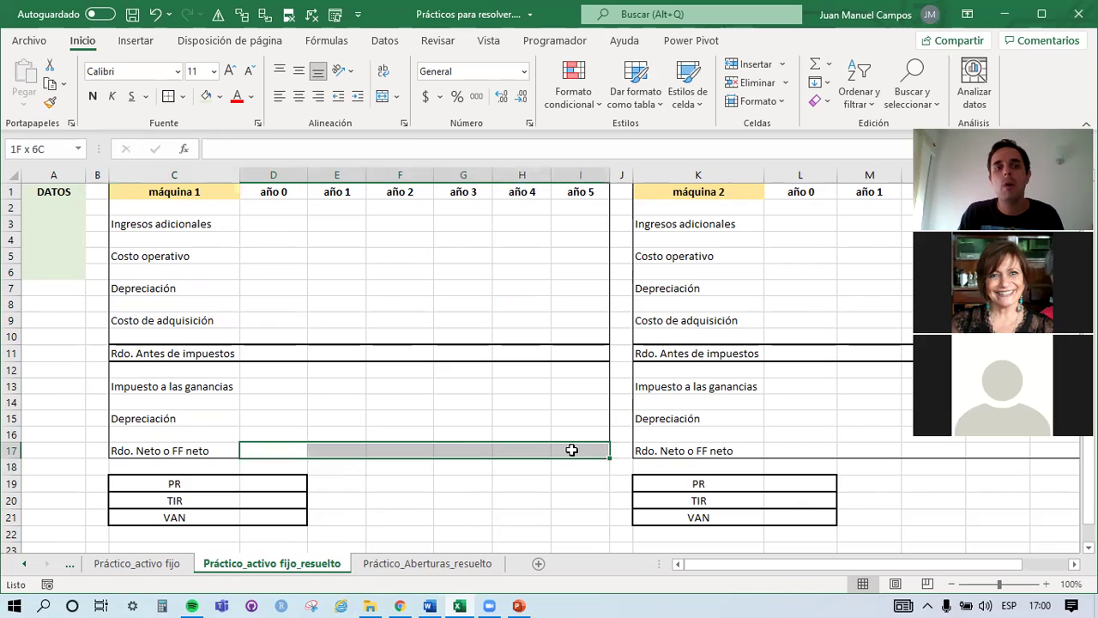
pyautogui.click(187, 498)
pyautogui.click(191, 518)
pyautogui.click(196, 480)
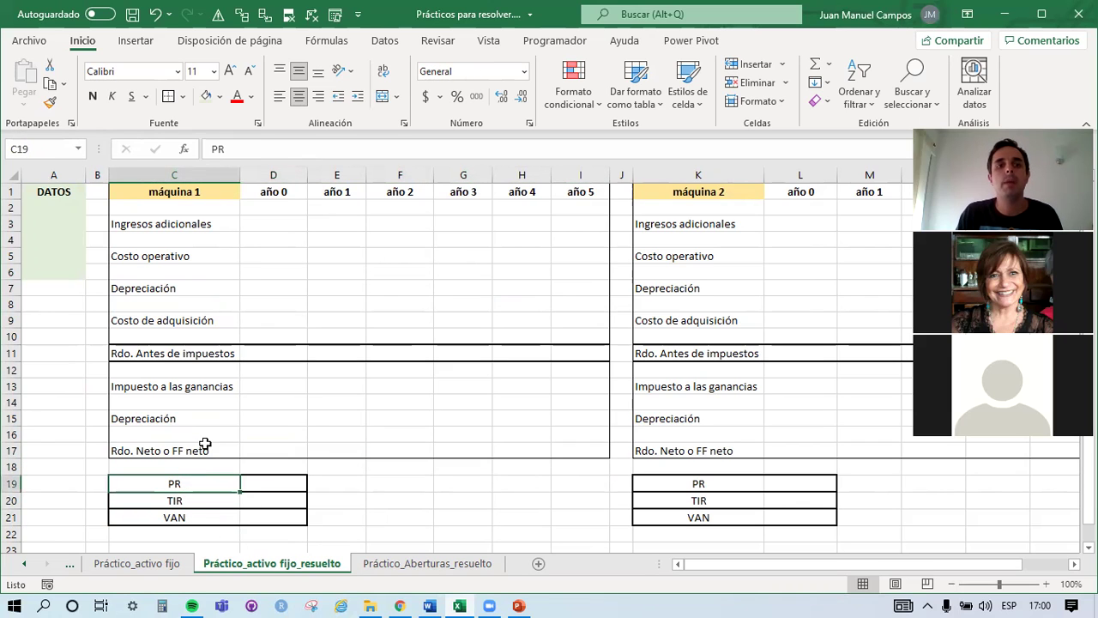
pyautogui.moveTo(266, 350); pyautogui.dragTo(579, 365)
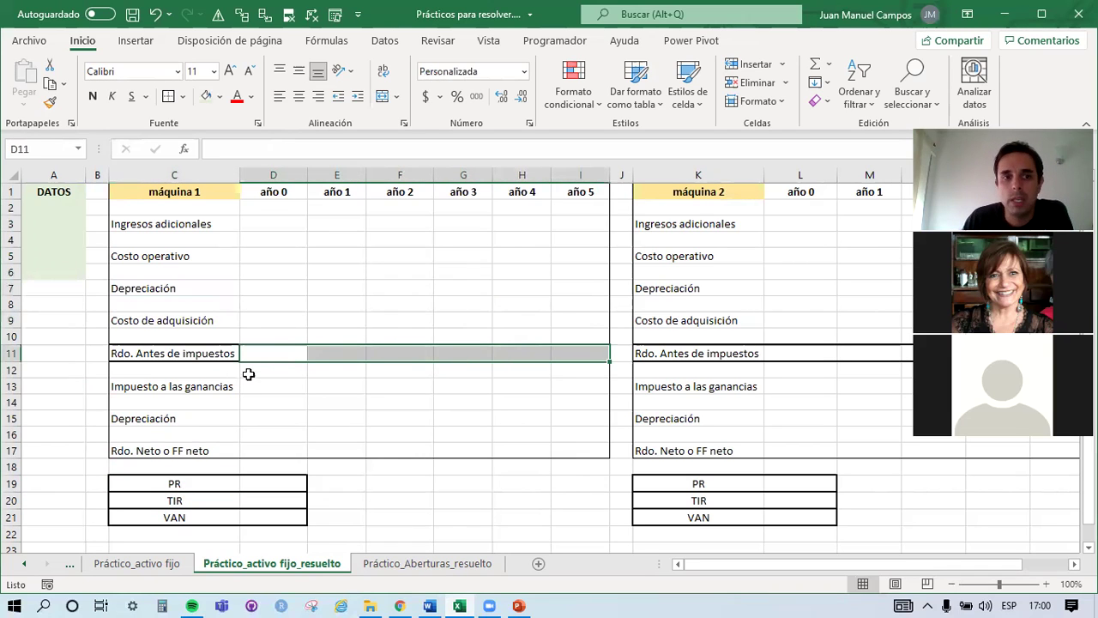
pyautogui.moveTo(269, 353); pyautogui.dragTo(585, 358)
pyautogui.click(521, 403)
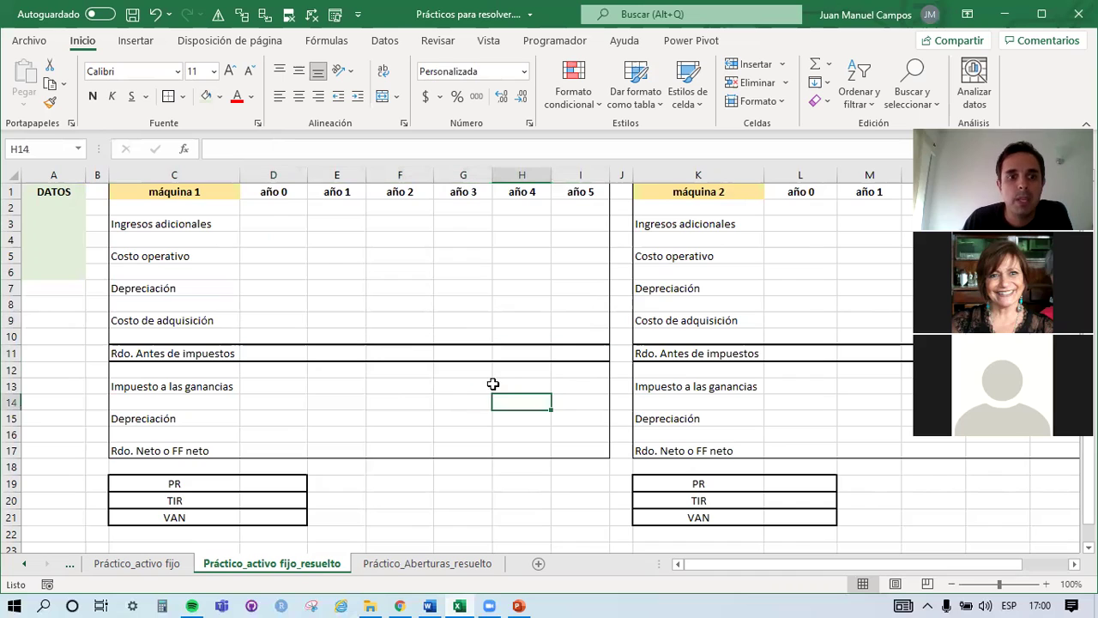
pyautogui.moveTo(218, 477); pyautogui.dragTo(273, 518)
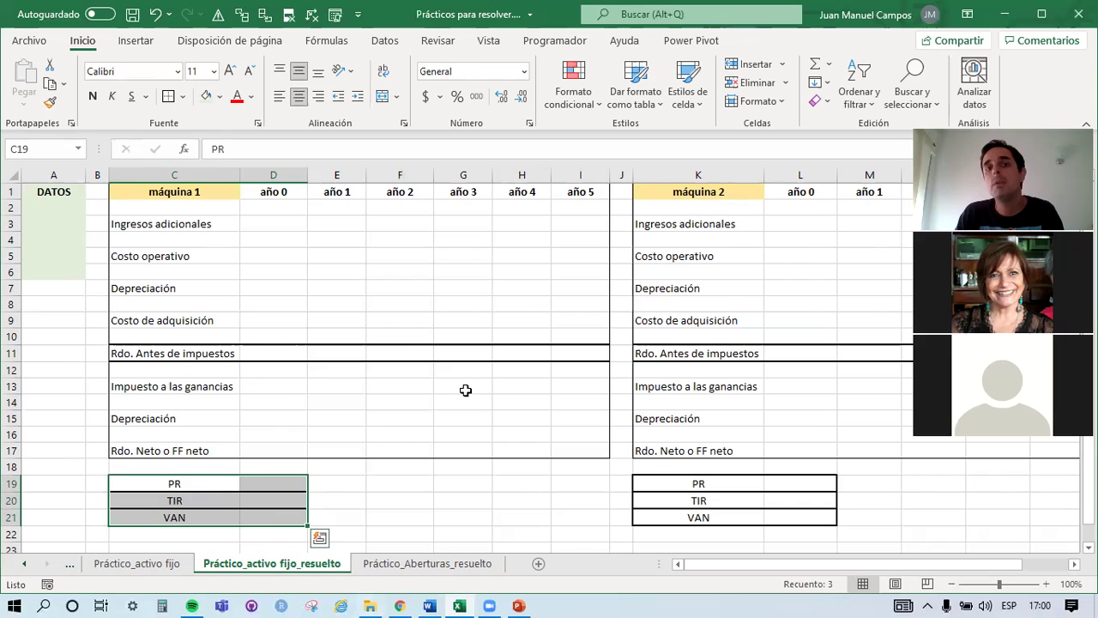
pyautogui.click(744, 189)
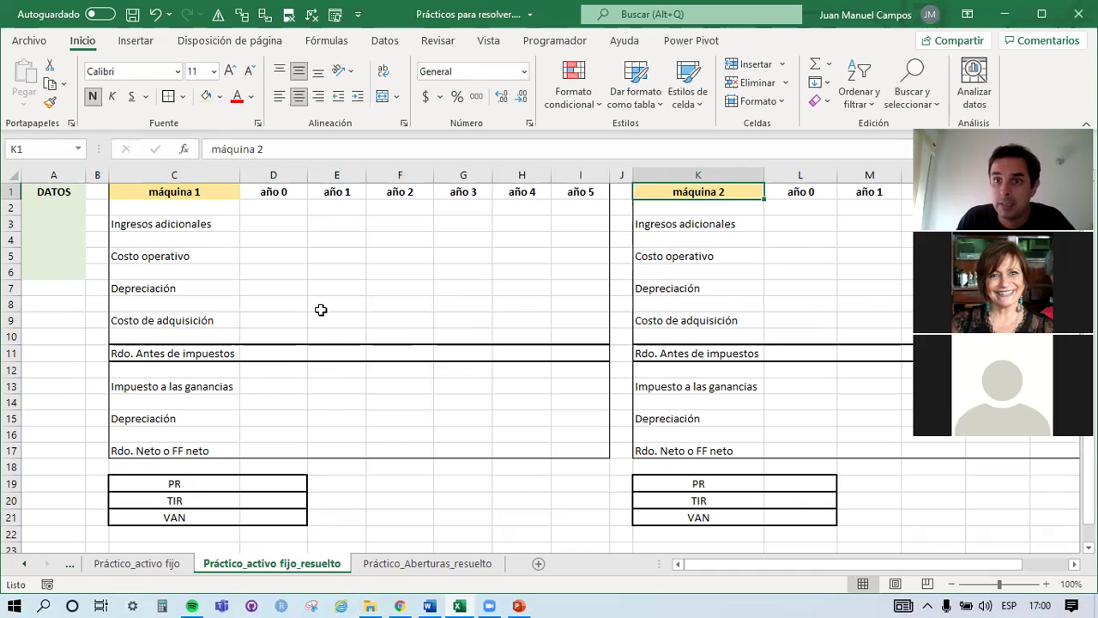
# Switch to the Word case document and examine the time unit, costs, income and questions needed for the DATOS block.
pyautogui.moveTo(54, 192); pyautogui.dragTo(57, 272)
pyautogui.hotkey('alt', 'Tab')
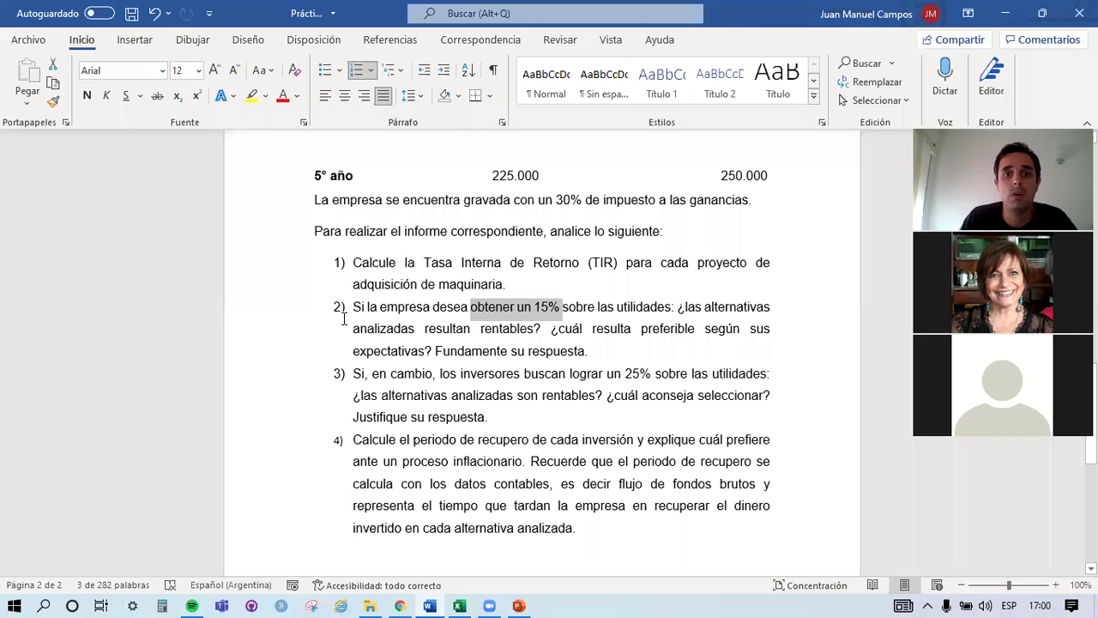
pyautogui.scroll(4, 642, 400)
pyautogui.scroll(12, 641, 399)
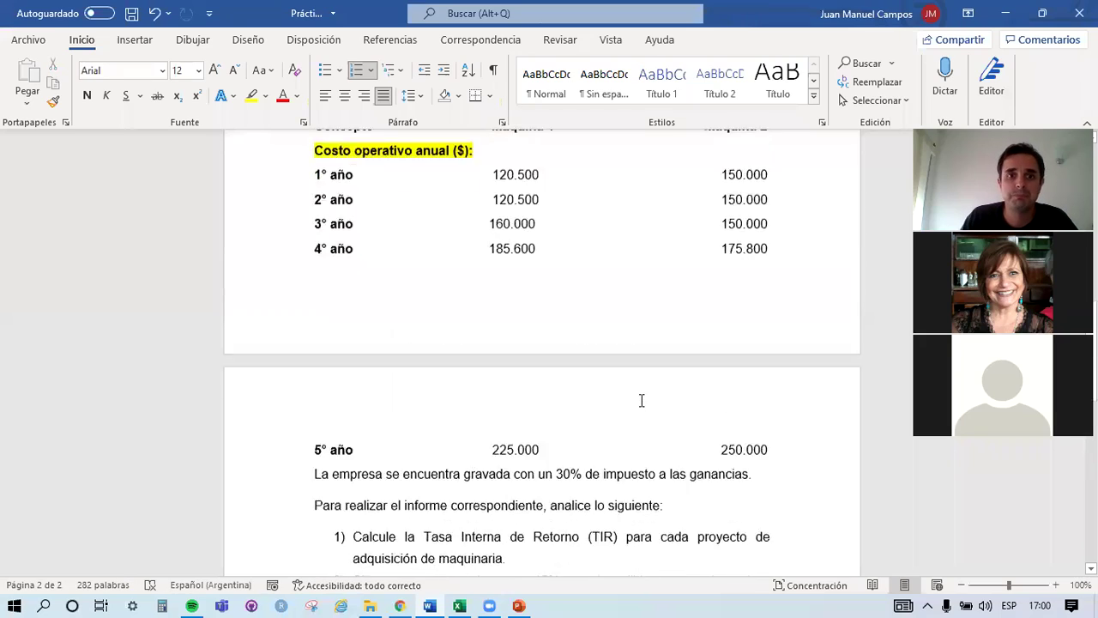
pyautogui.scroll(4, 641, 400)
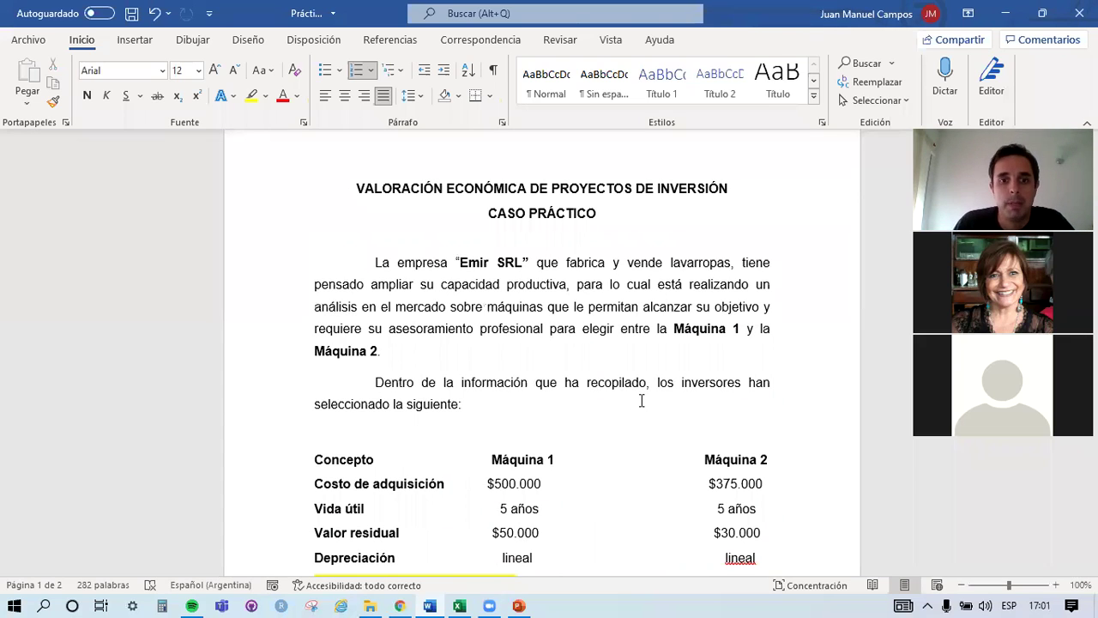
pyautogui.scroll(-9, 641, 400)
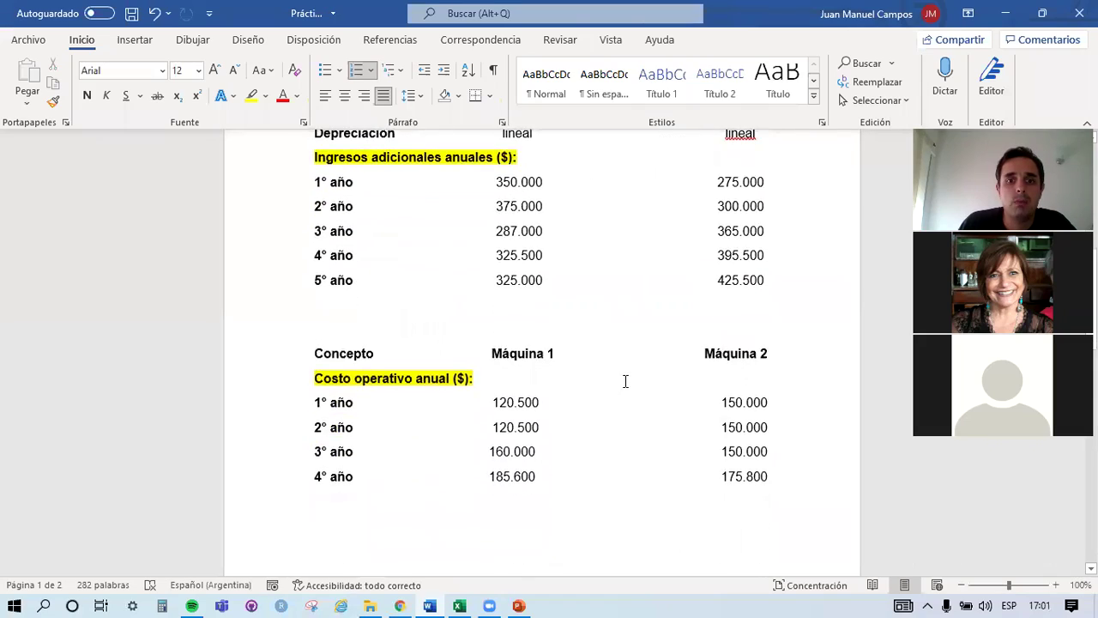
pyautogui.scroll(-13, 625, 381)
pyautogui.scroll(12, 626, 379)
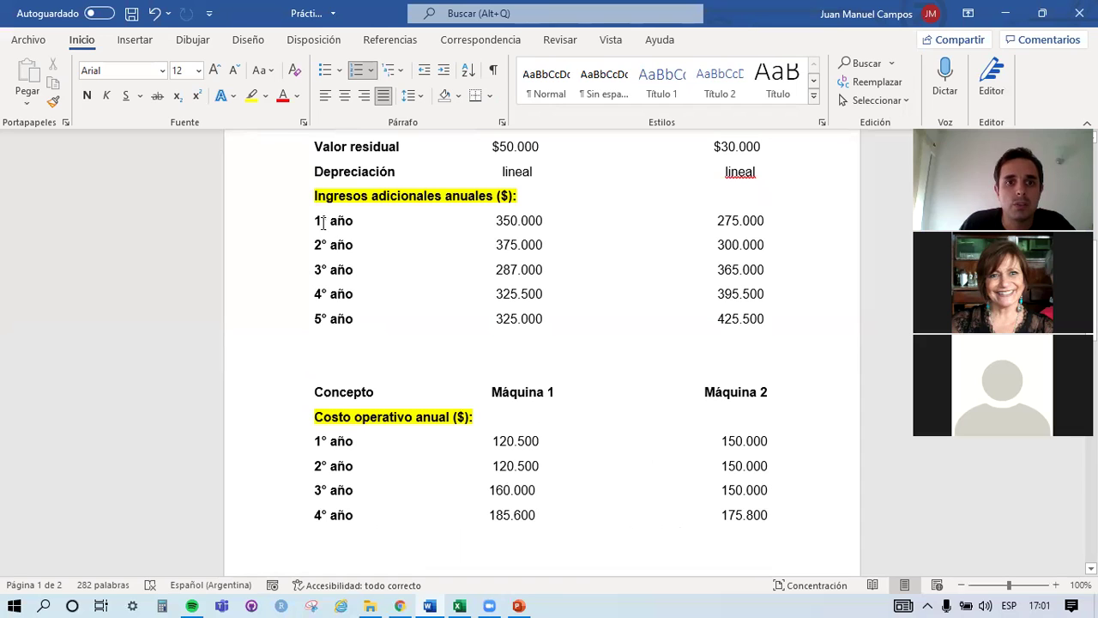
pyautogui.moveTo(323, 223); pyautogui.dragTo(341, 304)
# Return to the Excel workbook and enter "UT = año" in cell A2 under DATOS.
pyautogui.hotkey('alt', 'Tab')
pyautogui.click(48, 203)
pyautogui.write('UT')
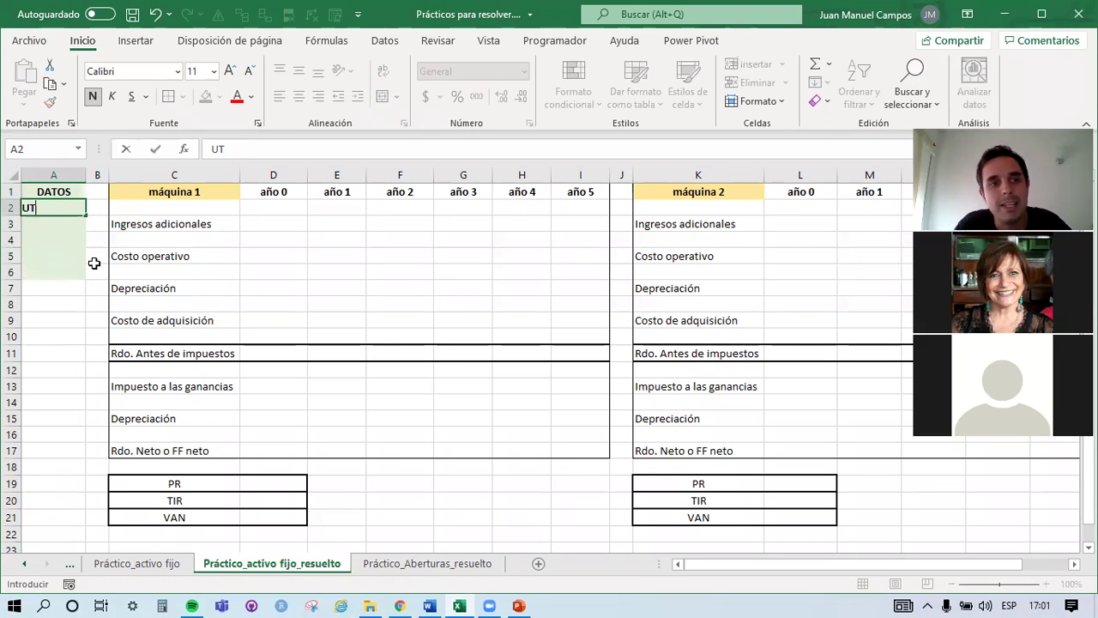
pyautogui.write(' = año')
pyautogui.press('Return')
pyautogui.press('Up')
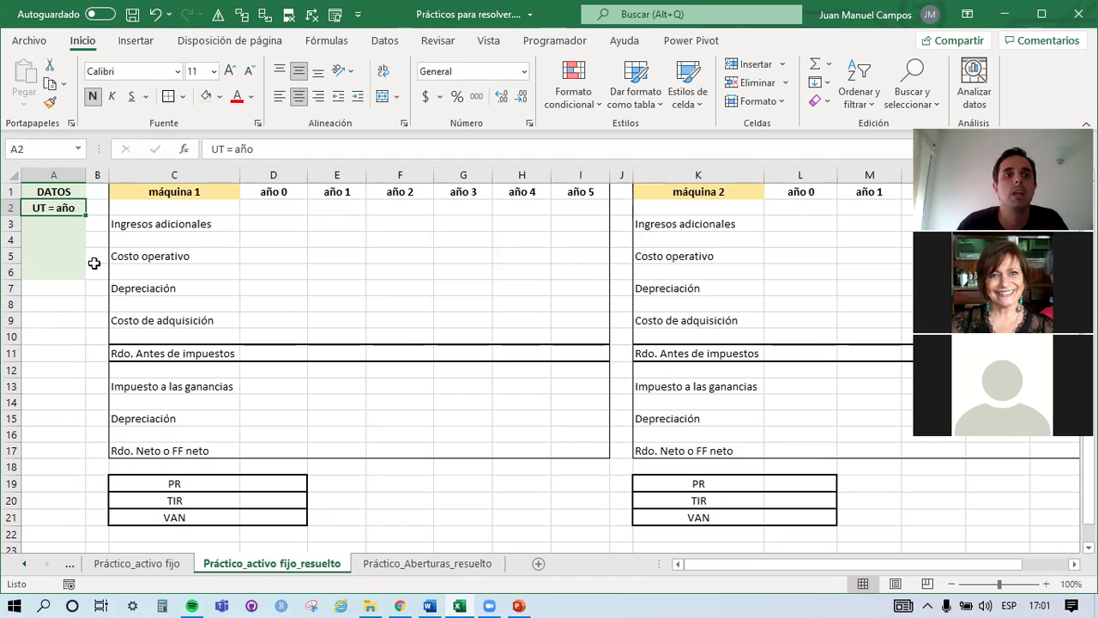
# Enter "n = 5" in cell A3 and copy the formatting of cell A2 onto it.
pyautogui.press('Down')
pyautogui.write('n =')
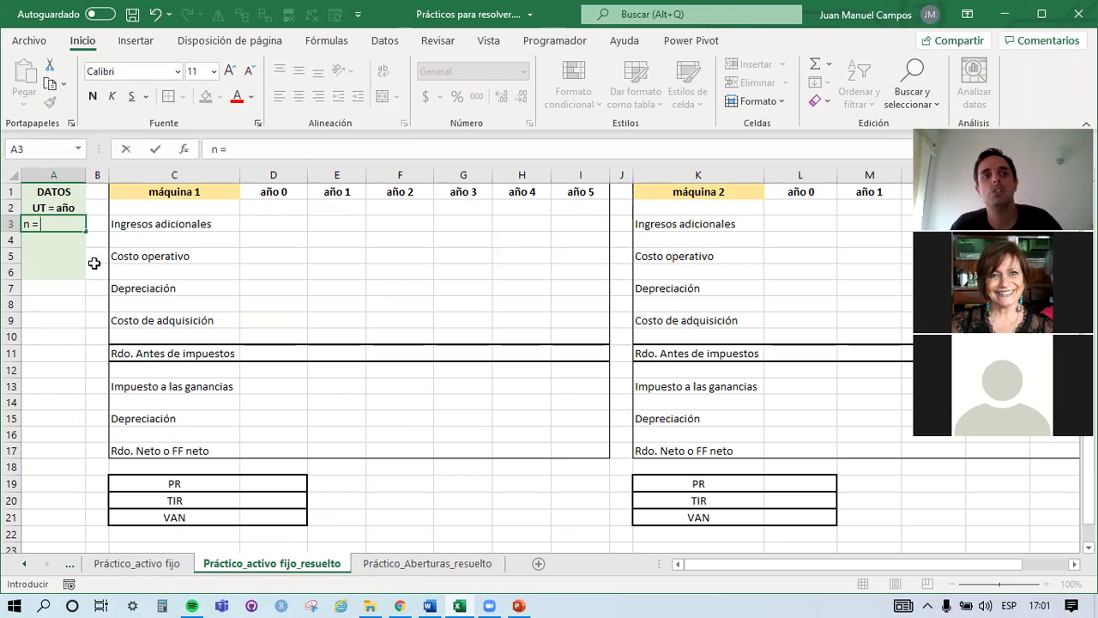
pyautogui.write('5')
pyautogui.press('Return')
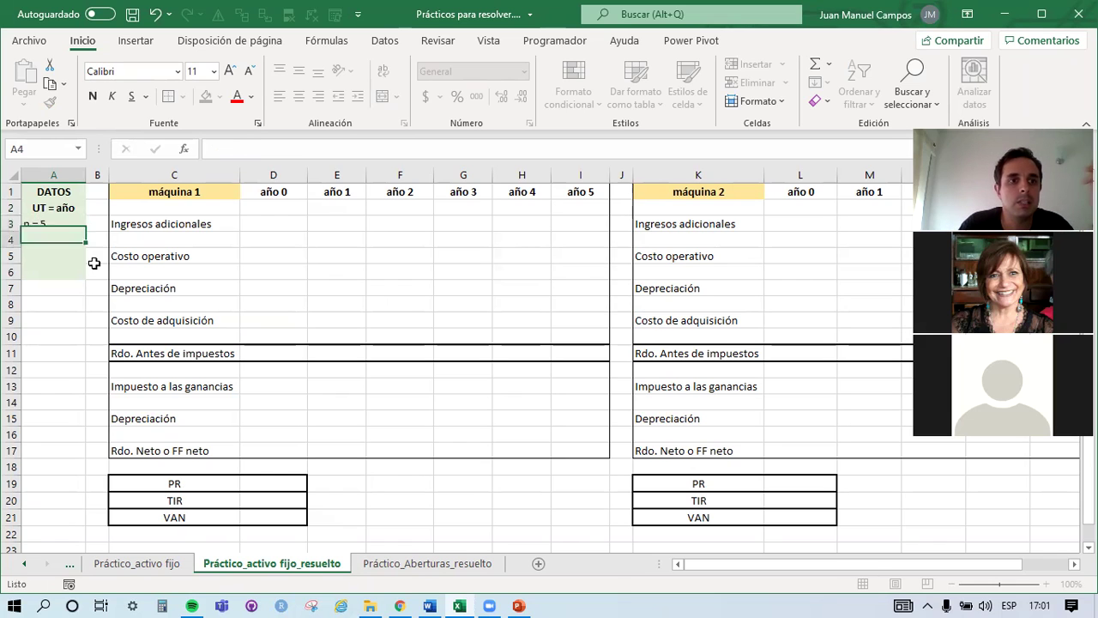
pyautogui.press('Up')
pyautogui.press('Up')
pyautogui.click(50, 102)
pyautogui.click(53, 224)
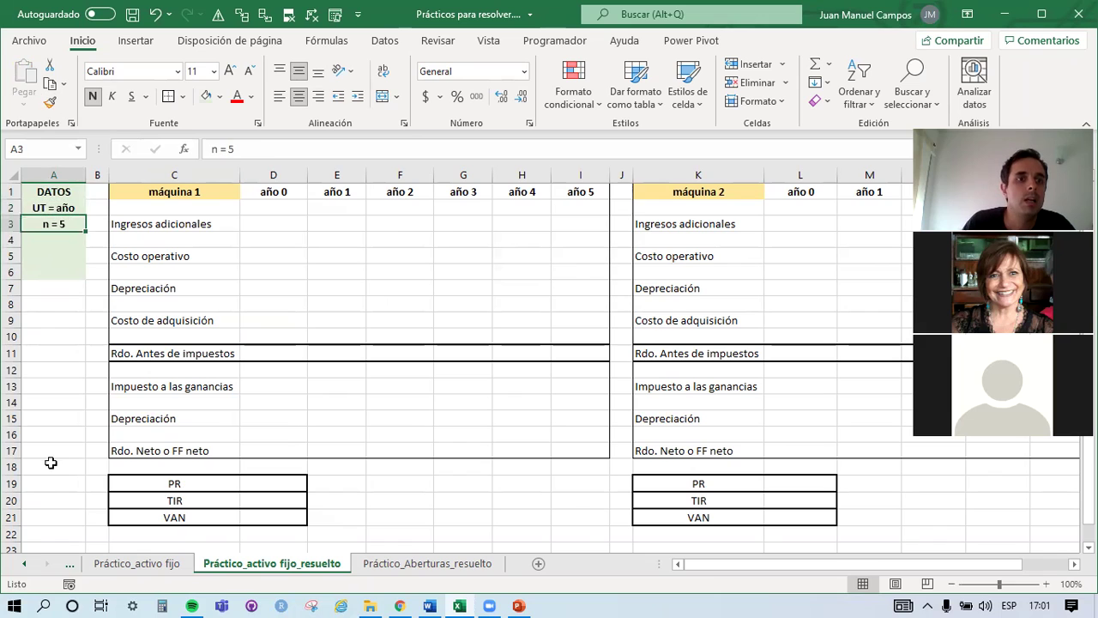
# Enter "k1 = 0,15" in cell A4 of the DATOS block.
pyautogui.click(62, 241)
pyautogui.write('k')
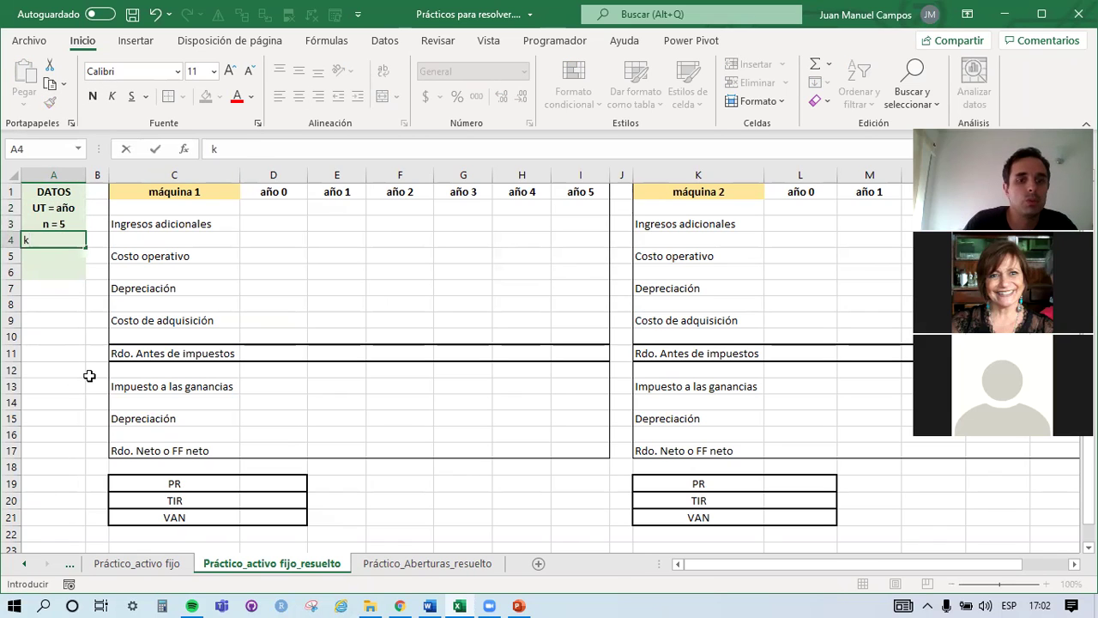
pyautogui.write('1')
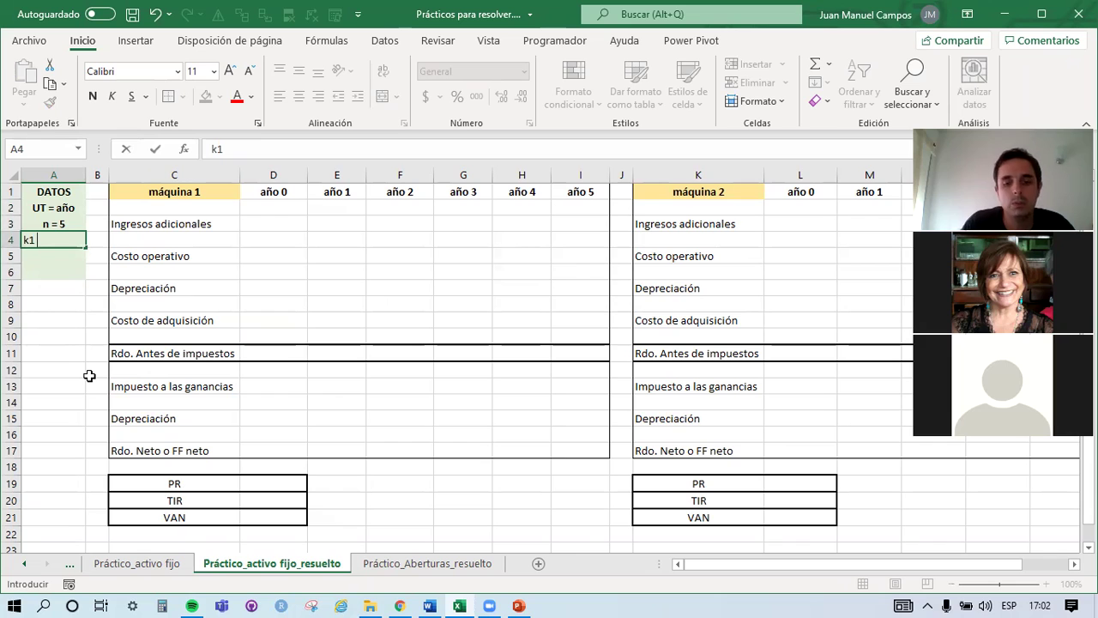
pyautogui.write(' = 0,15')
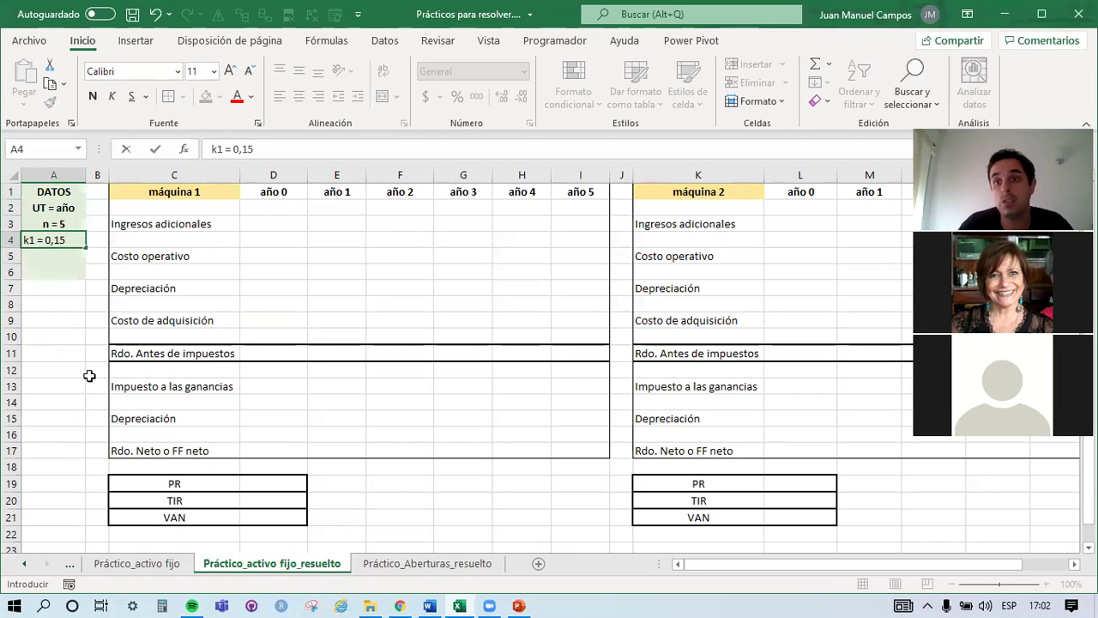
pyautogui.press('Return')
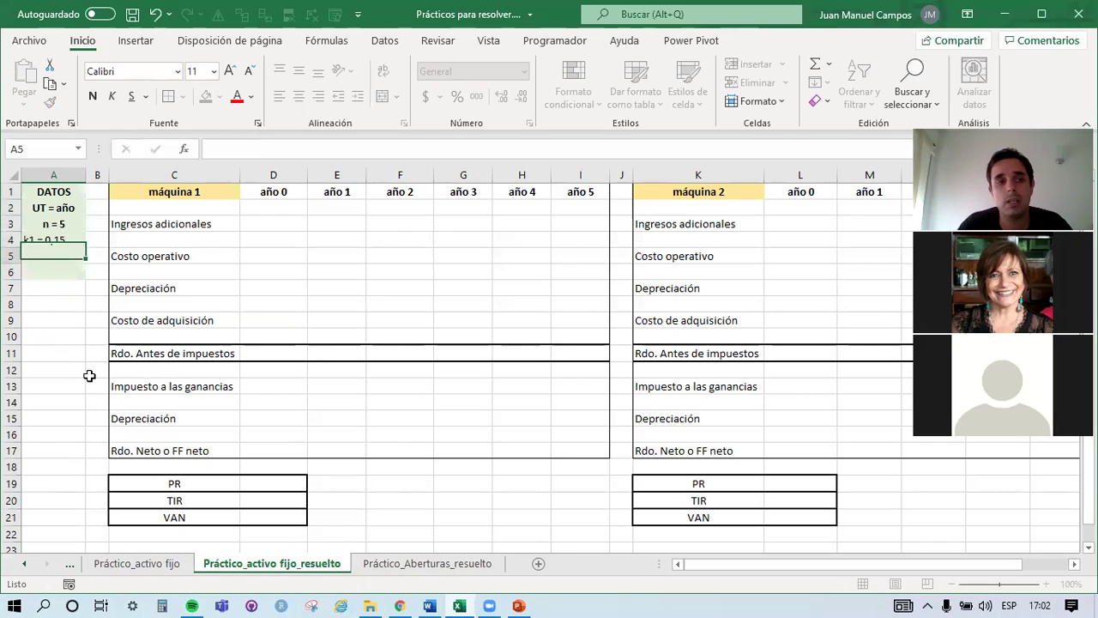
# Enter "k2 = 0,25" in cell A5 of the DATOS block.
pyautogui.press('Up')
pyautogui.press('Down')
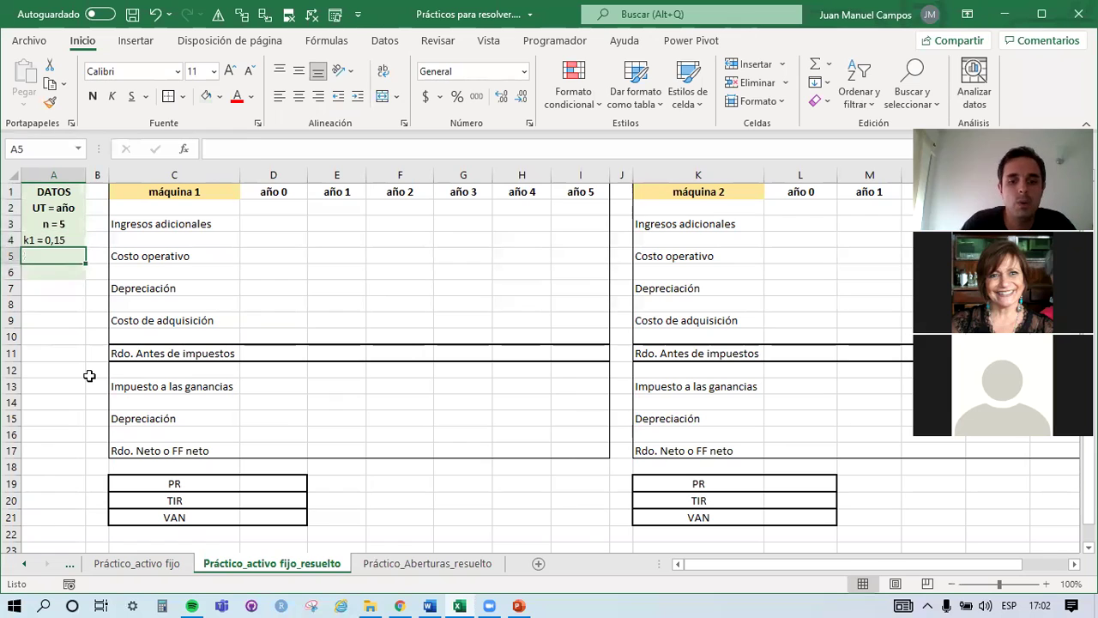
pyautogui.write('k2 =')
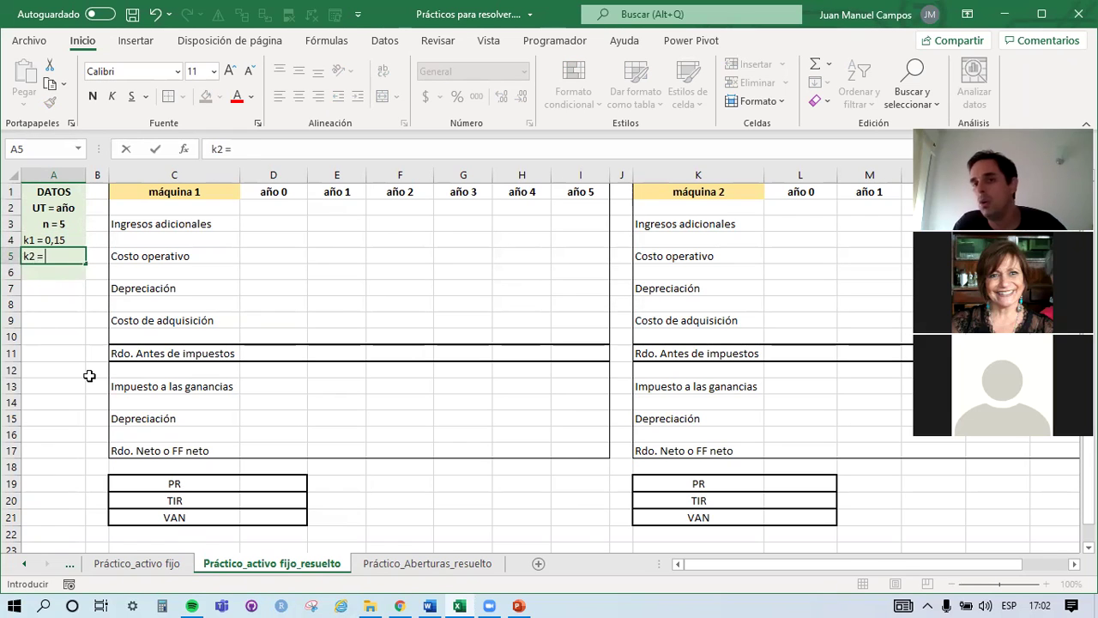
pyautogui.write(' 0,25')
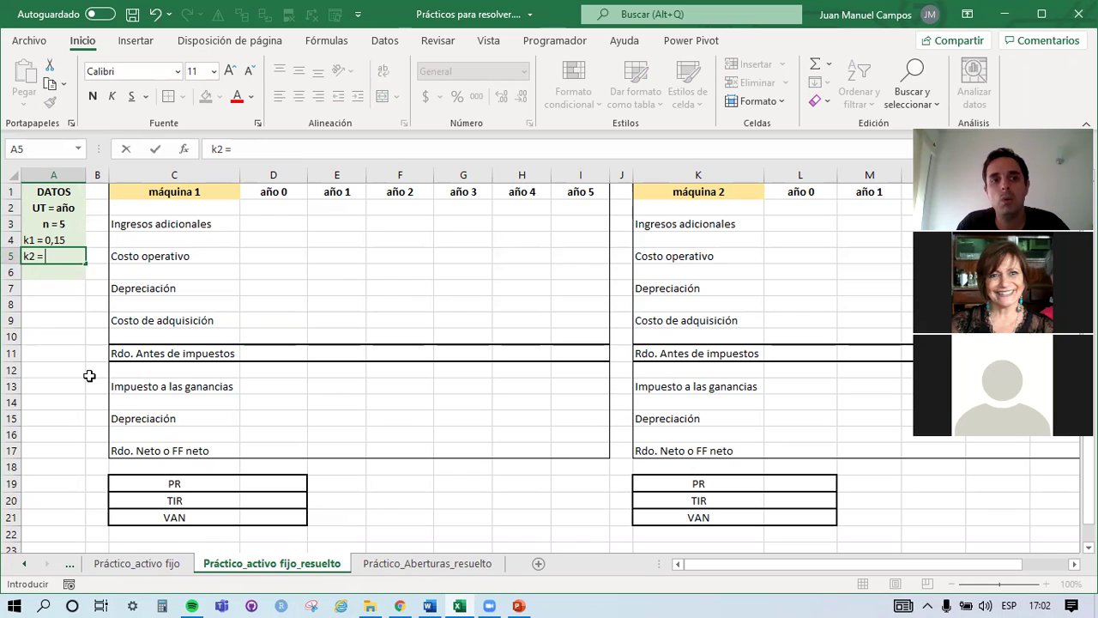
pyautogui.press('Return')
# Copy the formatting of cell A3 onto the k1 and k2 cells A4:A5.
pyautogui.press('Up')
pyautogui.press('Up')
pyautogui.press('Up')
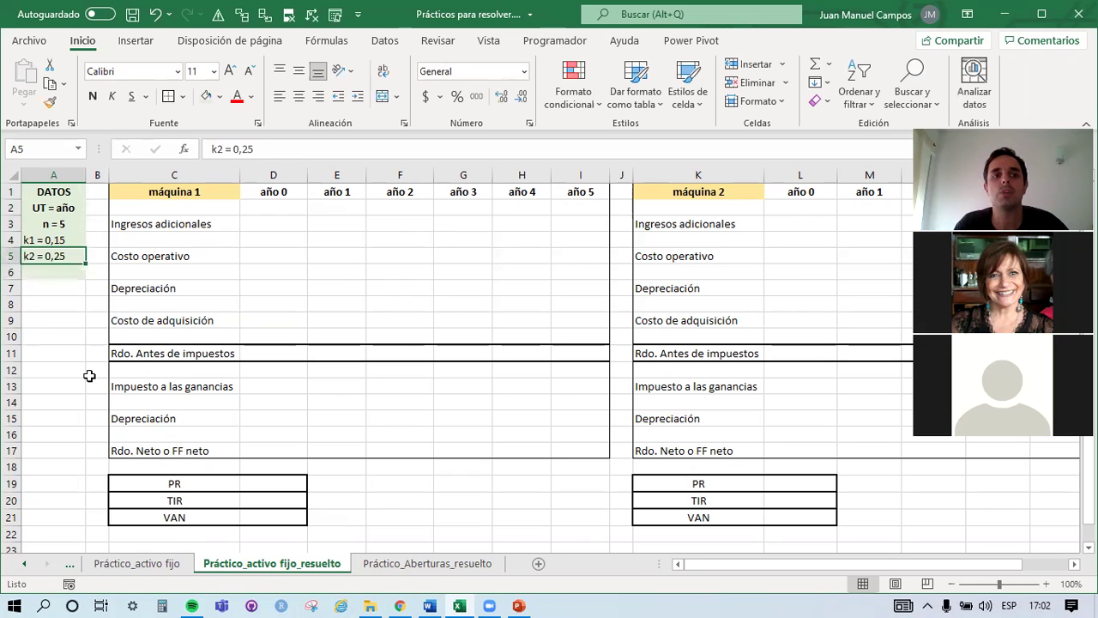
pyautogui.click(50, 102)
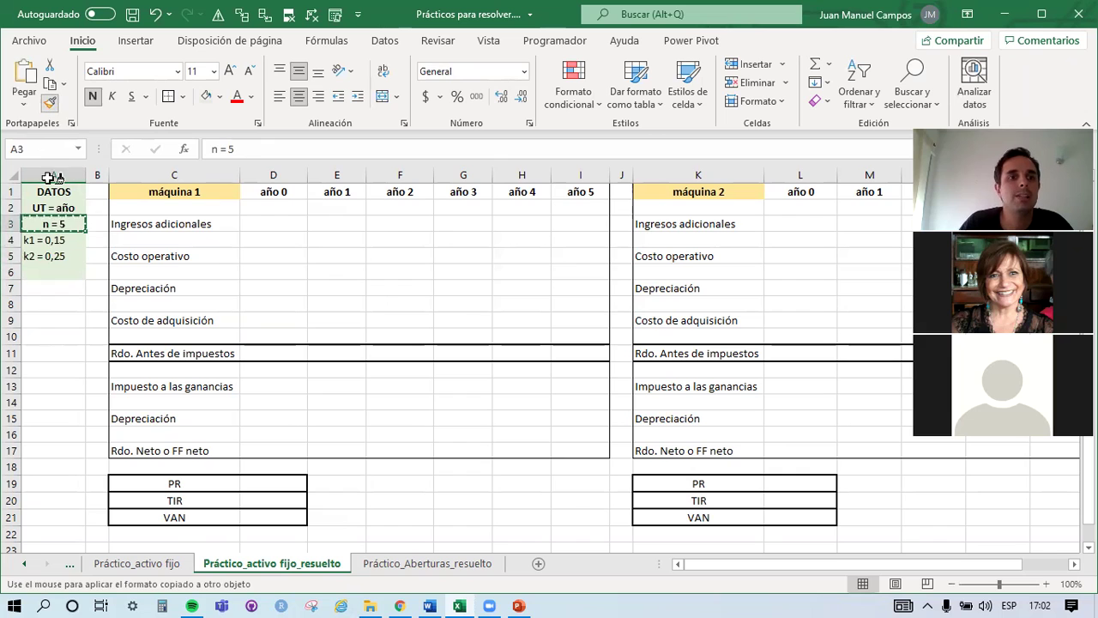
pyautogui.moveTo(53, 240); pyautogui.dragTo(53, 255)
pyautogui.click(56, 324)
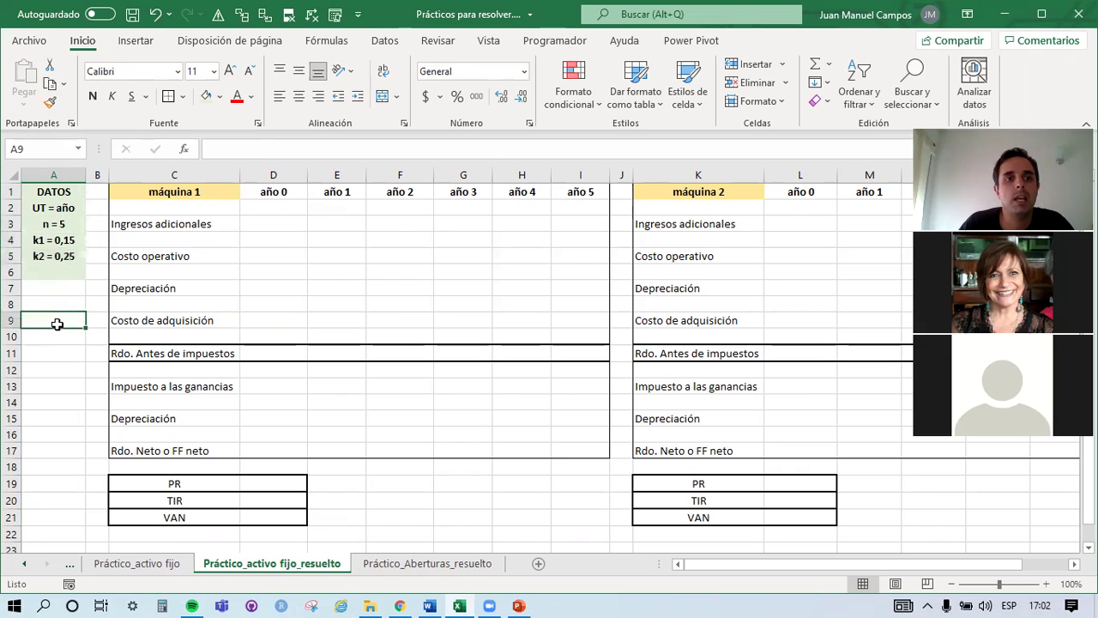
# Remove bold from the DATOS entries in A2:A5.
pyautogui.moveTo(54, 209); pyautogui.dragTo(55, 257)
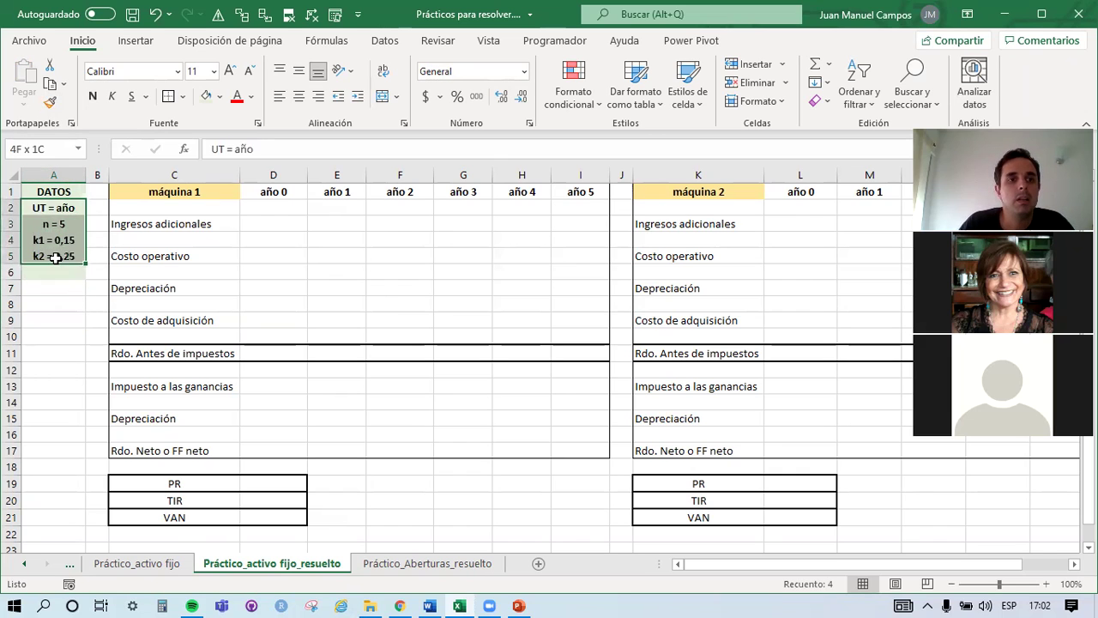
pyautogui.click(92, 96)
pyautogui.click(43, 317)
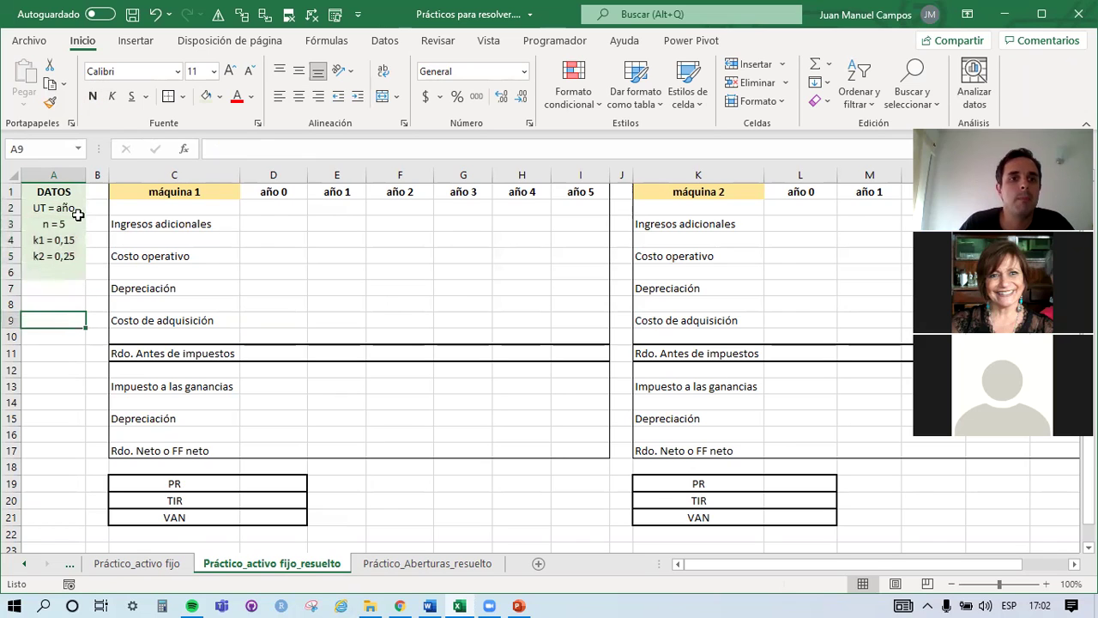
# Clear the green fill below the DATOS entries by copying the formatting of blank cell A8 onto A6:A7.
pyautogui.moveTo(63, 189); pyautogui.dragTo(62, 279)
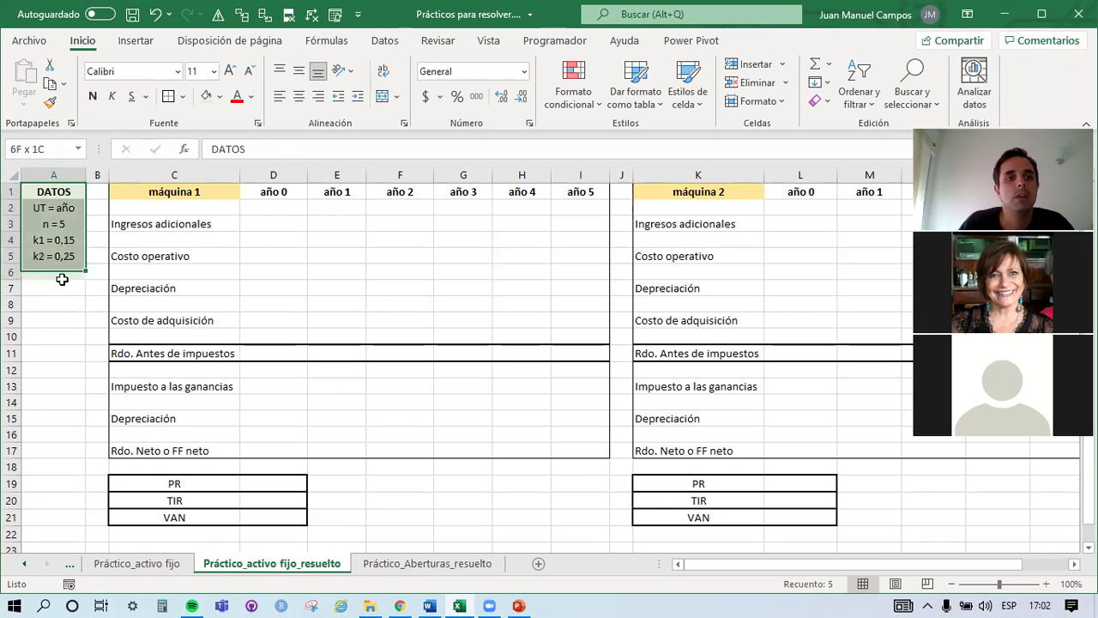
pyautogui.click(62, 301)
pyautogui.click(50, 102)
pyautogui.moveTo(64, 273); pyautogui.dragTo(68, 290)
pyautogui.click(326, 304)
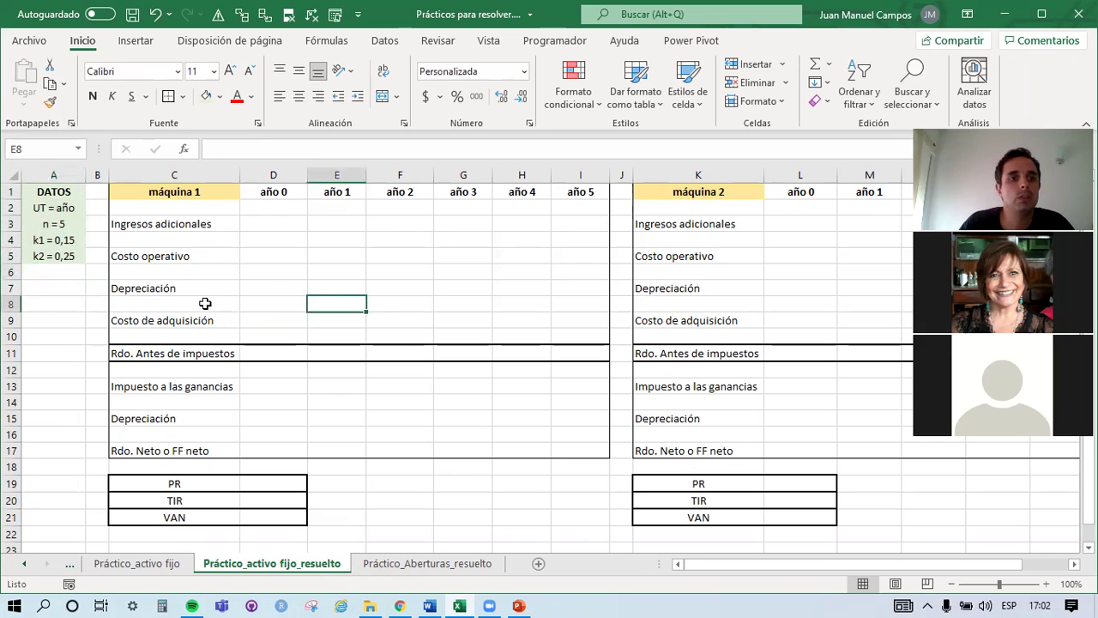
pyautogui.moveTo(57, 191); pyautogui.dragTo(57, 262)
pyautogui.click(327, 287)
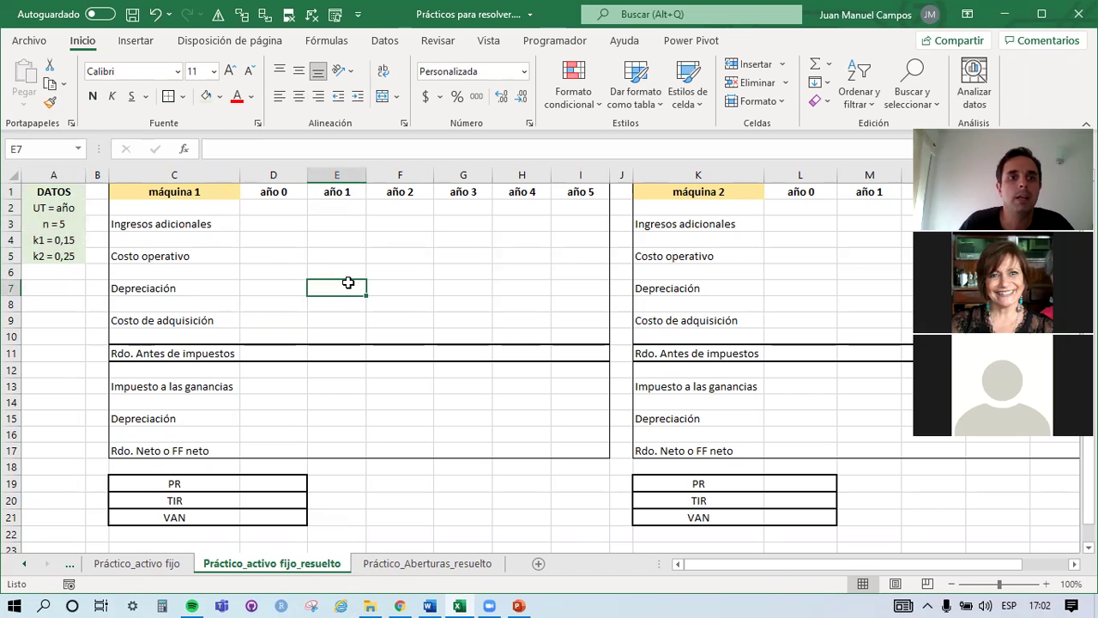
# Check Máquina 1's acquisition cost in the Word case document and enter 500000 as its año 0 Costo de adquisición in Excel cell D9.
pyautogui.hotkey('alt', 'Tab')
pyautogui.scroll(5, 591, 350)
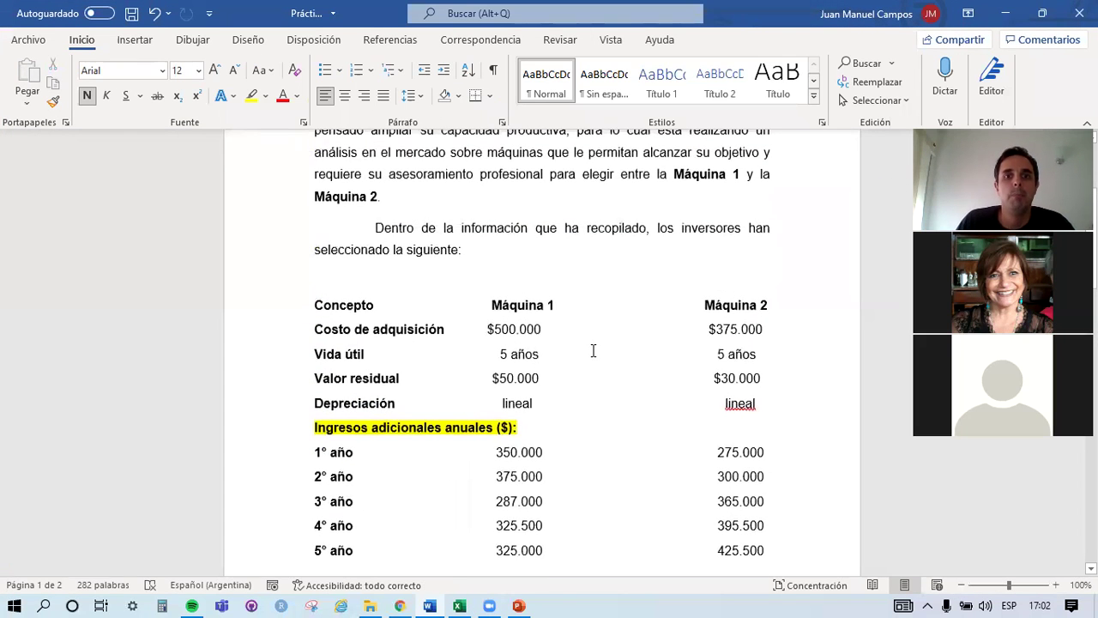
pyautogui.scroll(-2, 647, 333)
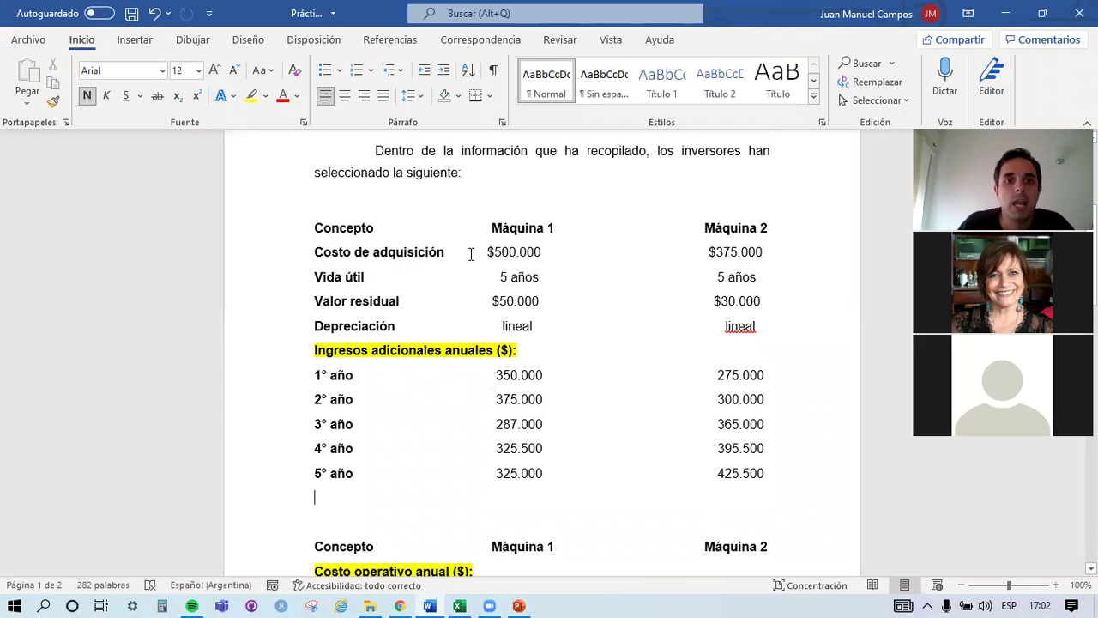
pyautogui.moveTo(485, 252); pyautogui.dragTo(541, 252)
pyautogui.click(525, 253)
pyautogui.hotkey('alt', 'Tab')
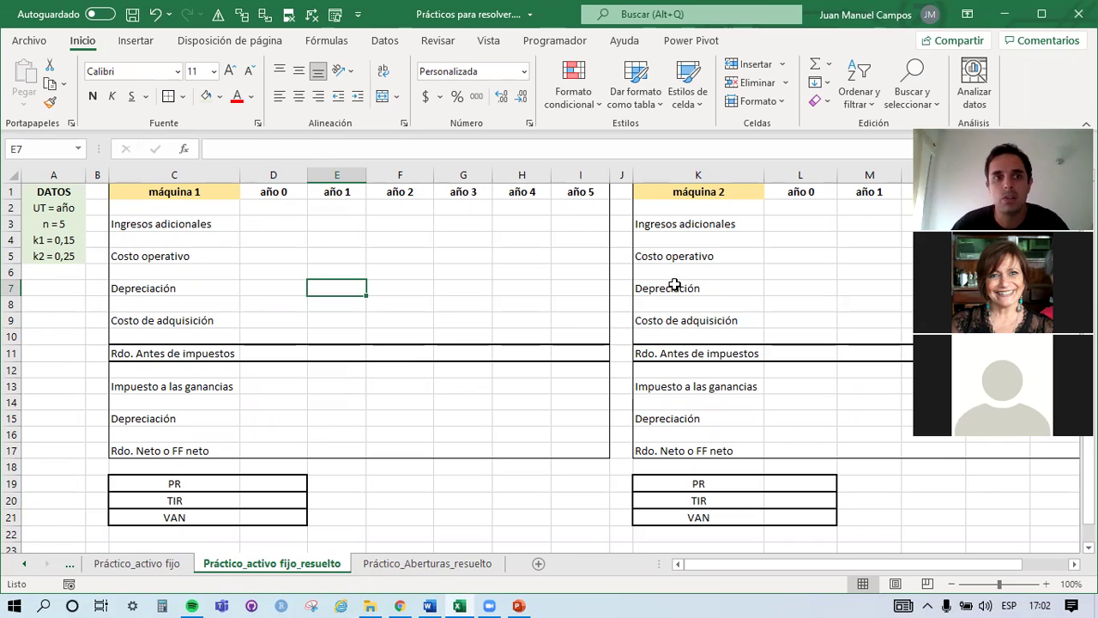
pyautogui.click(264, 318)
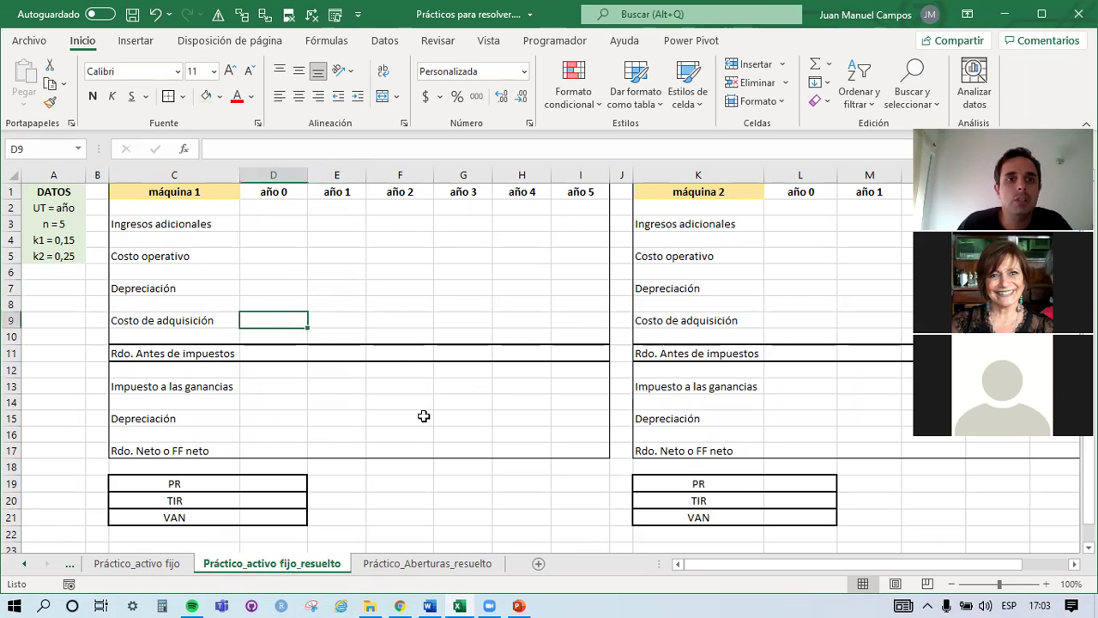
pyautogui.moveTo(276, 195)
pyautogui.mouseDown()
pyautogui.moveTo(274, 240)
pyautogui.moveTo(276, 195)
pyautogui.mouseUp()
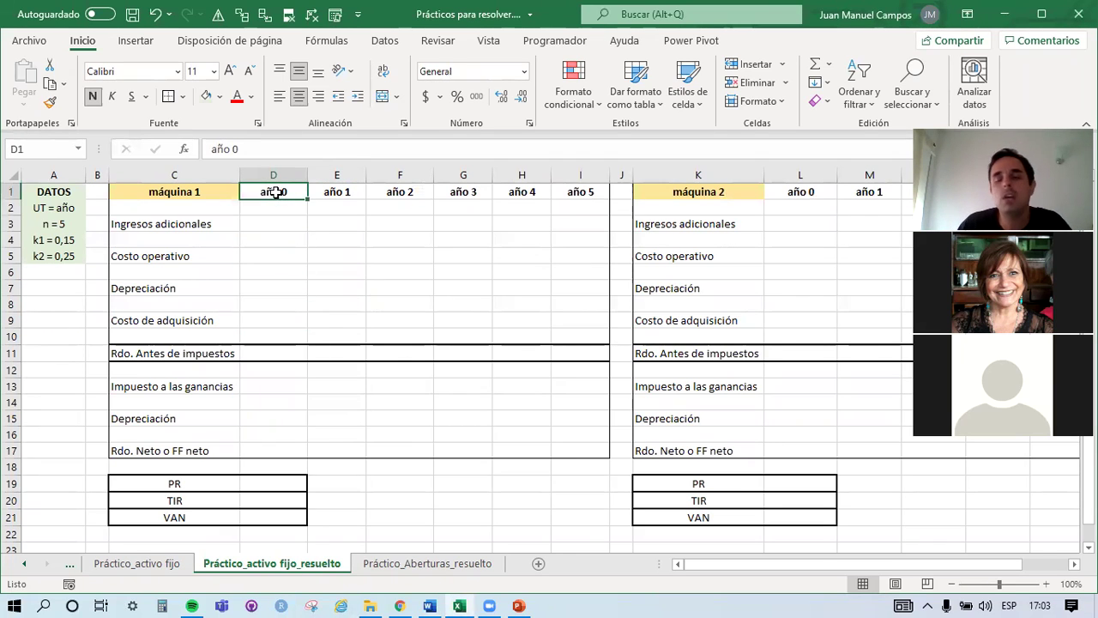
pyautogui.click(273, 319)
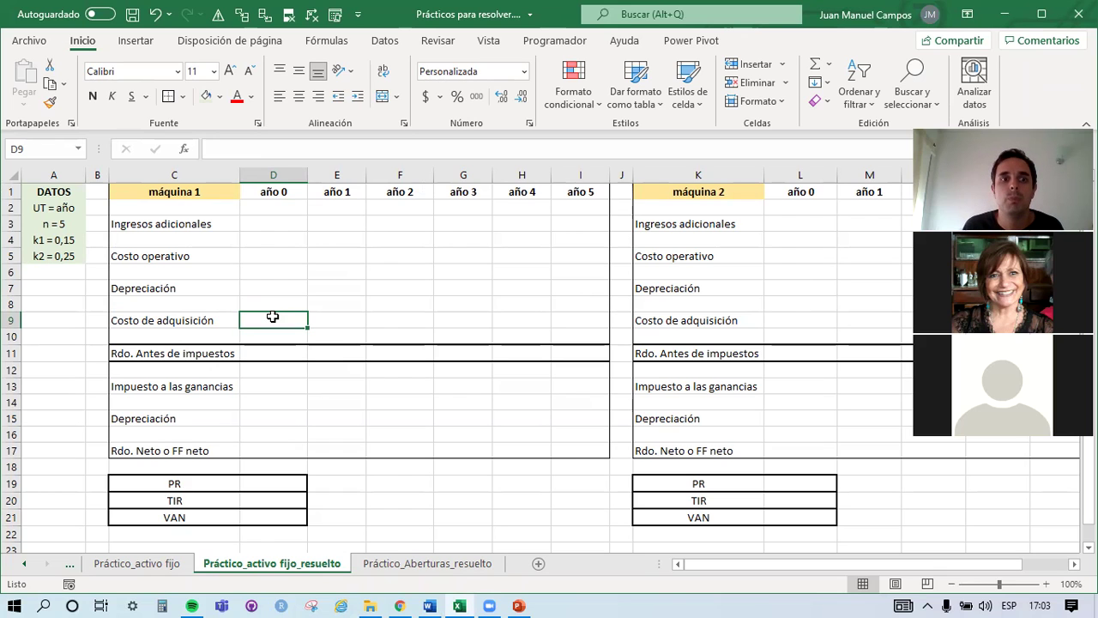
pyautogui.write('50')
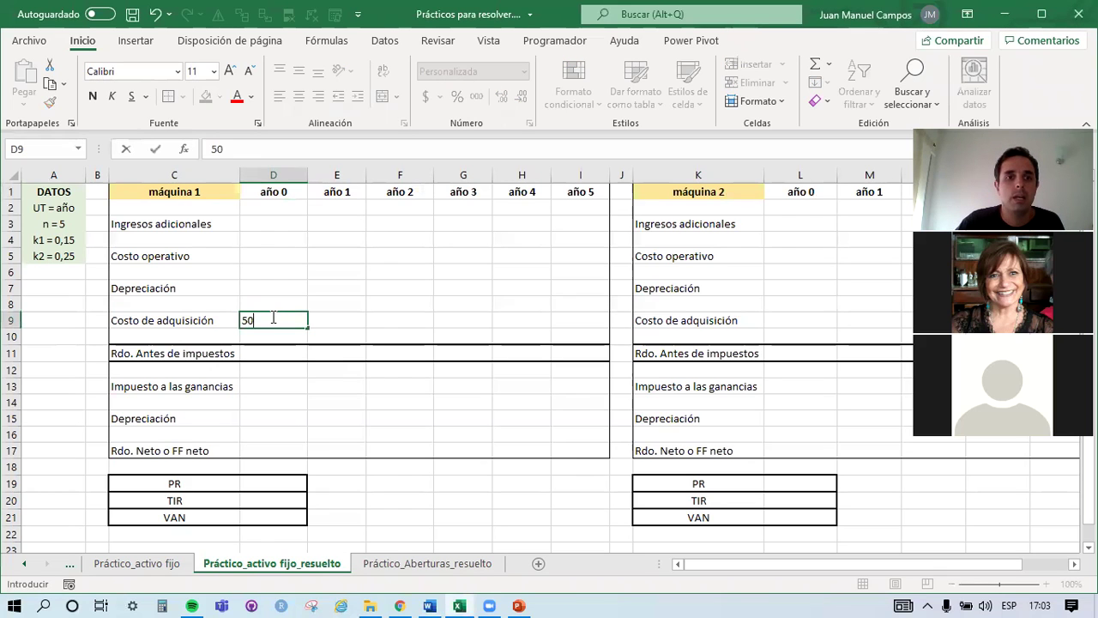
pyautogui.write('0000')
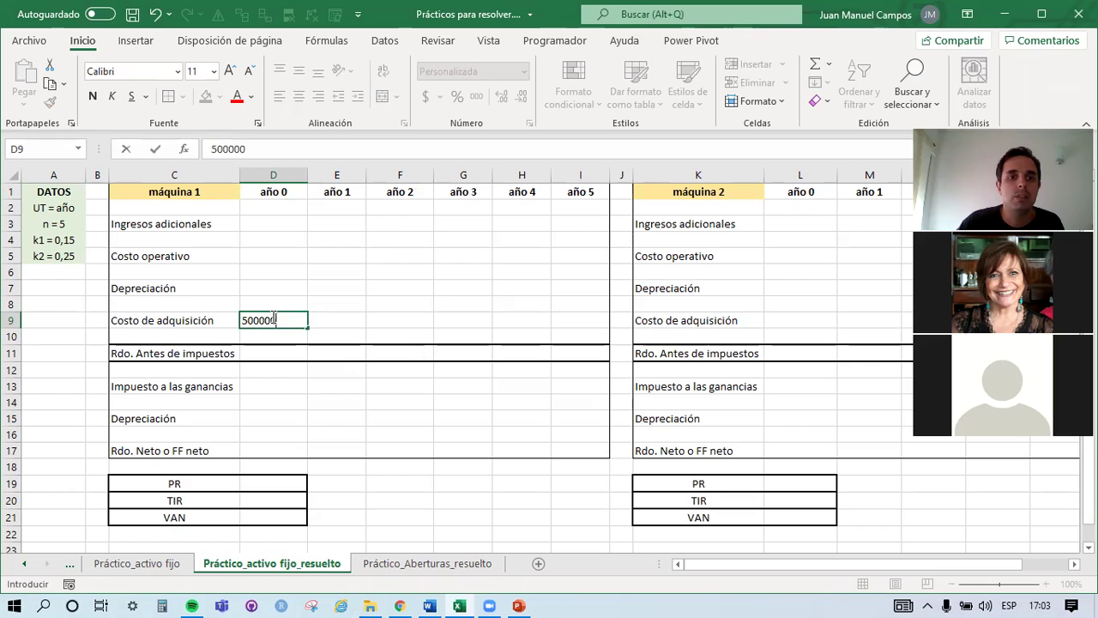
pyautogui.press('Return')
pyautogui.click(272, 319)
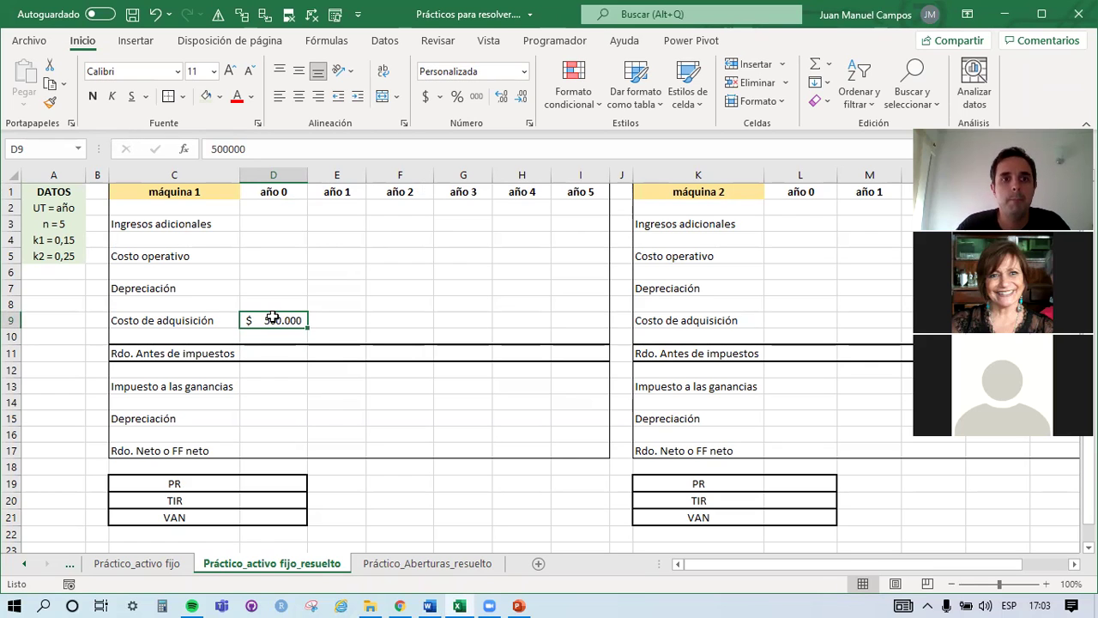
# Review the año 0 cells of the máquina 1 table from Ingresos adicionales to Costo de adquisición (D3:D9).
pyautogui.press('Up')
pyautogui.press('Up')
pyautogui.press('Up')
pyautogui.press('Up')
pyautogui.press('Up')
pyautogui.press('Up')
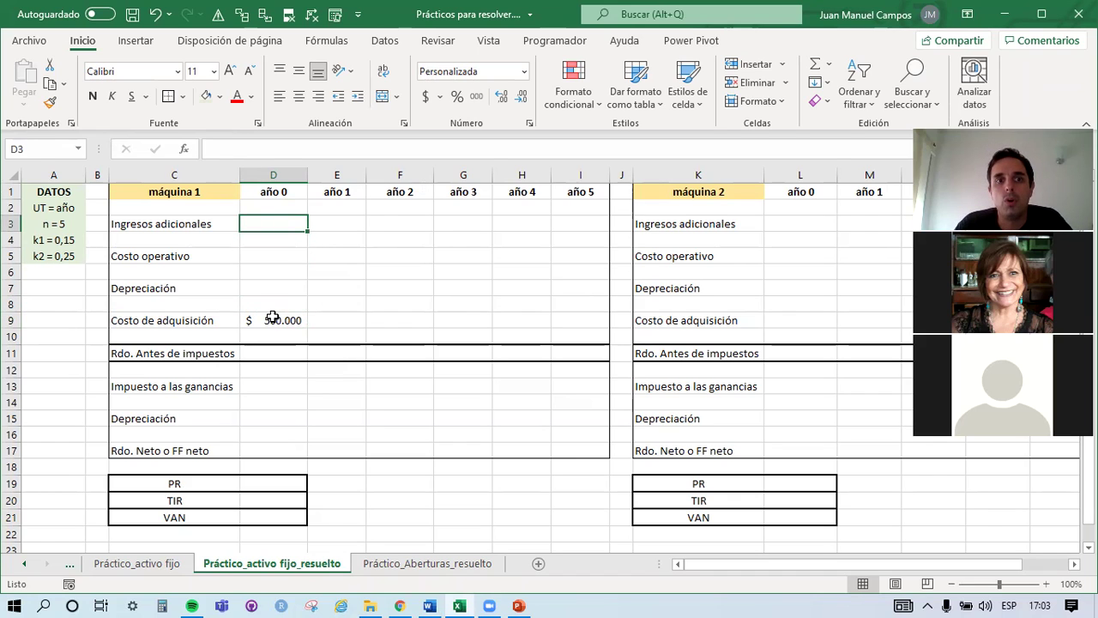
pyautogui.hotkey('shift', 'Down')
pyautogui.hotkey('shift', 'Down')
pyautogui.hotkey('shift', 'Down')
pyautogui.hotkey('shift', 'Down')
pyautogui.hotkey('shift', 'Down')
pyautogui.hotkey('shift', 'Down')
pyautogui.hotkey('shift', 'Up')
pyautogui.hotkey('shift', 'Down')
pyautogui.hotkey('shift', 'Up')
pyautogui.hotkey('shift', 'Down')
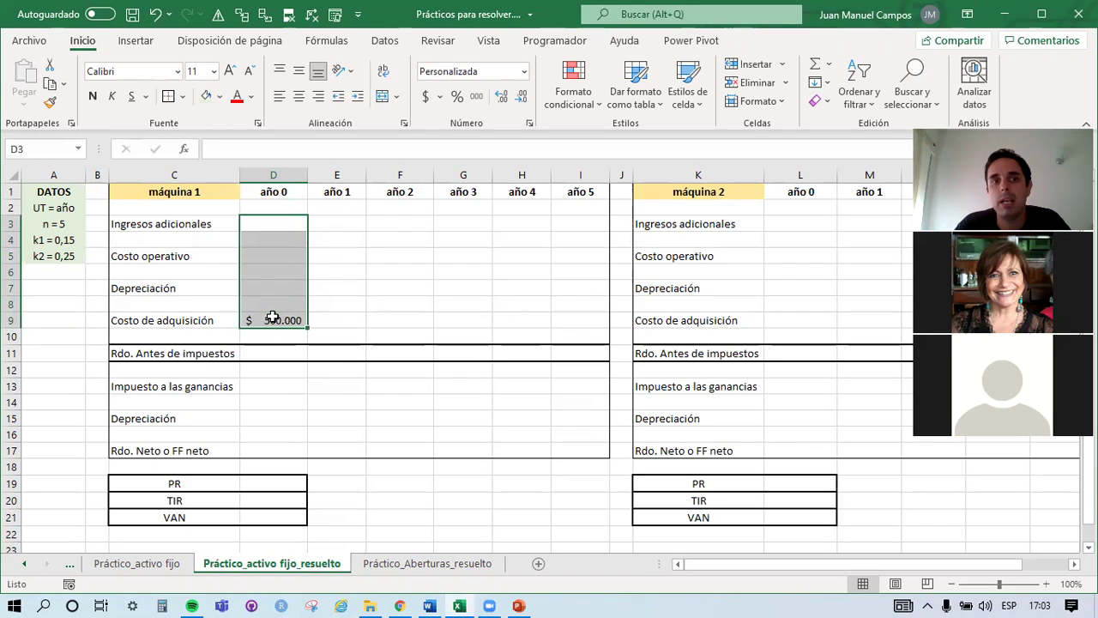
pyautogui.hotkey('shift', 'Up')
pyautogui.hotkey('shift', 'Up')
pyautogui.hotkey('shift', 'Up')
pyautogui.hotkey('shift', 'Up')
pyautogui.hotkey('shift', 'Up')
pyautogui.hotkey('shift', 'Up')
pyautogui.press('Down')
pyautogui.press('Down')
pyautogui.press('Down')
pyautogui.press('Down')
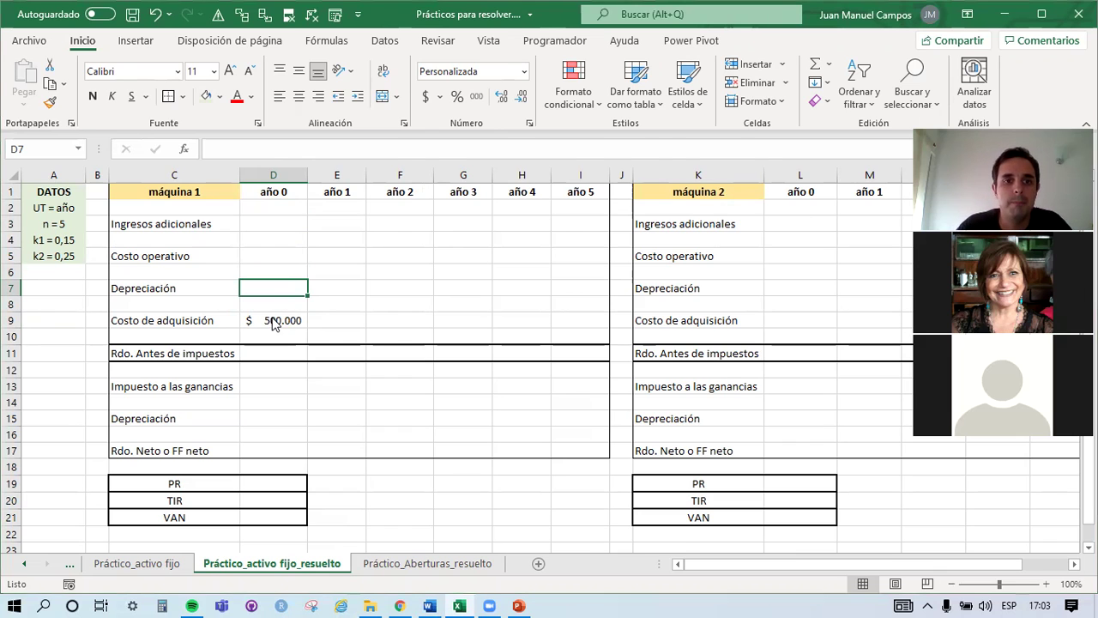
# Check the additional annual income in the Word case document and enter 350000 as máquina 1's año 1 Ingresos adicionales in Excel cell E3.
pyautogui.hotkey('alt', 'Tab')
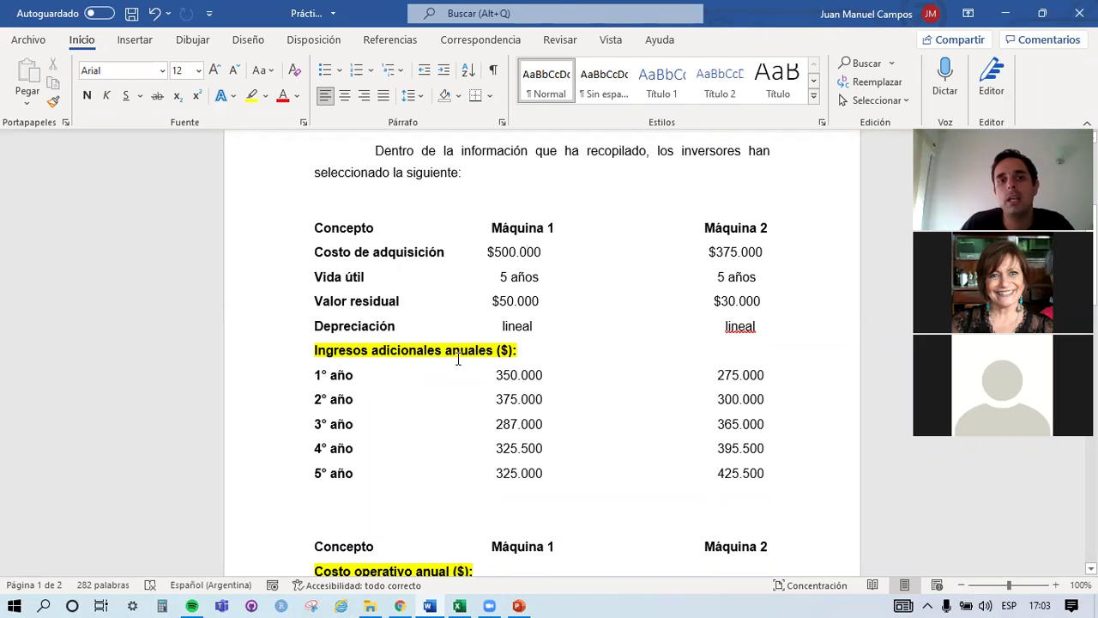
pyautogui.moveTo(397, 352); pyautogui.dragTo(437, 358)
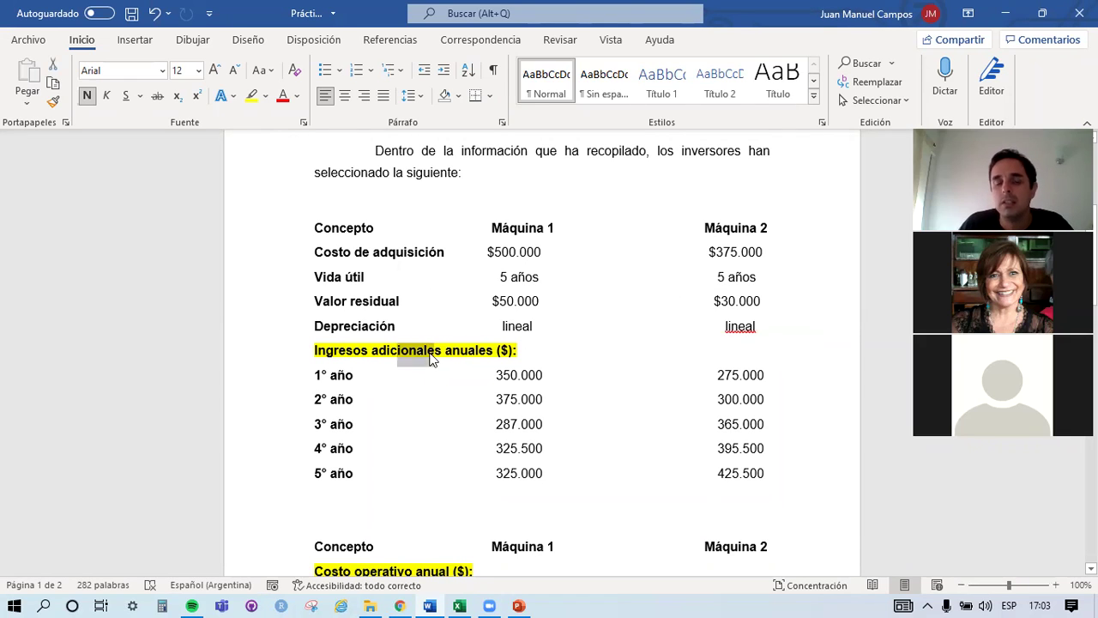
pyautogui.click(429, 351)
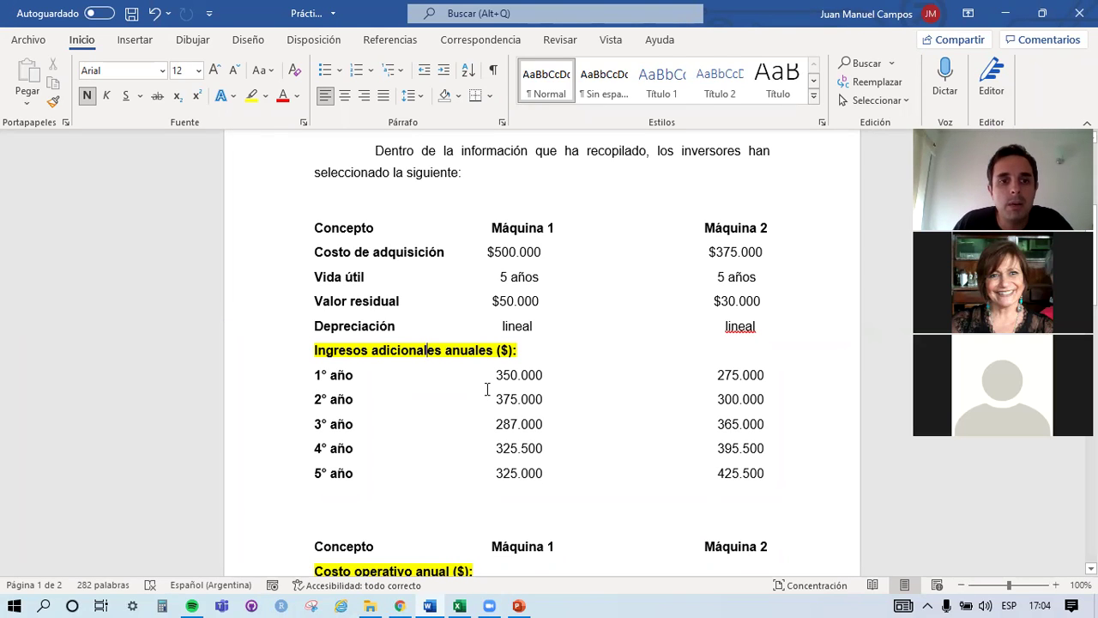
pyautogui.hotkey('alt', 'Tab')
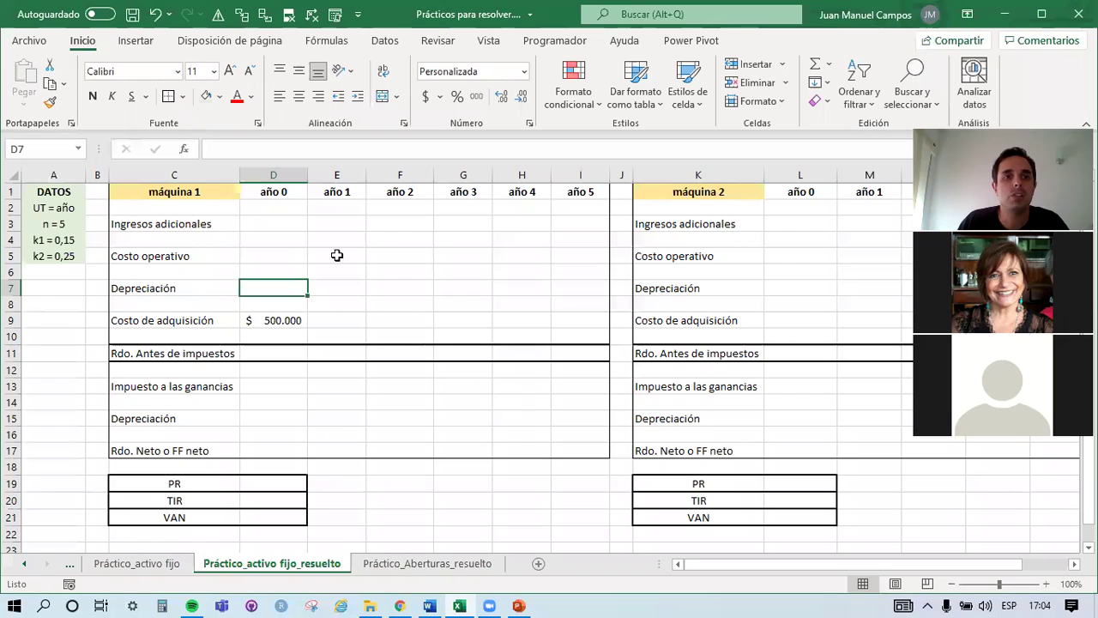
pyautogui.click(176, 223)
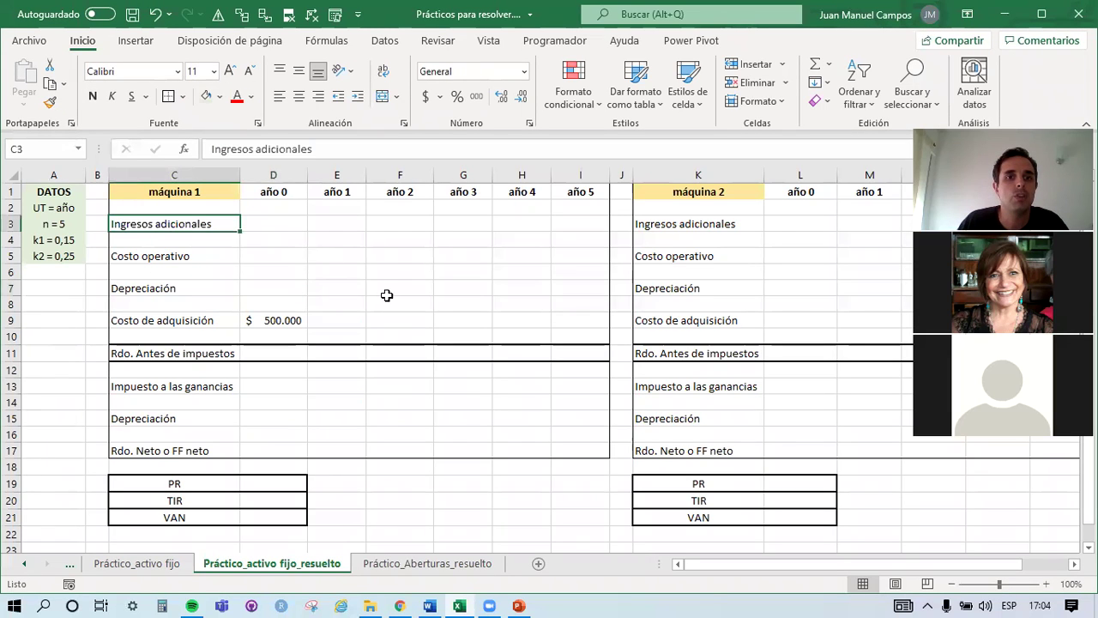
pyautogui.click(336, 222)
pyautogui.write('350')
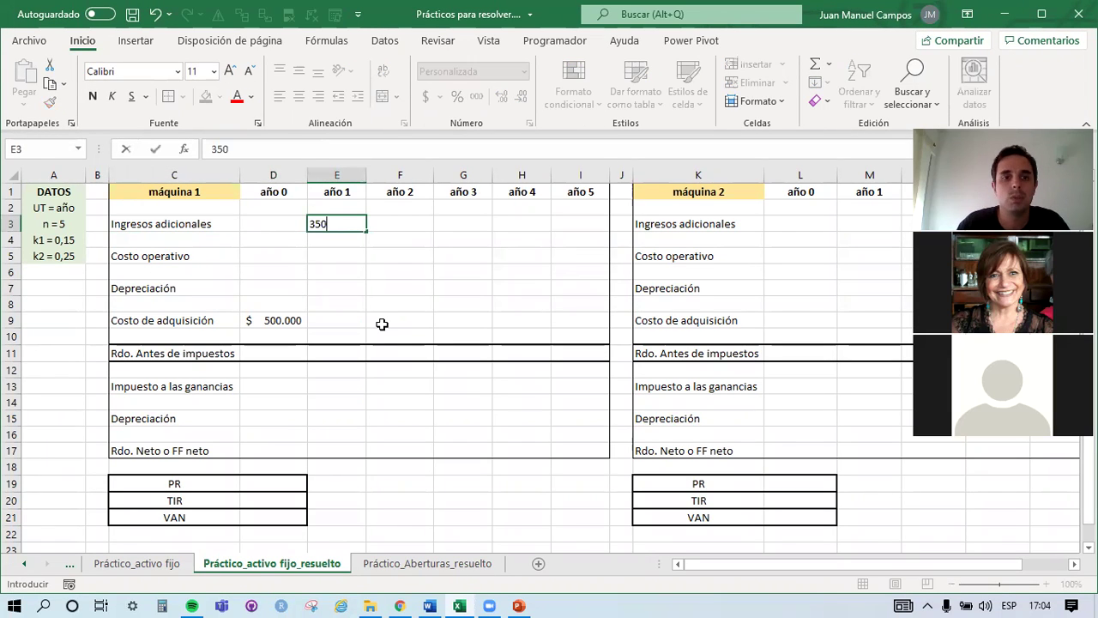
pyautogui.write('000')
pyautogui.hotkey('ctrl', 'Return')
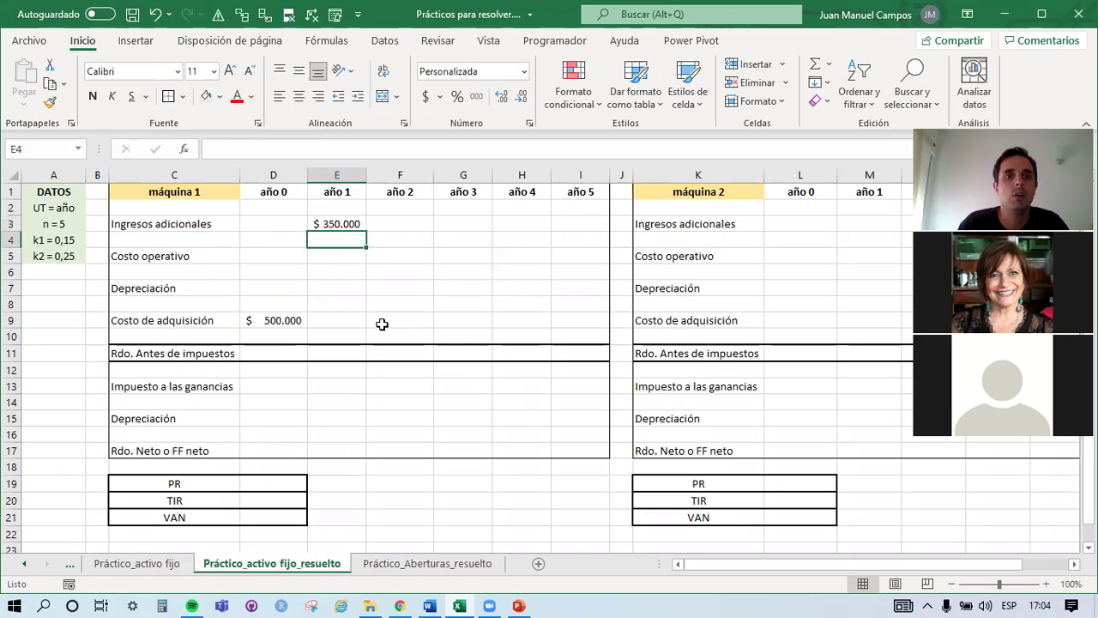
# Look up Máquina 1's second-year income in the Word document and enter 375.000 under año 2 in Excel cell F3.
pyautogui.hotkey('alt', 'Tab')
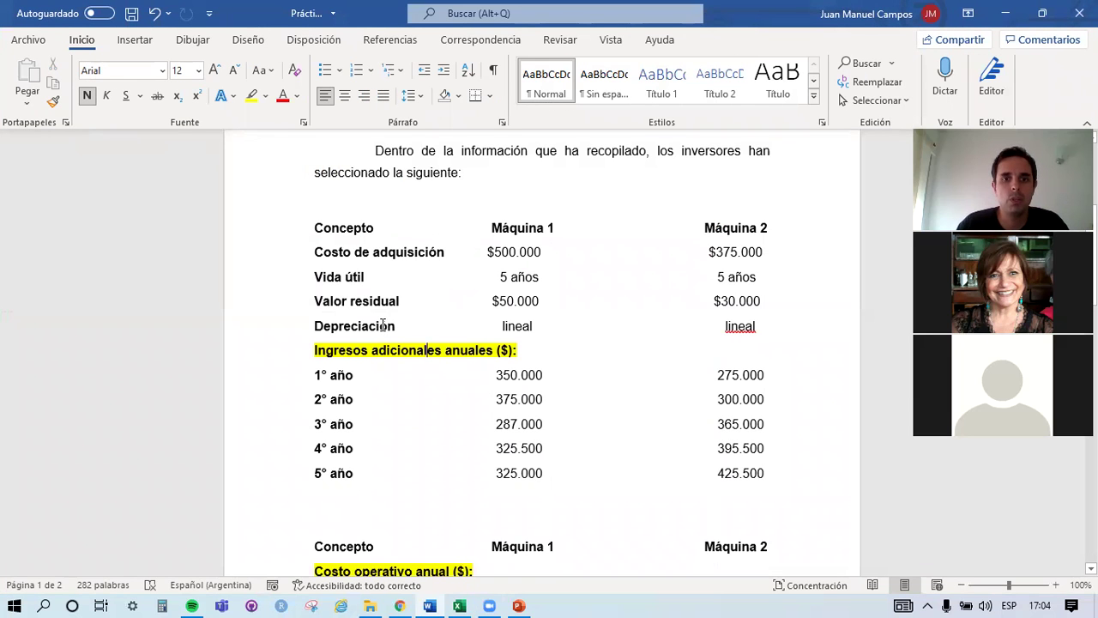
pyautogui.hotkey('alt', 'Tab')
pyautogui.press('Right')
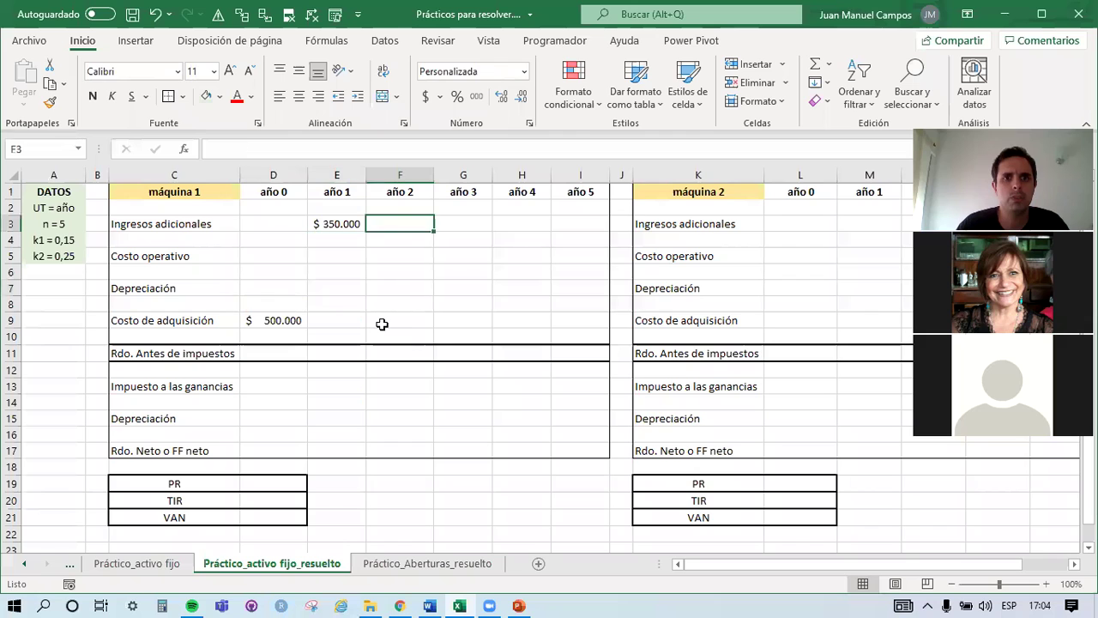
pyautogui.write('375')
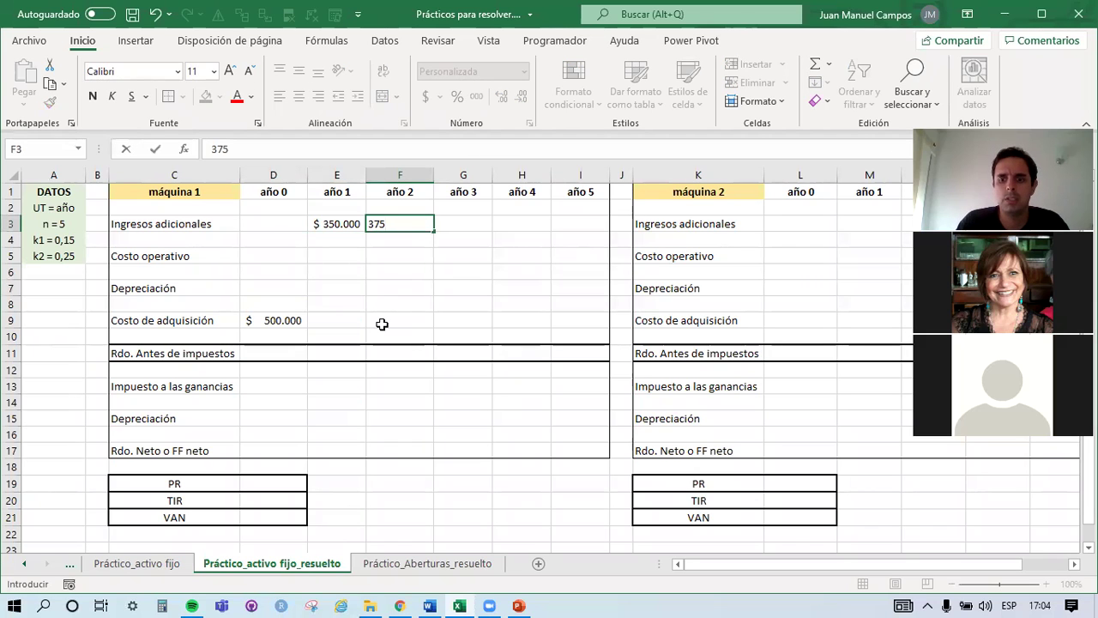
pyautogui.write('.000')
pyautogui.press('Return')
pyautogui.press('Up')
# Look up Máquina 1's third-year income in the Word document and enter 287.000 under año 3 in Excel cell G3.
pyautogui.hotkey('alt', 'Tab')
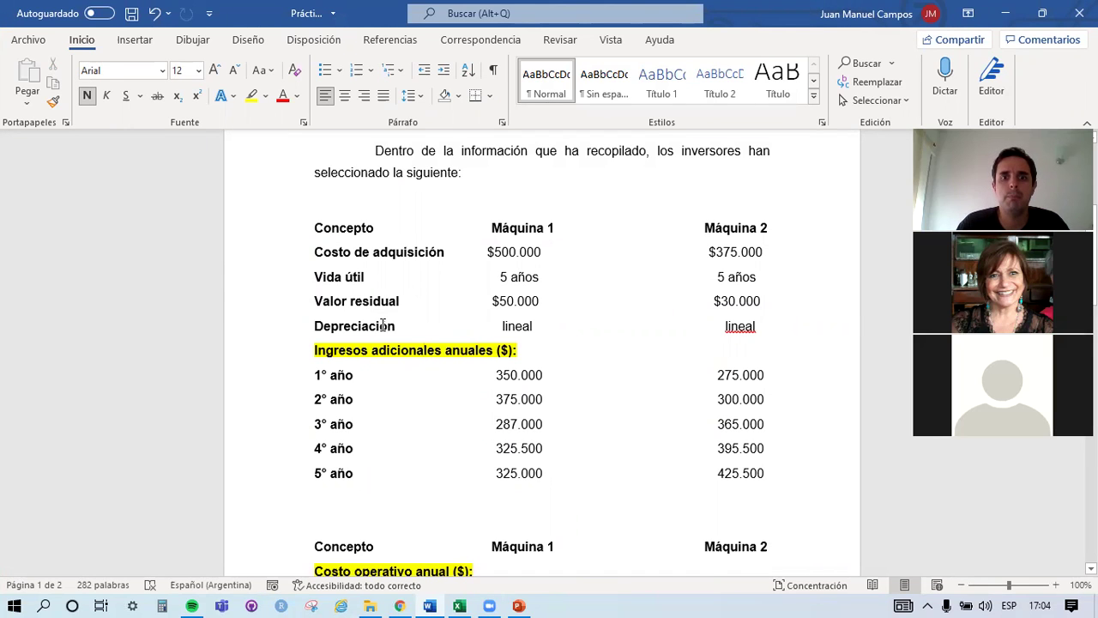
pyautogui.hotkey('alt', 'Tab')
pyautogui.press('Right')
pyautogui.write('287.000')
pyautogui.press('Return')
# Look up Máquina 1's fourth-year income in the Word document and enter 325500 under año 4 in Excel cell H3.
pyautogui.hotkey('alt', 'Tab')
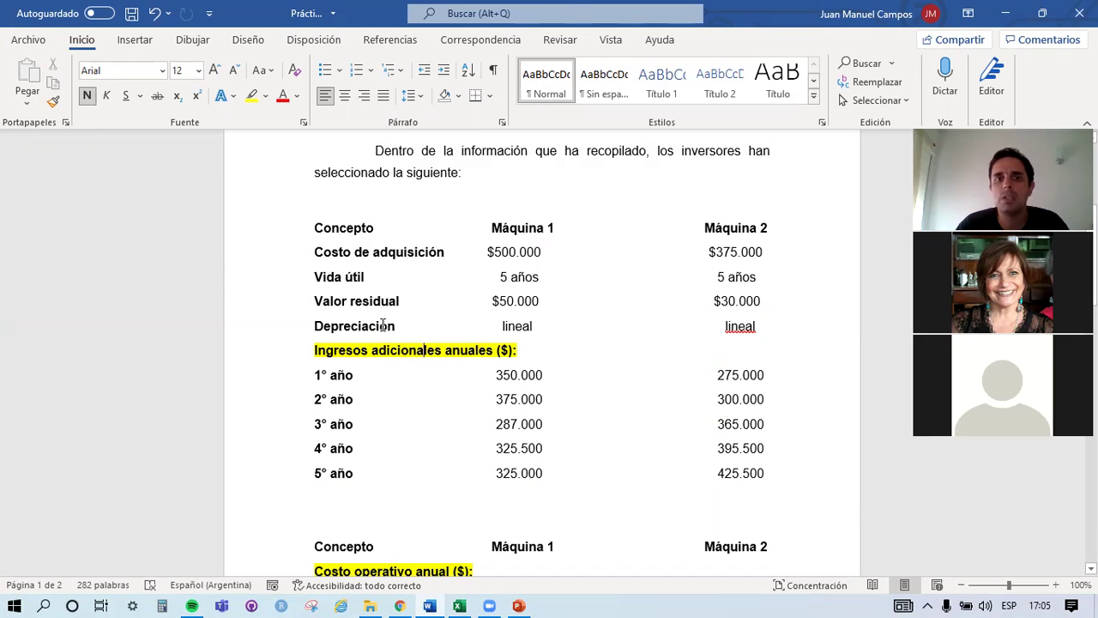
pyautogui.hotkey('alt', 'Tab')
pyautogui.press('Up')
pyautogui.press('Right')
pyautogui.write('325500')
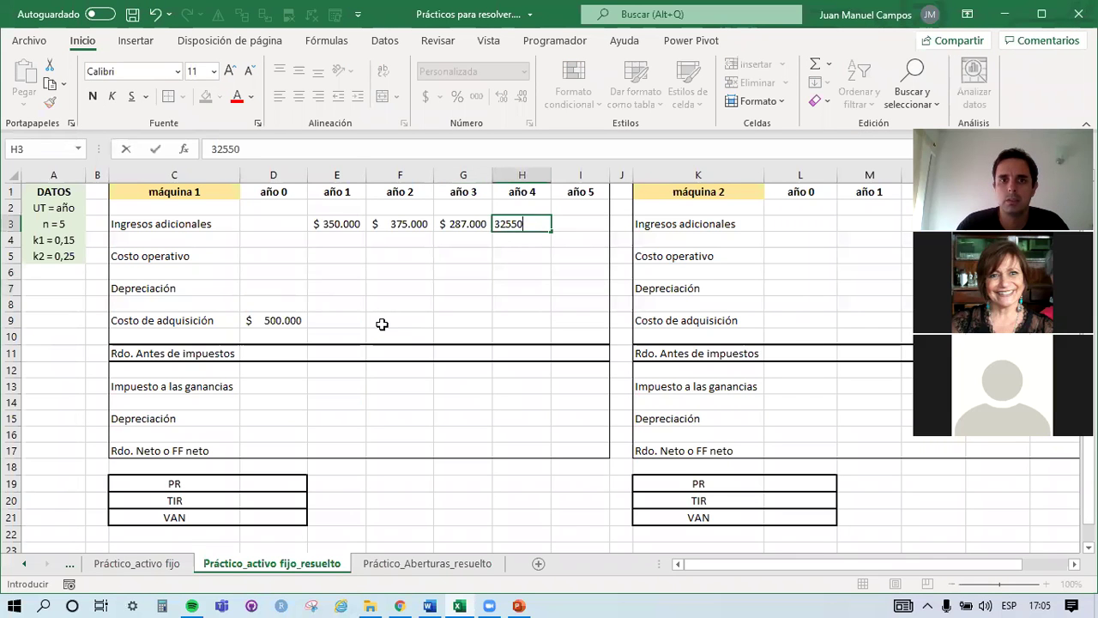
pyautogui.press('Return')
# Enter 325000 as máquina 1's año 5 Ingresos adicionales in cell I3 and return to the año 1 column.
pyautogui.press('Up')
pyautogui.press('Right')
pyautogui.write('325000')
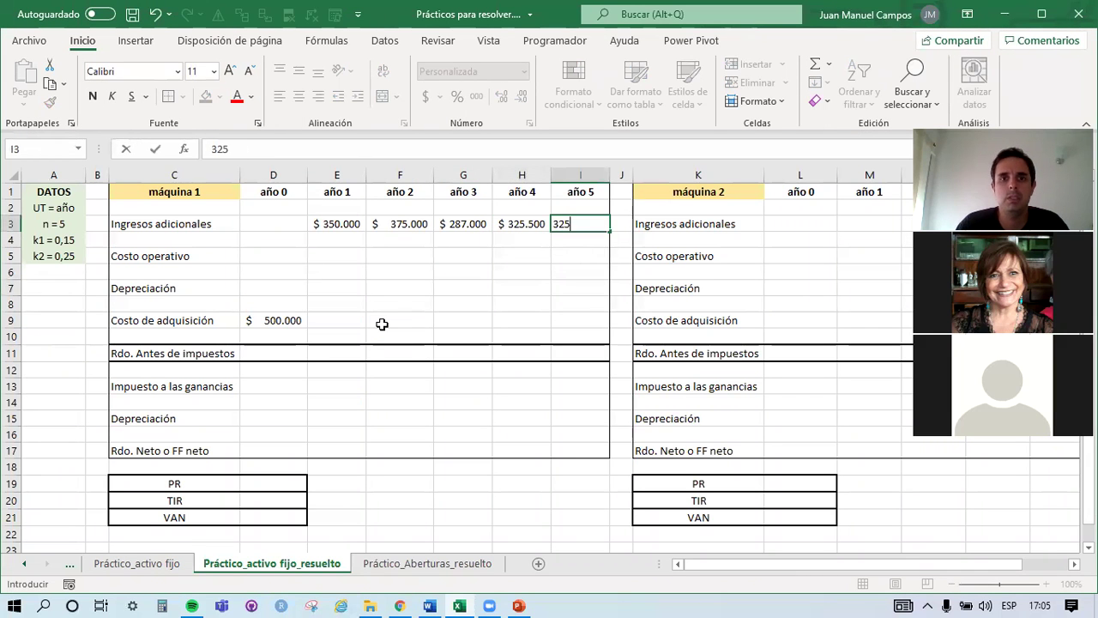
pyautogui.press('Return')
pyautogui.press('Left')
pyautogui.press('Left')
pyautogui.press('Left')
pyautogui.press('Left')
pyautogui.press('Down')
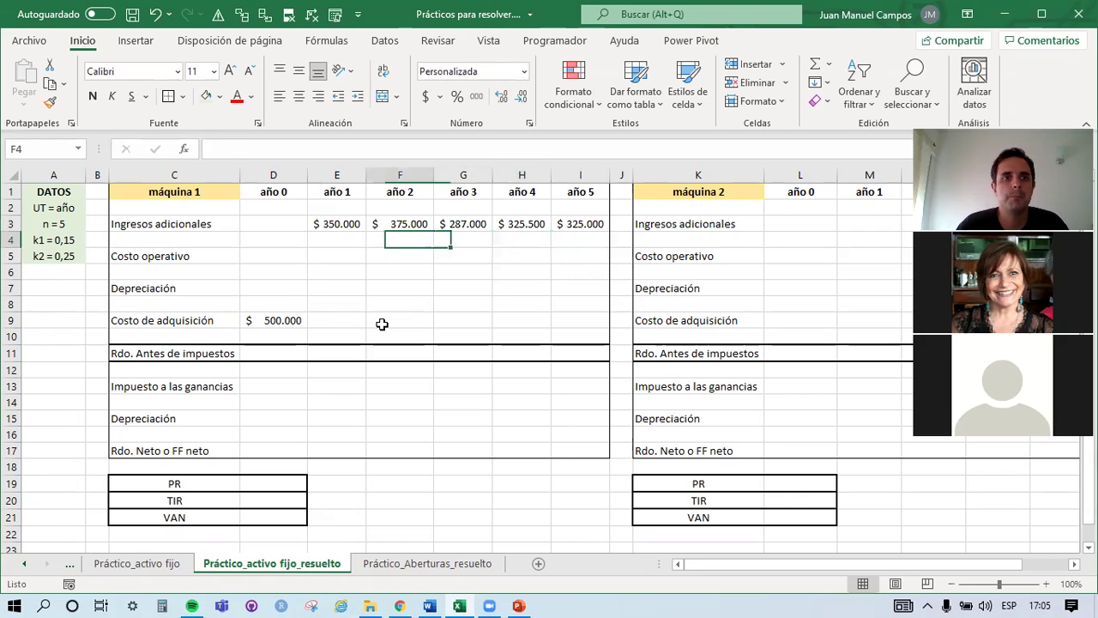
# Check Máquina 1's Vida útil and Costo de adquisición in the Word case document, and return to the Excel table.
pyautogui.hotkey('alt', 'Tab')
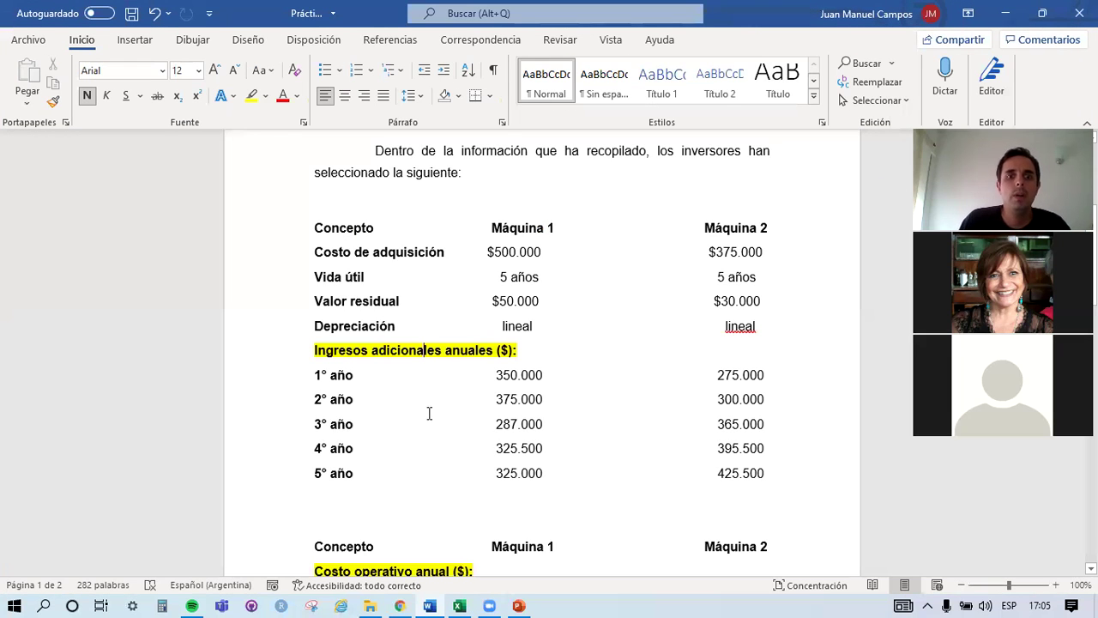
pyautogui.scroll(-1, 480, 436)
pyautogui.scroll(1, 482, 439)
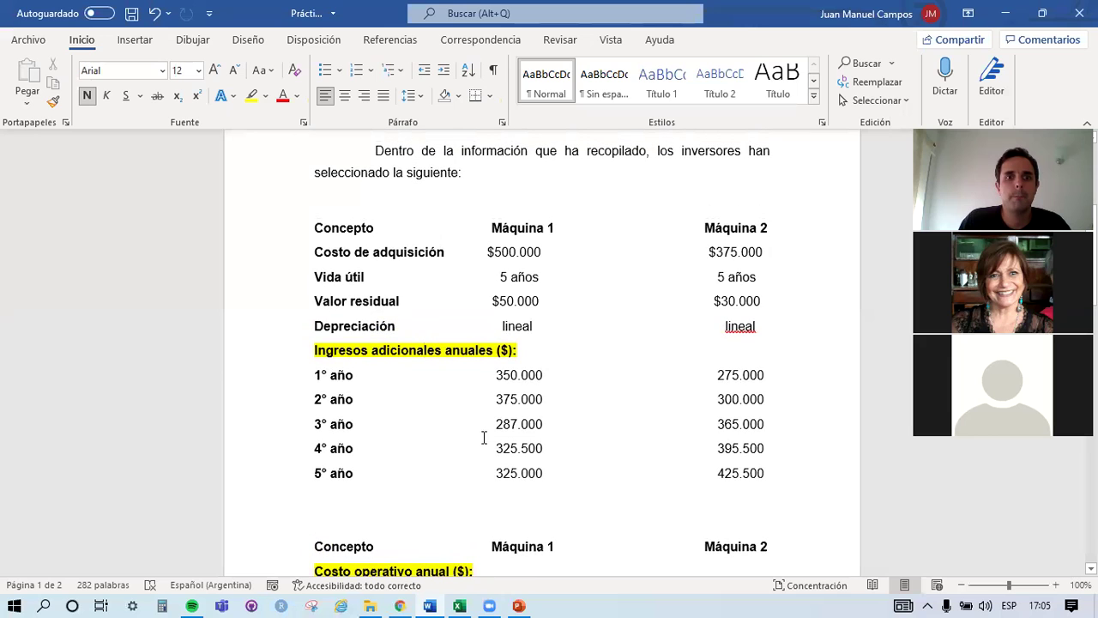
pyautogui.moveTo(313, 276); pyautogui.dragTo(522, 286)
pyautogui.click(519, 277)
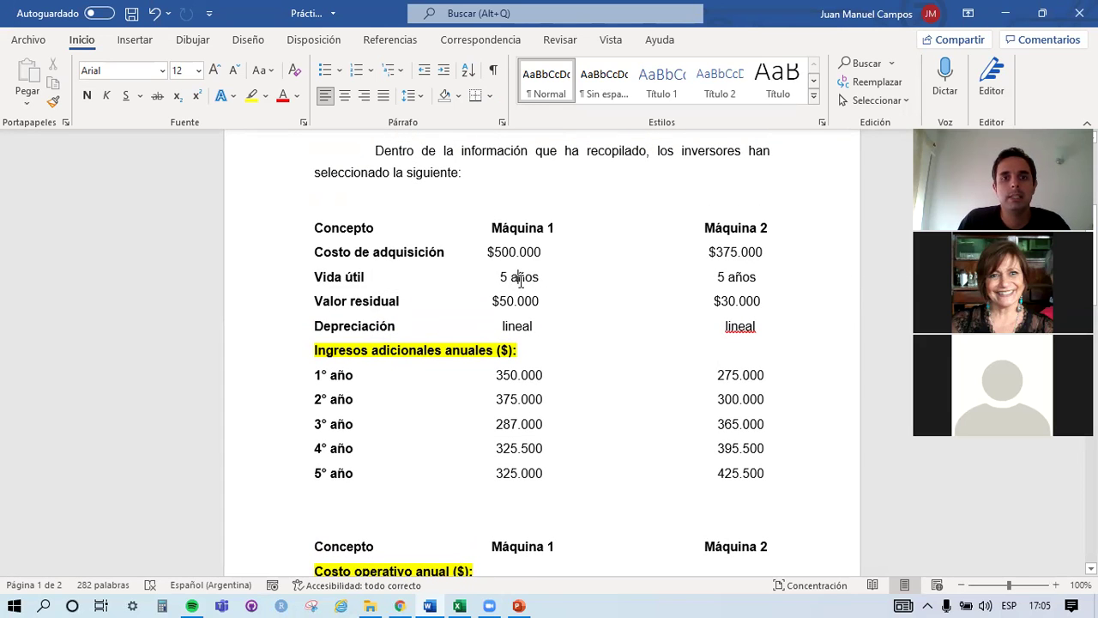
pyautogui.moveTo(486, 251); pyautogui.dragTo(532, 254)
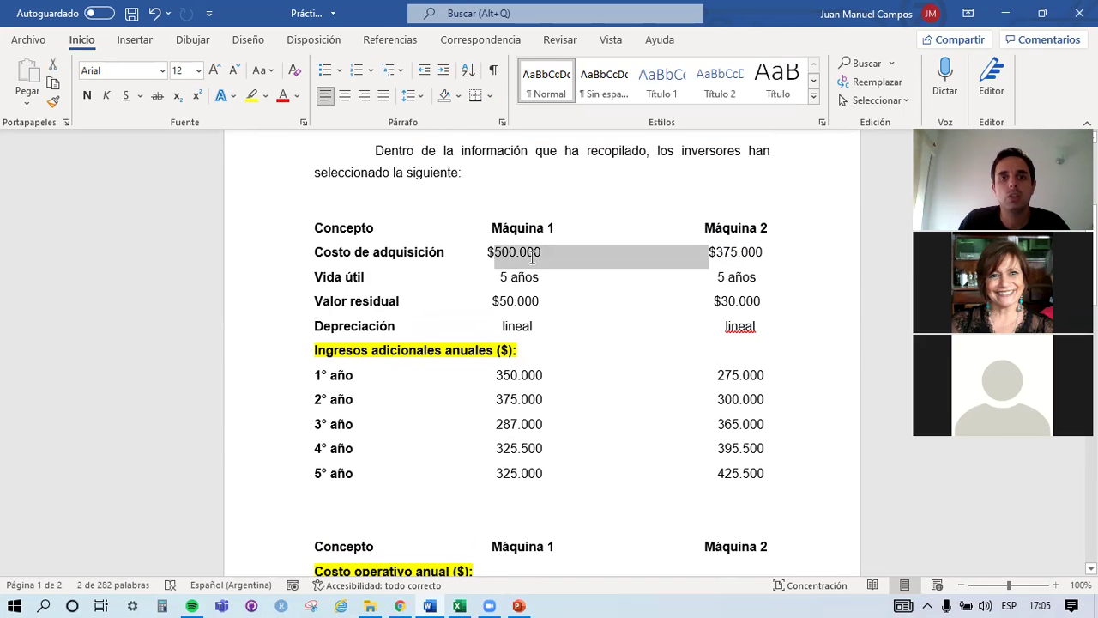
pyautogui.click(528, 252)
pyautogui.hotkey('alt', 'Tab')
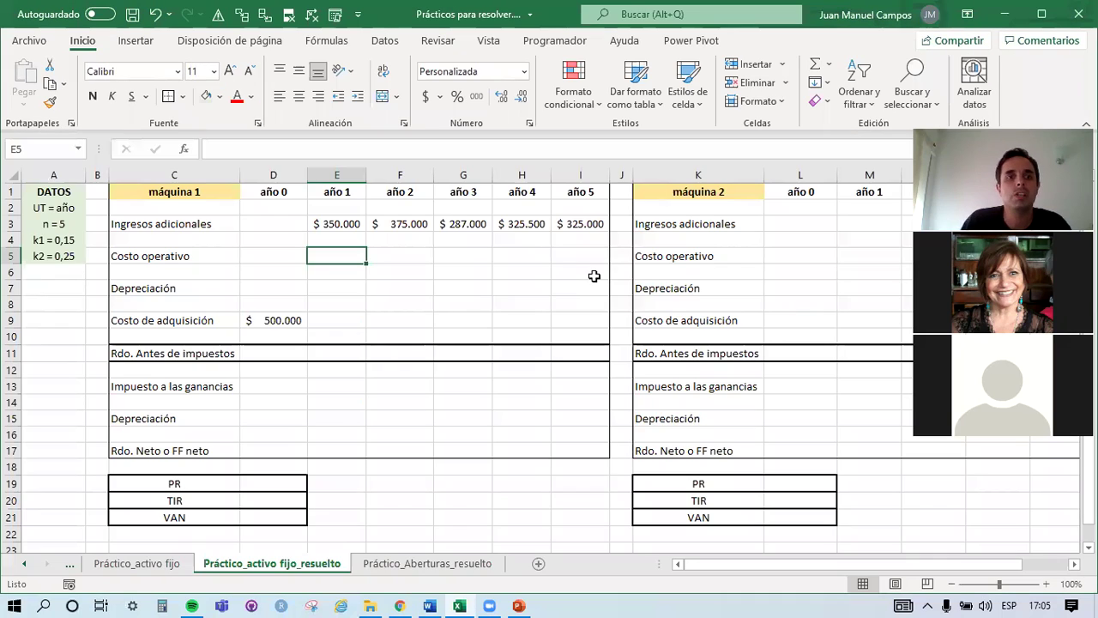
# Calculate máquina 1's año 1 Depreciación in cell E7 by dividing the acquisition cost in D9 by 5.
pyautogui.click(364, 290)
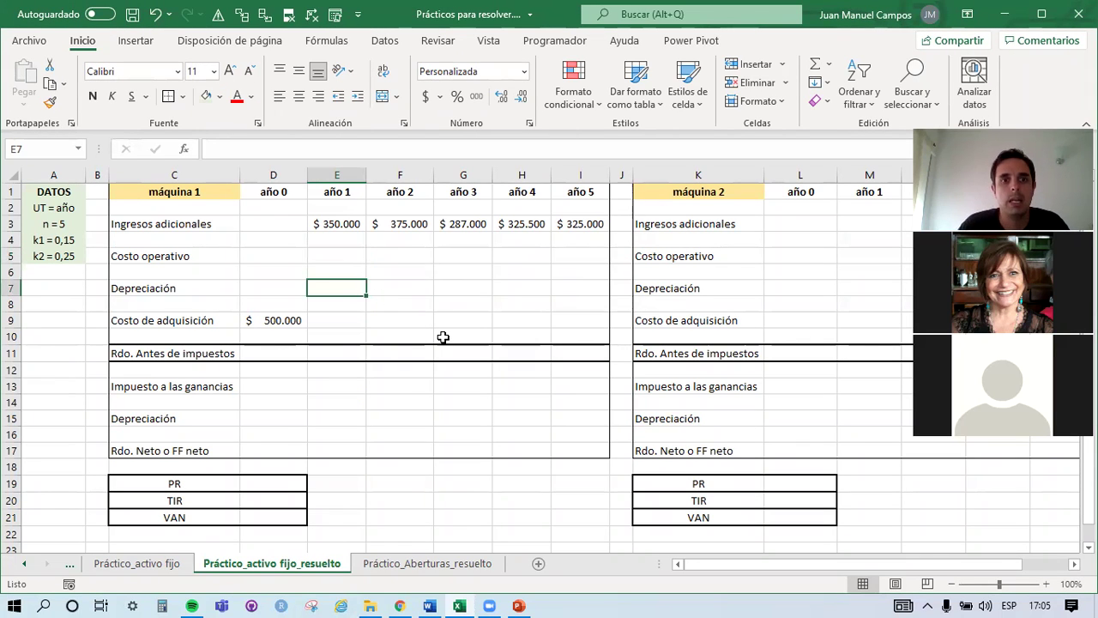
pyautogui.write('+')
pyautogui.press('Down')
pyautogui.press('Down')
pyautogui.press('Left')
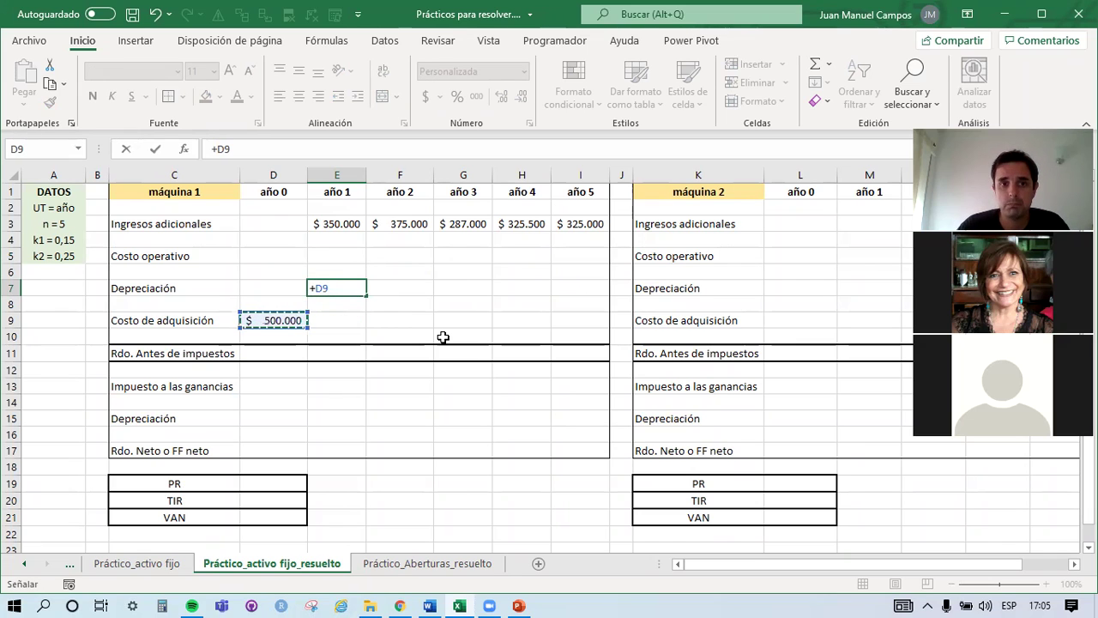
pyautogui.write('/5')
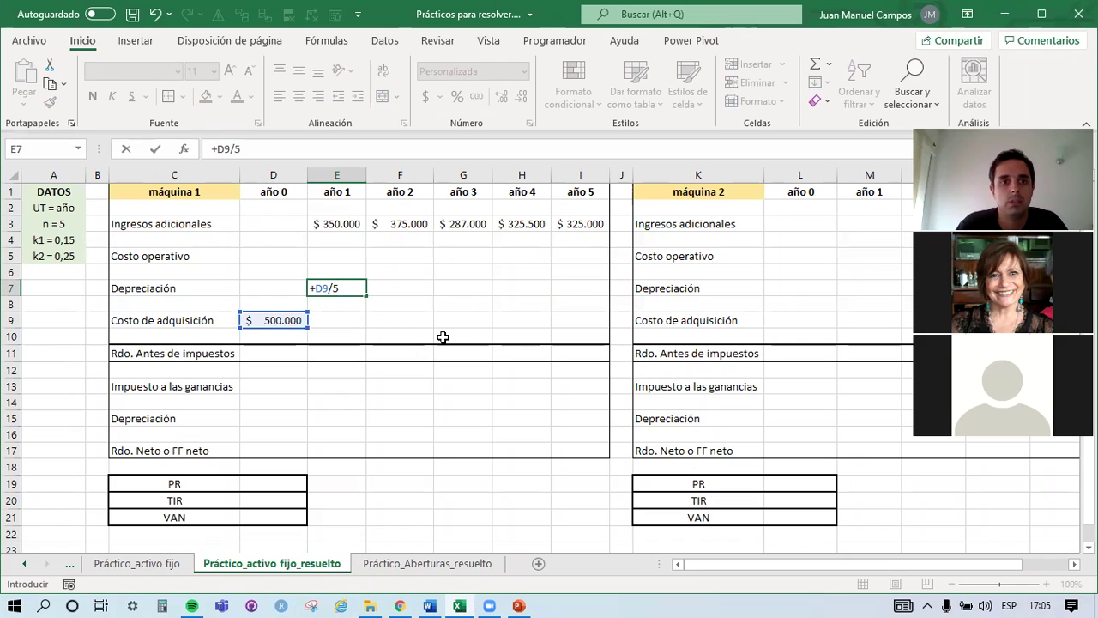
pyautogui.hotkey('ctrl', 'Return')
# Replace the depreciation formula in cell E7 with its fixed value by pasting it over itself as values.
pyautogui.hotkey('ctrl', 'c')
pyautogui.click(444, 302)
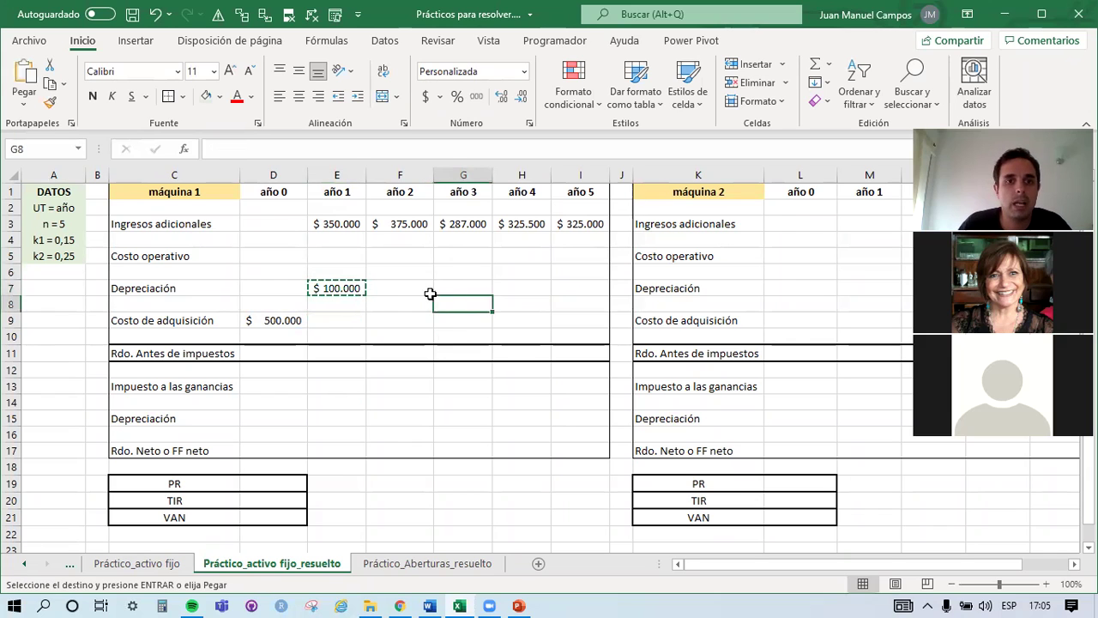
pyautogui.rightClick(343, 288)
pyautogui.click(397, 247)
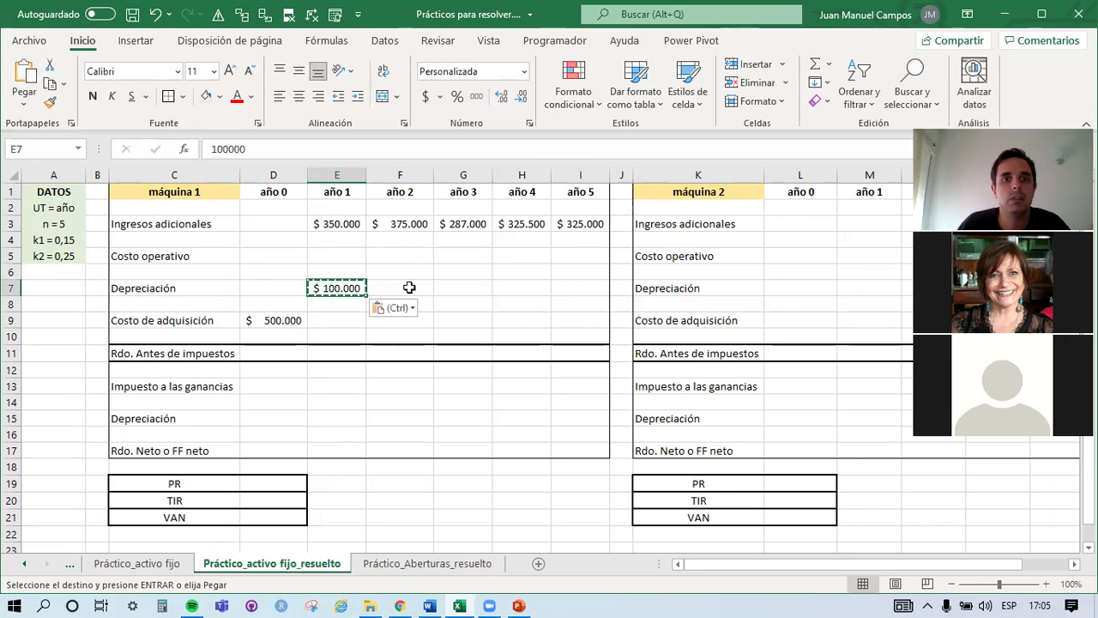
# Paste the año 1 Depreciación value into the año 2 to año 5 cells F7:I7 and check the row.
pyautogui.moveTo(381, 287); pyautogui.dragTo(559, 290)
pyautogui.rightClick(559, 290)
pyautogui.click(630, 249)
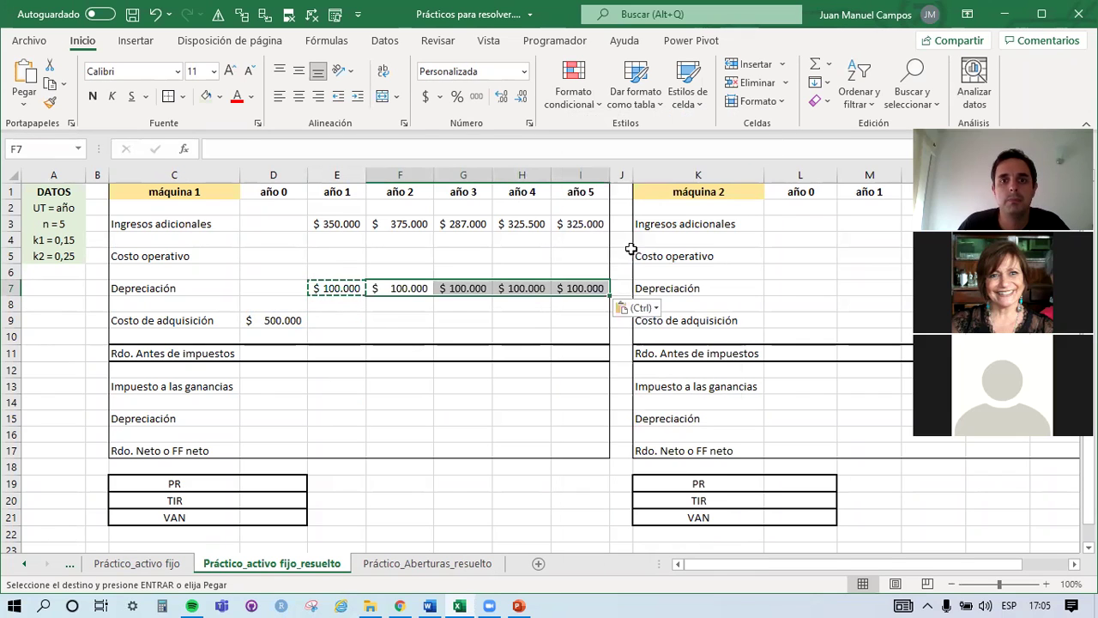
pyautogui.click(515, 255)
pyautogui.moveTo(355, 287); pyautogui.dragTo(572, 294)
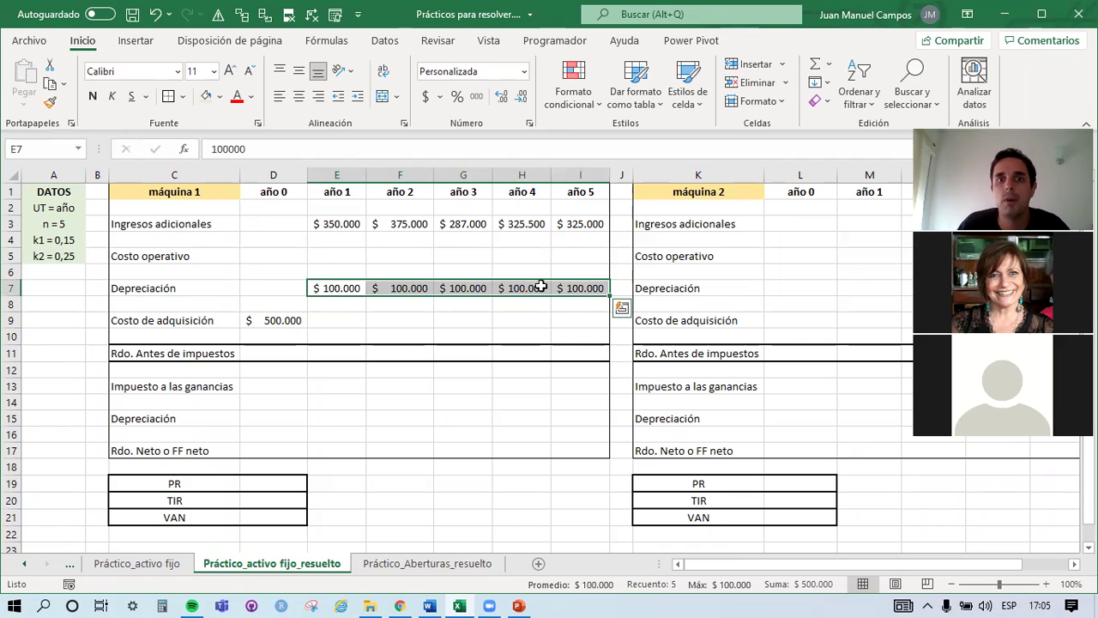
pyautogui.click(499, 307)
# Look up Máquina 1's first-year operating cost in the Word document and enter 120500 as Costo operativo in Excel cell E5.
pyautogui.hotkey('alt', 'Tab')
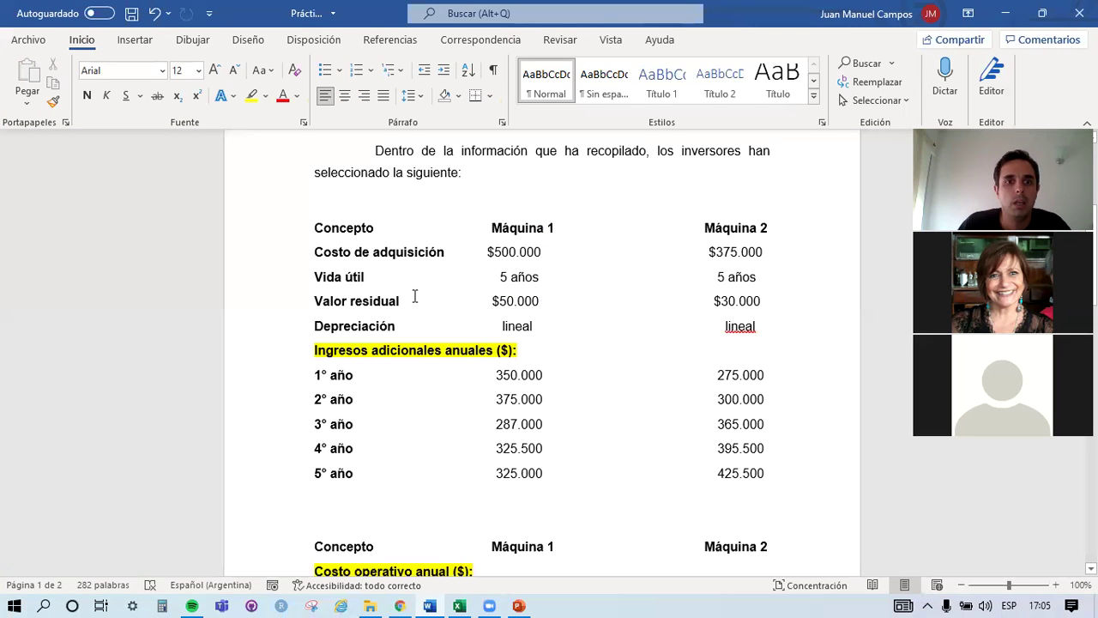
pyautogui.scroll(-6, 379, 375)
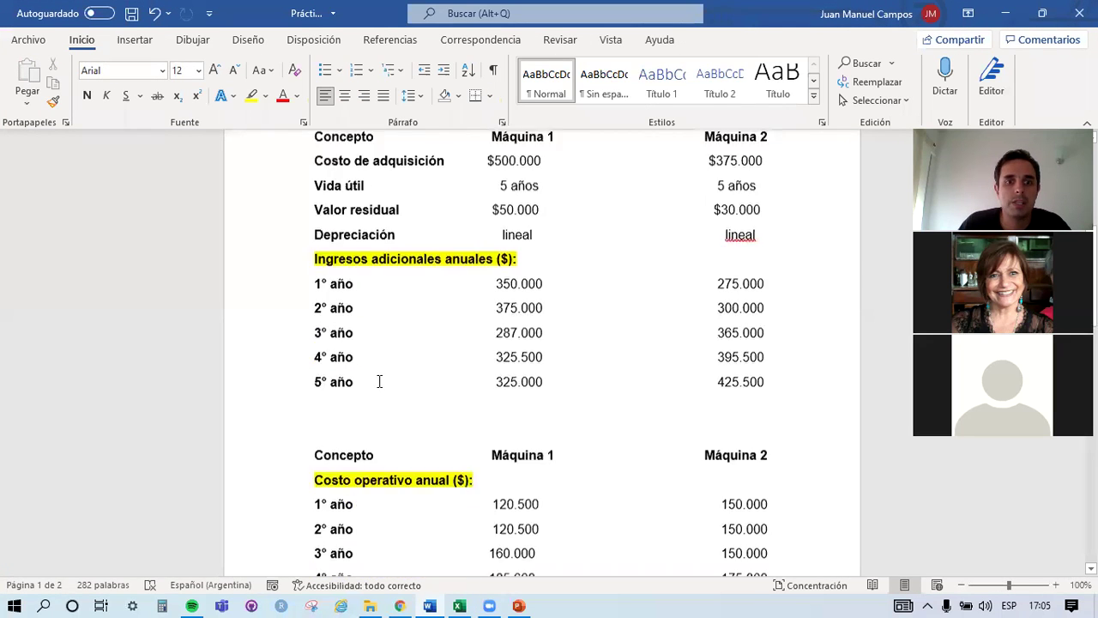
pyautogui.moveTo(343, 300); pyautogui.dragTo(416, 304)
pyautogui.click(535, 374)
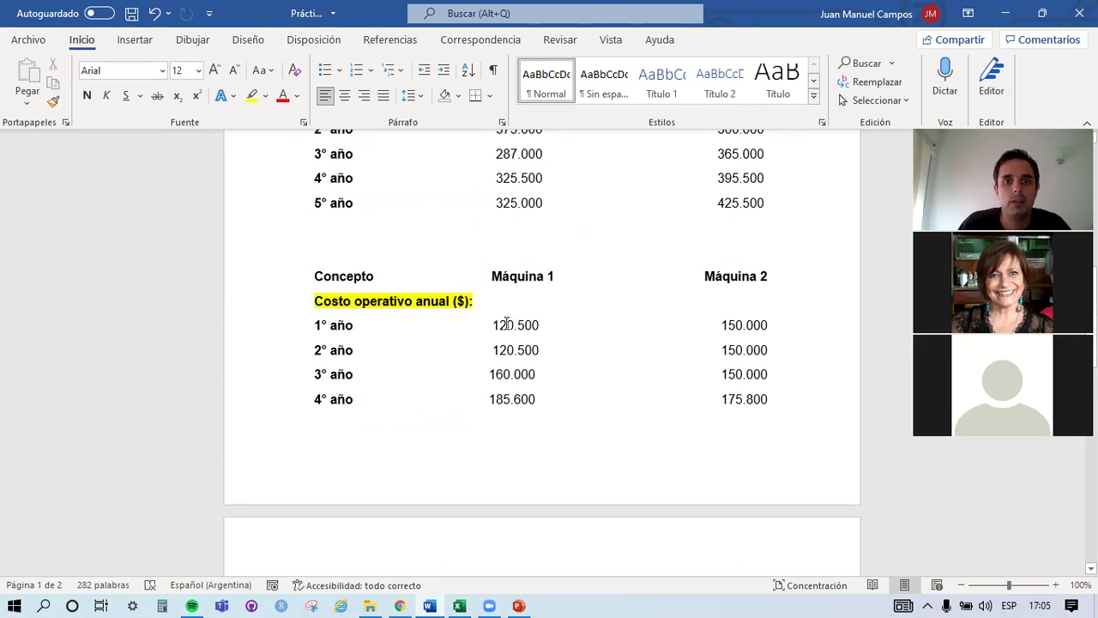
pyautogui.hotkey('alt', 'Tab')
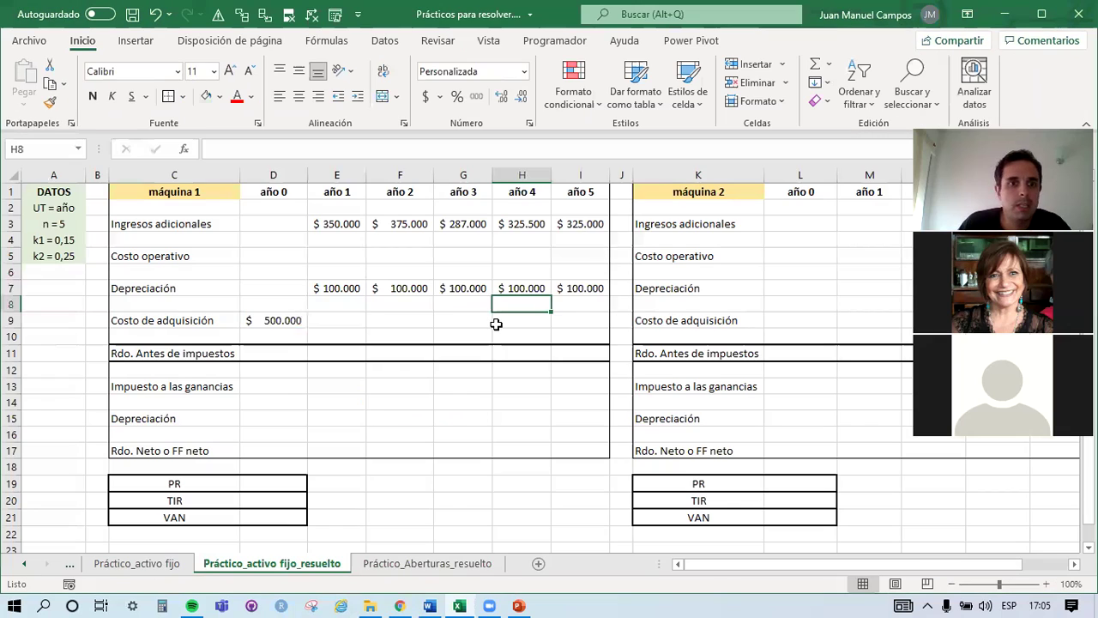
pyautogui.click(323, 256)
pyautogui.write('120500')
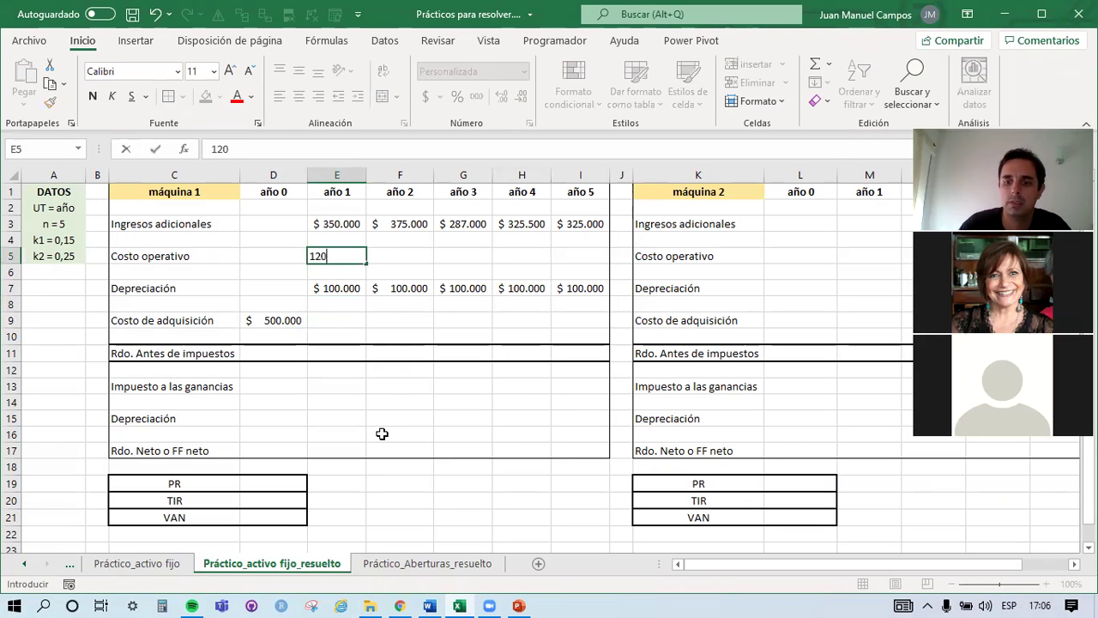
pyautogui.press('Return')
pyautogui.press('Up')
# Check Máquina 1's second-year operating cost in Word and copy the año 1 Costo operativo from E5 to F5 in Excel.
pyautogui.hotkey('alt', 'Tab')
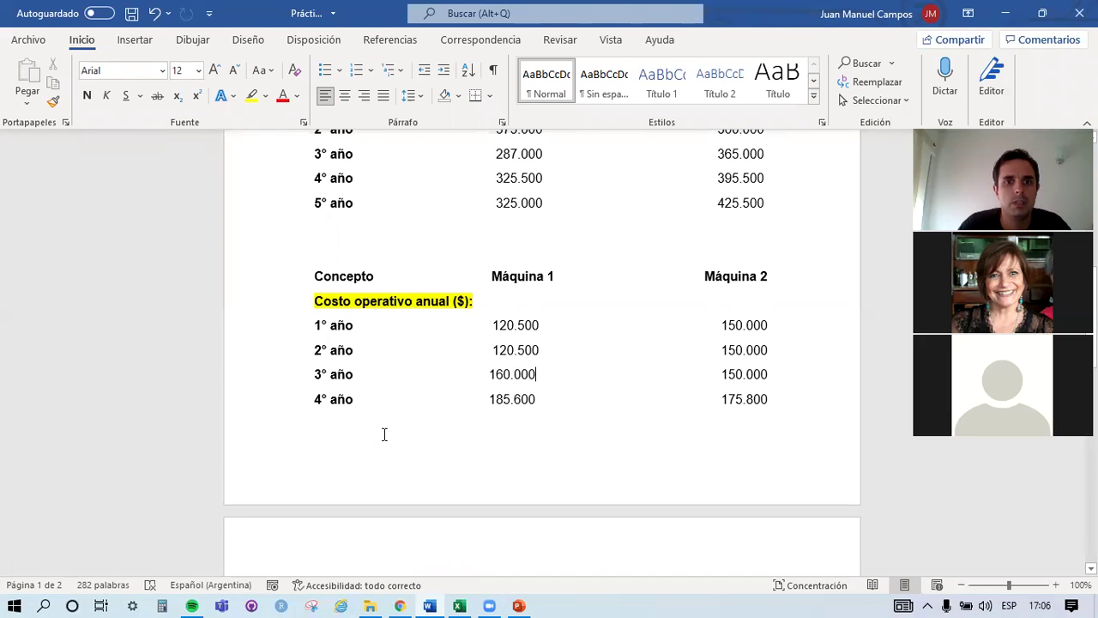
pyautogui.hotkey('alt', 'Tab')
pyautogui.hotkey('ctrl', 'c')
pyautogui.press('Right')
pyautogui.hotkey('ctrl', 'v')
# Look up Máquina 1's third-year operating cost in Word and enter 160.000 under año 3 in Excel cell G5.
pyautogui.hotkey('alt', 'Tab')
pyautogui.hotkey('alt', 'Tab')
pyautogui.press('Right')
pyautogui.write('160.000')
pyautogui.press('Return')
pyautogui.press('Up')
# Look up Máquina 1's fourth-year operating cost in Word and enter 185.600 under año 4 in Excel cell H5.
pyautogui.hotkey('alt', 'Tab')
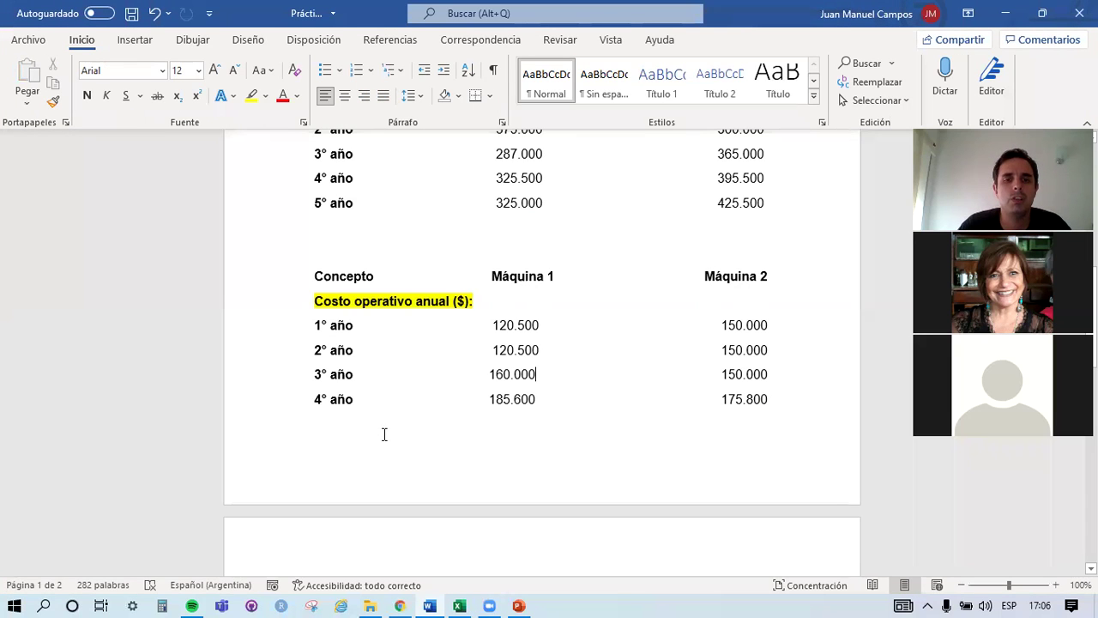
pyautogui.hotkey('alt', 'Tab')
pyautogui.press('Right')
pyautogui.write('18')
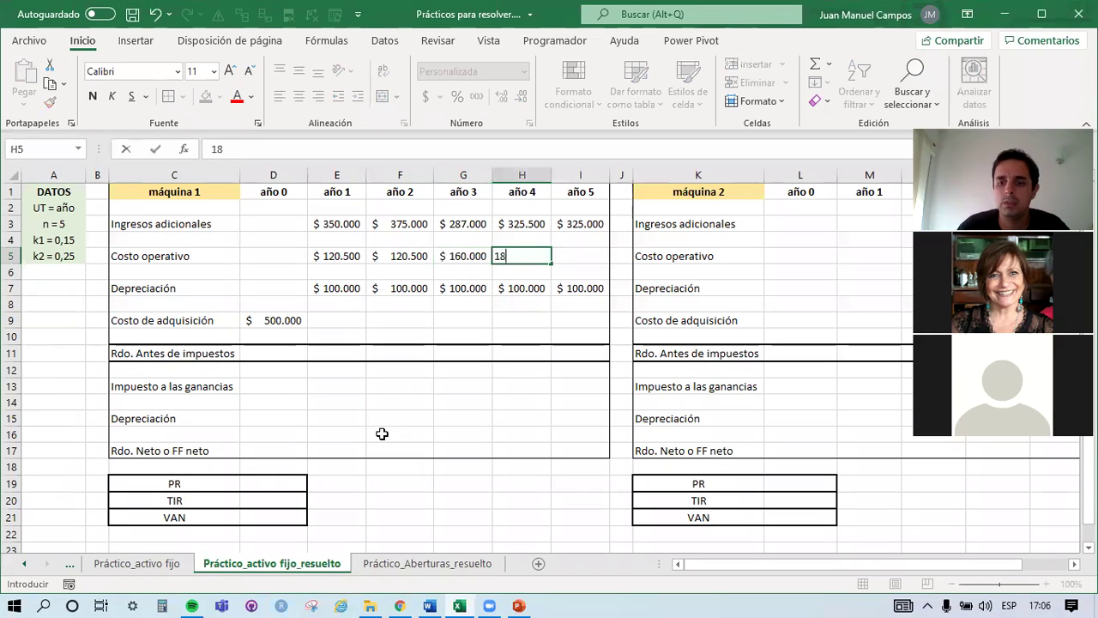
pyautogui.write('5.600')
pyautogui.press('Return')
pyautogui.press('Up')
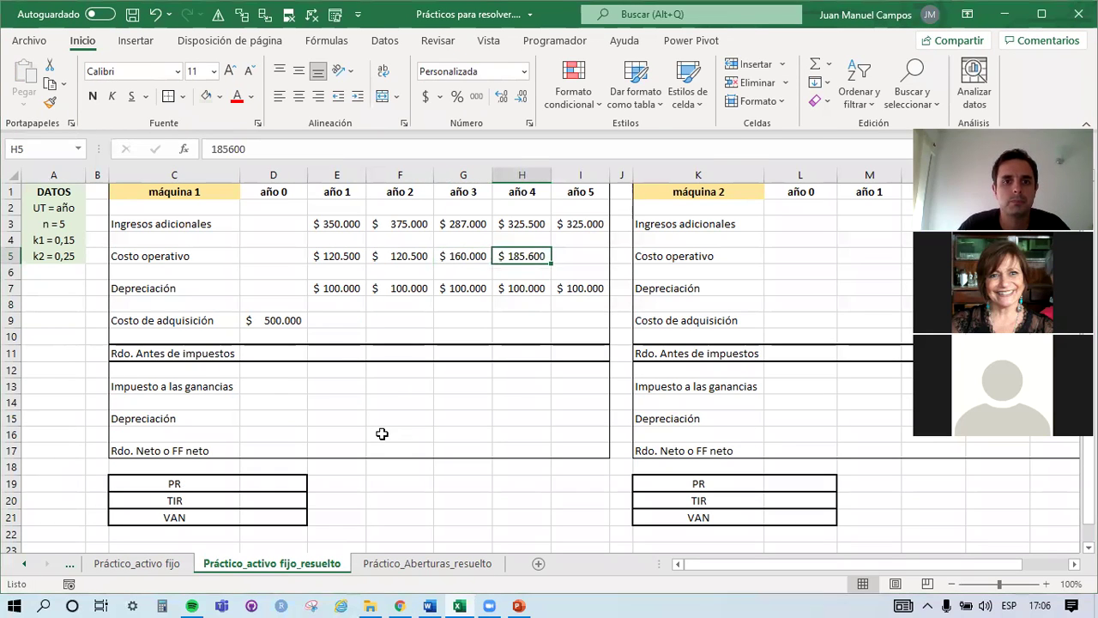
# Look up Máquina 1's fifth-year operating cost in Word and enter 225.000 under año 5 in Excel cell I5.
pyautogui.hotkey('alt', 'Tab')
pyautogui.press('Down')
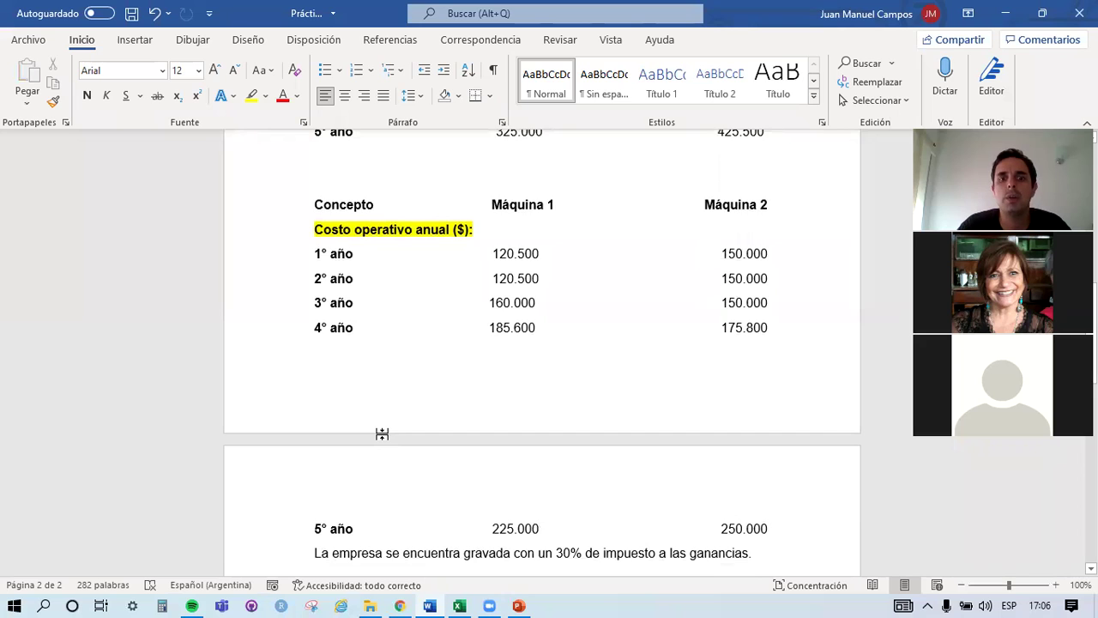
pyautogui.hotkey('alt', 'Tab')
pyautogui.press('Right')
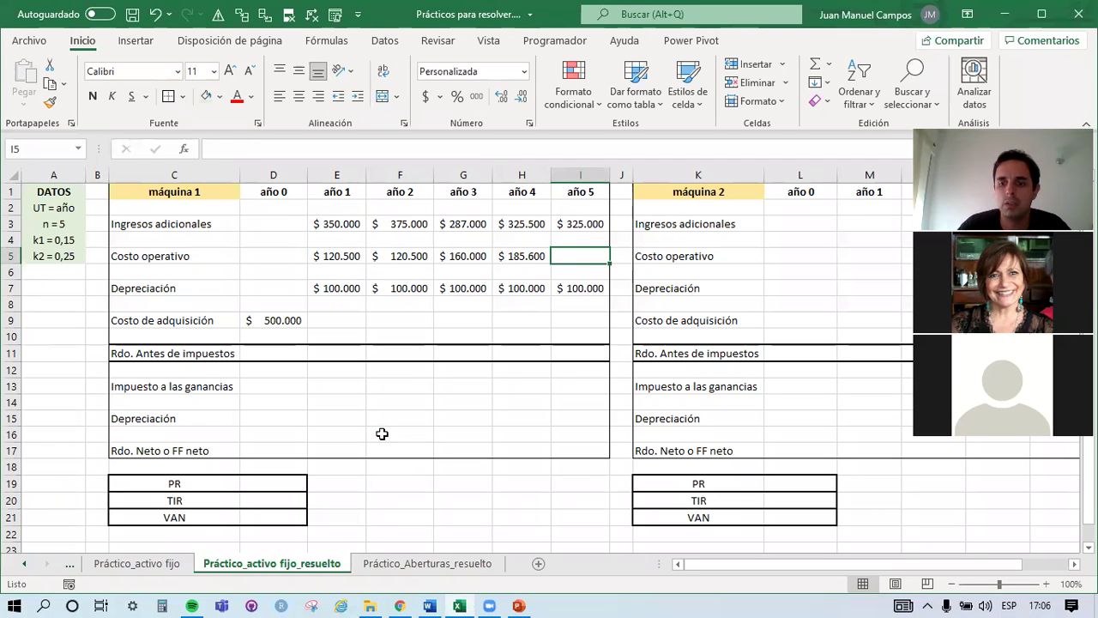
pyautogui.write('225.00')
pyautogui.press('Return')
pyautogui.press('Up')
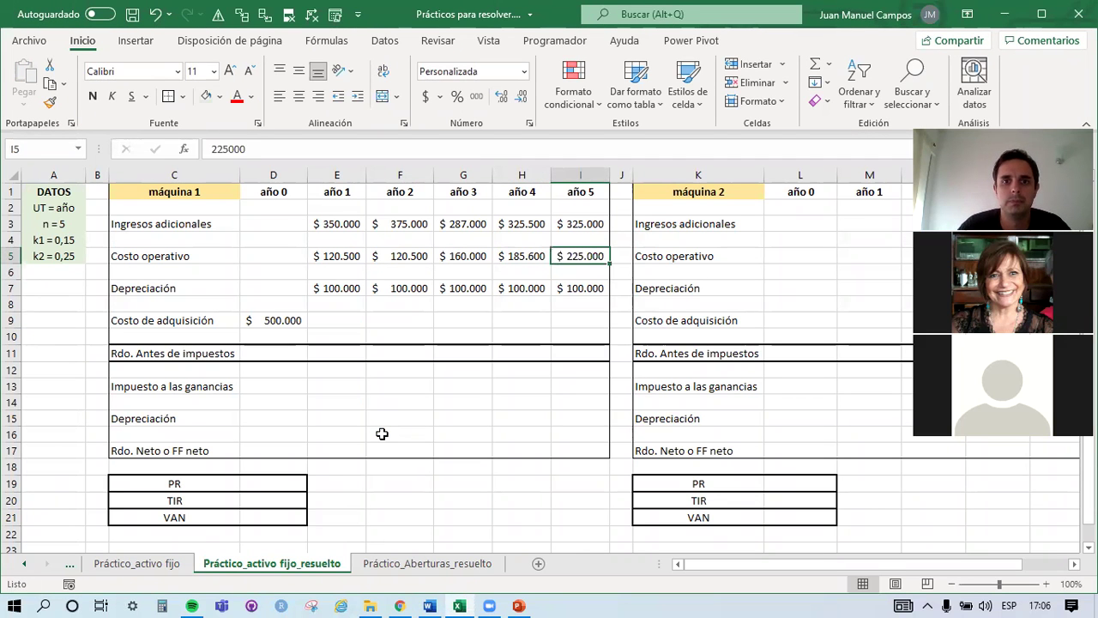
pyautogui.press('Left')
pyautogui.press('Left')
pyautogui.press('Left')
pyautogui.press('Left')
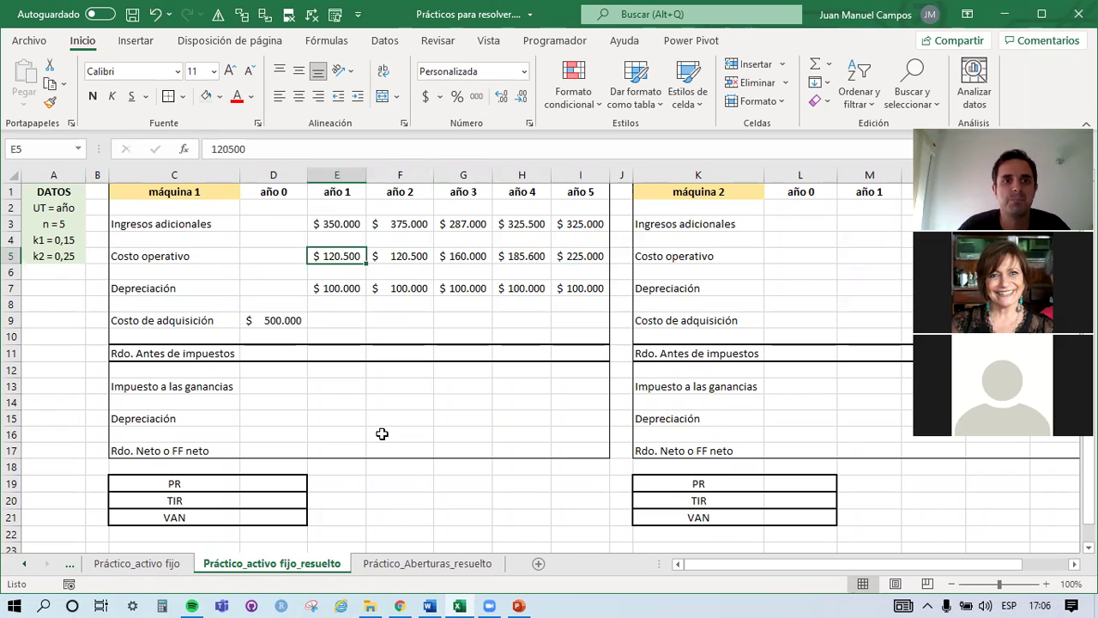
# Set máquina 1's año 0 Rdo. Antes de impuestos in cell D11 equal to the acquisition cost in D9.
pyautogui.hotkey('alt', 'Tab')
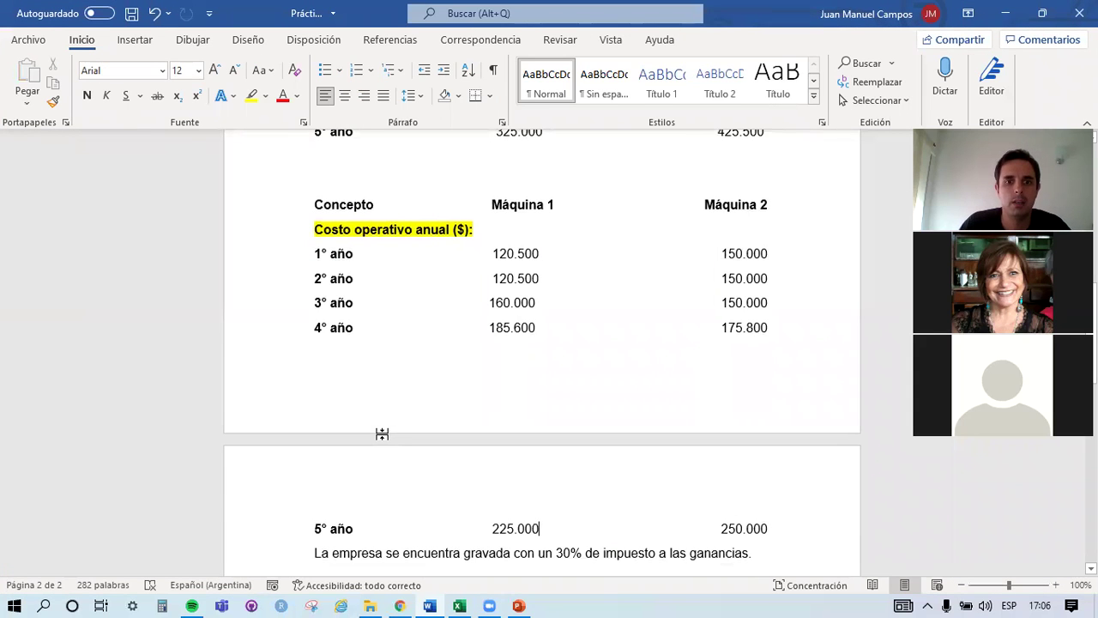
pyautogui.hotkey('alt', 'Tab')
pyautogui.click(393, 393)
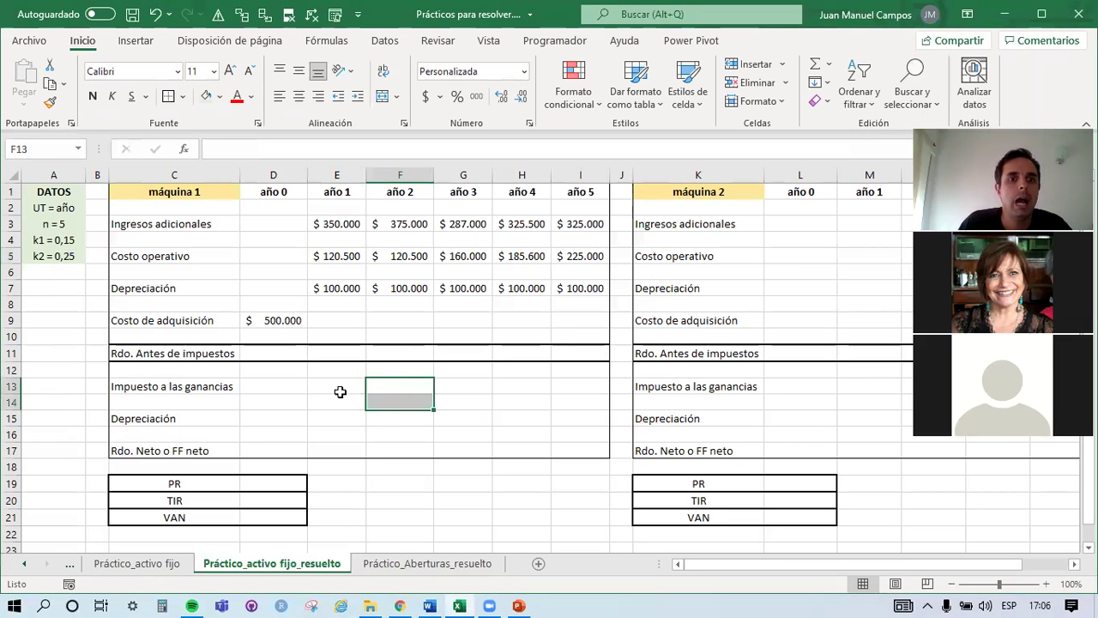
pyautogui.click(303, 354)
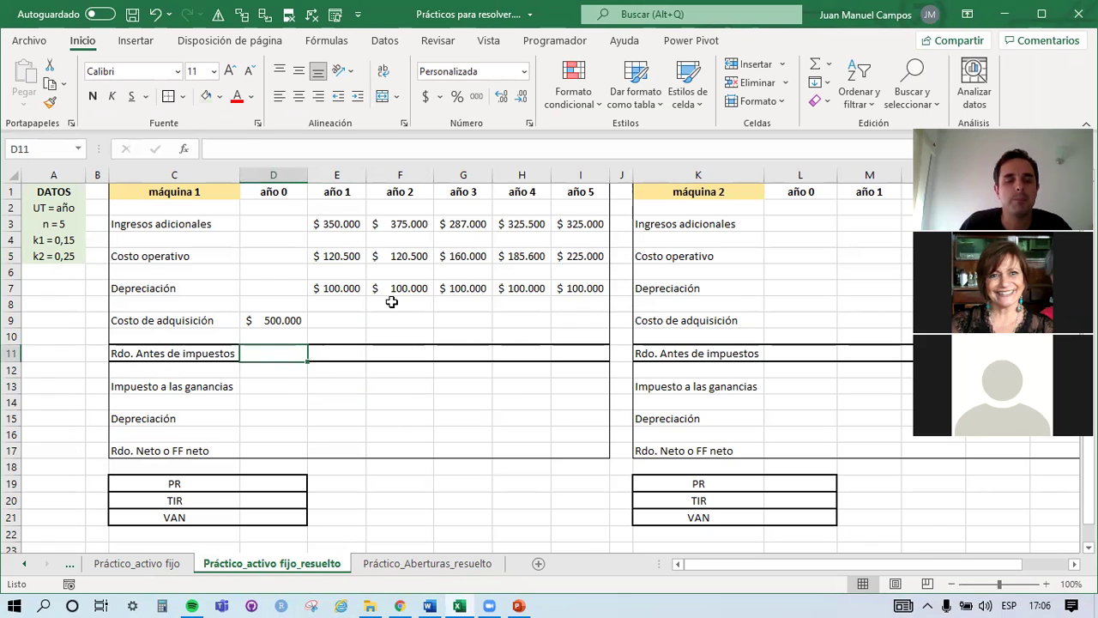
pyautogui.press('Right')
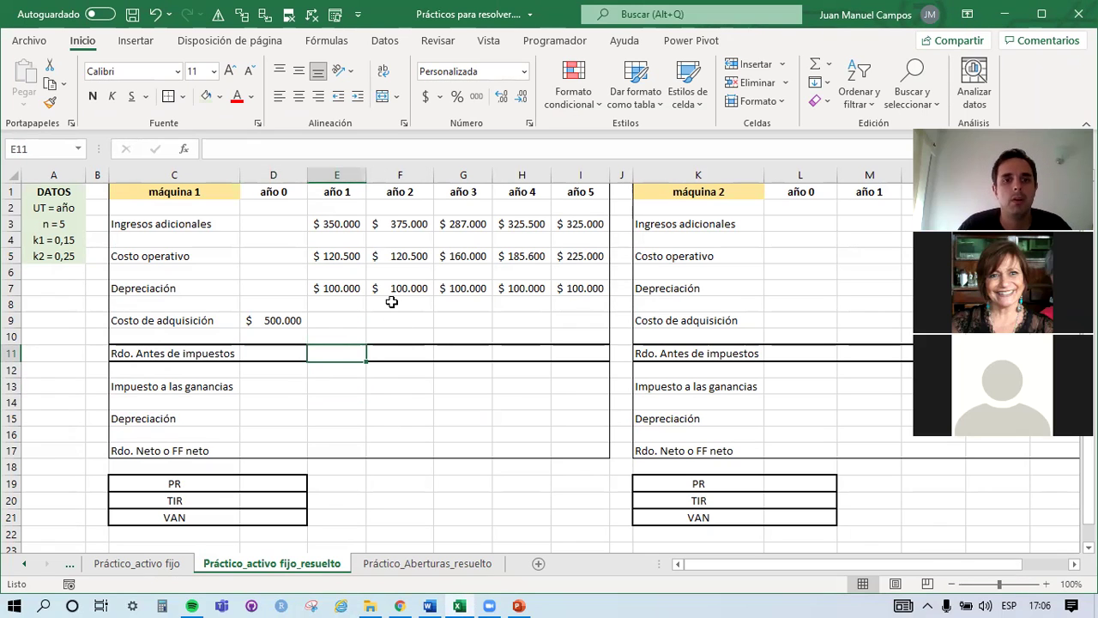
pyautogui.press('Left')
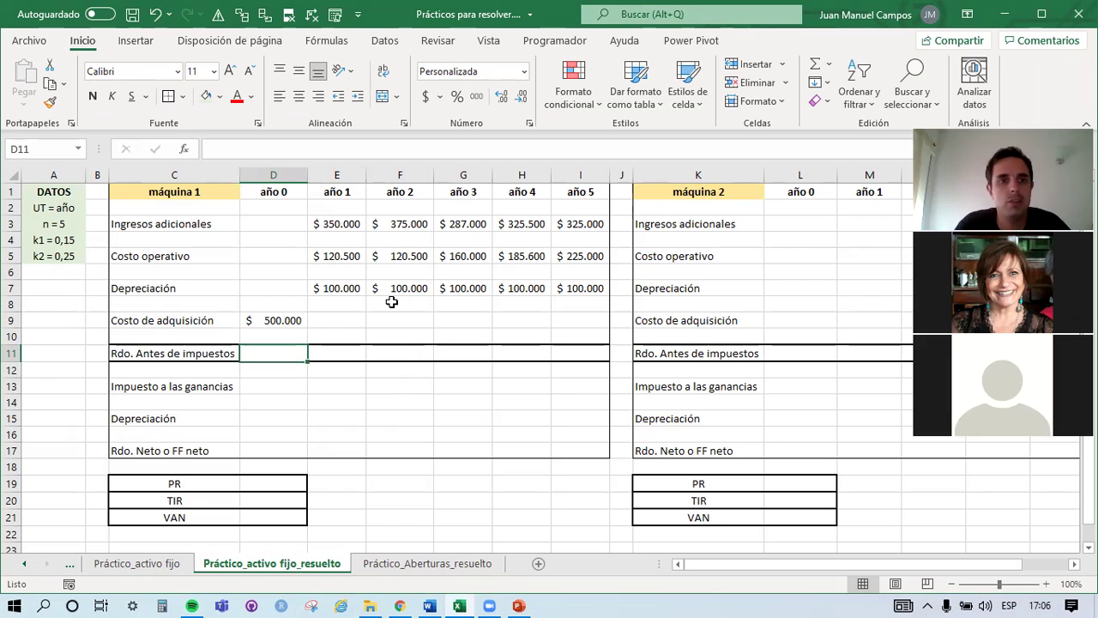
pyautogui.write('=')
pyautogui.press('Up')
pyautogui.press('Up')
pyautogui.press('Return')
pyautogui.press('Up')
pyautogui.press('Left')
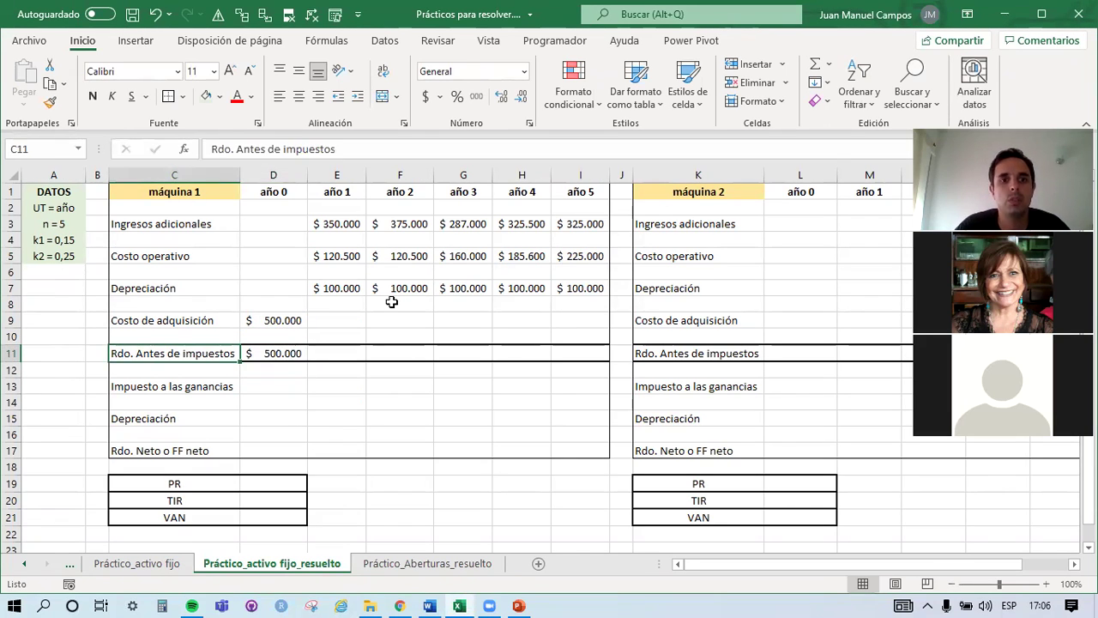
# Calculate máquina 1's año 1 Rdo. Antes de impuestos in cell E11 with the formula +E3-E5-E7.
pyautogui.press('Right')
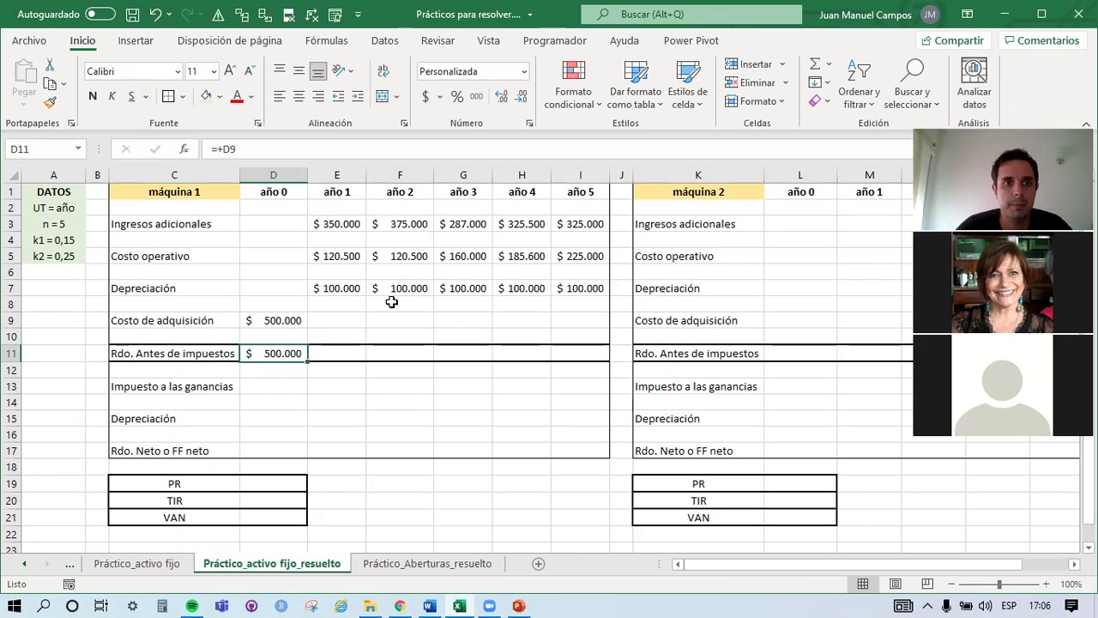
pyautogui.press('Right')
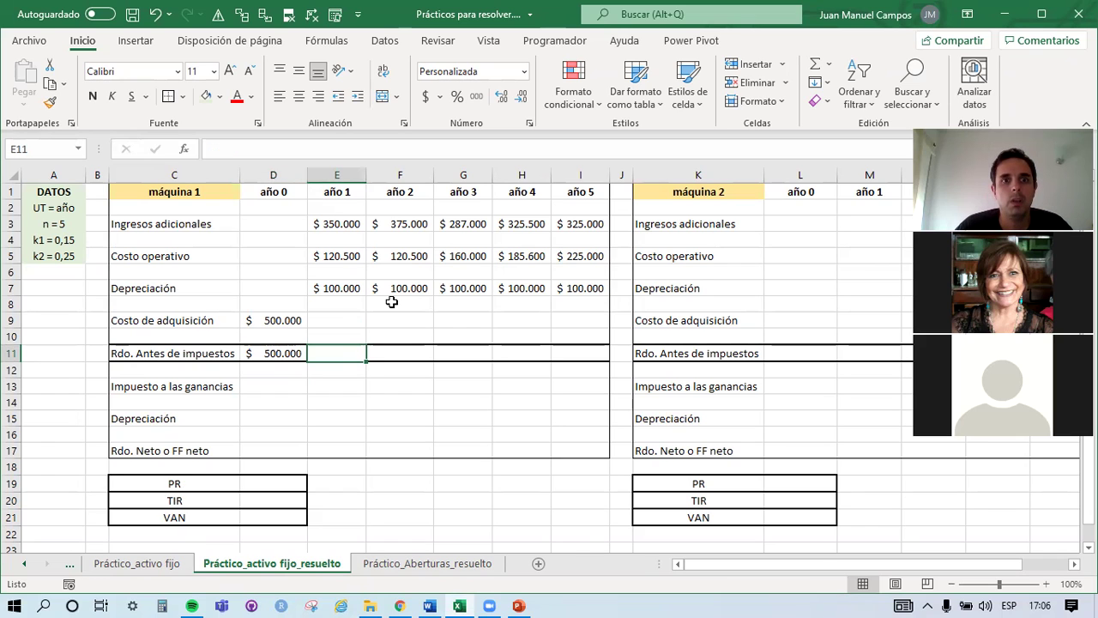
pyautogui.write('+')
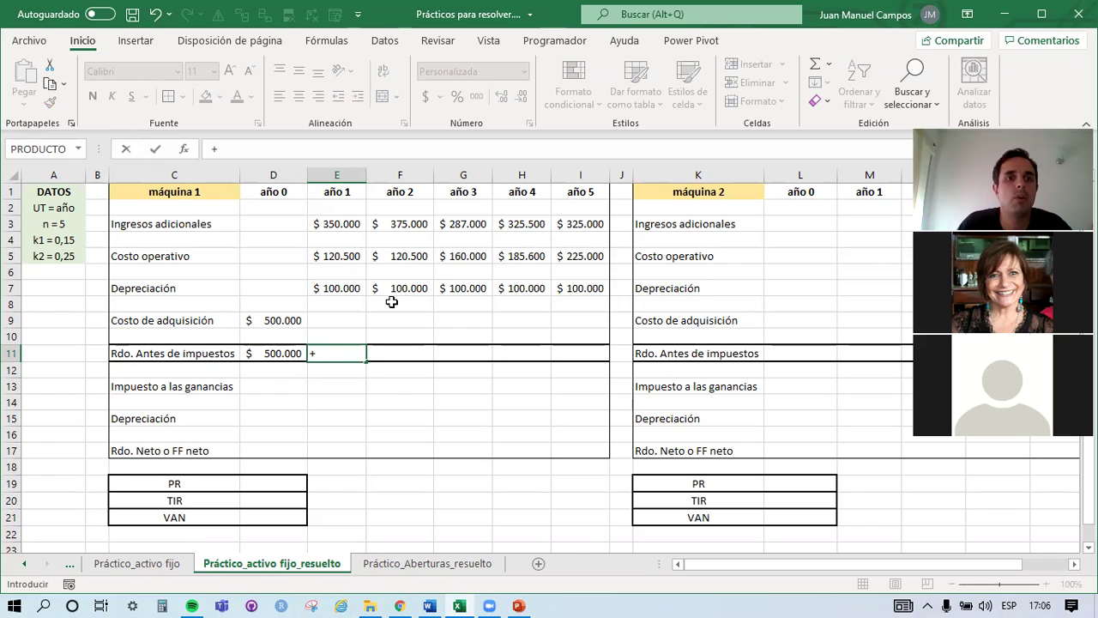
pyautogui.click(333, 224)
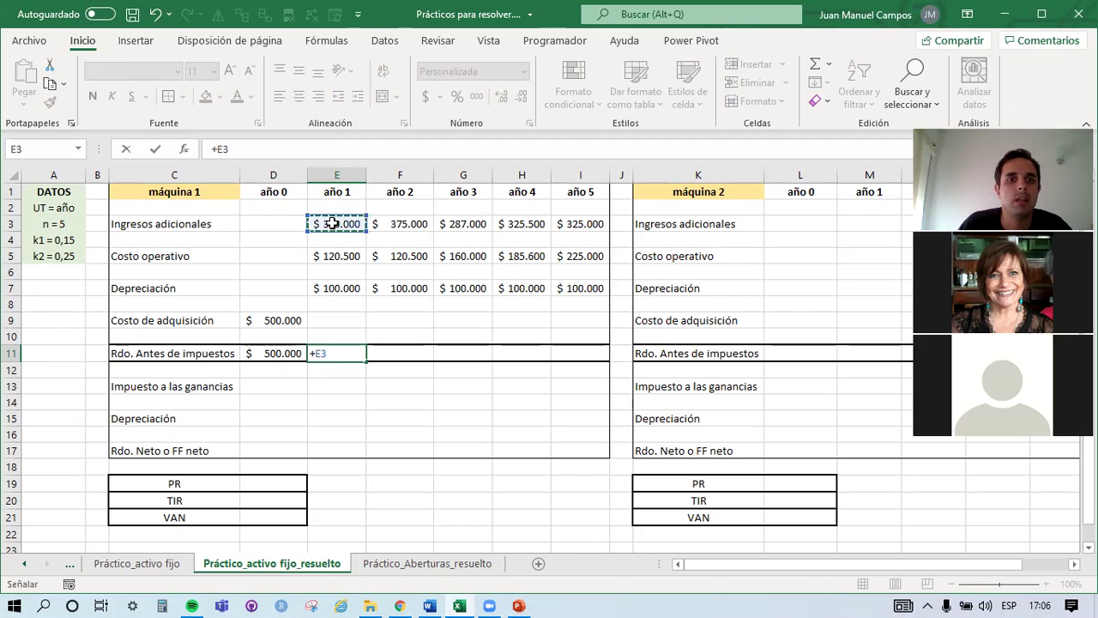
pyautogui.write('-')
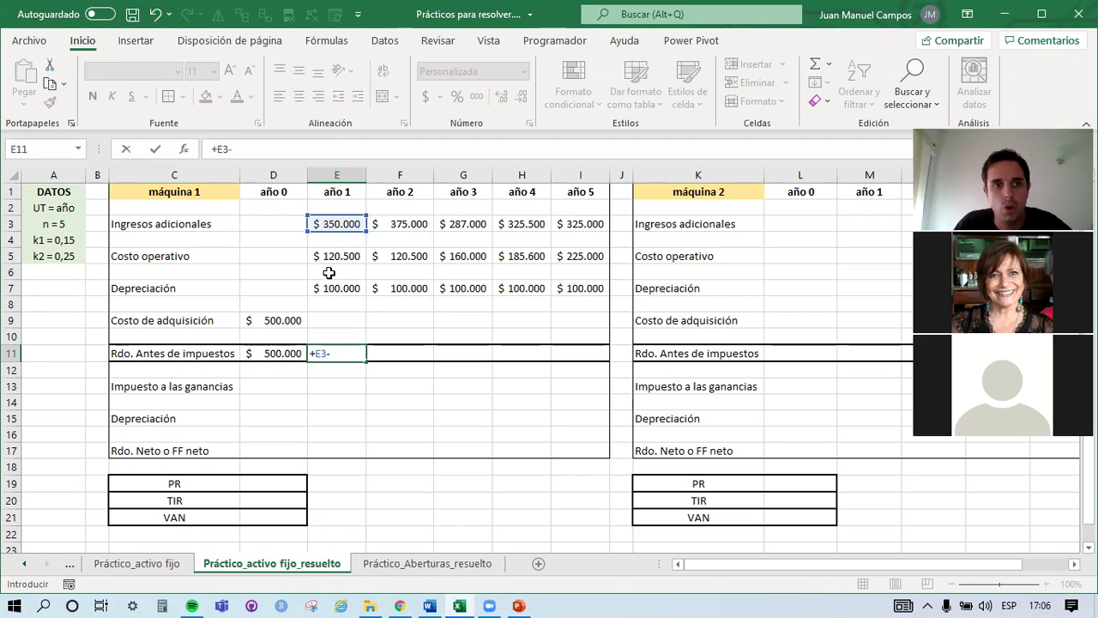
pyautogui.click(344, 259)
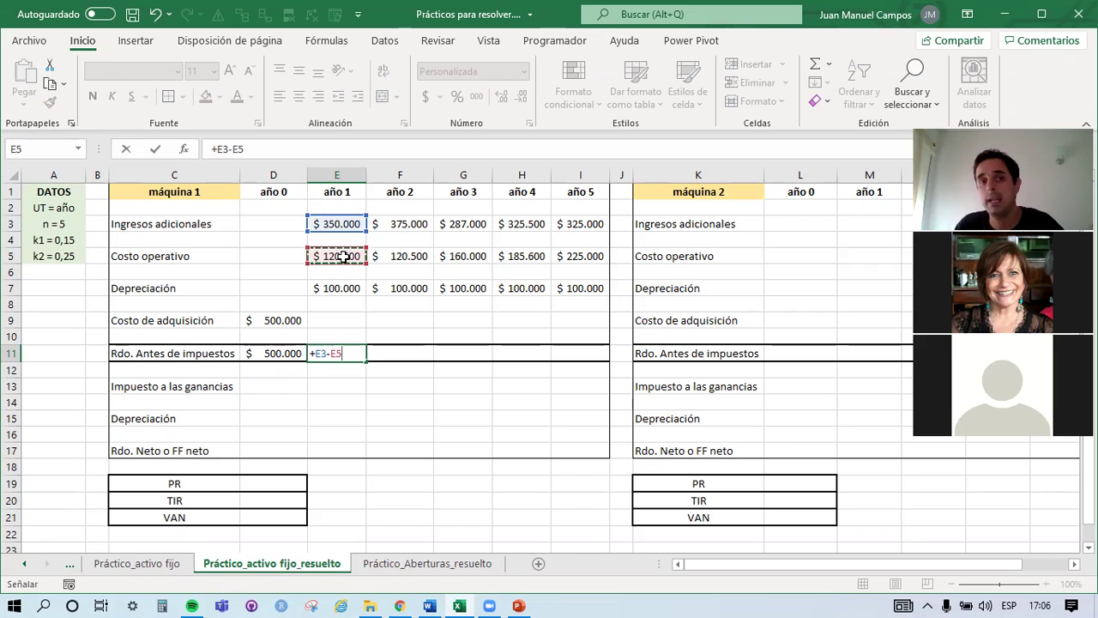
pyautogui.write('-')
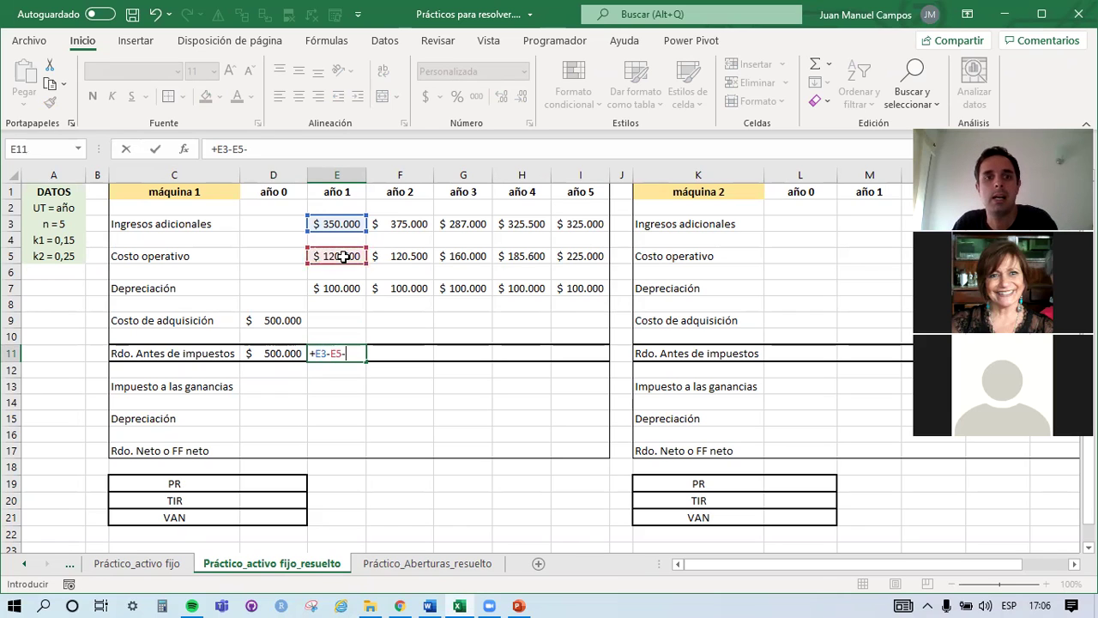
pyautogui.click(357, 287)
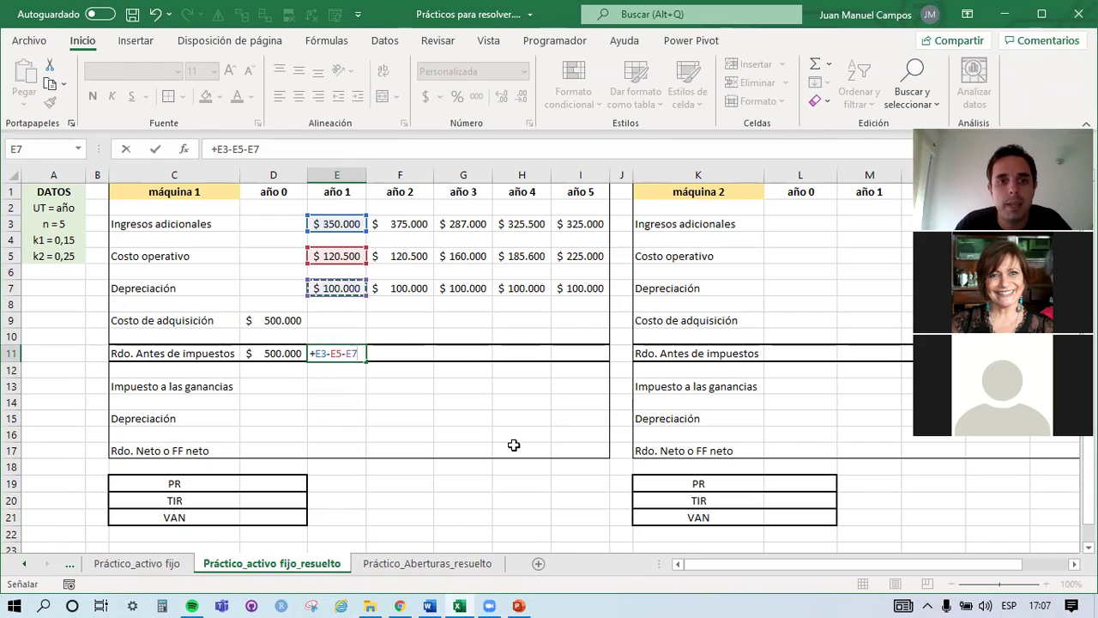
pyautogui.press('Return')
# Copy the Rdo. Antes de impuestos formula from E11 across años 2 to 5 in F11:I11.
pyautogui.press('Up')
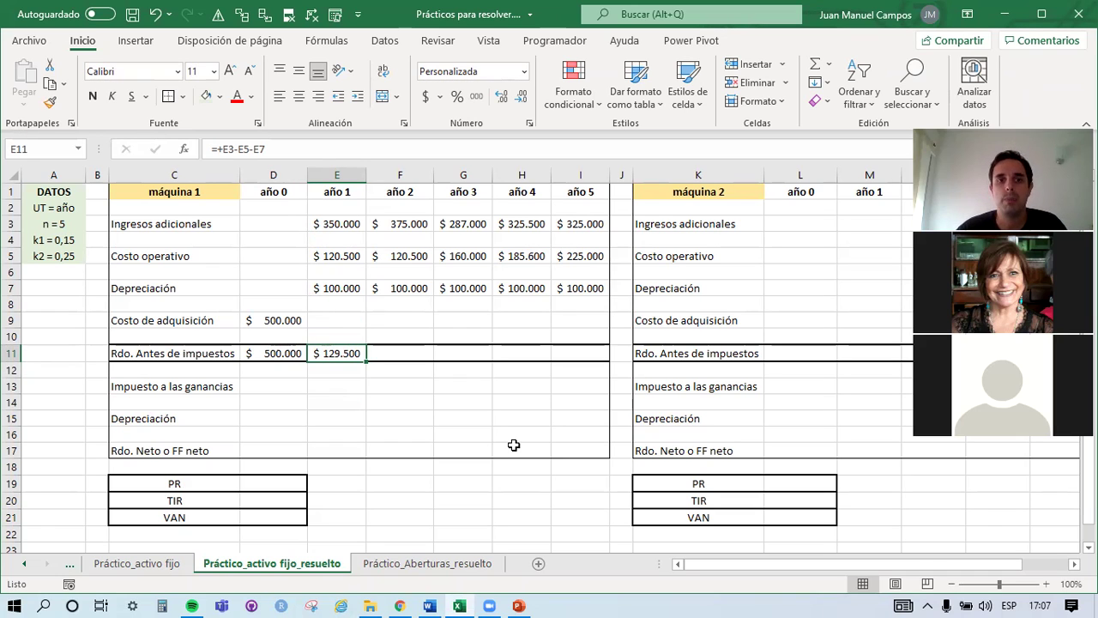
pyautogui.hotkey('ctrl', 'c')
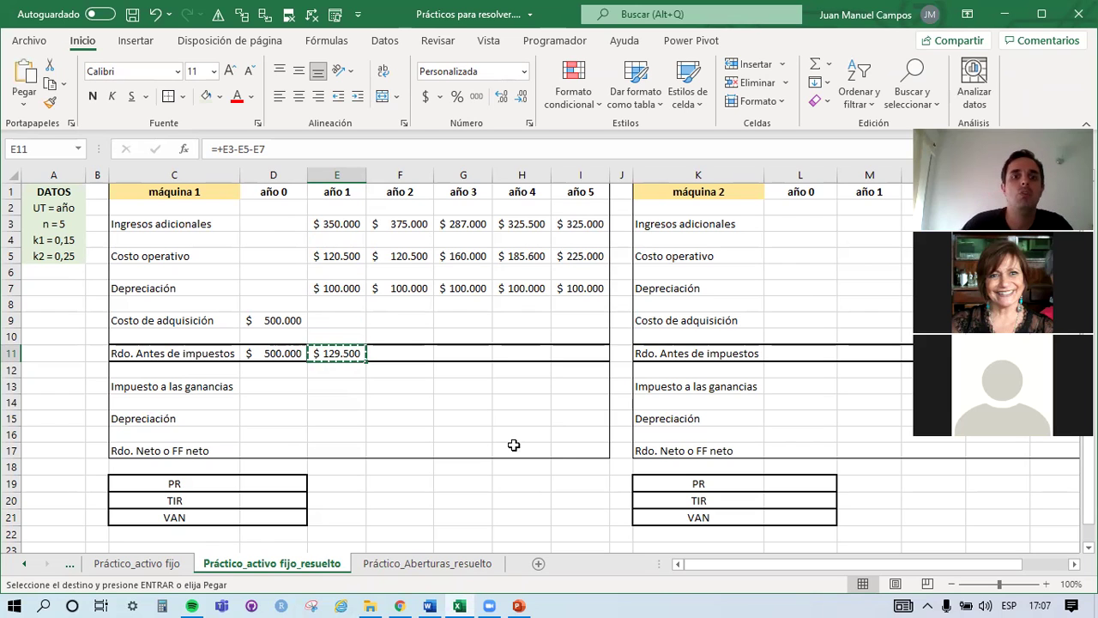
pyautogui.click(421, 353)
pyautogui.moveTo(446, 354); pyautogui.dragTo(561, 353)
pyautogui.rightClick(561, 353)
pyautogui.click(651, 248)
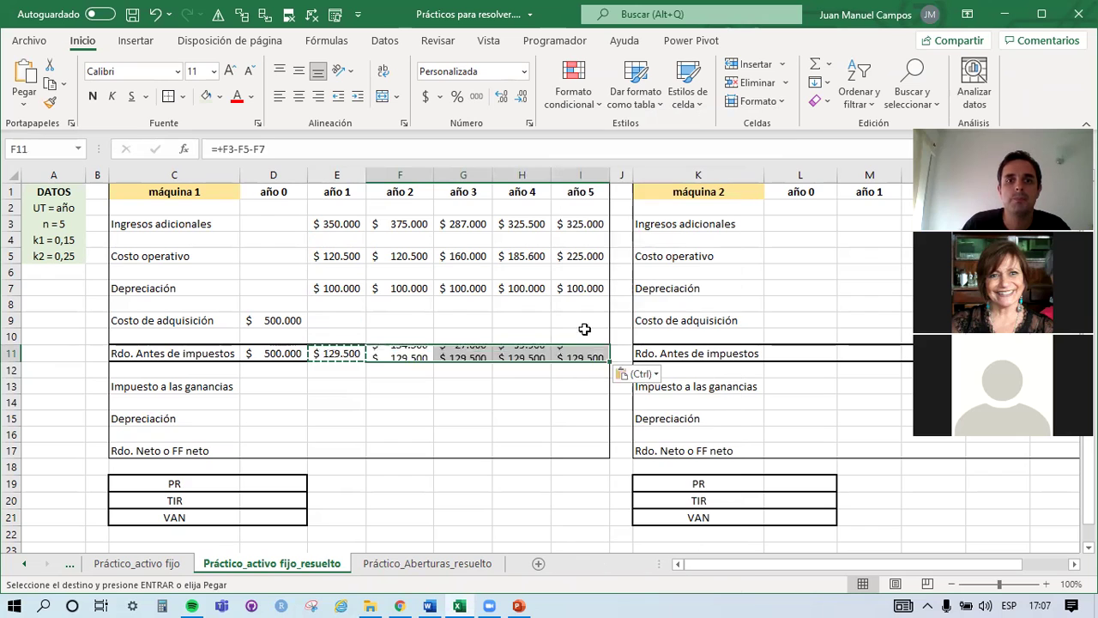
pyautogui.click(463, 402)
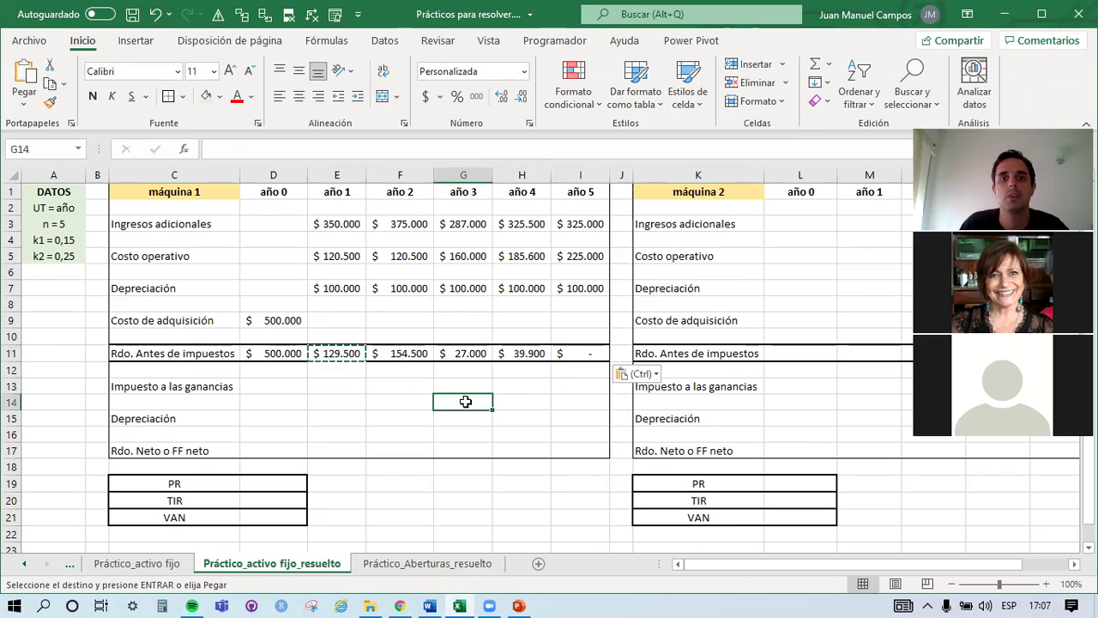
# Check the año 5 Rdo. Antes de impuestos formula in I11 and compare its figures with the Word case.
pyautogui.doubleClick(584, 354)
pyautogui.press('Escape')
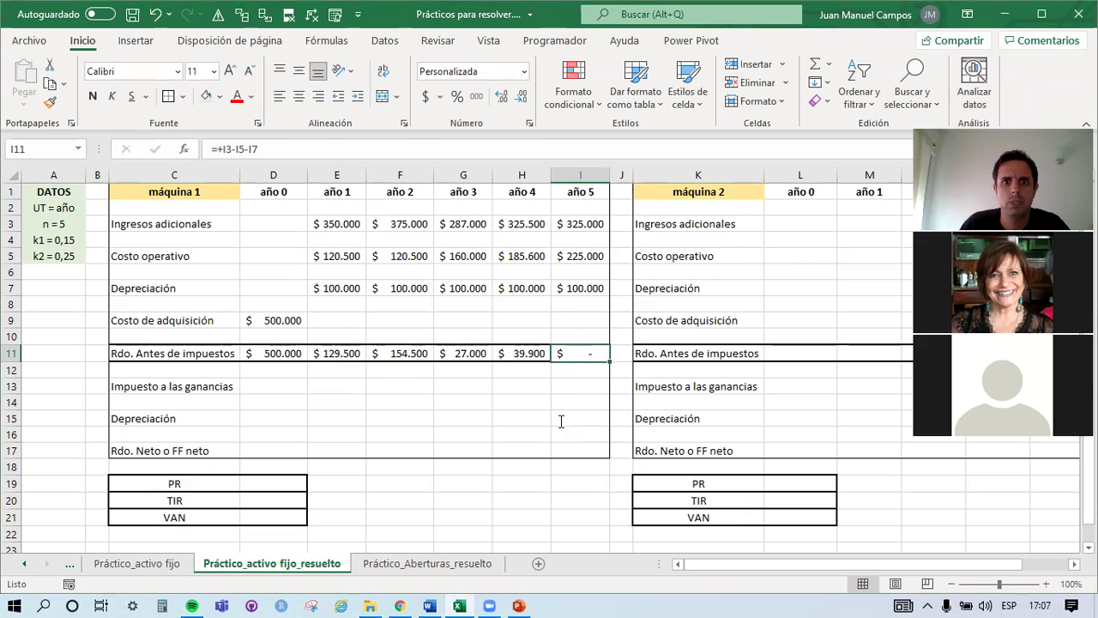
pyautogui.hotkey('alt', 'Tab')
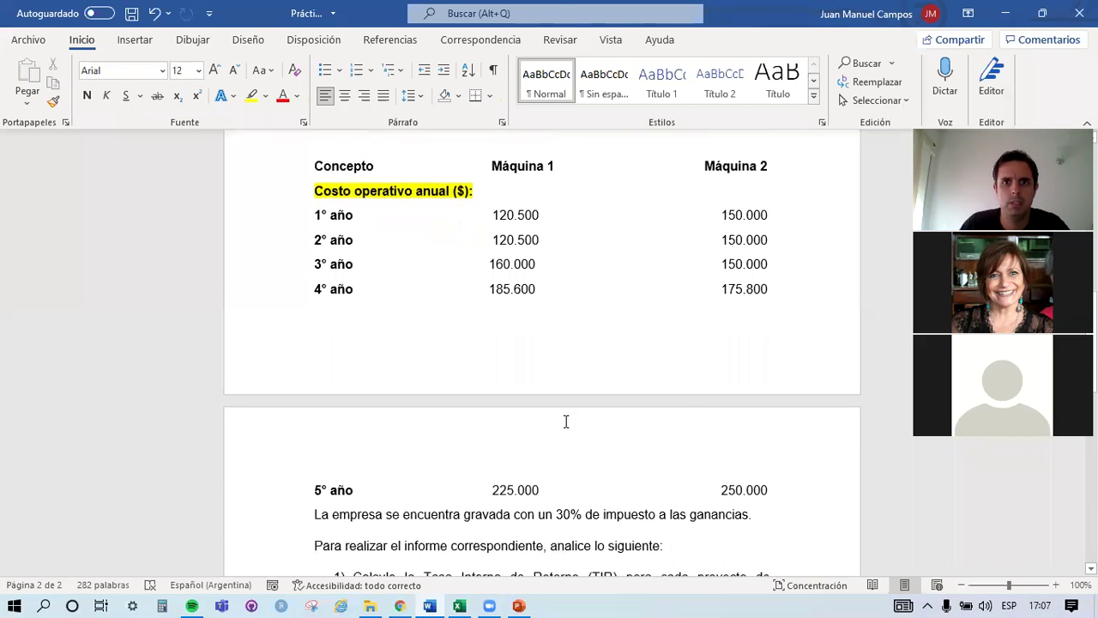
pyautogui.hotkey('alt', 'Tab')
pyautogui.click(564, 403)
pyautogui.click(574, 355)
pyautogui.click(568, 386)
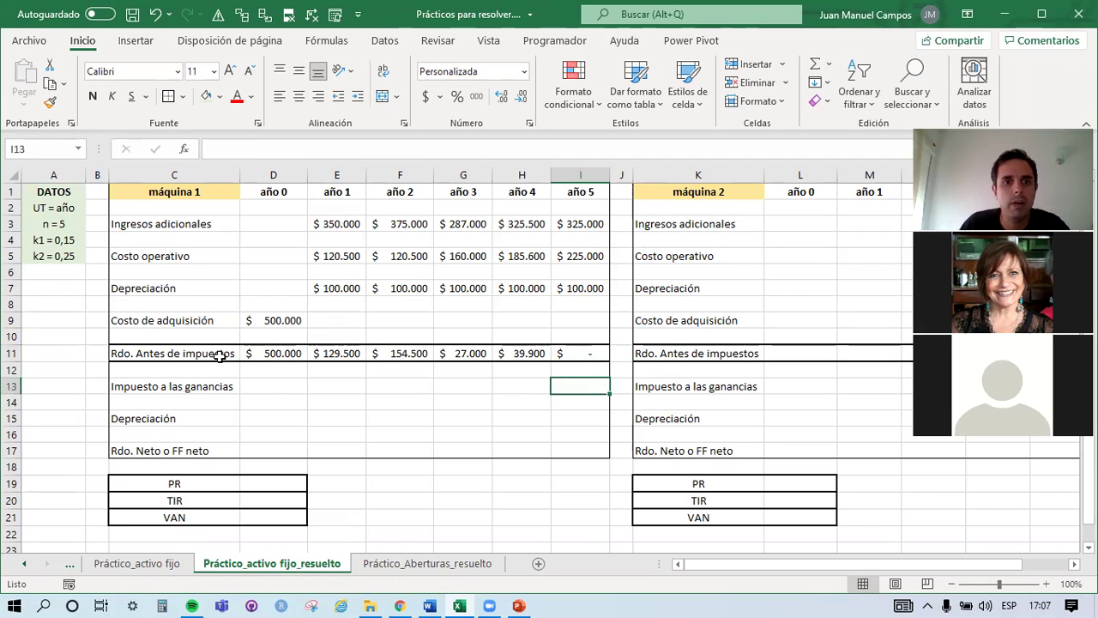
# Look up the income tax rate in Word and add "IG = 0,3" to the DATOS list in Excel cell A6.
pyautogui.click(261, 383)
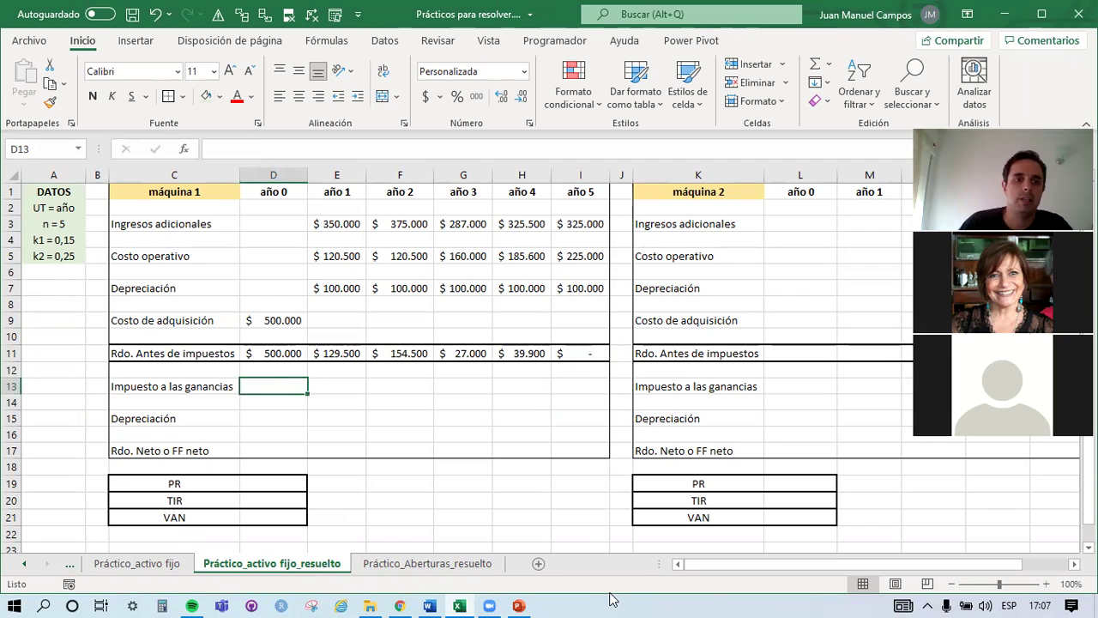
pyautogui.click(428, 606)
pyautogui.hotkey('alt', 'Tab')
pyautogui.click(43, 266)
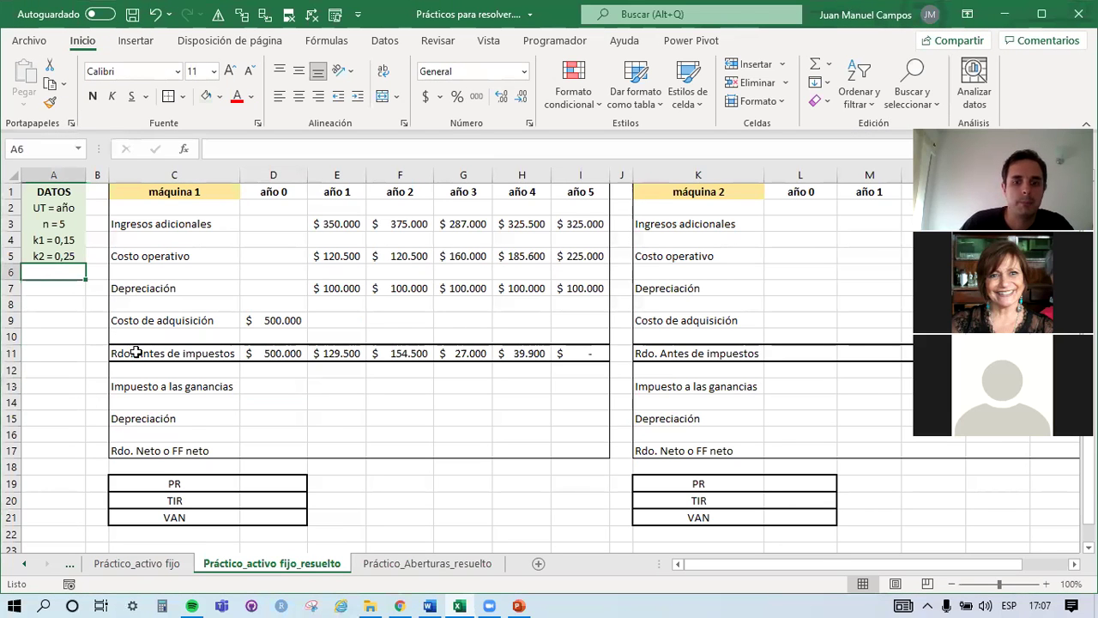
pyautogui.write('IG')
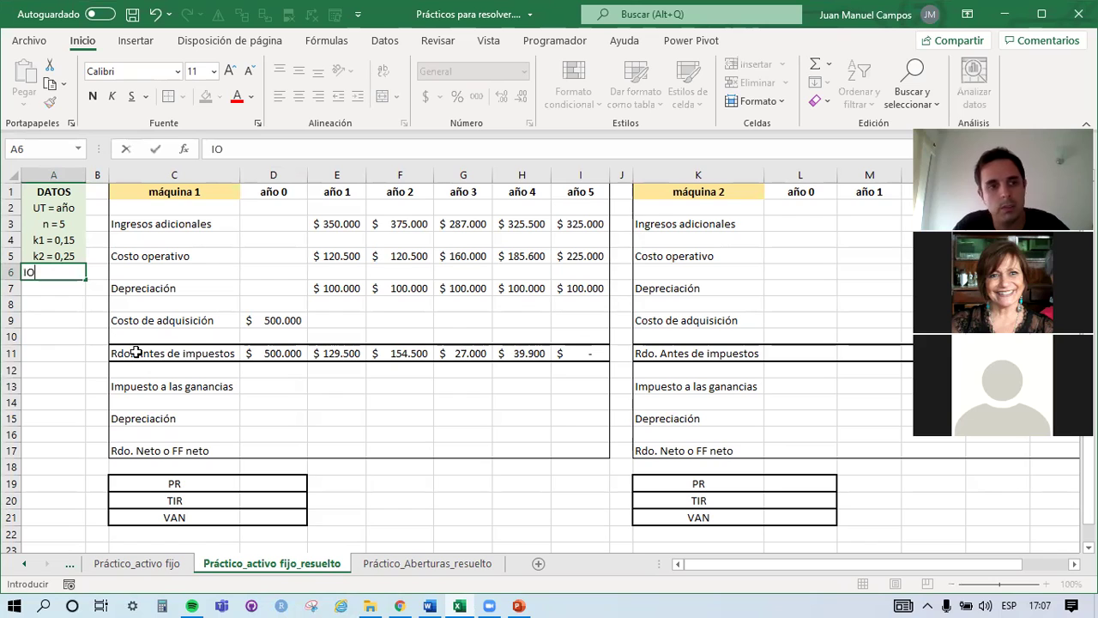
pyautogui.write(' = 0,3')
pyautogui.press('Return')
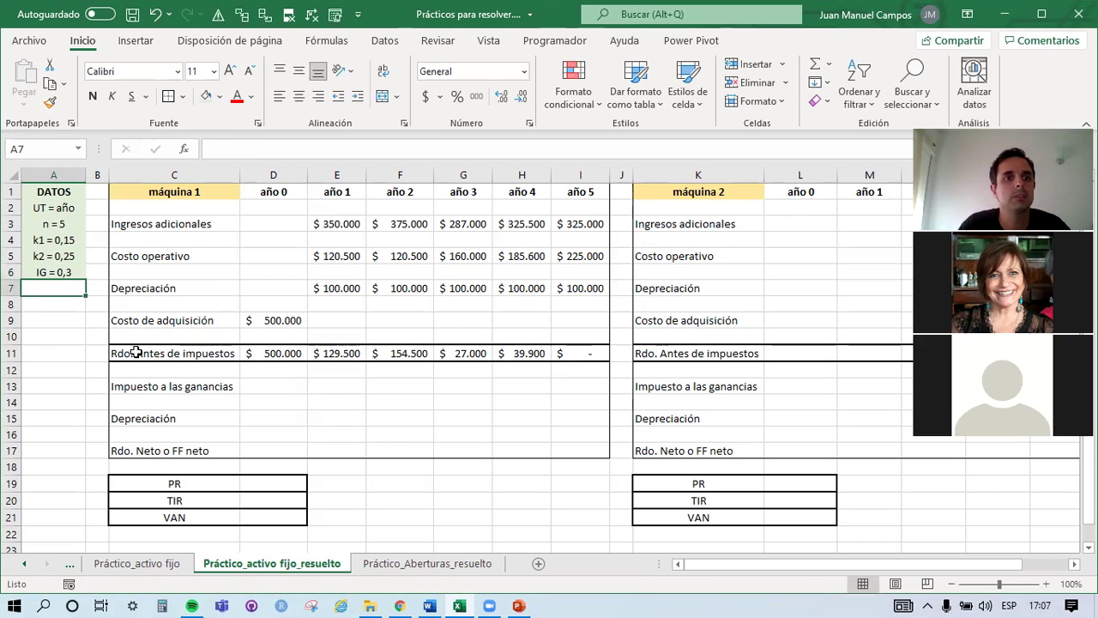
pyautogui.press('Up')
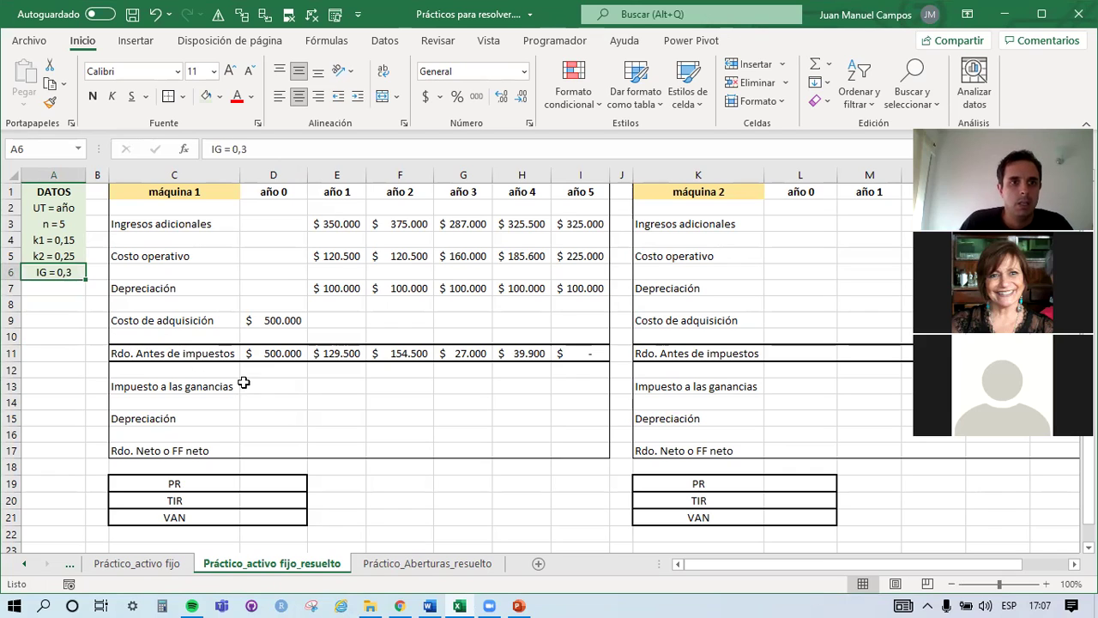
# Examine máquina 1's Rdo. Antes de impuestos for años 1 to 5 in E11:I11 as the tax base.
pyautogui.click(274, 388)
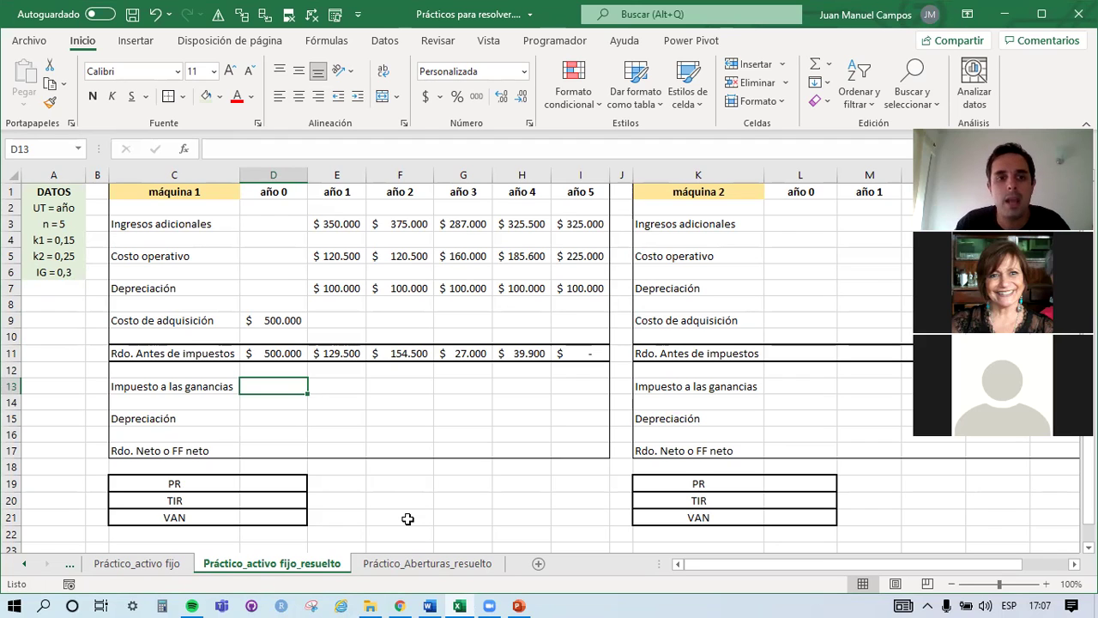
pyautogui.press('Right')
pyautogui.press('Up')
pyautogui.press('Up')
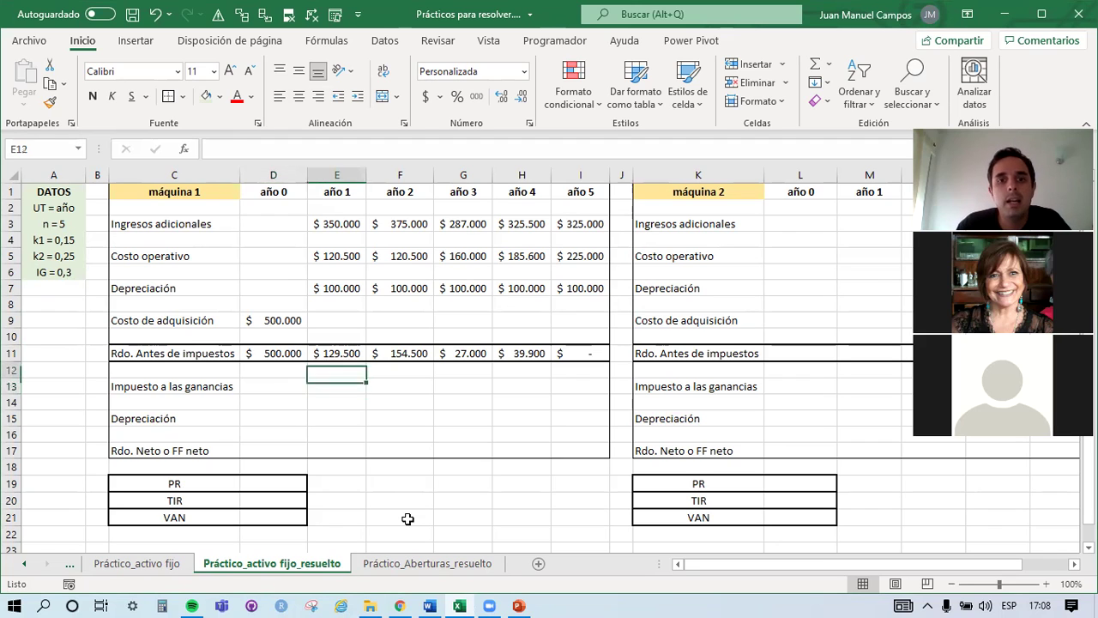
pyautogui.hotkey('shift', 'Right')
pyautogui.hotkey('shift', 'Right')
pyautogui.hotkey('shift', 'Right')
pyautogui.hotkey('shift', 'Right')
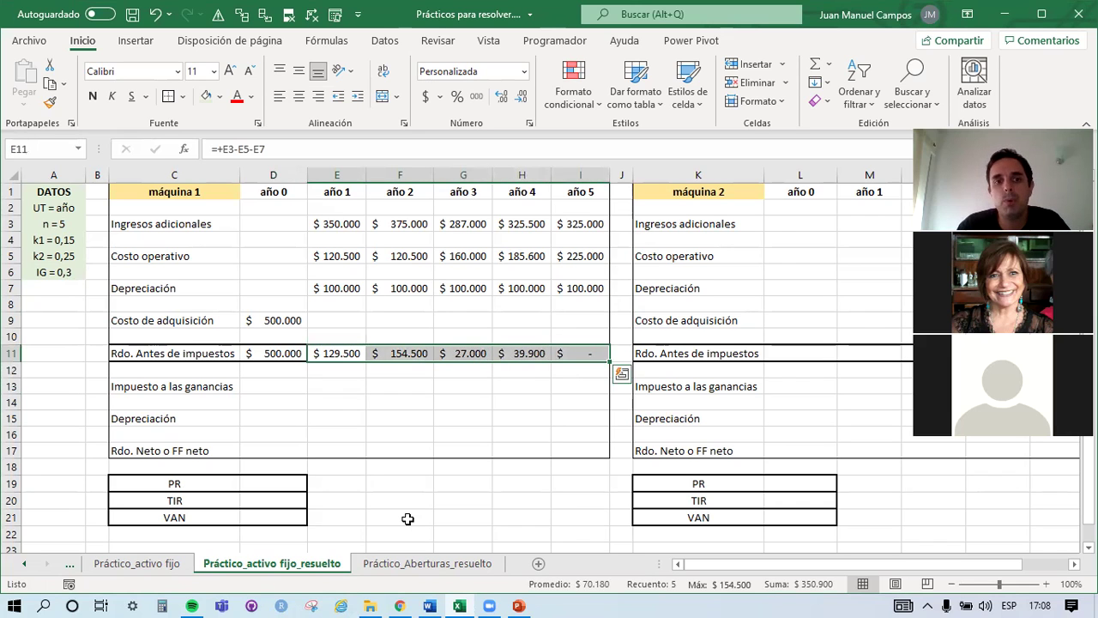
pyautogui.press('Left')
pyautogui.press('Right')
pyautogui.hotkey('shift', 'Right')
pyautogui.hotkey('shift', 'Right')
pyautogui.hotkey('shift', 'Right')
pyautogui.hotkey('shift', 'Right')
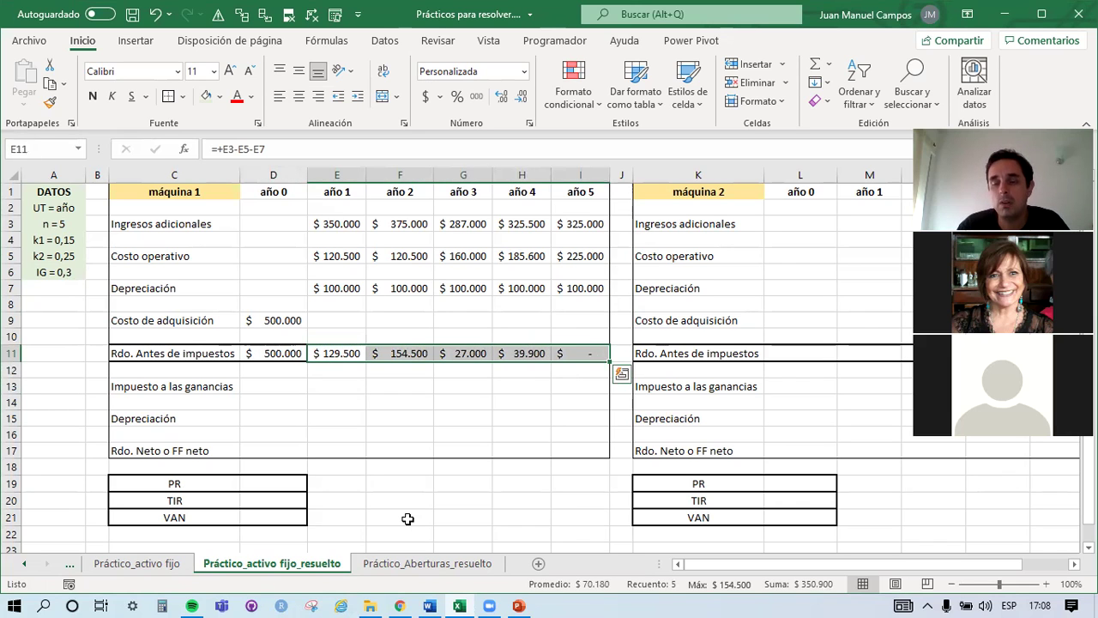
# Calculate máquina 1's año 1 Impuesto a las ganancias in cell E13 with the formula +E11*0,3.
pyautogui.press('Left')
pyautogui.press('Down')
pyautogui.press('Down')
pyautogui.press('Right')
pyautogui.write('+')
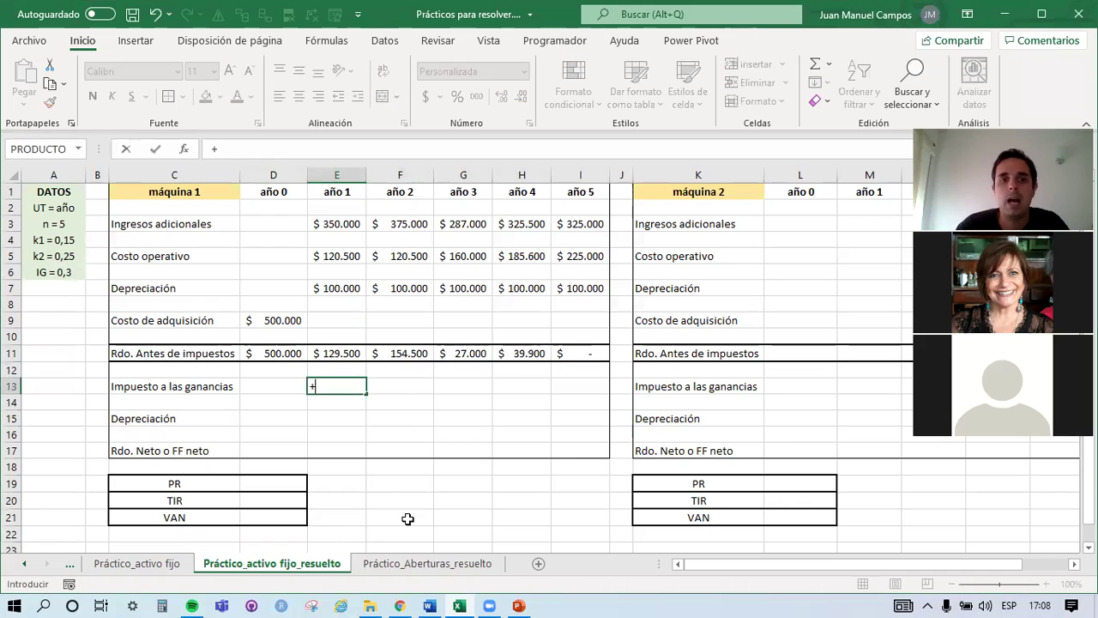
pyautogui.press('Up')
pyautogui.press('Up')
pyautogui.write('*')
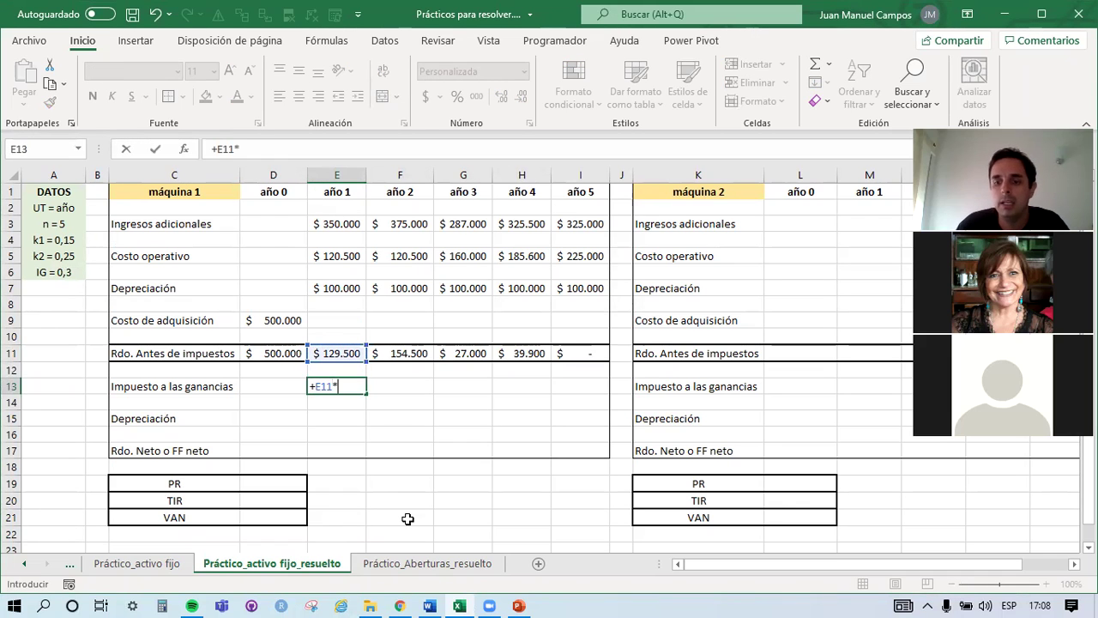
pyautogui.write('0,')
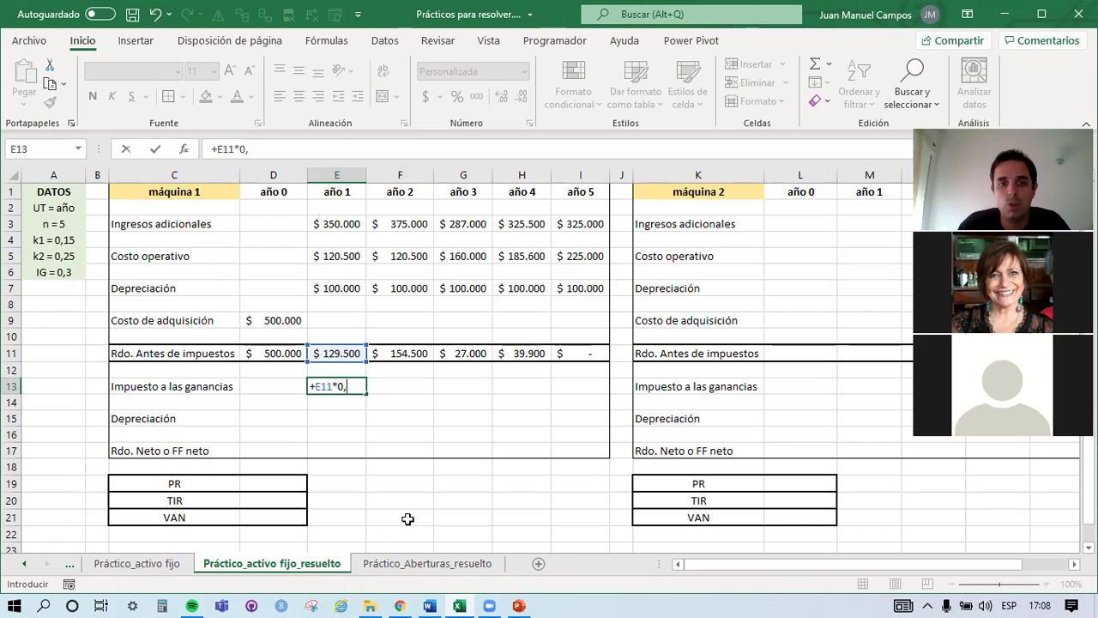
pyautogui.press('Return')
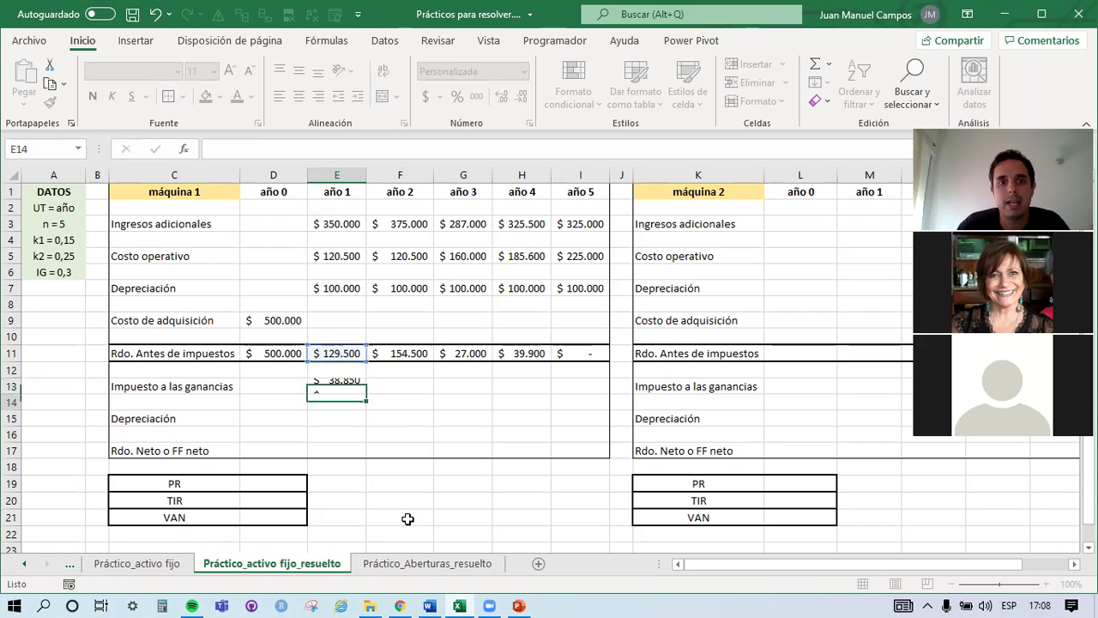
# Copy the Impuesto a las ganancias formula from E13 across años 2 to 5 up to I13.
pyautogui.press('Up')
pyautogui.hotkey('ctrl', 'c')
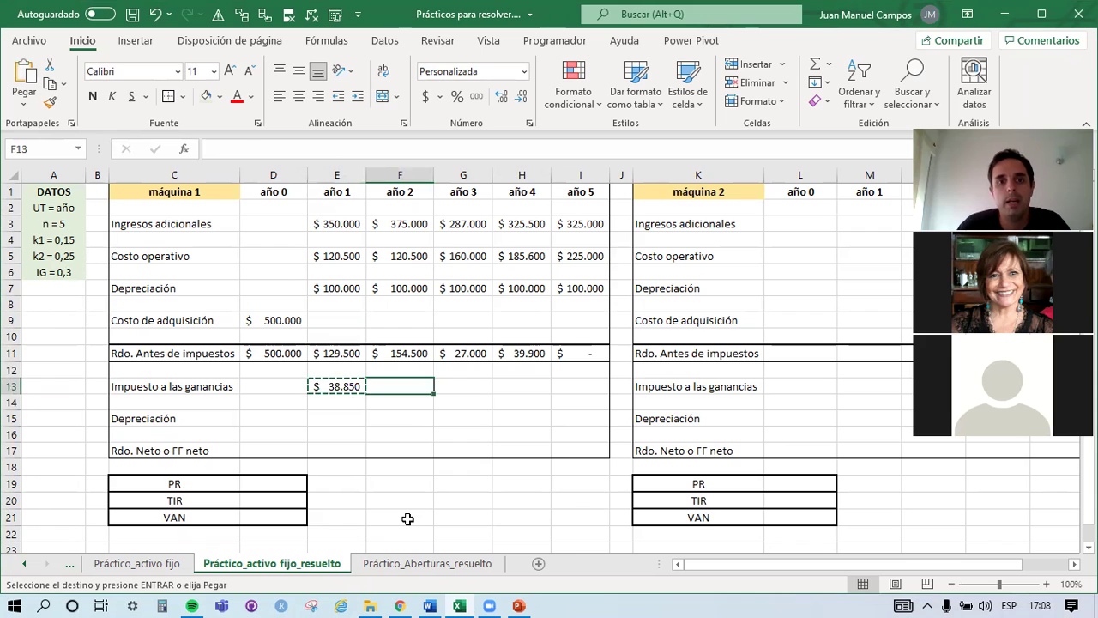
pyautogui.hotkey('shift', 'Right')
pyautogui.hotkey('shift', 'Right')
pyautogui.hotkey('shift', 'Right')
pyautogui.hotkey('shift', 'Right')
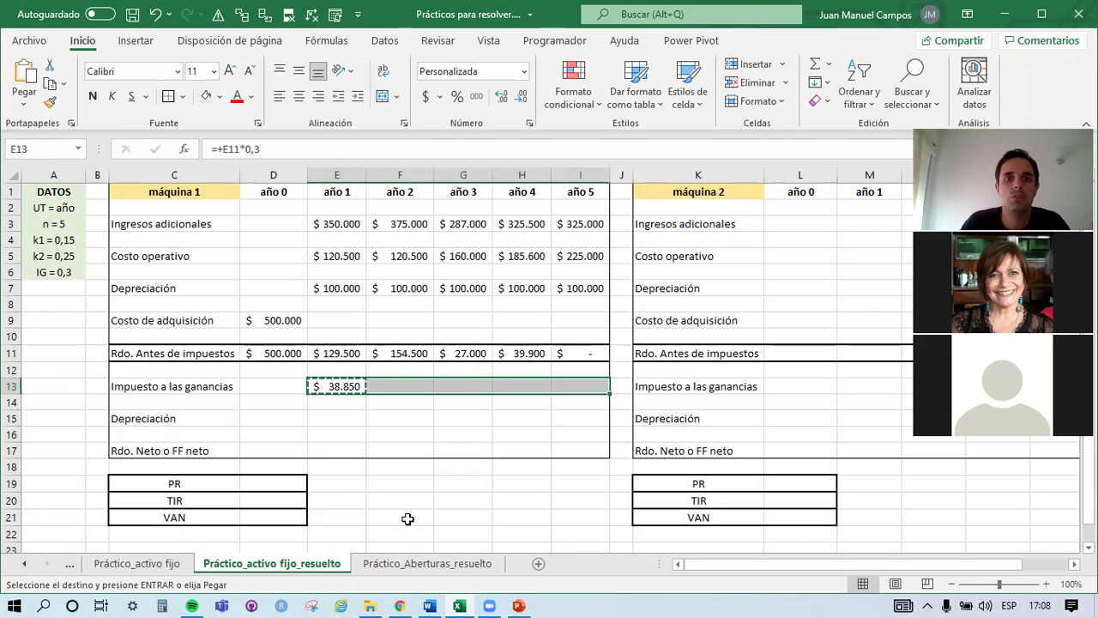
pyautogui.rightClick(450, 388)
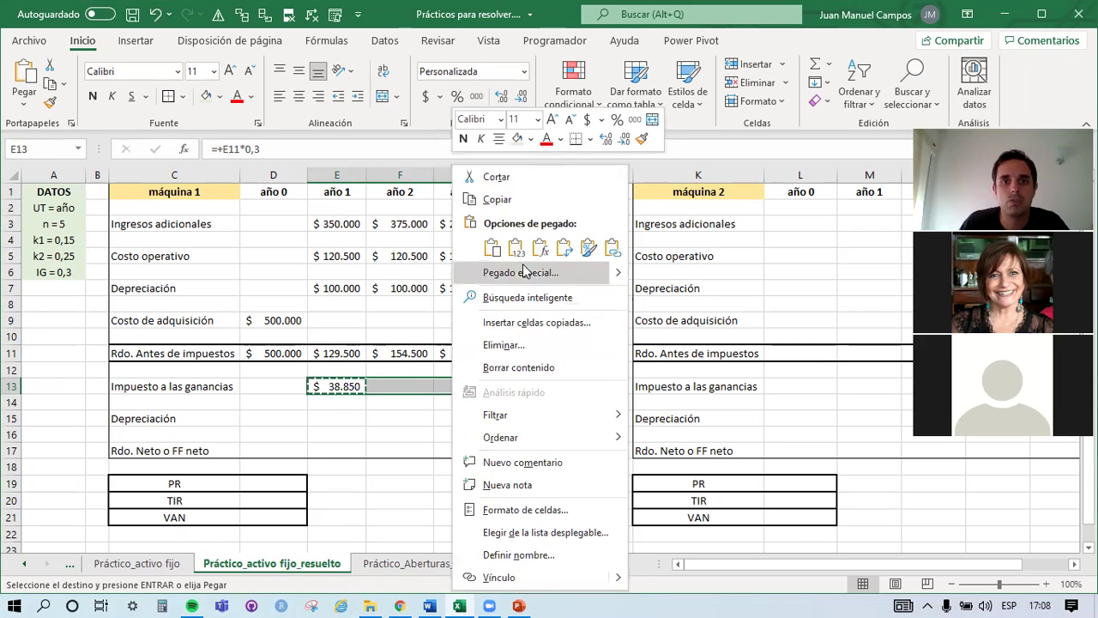
pyautogui.click(492, 248)
# Check the copied Impuesto a las ganancias formulas across row 13 and select the año 1 Depreciación cell E15.
pyautogui.click(402, 385)
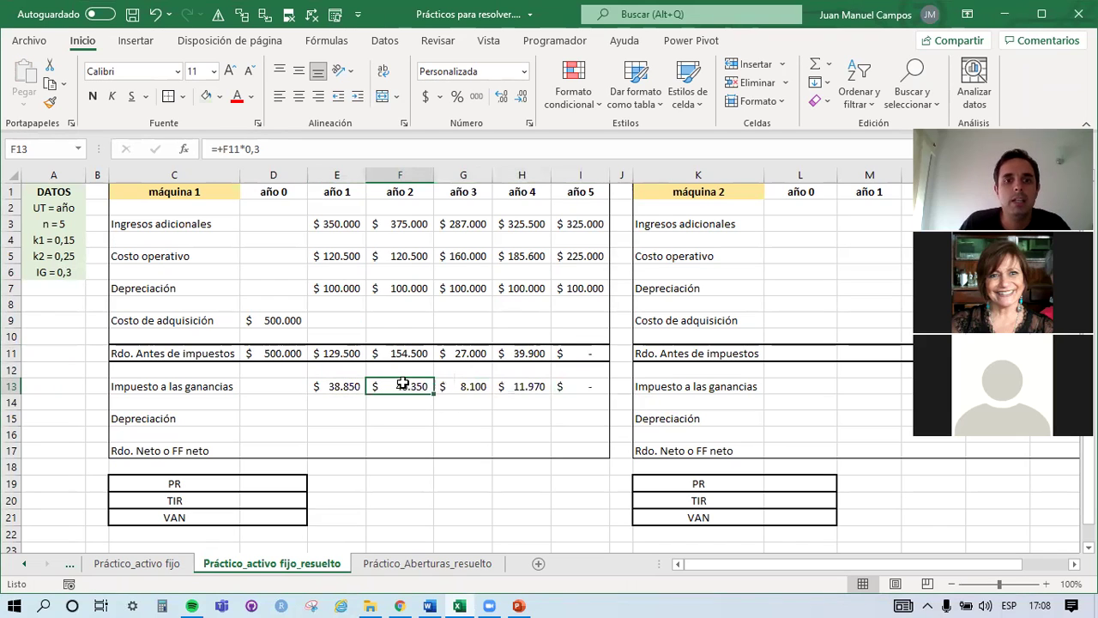
pyautogui.click(455, 385)
pyautogui.click(540, 391)
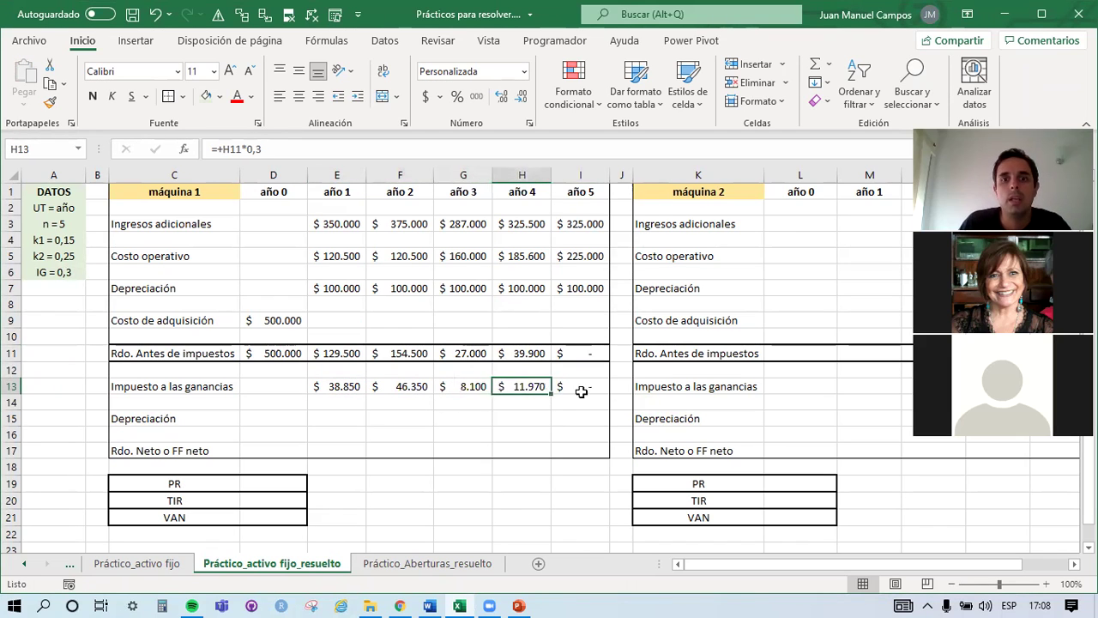
pyautogui.click(583, 392)
pyautogui.moveTo(352, 384); pyautogui.dragTo(586, 387)
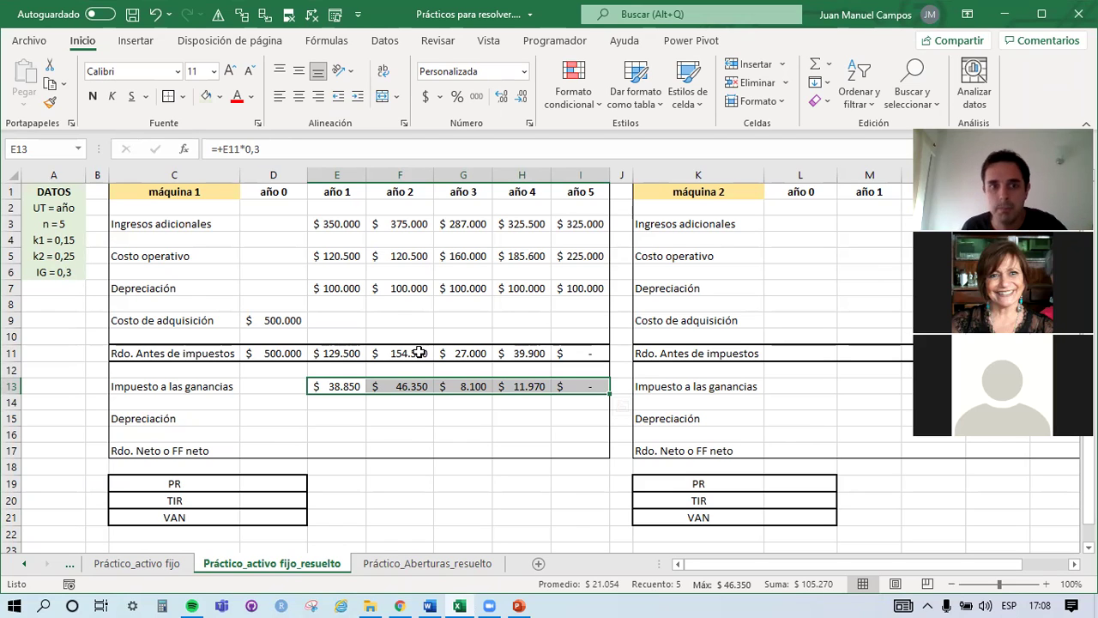
pyautogui.click(342, 418)
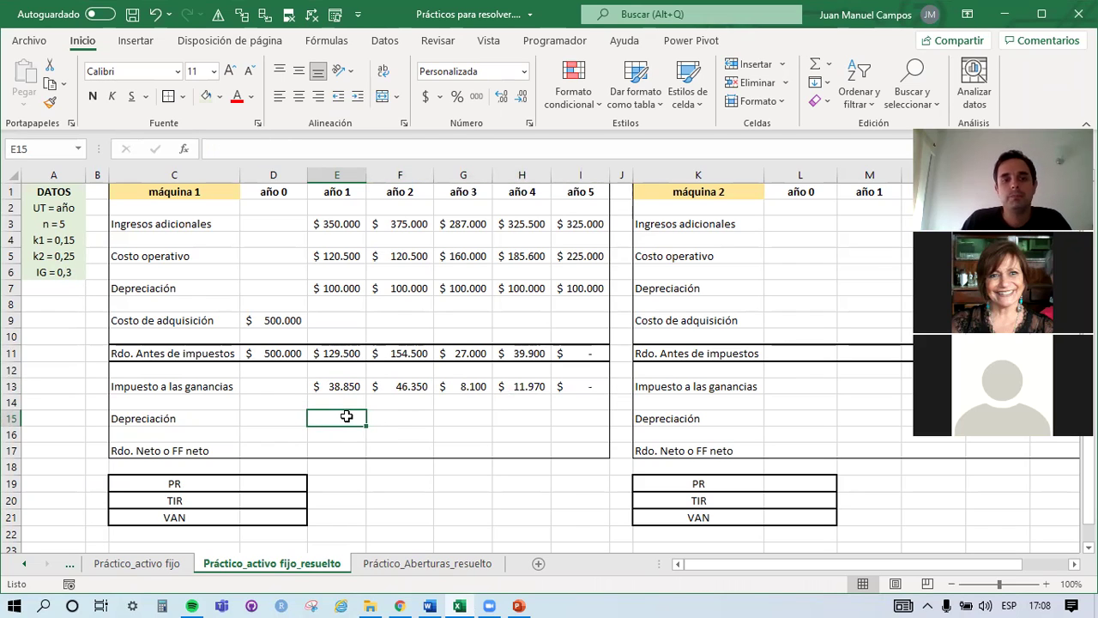
# Compare máquina 1's Depreciación and Rdo. Antes de impuestos rows with the case data table in the Word document.
pyautogui.moveTo(187, 283); pyautogui.dragTo(573, 292)
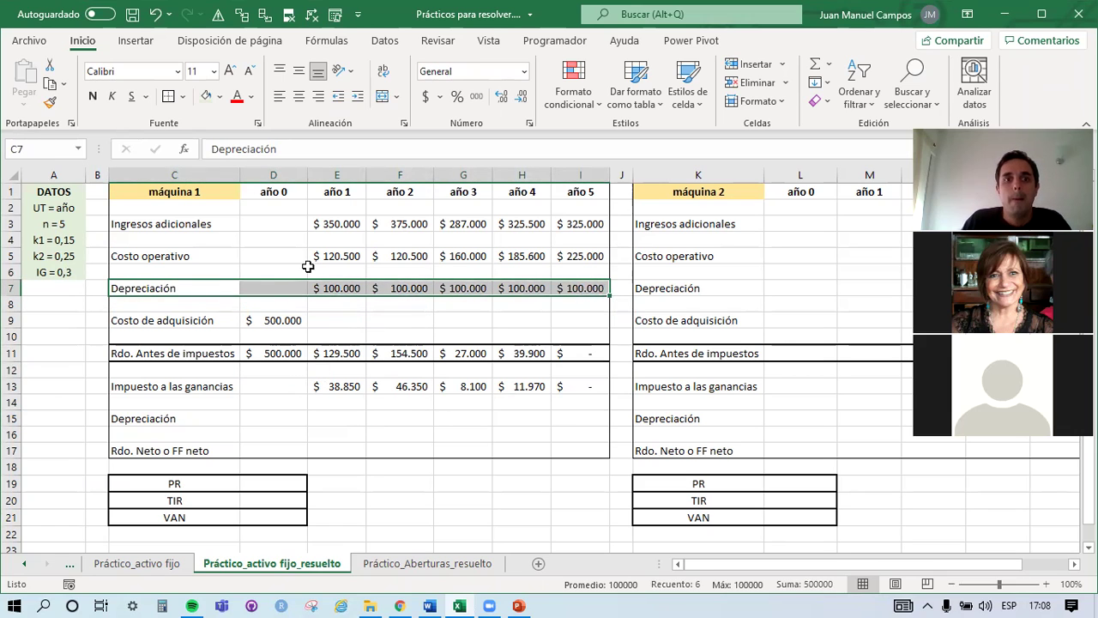
pyautogui.click(360, 302)
pyautogui.moveTo(211, 354); pyautogui.dragTo(595, 348)
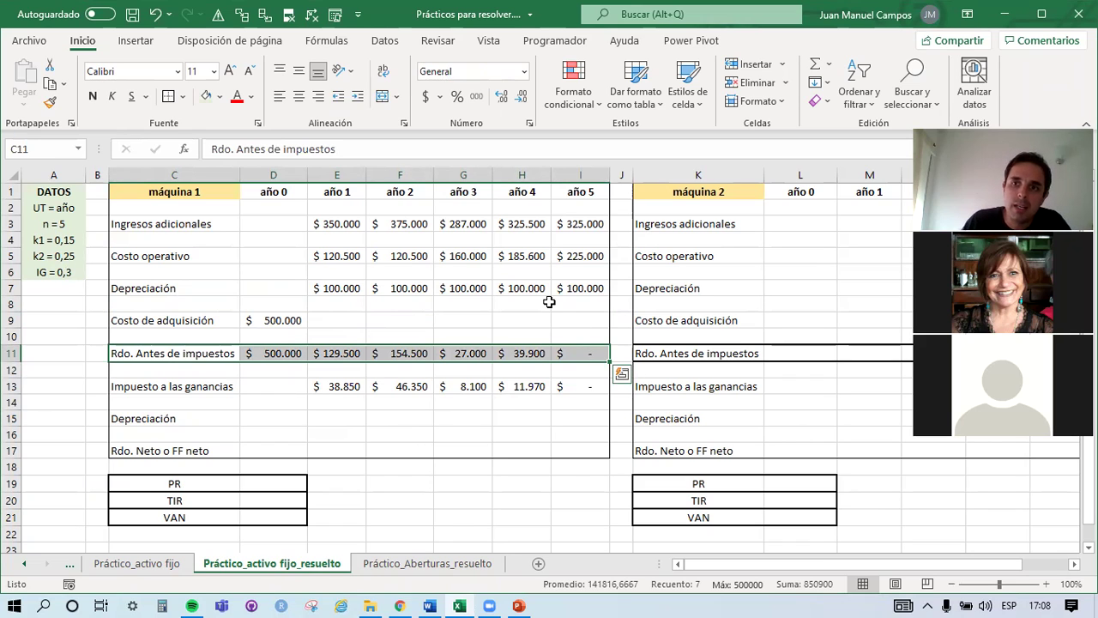
pyautogui.click(283, 352)
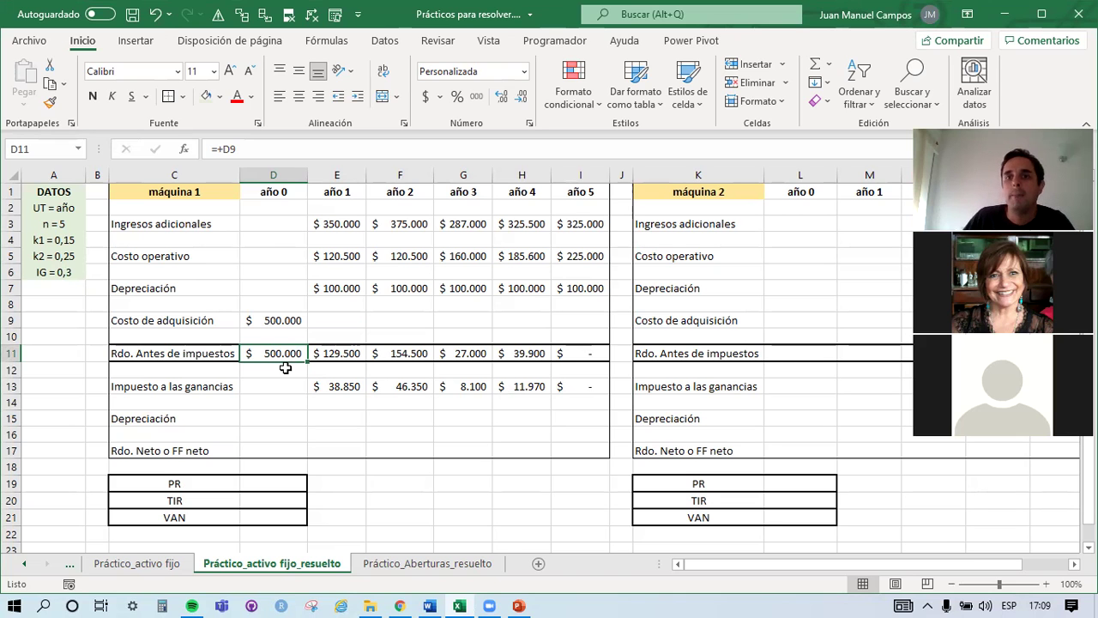
pyautogui.hotkey('alt', 'Tab')
pyautogui.scroll(4, 341, 368)
pyautogui.scroll(4, 546, 241)
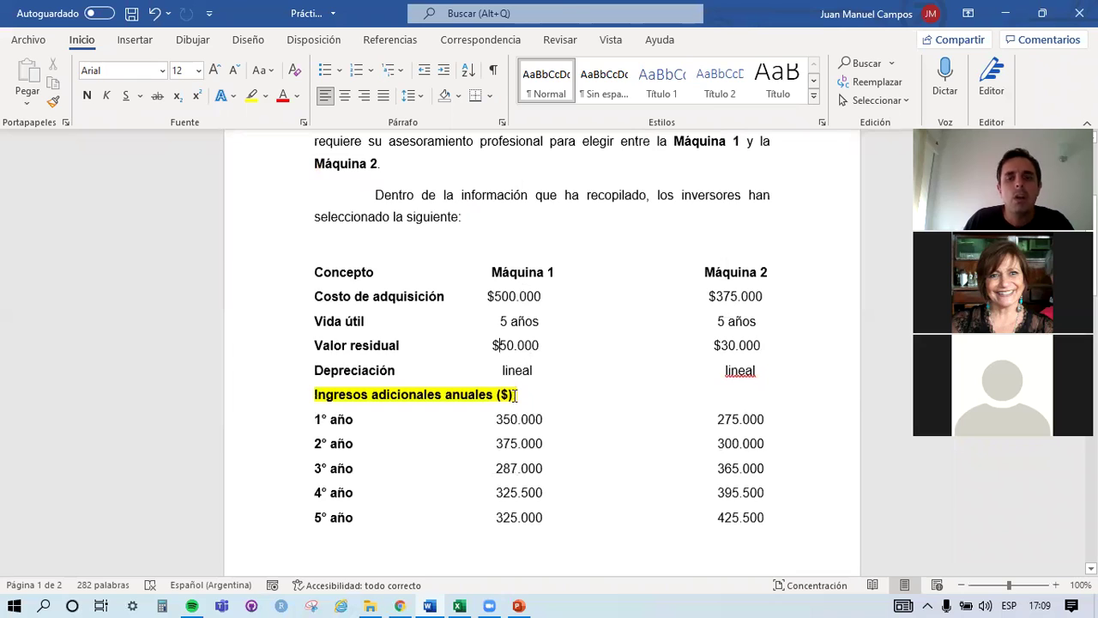
pyautogui.hotkey('alt', 'Tab')
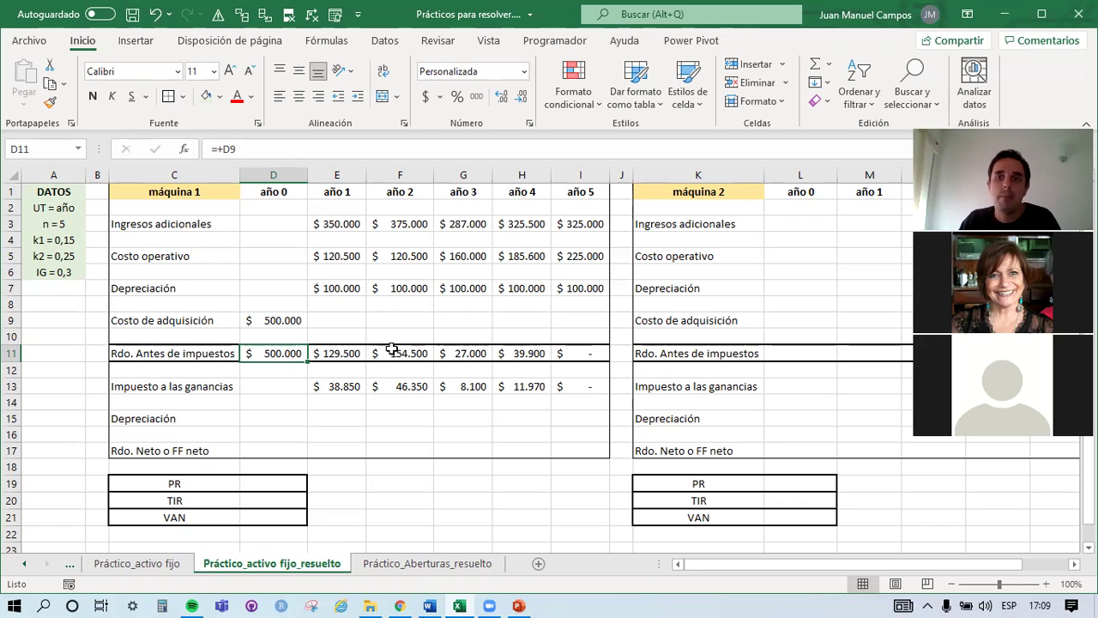
# Examine máquina 1's Rdo. Antes de impuestos, Impuesto a las ganancias and Depreciación rows as components of Rdo. Neto o FF neto.
pyautogui.click(385, 435)
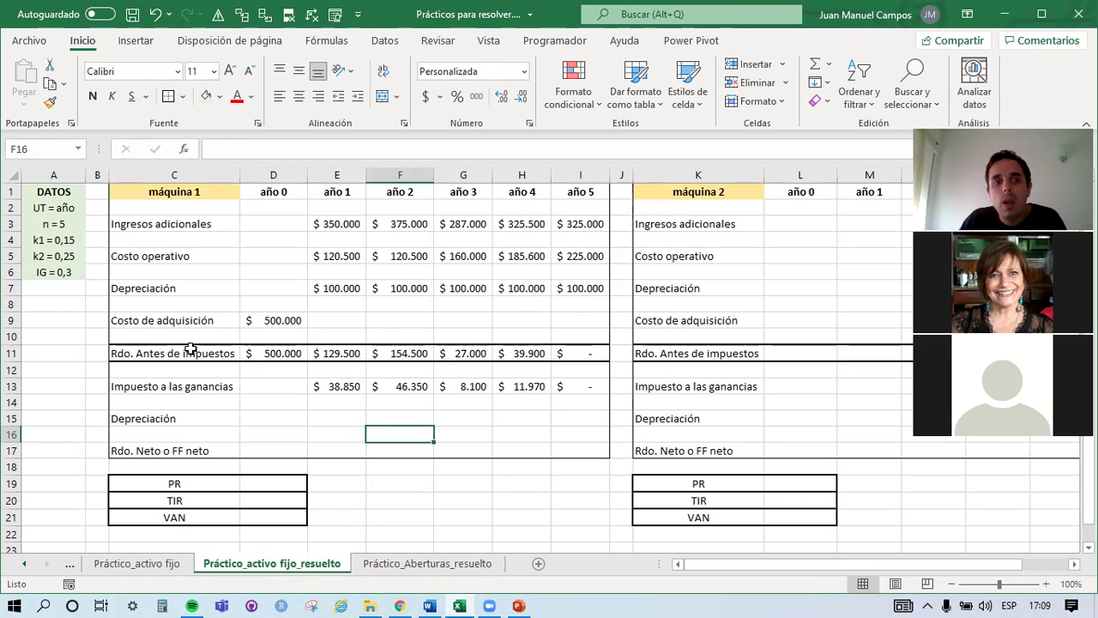
pyautogui.moveTo(188, 351); pyautogui.dragTo(450, 351)
pyautogui.moveTo(358, 383); pyautogui.dragTo(566, 385)
pyautogui.moveTo(331, 292); pyautogui.dragTo(575, 296)
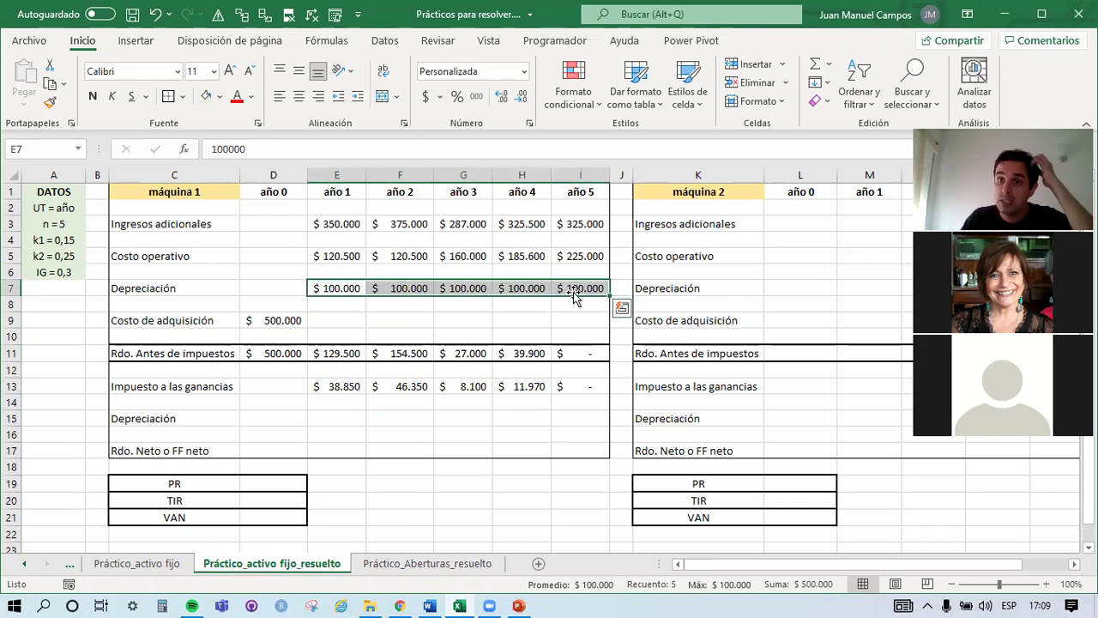
pyautogui.click(352, 423)
pyautogui.moveTo(231, 453); pyautogui.dragTo(605, 455)
pyautogui.click(571, 482)
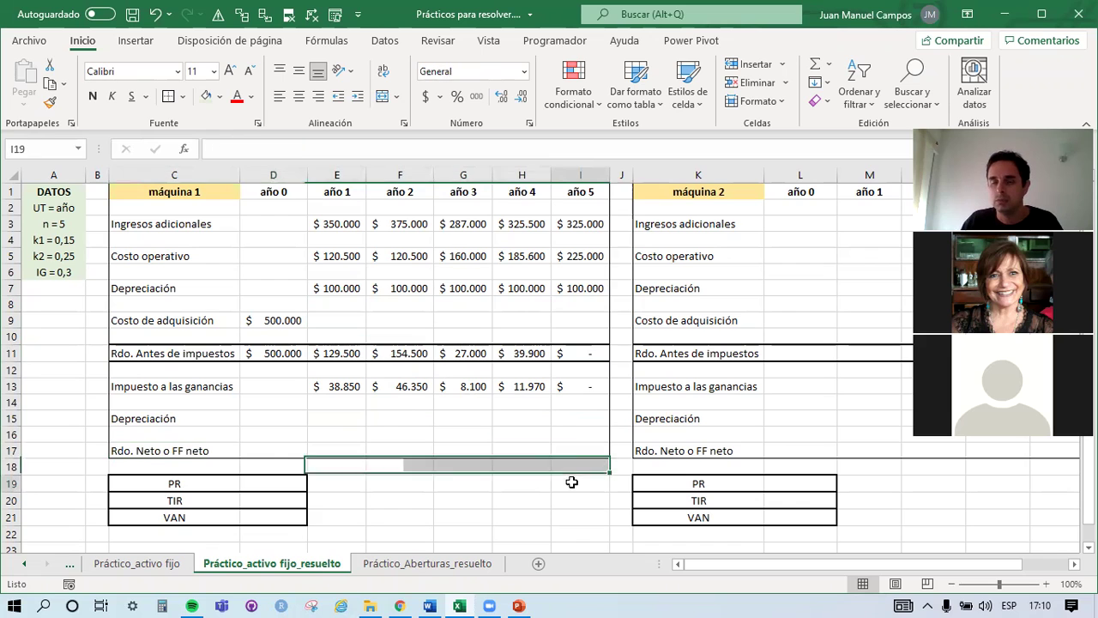
# Enter the formula +E7 in cell E15 to add back máquina 1's año 1 Depreciación.
pyautogui.click(322, 412)
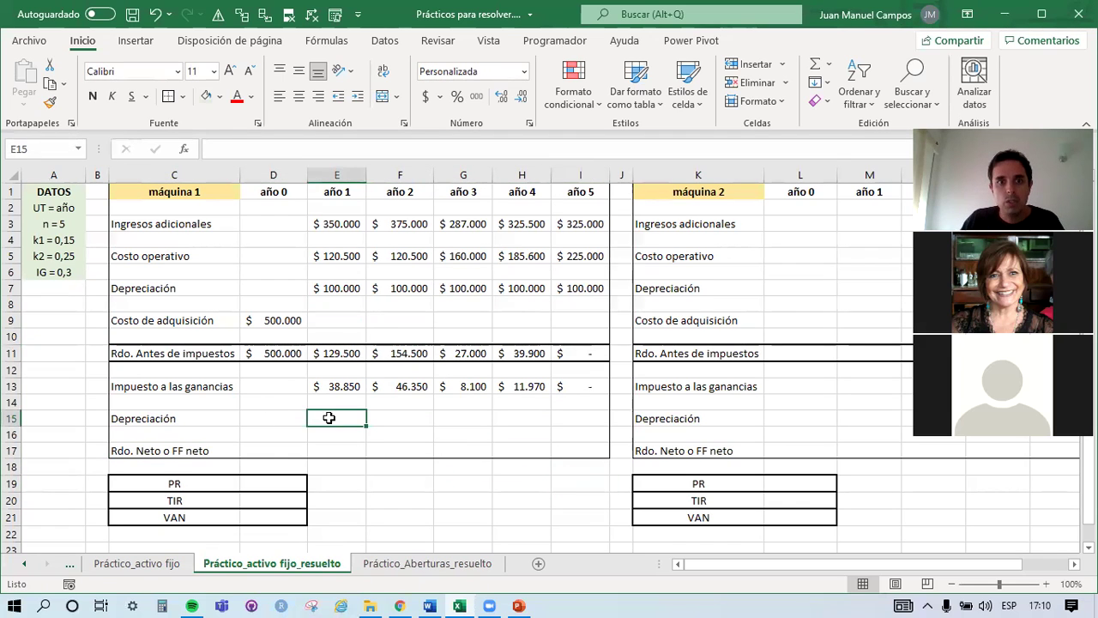
pyautogui.write('+')
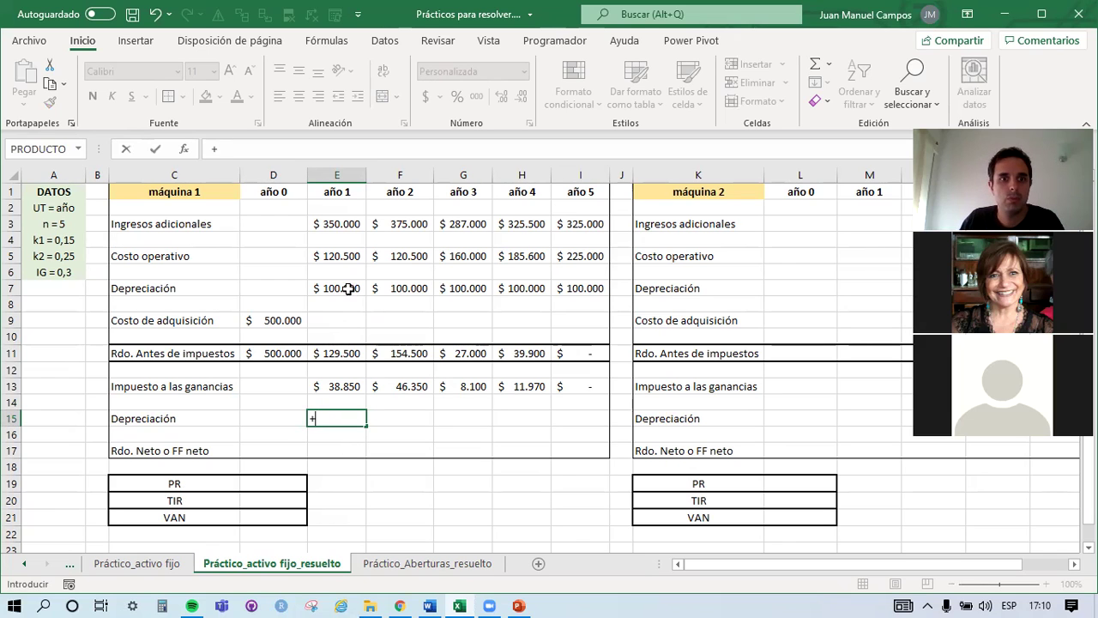
pyautogui.click(345, 288)
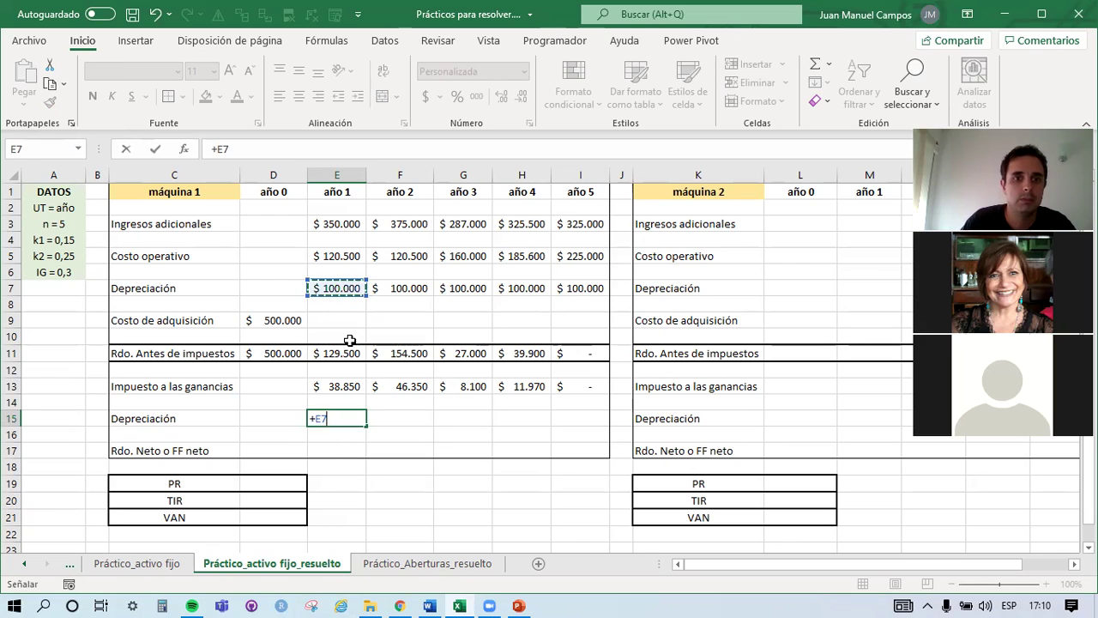
pyautogui.press('Return')
pyautogui.press('Up')
# Copy the Depreciación formula from E15 across años 2 to 5 up to I15.
pyautogui.hotkey('ctrl', 'c')
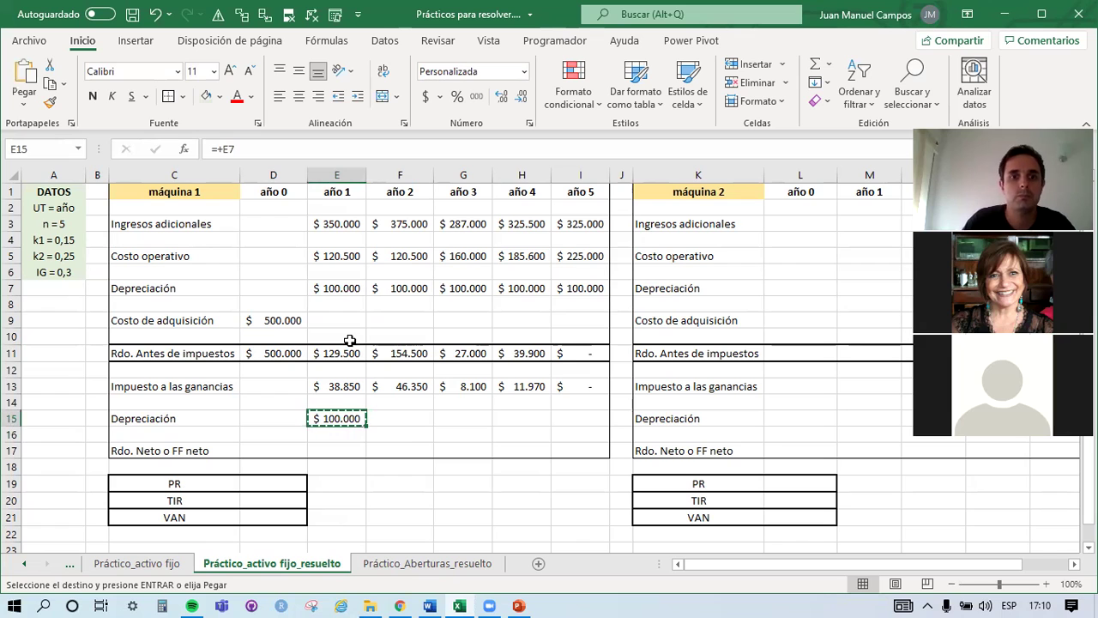
pyautogui.moveTo(363, 426); pyautogui.dragTo(561, 419)
pyautogui.rightClick(561, 420)
pyautogui.click(645, 249)
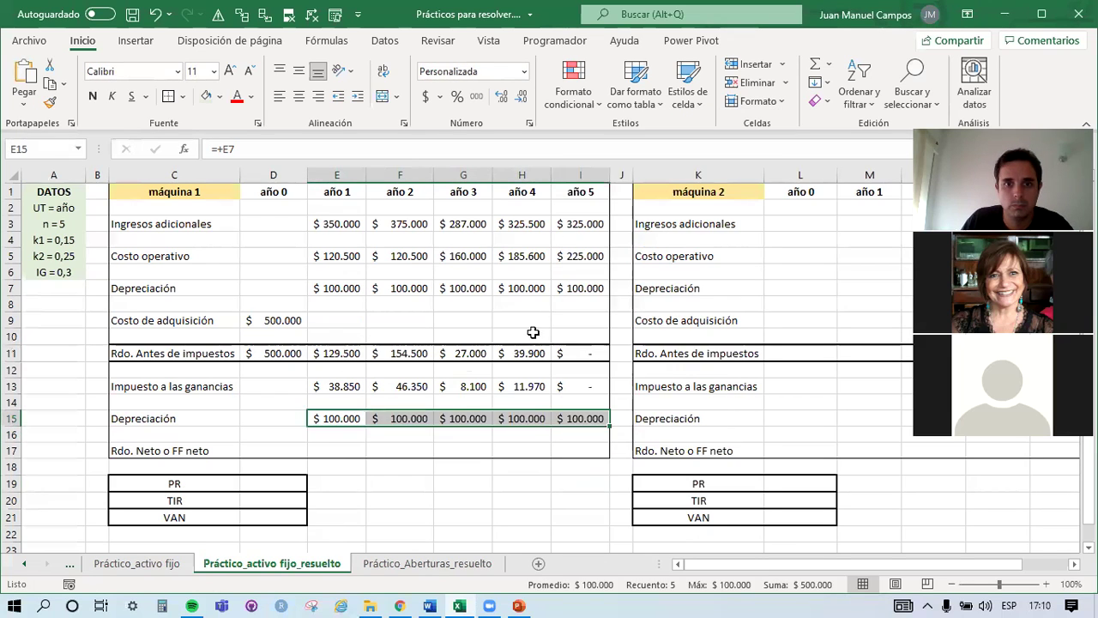
pyautogui.press('Escape')
pyautogui.click(468, 402)
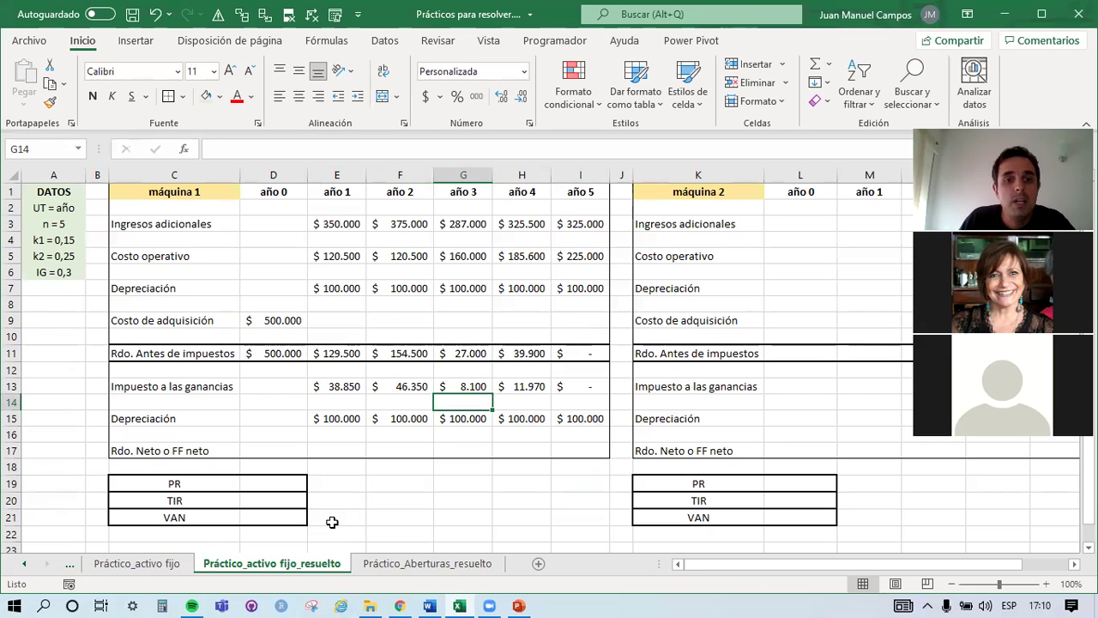
# Calculate máquina 1's año 0 Rdo. Neto o FF neto in cell D17 with the formula =D11-D13+D15.
pyautogui.click(266, 452)
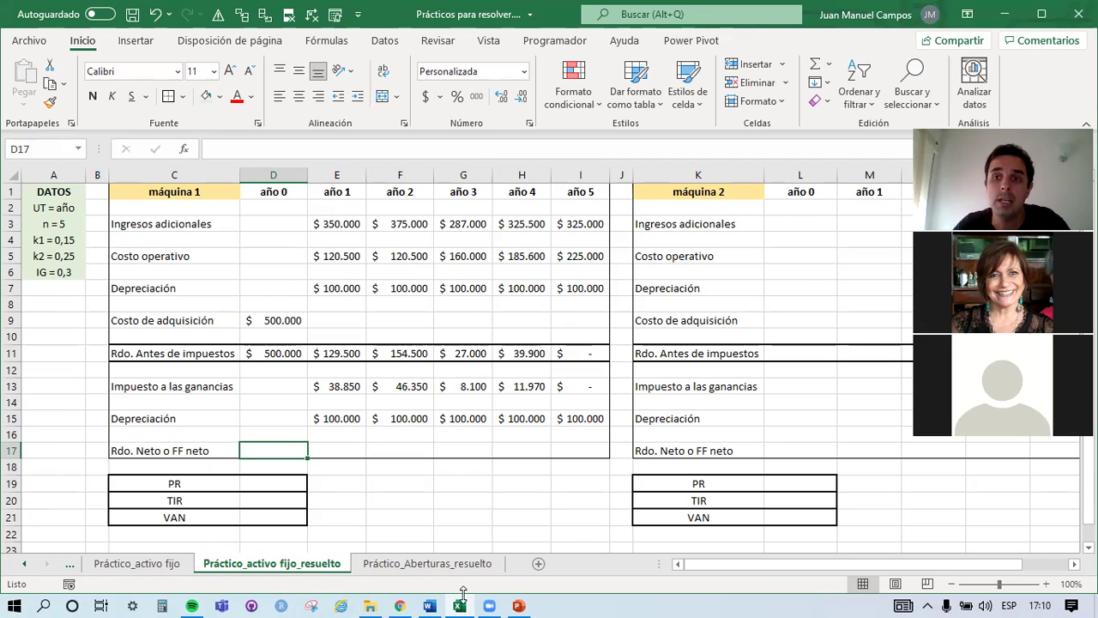
pyautogui.write('=')
pyautogui.press('Up')
pyautogui.press('Up')
pyautogui.press('Up')
pyautogui.press('Up')
pyautogui.press('Up')
pyautogui.press('Up')
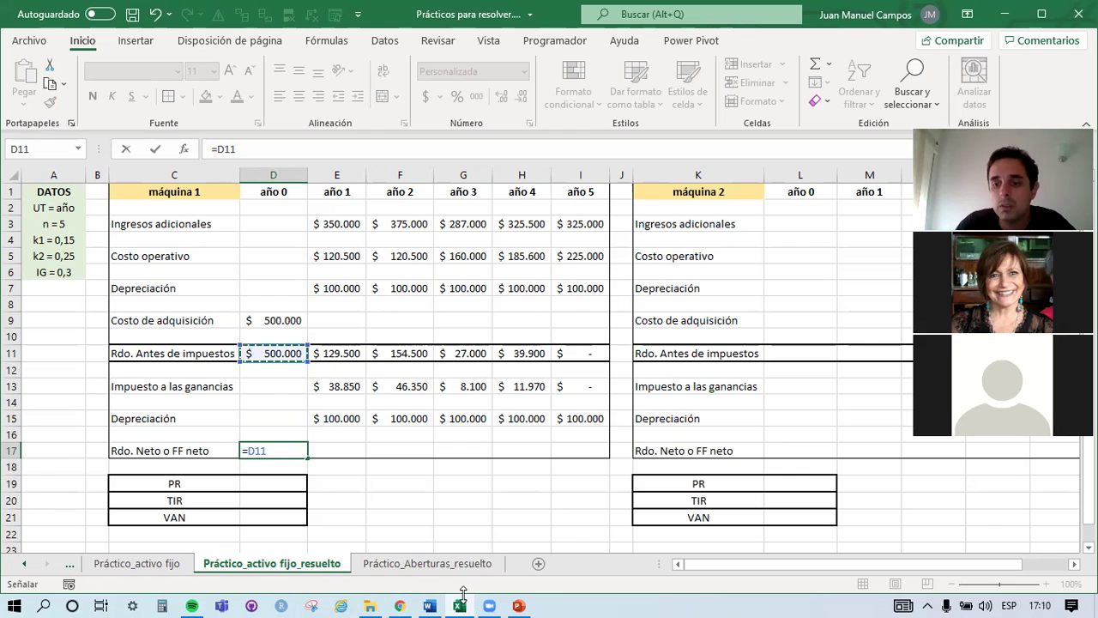
pyautogui.write('-')
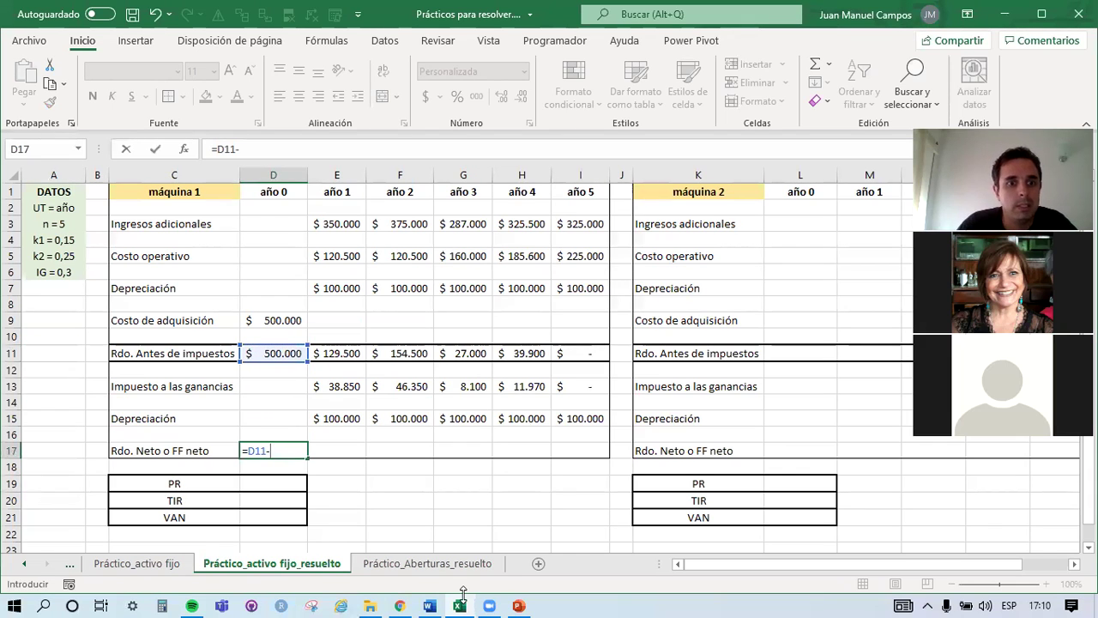
pyautogui.press('Up')
pyautogui.press('Up')
pyautogui.press('Up')
pyautogui.press('Up')
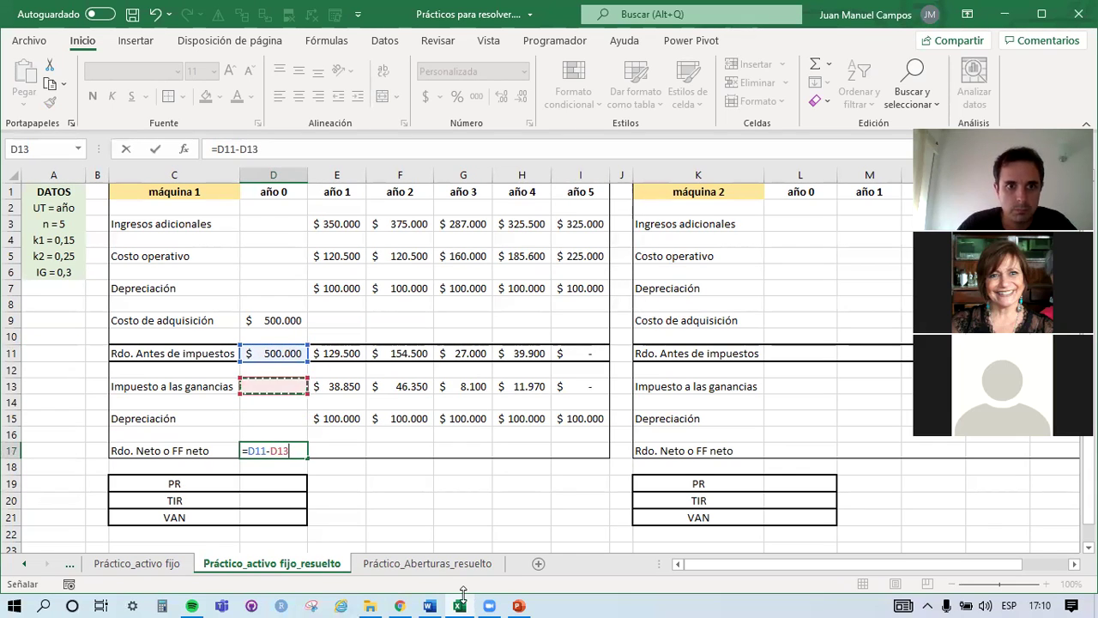
pyautogui.write('+')
pyautogui.press('Up')
pyautogui.press('Up')
pyautogui.press('Return')
# Copy the Rdo. Neto o FF neto formula from D17 into años 1 to 5, E17:I17, pasting only the formula.
pyautogui.hotkey('ctrl', 'c')
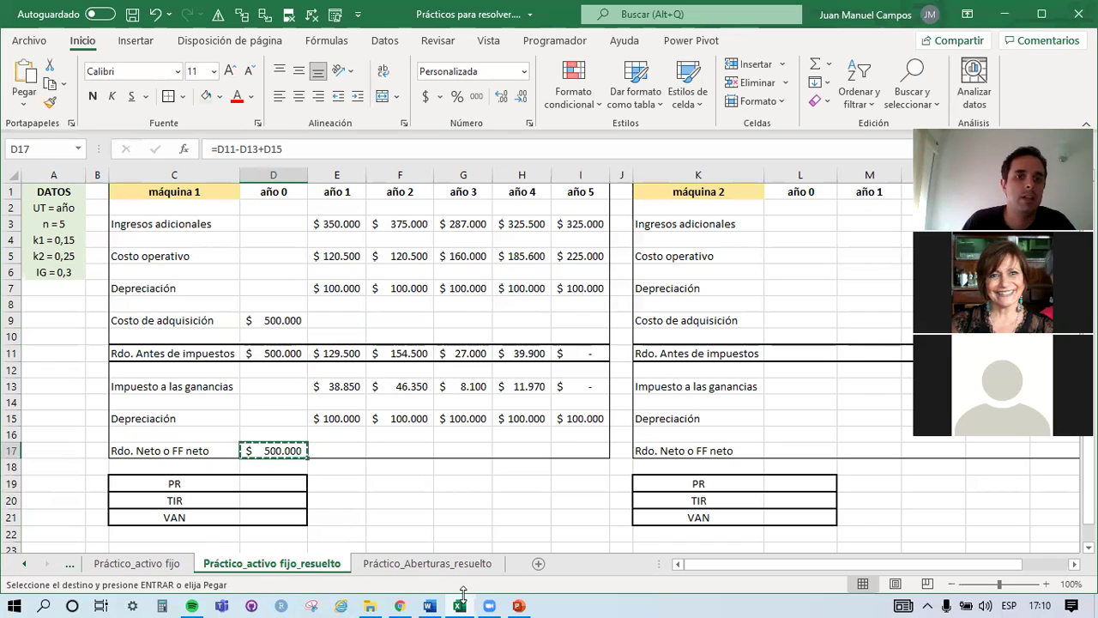
pyautogui.click(335, 447)
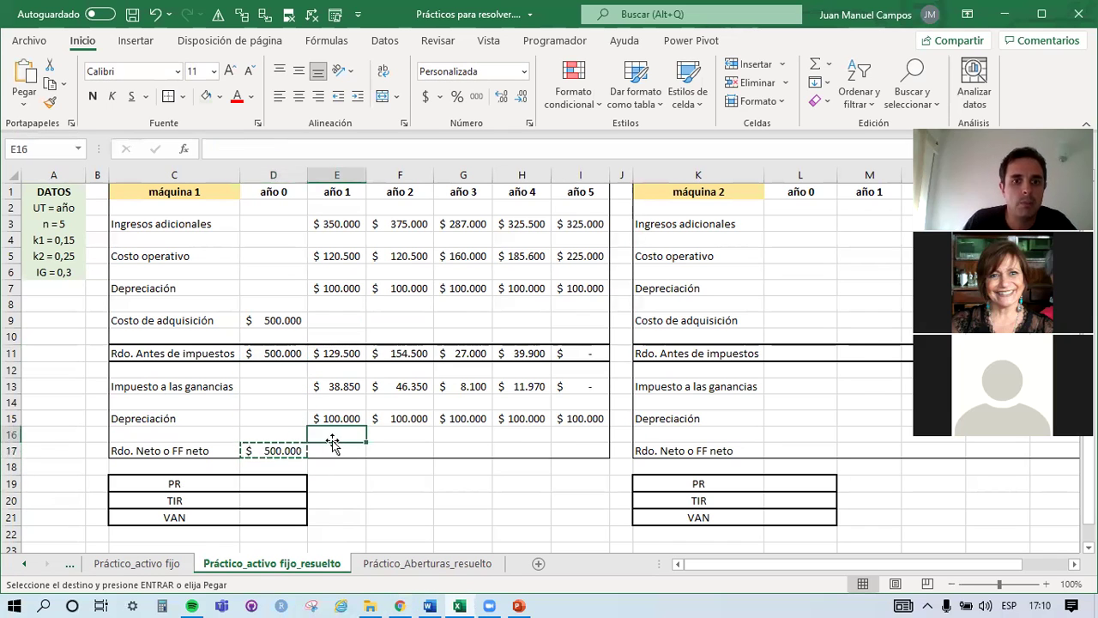
pyautogui.moveTo(417, 462); pyautogui.dragTo(559, 446)
pyautogui.rightClick(573, 447)
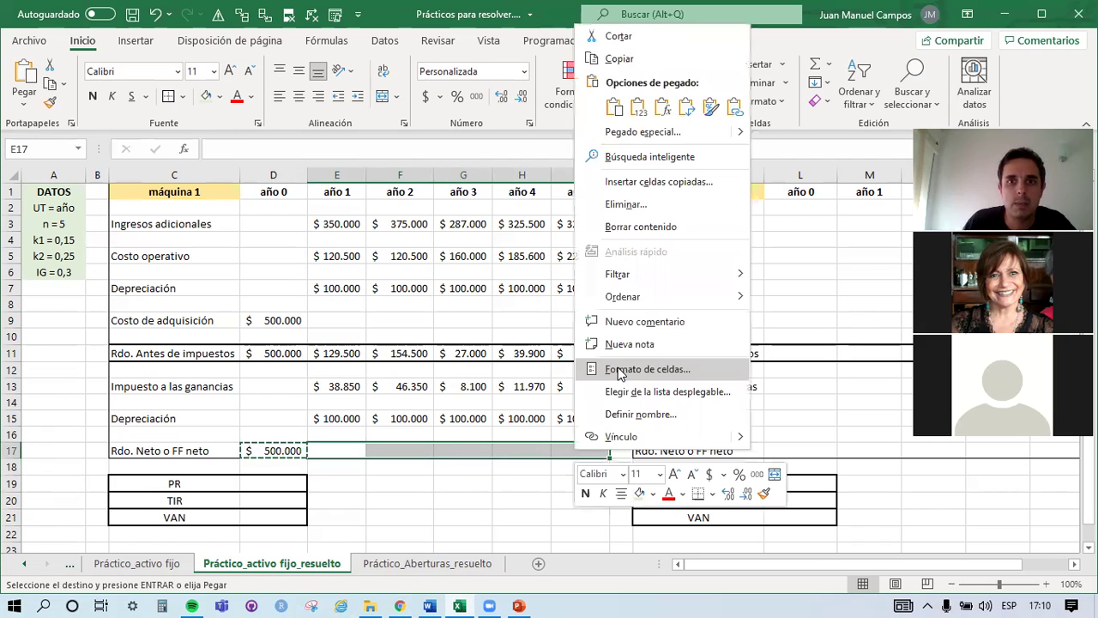
pyautogui.click(662, 107)
pyautogui.click(440, 484)
pyautogui.press('Escape')
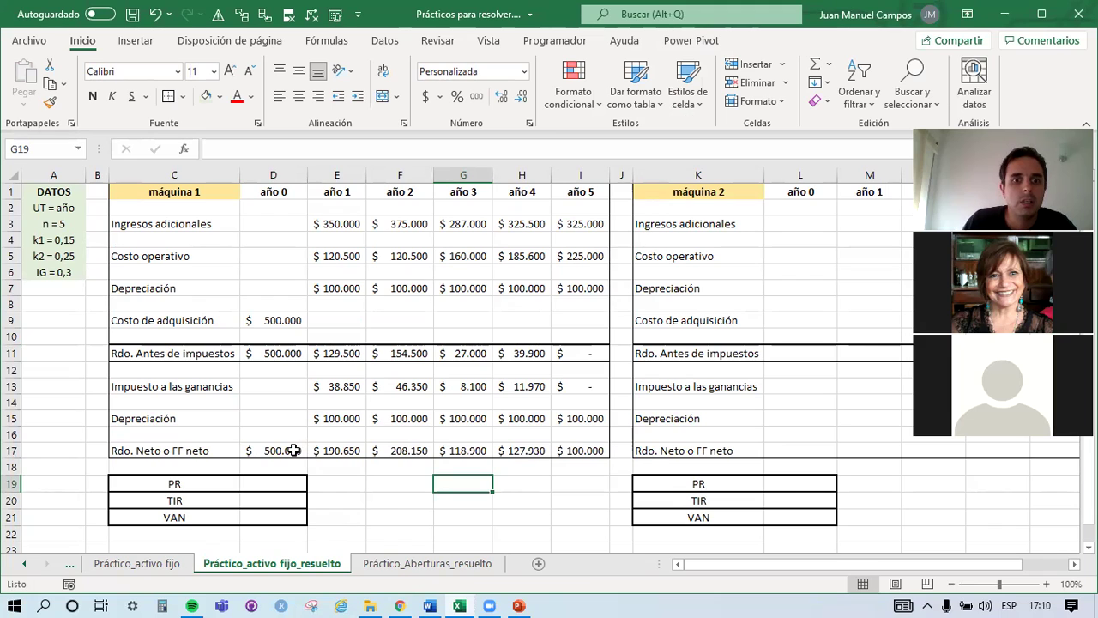
# Format máquina 1's Rdo. Neto o FF neto row, C17:I17, with a gold fill and bold text.
pyautogui.moveTo(172, 450); pyautogui.dragTo(553, 452)
pyautogui.click(220, 96)
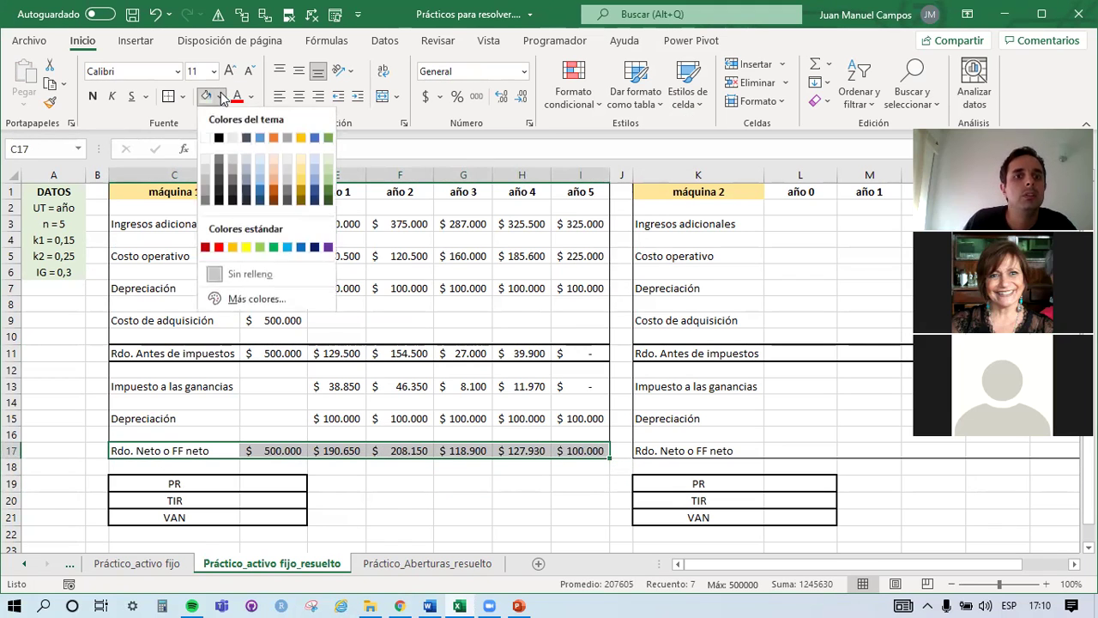
pyautogui.click(301, 138)
pyautogui.click(93, 96)
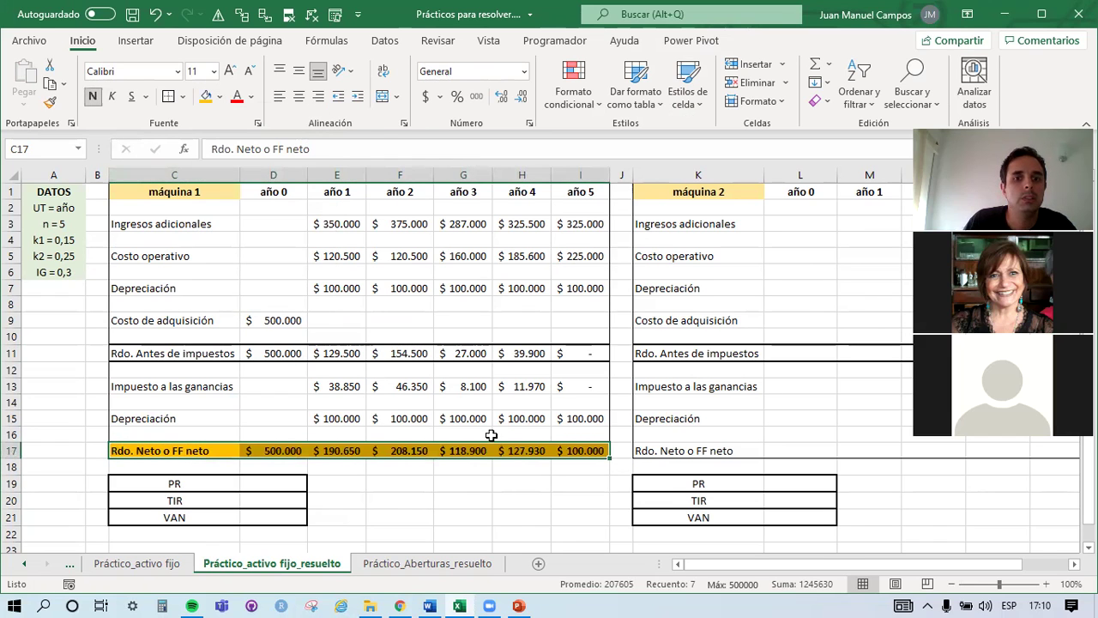
pyautogui.click(422, 352)
# Change máquina 1's Costo de adquisición in cell D9 to -500000.
pyautogui.scroll(-1, 433, 366)
pyautogui.click(336, 402)
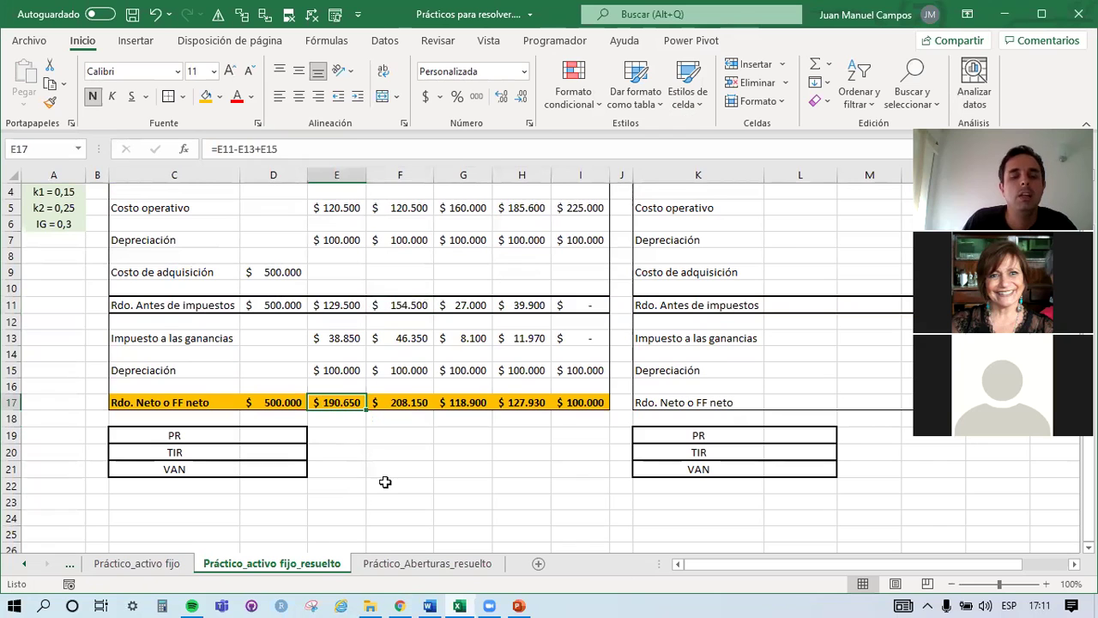
pyautogui.scroll(1, 274, 343)
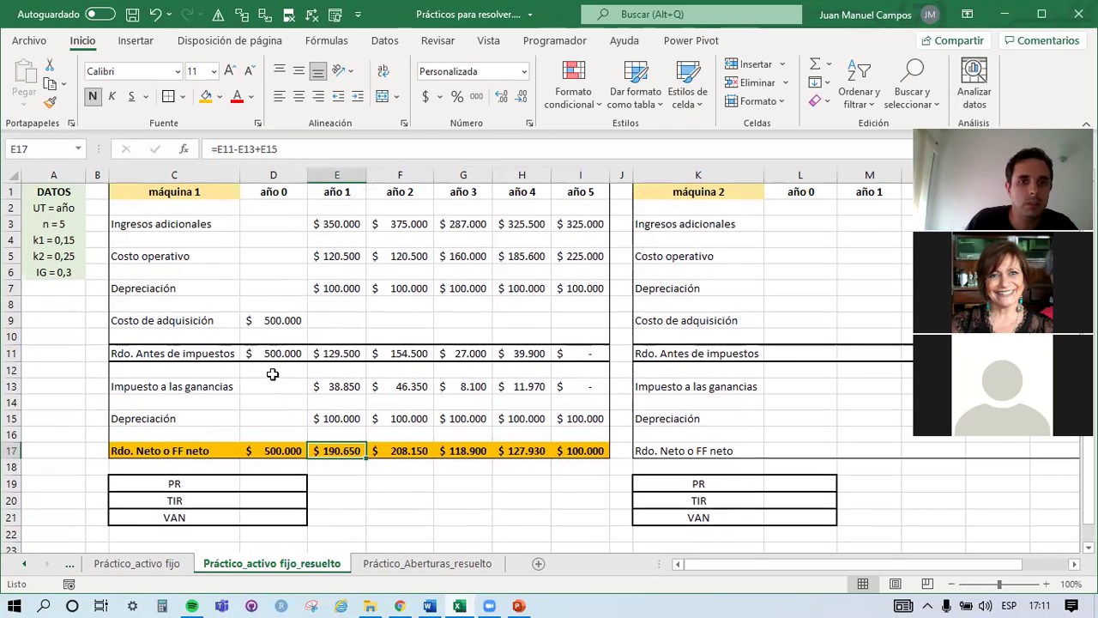
pyautogui.doubleClick(268, 322)
pyautogui.write('-')
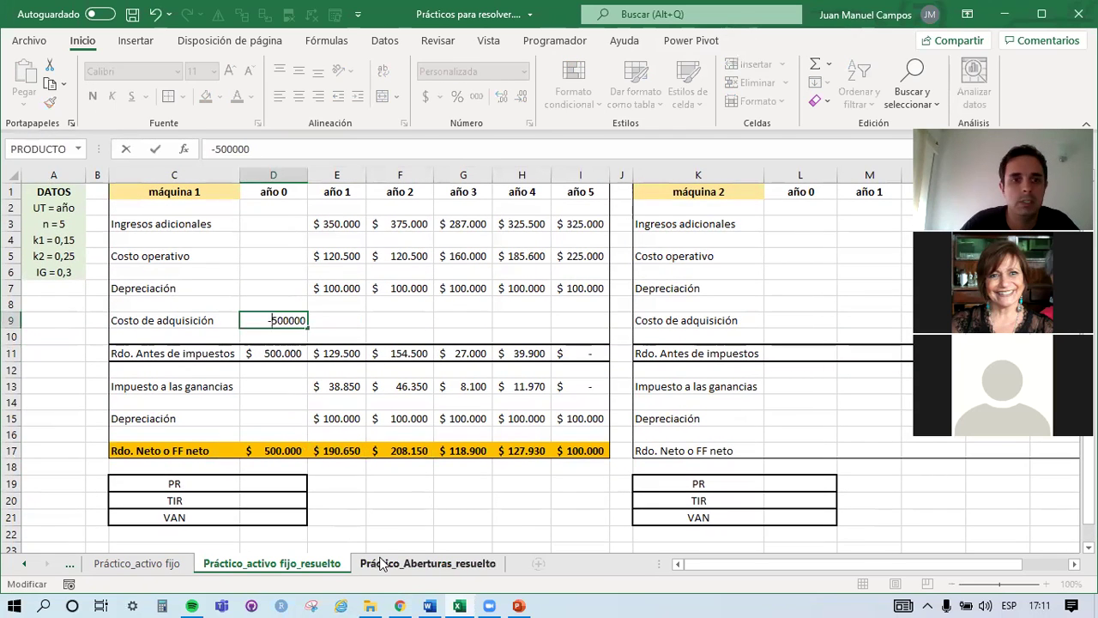
pyautogui.press('Return')
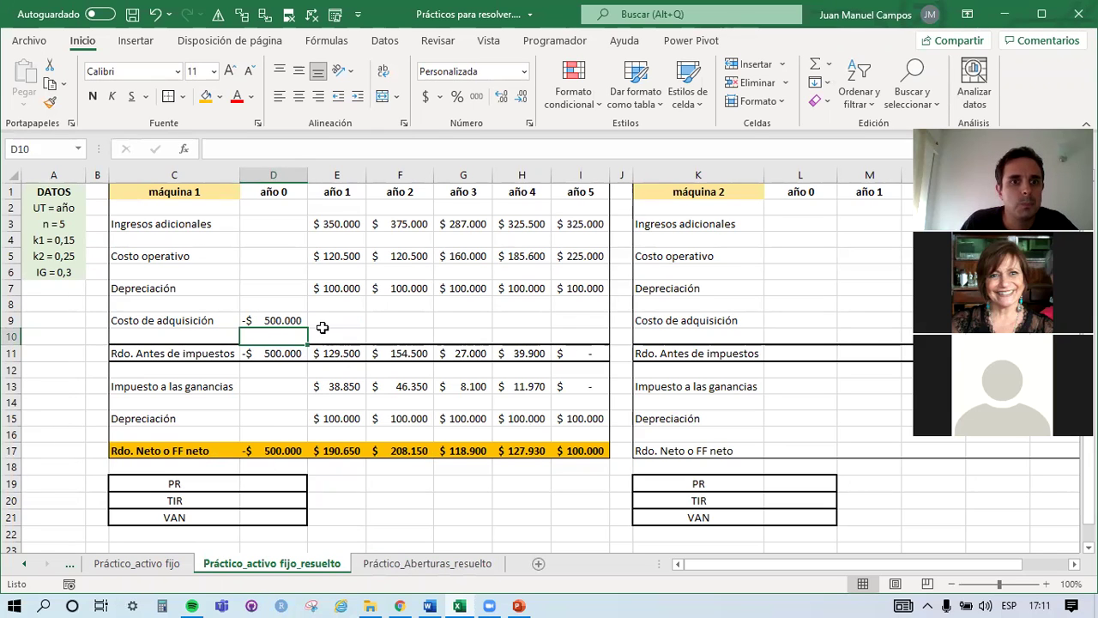
# Make máquina 1's Costo operativo negative for años 1 and 2, setting both E5 and F5 to -120500.
pyautogui.doubleClick(327, 255)
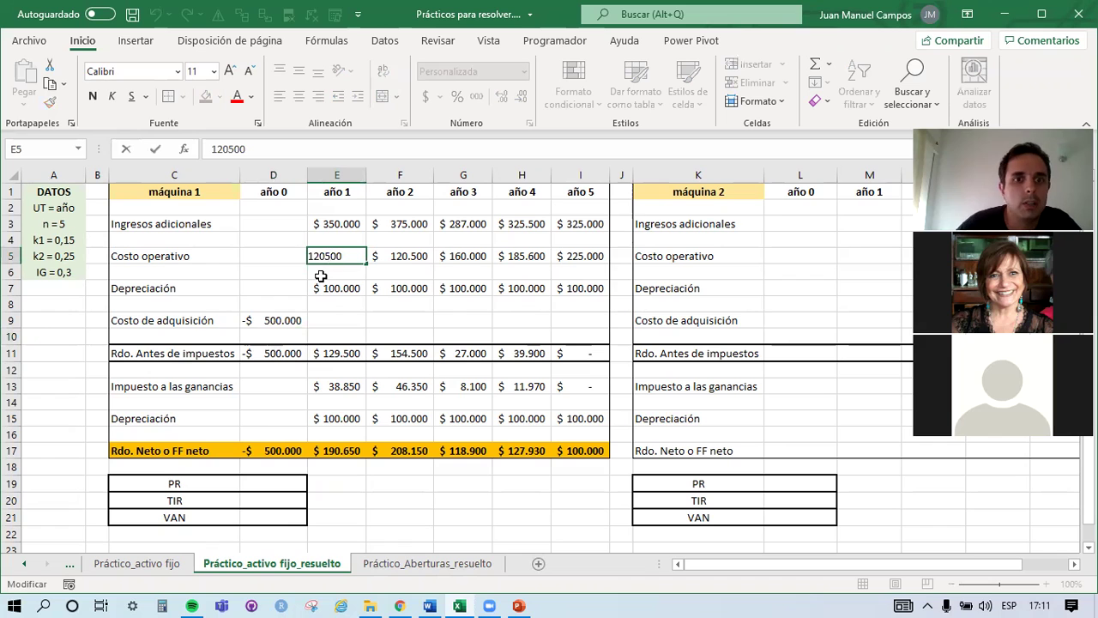
pyautogui.write('-')
pyautogui.press('Tab')
pyautogui.press('F2')
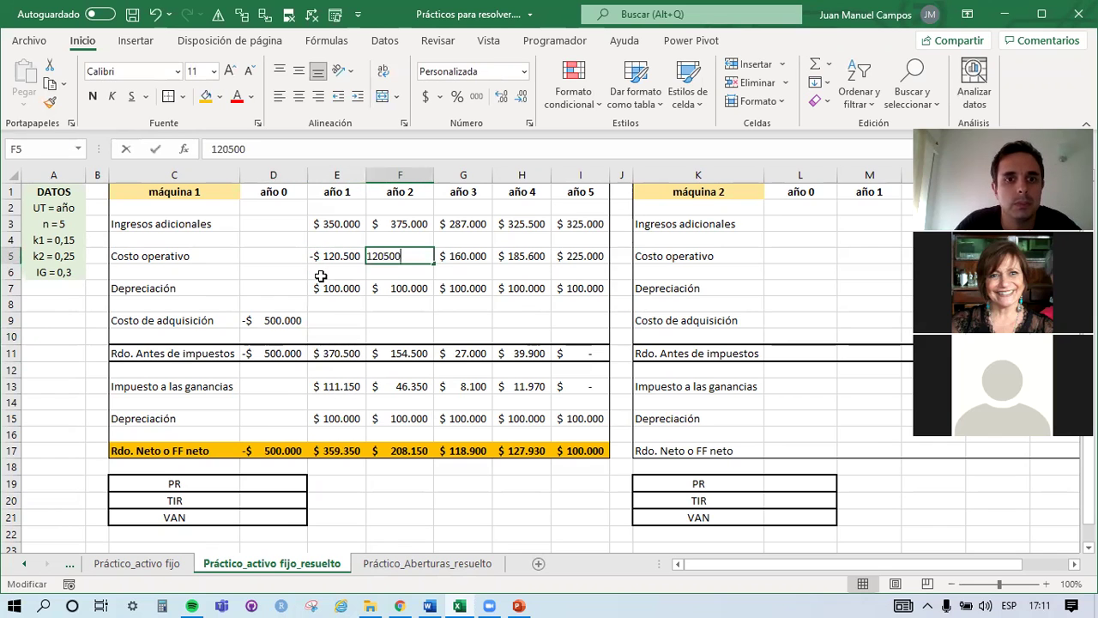
pyautogui.write('-')
pyautogui.press('Tab')
# Make máquina 1's Costo operativo negative for años 3 to 5, setting G5 to -160000, H5 to -185600 and I5 to -225000.
pyautogui.press('F2')
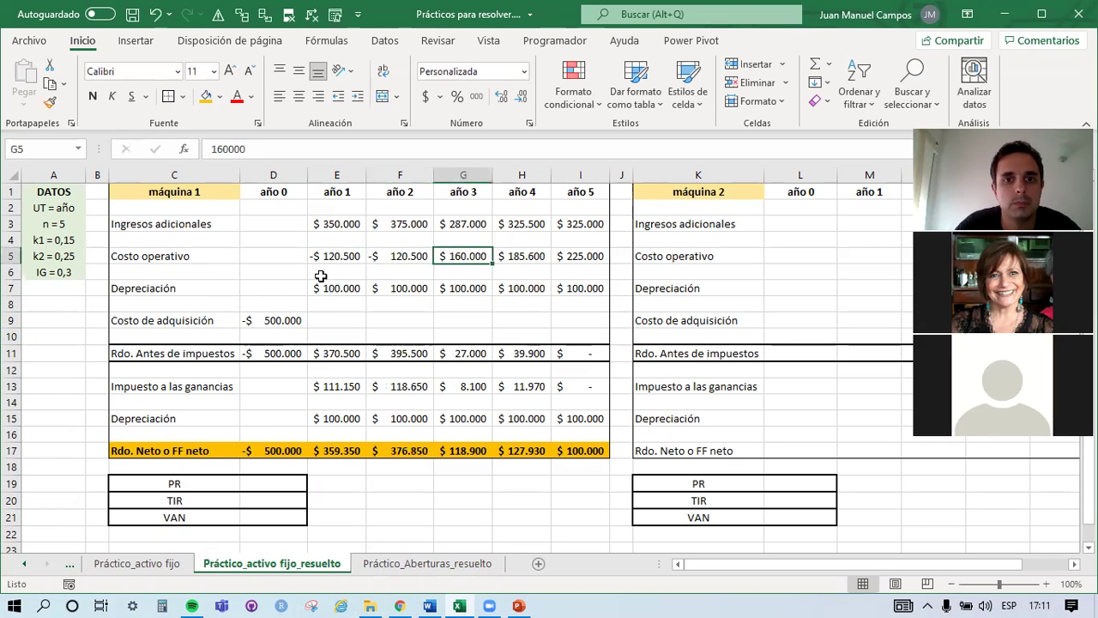
pyautogui.write('-')
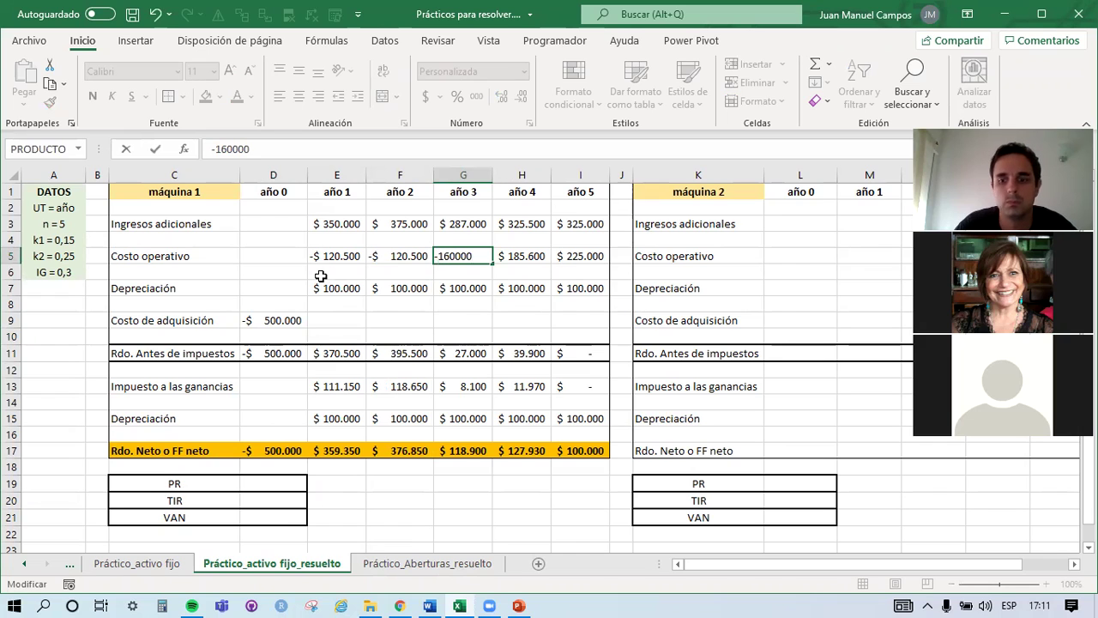
pyautogui.press('Tab')
pyautogui.press('F2')
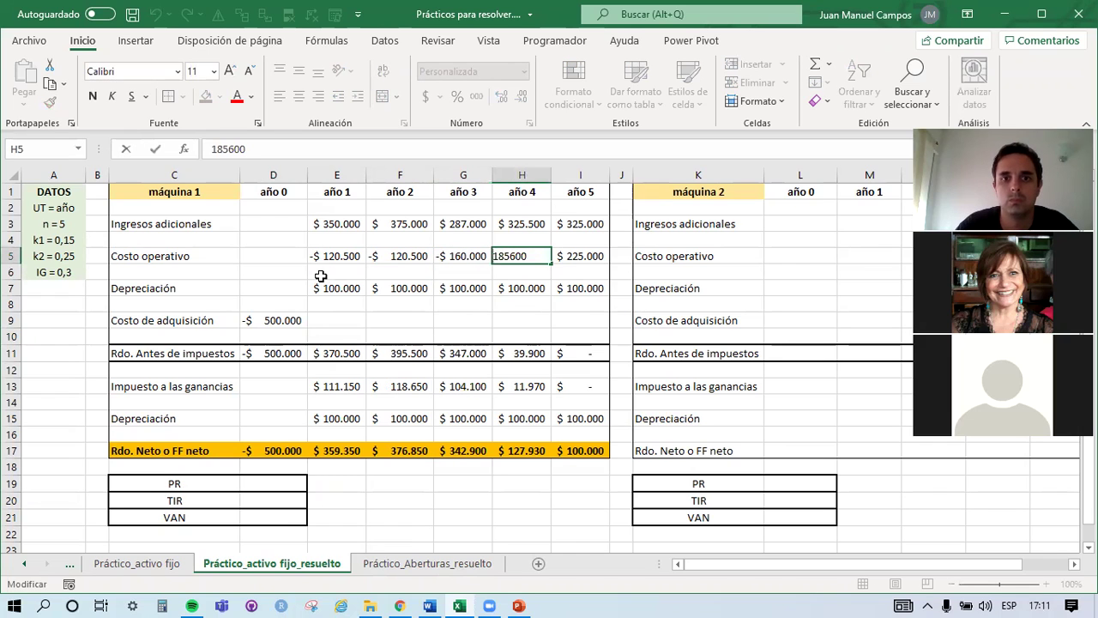
pyautogui.write('-7')
pyautogui.press('BackSpace')
pyautogui.press('Tab')
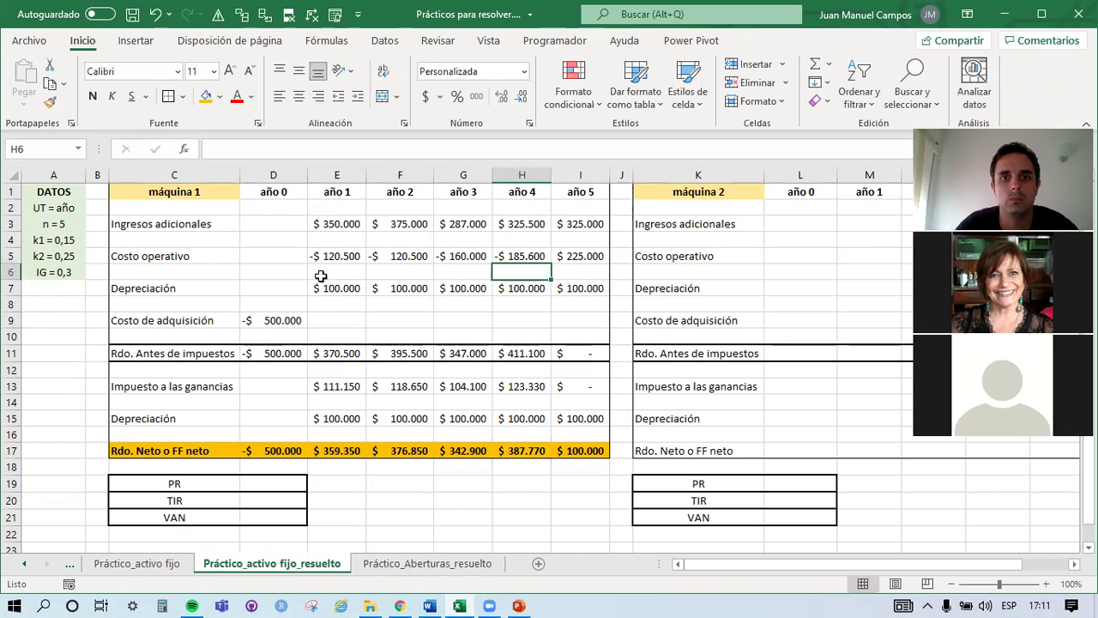
pyautogui.press('F2')
pyautogui.write('-')
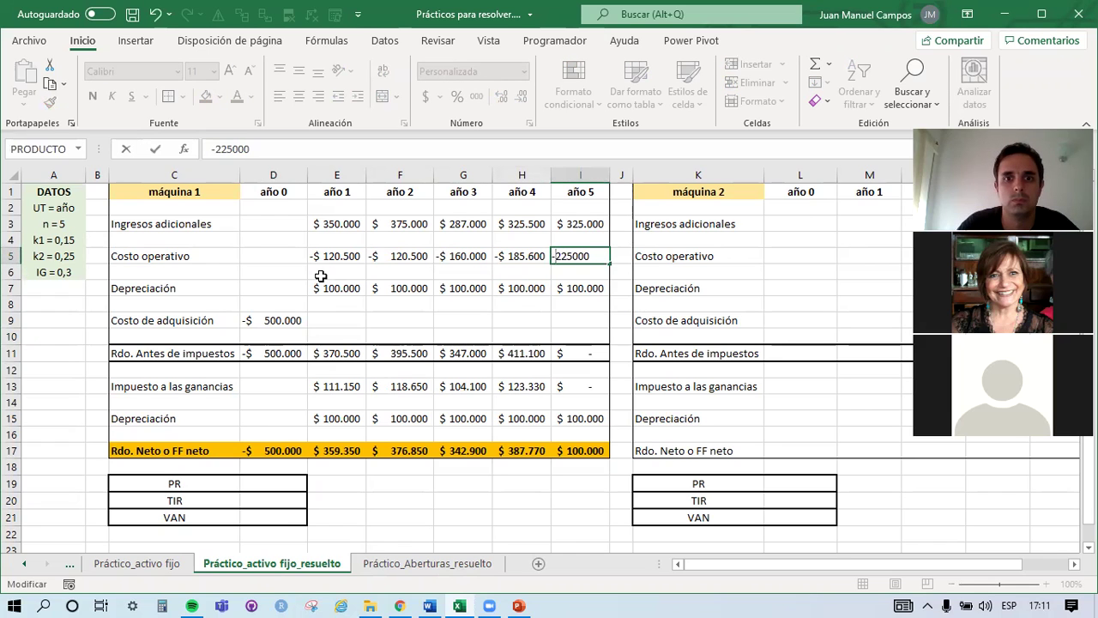
pyautogui.press('Return')
# Change máquina 1's upper Depreciación value for año 1 in cell E7 to -100000.
pyautogui.press('Left')
pyautogui.click(320, 275)
pyautogui.press('Down')
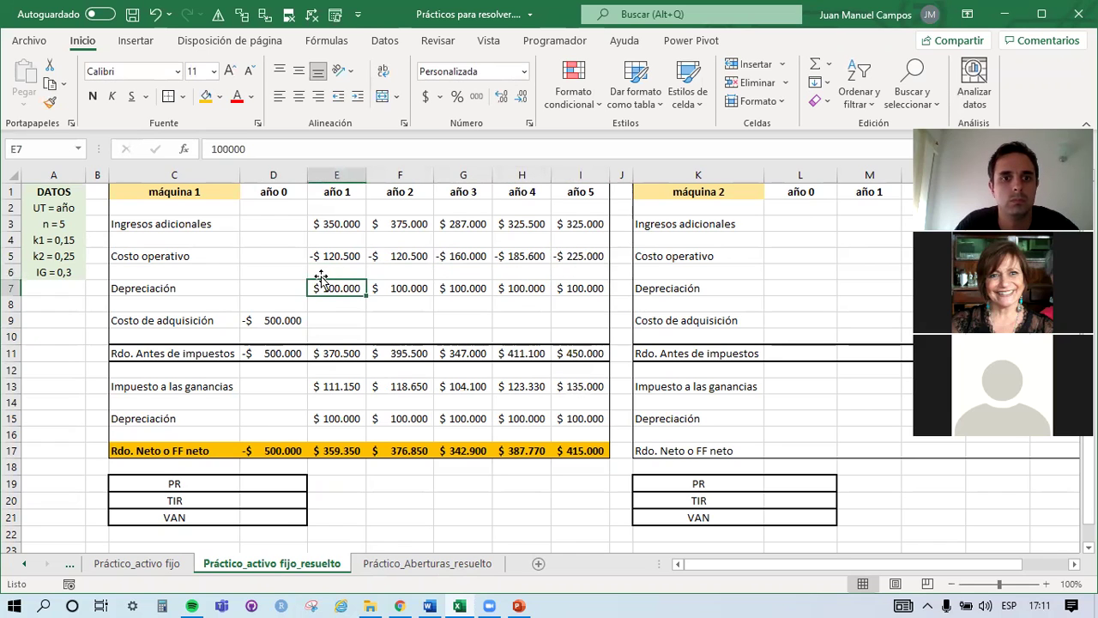
pyautogui.press('F2')
pyautogui.press('Home')
pyautogui.write('-')
pyautogui.press('Return')
# Copy the negative Depreciación value from E7 into años 2 to 5, F7:I7.
pyautogui.press('Up')
pyautogui.hotkey('ctrl', 'c')
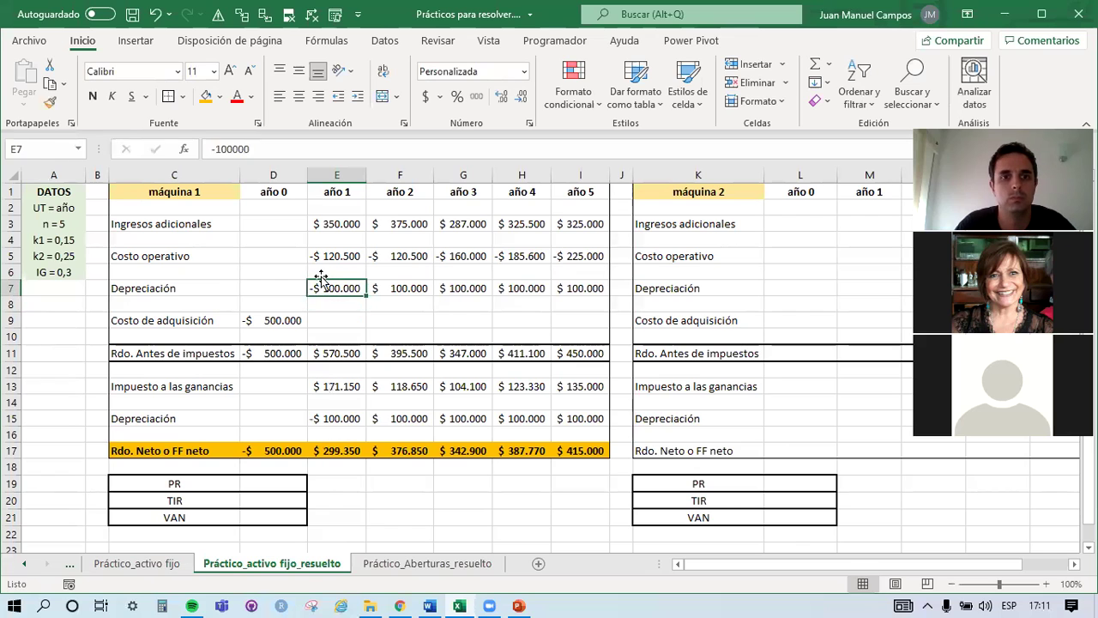
pyautogui.hotkey('shift', 'Right')
pyautogui.hotkey('shift', 'Right')
pyautogui.hotkey('shift', 'Right')
pyautogui.hotkey('shift', 'Right')
pyautogui.hotkey('ctrl', 'v')
pyautogui.press('Escape')
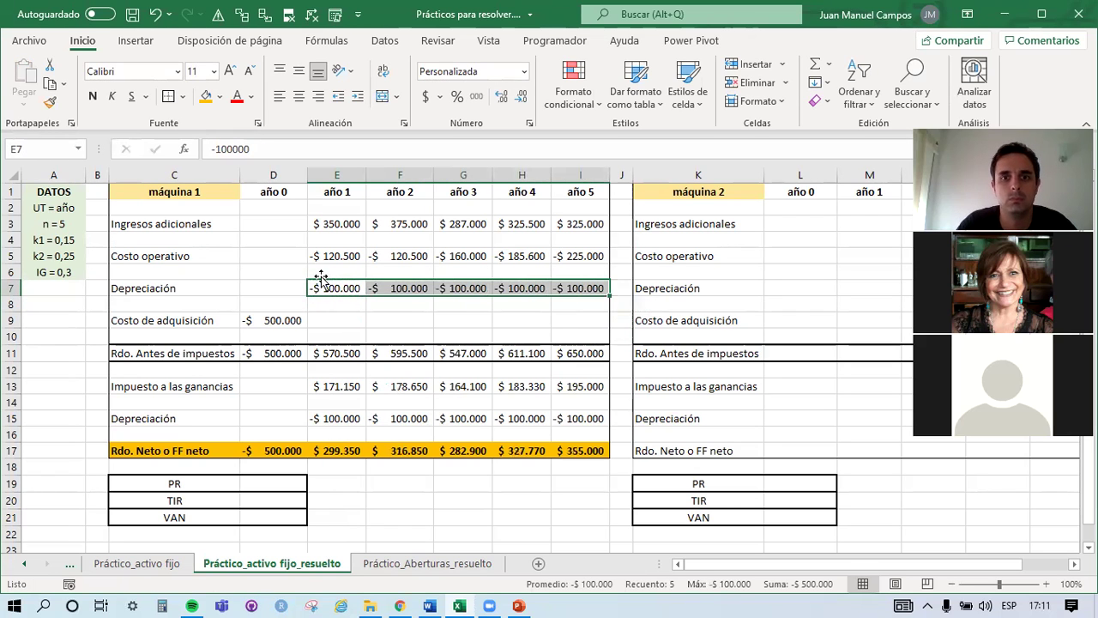
# Replace the año 1 Rdo. Antes de impuestos formula in E11 with =SUMA(E3:E7).
pyautogui.press('Up')
pyautogui.press('Down')
pyautogui.press('Down')
pyautogui.press('Down')
pyautogui.press('Down')
pyautogui.press('Down')
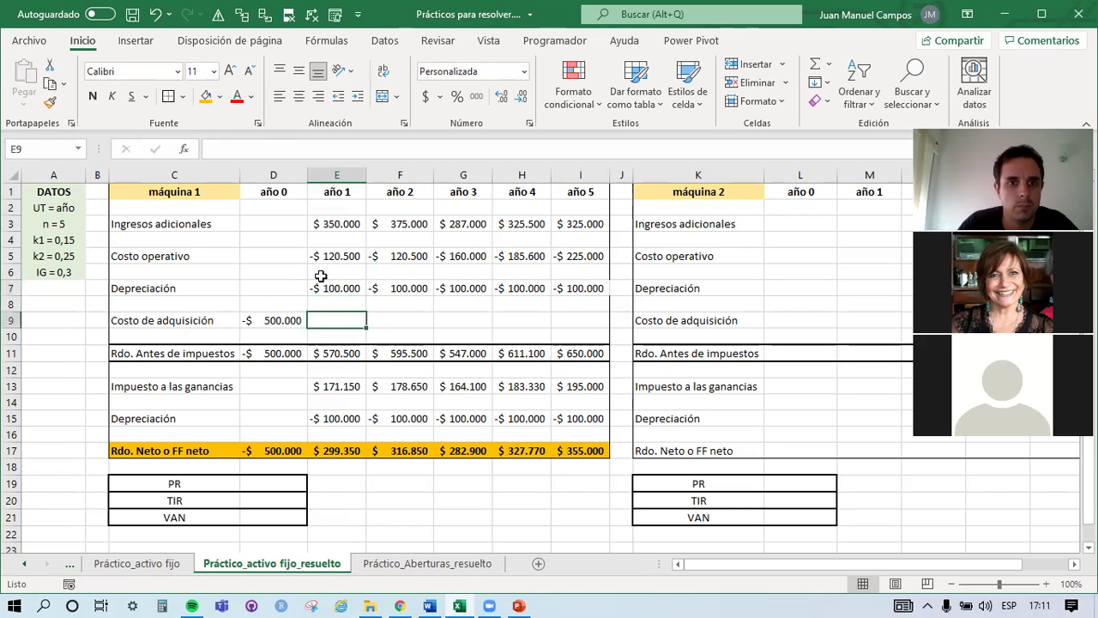
pyautogui.write('suma(')
pyautogui.press('Up')
pyautogui.press('Up')
pyautogui.press('Up')
pyautogui.hotkey('shift', 'Up')
pyautogui.hotkey('shift', 'Up')
pyautogui.hotkey('shift', 'Up')
pyautogui.hotkey('shift', 'Up')
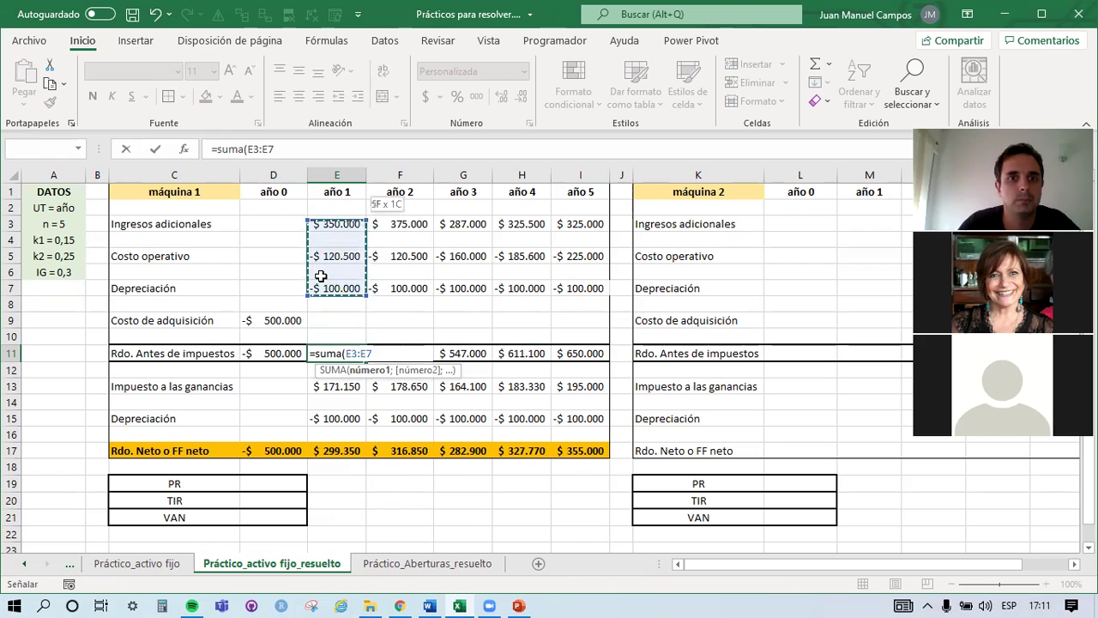
pyautogui.press('Return')
# Copy the Rdo. Antes de impuestos sum formula from E11 into años 2 to 5, F11:I11.
pyautogui.press('Up')
pyautogui.hotkey('ctrl', 'c')
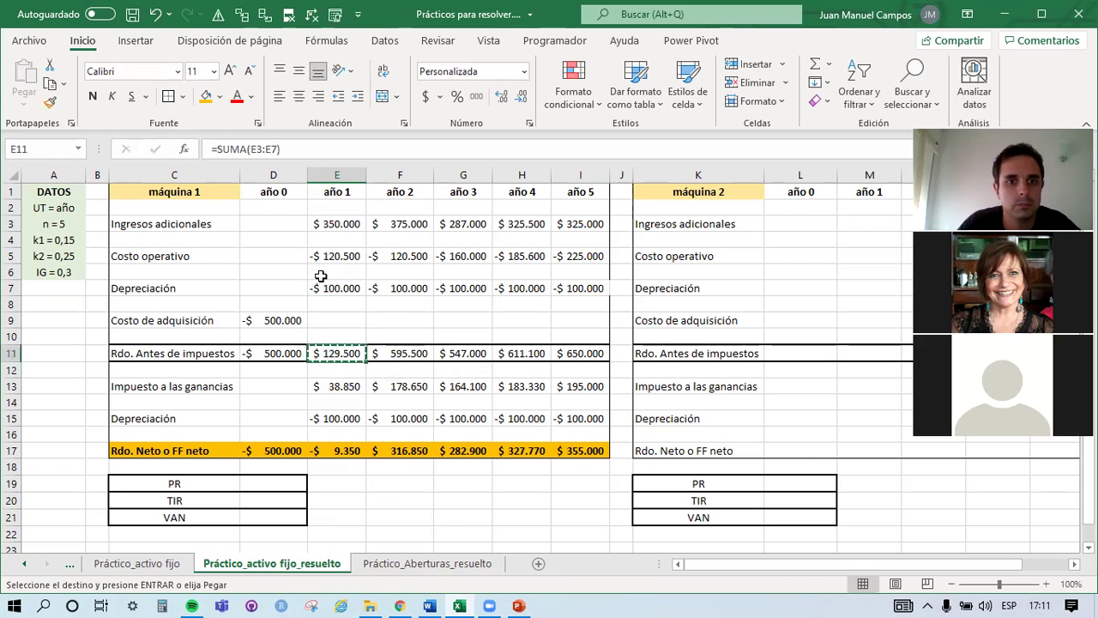
pyautogui.hotkey('shift', 'Right')
pyautogui.hotkey('shift', 'Right')
pyautogui.hotkey('shift', 'Right')
pyautogui.hotkey('shift', 'Right')
pyautogui.hotkey('ctrl', 'v')
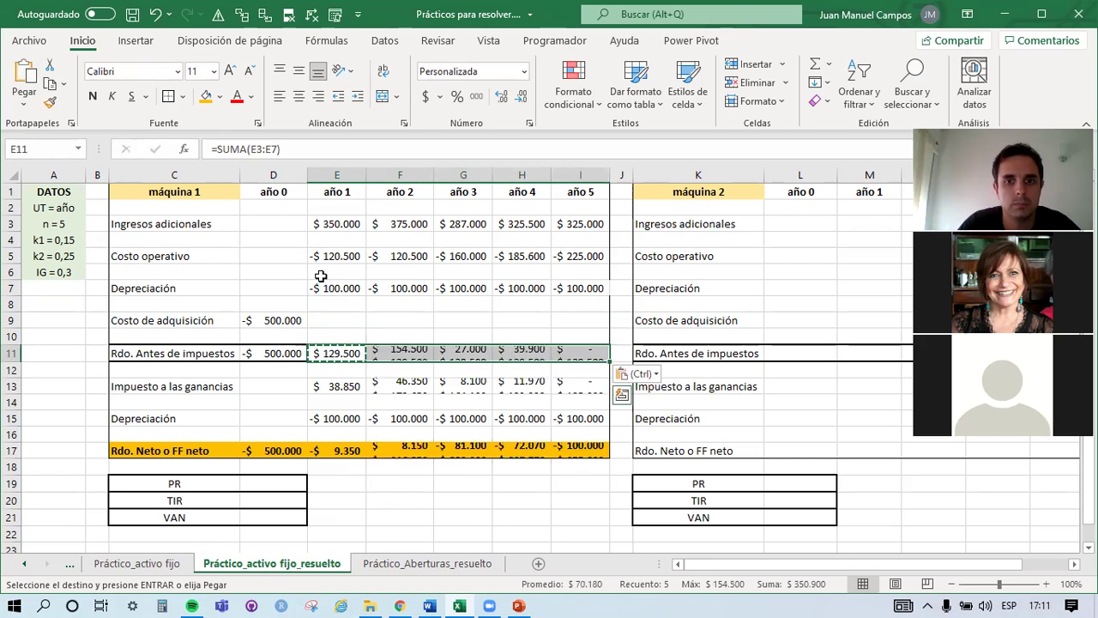
pyautogui.press('Escape')
# Change the año 1 Impuesto a las ganancias formula in E13 to =+E11*-0,3.
pyautogui.press('Down')
pyautogui.press('Down')
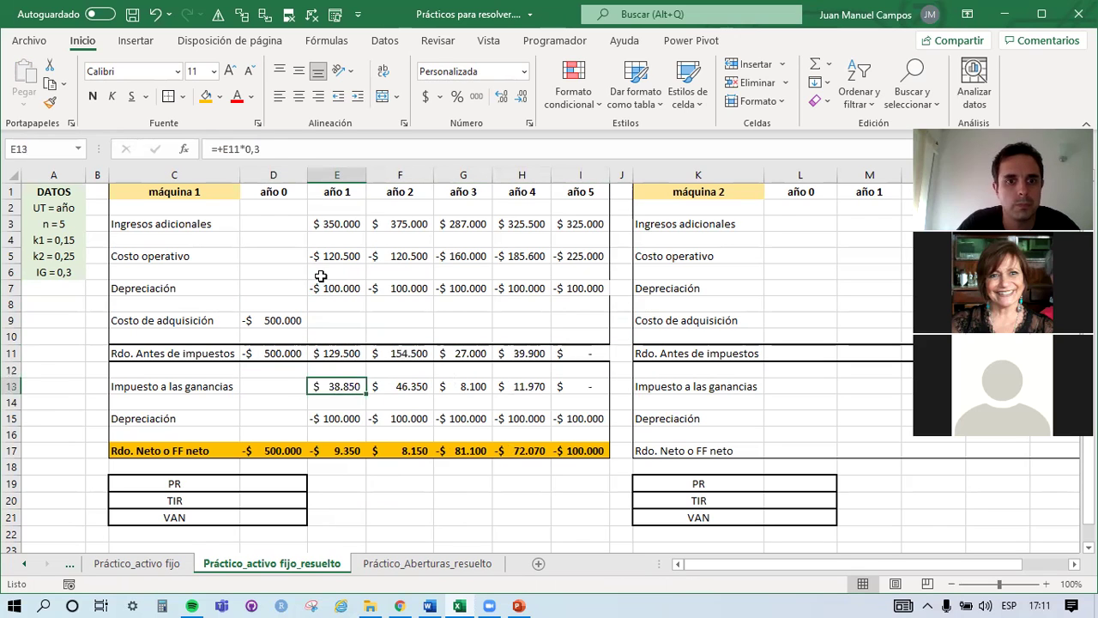
pyautogui.press('F2')
pyautogui.write('-')
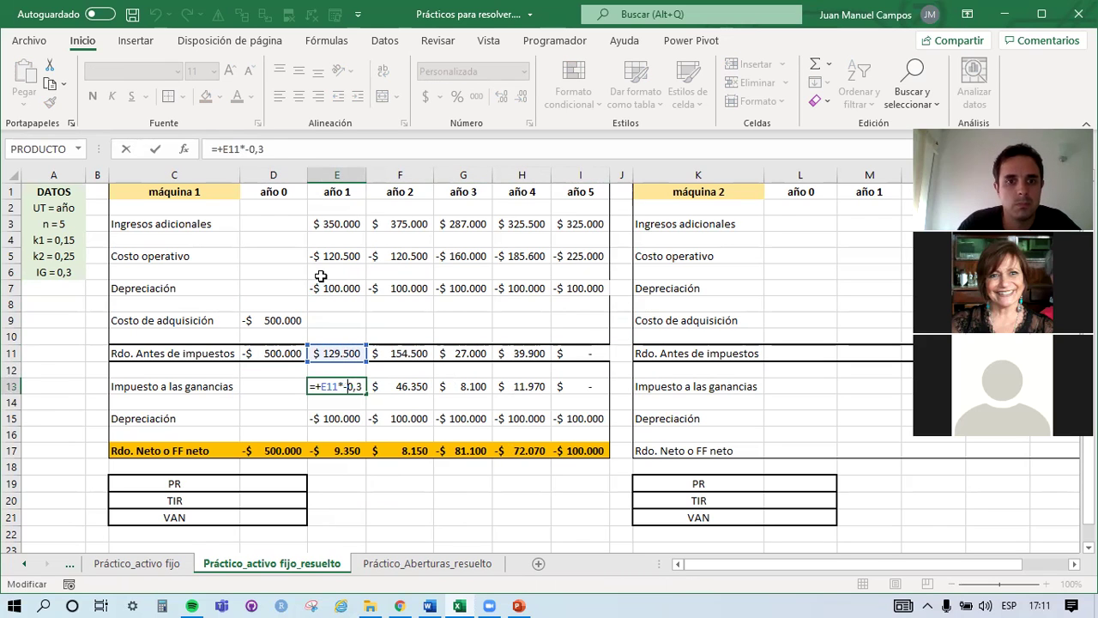
pyautogui.press('Return')
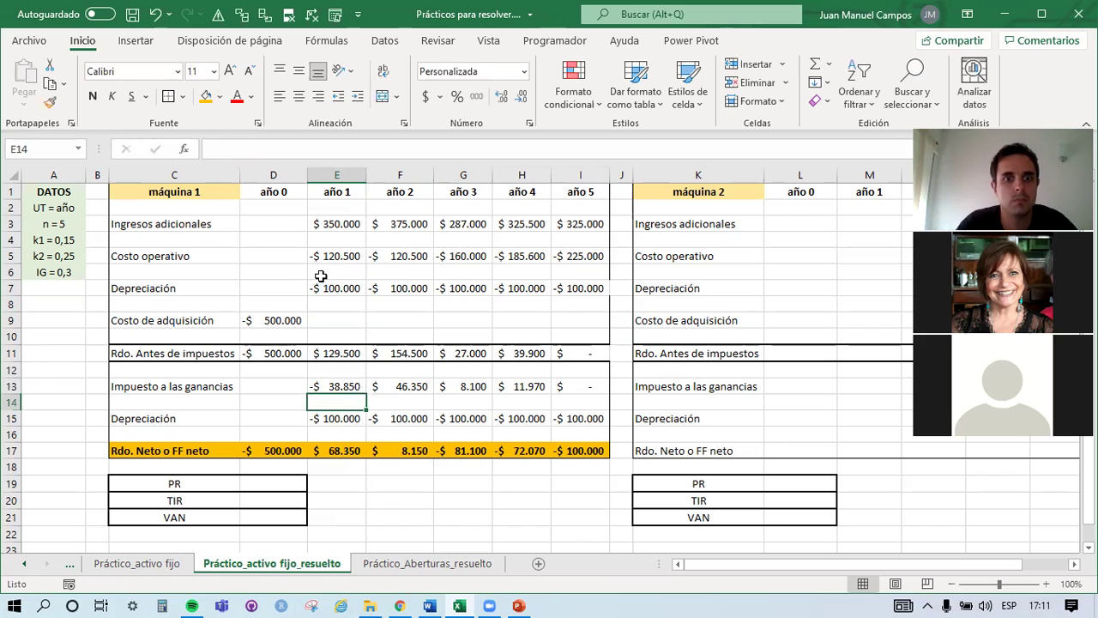
# Copy the negative Impuesto a las ganancias formula from E13 into each of años 2 to 5, F13:I13.
pyautogui.press('Up')
pyautogui.hotkey('ctrl', 'c')
pyautogui.press('Right')
pyautogui.hotkey('ctrl', 'v')
pyautogui.press('Right')
pyautogui.hotkey('ctrl', 'v')
pyautogui.press('Right')
pyautogui.hotkey('ctrl', 'v')
pyautogui.press('Right')
pyautogui.hotkey('ctrl', 'v')
# Change the lower Depreciación formula for año 1 in E15 to =+-E7 so it is added back.
pyautogui.press('Left')
pyautogui.press('Left')
pyautogui.press('Left')
pyautogui.press('Left')
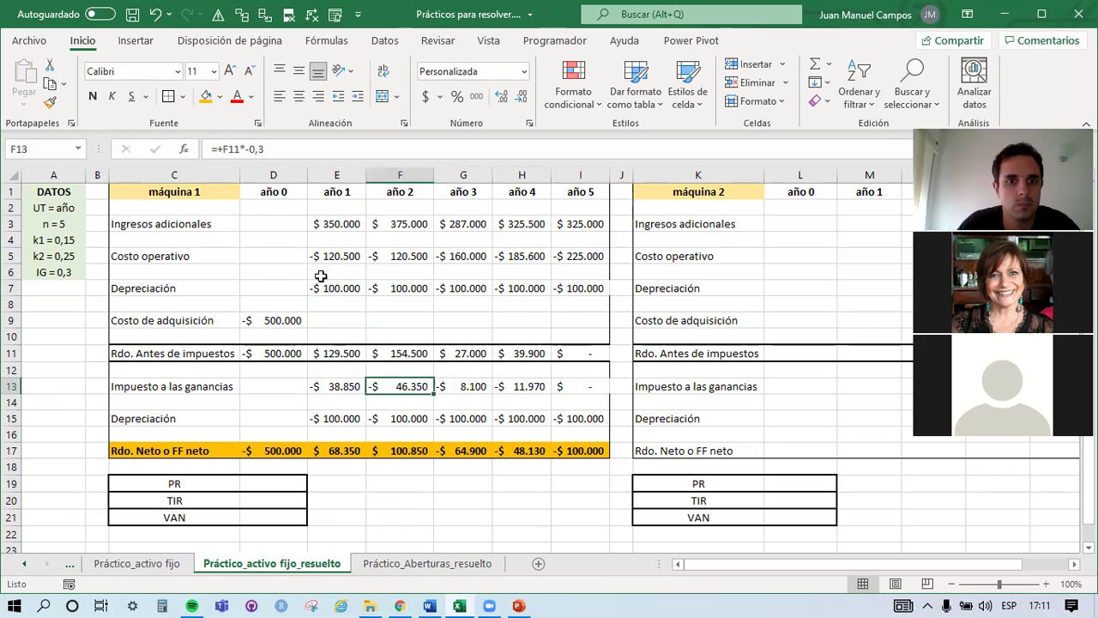
pyautogui.press('Down')
pyautogui.press('Down')
pyautogui.press('F2')
pyautogui.press('Left')
pyautogui.press('Left')
pyautogui.write('-')
pyautogui.hotkey('ctrl', 'Return')
# Copy the sign-reversing Depreciación formula from E15 into años 2 to 5, F15:I15.
pyautogui.hotkey('ctrl', 'c')
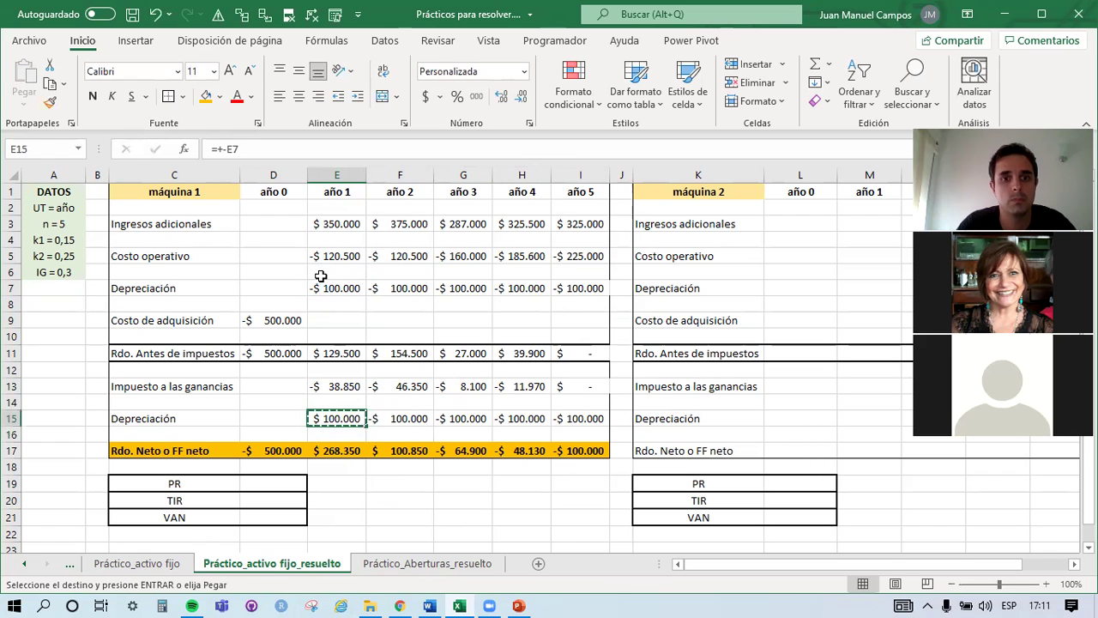
pyautogui.hotkey('shift', 'Right')
pyautogui.hotkey('shift', 'Right')
pyautogui.hotkey('shift', 'Right')
pyautogui.hotkey('shift', 'Right')
pyautogui.hotkey('ctrl', 'v')
pyautogui.press('Escape')
# Replace the año 1 Rdo. Neto o FF neto formula in E17 with =SUMA(E11:E16).
pyautogui.press('Left')
pyautogui.press('Down')
pyautogui.press('Down')
pyautogui.press('Right')
pyautogui.write('=')
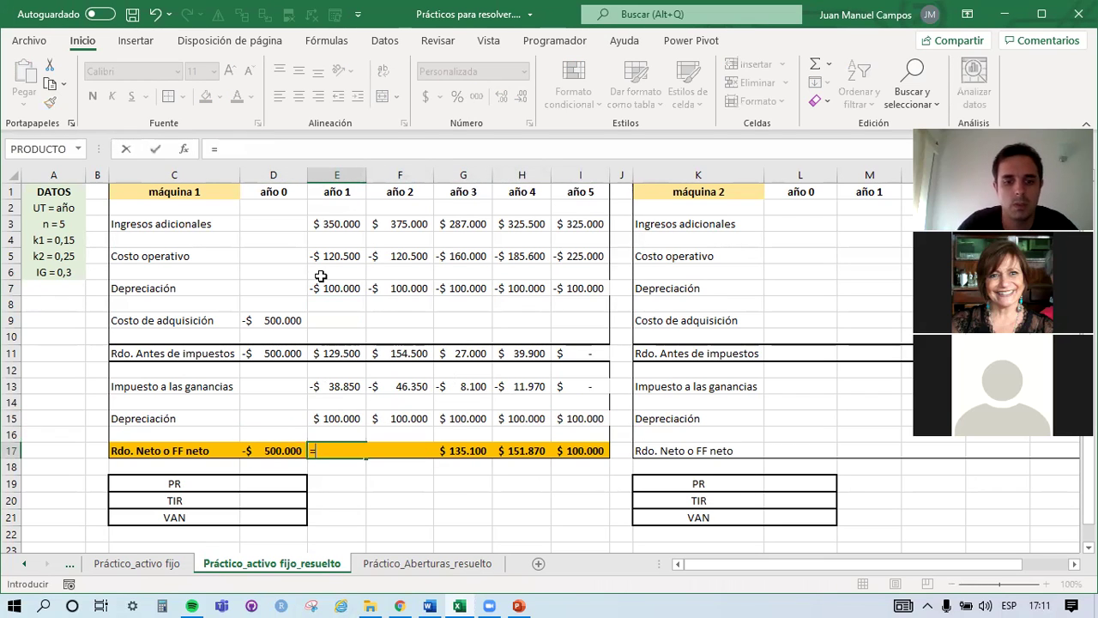
pyautogui.write('suma(')
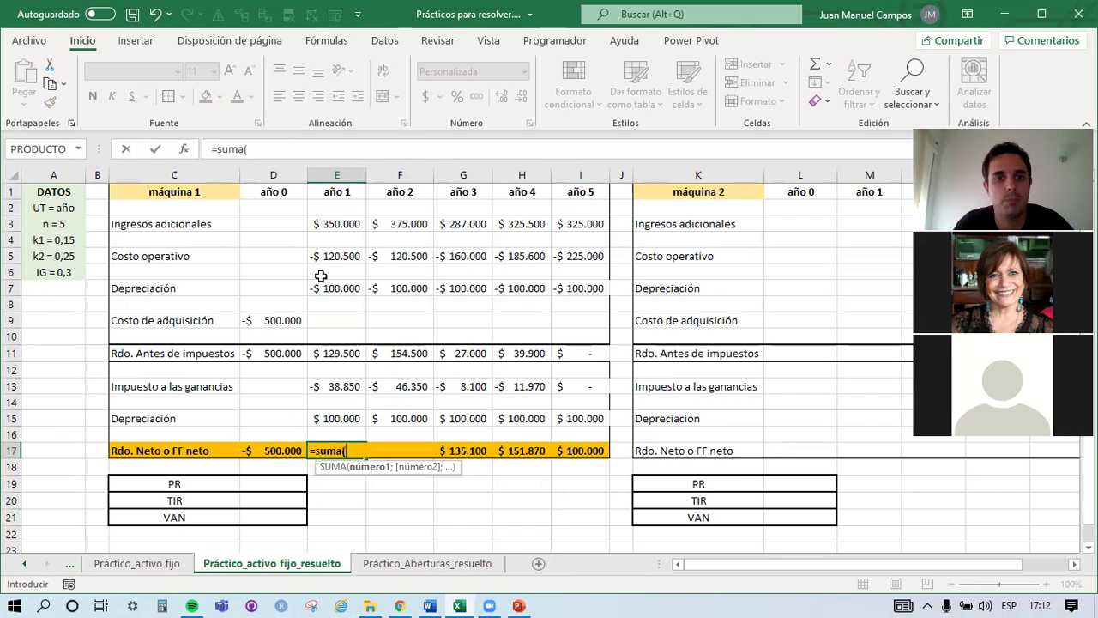
pyautogui.press('Up')
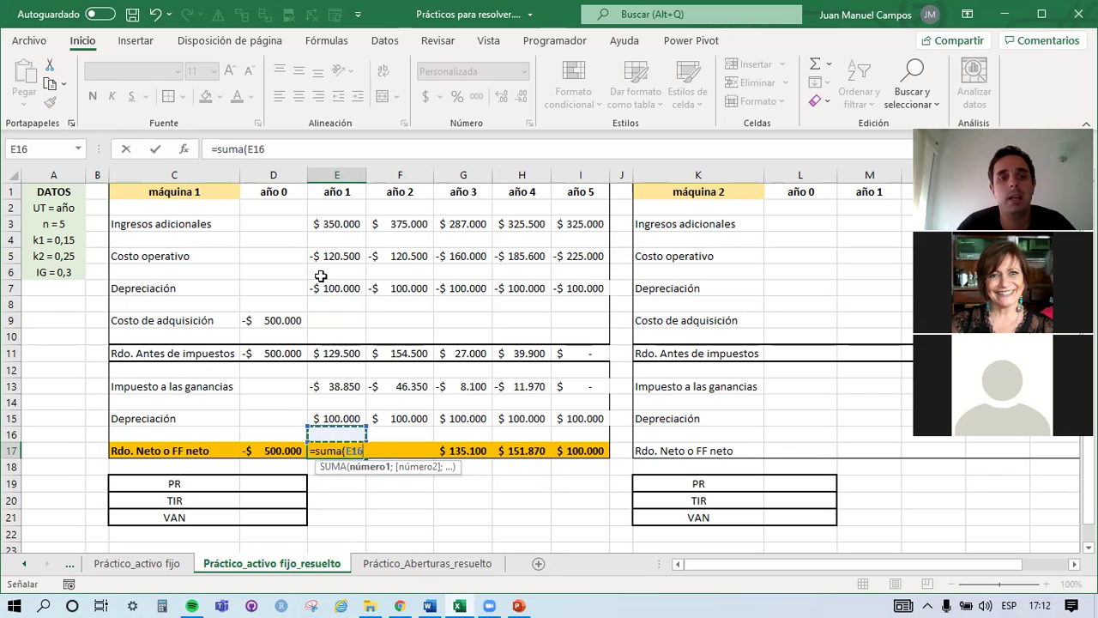
pyautogui.hotkey('shift', 'Up')
pyautogui.hotkey('shift', 'Up')
pyautogui.hotkey('shift', 'Up')
pyautogui.hotkey('shift', 'Up')
pyautogui.hotkey('shift', 'Up')
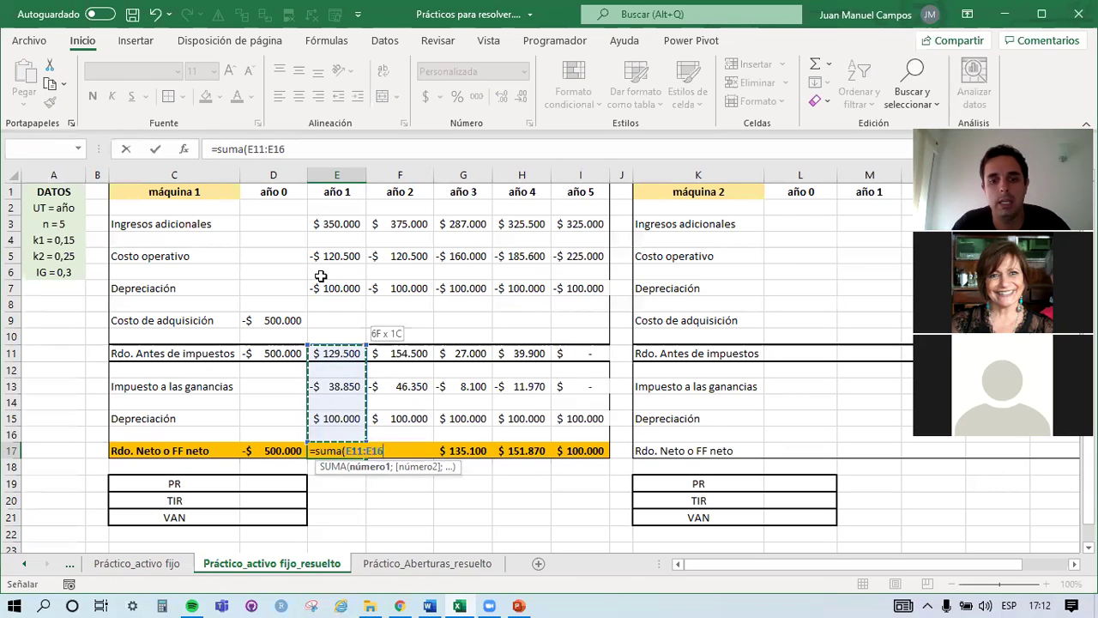
pyautogui.write(')')
pyautogui.press('Return')
# Copy the Rdo. Neto o FF neto sum formula from E17 into años 2 to 5, F17:I17.
pyautogui.press('Up')
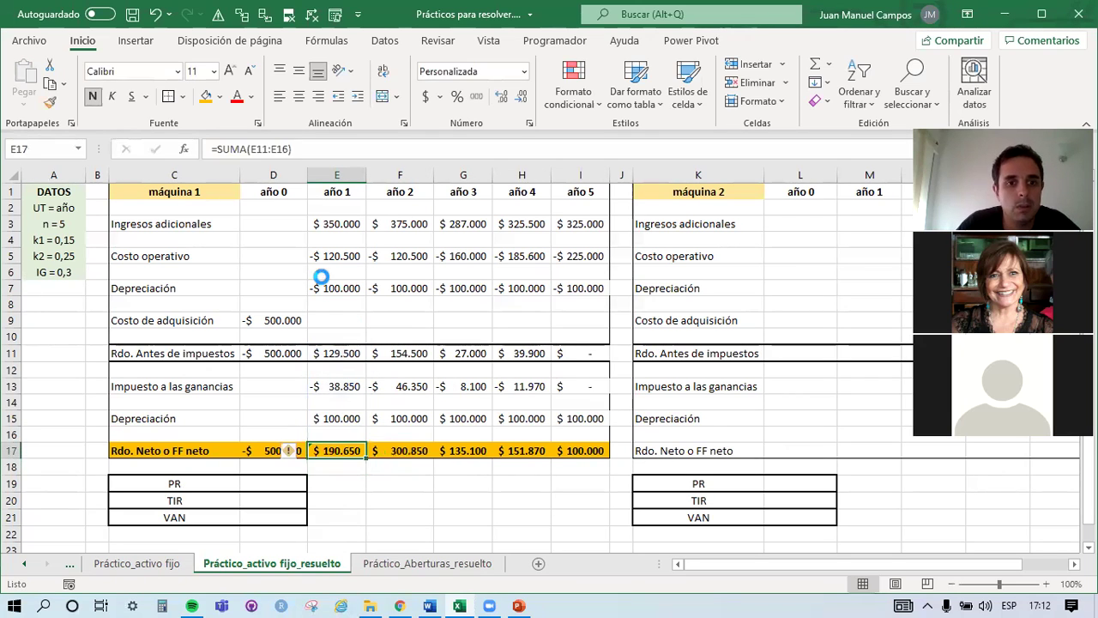
pyautogui.hotkey('ctrl', 'c')
pyautogui.hotkey('shift', 'Right')
pyautogui.hotkey('shift', 'Right')
pyautogui.hotkey('shift', 'Right')
pyautogui.hotkey('shift', 'Right')
pyautogui.hotkey('ctrl', 'v')
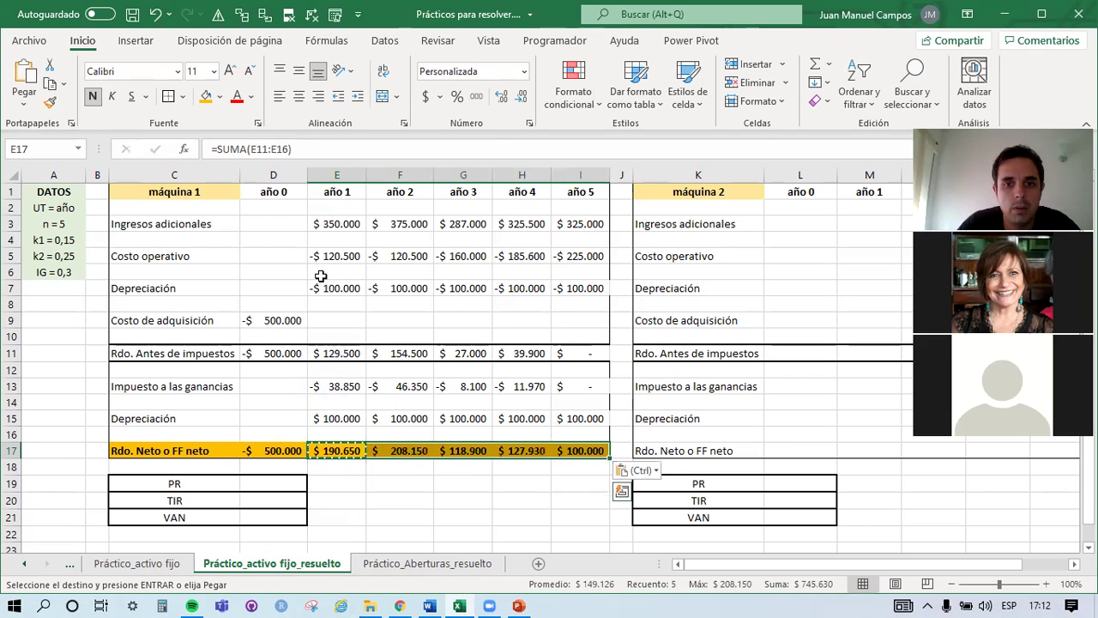
pyautogui.press('Escape')
# Review máquina 1's Rdo. Neto o FF neto formulas across años 0 to 5 in row 17.
pyautogui.press('Left')
pyautogui.press('Left')
pyautogui.press('Right')
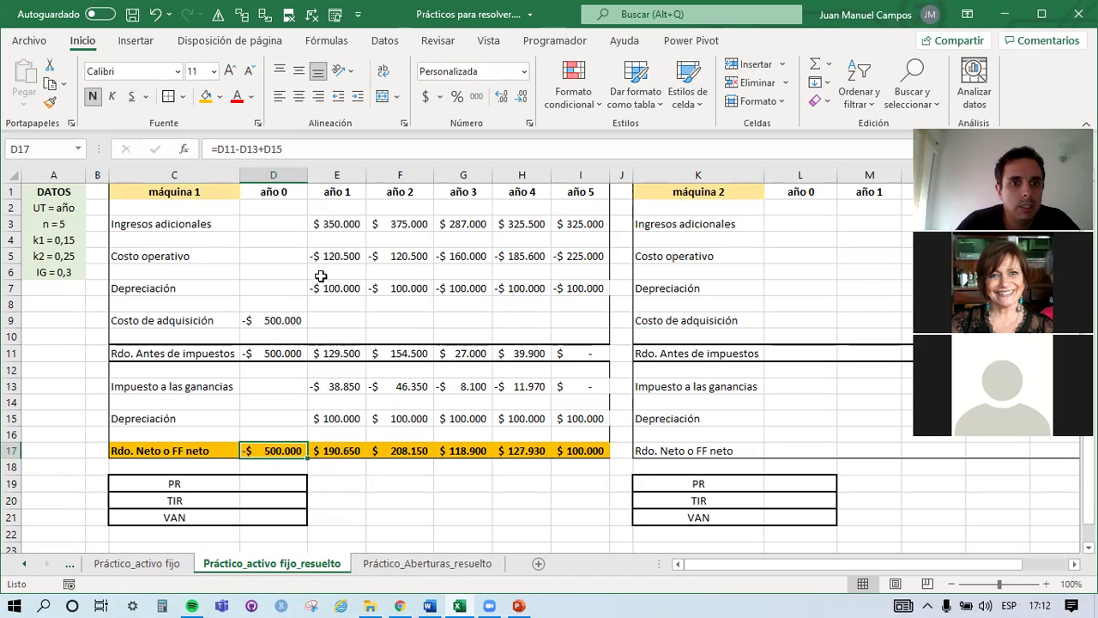
pyautogui.press('Down')
pyautogui.press('Down')
pyautogui.press('Right')
pyautogui.press('Up')
pyautogui.press('Up')
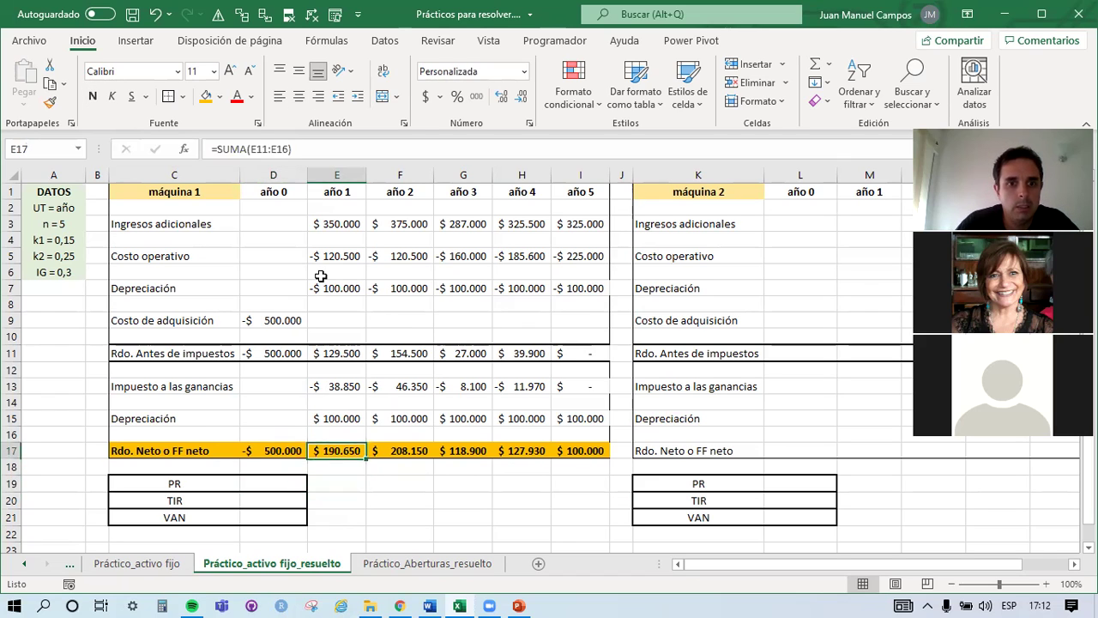
pyautogui.press('F2')
pyautogui.press('Escape')
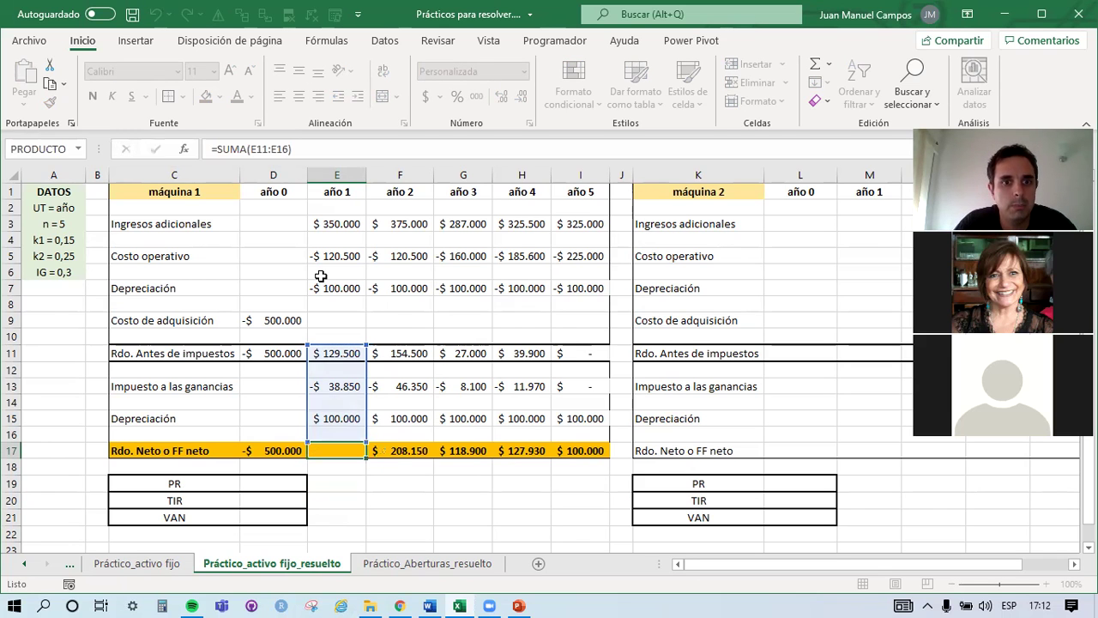
pyautogui.press('Left')
pyautogui.hotkey('ctrl', 'Right')
pyautogui.hotkey('ctrl', 'Right')
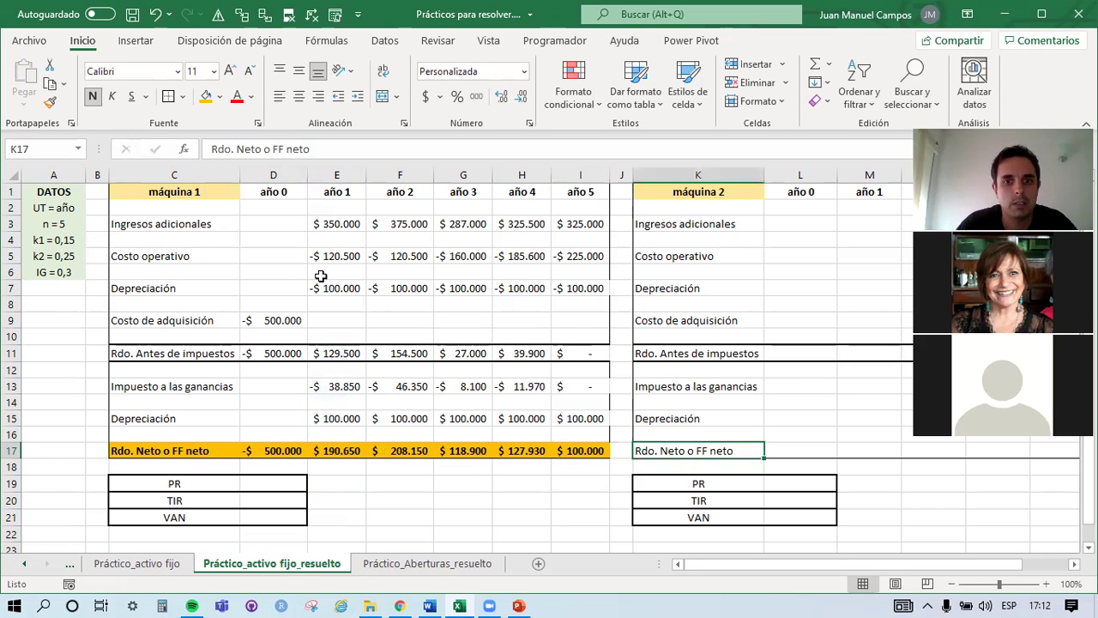
pyautogui.press('Right')
pyautogui.press('Left')
pyautogui.press('Left')
pyautogui.press('Left')
pyautogui.press('Home')
pyautogui.press('Right')
pyautogui.press('Right')
pyautogui.press('Right')
pyautogui.press('Right')
pyautogui.press('Right')
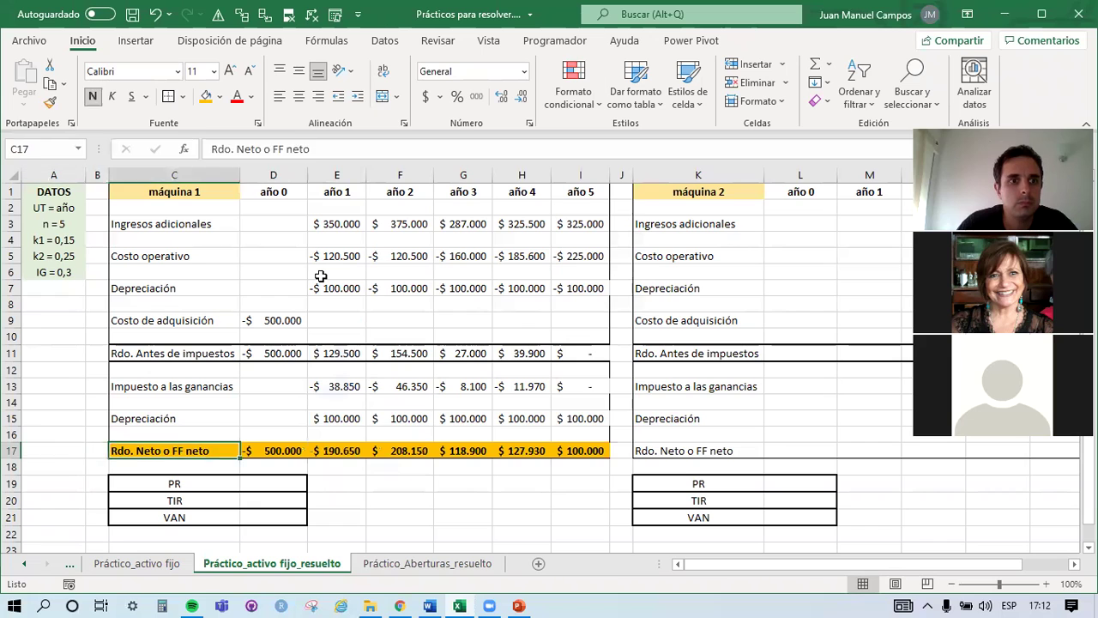
pyautogui.press('Right')
pyautogui.press('Right')
pyautogui.press('Right')
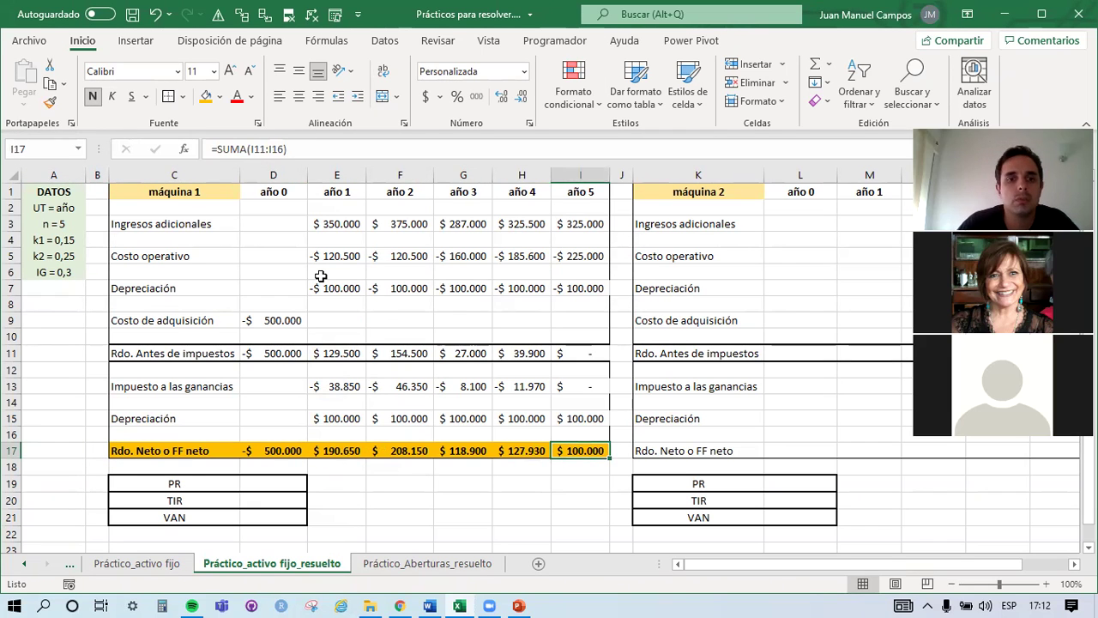
pyautogui.press('Home')
pyautogui.press('Right')
pyautogui.press('Right')
pyautogui.press('Right')
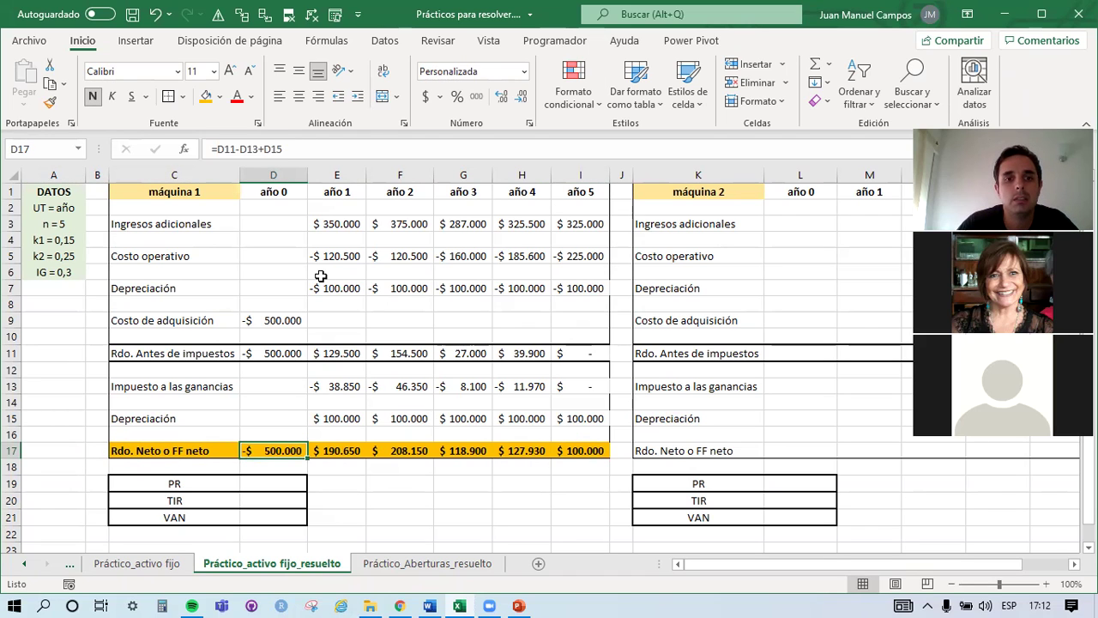
pyautogui.press('Up')
pyautogui.write('I')
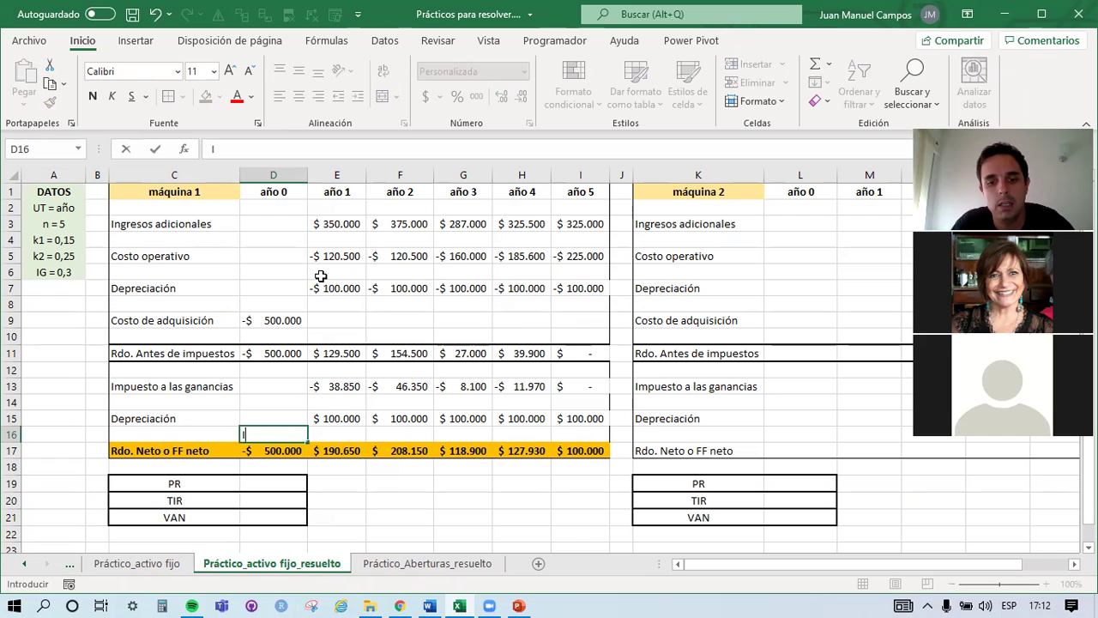
pyautogui.press('Return')
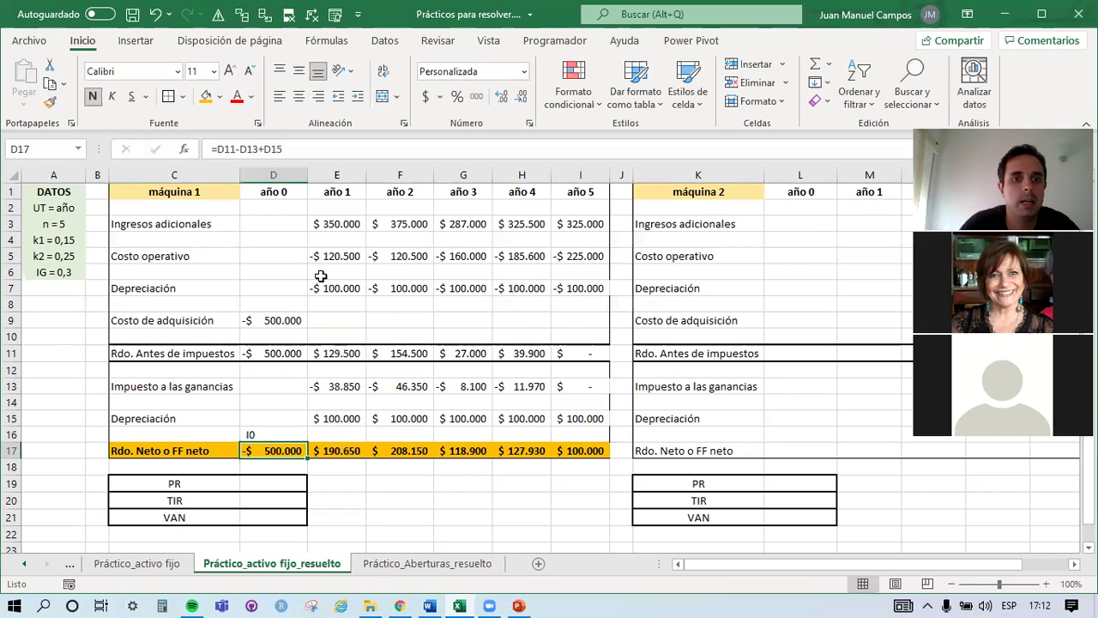
pyautogui.press('BackSpace')
pyautogui.hotkey('ctrl', 'Return')
pyautogui.press('Up')
pyautogui.press('Delete')
# Move máquina 1's PR, TIR and VAN results block from C19:D21 down one row to C20:D22.
pyautogui.press('Down')
pyautogui.press('Down')
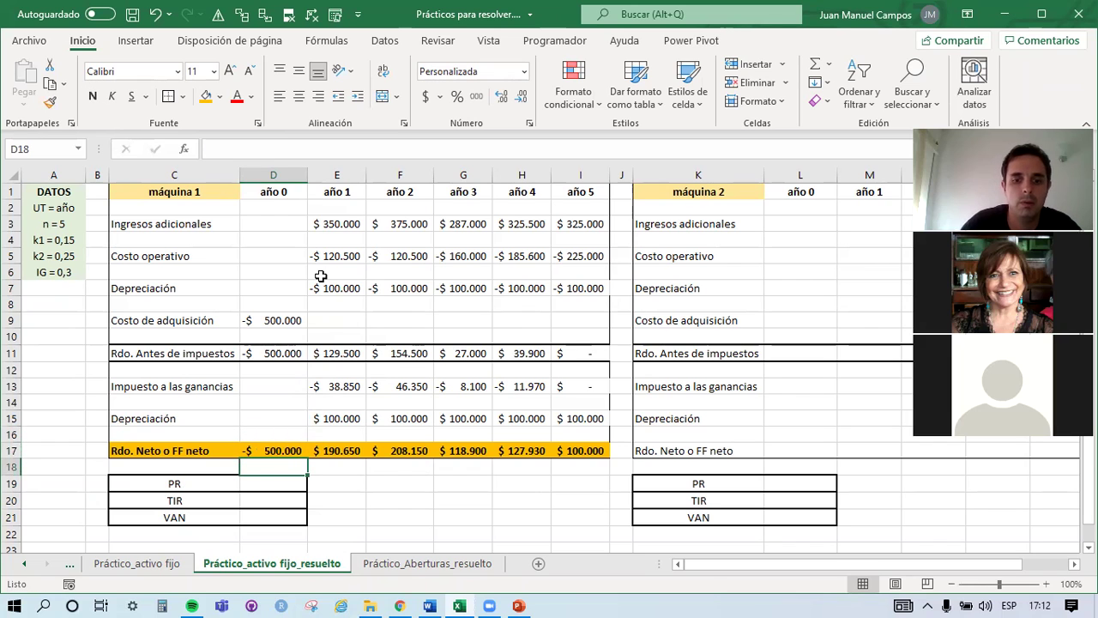
pyautogui.press('Left')
pyautogui.press('Down')
pyautogui.hotkey('shift', 'Right')
pyautogui.hotkey('shift', 'Down')
pyautogui.hotkey('shift', 'Down')
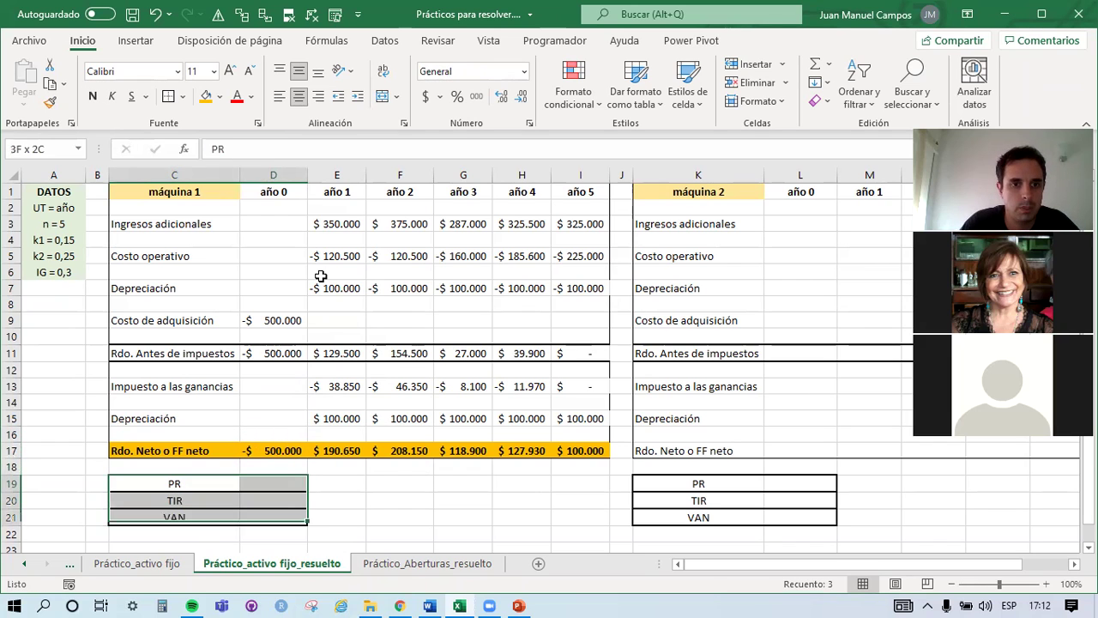
pyautogui.hotkey('ctrl', 'c')
pyautogui.press('Down')
pyautogui.hotkey('ctrl', 'v')
pyautogui.press('Up')
pyautogui.press('Up')
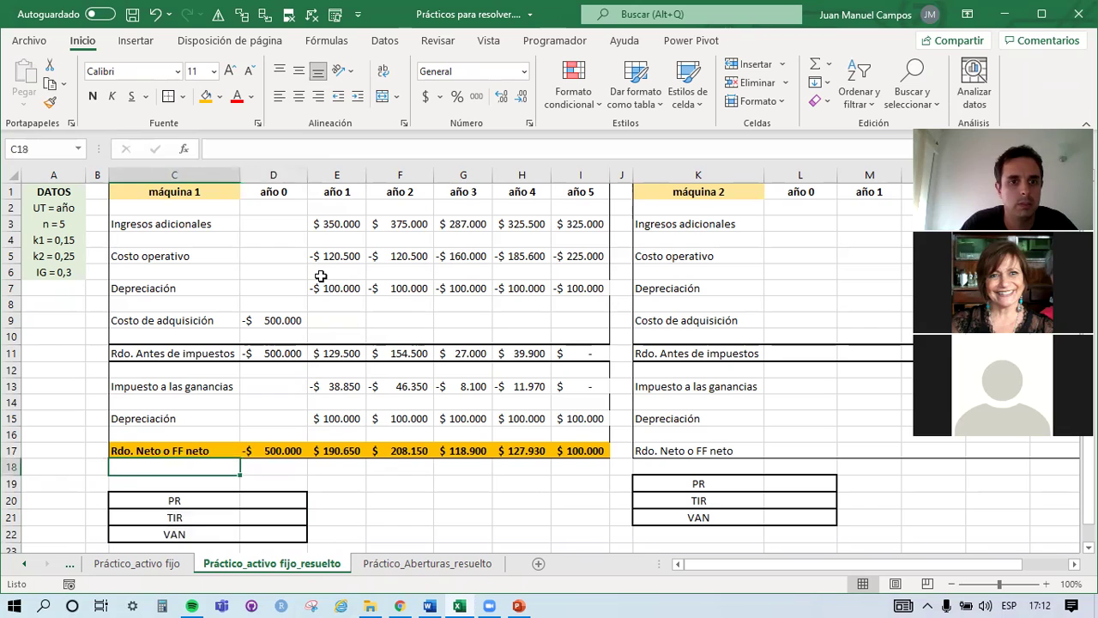
# Label máquina 1's net flows for años 0 to 2 as Io, F1 and F2 in D18:F18.
pyautogui.press('Right')
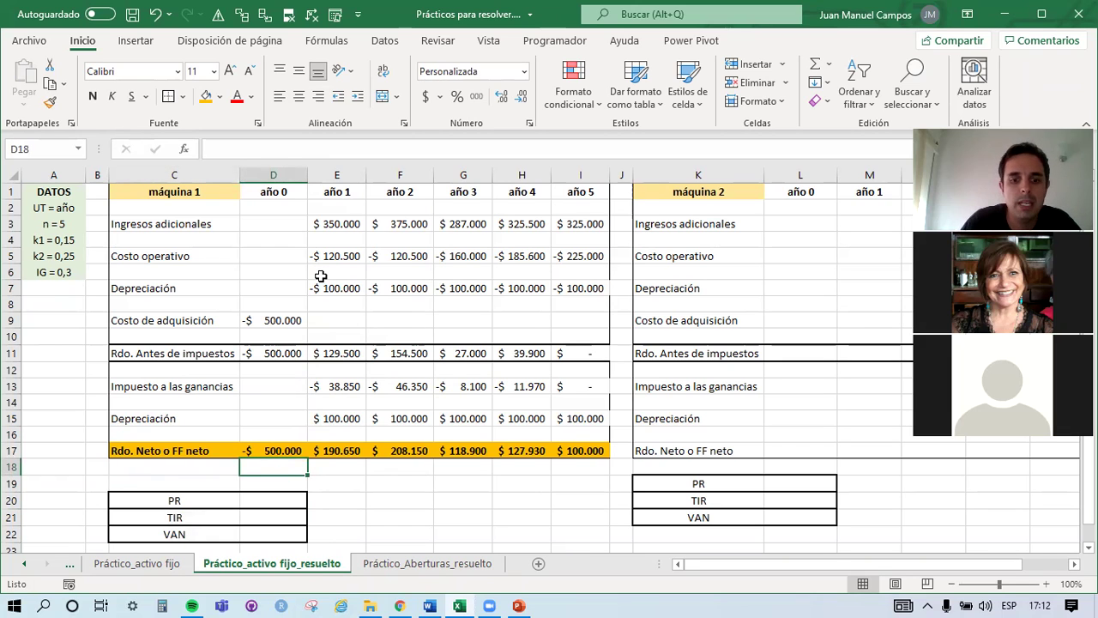
pyautogui.write('lo')
pyautogui.hotkey('ctrl', 'Return')
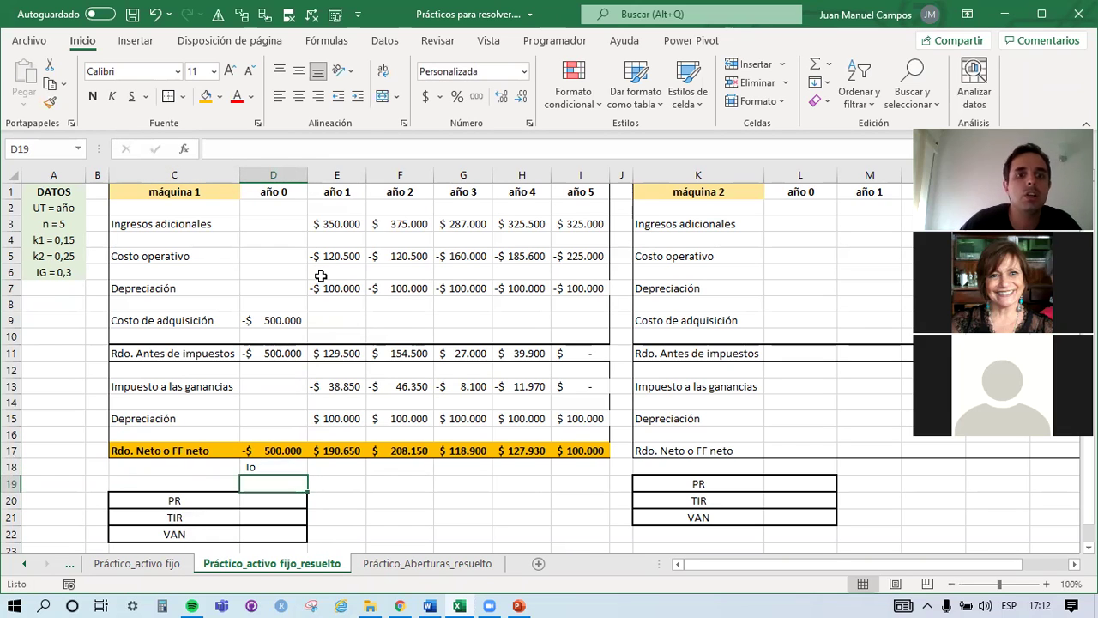
pyautogui.press('Right')
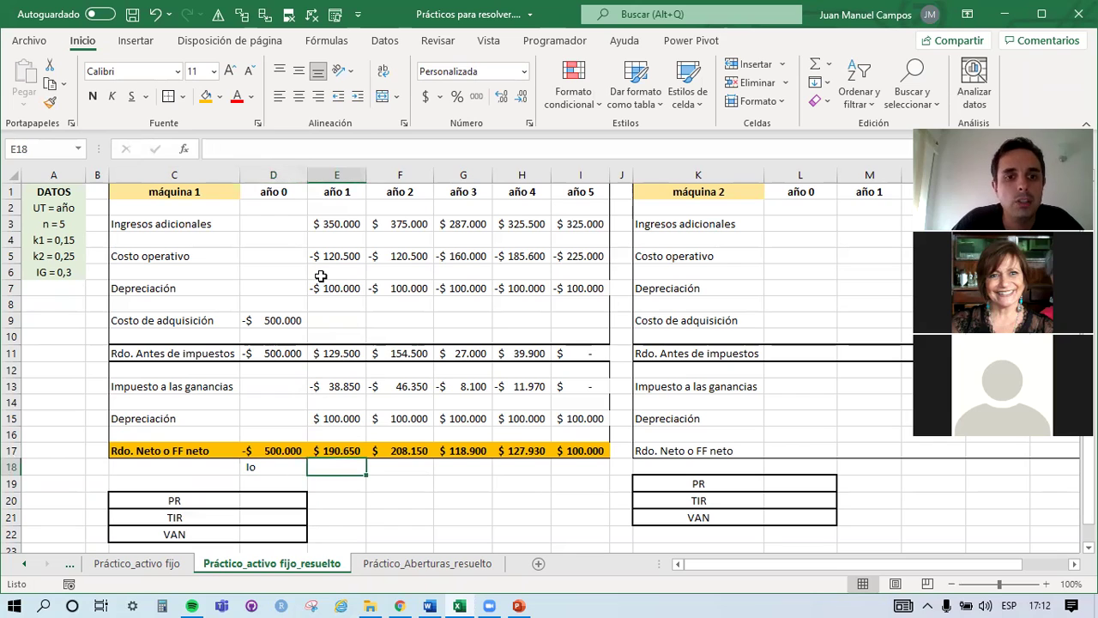
pyautogui.write('F')
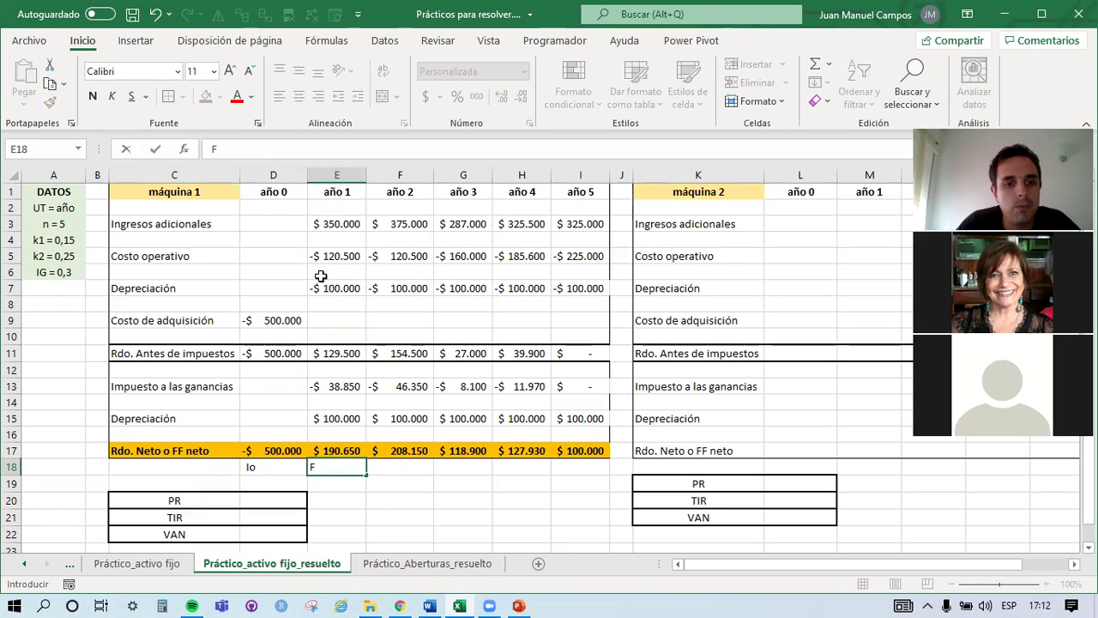
pyautogui.hotkey('ctrl', 'Return')
pyautogui.press('Right')
pyautogui.write('F2')
pyautogui.press('Return')
# Label máquina 1's net flows for años 3 to 5 as F3, F4 and F5 in G18:I18.
pyautogui.press('Up')
pyautogui.press('Right')
pyautogui.write('F3')
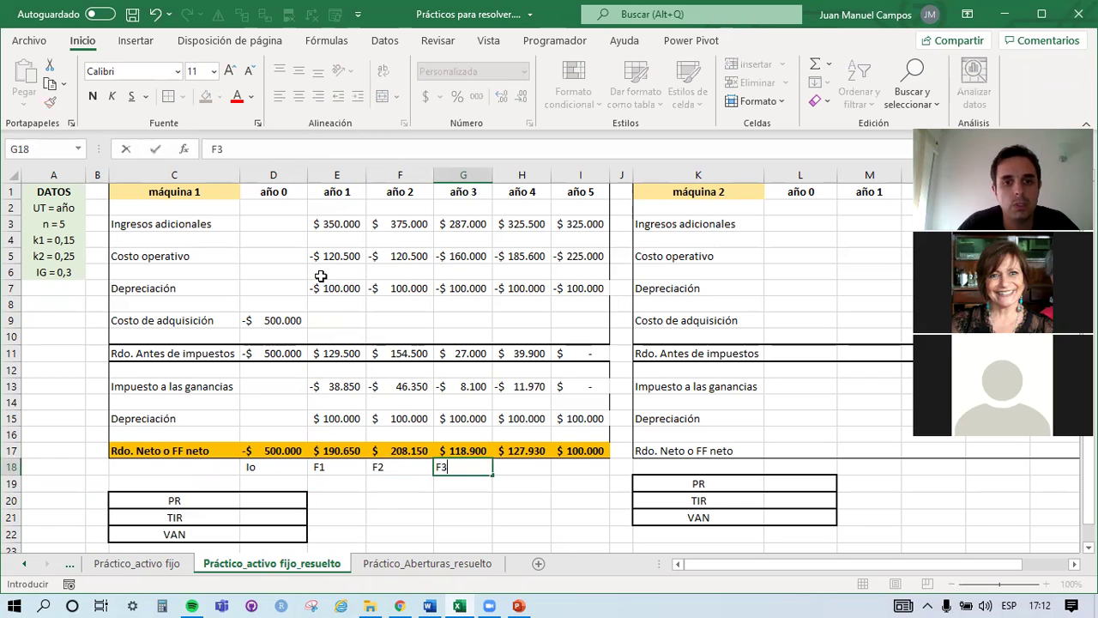
pyautogui.press('Return')
pyautogui.press('Up')
pyautogui.press('Right')
pyautogui.write('F4')
pyautogui.press('Return')
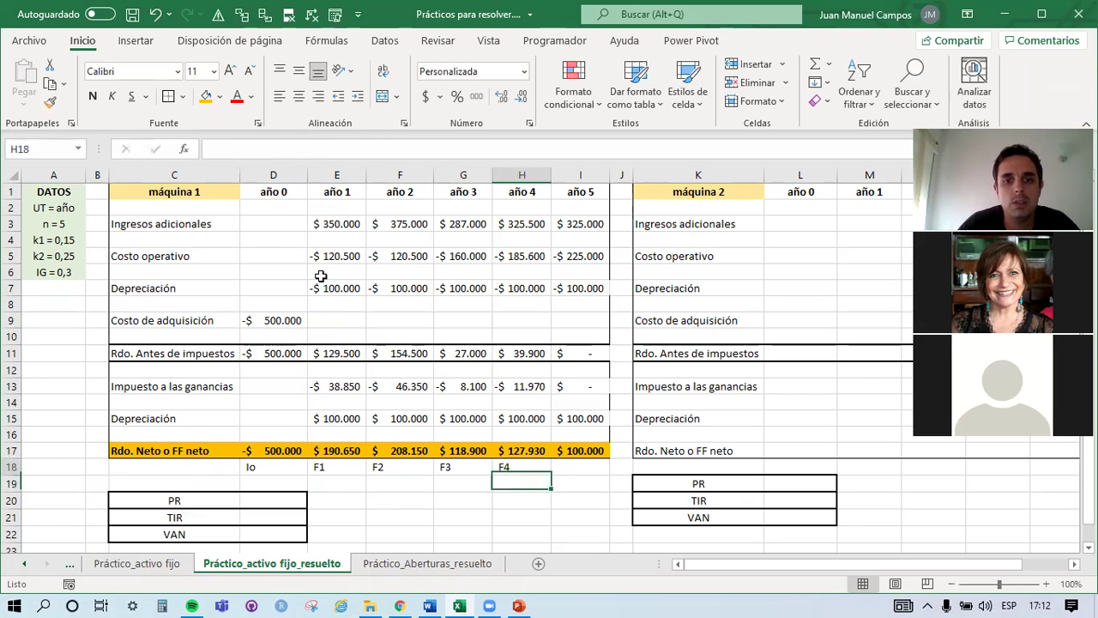
pyautogui.press('Up')
pyautogui.press('Right')
pyautogui.write('F5')
pyautogui.hotkey('ctrl', 'Return')
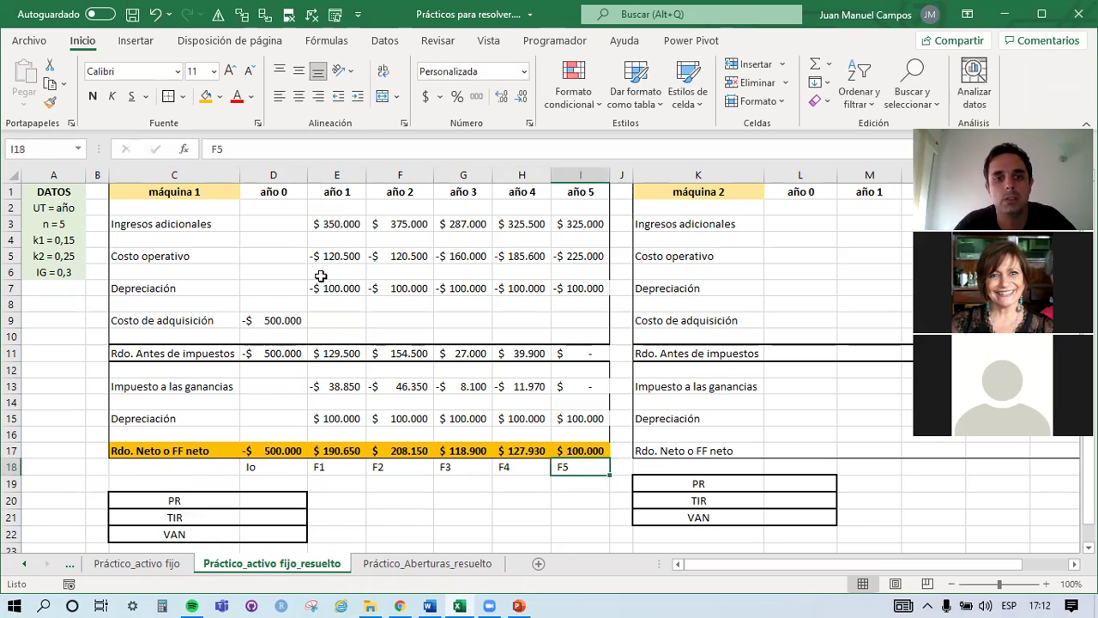
# Centre the Io to F5 flow labels in D18:I18.
pyautogui.hotkey('shift', 'Left')
pyautogui.hotkey('shift', 'Left')
pyautogui.hotkey('shift', 'Left')
pyautogui.hotkey('shift', 'Left')
pyautogui.hotkey('shift', 'Left')
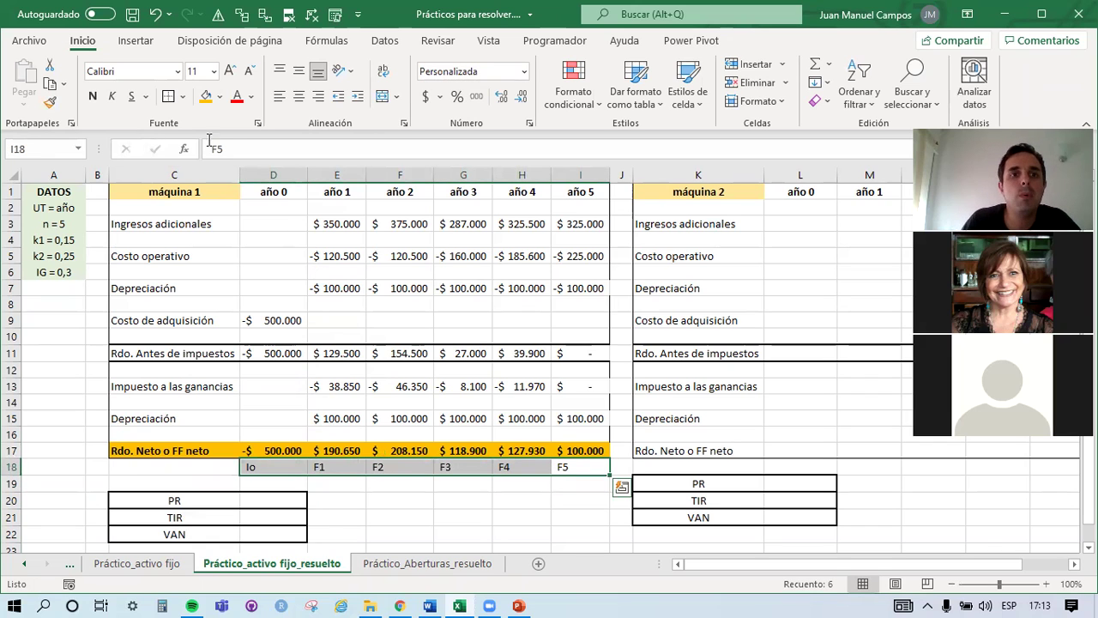
pyautogui.click(299, 96)
pyautogui.click(451, 506)
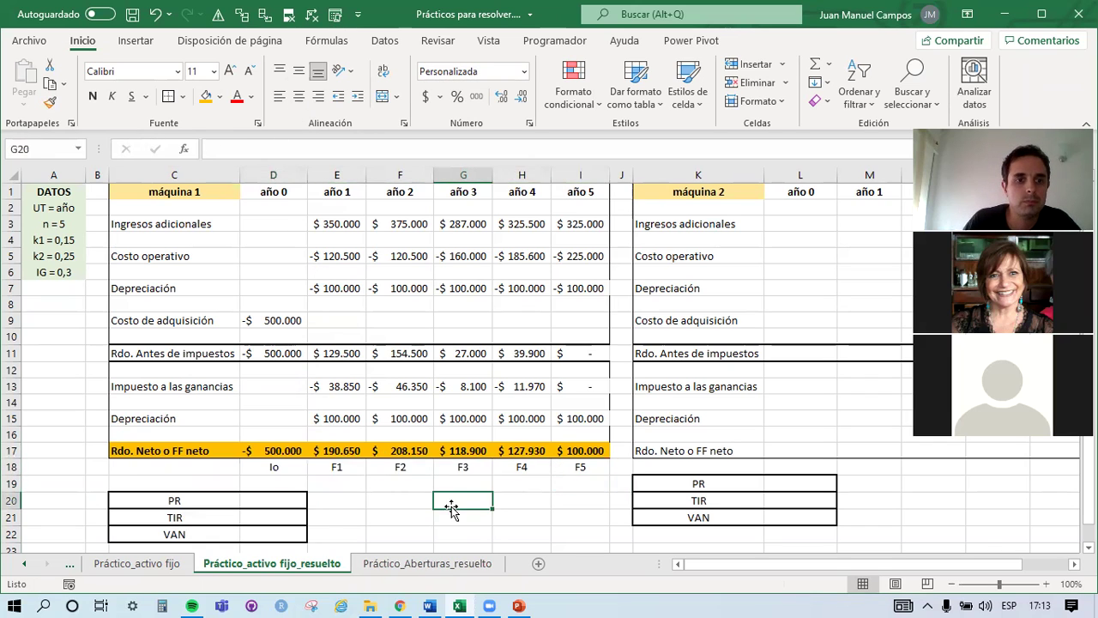
# Fill máquina 1's VAN label cell C22 with light green.
pyautogui.moveTo(216, 534)
pyautogui.mouseDown()
pyautogui.moveTo(266, 532)
pyautogui.moveTo(236, 530)
pyautogui.mouseUp()
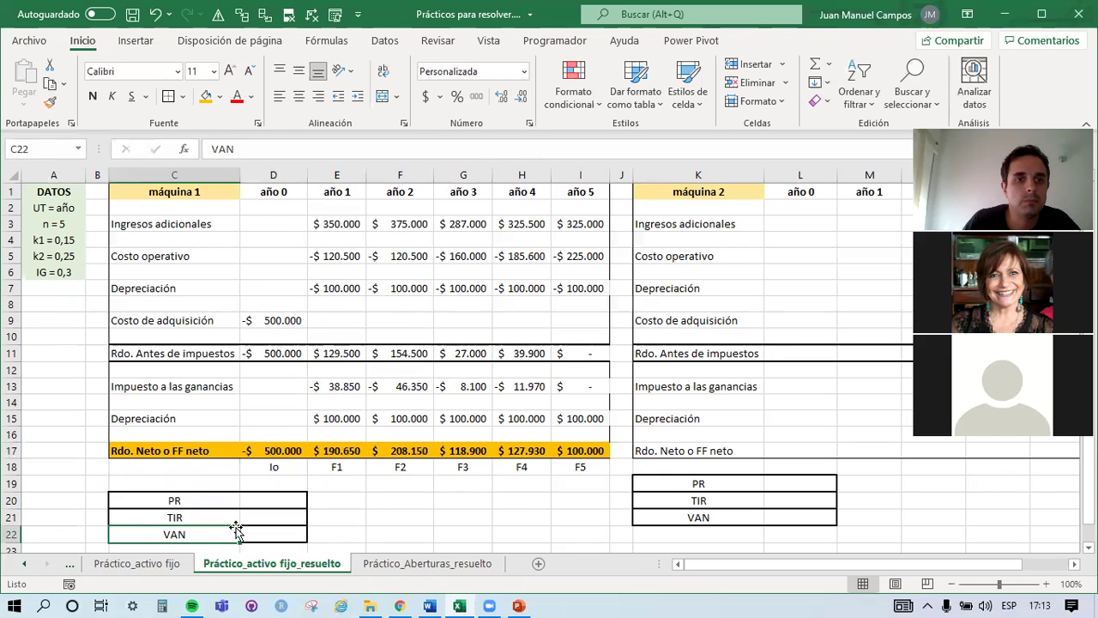
pyautogui.click(220, 96)
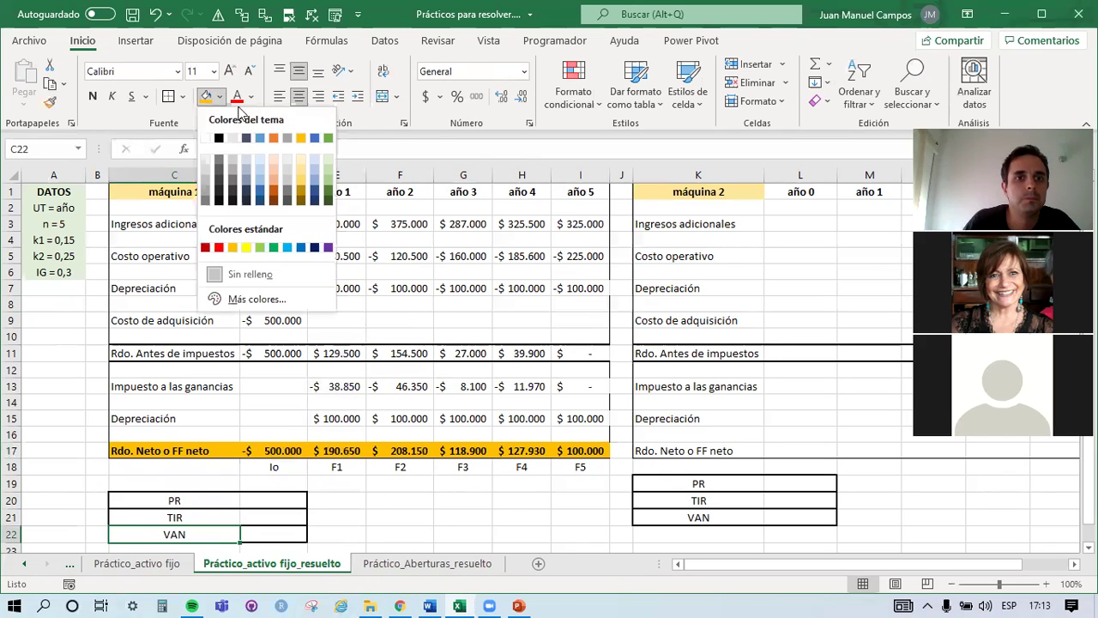
pyautogui.click(328, 168)
pyautogui.click(442, 467)
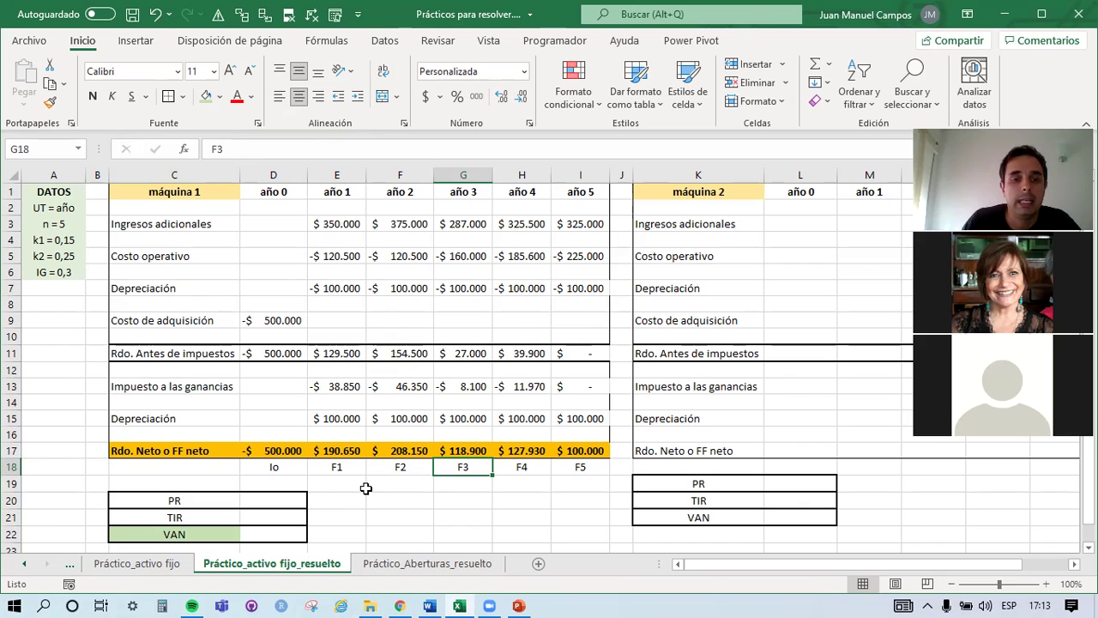
pyautogui.scroll(-2, 364, 480)
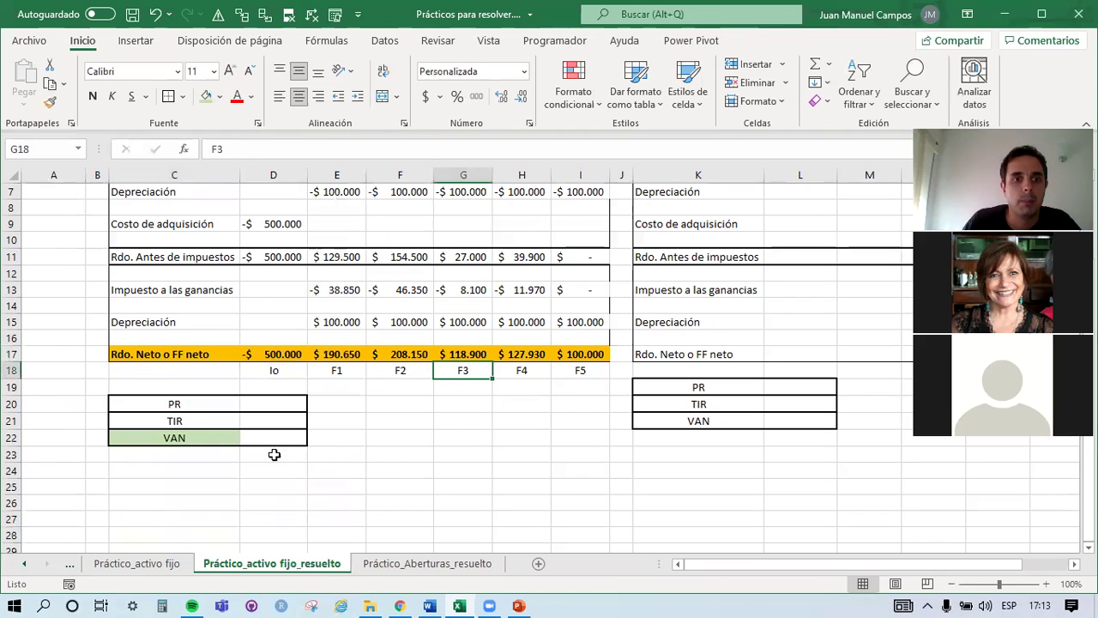
pyautogui.moveTo(335, 370); pyautogui.dragTo(580, 380)
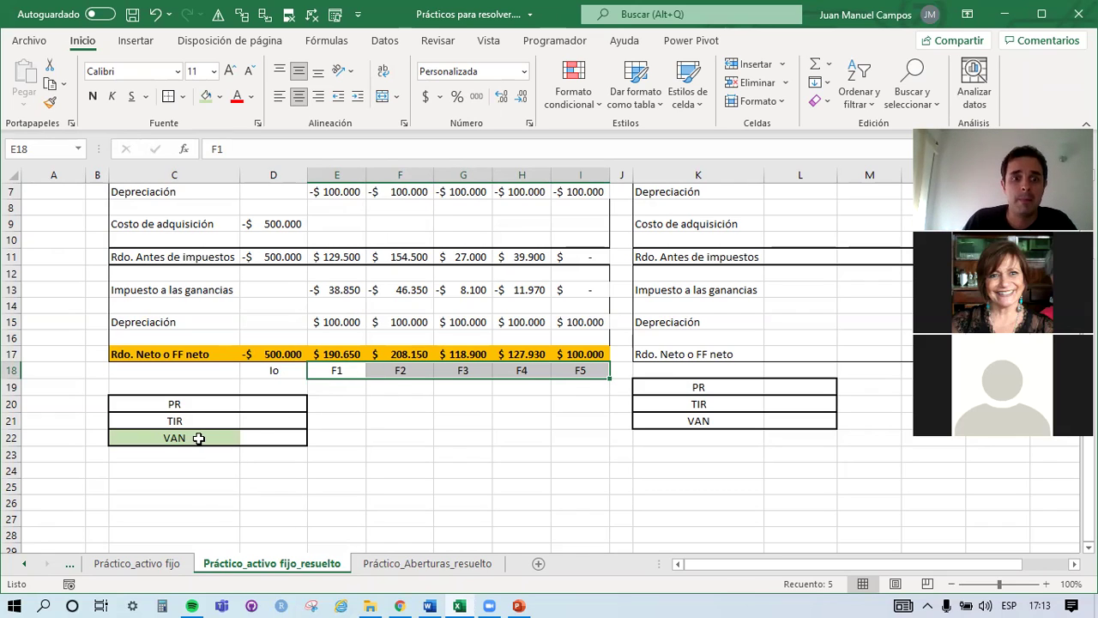
pyautogui.click(262, 481)
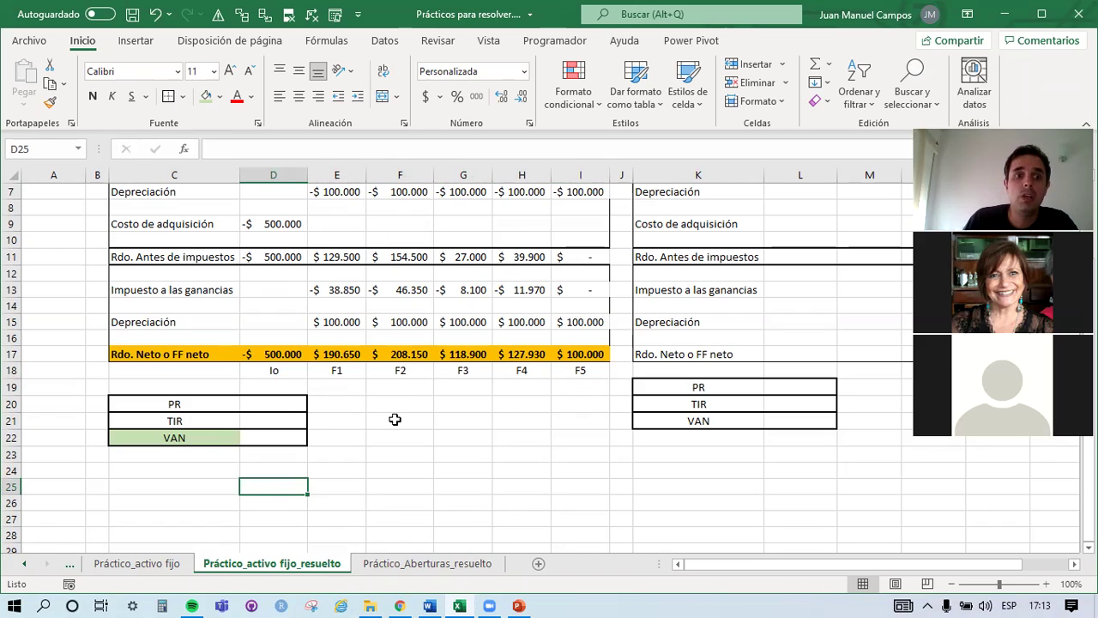
pyautogui.click(278, 441)
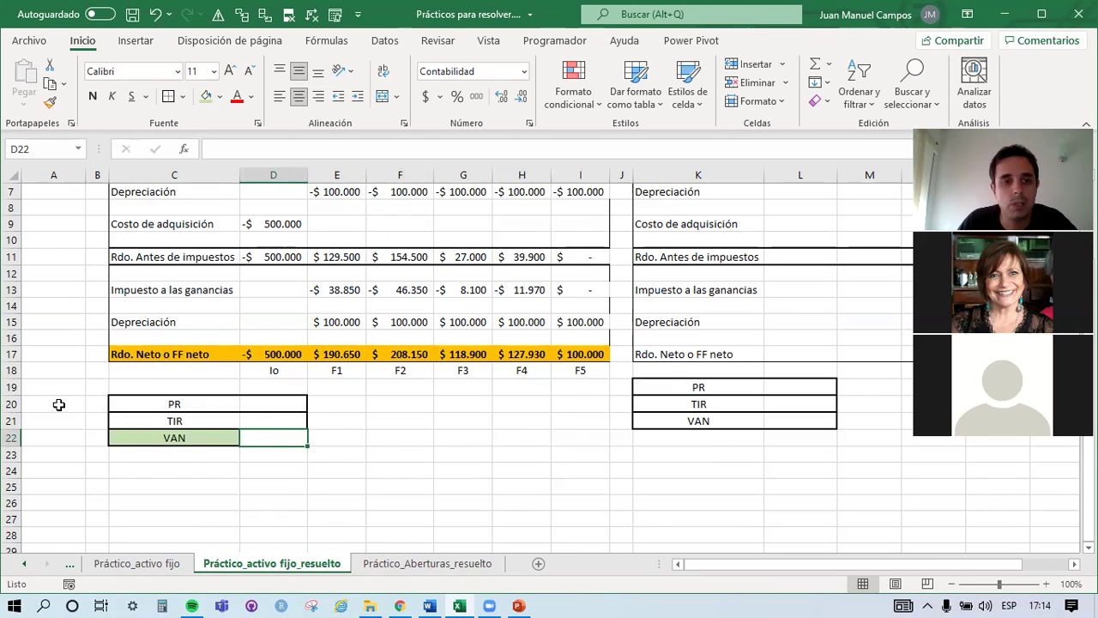
# Start the general VAN formula as text in D25 with VAN = -Io + and insert the ∑ symbol.
pyautogui.click(268, 486)
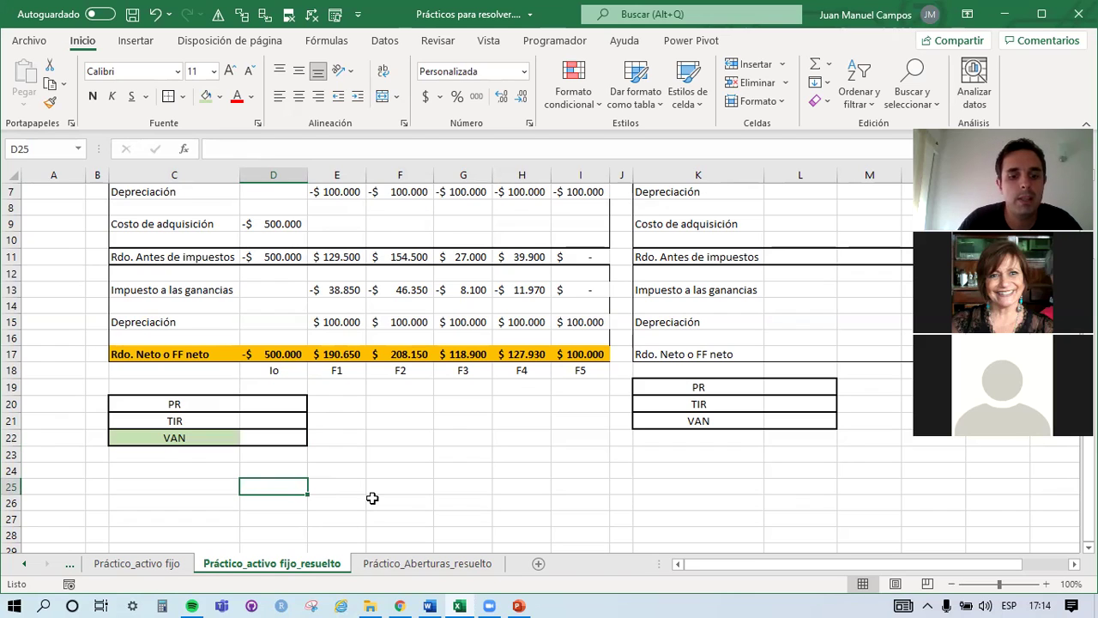
pyautogui.write('VAN = -Io +')
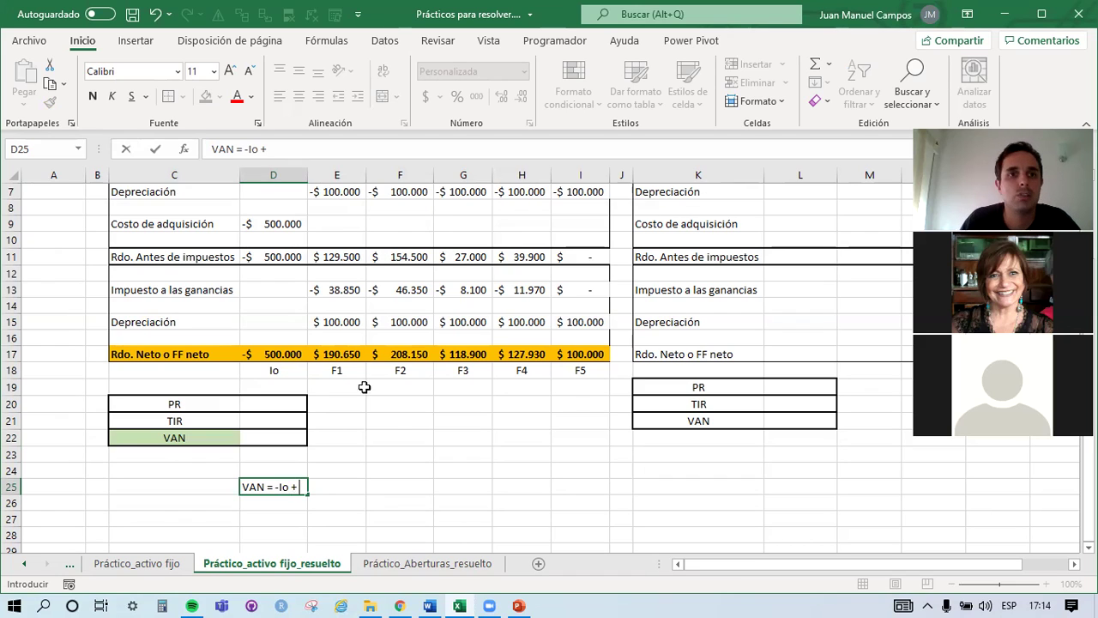
pyautogui.click(134, 41)
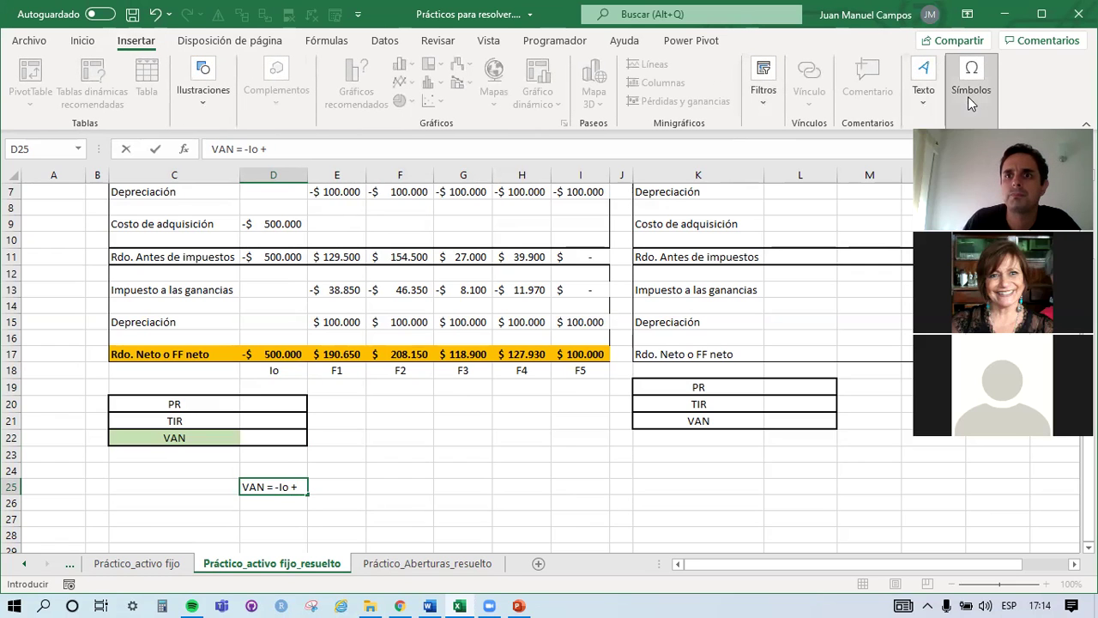
pyautogui.click(971, 78)
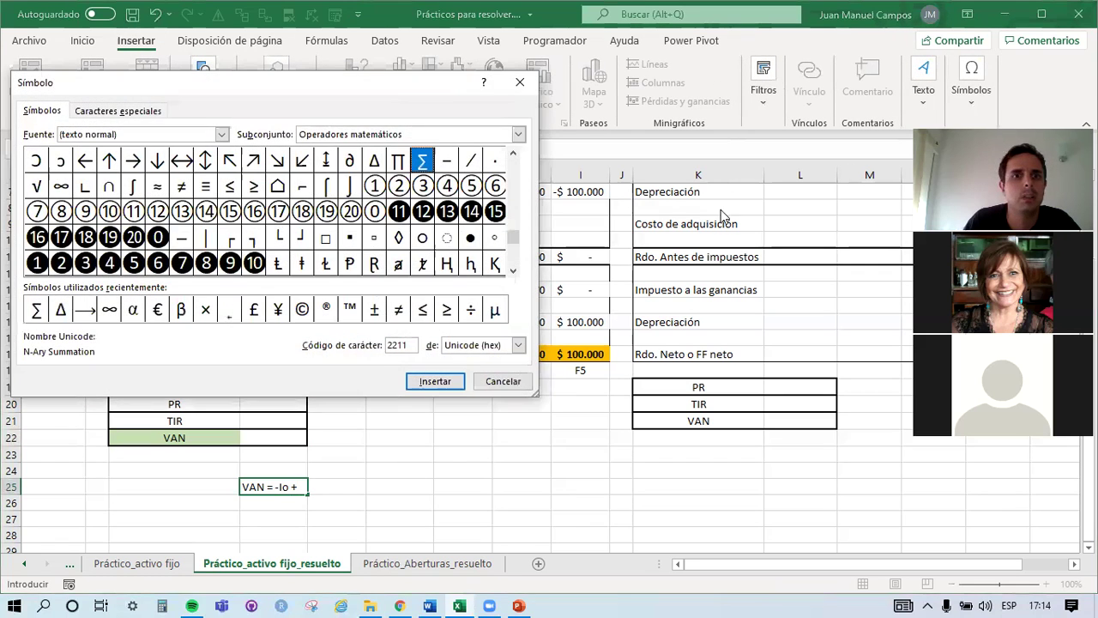
pyautogui.click(444, 384)
pyautogui.click(497, 386)
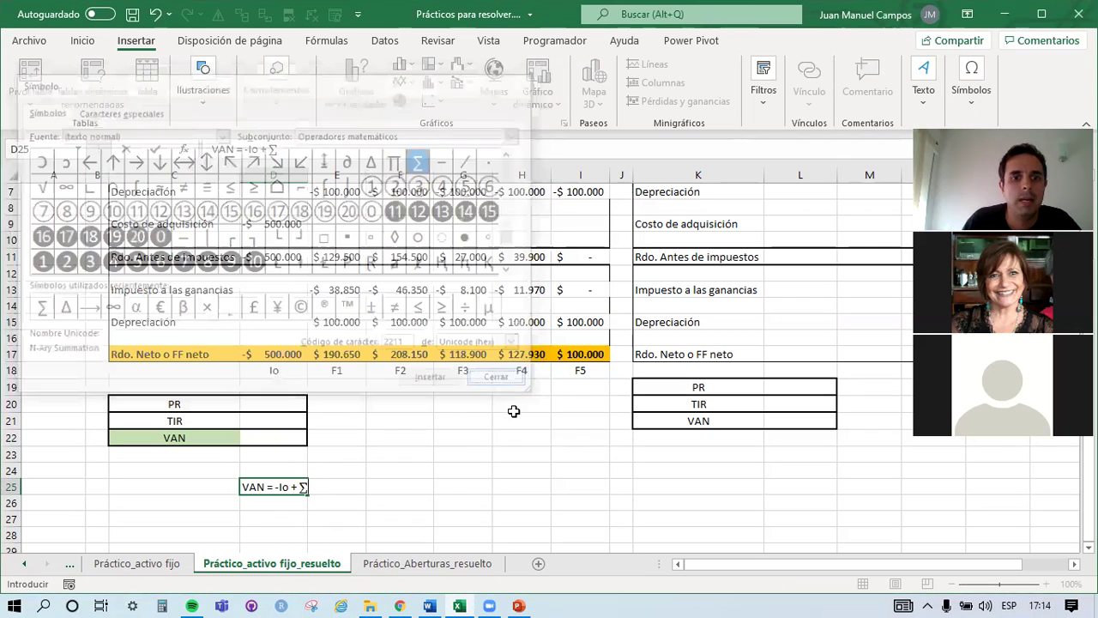
# Complete the general VAN formula text in D25 by adding FFt/(1+k)^t after the ∑ symbol.
pyautogui.write('FF')
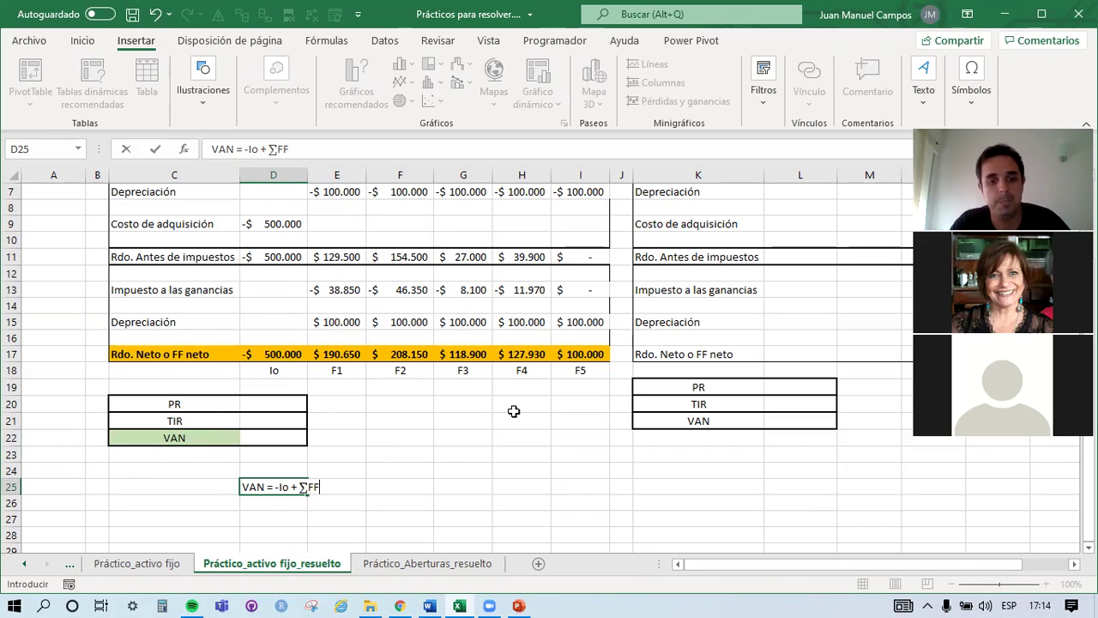
pyautogui.write('t/')
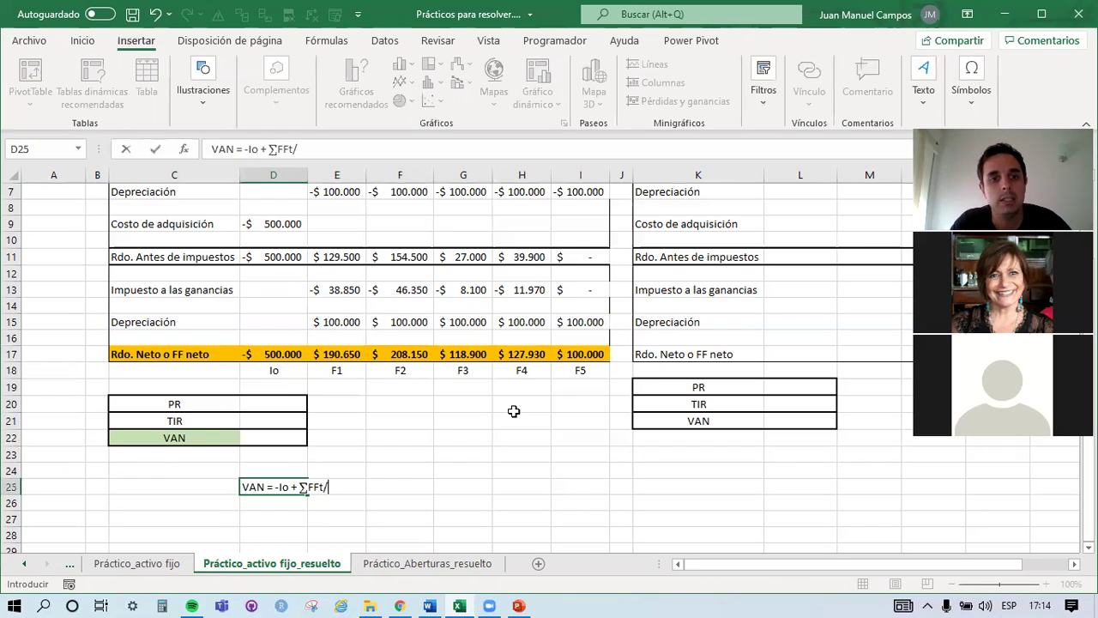
pyautogui.write('(1+ñ')
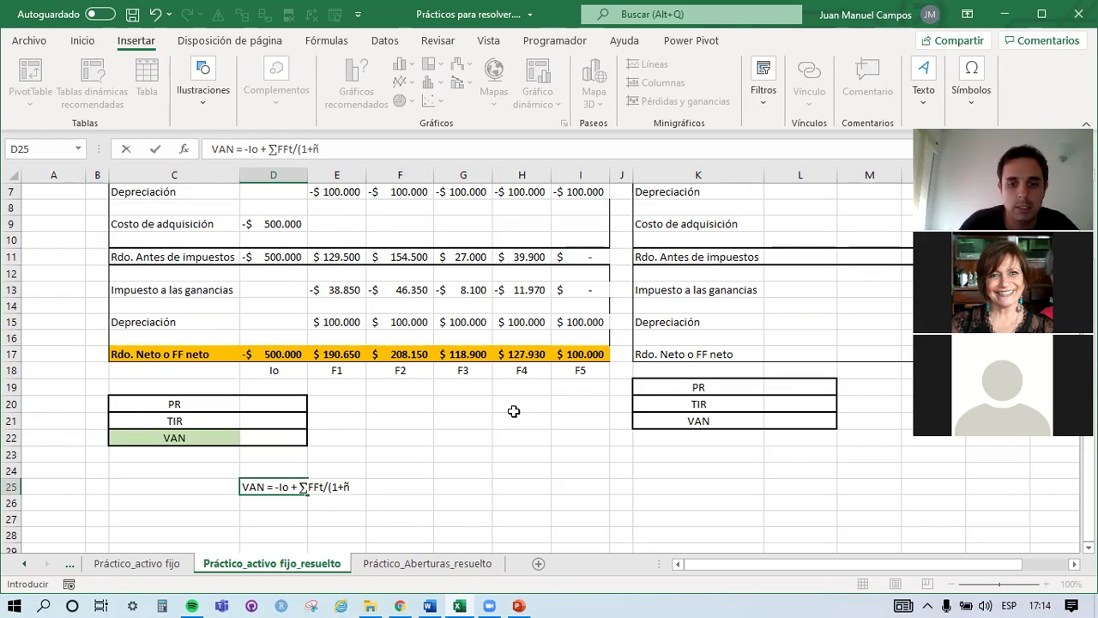
pyautogui.press('BackSpace')
pyautogui.write('k')
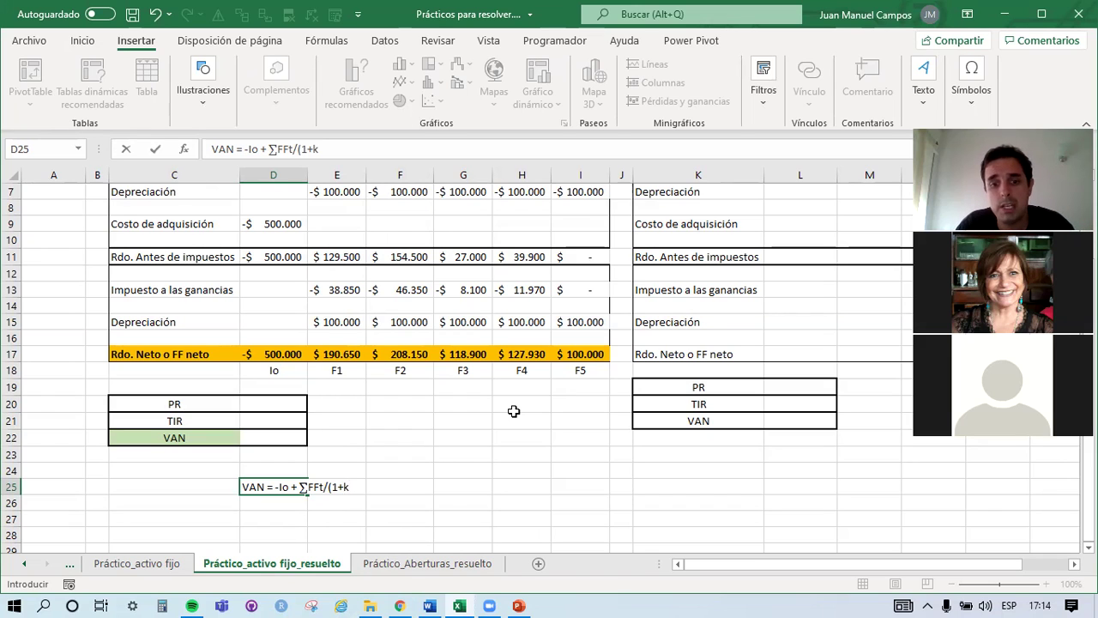
pyautogui.write(')^t')
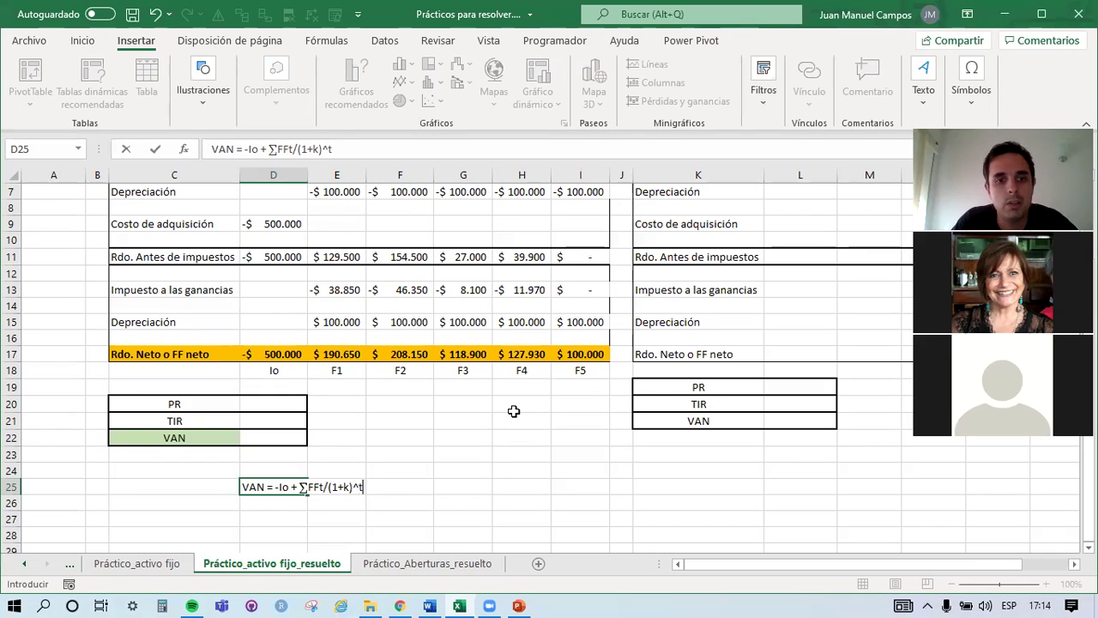
pyautogui.press('Return')
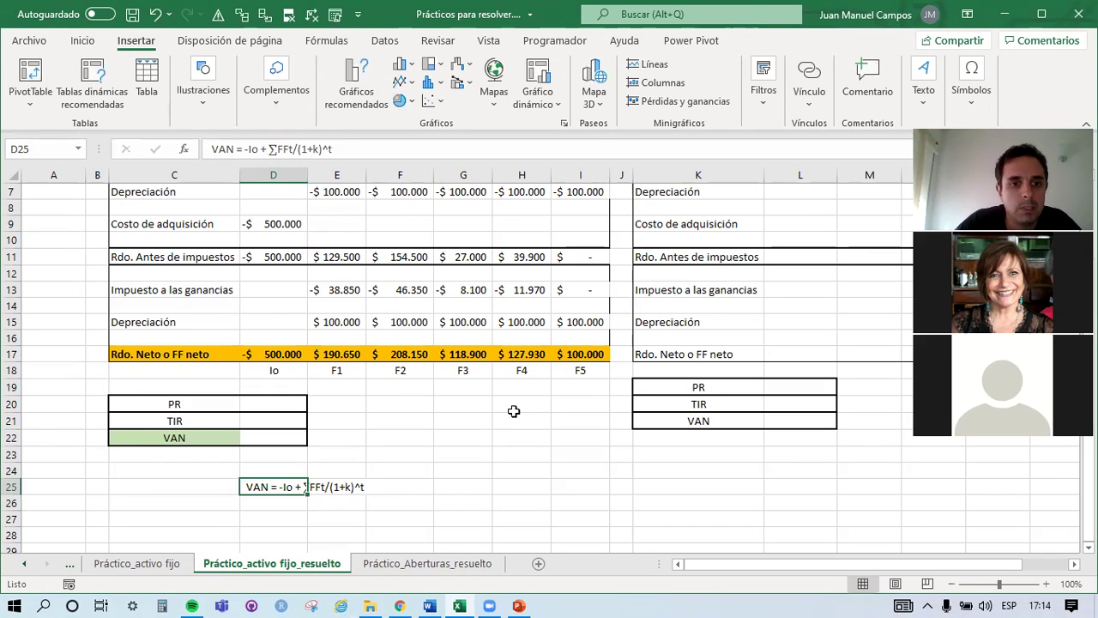
# Begin the expanded VAN formula text in D26, keeping only VAN = -Io + from the autocompleted entry.
pyautogui.write('VAN =')
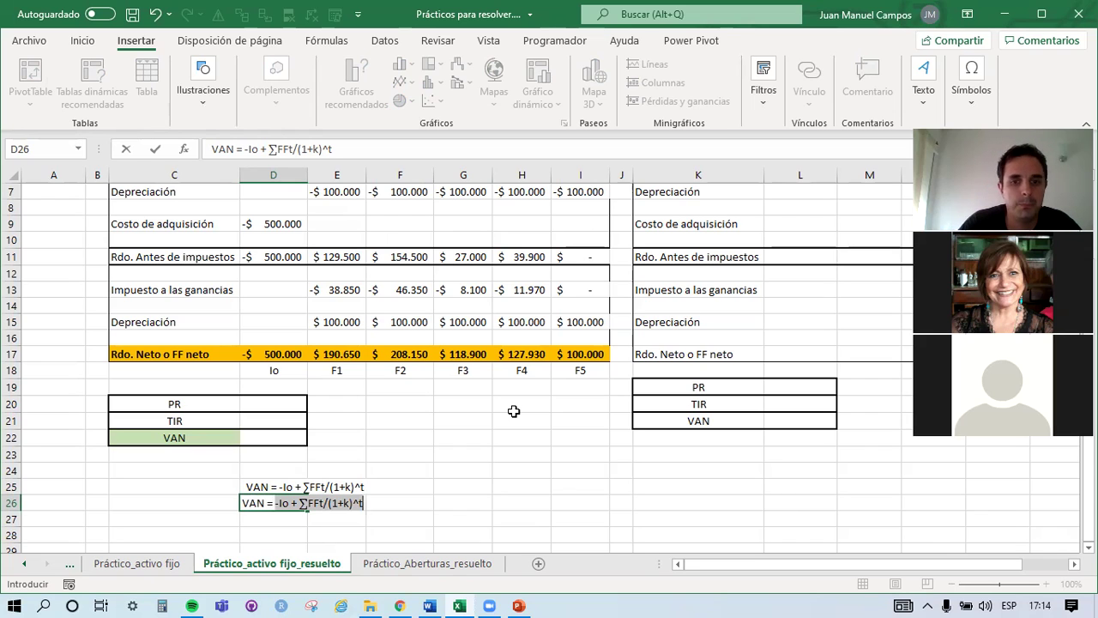
pyautogui.hotkey('shift', 'Right')
pyautogui.hotkey('shift', 'Right')
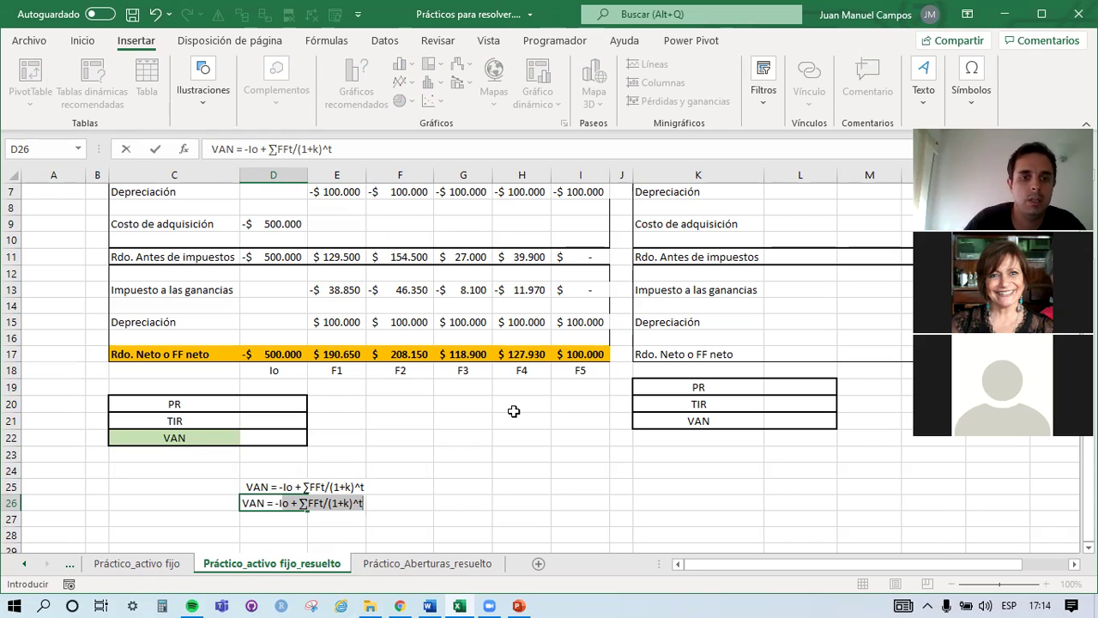
pyautogui.hotkey('shift', 'Right')
pyautogui.hotkey('shift', 'Right')
pyautogui.hotkey('shift', 'Right')
pyautogui.hotkey('shift', 'Right')
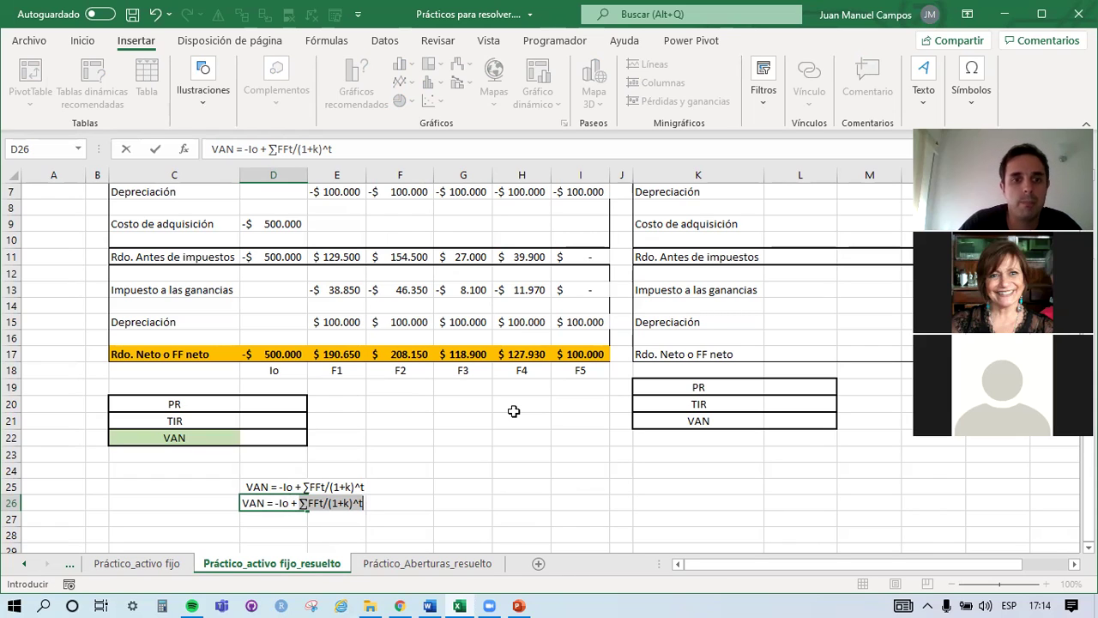
pyautogui.press('Delete')
# Continue the expanded VAN formula text in D26 with the terms F1/(1+k) + F2/(1+k)^2.
pyautogui.write('F')
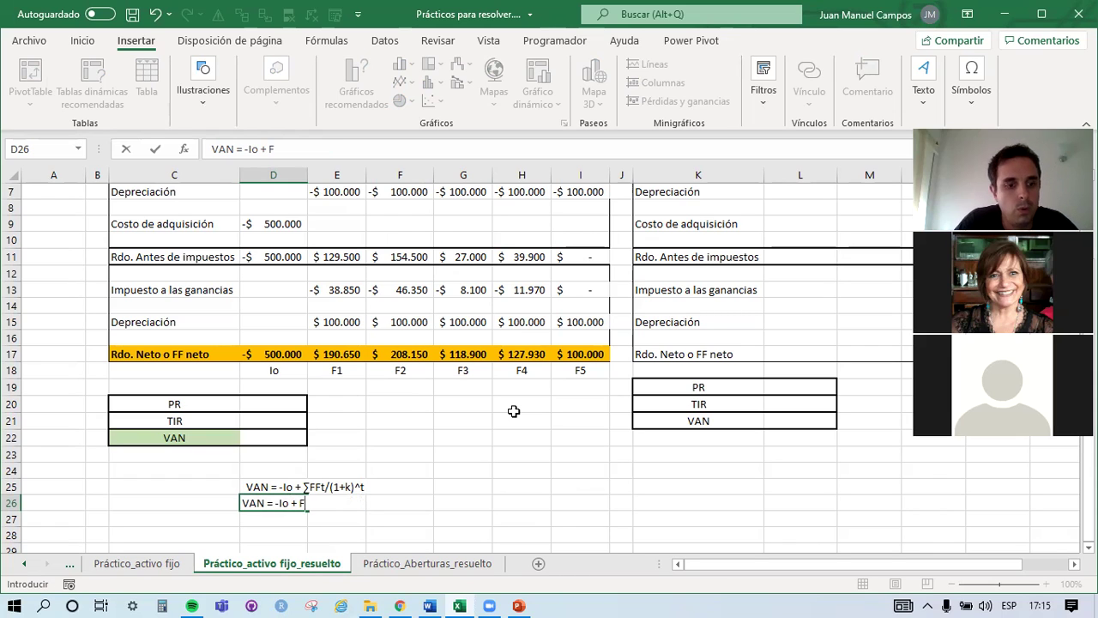
pyautogui.write('1/(1+')
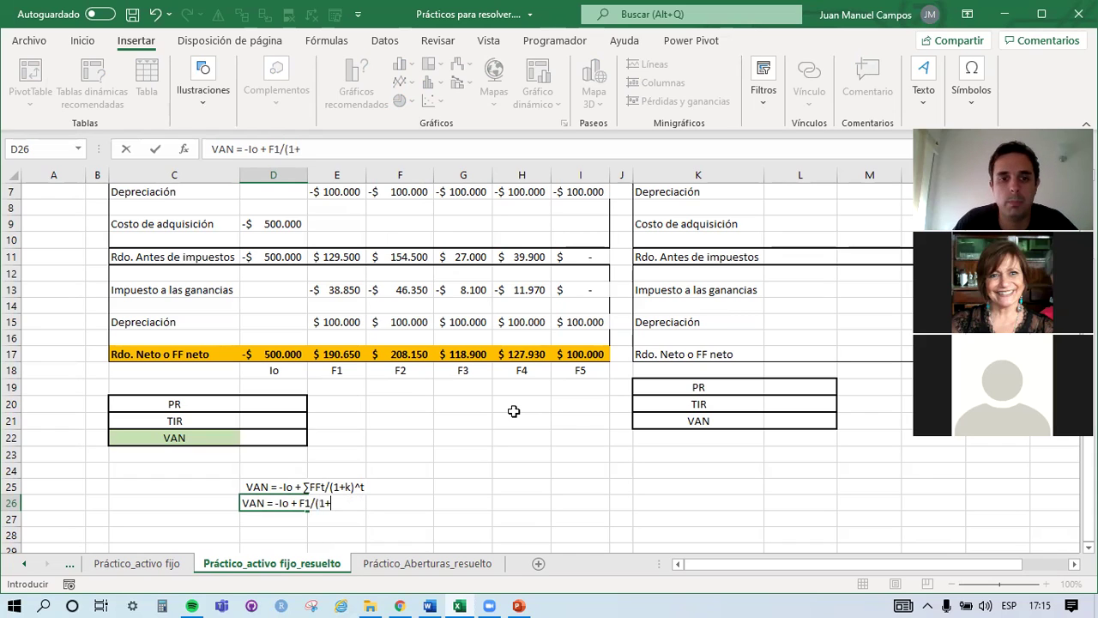
pyautogui.write('k) + ')
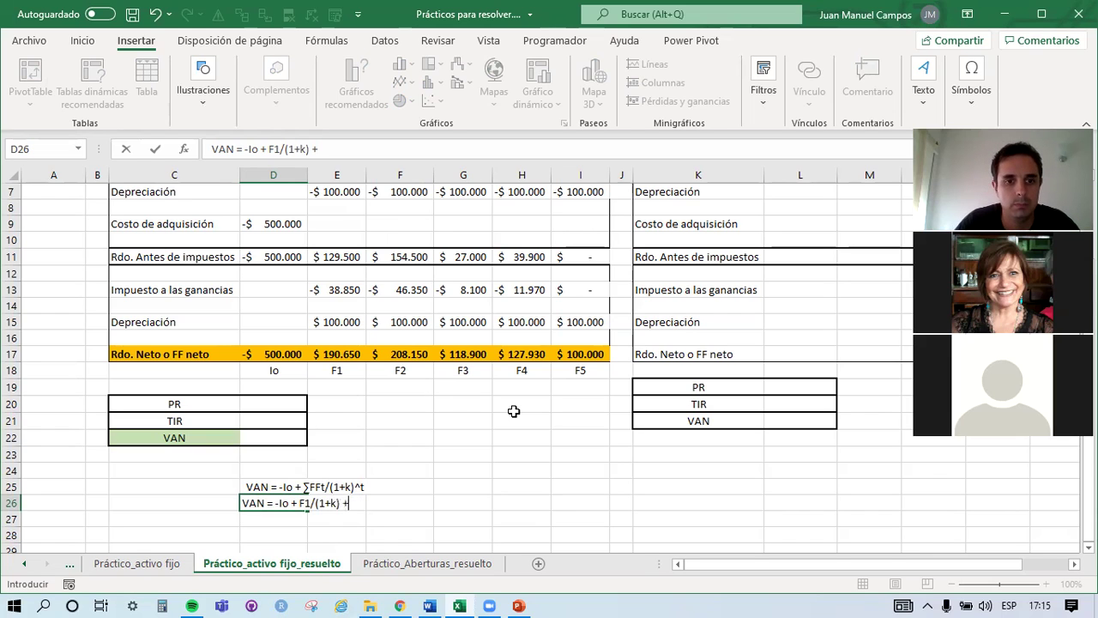
pyautogui.write('F2')
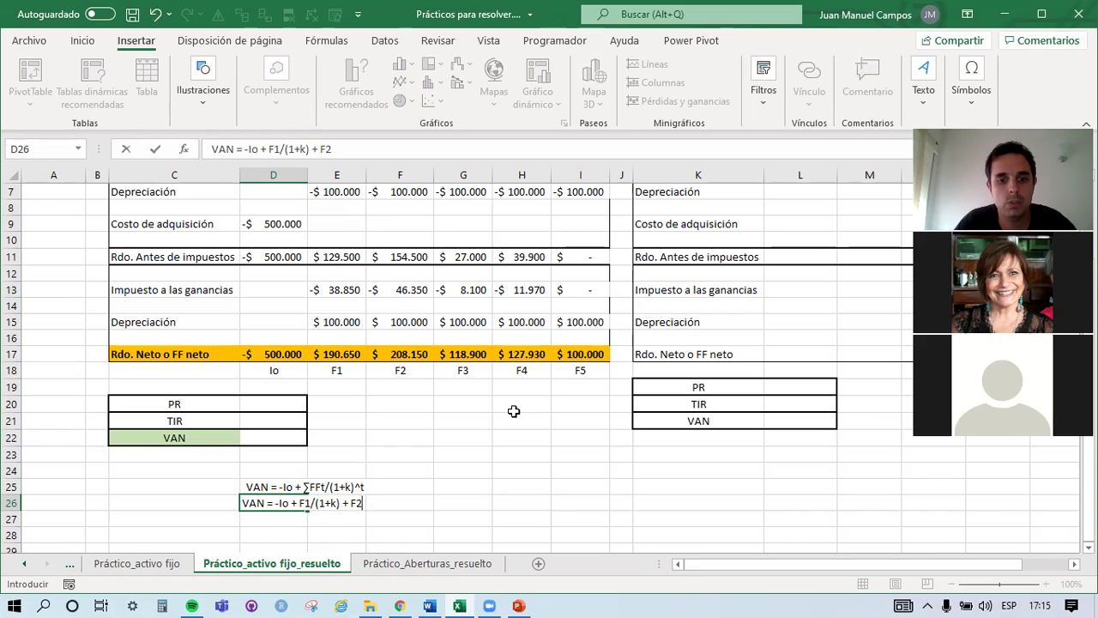
pyautogui.write('/(1+')
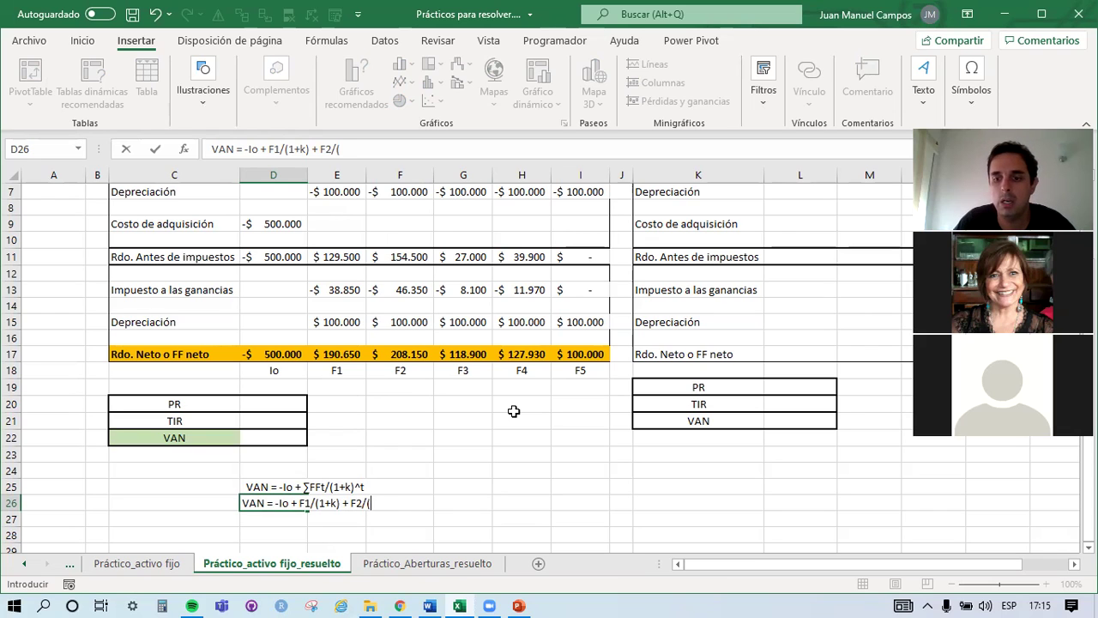
pyautogui.write('k)^')
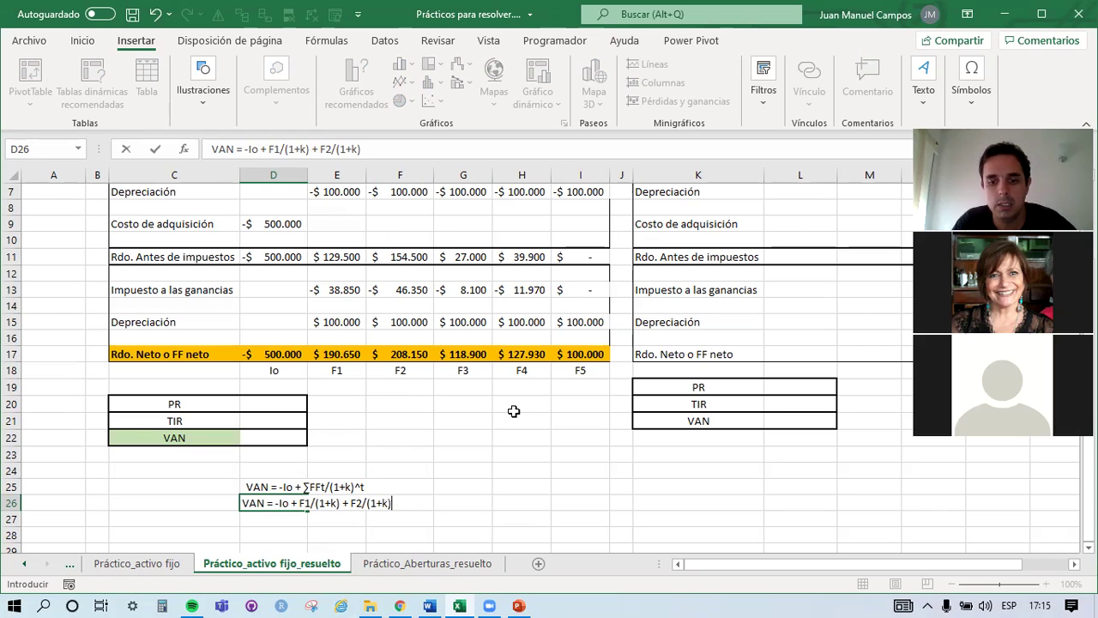
pyautogui.write('2')
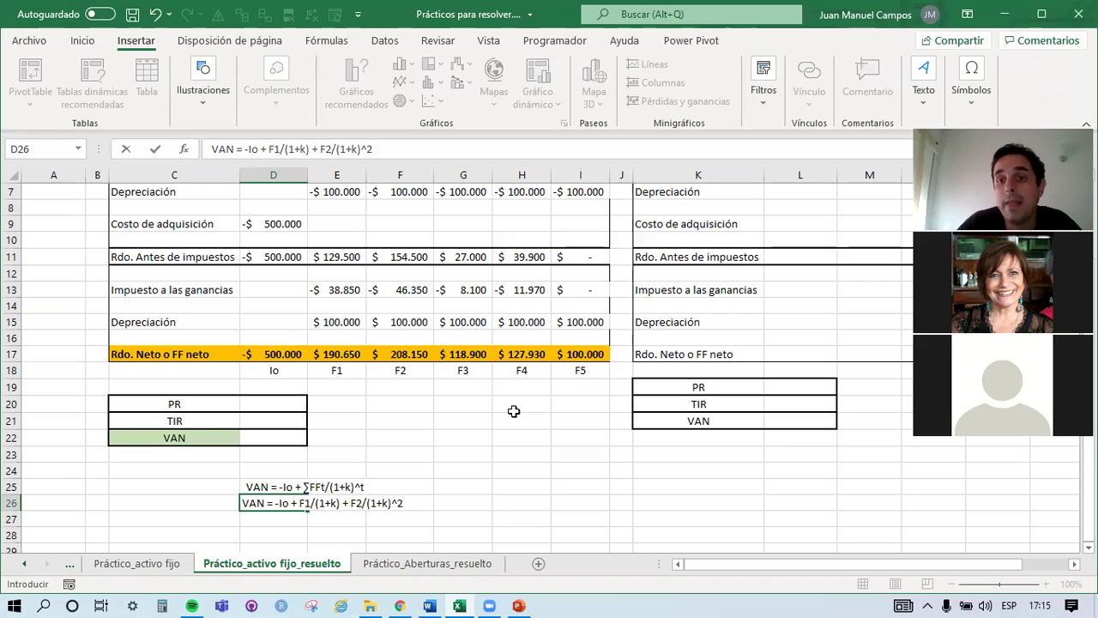
# Add + F3/(1+k)^3 + to the expanded VAN formula text in D26.
pyautogui.write(' + ')
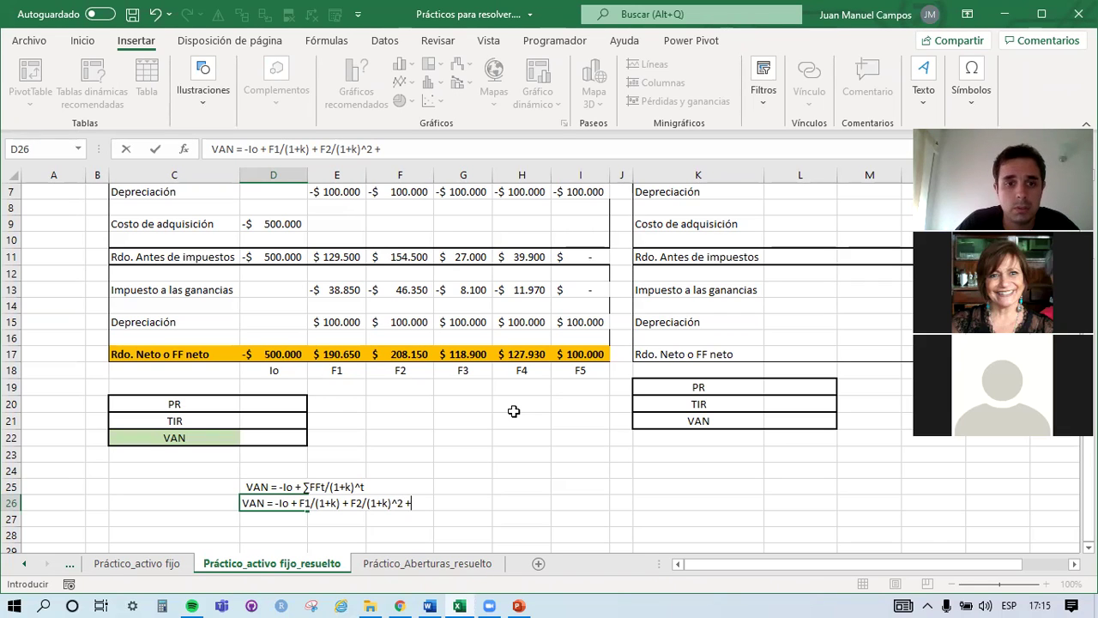
pyautogui.write('F3')
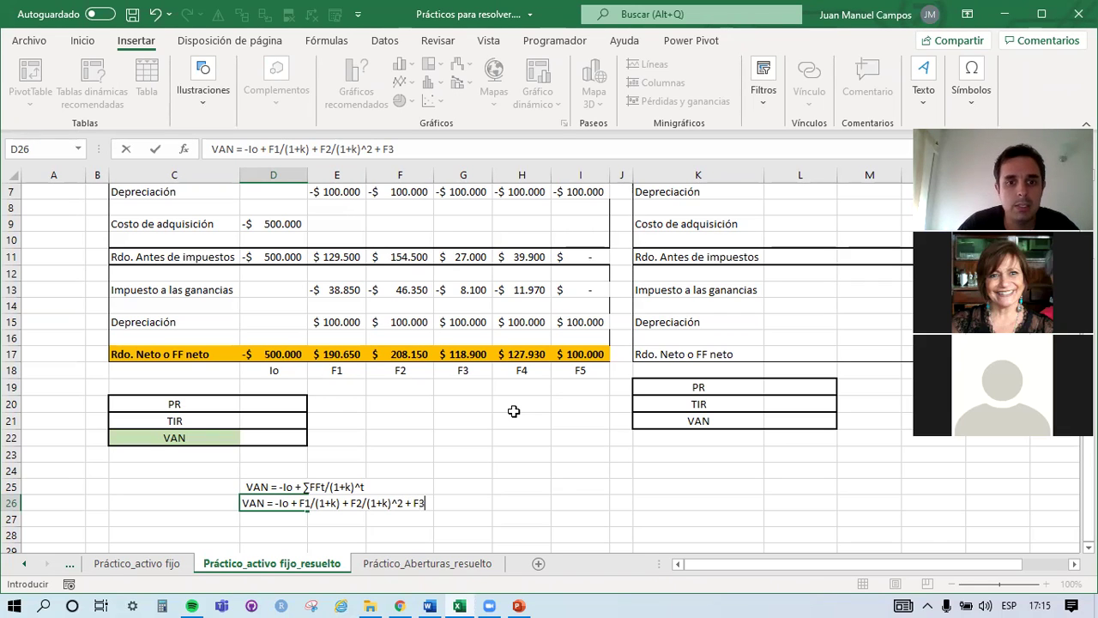
pyautogui.write('/(1+')
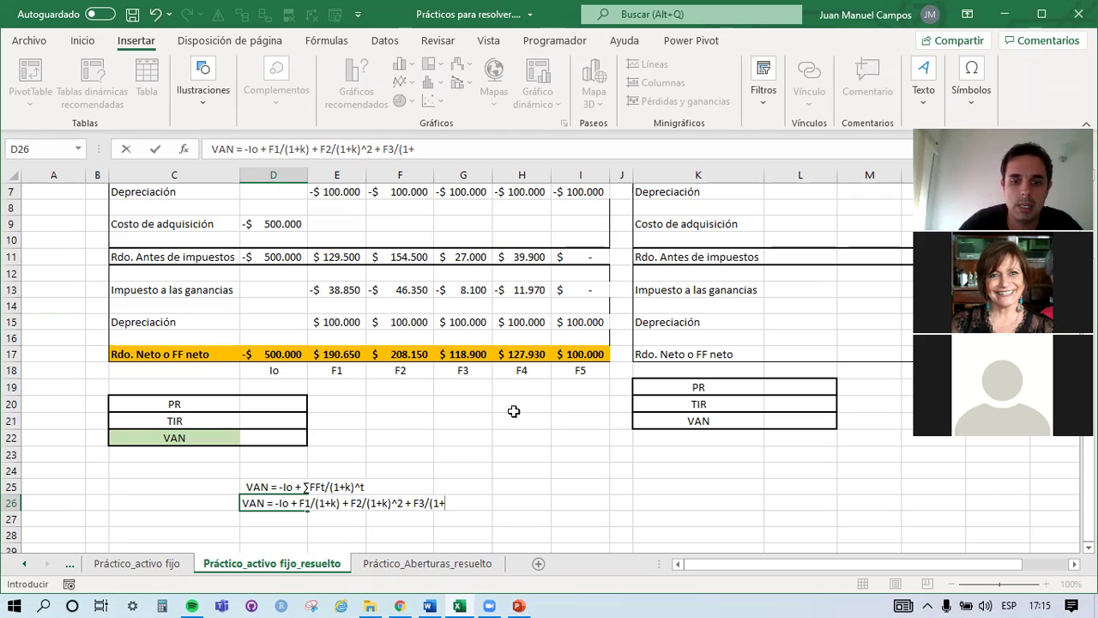
pyautogui.write('k)')
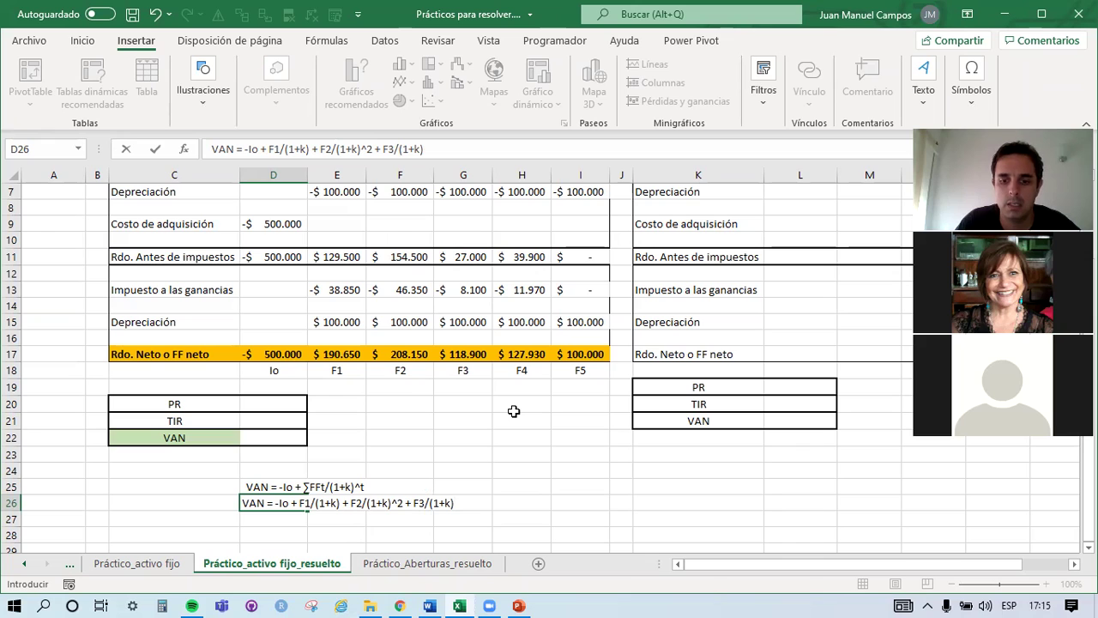
pyautogui.write('^3 +')
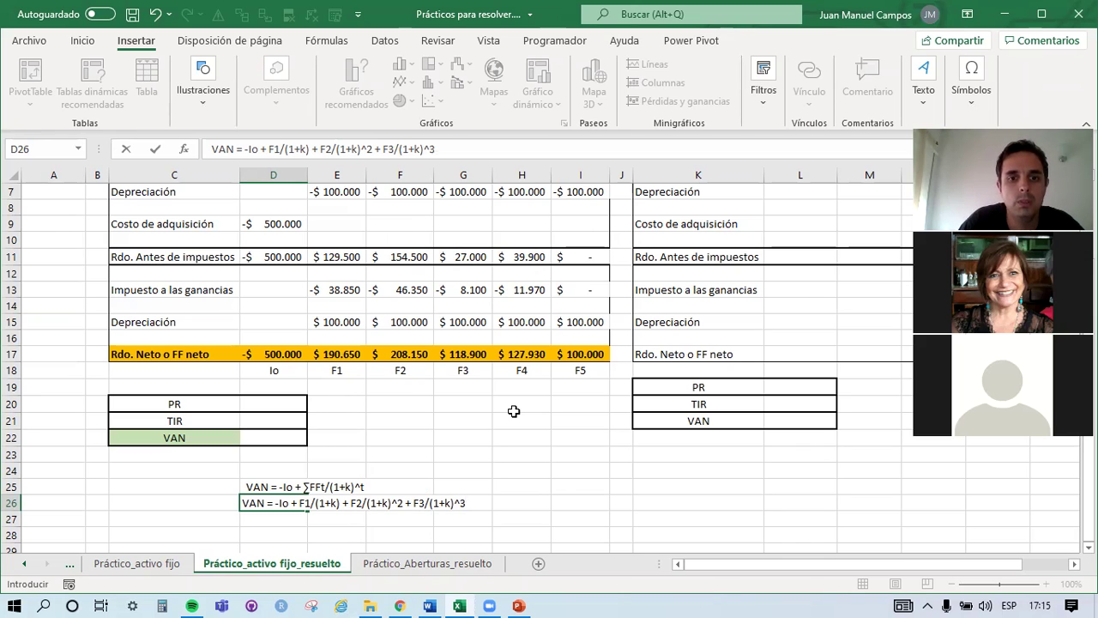
pyautogui.press('Left')
pyautogui.press('Right')
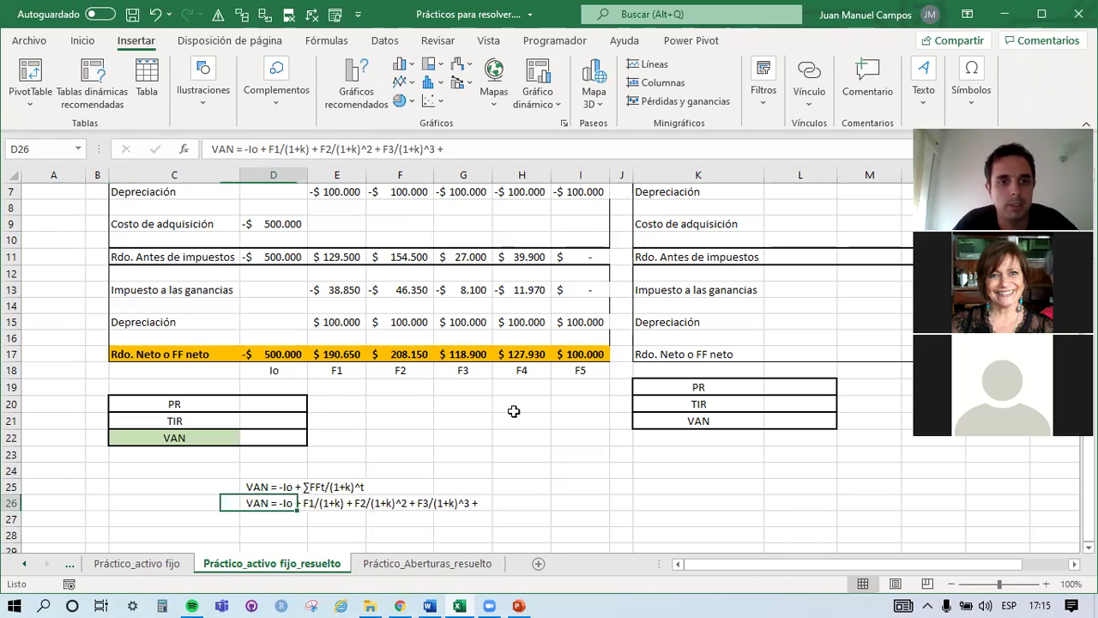
# Duplicate the F3 term at the end of D26's formula text and change the copy to F4/(1+k)^4.
pyautogui.press('F2')
pyautogui.press('Left')
pyautogui.press('Left')
pyautogui.hotkey('shift', 'Left')
pyautogui.hotkey('shift', 'Left')
pyautogui.hotkey('shift', 'Left')
pyautogui.hotkey('shift', 'Left')
pyautogui.hotkey('shift', 'Left')
pyautogui.hotkey('shift', 'Left')
pyautogui.hotkey('shift', 'Left')
pyautogui.hotkey('shift', 'Left')
pyautogui.hotkey('shift', 'Left')
pyautogui.hotkey('shift', 'Left')
pyautogui.hotkey('shift', 'Left')
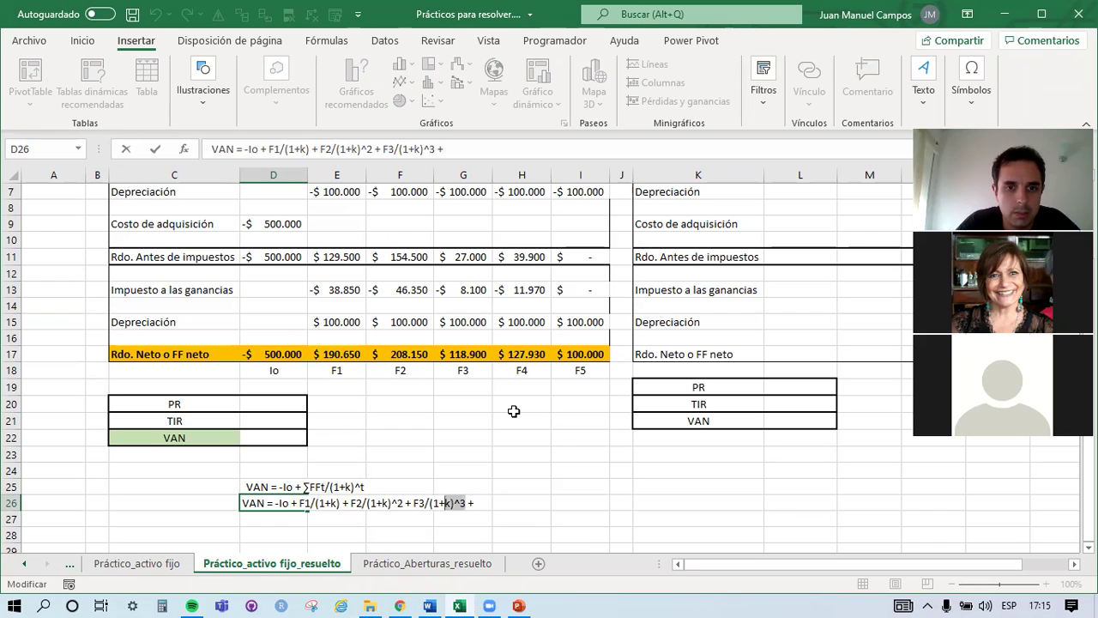
pyautogui.hotkey('ctrl', 'c')
pyautogui.press('End')
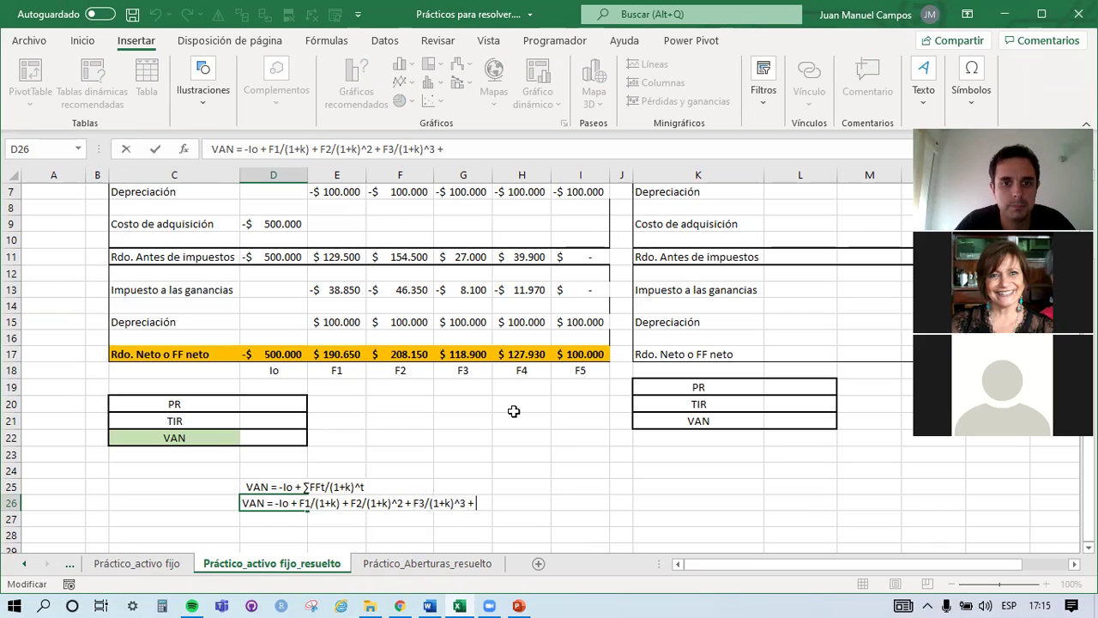
pyautogui.hotkey('ctrl', 'v')
pyautogui.press('BackSpace')
pyautogui.write('4')
pyautogui.press('Left')
pyautogui.press('Left')
pyautogui.press('Left')
pyautogui.press('Left')
pyautogui.press('Left')
pyautogui.press('Left')
pyautogui.press('Left')
pyautogui.press('Left')
pyautogui.press('BackSpace')
pyautogui.write('4')
pyautogui.press('Right')
pyautogui.press('Right')
pyautogui.press('Right')
pyautogui.press('Right')
pyautogui.press('Right')
pyautogui.press('End')
# Append another copy of the F3 term to D26's formula text, changed to F5/(1+k)^5, and commit the entry.
pyautogui.write('+')
pyautogui.hotkey('ctrl', 'v')
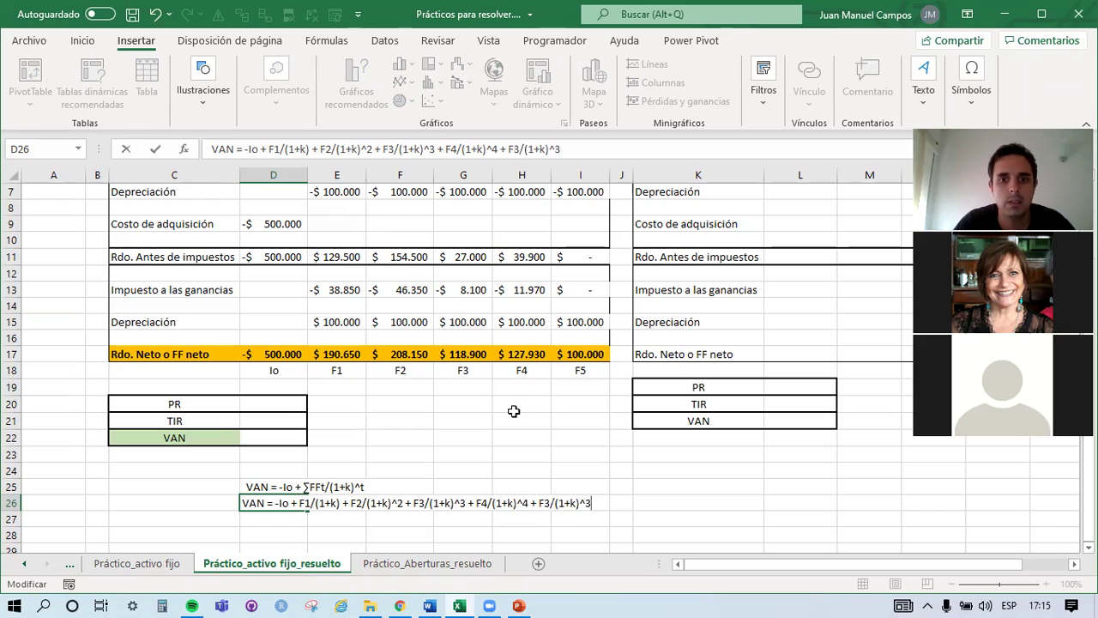
pyautogui.write('5')
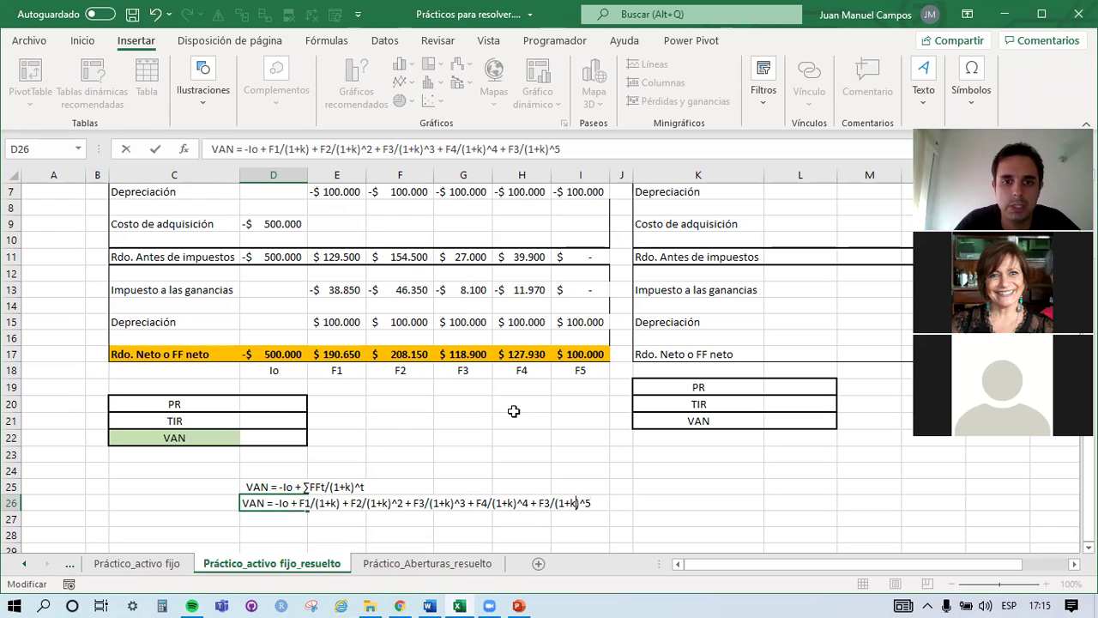
pyautogui.press('Left')
pyautogui.press('Left')
pyautogui.press('Left')
pyautogui.press('Left')
pyautogui.hotkey('shift', 'Left')
pyautogui.write('5')
pyautogui.press('Right')
pyautogui.press('Right')
pyautogui.press('Right')
pyautogui.press('Right')
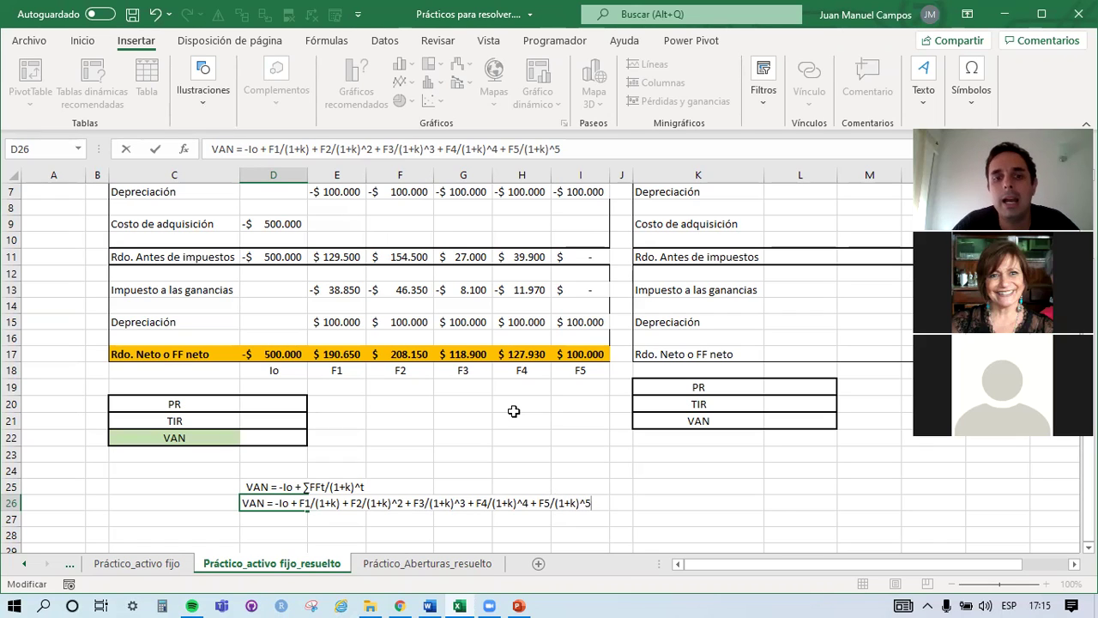
pyautogui.press('Return')
# Examine the F5/(1+k)^5 term in D26's expanded VAN formula text.
pyautogui.press('Up')
pyautogui.press('F2')
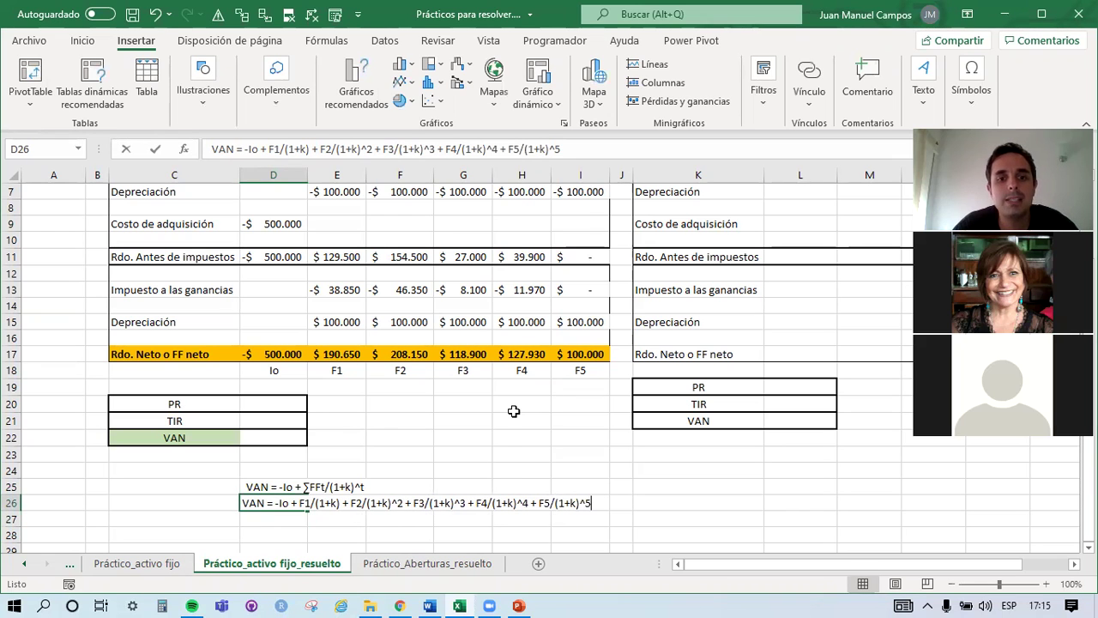
pyautogui.press('Left')
pyautogui.press('Left')
pyautogui.press('Left')
pyautogui.press('Left')
pyautogui.press('Left')
pyautogui.press('Left')
pyautogui.hotkey('shift', 'Right')
pyautogui.hotkey('shift', 'Right')
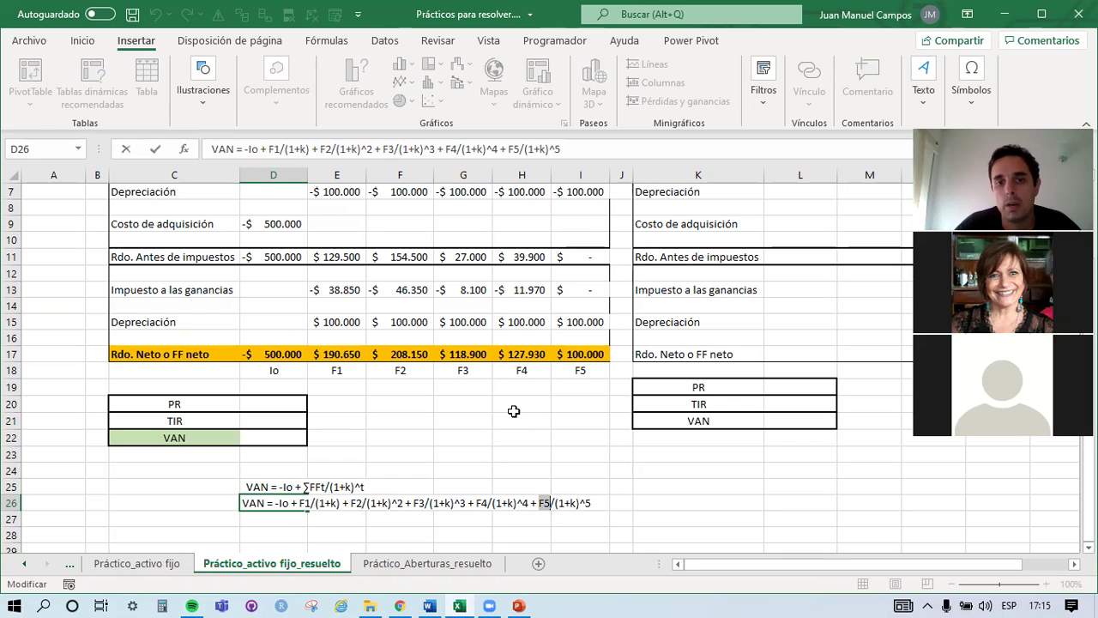
pyautogui.press('Right')
pyautogui.press('Right')
pyautogui.press('Right')
pyautogui.press('Right')
pyautogui.press('Right')
pyautogui.press('Right')
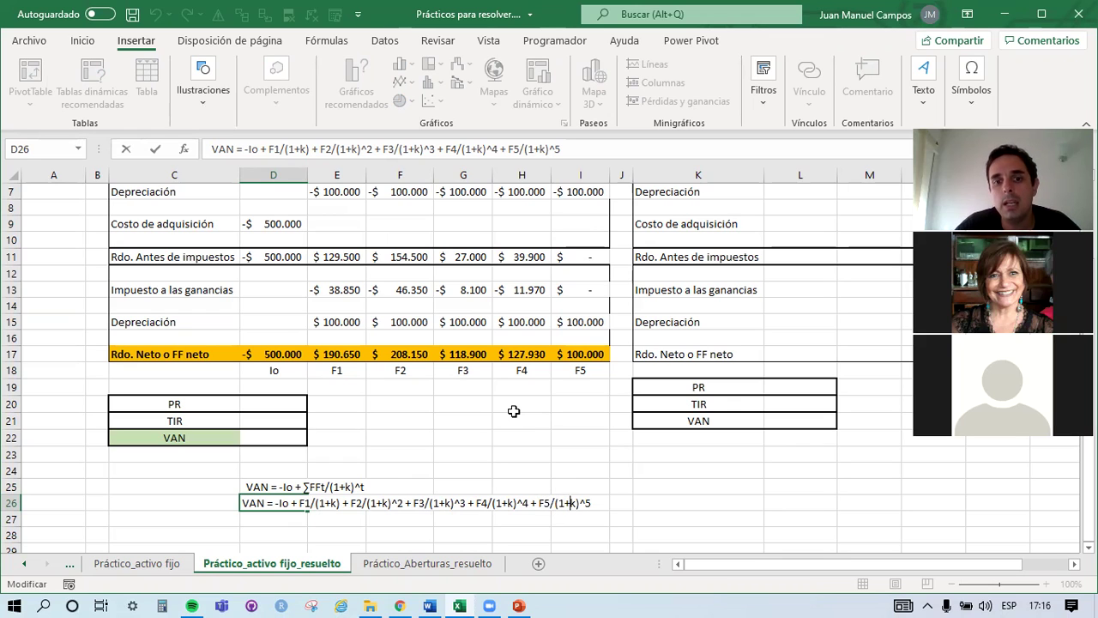
pyautogui.press('Return')
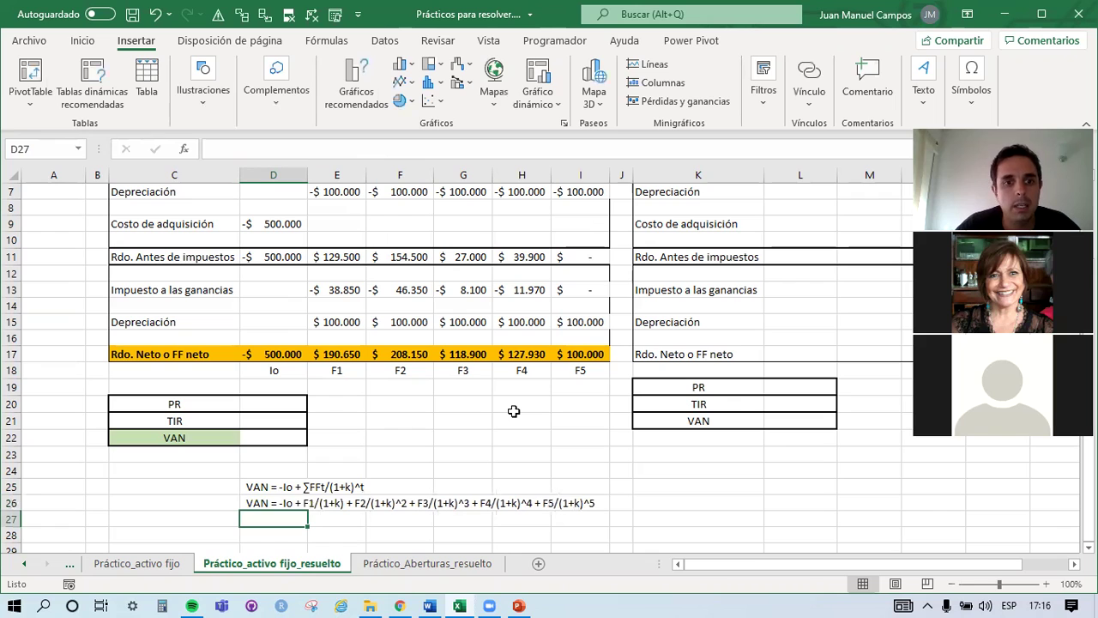
# Enter the label VAN = in cell D27.
pyautogui.write('VAN =')
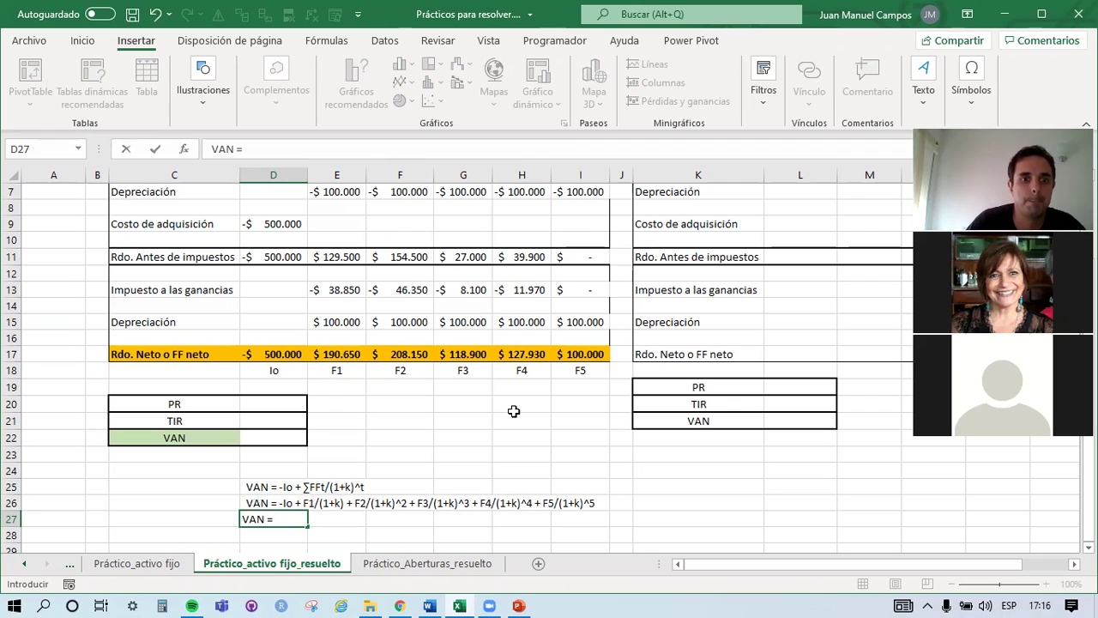
pyautogui.press('Escape')
pyautogui.write('V')
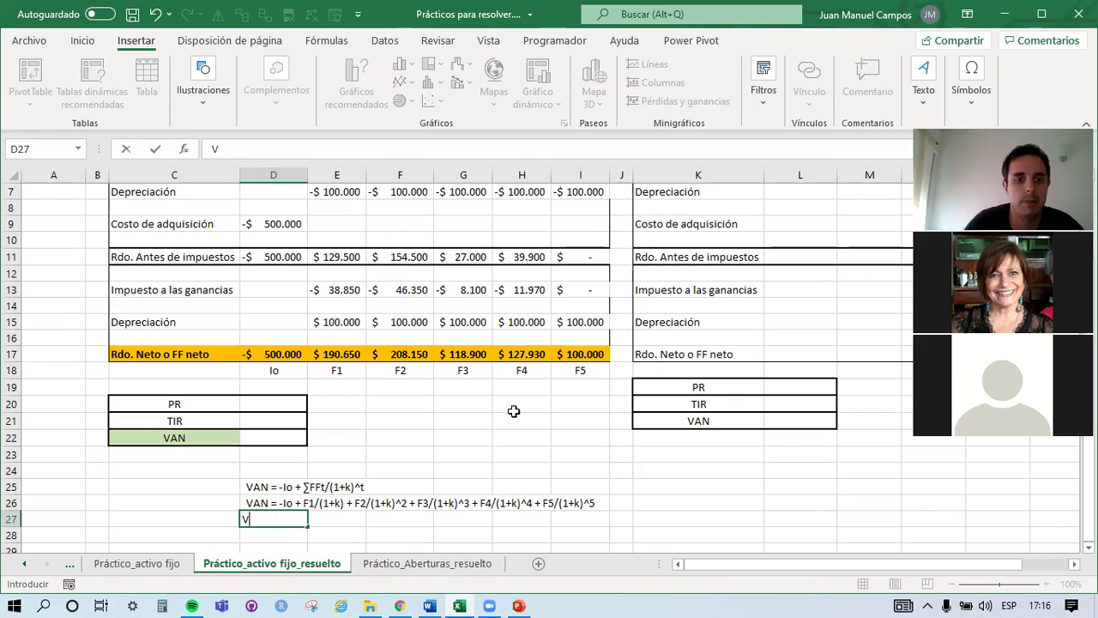
pyautogui.write('AN =')
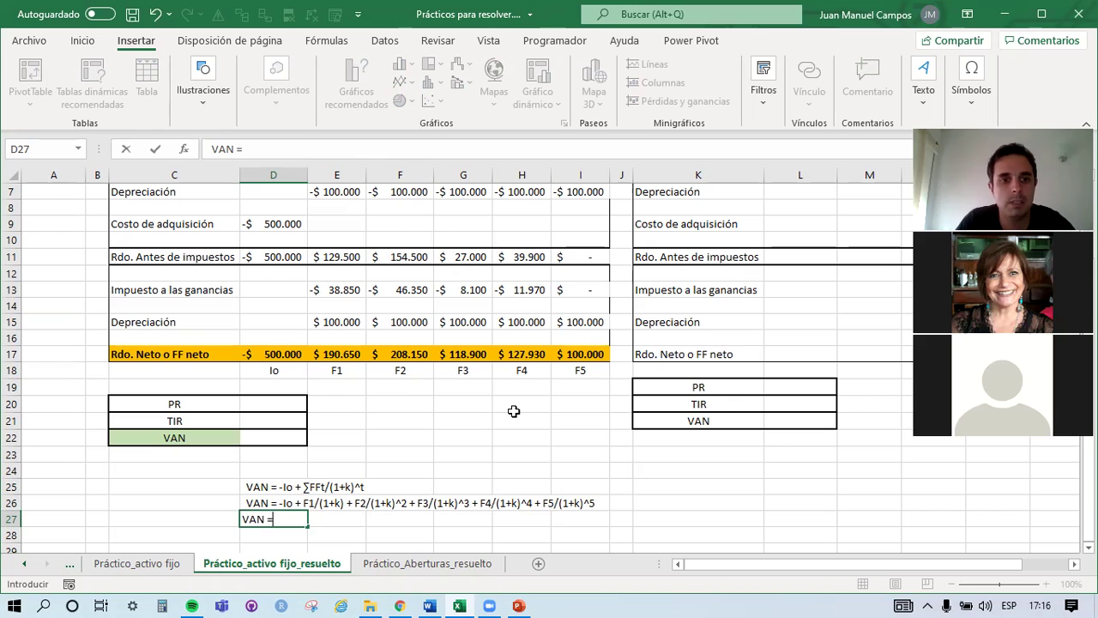
pyautogui.press('Tab')
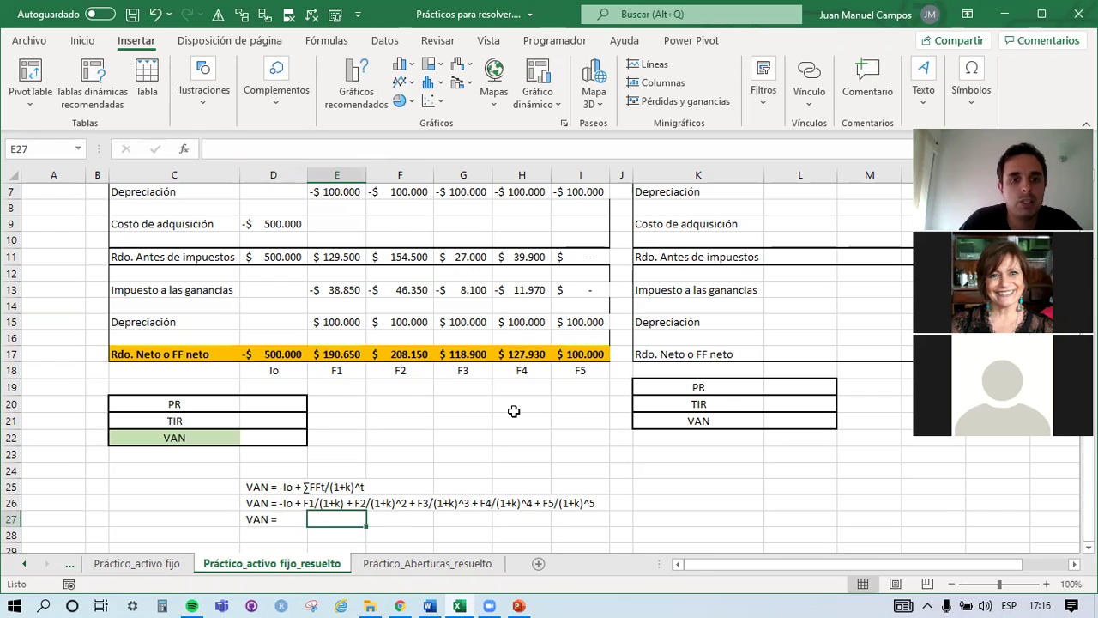
# Link E27 to máquina 1's initial investment with the formula =+D17.
pyautogui.write('+')
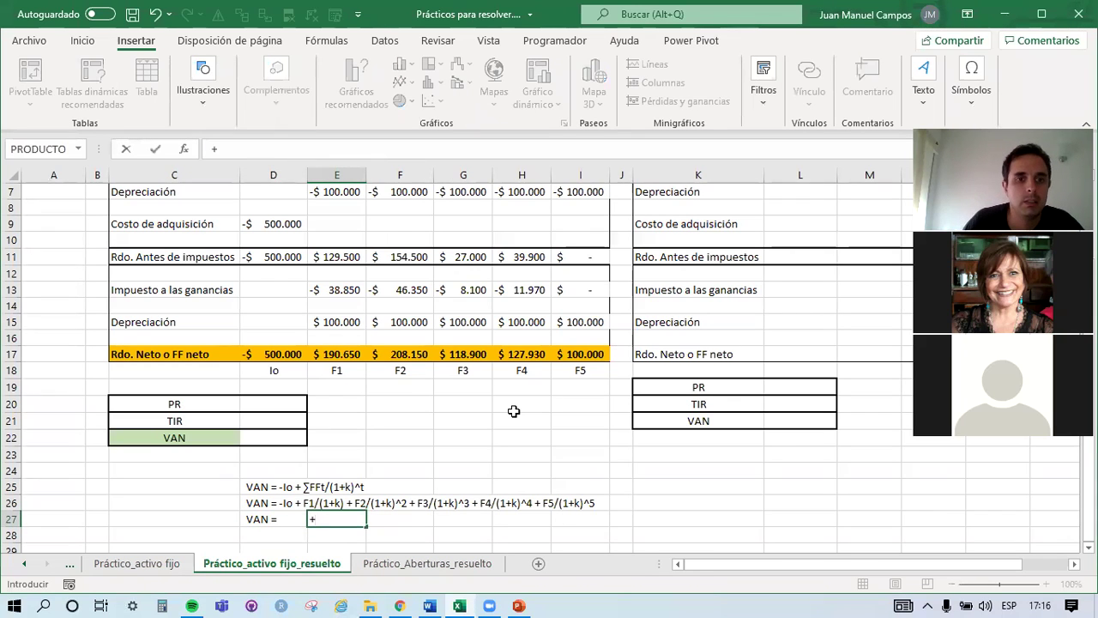
pyautogui.click(296, 354)
pyautogui.press('Return')
pyautogui.press('Up')
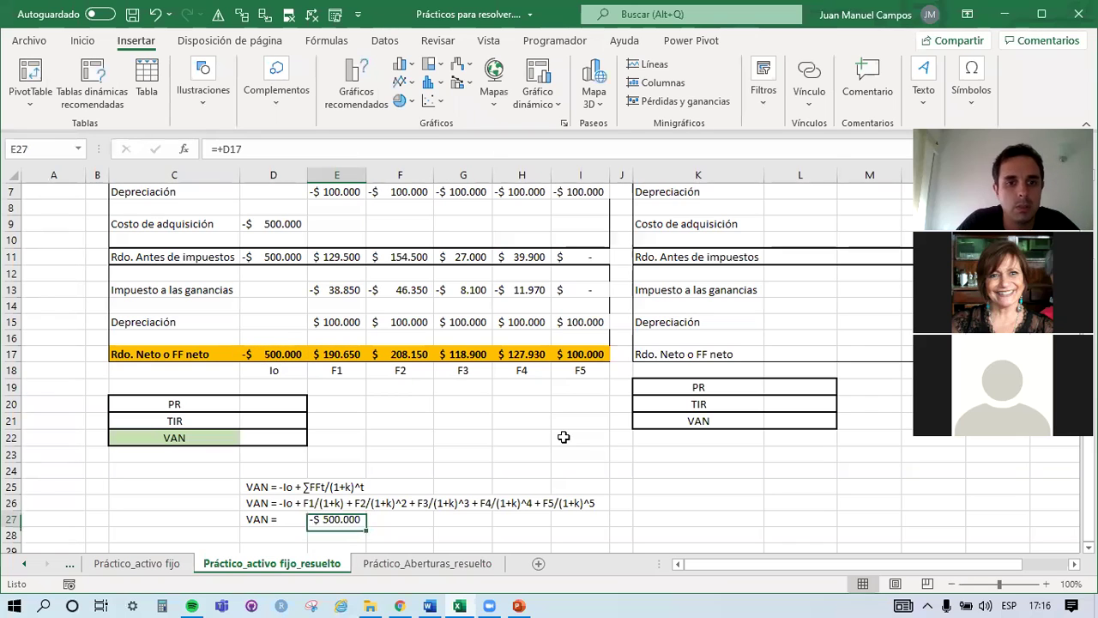
# Calculate the discounted first-year cash flow in F27 with the formula =E17/(1+0,15).
pyautogui.press('Right')
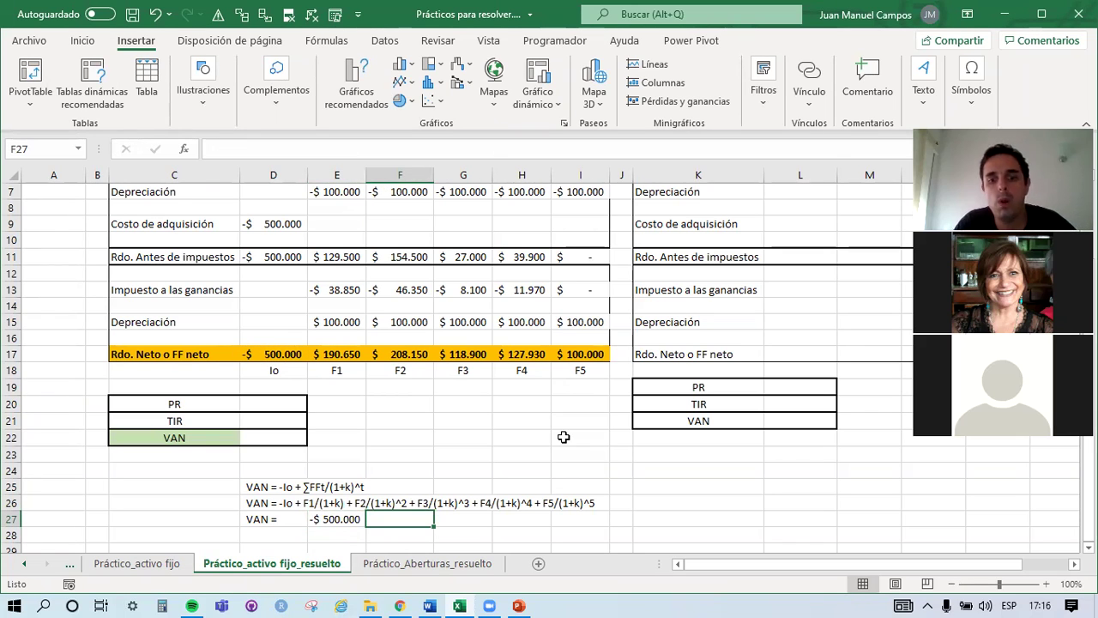
pyautogui.write('=')
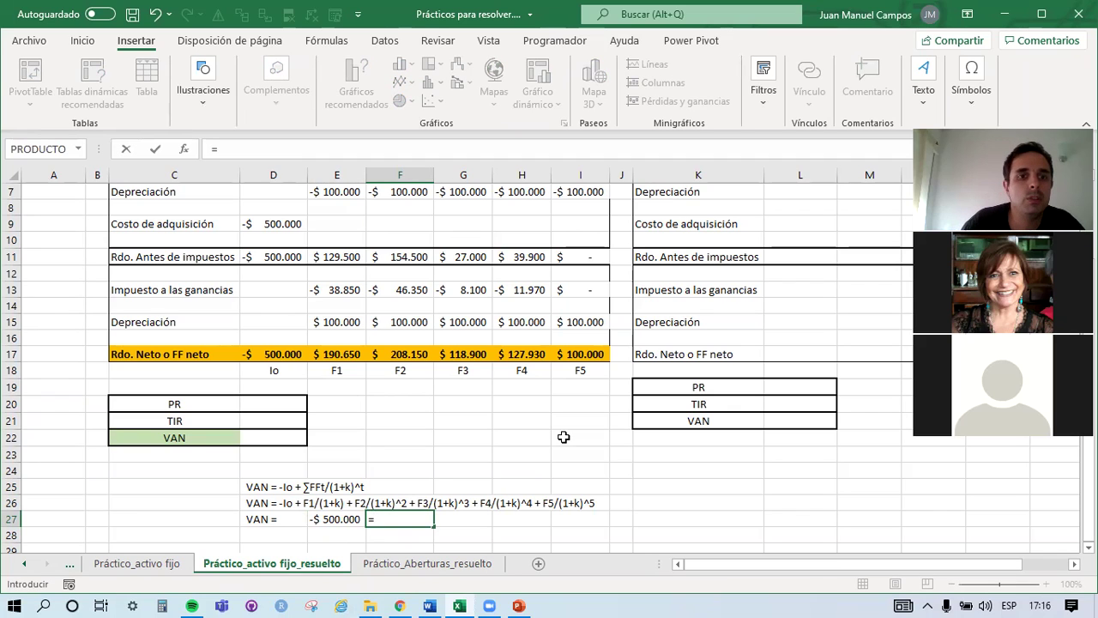
pyautogui.click(337, 354)
pyautogui.scroll(-1, 604, 459)
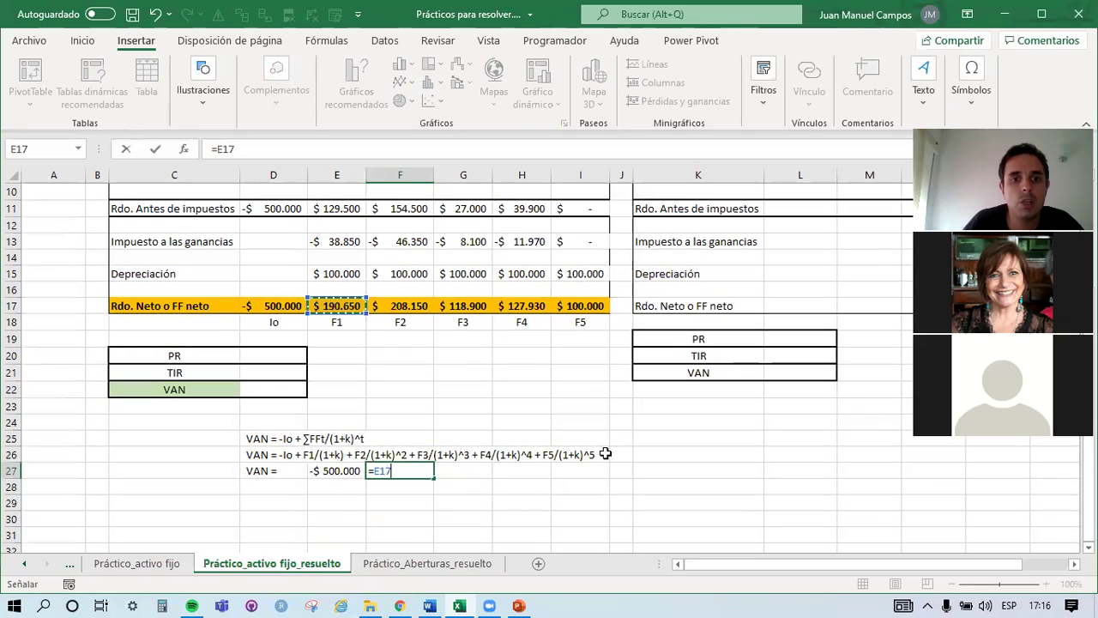
pyautogui.write('/')
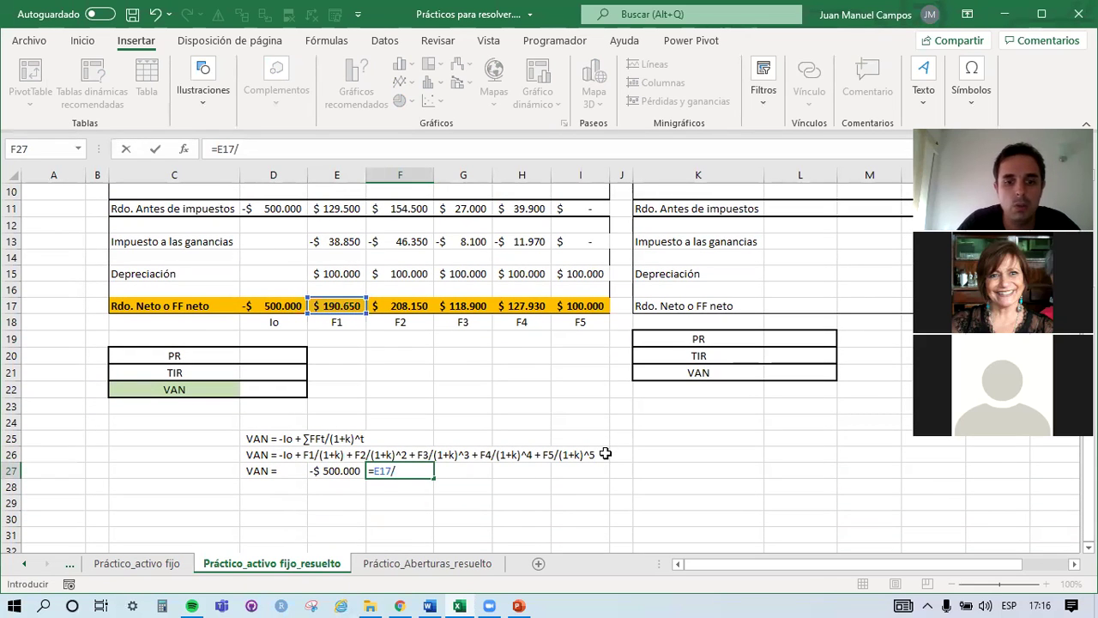
pyautogui.write('(1+0,1')
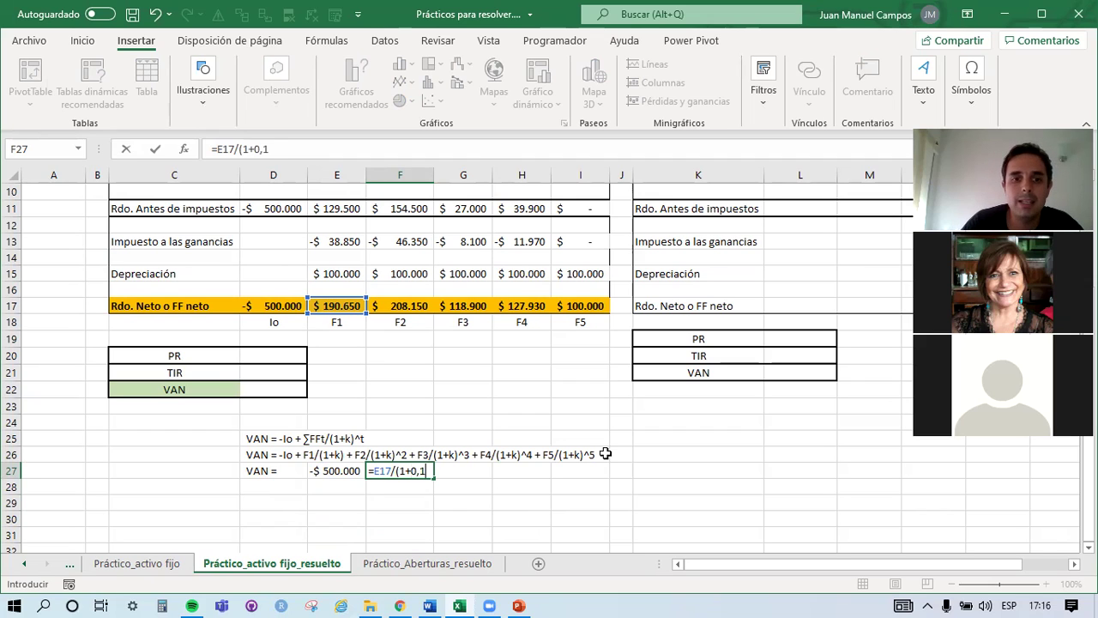
pyautogui.write('5)')
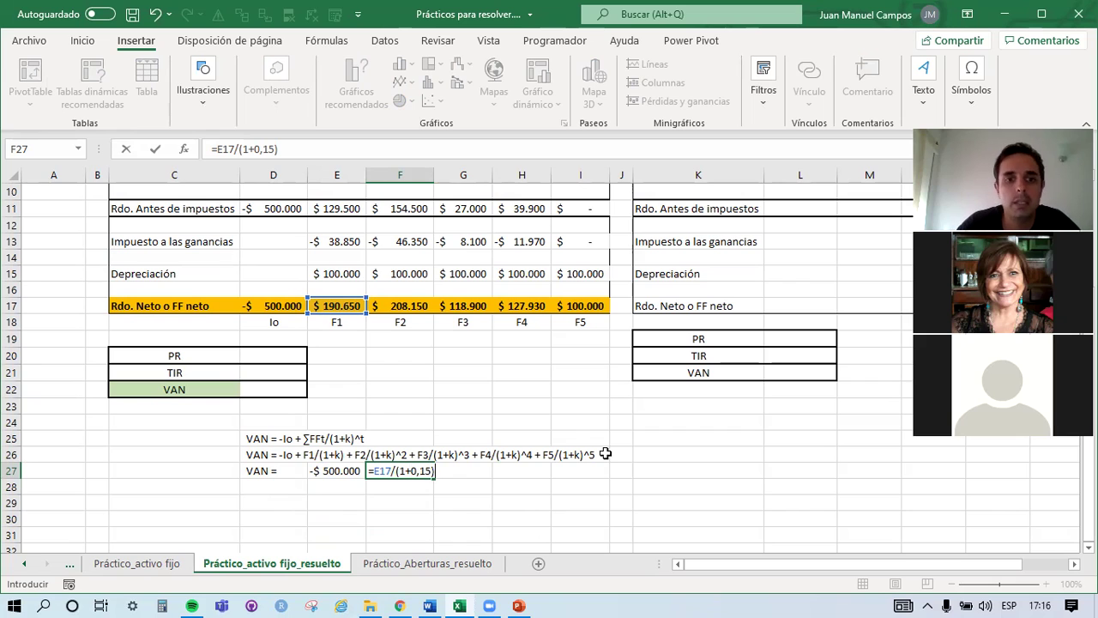
pyautogui.press('Return')
pyautogui.press('Up')
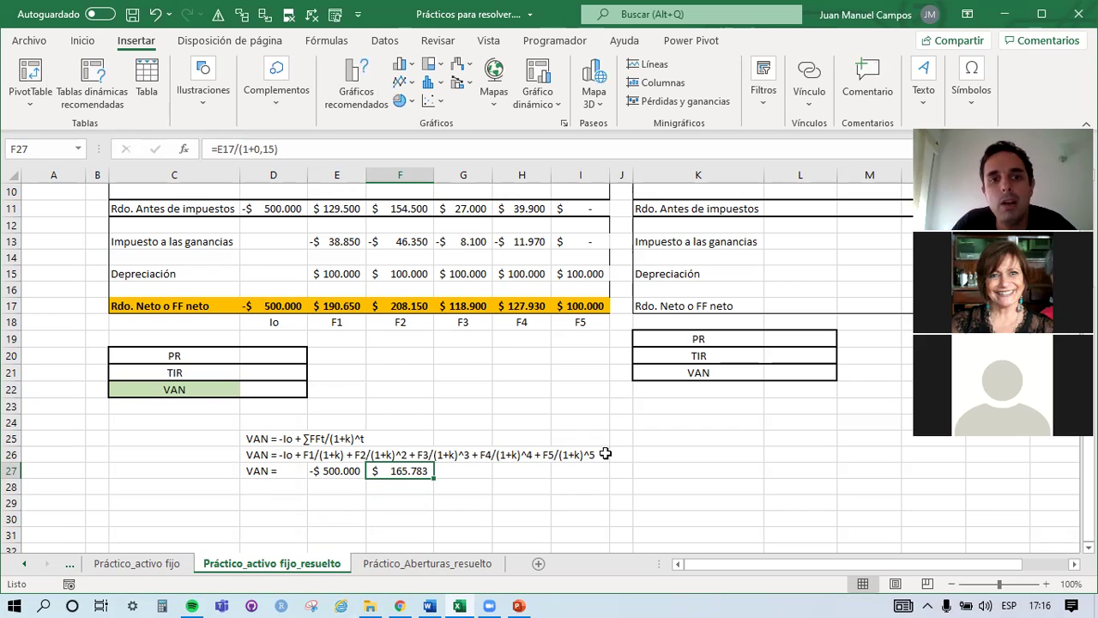
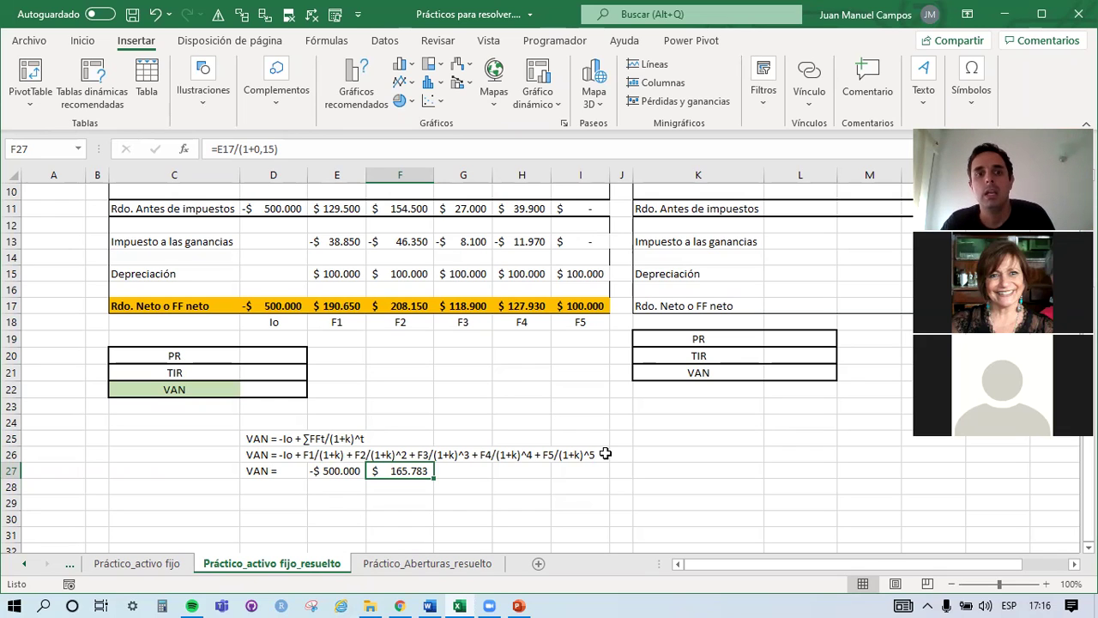
# Compare the first-year net cash flow in E17 with its discounted value in F27.
pyautogui.press('Up')
pyautogui.press('Left')
pyautogui.press('Up')
pyautogui.press('Up')
pyautogui.press('Up')
pyautogui.press('Up')
pyautogui.press('Up')
pyautogui.press('Up')
pyautogui.press('Up')
pyautogui.press('Up')
pyautogui.press('Up')
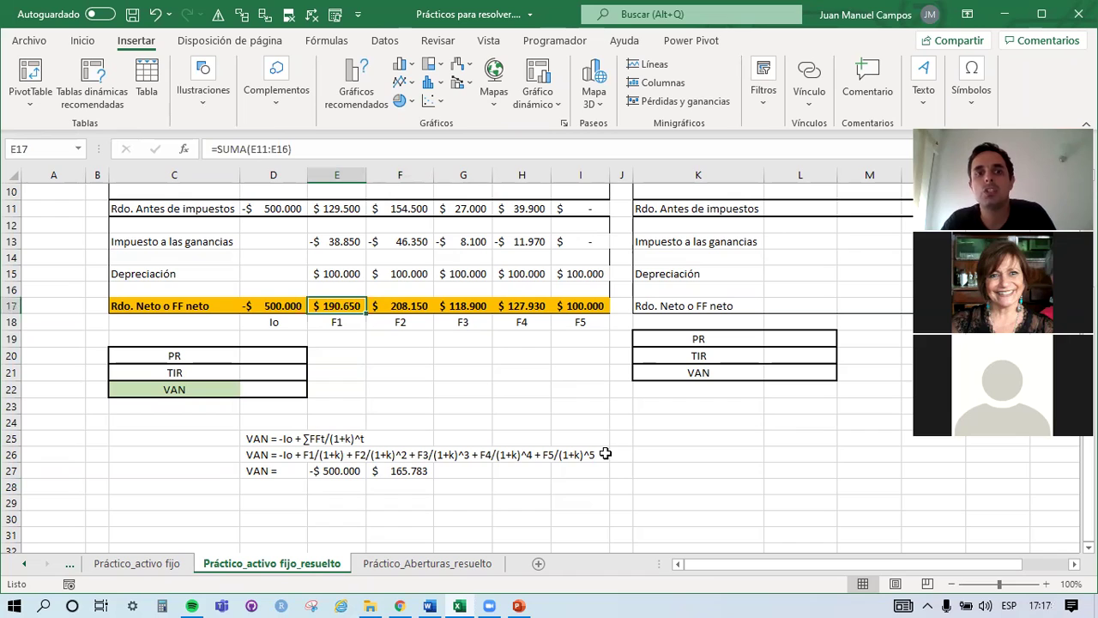
pyautogui.press('Down')
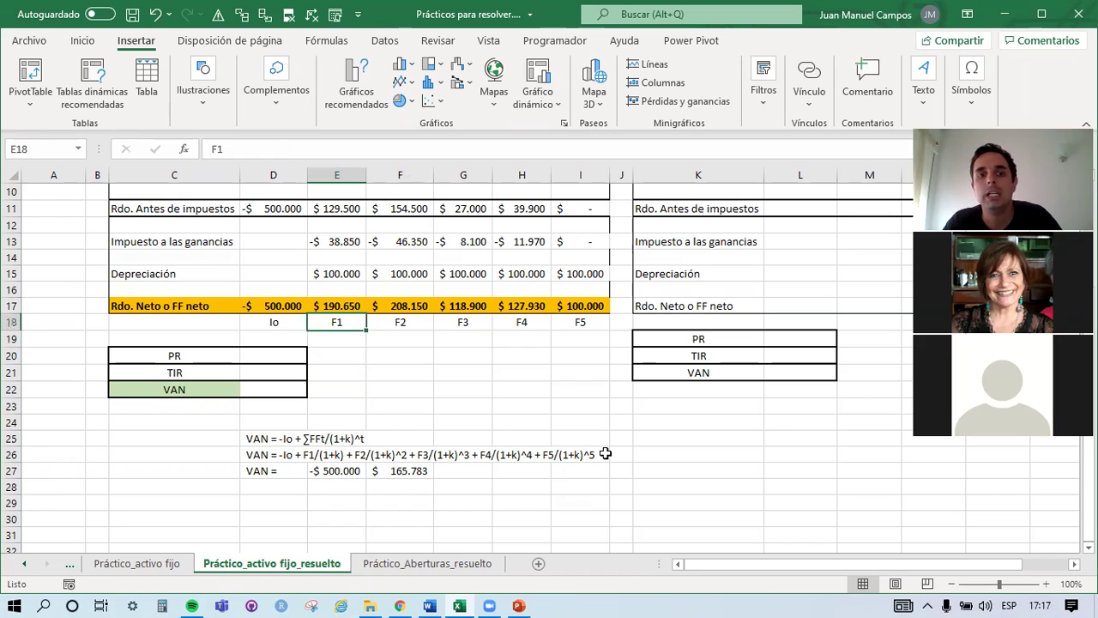
pyautogui.press('Down')
pyautogui.press('Down')
pyautogui.press('Right')
pyautogui.press('Down')
pyautogui.press('Down')
pyautogui.press('Down')
pyautogui.press('Down')
pyautogui.press('Down')
pyautogui.press('Down')
pyautogui.press('Down')
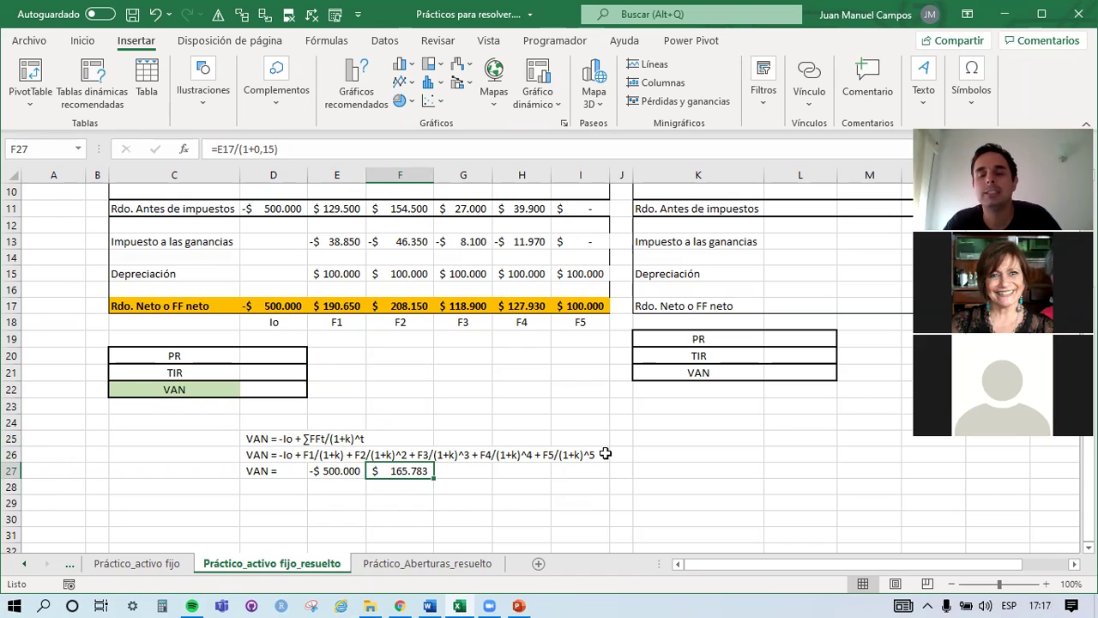
# Check the first two VAN terms in E27:F27 against the written formulas in rows 25 and 26.
pyautogui.press('Up')
pyautogui.press('Up')
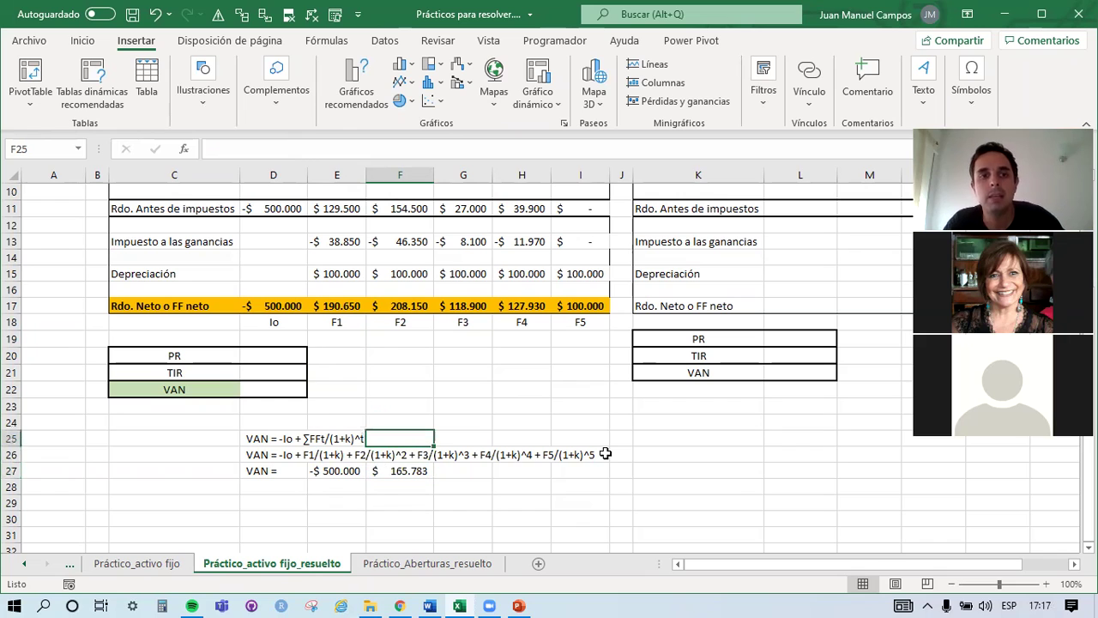
pyautogui.press('Down')
pyautogui.press('Left')
pyautogui.press('Left')
pyautogui.press('Down')
pyautogui.press('Down')
pyautogui.press('Right')
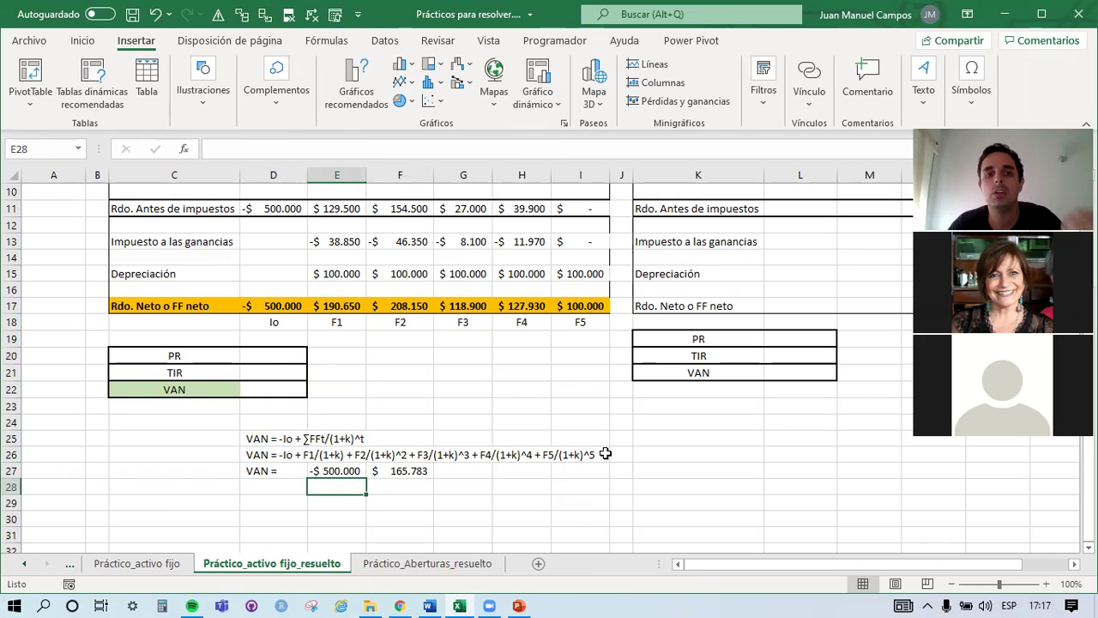
pyautogui.press('Right')
pyautogui.press('Up')
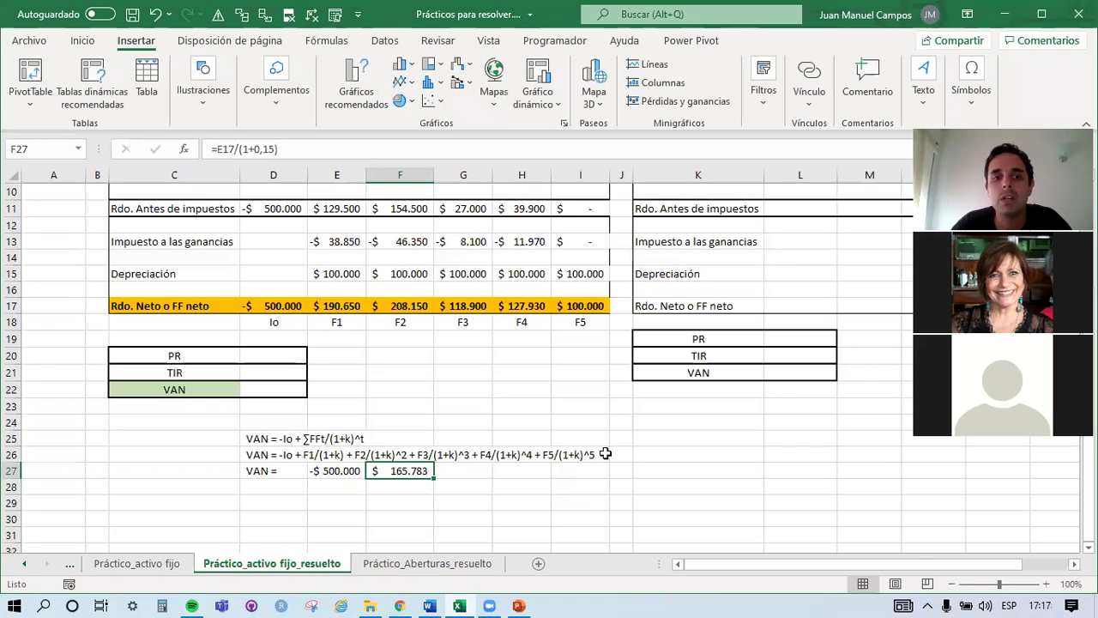
pyautogui.hotkey('shift', 'Left')
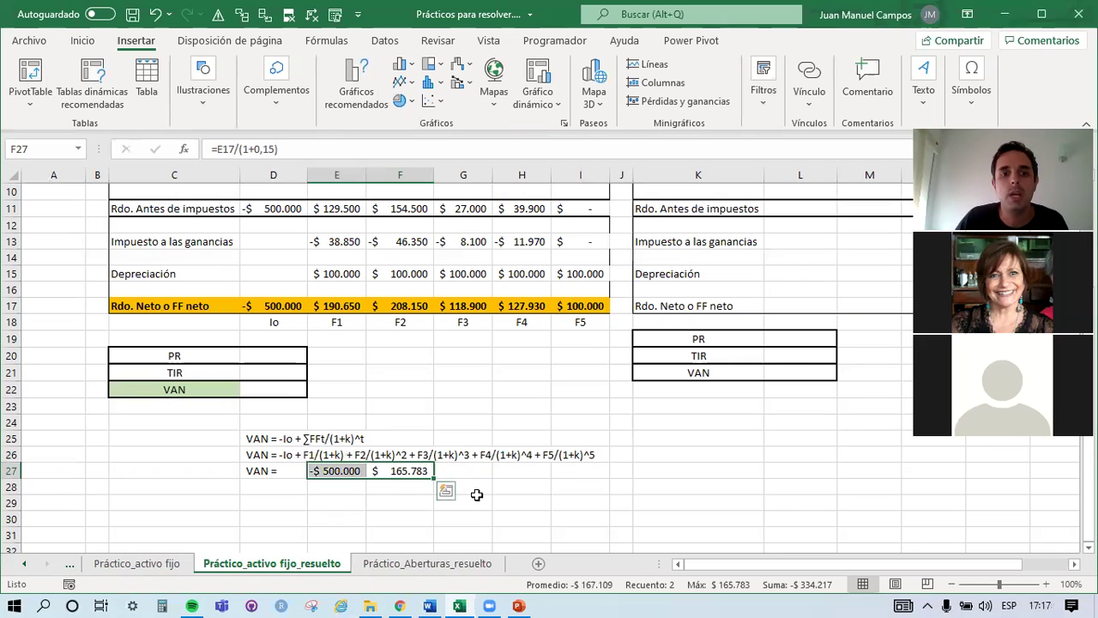
pyautogui.click(391, 455)
pyautogui.click(337, 455)
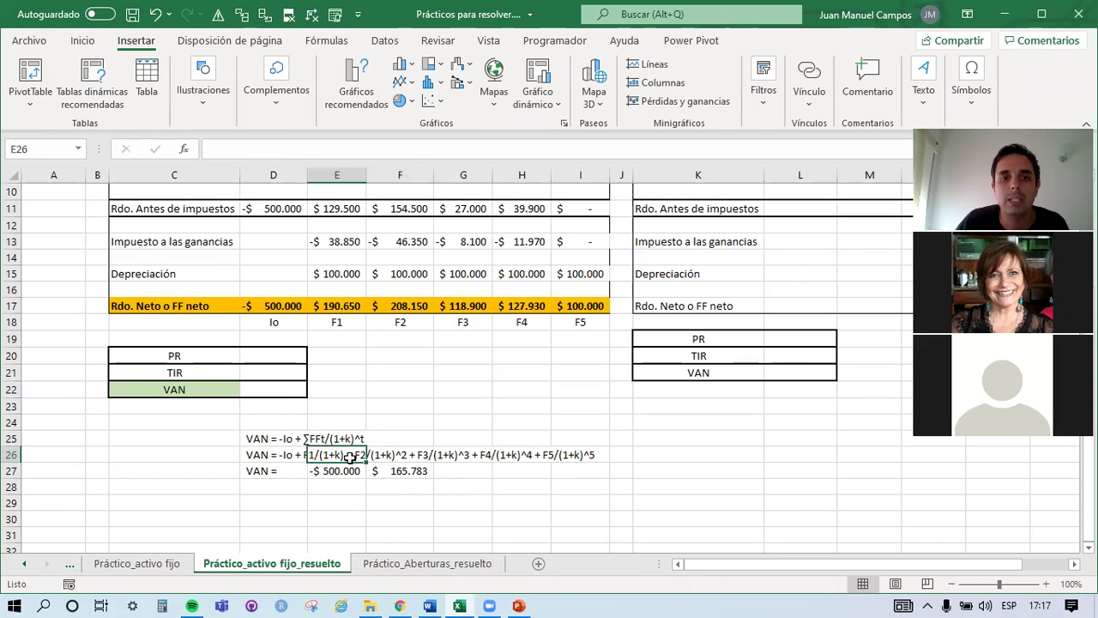
# Review the discounting formula for the first cash flow in cell F27.
pyautogui.click(422, 471)
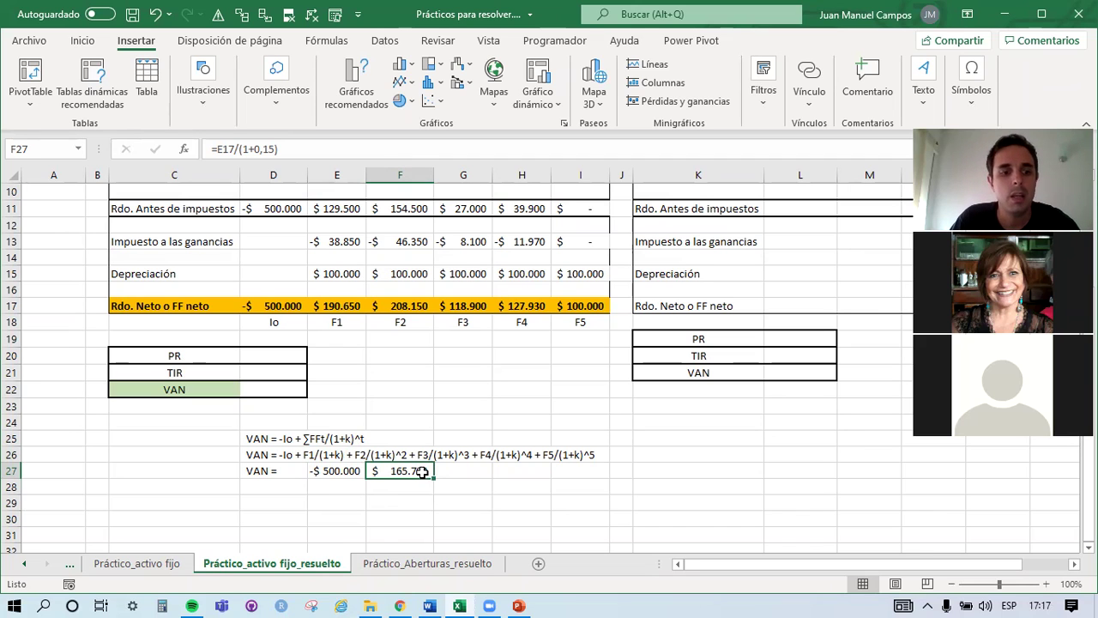
pyautogui.doubleClick(422, 471)
pyautogui.press('Escape')
pyautogui.doubleClick(424, 471)
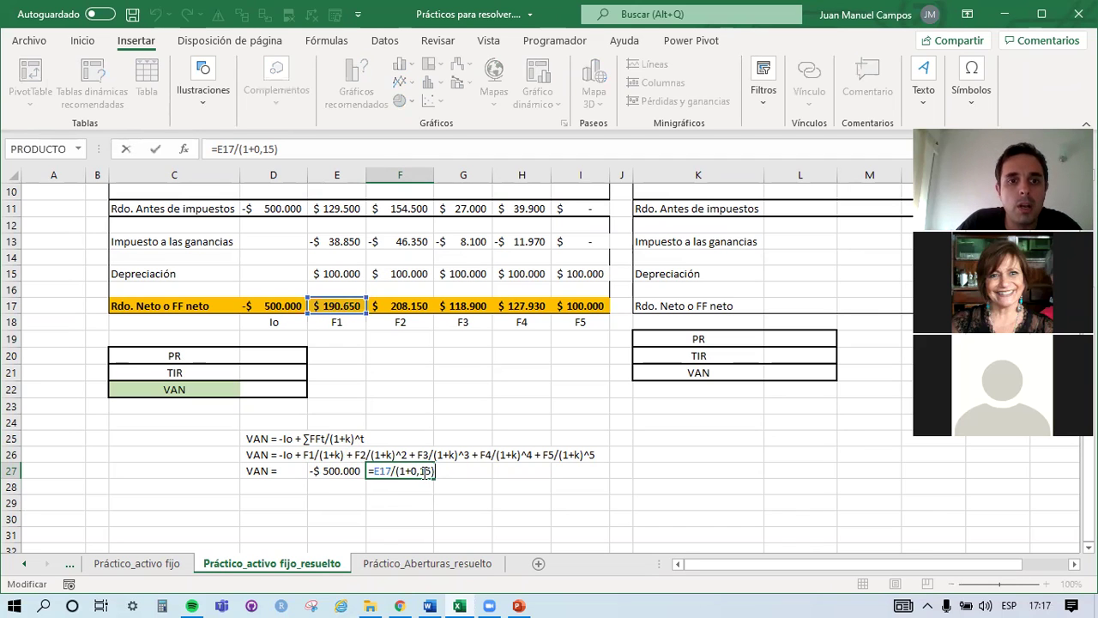
pyautogui.hotkey('ctrl', 'Return')
# Enter the formula =F17/(1+0,15)^2 in cell G27 to discount the second cash flow.
pyautogui.press('Right')
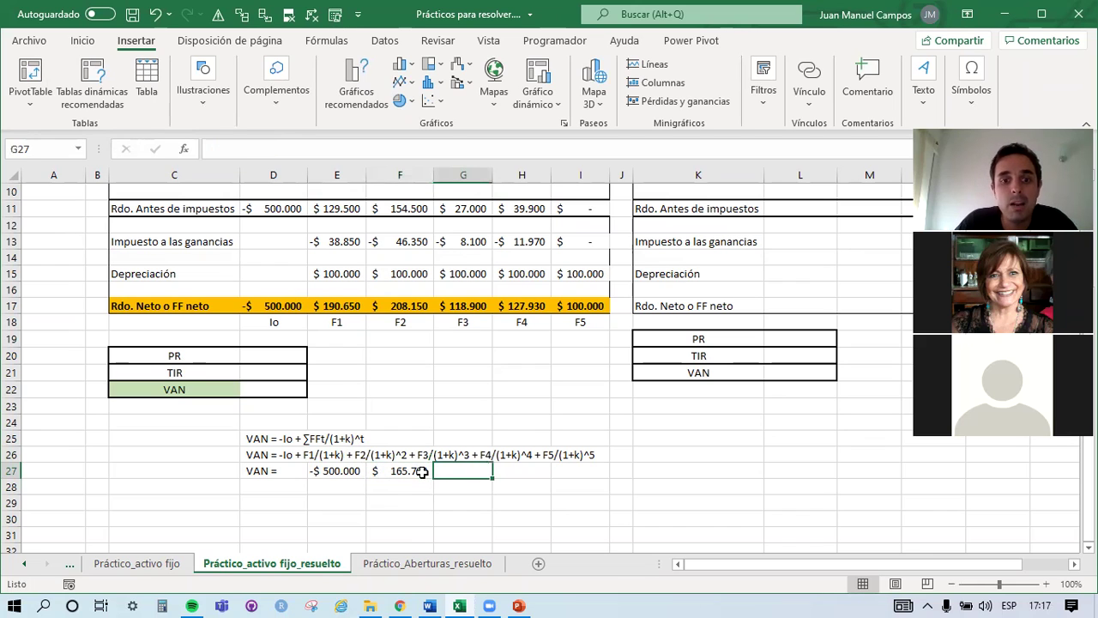
pyautogui.write('=')
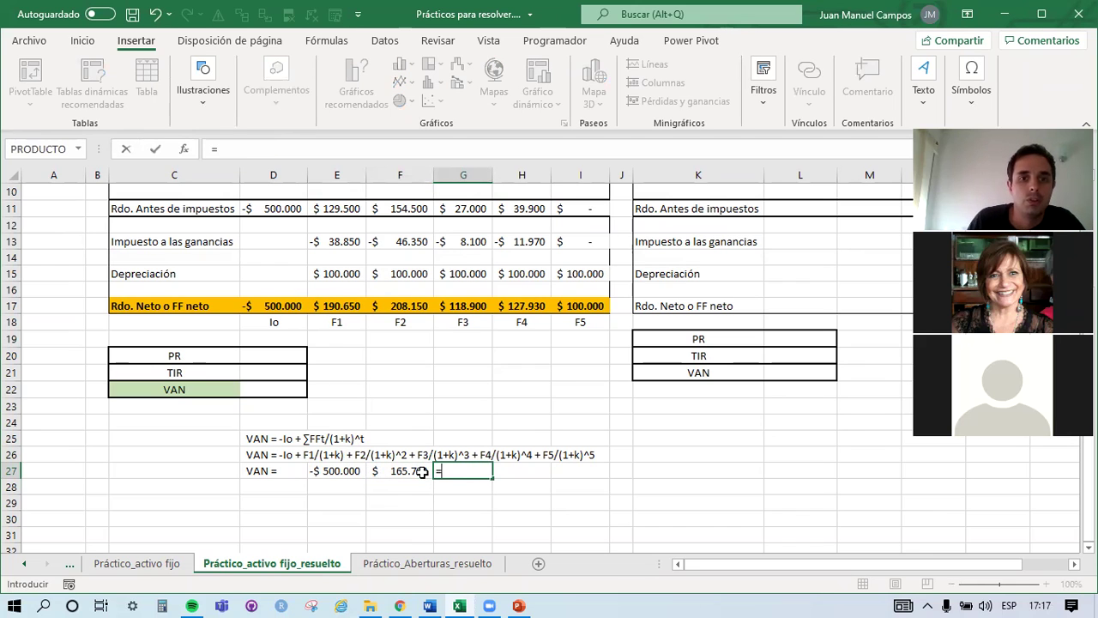
pyautogui.click(399, 305)
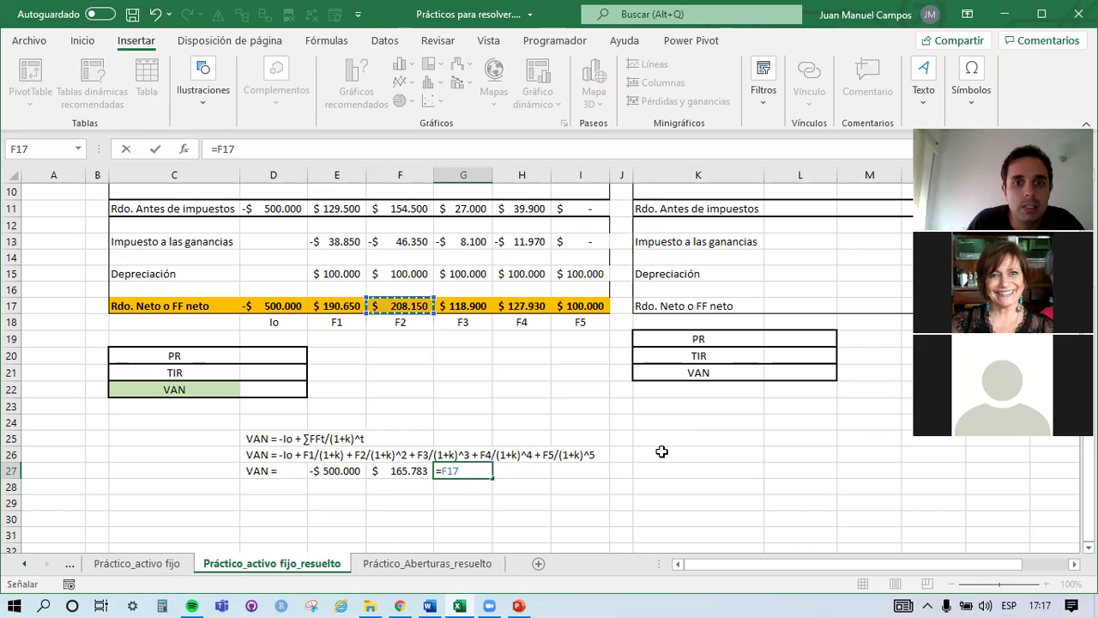
pyautogui.write('/(')
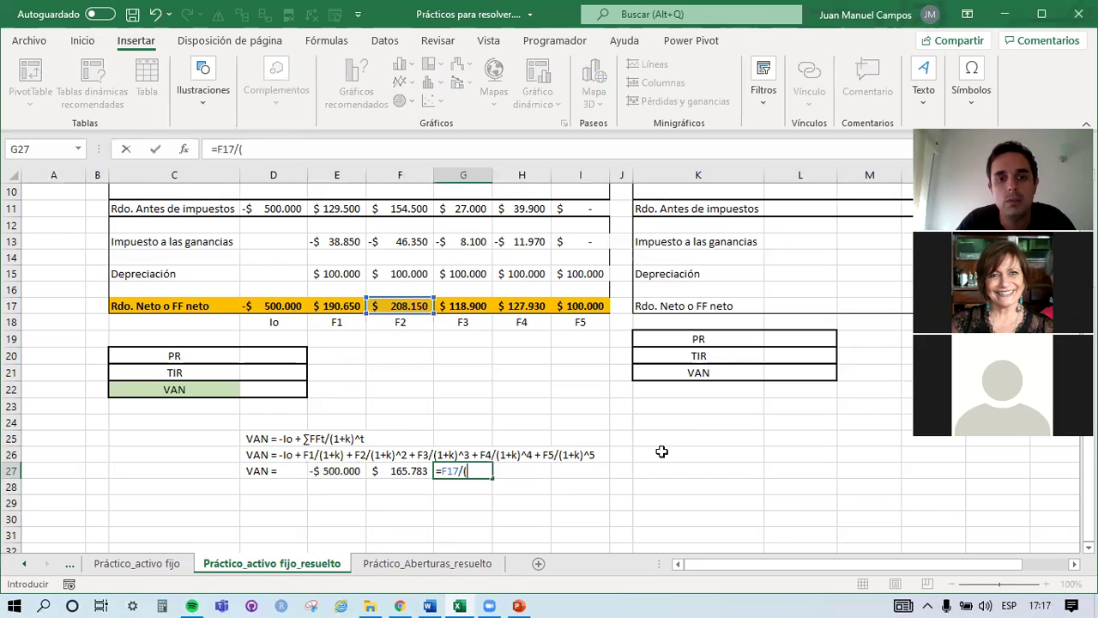
pyautogui.write('1+0,1')
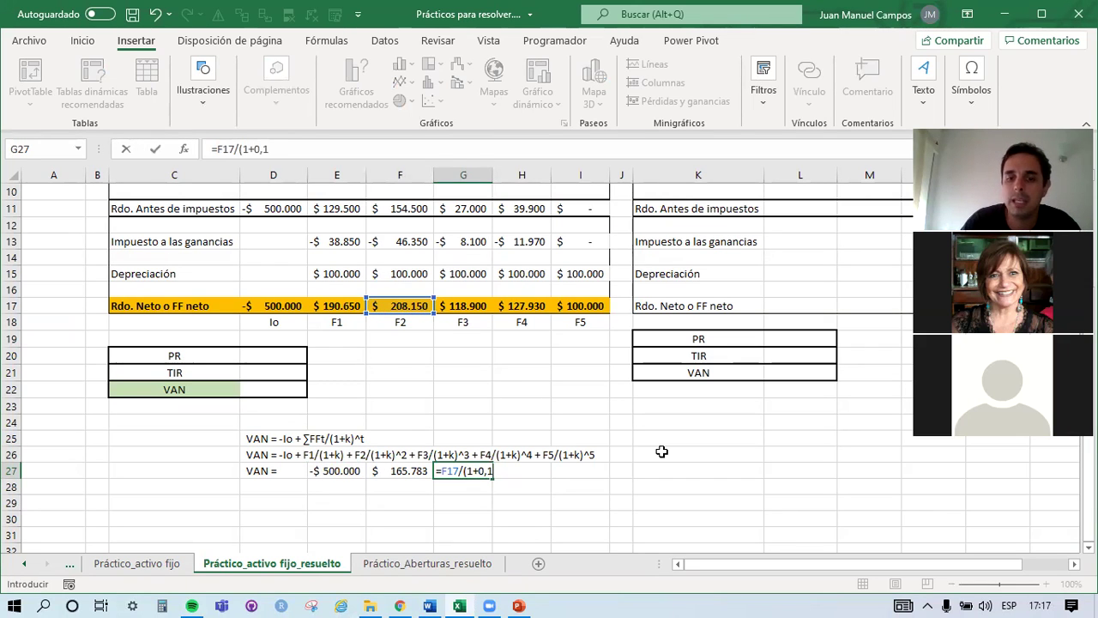
pyautogui.write('5)^')
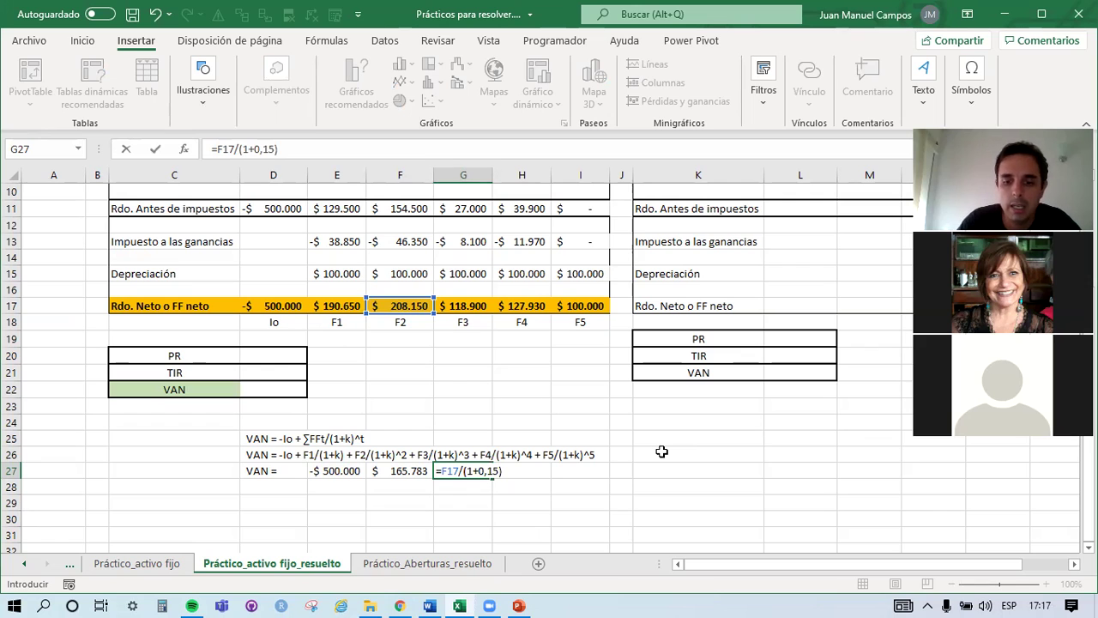
pyautogui.write('2')
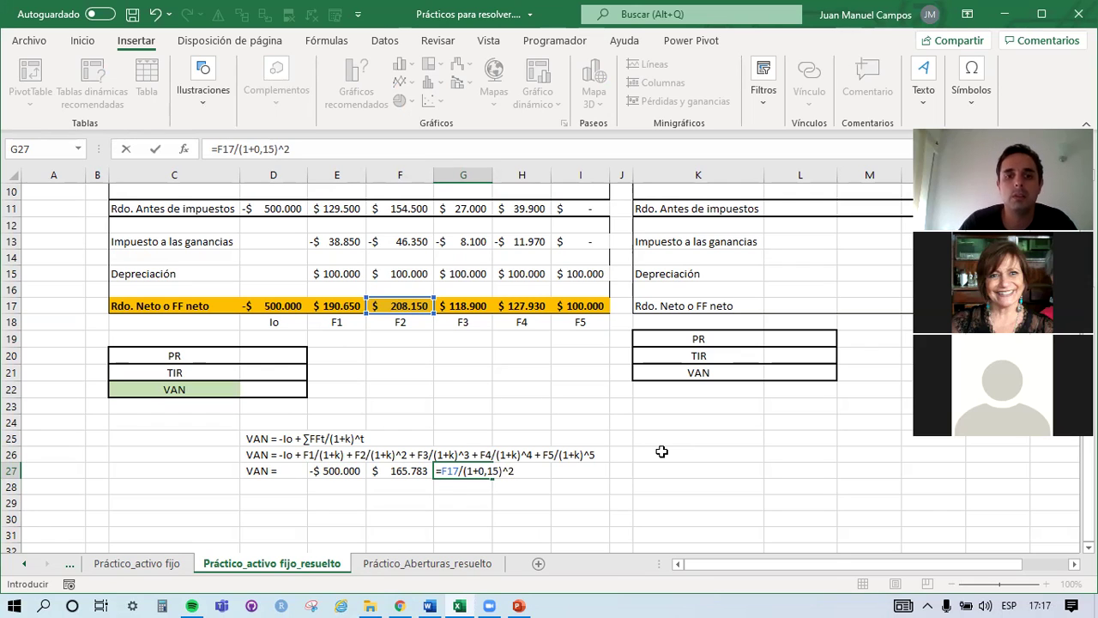
pyautogui.press('Return')
pyautogui.press('Up')
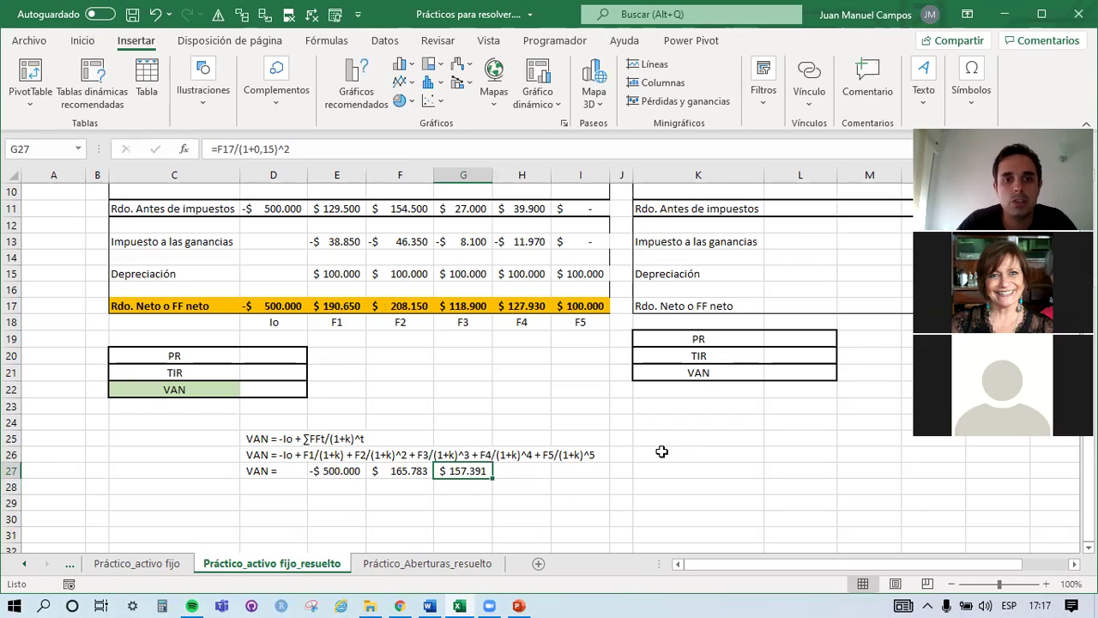
# Copy the G27 formula to H27 and set its exponent to 3 for the third cash flow.
pyautogui.hotkey('ctrl', 'c')
pyautogui.press('Right')
pyautogui.hotkey('ctrl', 'v')
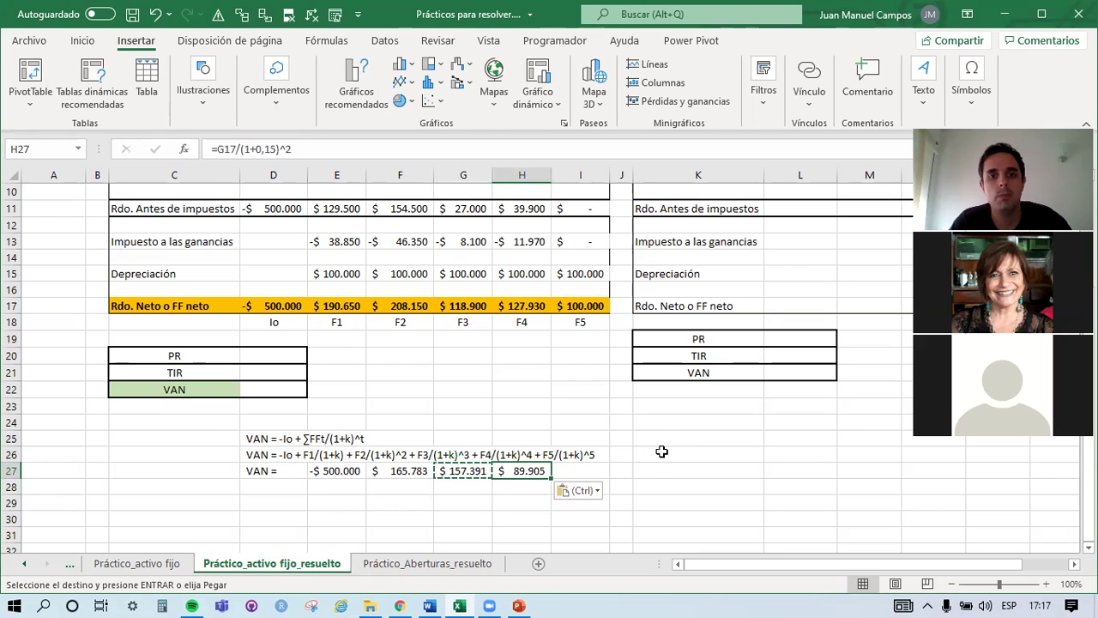
pyautogui.press('F2')
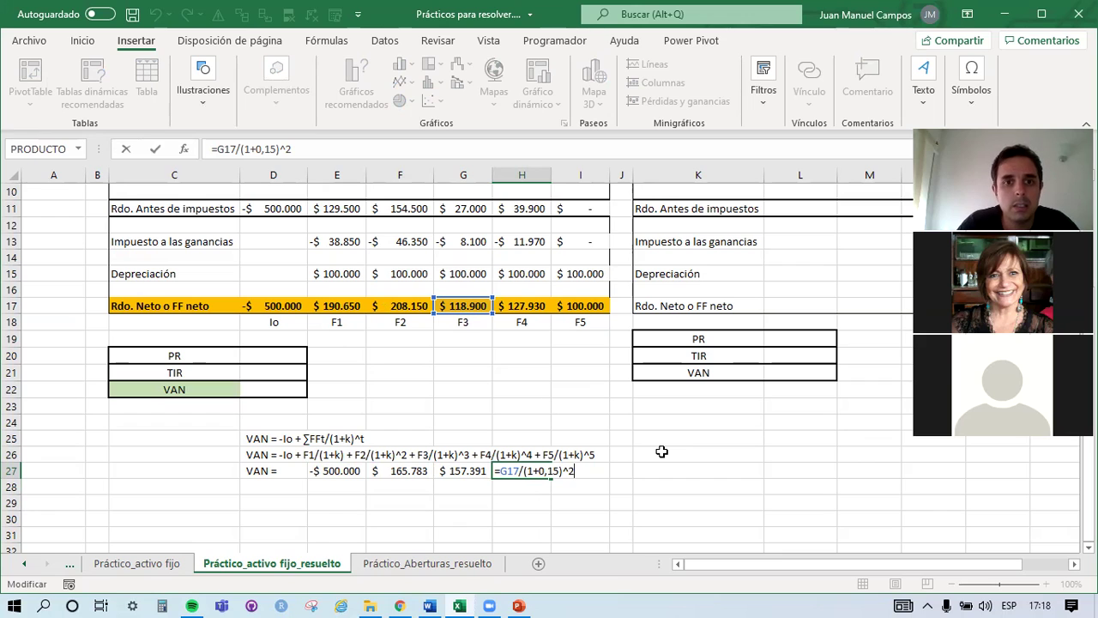
pyautogui.press('BackSpace')
pyautogui.write('3')
pyautogui.press('Return')
pyautogui.press('Up')
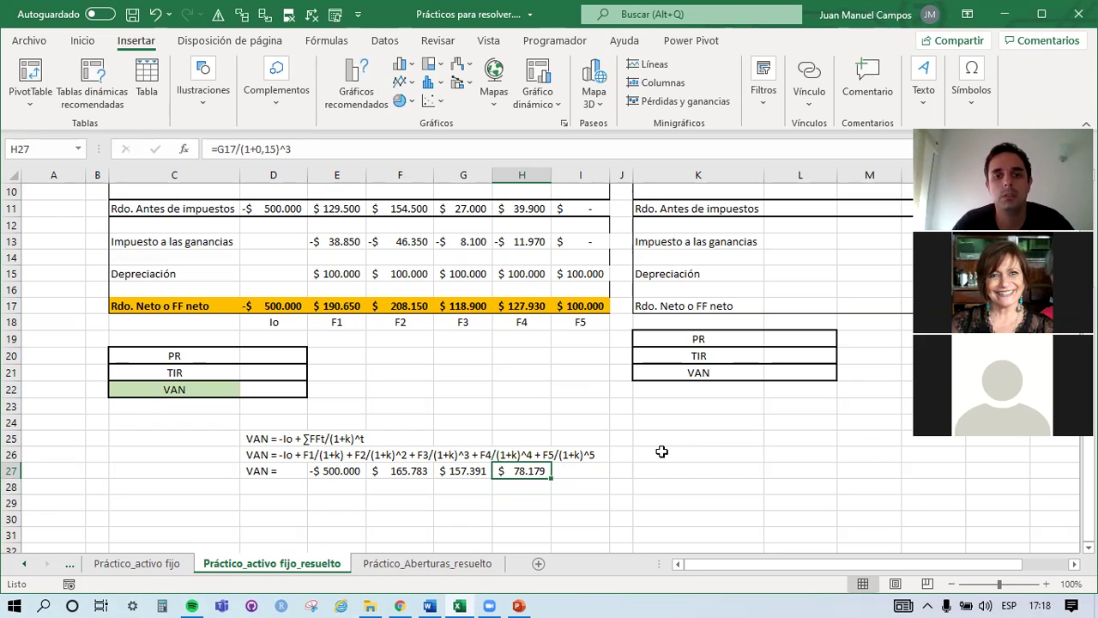
# Copy the H27 formula to I27 and set its exponent to 4 for the fourth cash flow.
pyautogui.hotkey('ctrl', 'c')
pyautogui.press('Right')
pyautogui.hotkey('ctrl', 'v')
pyautogui.press('F2')
pyautogui.press('BackSpace')
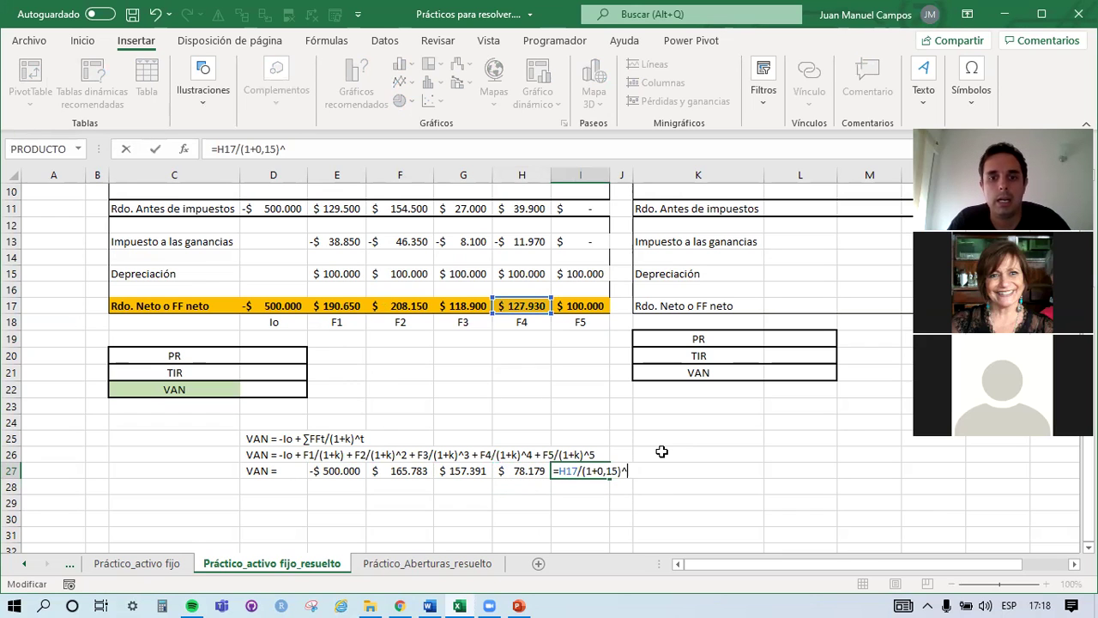
pyautogui.write('4')
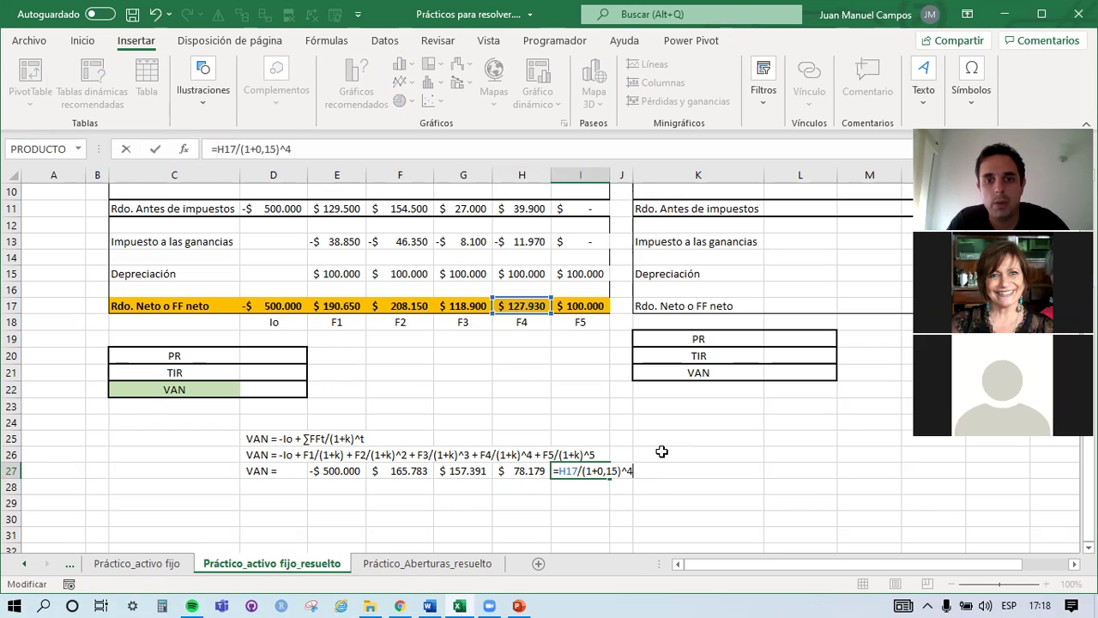
pyautogui.press('Return')
# Copy the I27 formula to J27, widen column J, and set the exponent to 5 for the fifth cash flow.
pyautogui.press('Up')
pyautogui.hotkey('ctrl', 'c')
pyautogui.press('Right')
pyautogui.hotkey('ctrl', 'v')
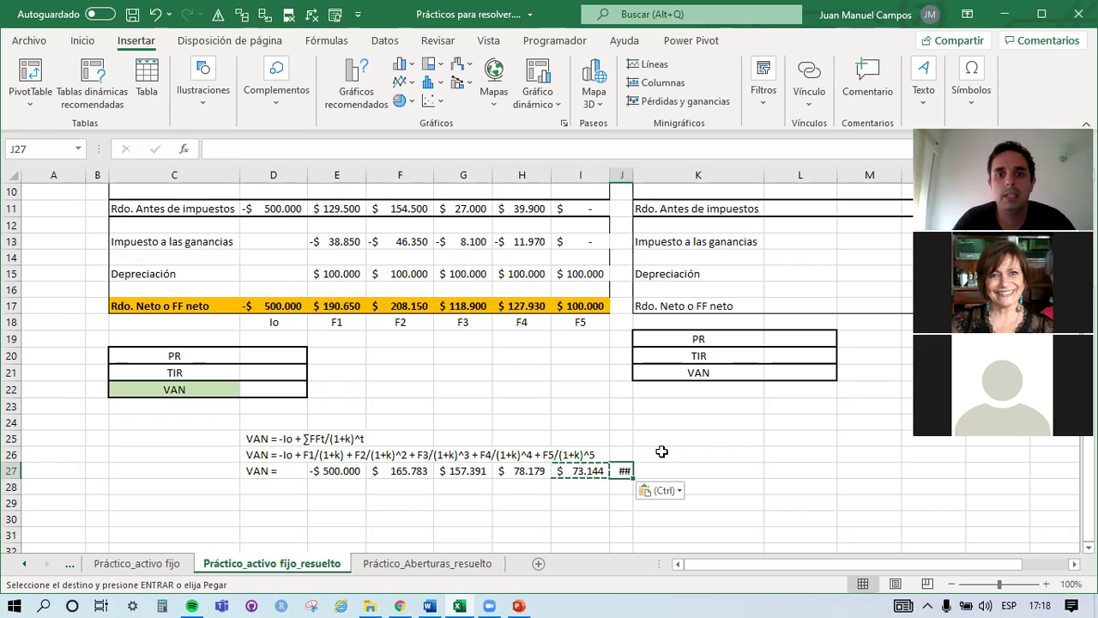
pyautogui.moveTo(631, 175); pyautogui.dragTo(661, 175)
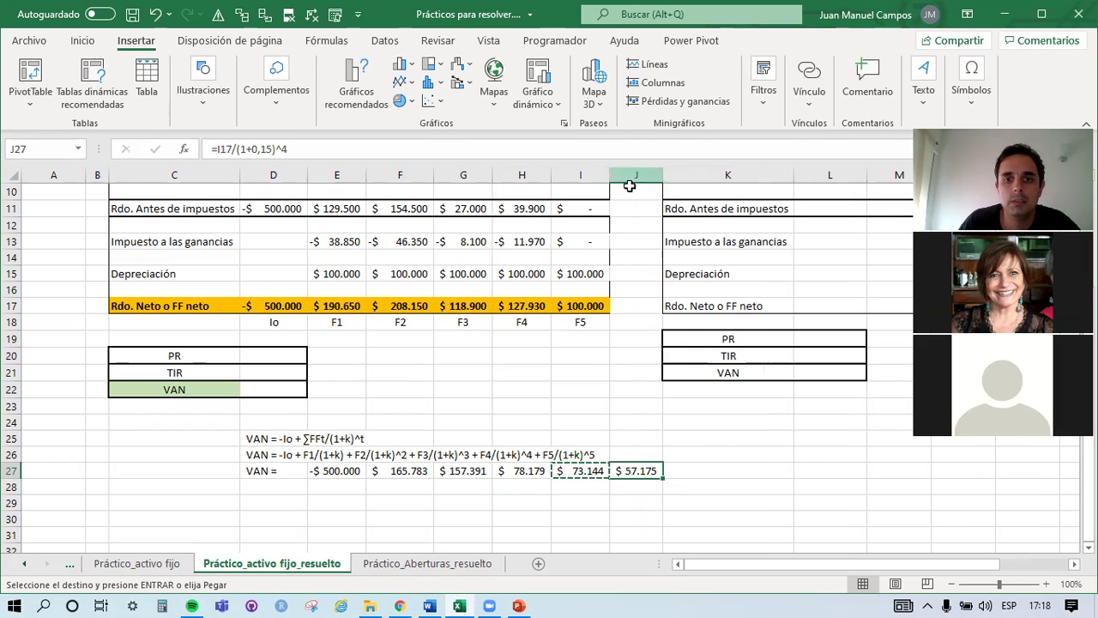
pyautogui.doubleClick(650, 470)
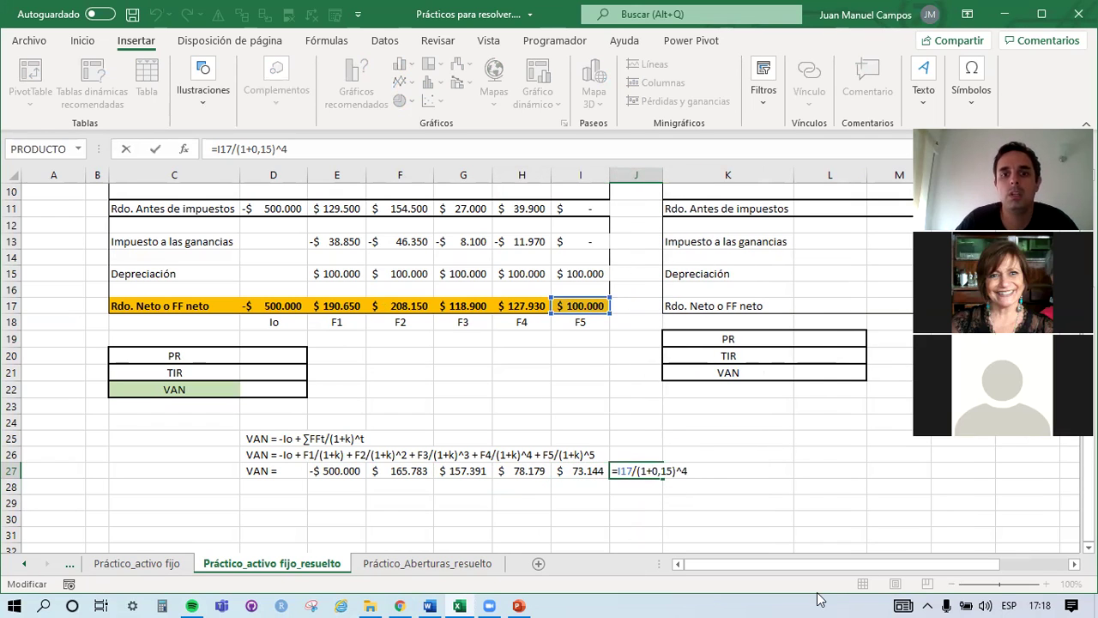
pyautogui.press('Right')
pyautogui.press('End')
pyautogui.press('BackSpace')
pyautogui.write('5')
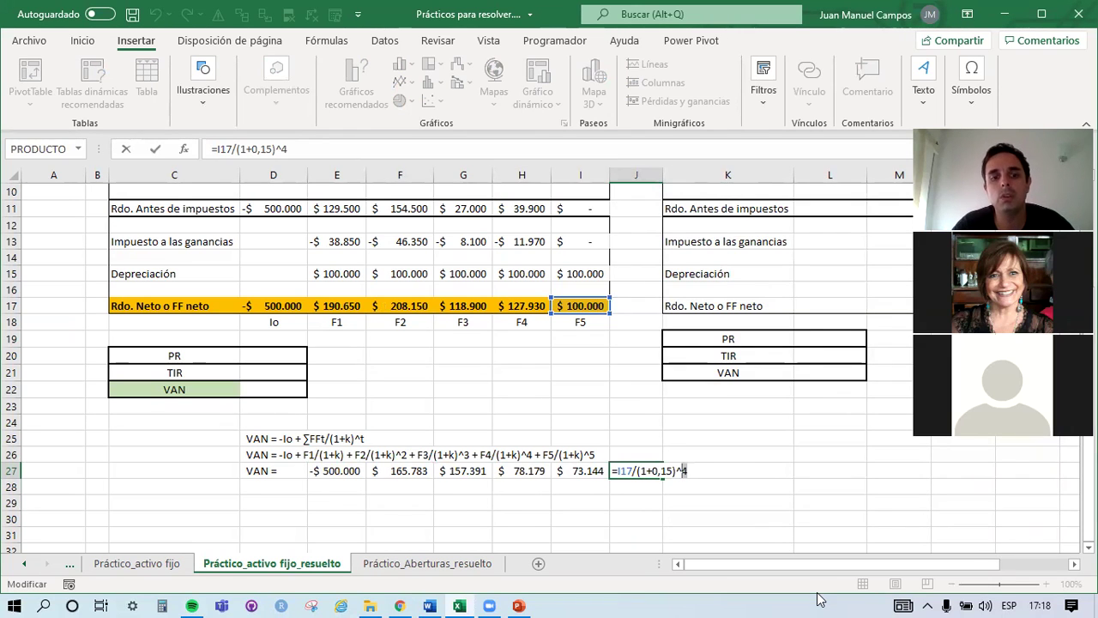
pyautogui.hotkey('ctrl', 'Return')
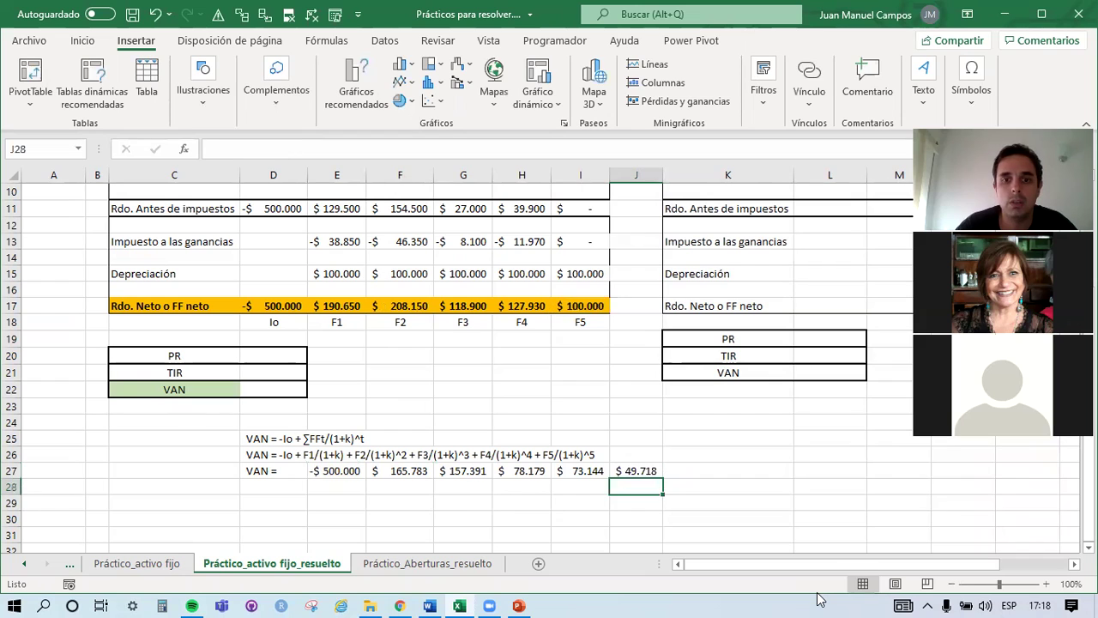
# Select the discounted cash flows in row 27 from J27 back to view their sum.
pyautogui.hotkey('shift', 'Left')
pyautogui.hotkey('shift', 'Left')
pyautogui.hotkey('shift', 'Left')
pyautogui.hotkey('shift', 'Left')
pyautogui.hotkey('shift', 'Left')
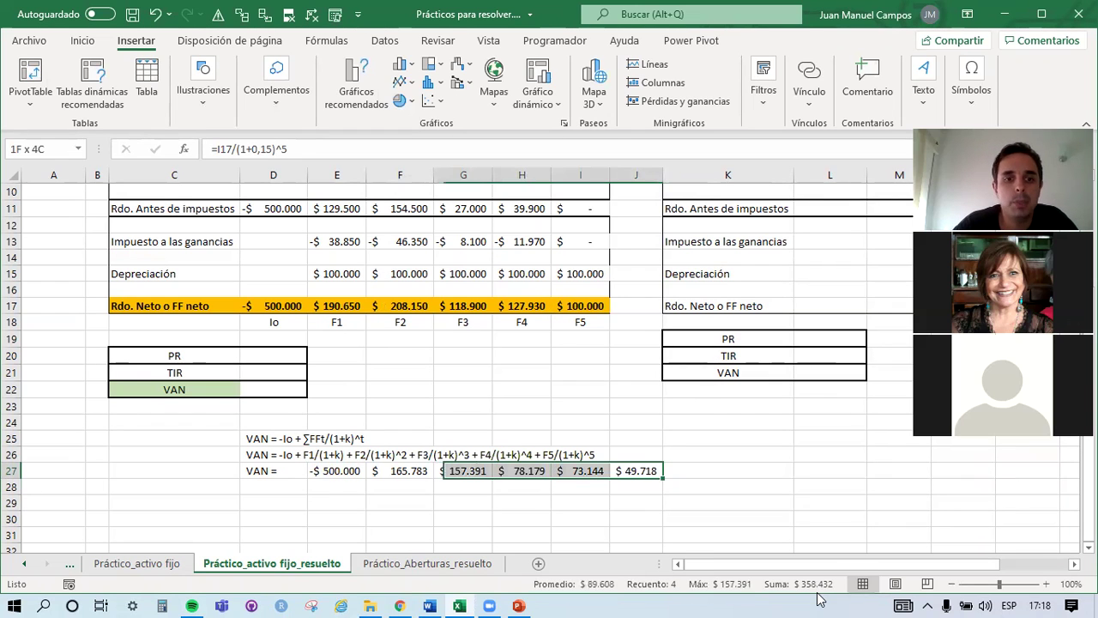
# Copy the "VAN =" label from D27 into cell D28.
pyautogui.press('Down')
pyautogui.press('Left')
pyautogui.press('Left')
pyautogui.press('Left')
pyautogui.press('Left')
pyautogui.press('Left')
pyautogui.press('Left')
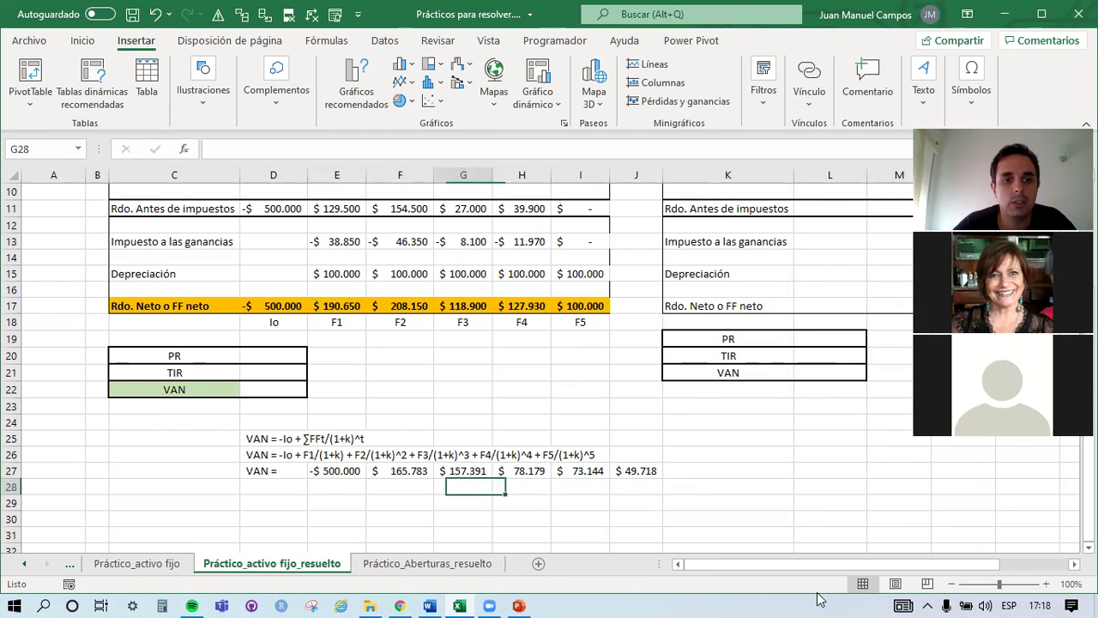
pyautogui.press('Up')
pyautogui.hotkey('ctrl', 'c')
pyautogui.press('Down')
pyautogui.hotkey('ctrl', 'v')
# Enter the formula =SUMA(E27:J27) in cell E28 to total the initial investment and discounted flows.
pyautogui.press('Right')
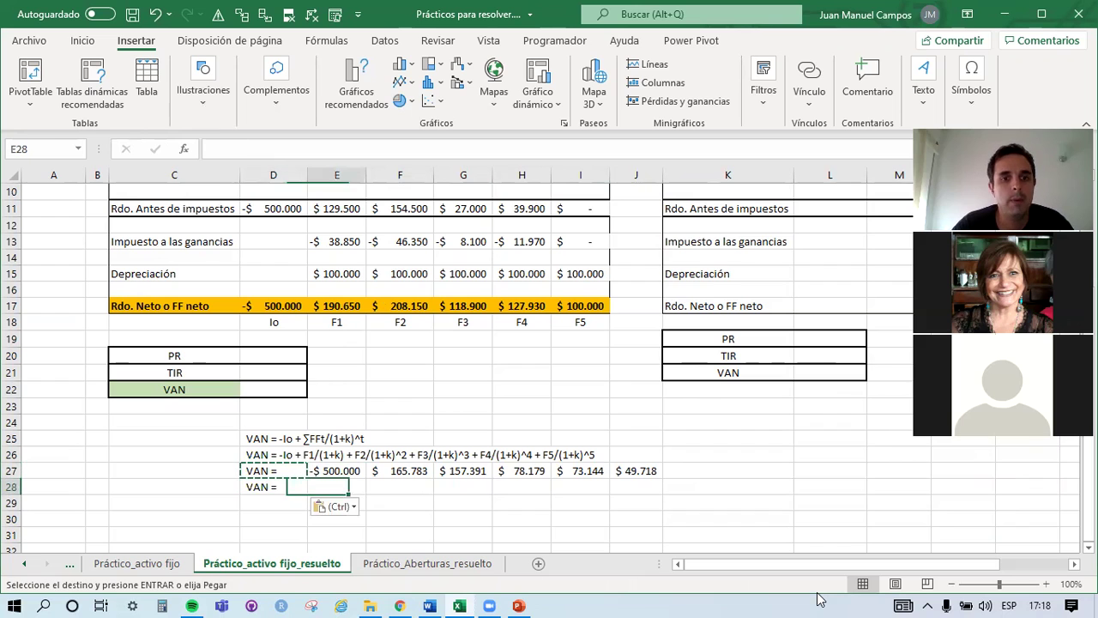
pyautogui.write('=su')
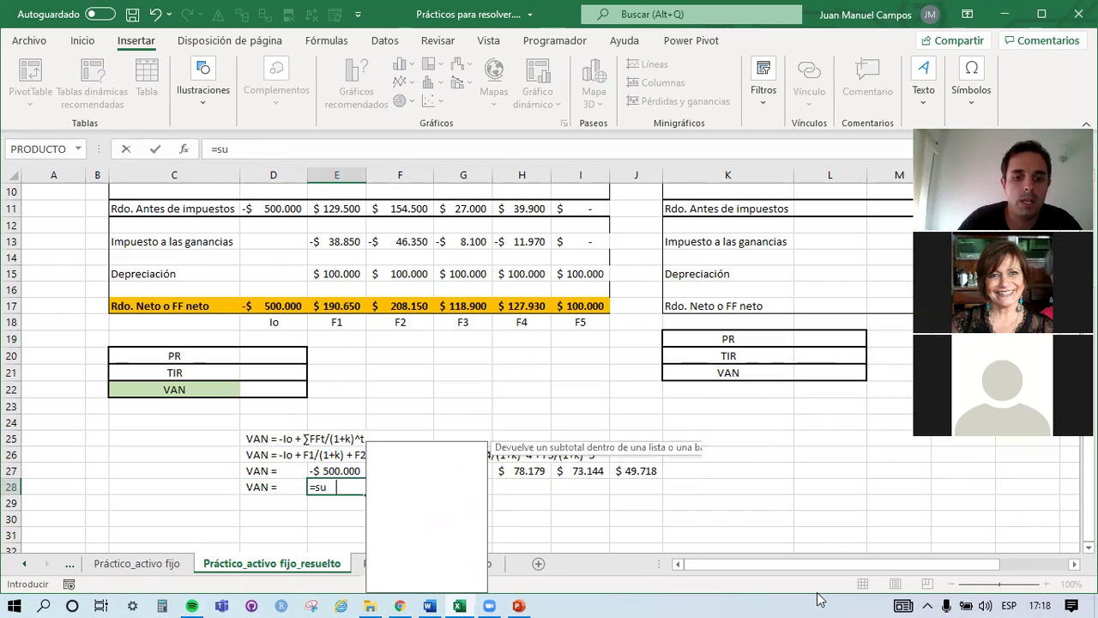
pyautogui.write('ma(')
pyautogui.press('Up')
pyautogui.hotkey('shift', 'Right')
pyautogui.hotkey('shift', 'Right')
pyautogui.hotkey('shift', 'Right')
pyautogui.hotkey('shift', 'Right')
pyautogui.hotkey('shift', 'Right')
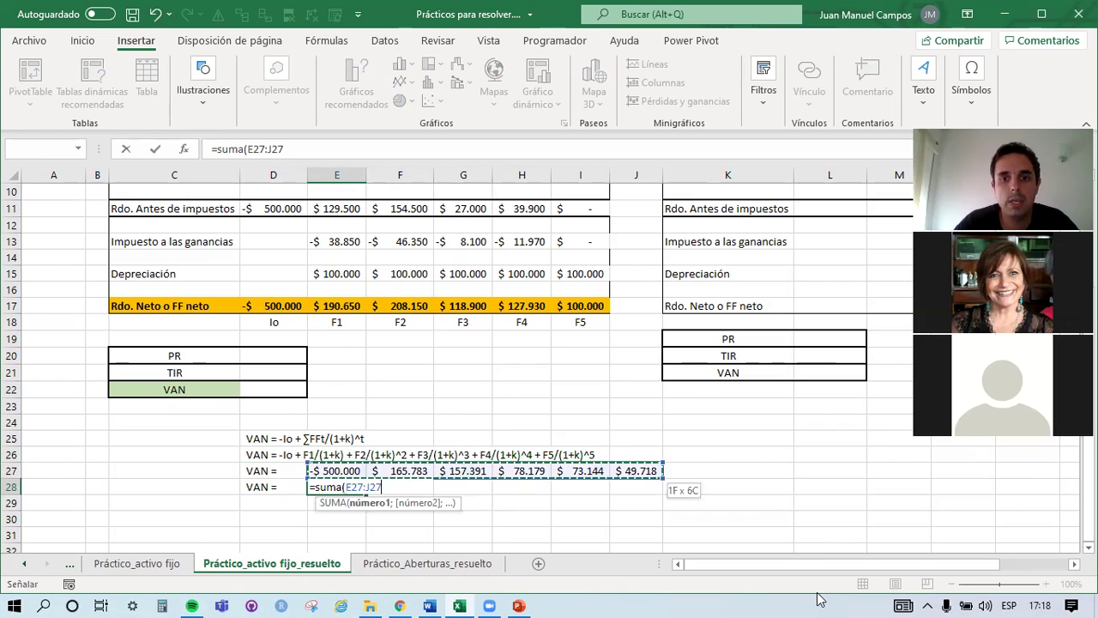
pyautogui.write(')')
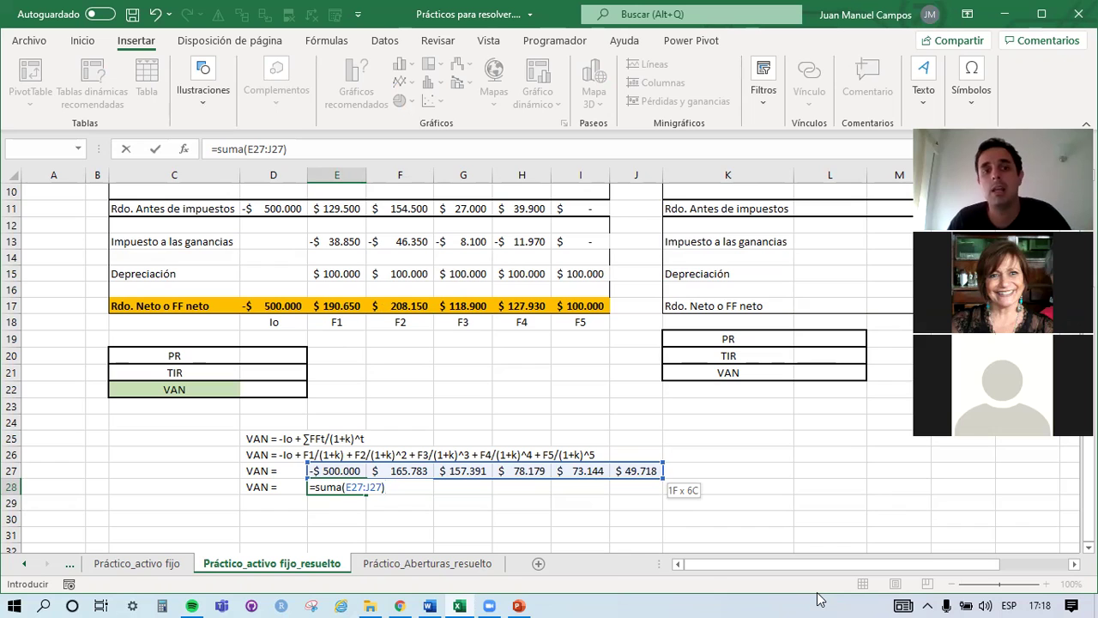
pyautogui.press('Return')
pyautogui.press('Up')
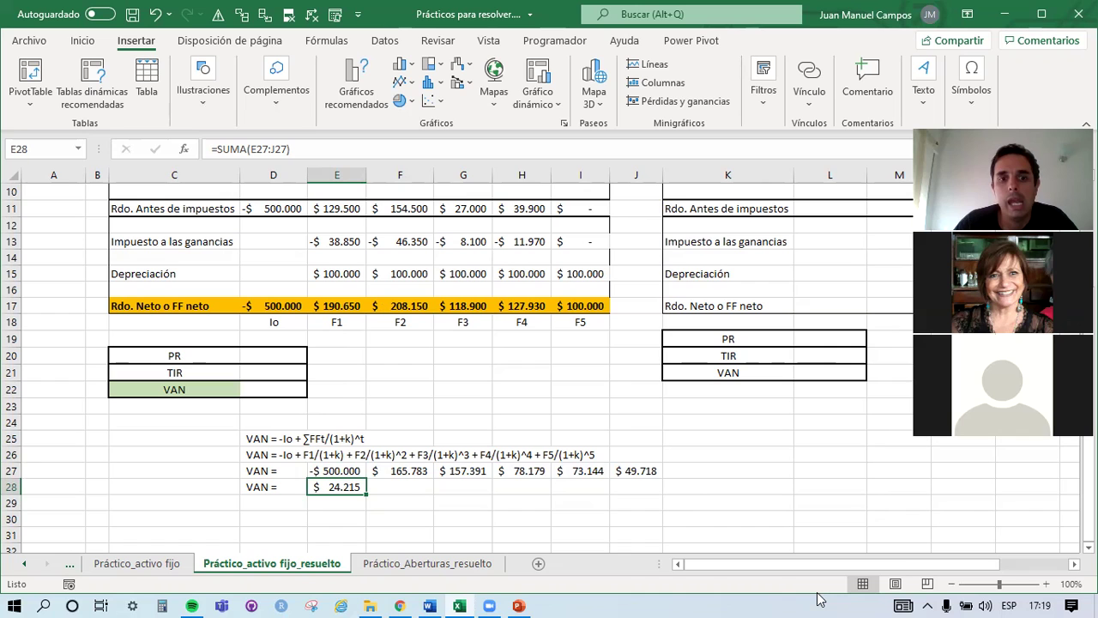
# Enter the note "> 0" in cell F28 beside the calculated VAN.
pyautogui.press('Right')
pyautogui.write('>')
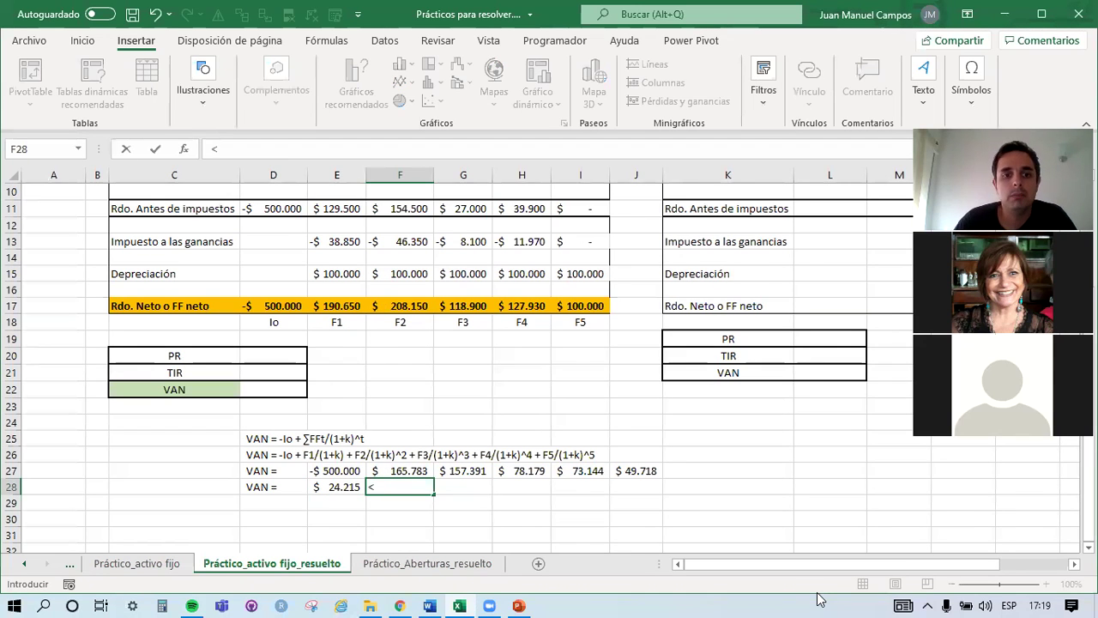
pyautogui.write(' 0')
pyautogui.press('Return')
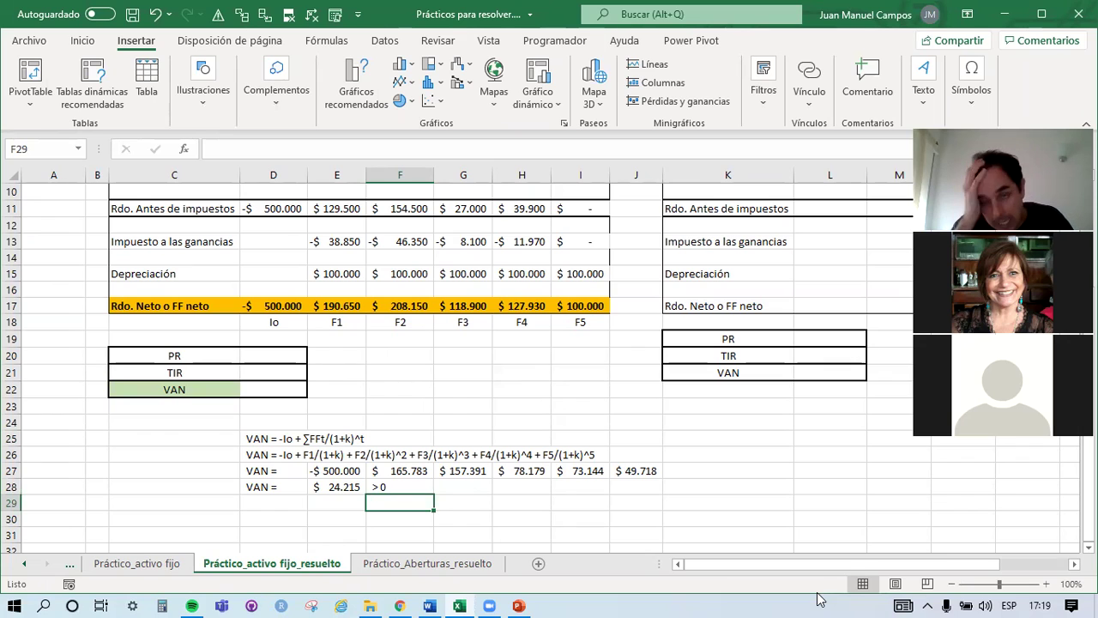
pyautogui.press('Left')
pyautogui.press('Left')
pyautogui.press('Up')
pyautogui.press('Right')
pyautogui.press('Right')
pyautogui.press('Right')
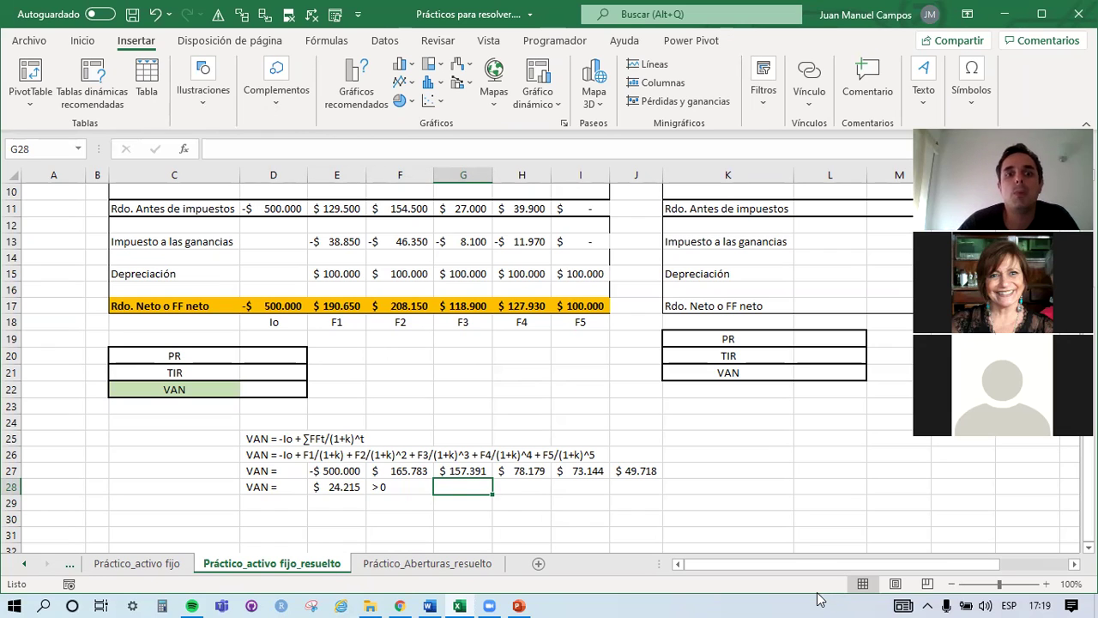
# Begin a VNA formula in the VAN result cell D22 with a discount rate of 0,15.
pyautogui.press('Left')
pyautogui.press('Left')
pyautogui.press('Left')
pyautogui.press('Up')
pyautogui.press('Up')
pyautogui.press('Up')
pyautogui.press('Up')
pyautogui.press('Up')
pyautogui.press('Up')
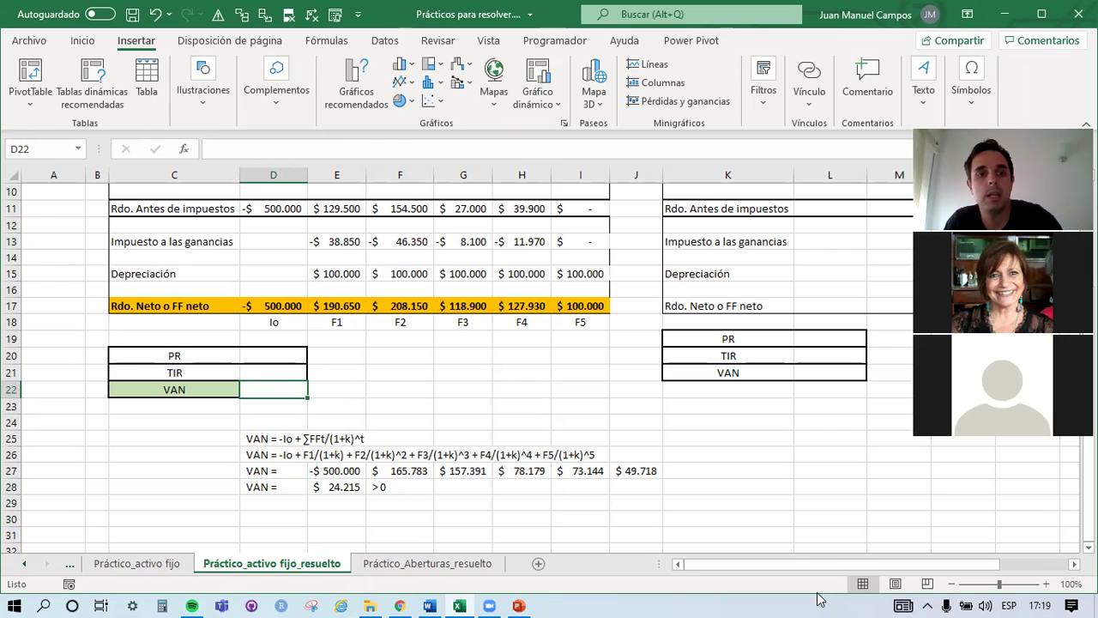
pyautogui.write('=')
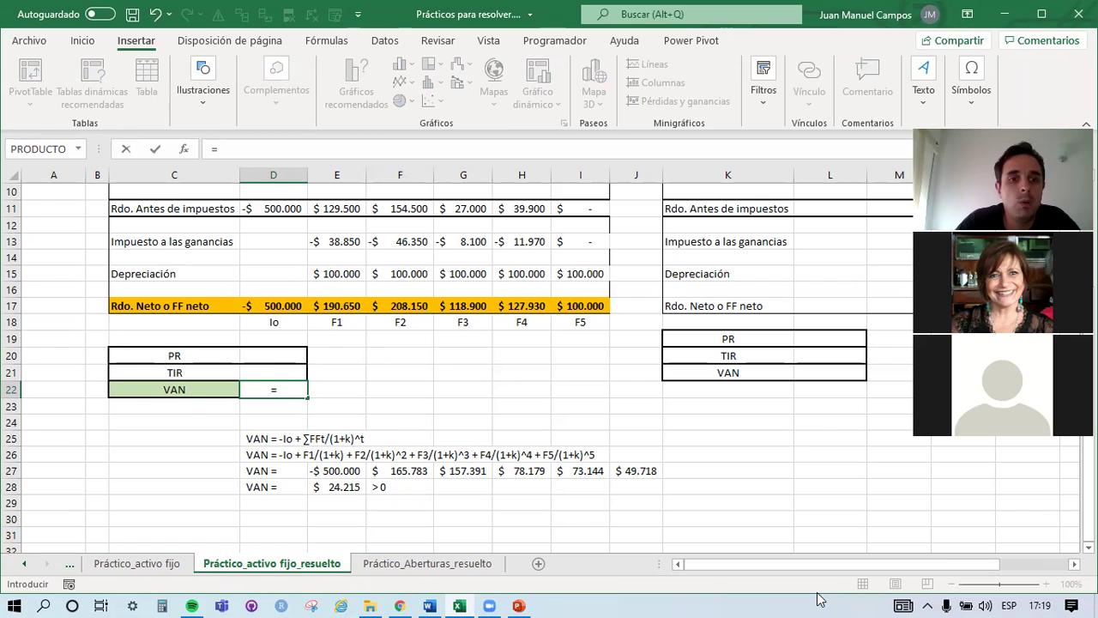
pyautogui.write('vna')
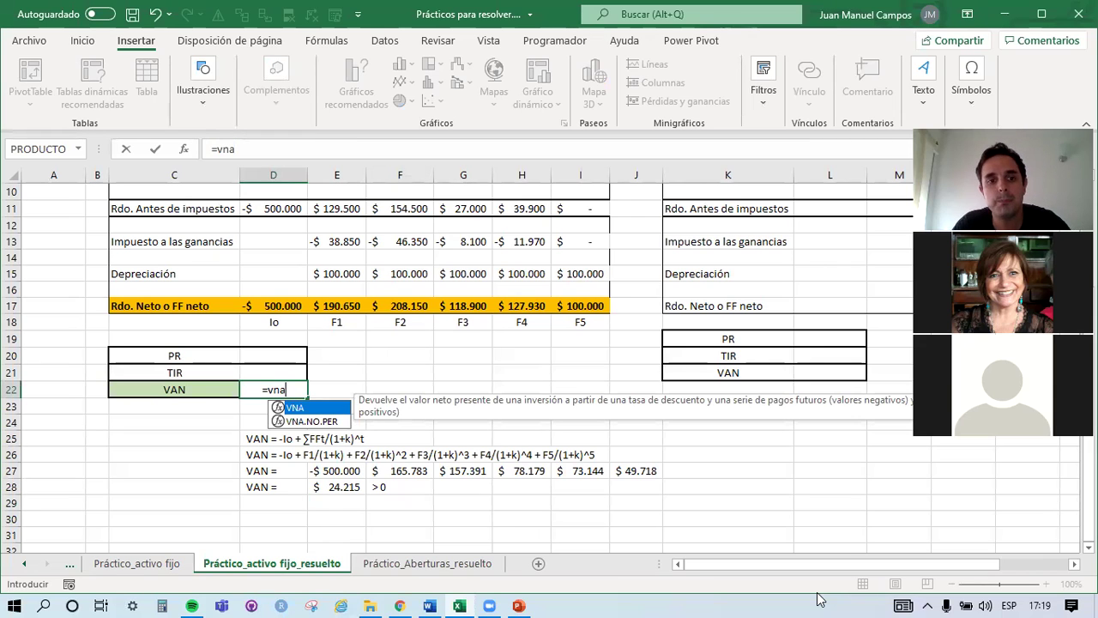
pyautogui.write('(')
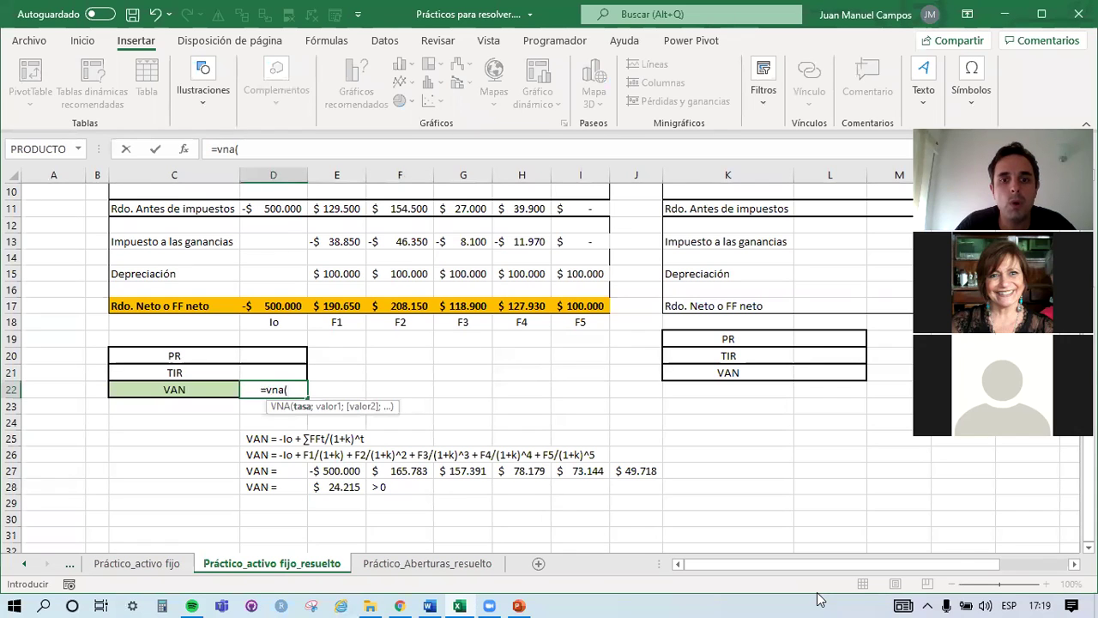
pyautogui.write('0,1')
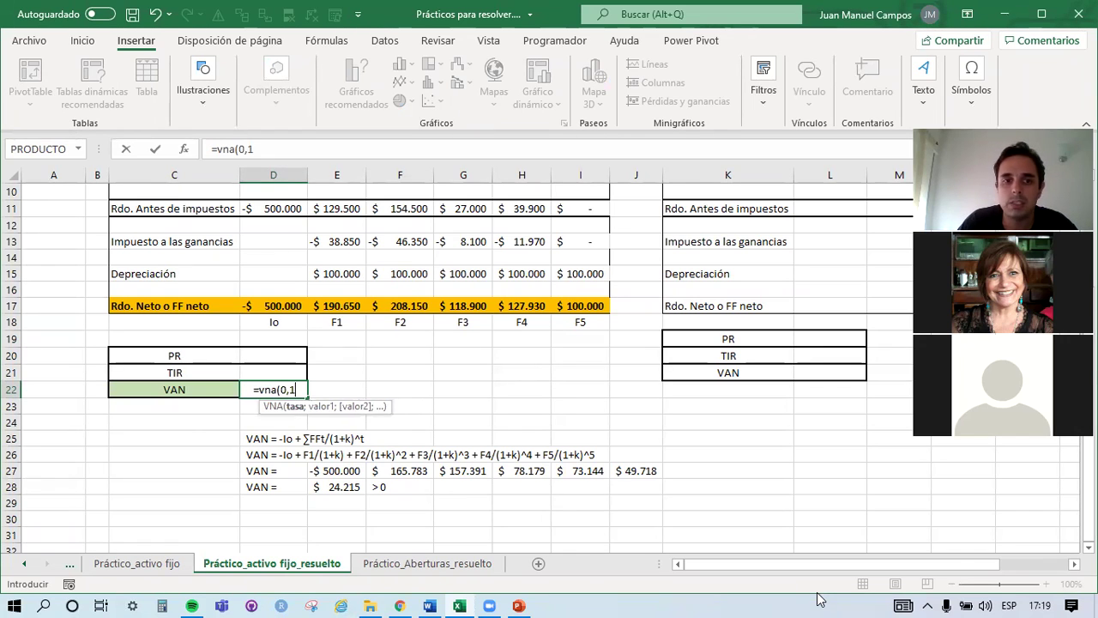
pyautogui.write('5;')
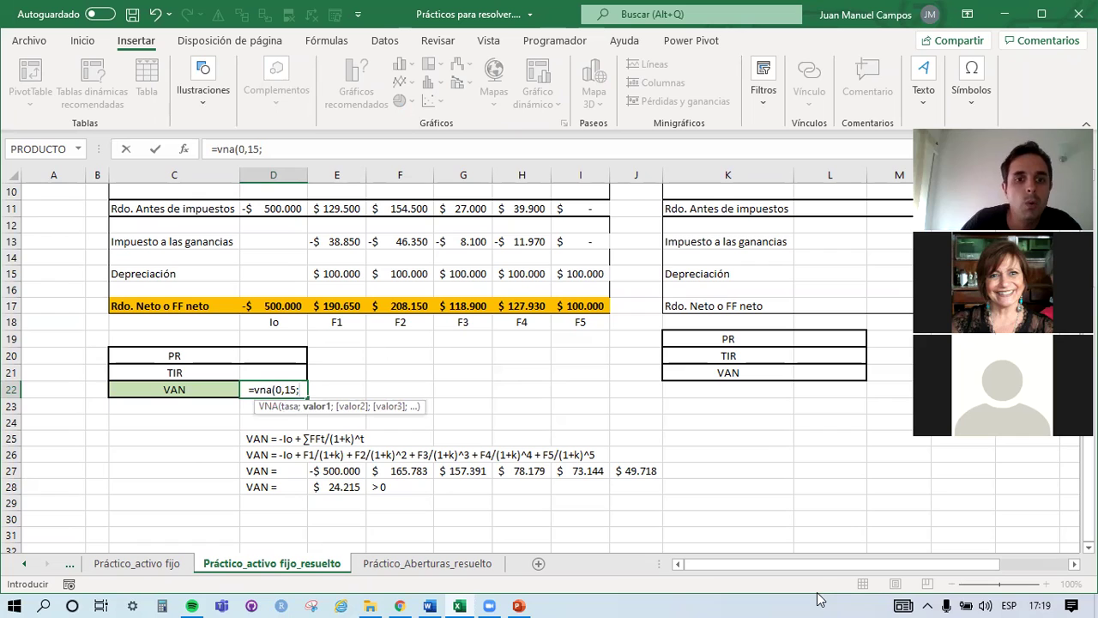
# Add the net cash flows E17, F17, G17, H17 and I17 as the VNA values and enter the formula.
pyautogui.click(348, 306)
pyautogui.write(';')
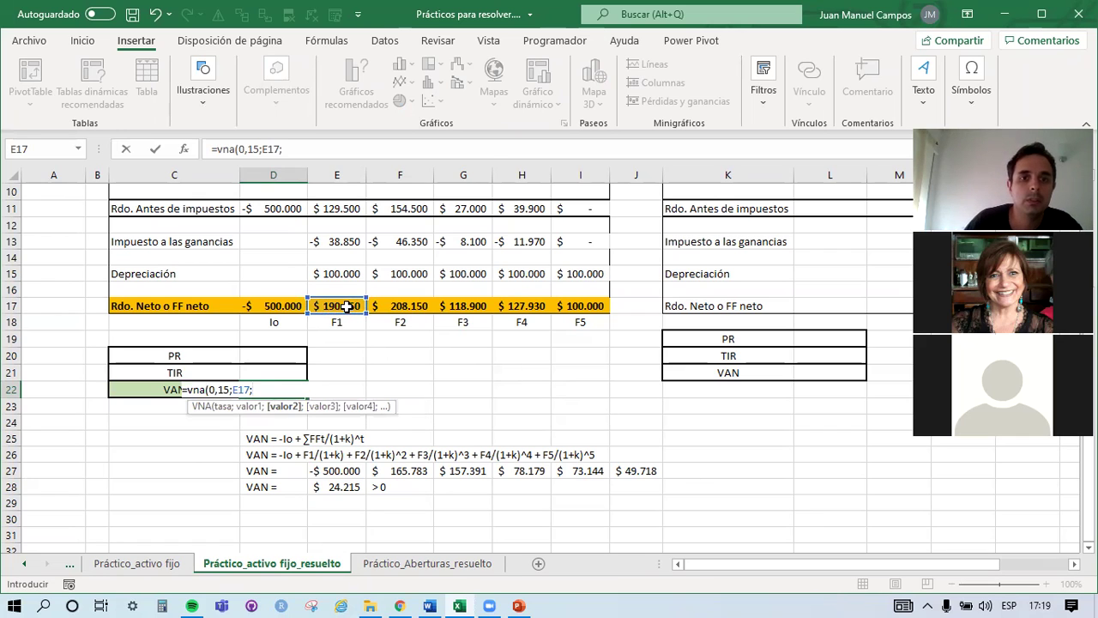
pyautogui.click(386, 309)
pyautogui.write(';')
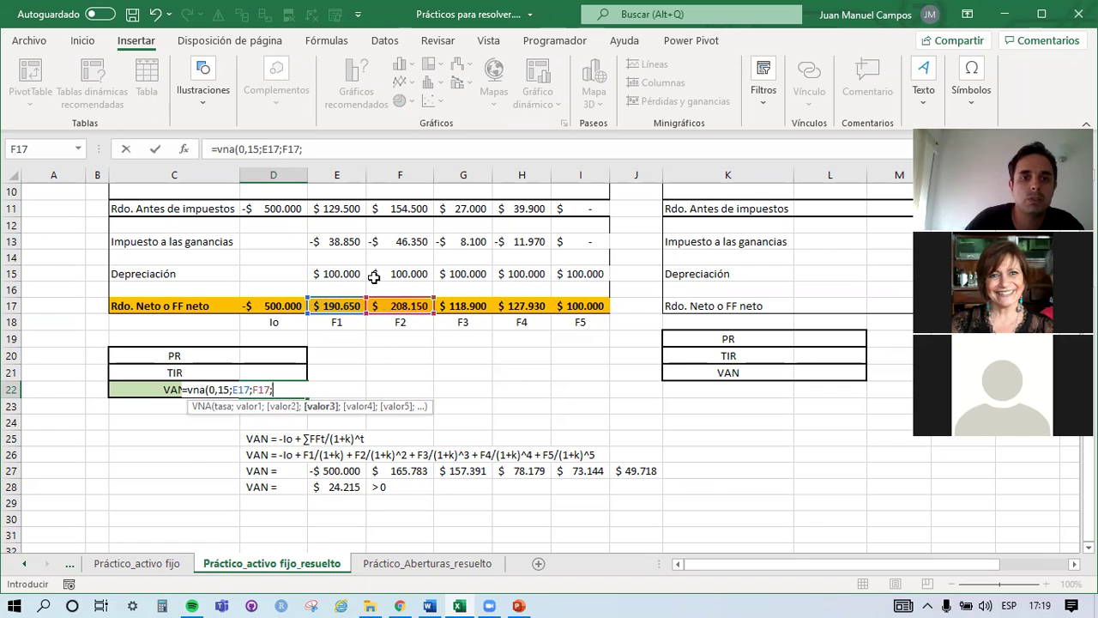
pyautogui.click(447, 306)
pyautogui.write(';')
pyautogui.click(519, 306)
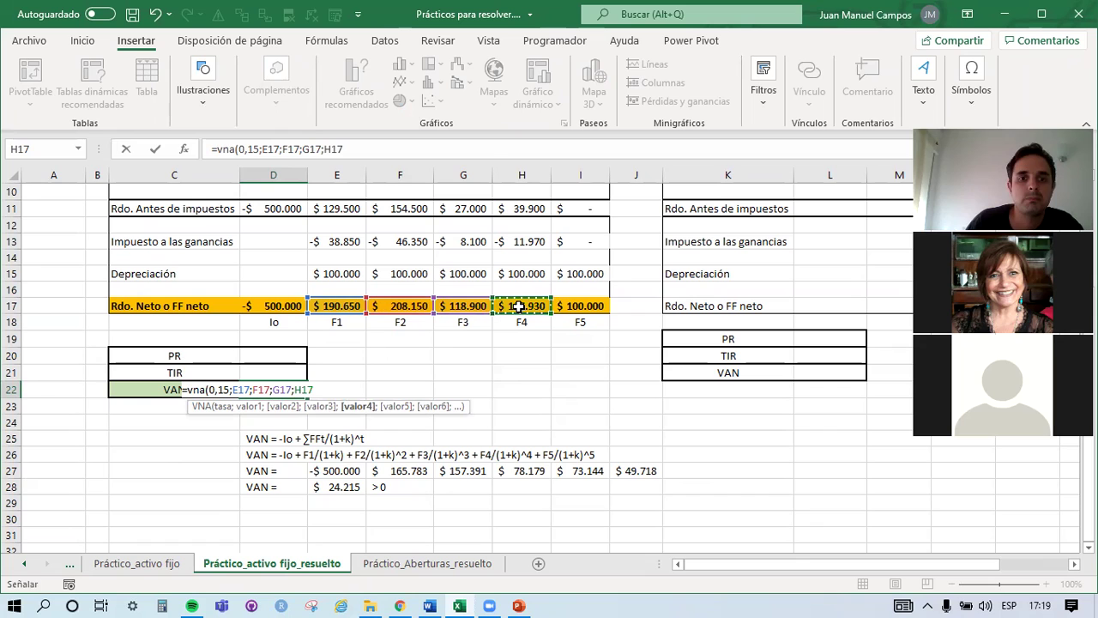
pyautogui.write(';')
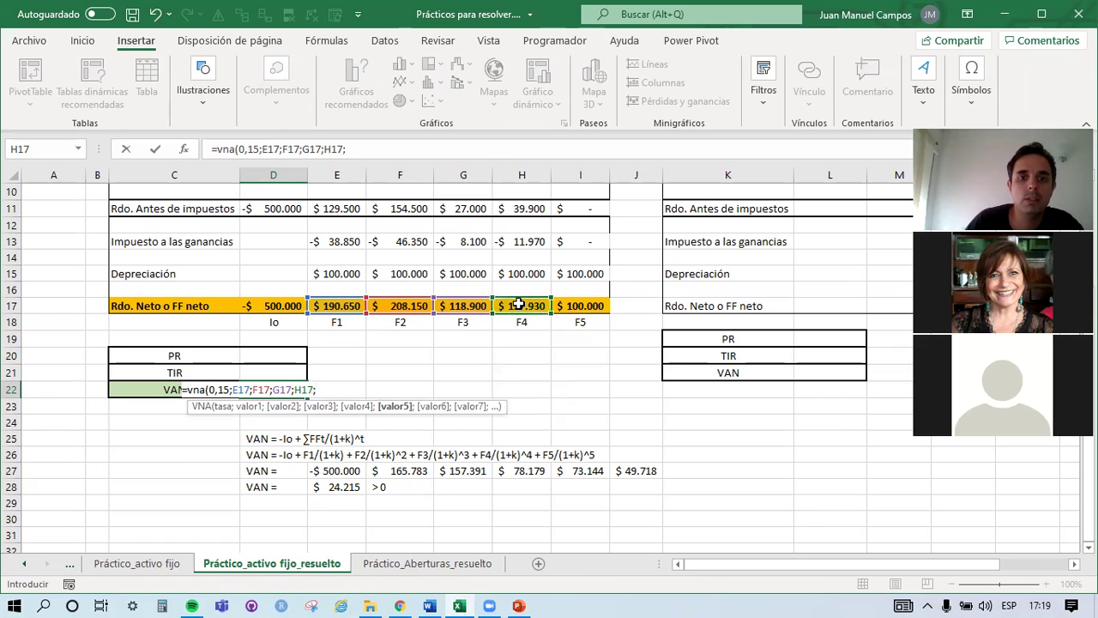
pyautogui.click(579, 305)
pyautogui.write(')')
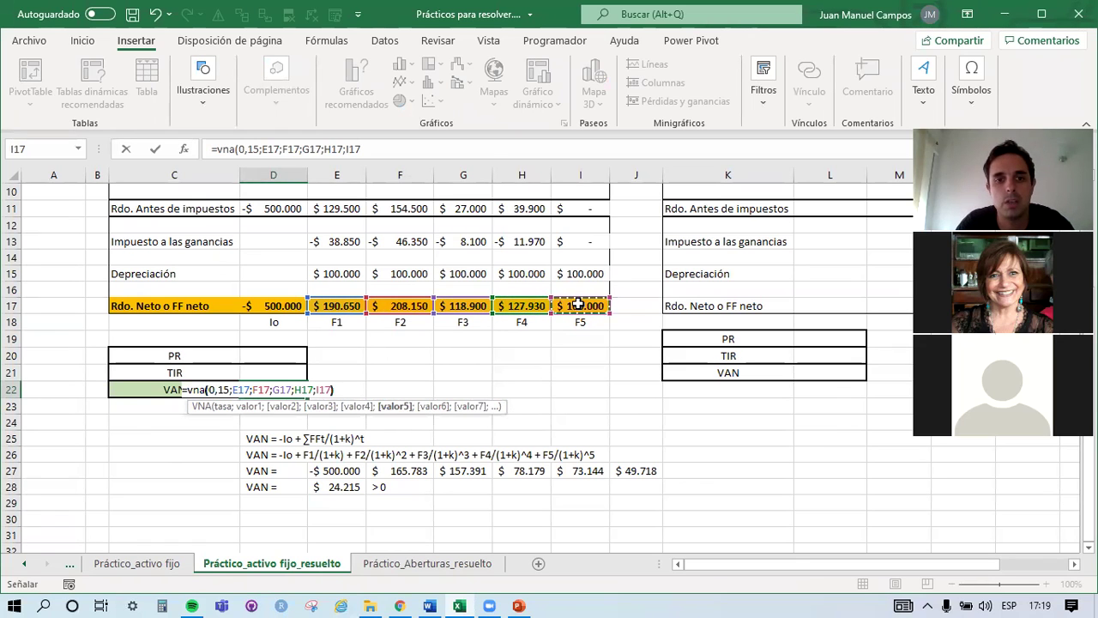
pyautogui.press('Return')
pyautogui.press('Up')
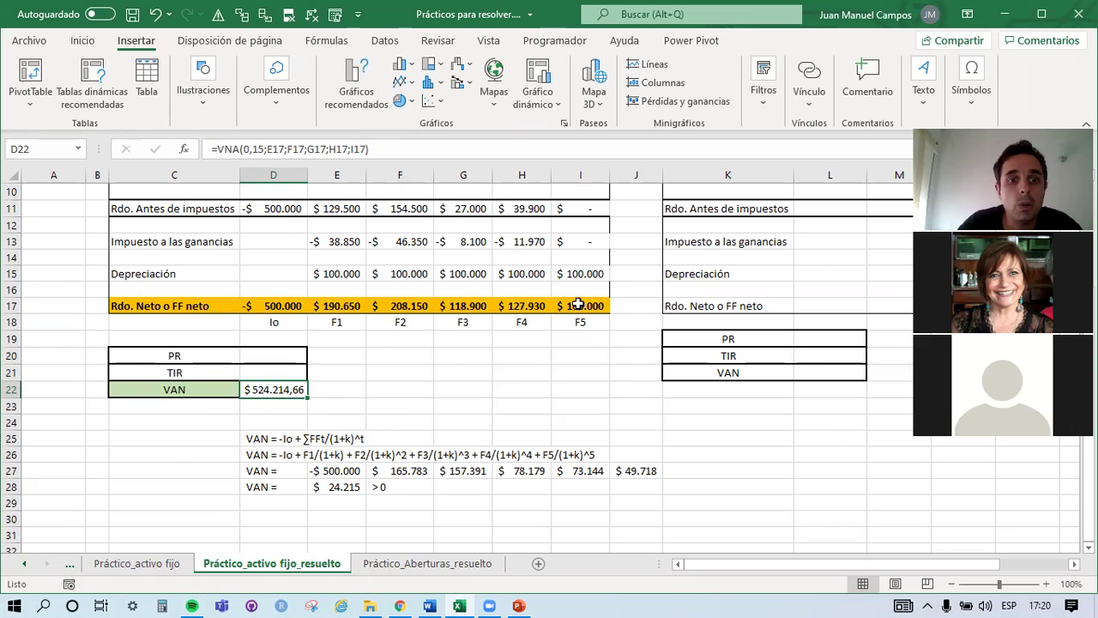
pyautogui.press('F2')
pyautogui.write('+')
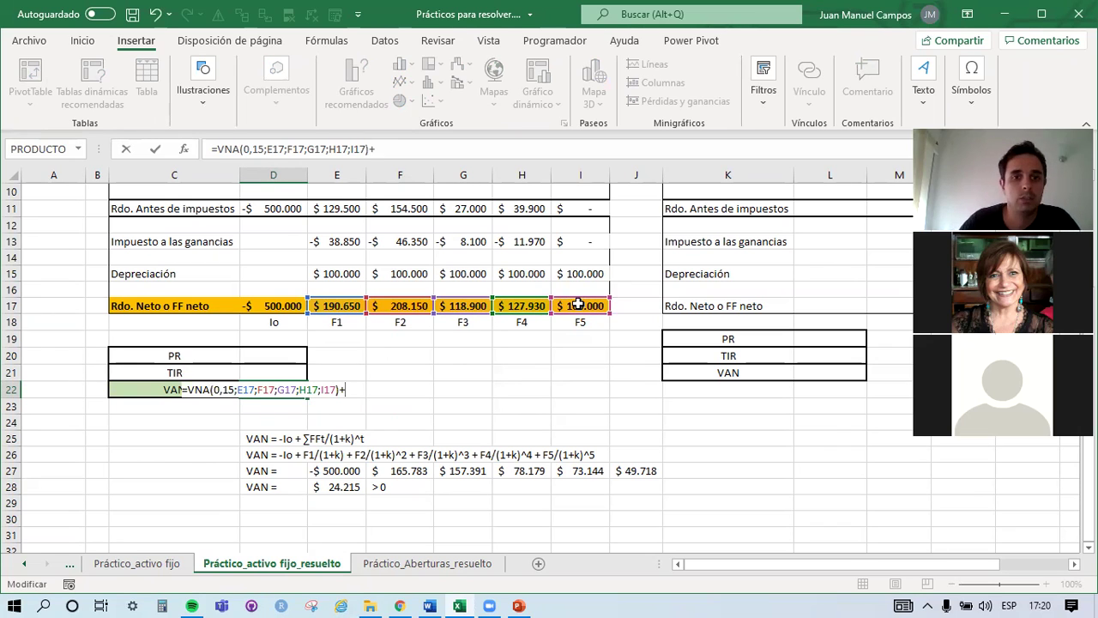
pyautogui.press('Escape')
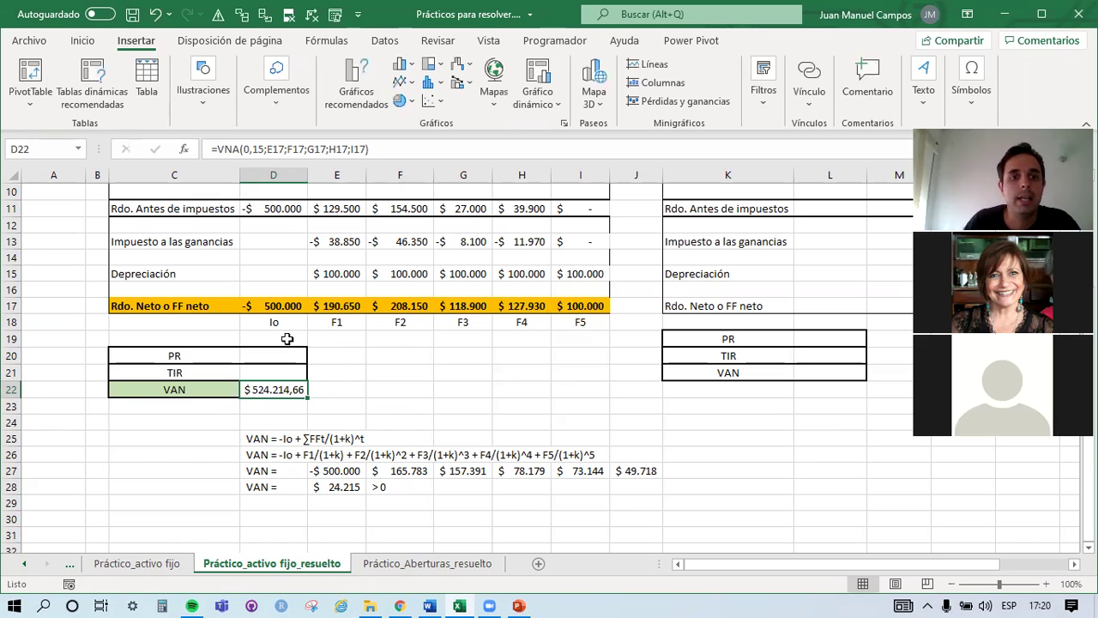
# Append +D17 to the VNA formula in D22 to include the initial investment.
pyautogui.doubleClick(276, 390)
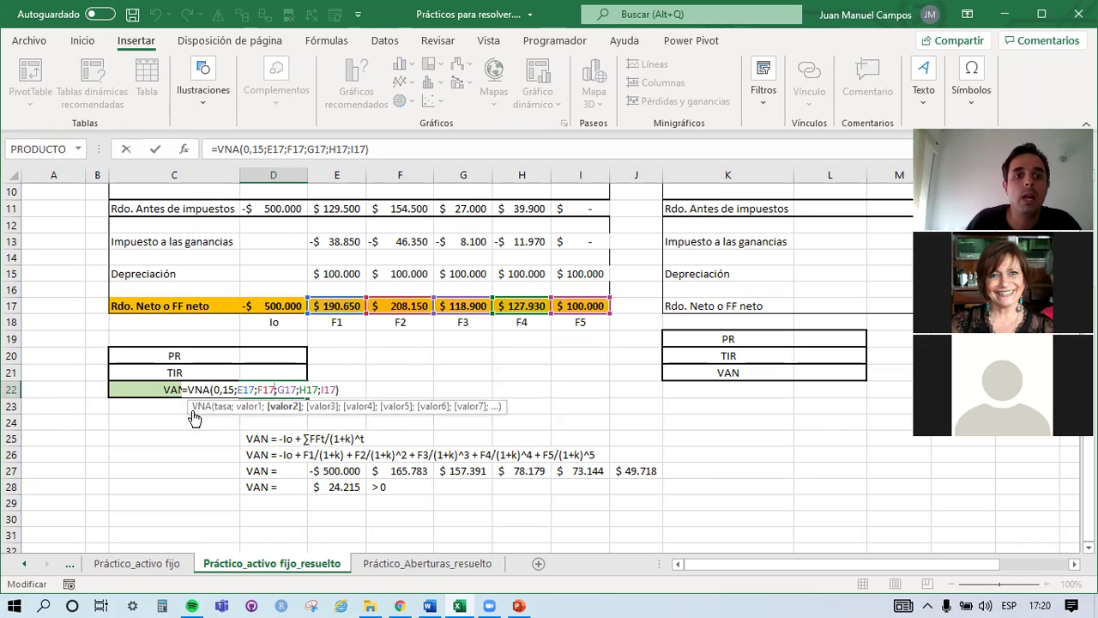
pyautogui.press('Right')
pyautogui.press('Right')
pyautogui.press('Right')
pyautogui.press('Right')
pyautogui.press('Right')
pyautogui.press('Right')
pyautogui.press('Right')
pyautogui.press('Right')
pyautogui.press('Right')
pyautogui.press('Right')
pyautogui.press('Right')
pyautogui.press('Right')
pyautogui.press('Right')
pyautogui.write('+')
pyautogui.click(282, 304)
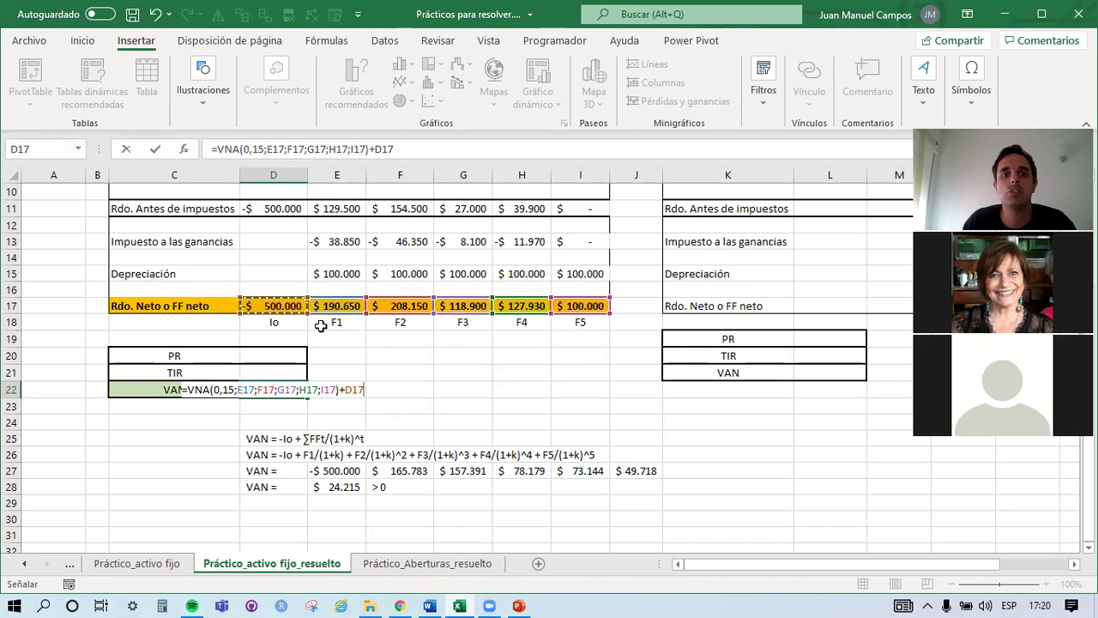
pyautogui.click(346, 391)
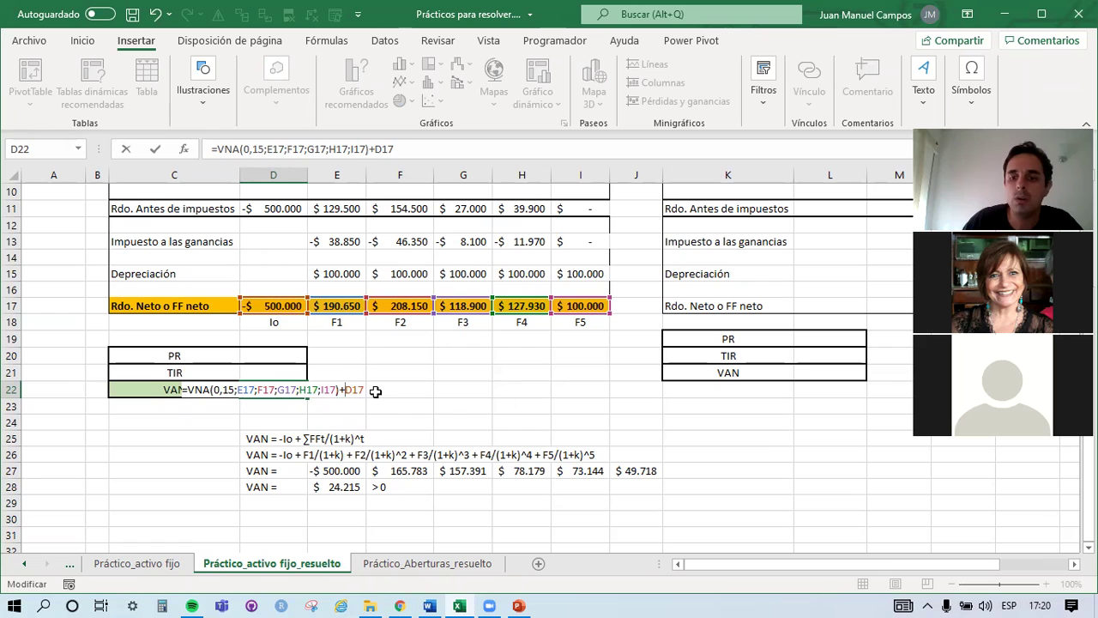
pyautogui.press('Return')
pyautogui.press('Up')
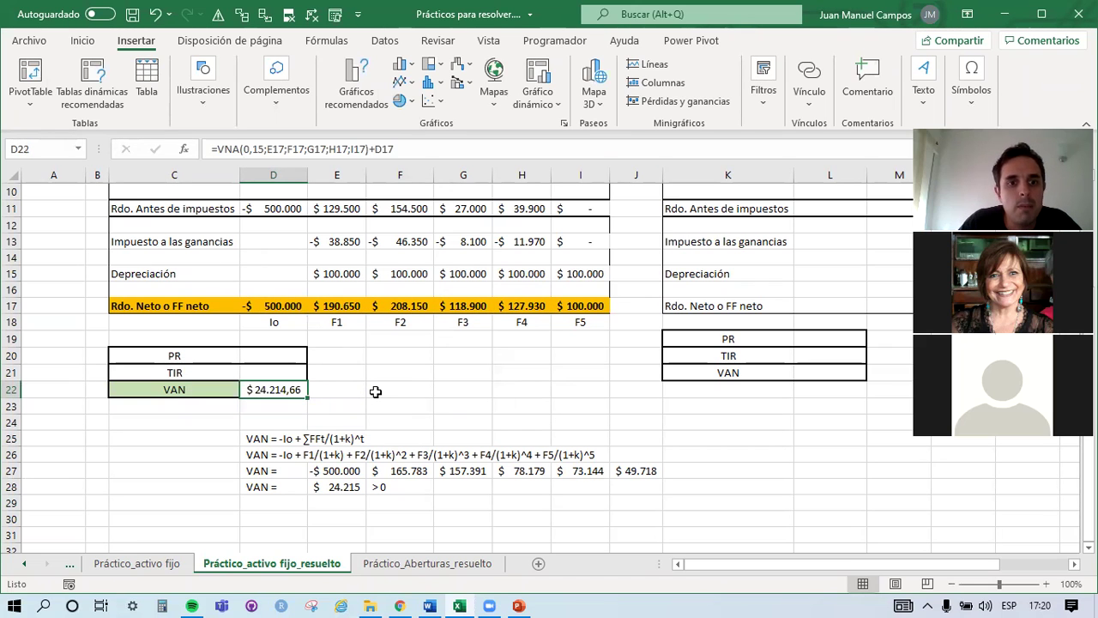
# Try the VAN in D22 without decimals and return it to two decimal places.
pyautogui.click(85, 43)
pyautogui.click(501, 97)
pyautogui.click(521, 99)
pyautogui.click(521, 99)
pyautogui.click(520, 99)
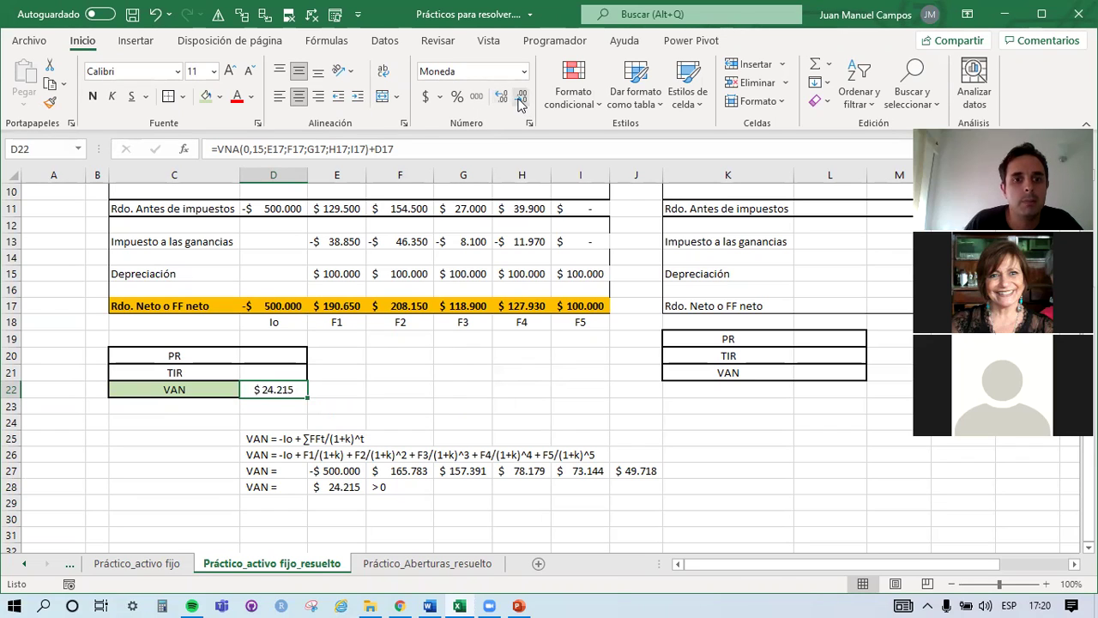
pyautogui.click(502, 98)
pyautogui.click(502, 97)
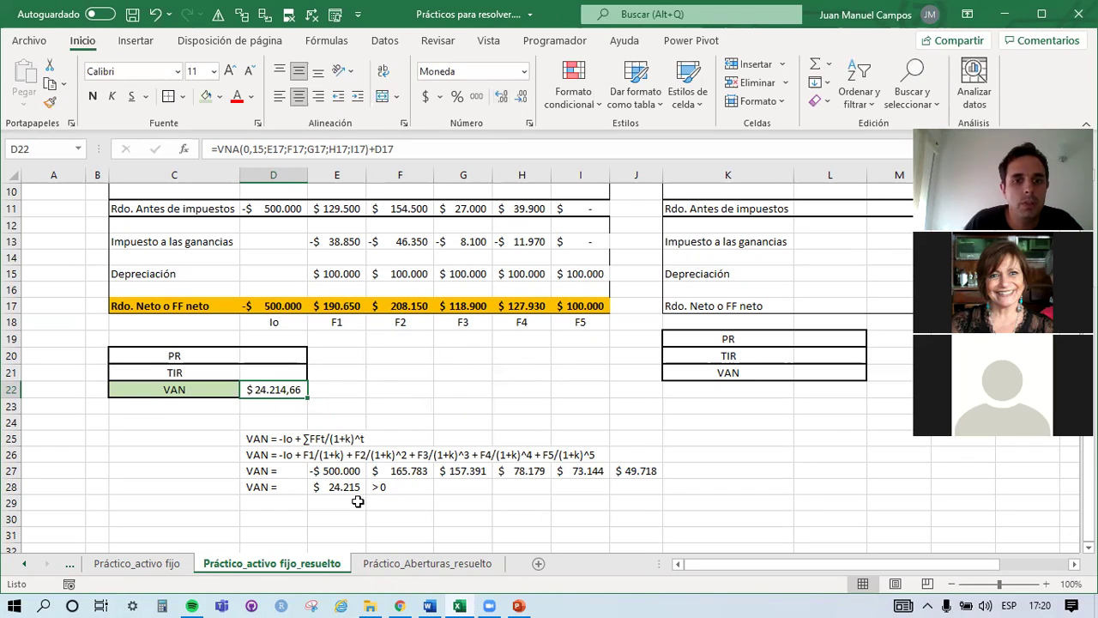
# Format the VAN total in E28 with two decimal places for comparison with D22.
pyautogui.click(336, 487)
pyautogui.click(501, 96)
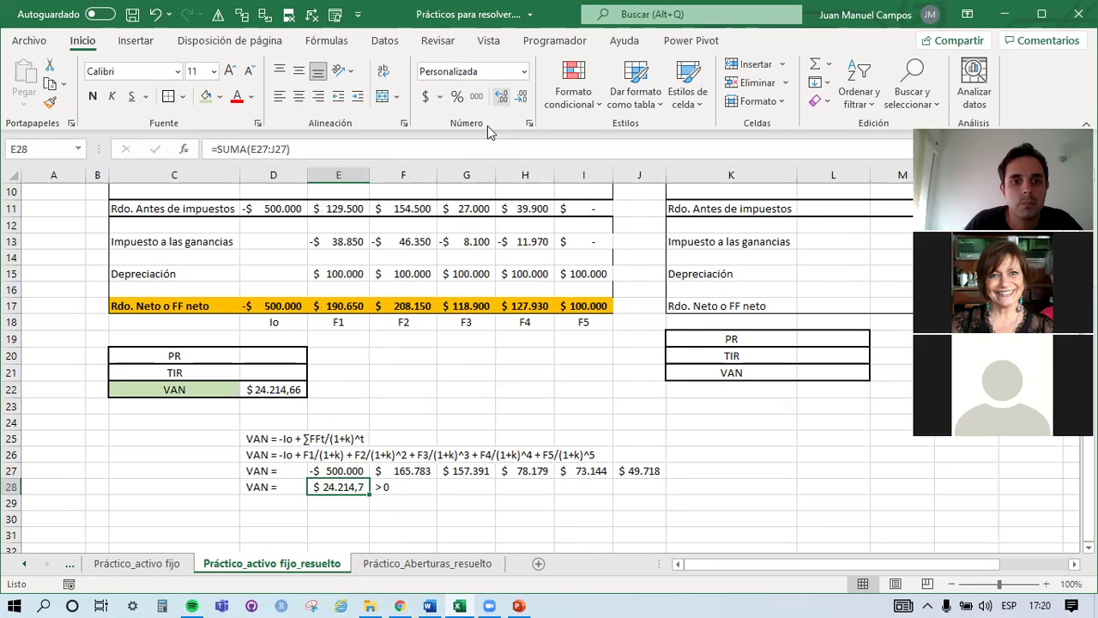
pyautogui.click(501, 96)
pyautogui.click(472, 421)
pyautogui.click(273, 390)
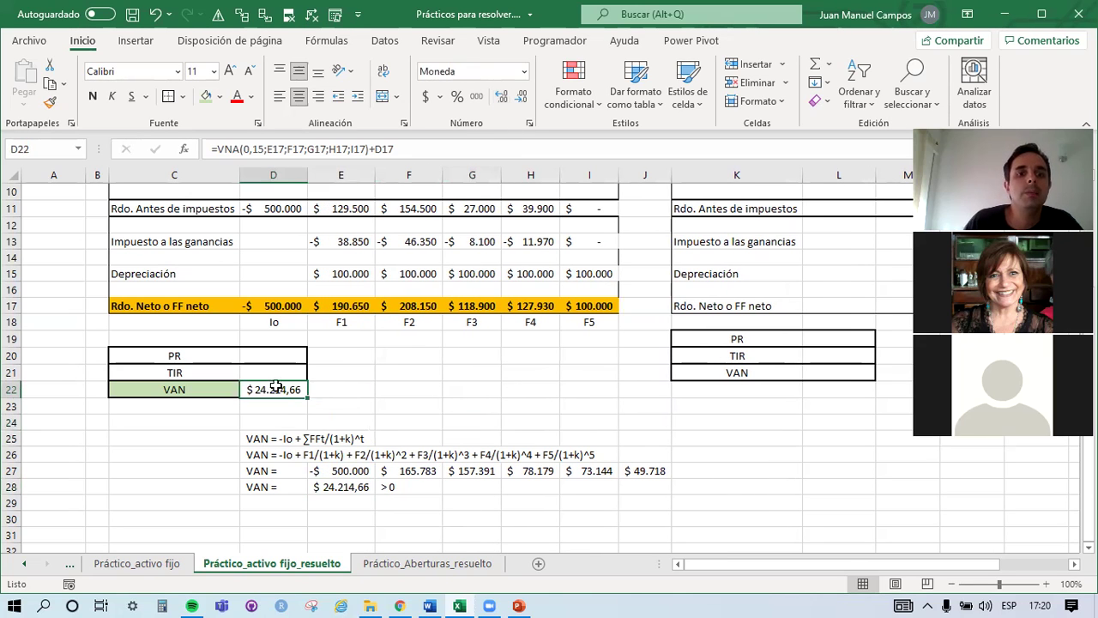
pyautogui.moveTo(274, 438); pyautogui.dragTo(639, 471)
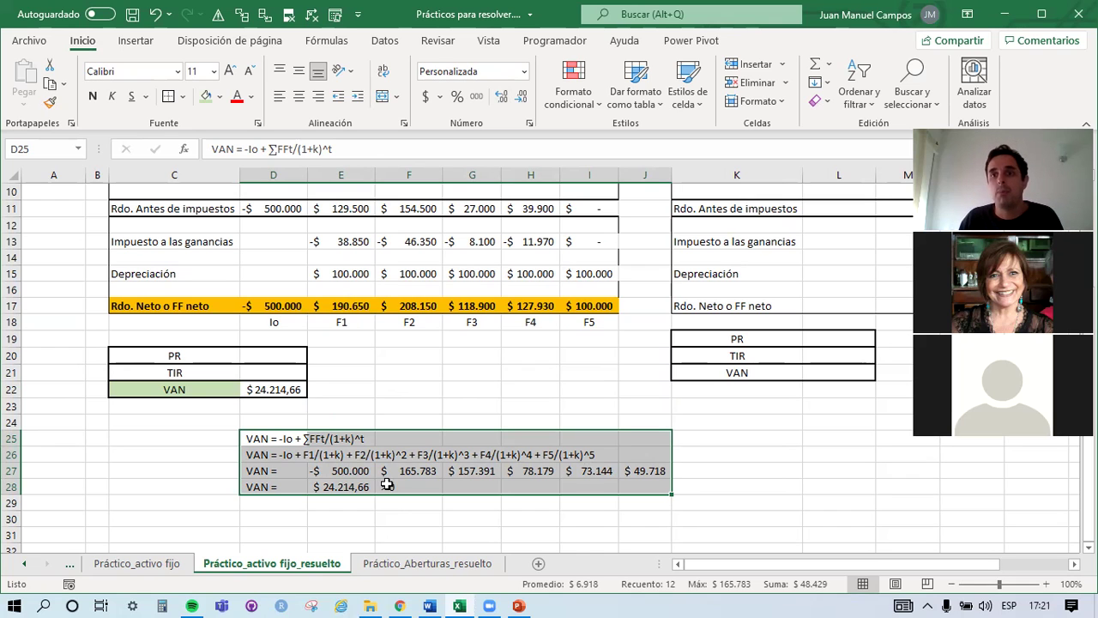
pyautogui.click(173, 371)
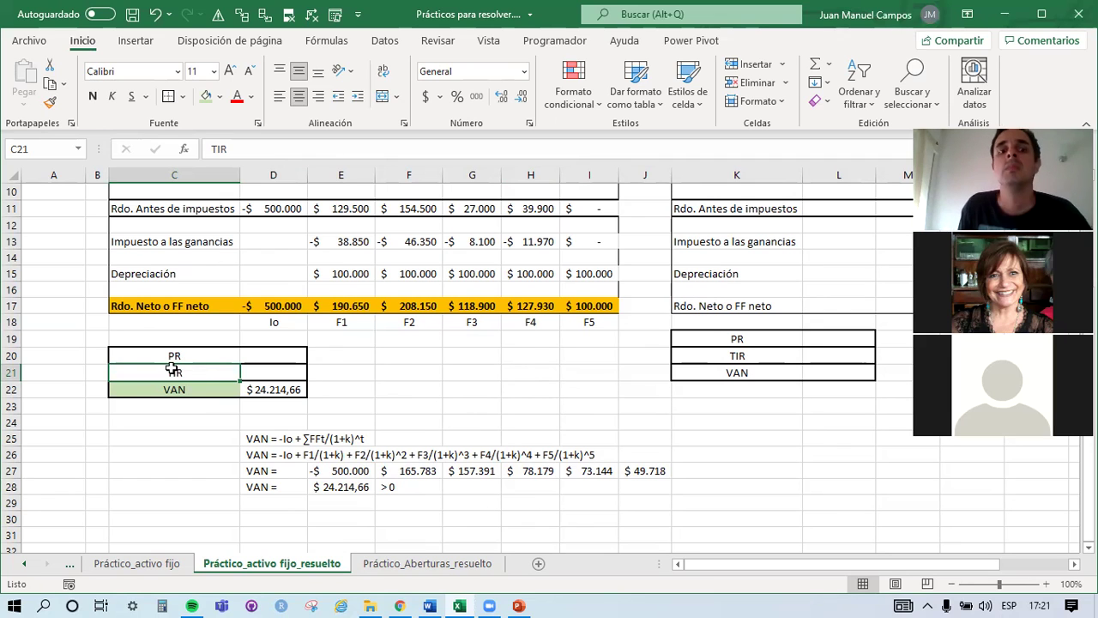
pyautogui.press('Down')
pyautogui.press('Right')
pyautogui.press('Right')
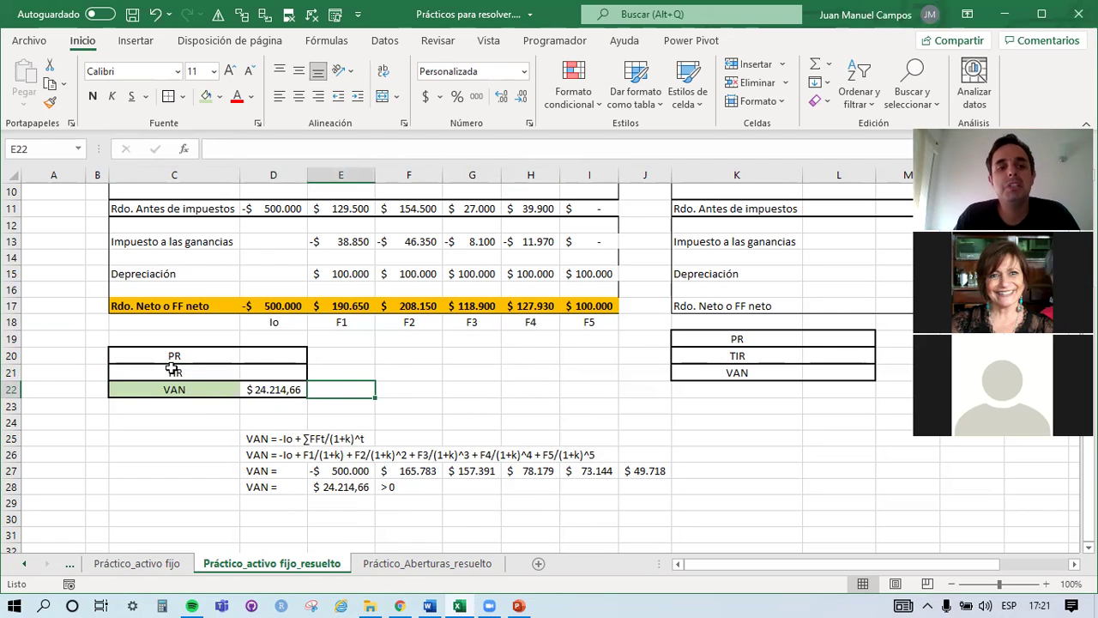
pyautogui.press('Left')
pyautogui.press('Left')
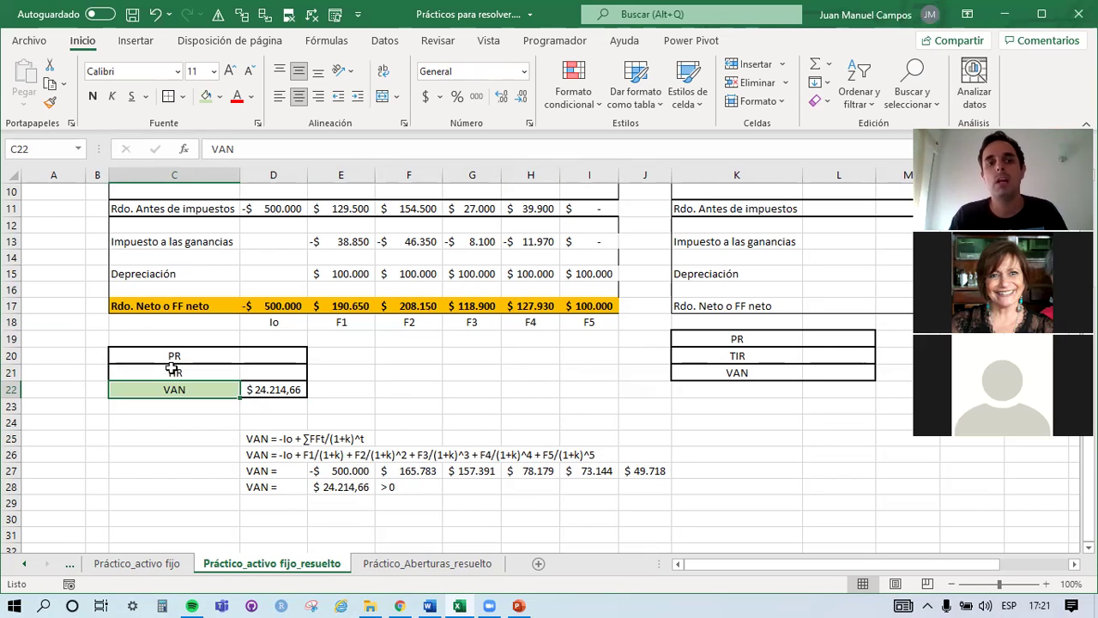
pyautogui.press('Right')
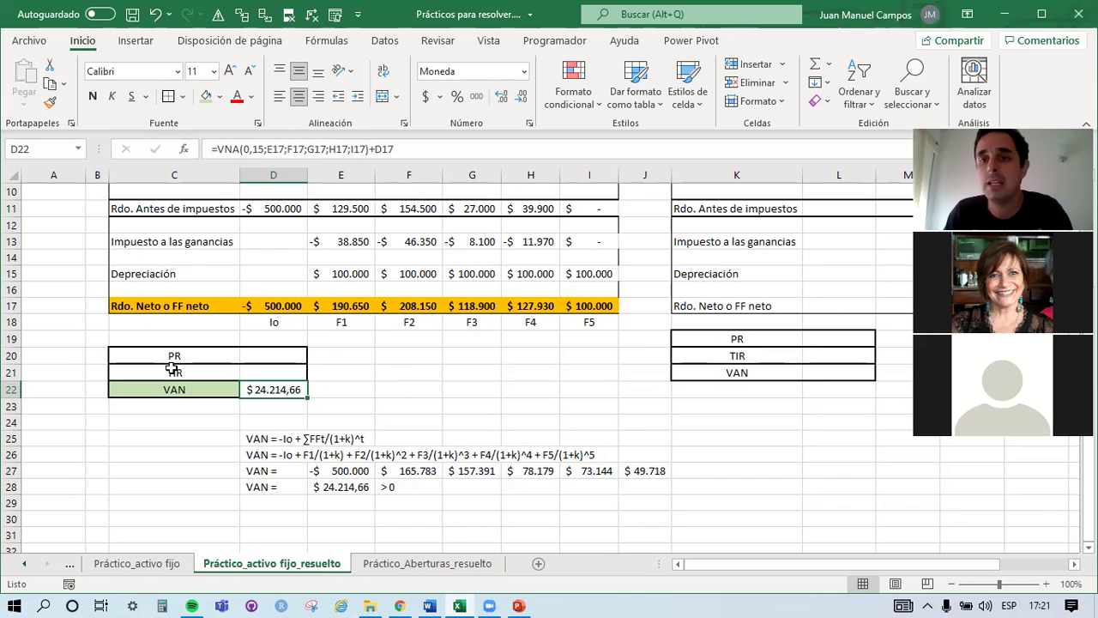
pyautogui.press('Left')
pyautogui.press('Up')
# Copy the green cell format of the VAN label in C22 to the TIR label in C21.
pyautogui.click(172, 388)
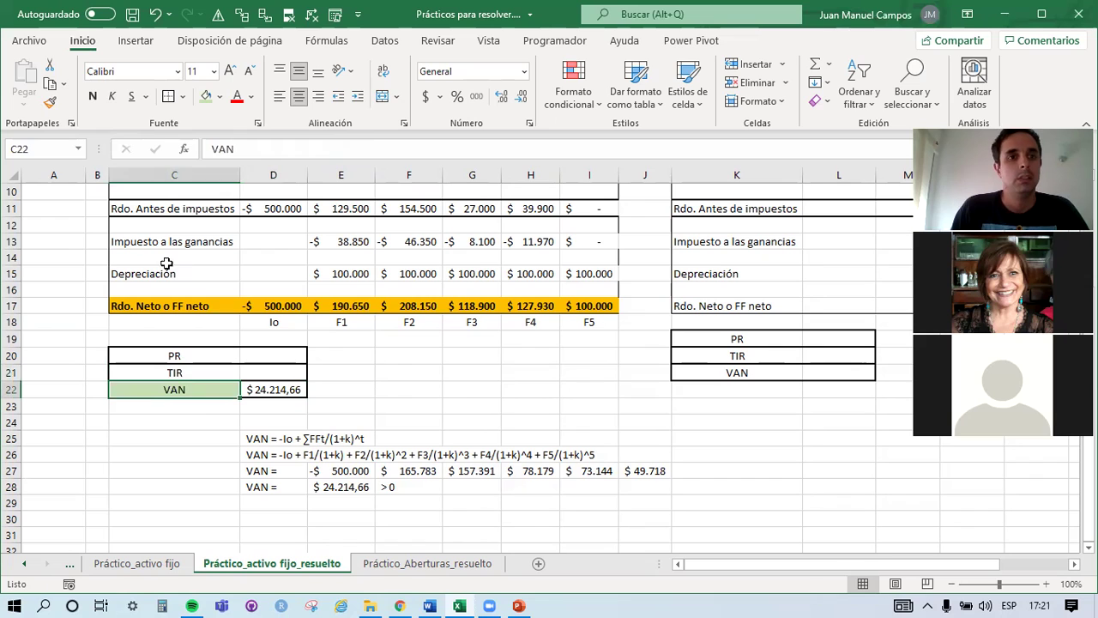
pyautogui.click(50, 102)
pyautogui.click(172, 372)
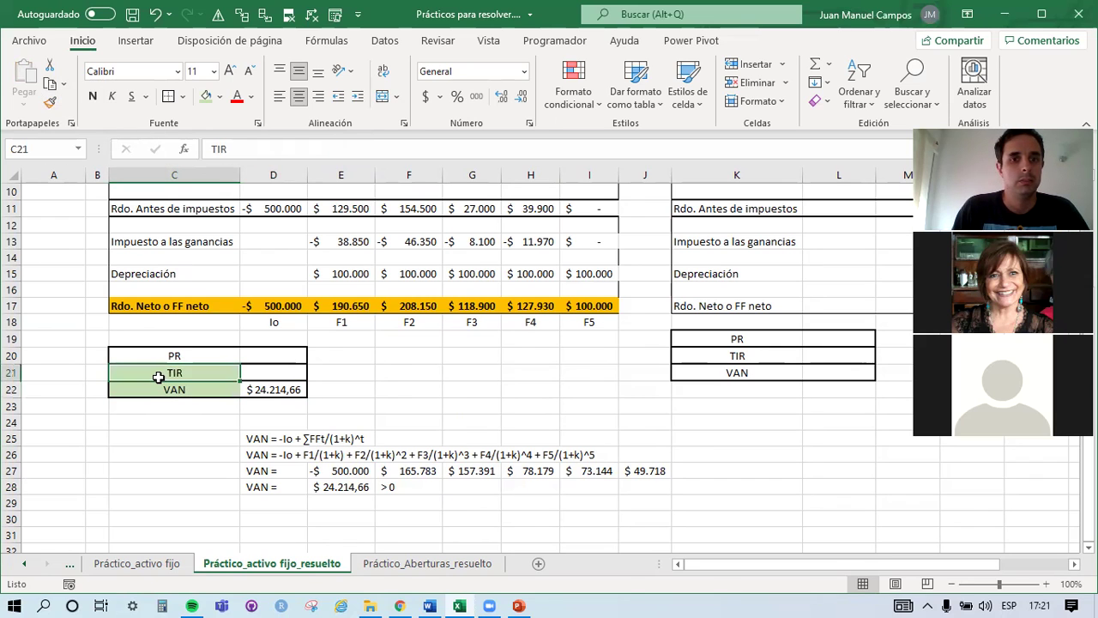
pyautogui.click(426, 423)
# Enter the formula =TIR(D17:I17) in cell D21 to calculate the project's internal rate of return.
pyautogui.click(284, 374)
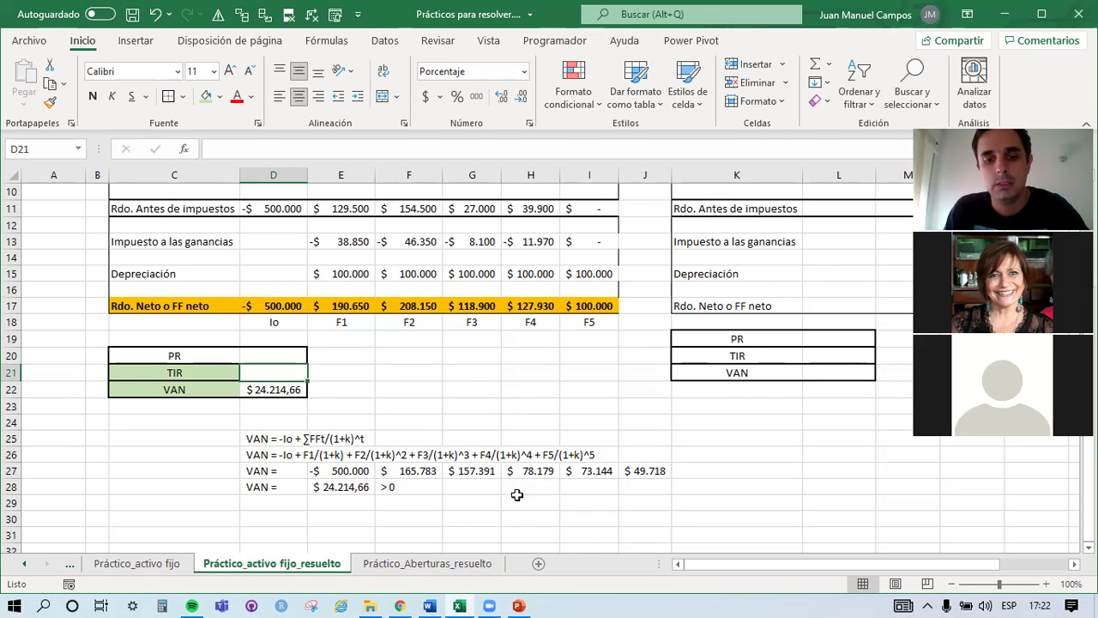
pyautogui.write('=')
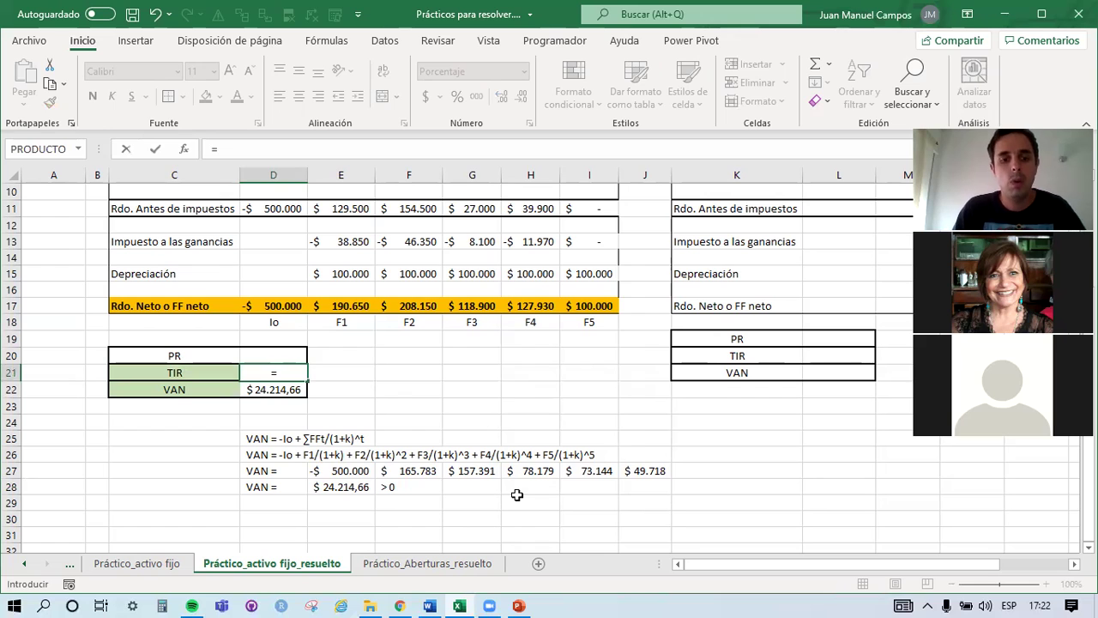
pyautogui.write('t')
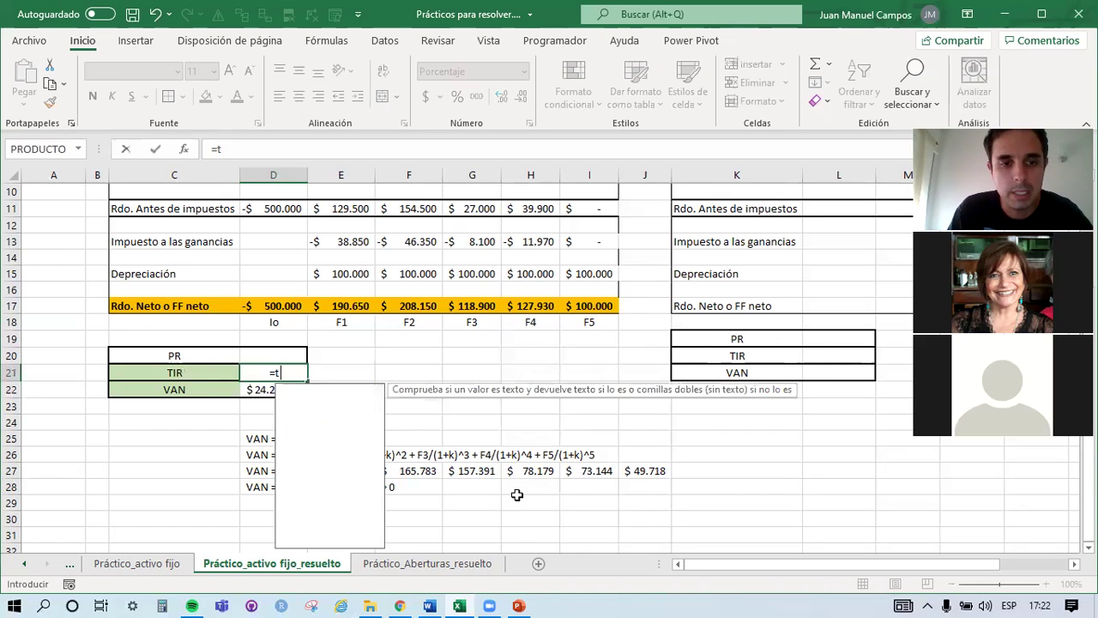
pyautogui.write('ir(')
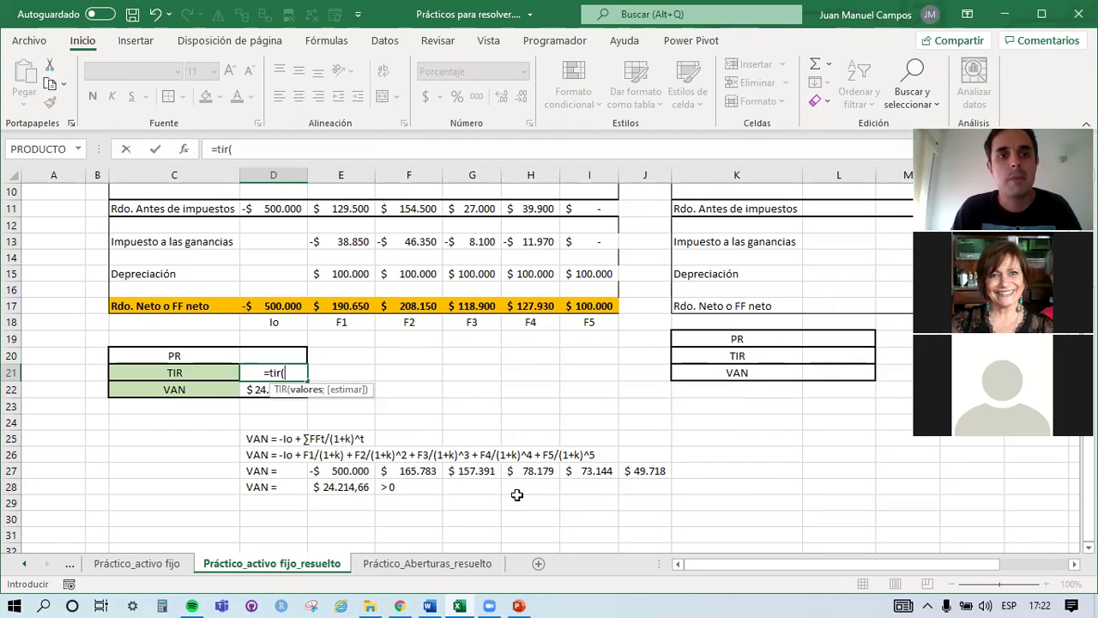
pyautogui.moveTo(286, 307); pyautogui.dragTo(580, 304)
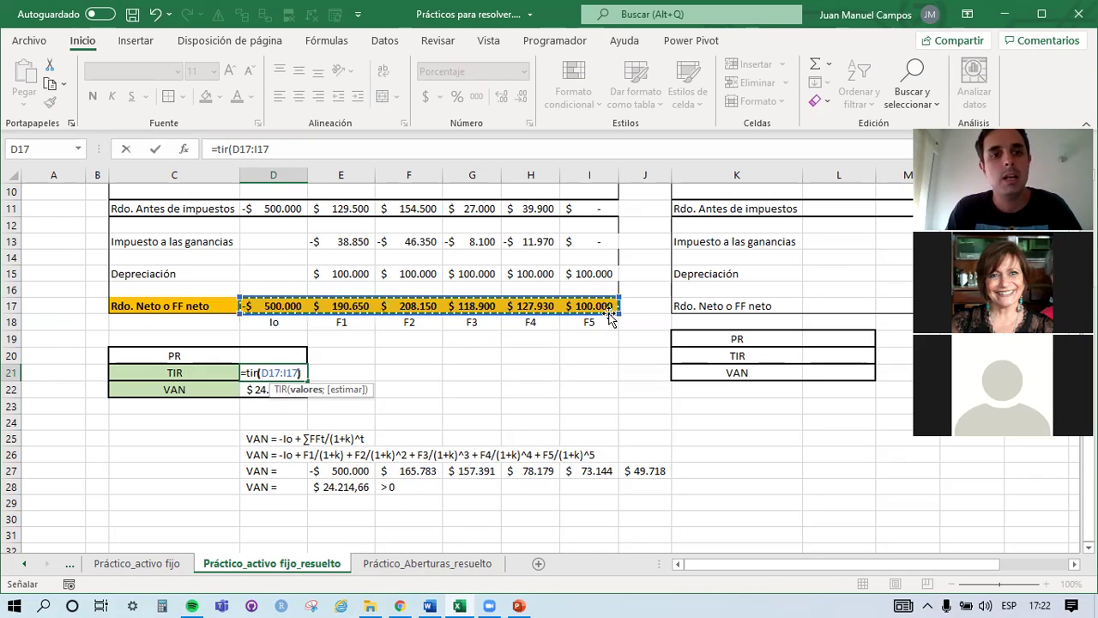
pyautogui.press('Return')
pyautogui.press('Up')
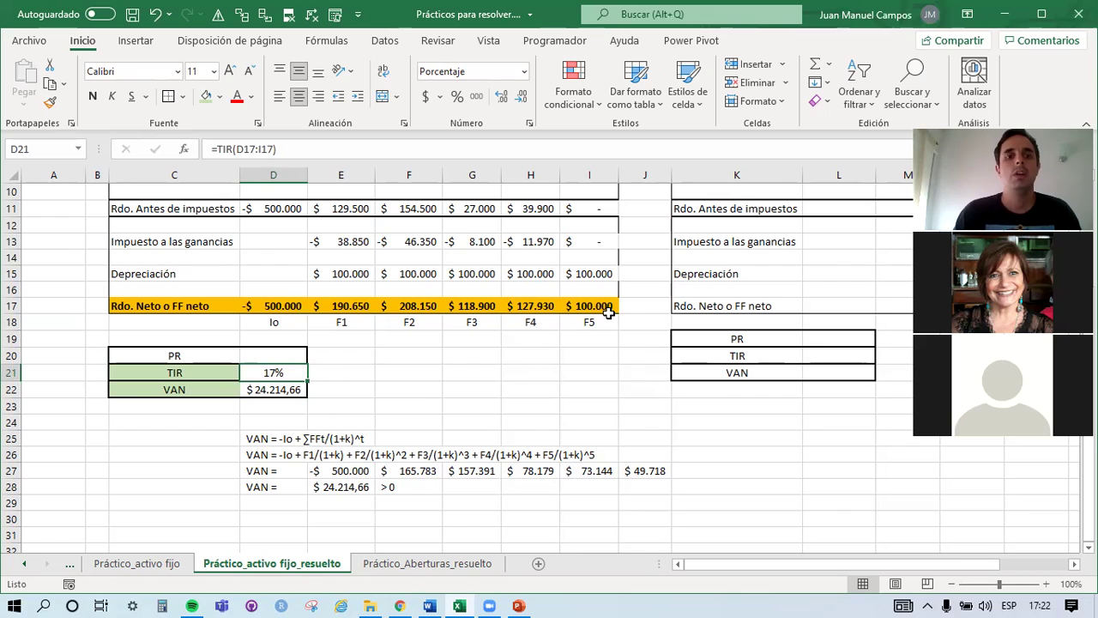
# Enter the note "> k = 15%" in cell E21 beside the TIR of máquina 1.
pyautogui.press('Right')
pyautogui.write('>')
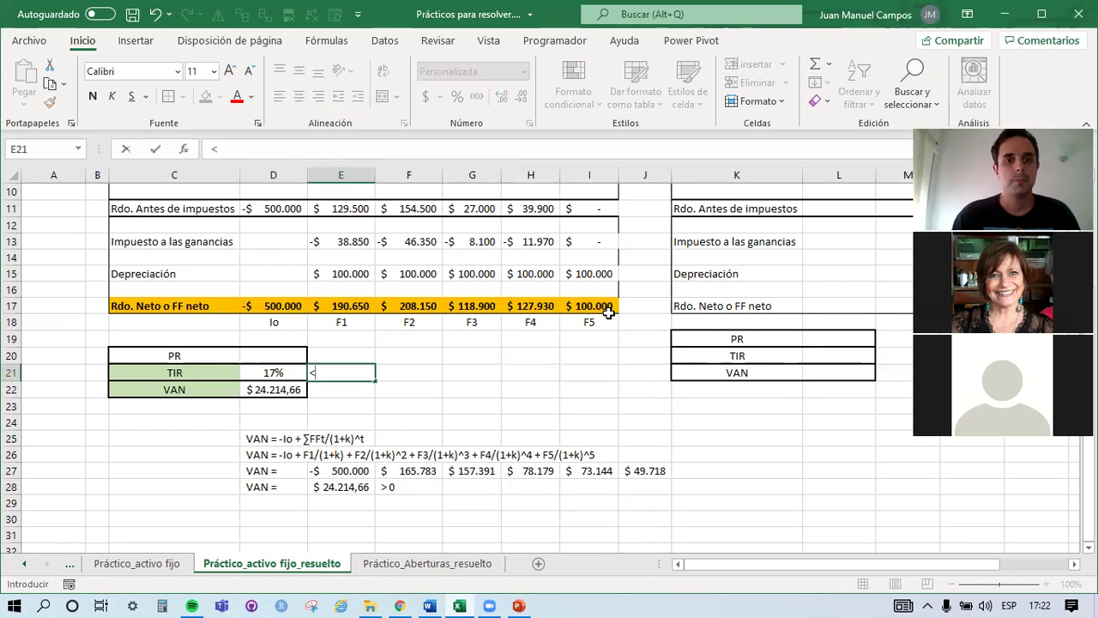
pyautogui.write(' k = 15%')
pyautogui.hotkey('ctrl', 'Return')
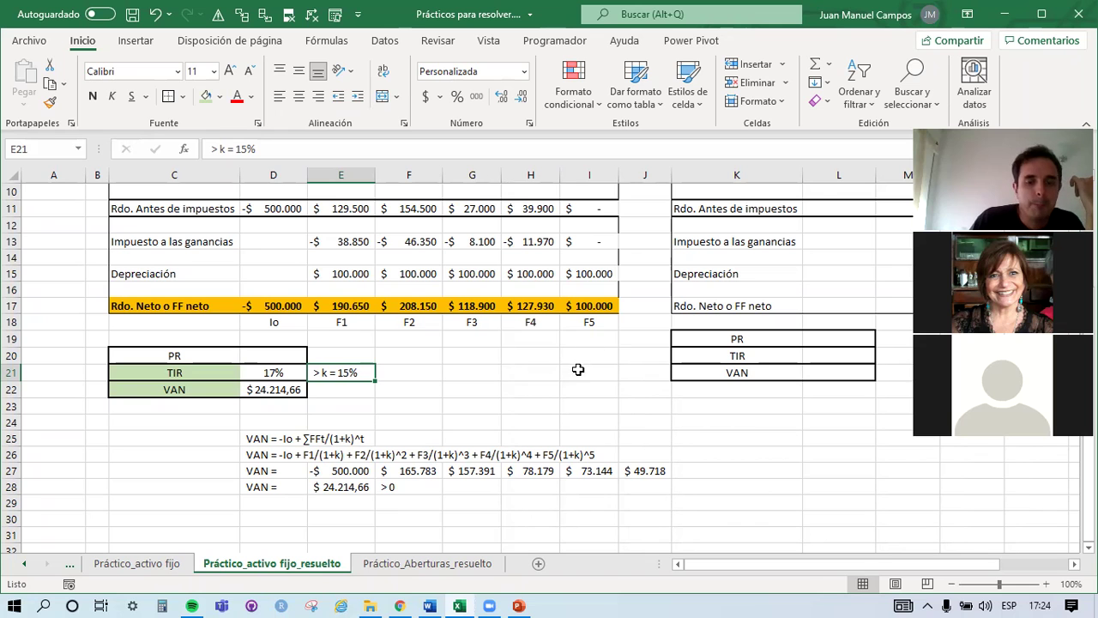
# Go to the máquina 2 table, then switch to the Word case statement and find Máquina 2's acquisition cost.
pyautogui.scroll(3, 576, 377)
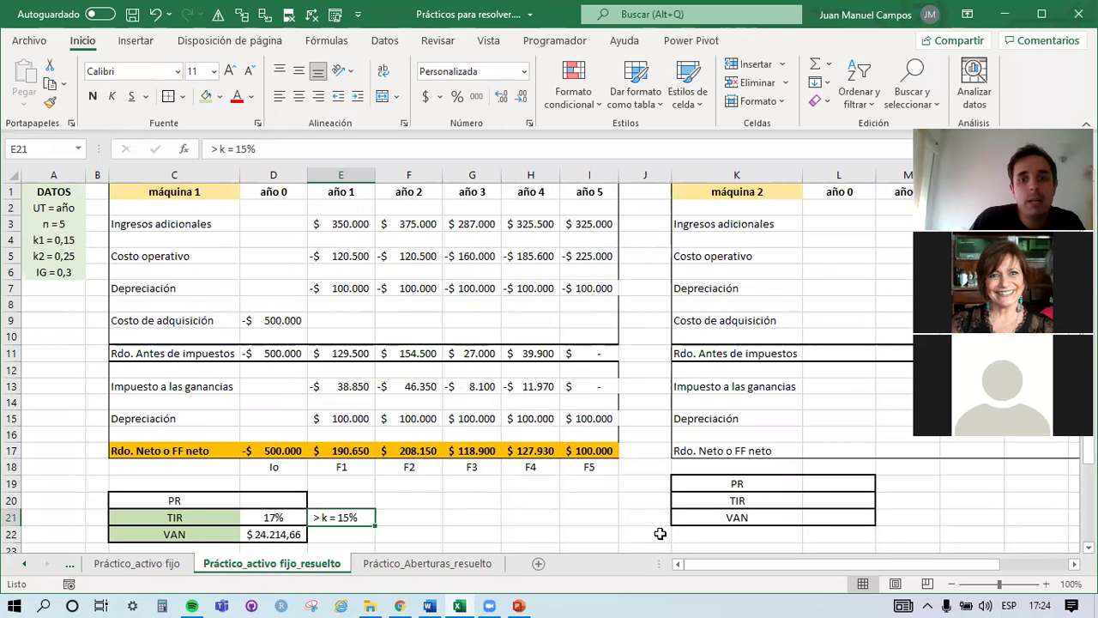
pyautogui.moveTo(738, 569); pyautogui.dragTo(897, 576)
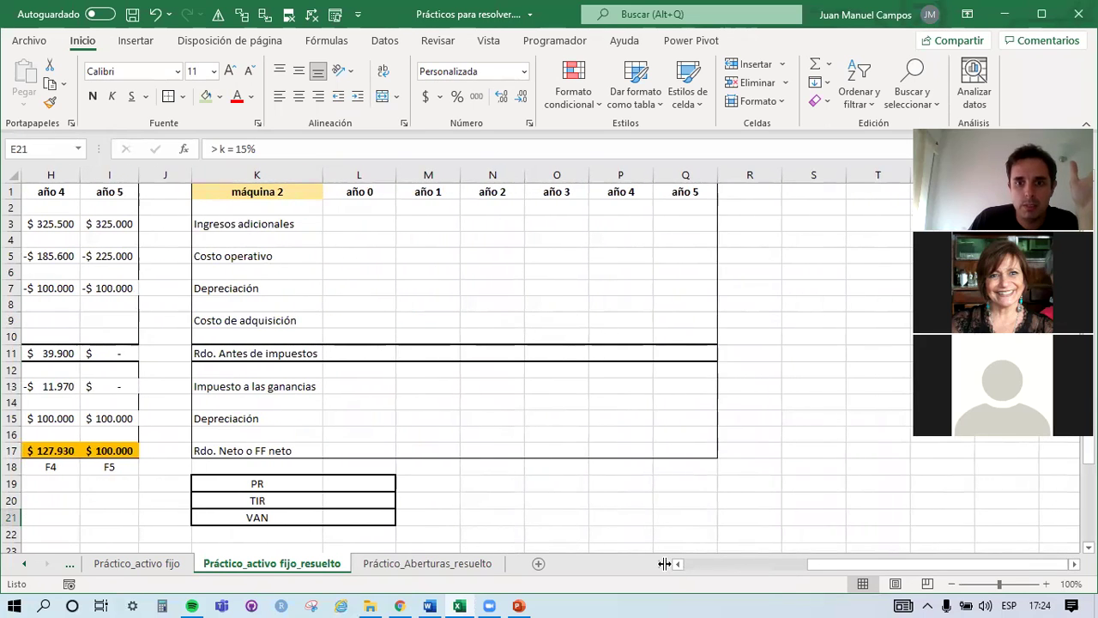
pyautogui.click(677, 563)
pyautogui.click(677, 564)
pyautogui.click(463, 224)
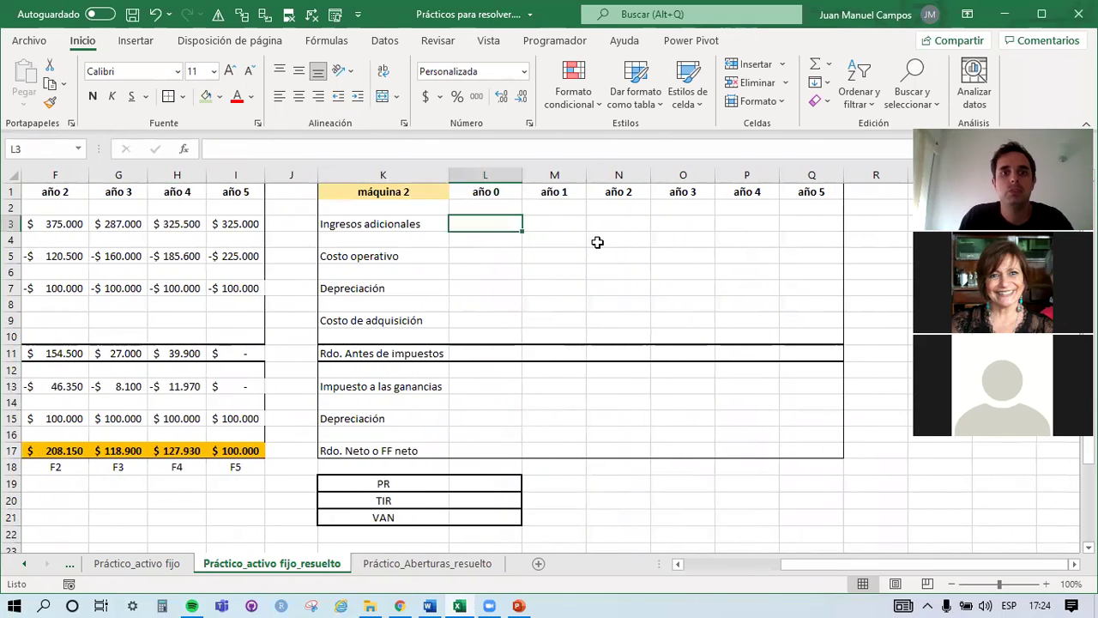
pyautogui.hotkey('alt', 'Tab')
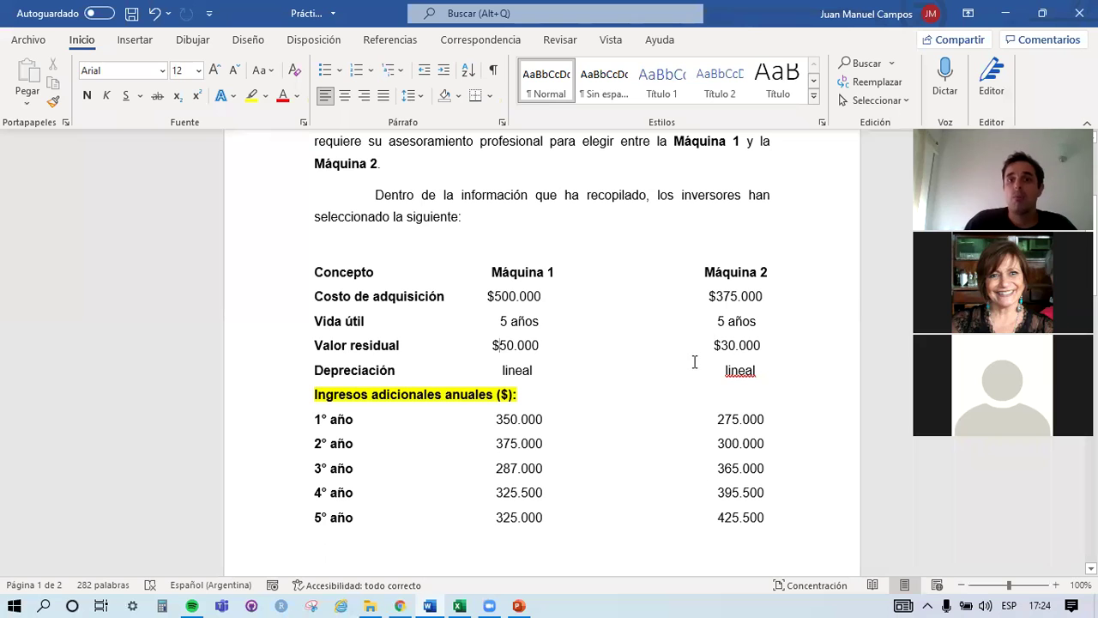
pyautogui.scroll(4, 695, 363)
pyautogui.scroll(-3, 695, 364)
pyautogui.moveTo(709, 334); pyautogui.dragTo(761, 333)
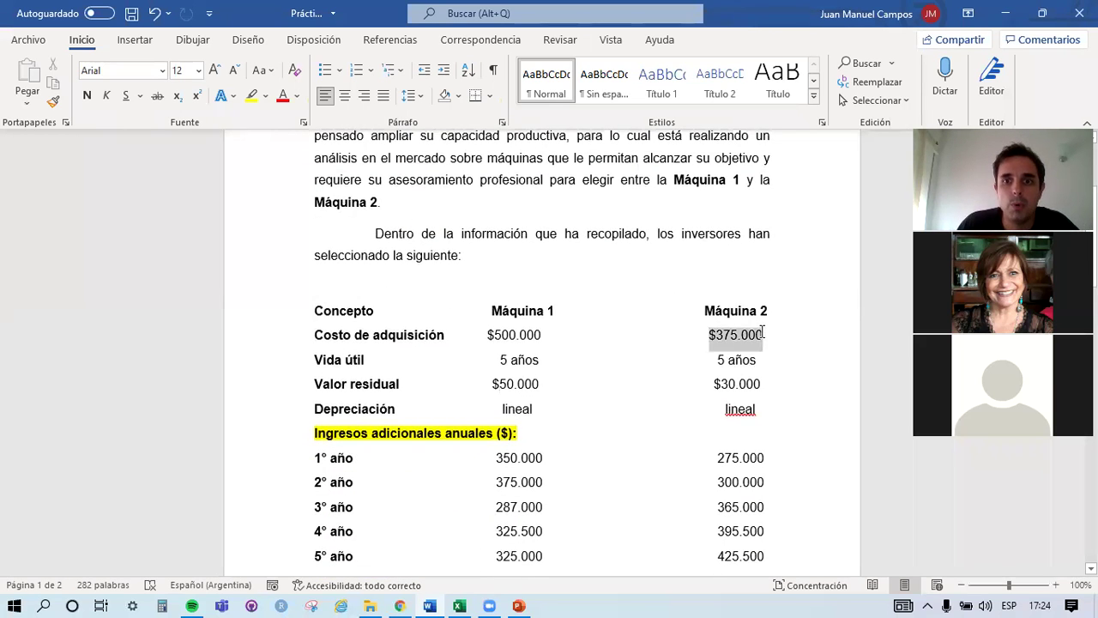
# Switch back to Excel and enter -375.000 as the acquisition cost of máquina 2 for año 0 in cell L9.
pyautogui.hotkey('alt', 'Tab')
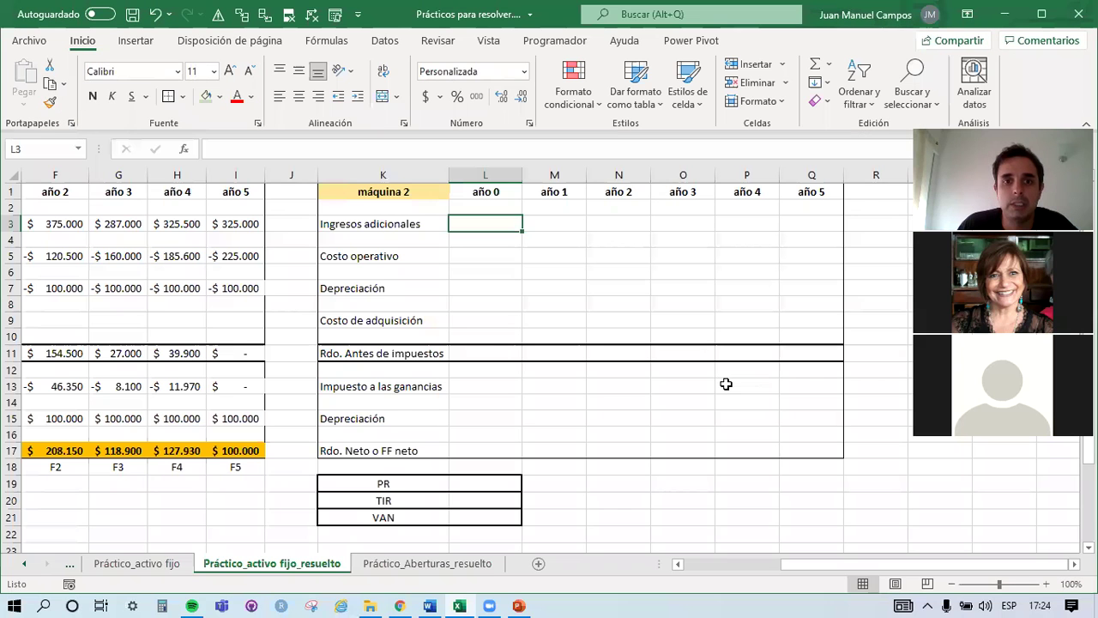
pyautogui.click(496, 319)
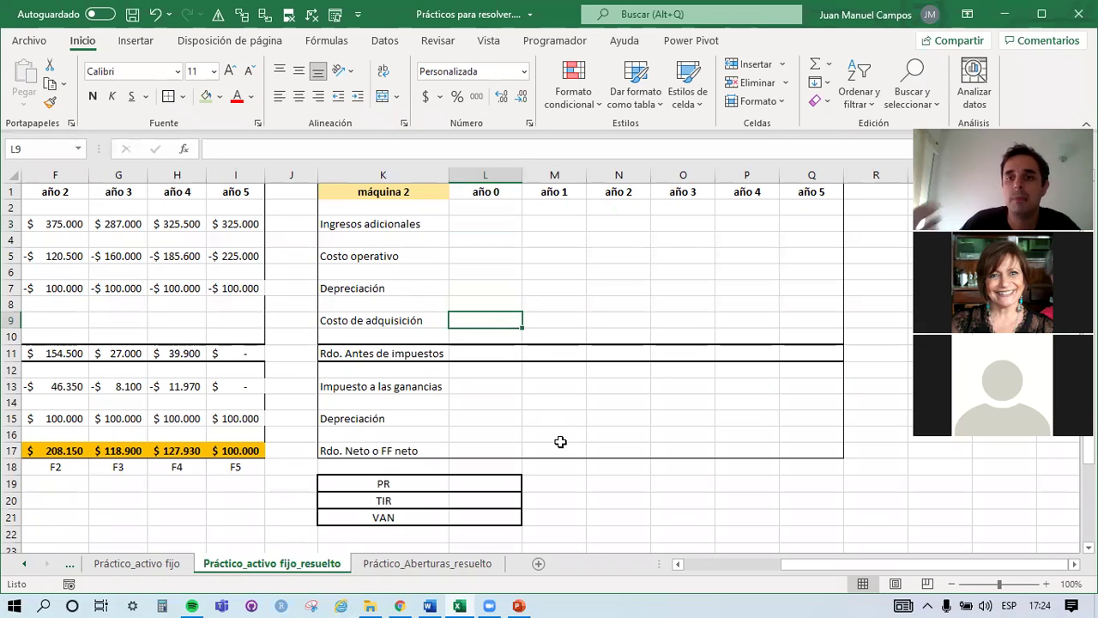
pyautogui.write('-')
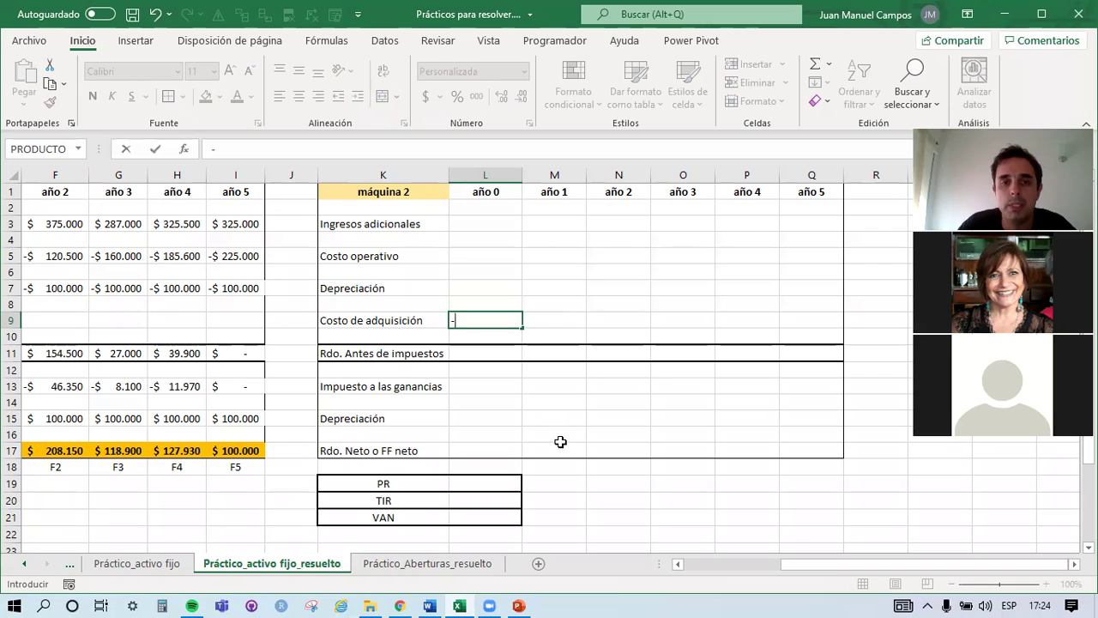
pyautogui.hotkey('alt', 'Tab')
pyautogui.hotkey('alt', 'Tab')
pyautogui.write('375.000')
pyautogui.press('Return')
pyautogui.press('Up')
# Check the useful life of Máquina 2 in the Word case statement and return to the Excel workbook.
pyautogui.hotkey('alt', 'Tab')
pyautogui.press('Left')
pyautogui.press('Down')
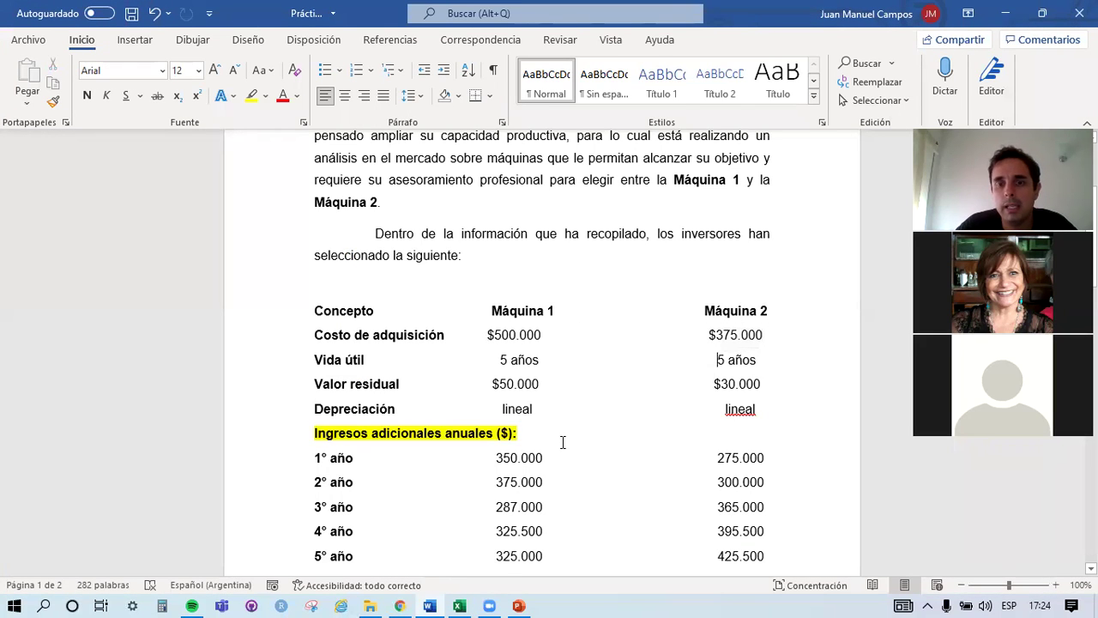
pyautogui.press('Left')
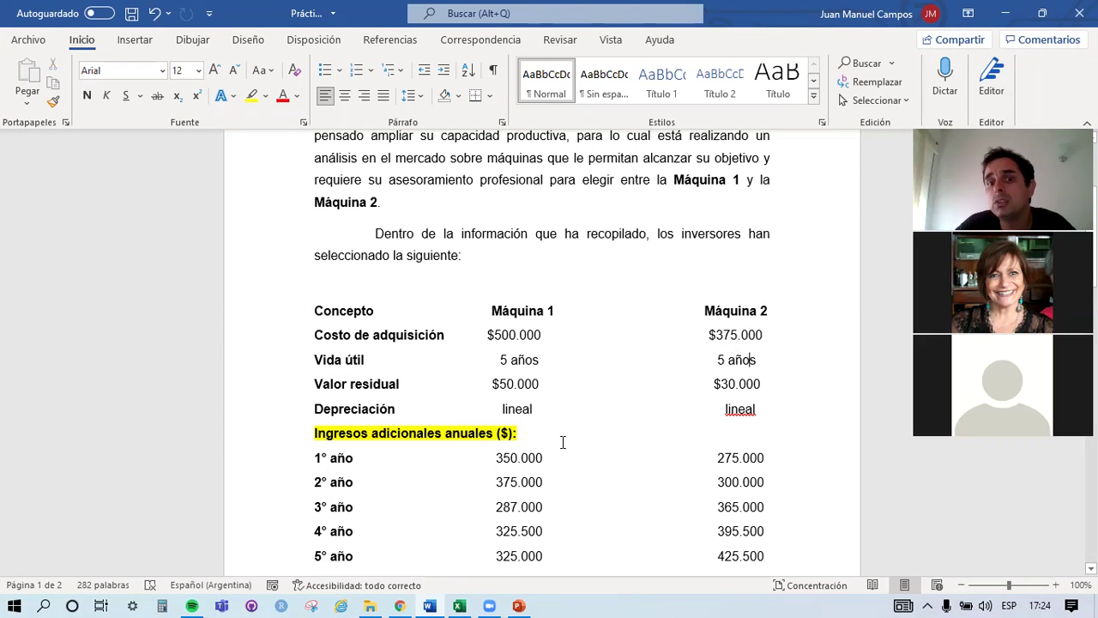
pyautogui.press('Up')
pyautogui.hotkey('alt', 'Tab')
# Enter the formula =+$L$9/5 in cell M7 for the año 1 depreciation of máquina 2.
pyautogui.press('Up')
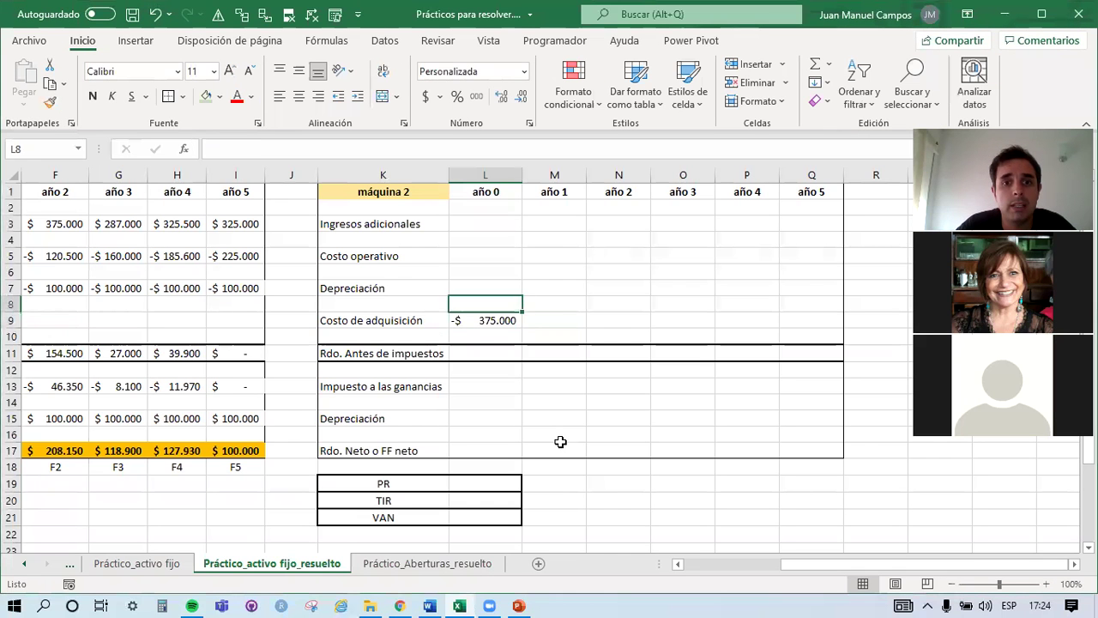
pyautogui.press('Up')
pyautogui.press('Right')
pyautogui.write('+')
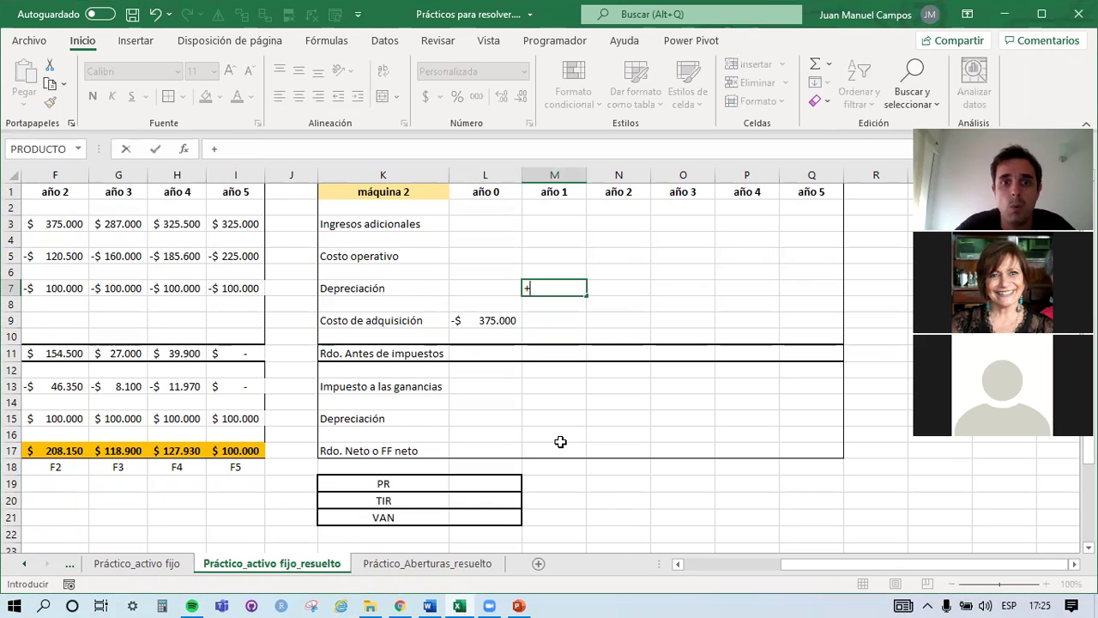
pyautogui.press('Left')
pyautogui.press('Down')
pyautogui.press('Down')
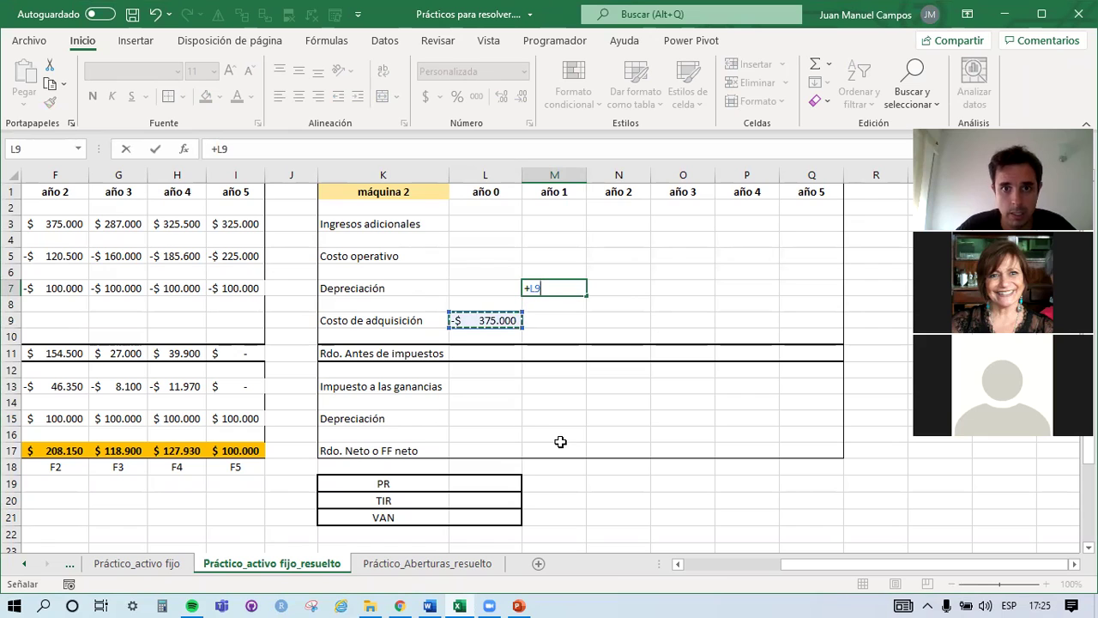
pyautogui.press('F4')
pyautogui.write('/')
pyautogui.press('Return')
# Copy the depreciation formula from M7 to cells N7 through Q7 for año 2 to año 5.
pyautogui.press('Up')
pyautogui.hotkey('ctrl', 'c')
pyautogui.press('Right')
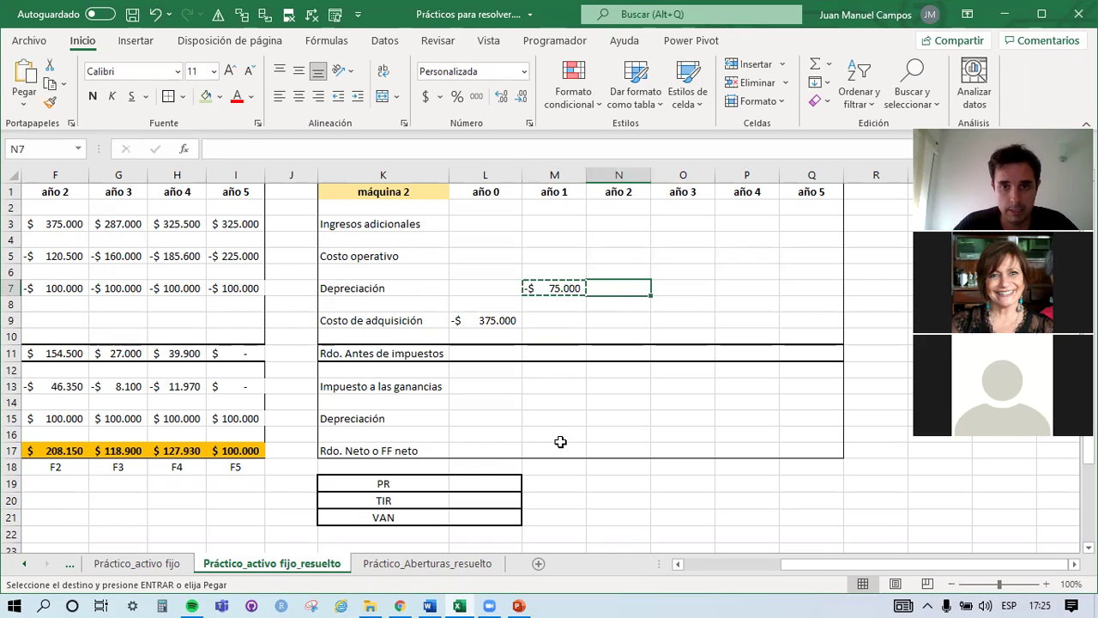
pyautogui.hotkey('ctrl', 'v')
pyautogui.press('Right')
pyautogui.hotkey('ctrl', 'v')
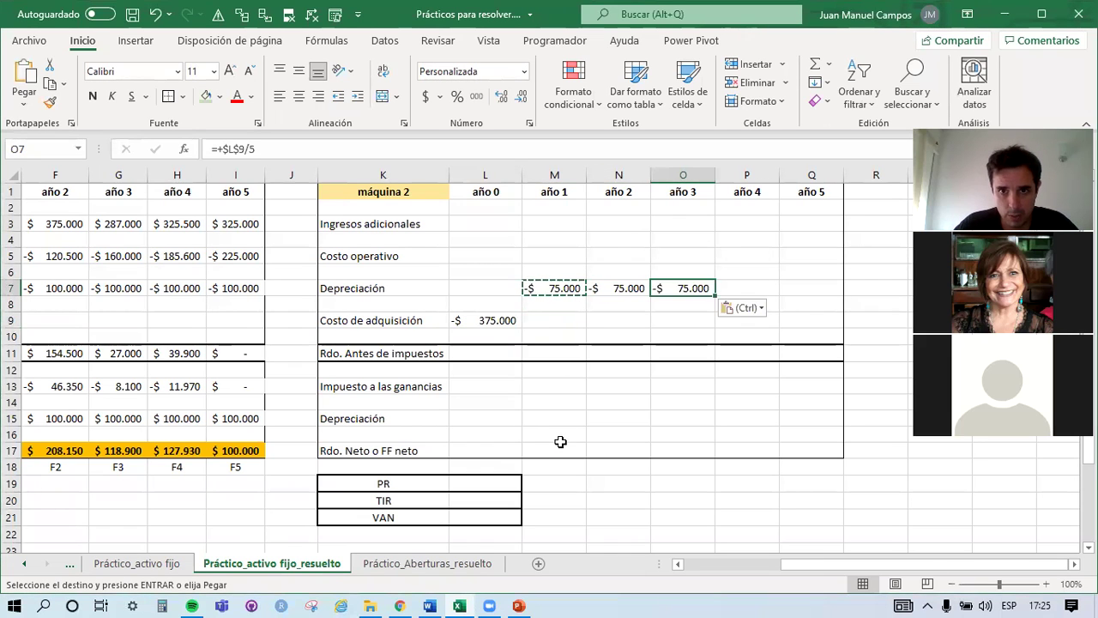
pyautogui.press('Right')
pyautogui.hotkey('ctrl', 'v')
pyautogui.press('Right')
pyautogui.hotkey('ctrl', 'v')
pyautogui.press('Escape')
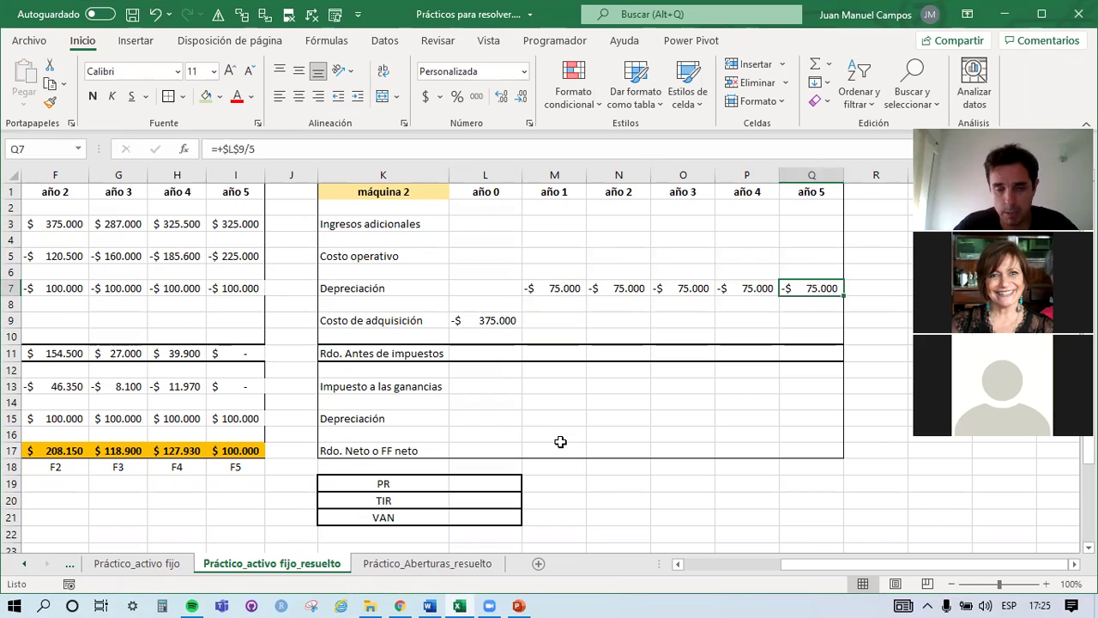
# Enter the formula =+-M7 in cell M15 to add back the año 1 depreciation of máquina 2.
pyautogui.press('Left')
pyautogui.press('Left')
pyautogui.press('Left')
pyautogui.press('Left')
pyautogui.press('Down')
pyautogui.press('Down')
pyautogui.press('Down')
pyautogui.press('Down')
pyautogui.press('Down')
pyautogui.press('Down')
pyautogui.press('Down')
pyautogui.press('Down')
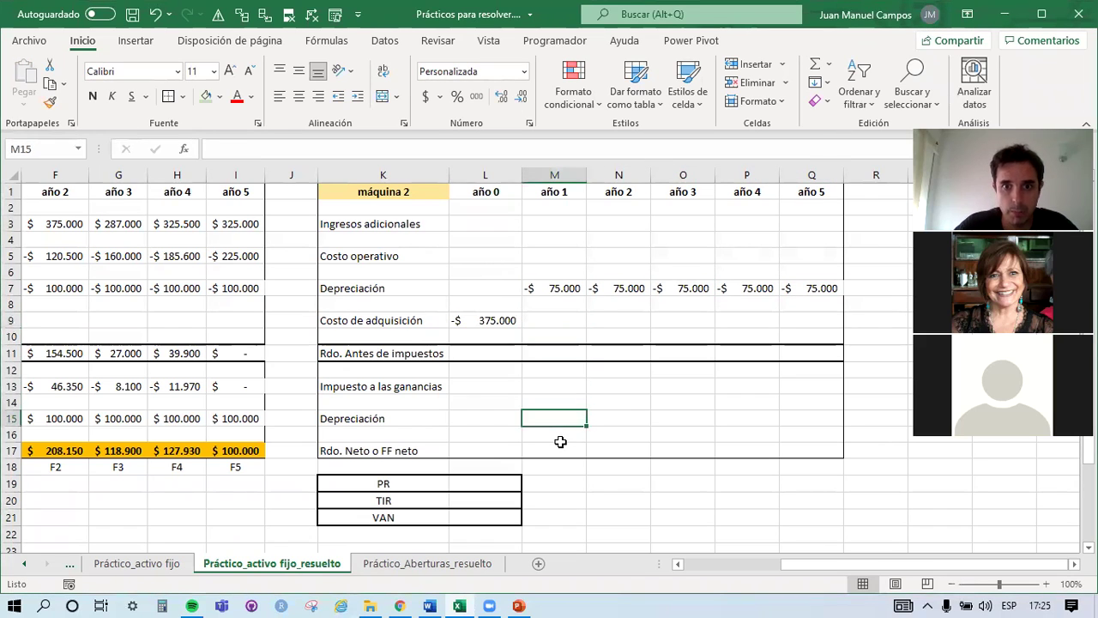
pyautogui.write('+')
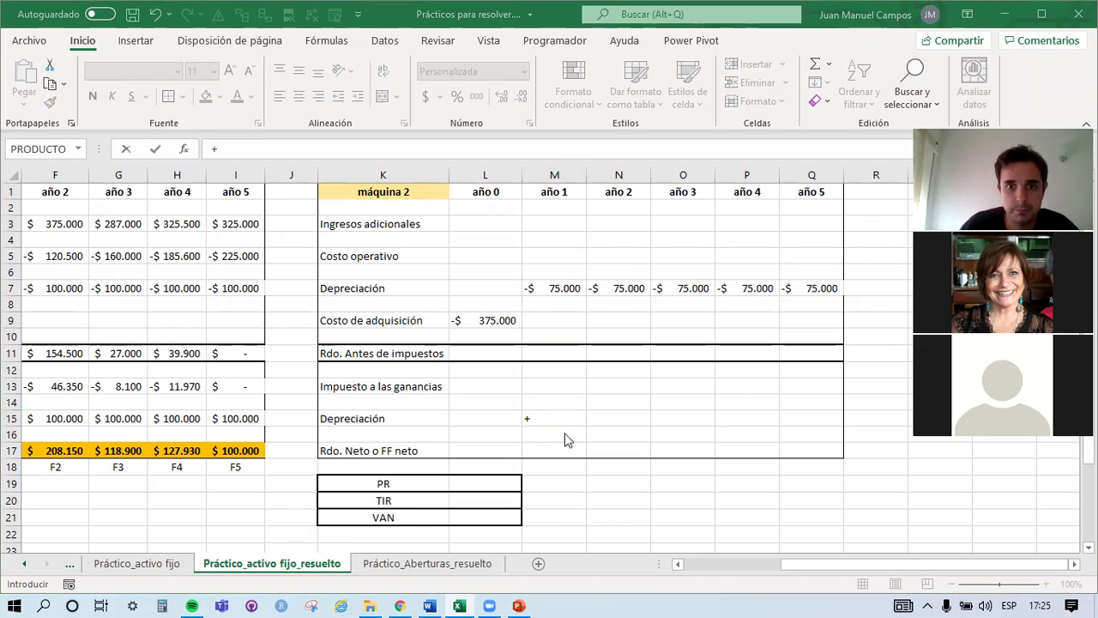
pyautogui.write('-')
pyautogui.click(550, 288)
pyautogui.press('Return')
pyautogui.press('Up')
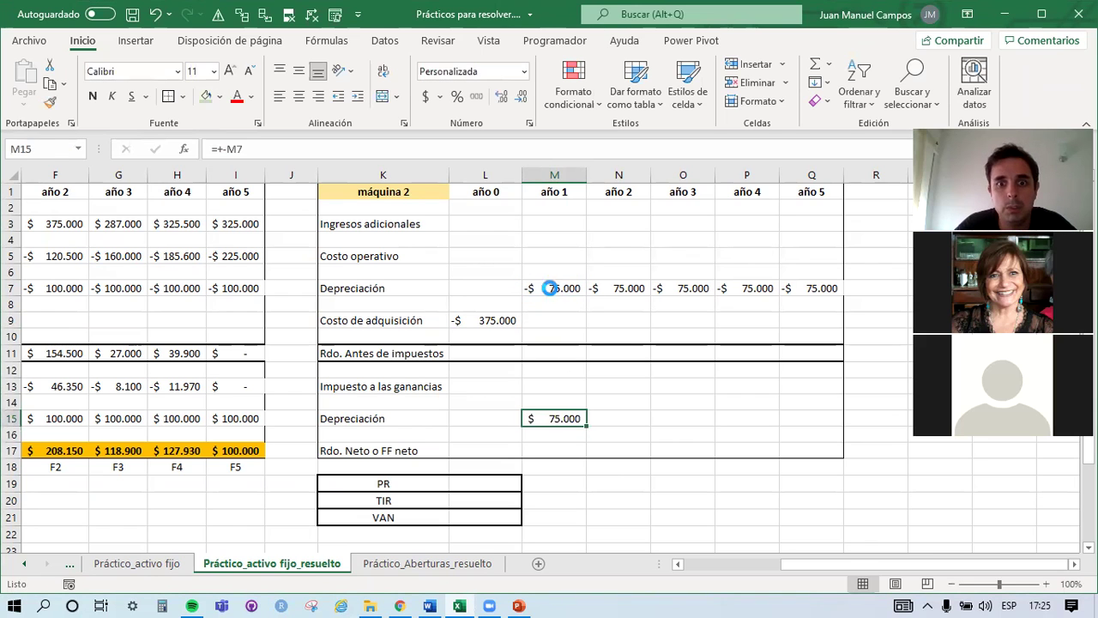
# Copy the depreciation add-back formula from M15 across to Q15 for the remaining years.
pyautogui.hotkey('ctrl', 'c')
pyautogui.hotkey('shift', 'Right')
pyautogui.hotkey('shift', 'Right')
pyautogui.hotkey('shift', 'Right')
pyautogui.hotkey('shift', 'Right')
pyautogui.hotkey('ctrl', 'v')
pyautogui.press('Escape')
# Look up Máquina 2's additional income in the Word statement and enter 275.000 for año 1 in M3.
pyautogui.press('Left')
pyautogui.press('Up')
pyautogui.press('Up')
pyautogui.press('Right')
pyautogui.hotkey('alt', 'Tab')
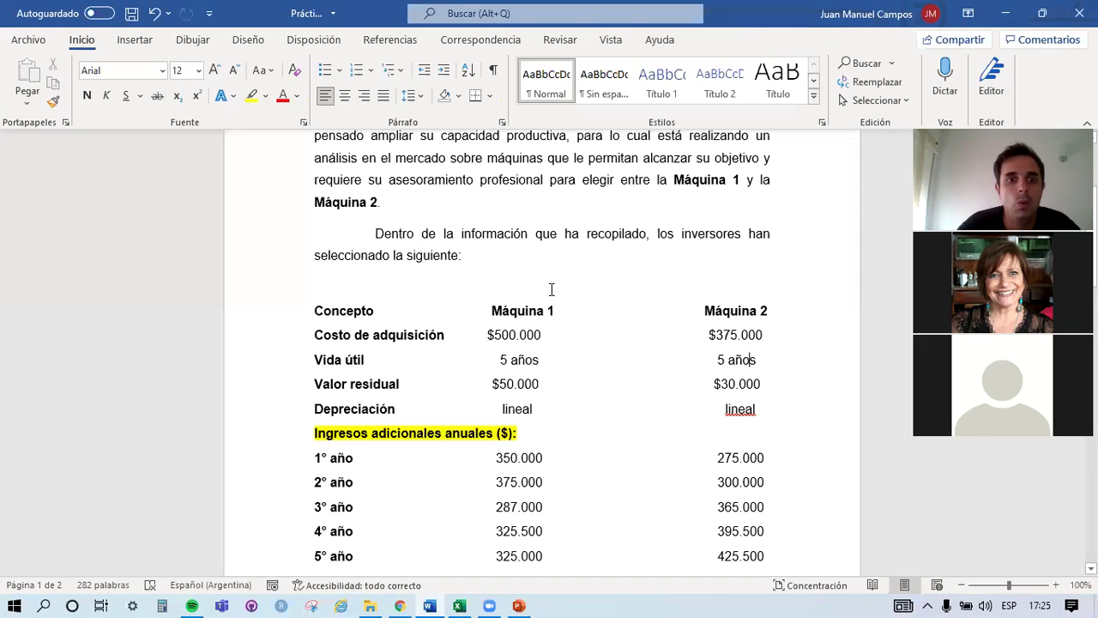
pyautogui.scroll(-3, 550, 387)
pyautogui.hotkey('alt', 'Tab')
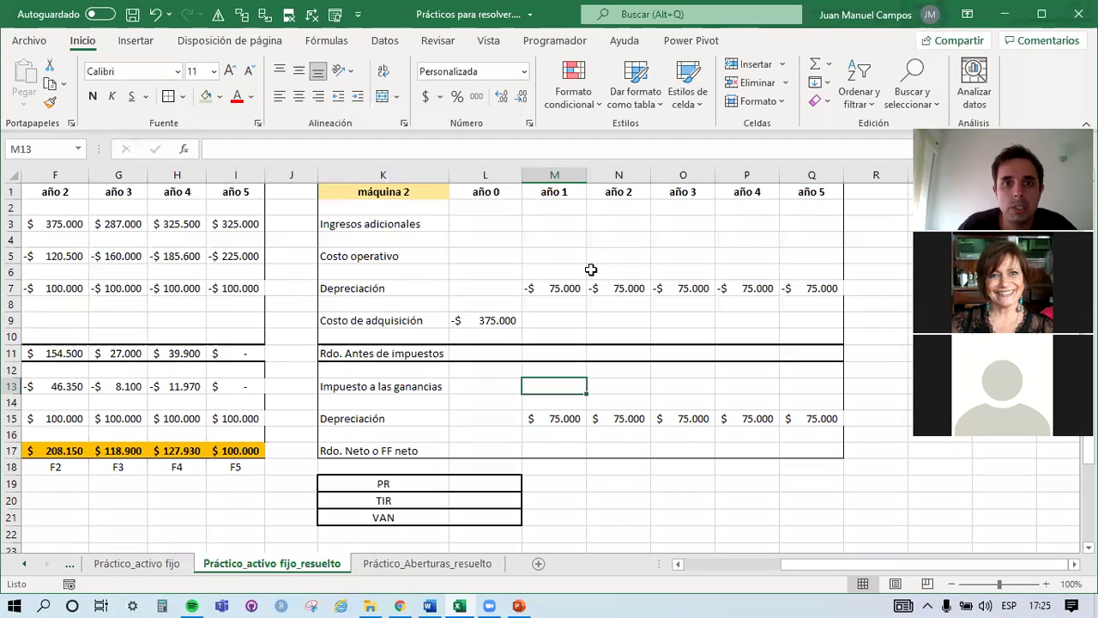
pyautogui.click(554, 216)
pyautogui.write('275.000')
pyautogui.press('Return')
pyautogui.press('Up')
pyautogui.press('Right')
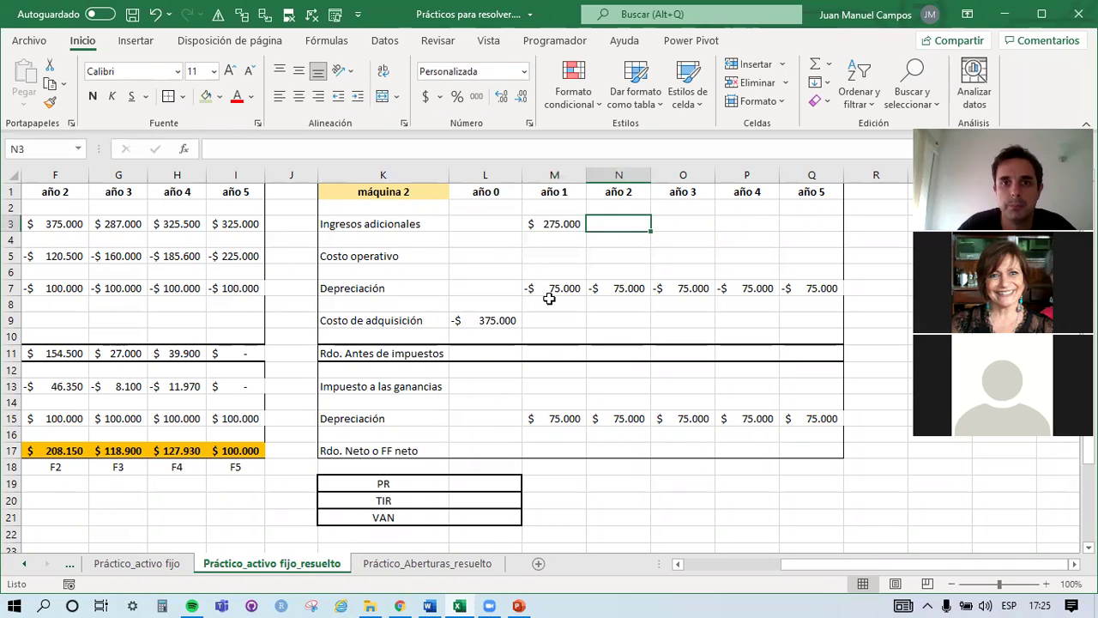
# Enter máquina 2's additional income from the Word statement: 300.000 for año 2 in N3 and 365.000 for año 3 in O3.
pyautogui.hotkey('alt', 'Tab')
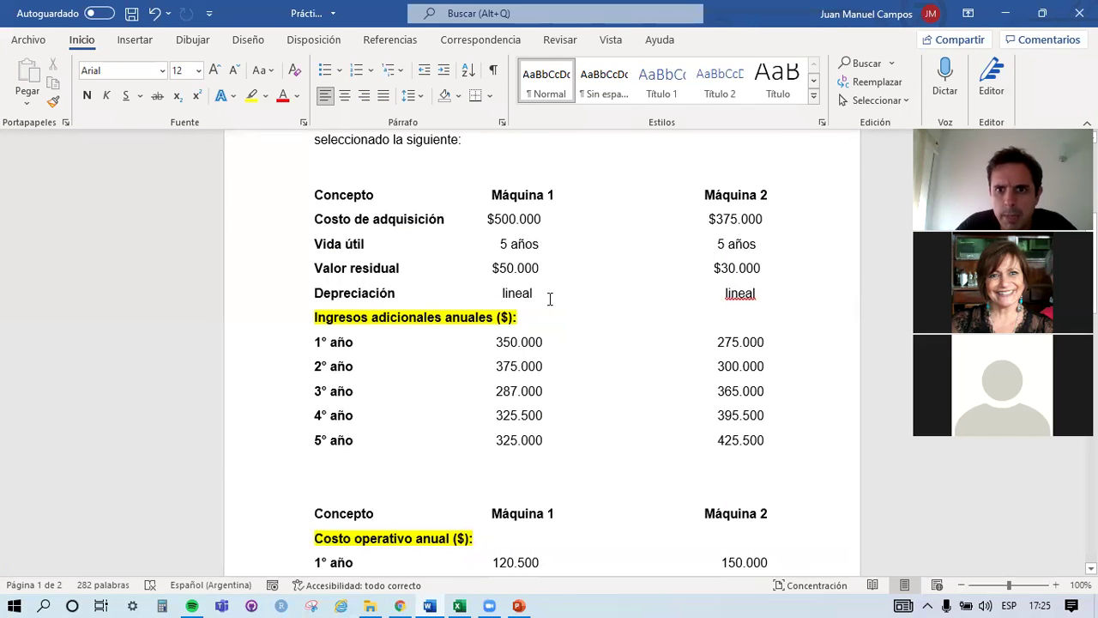
pyautogui.hotkey('alt', 'Tab')
pyautogui.write('300000')
pyautogui.press('Return')
pyautogui.press('Up')
pyautogui.press('Right')
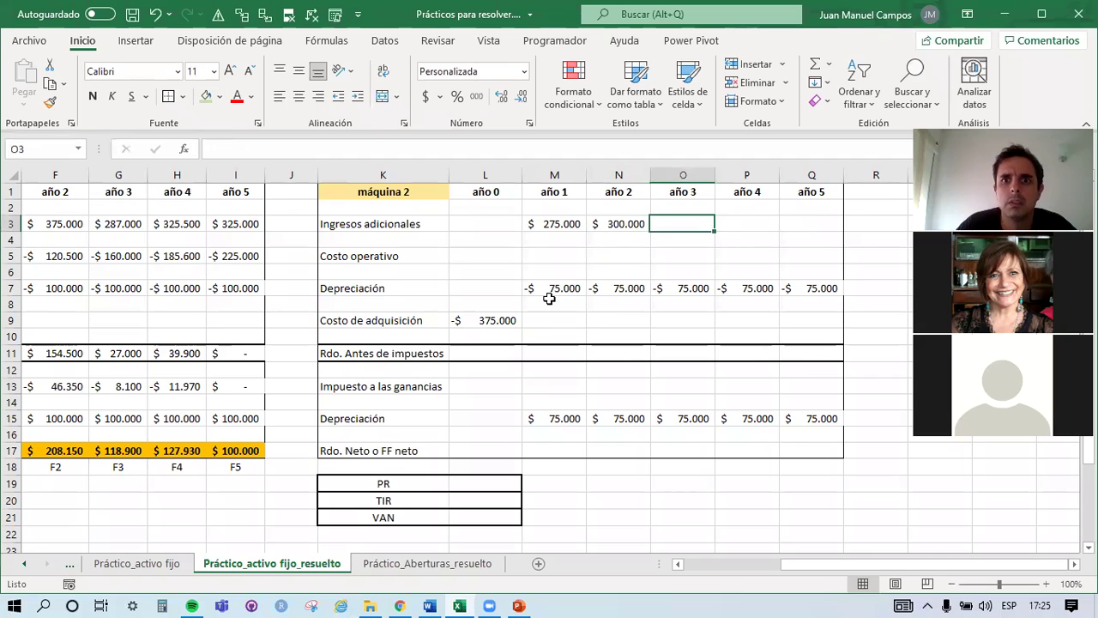
pyautogui.hotkey('alt', 'Tab')
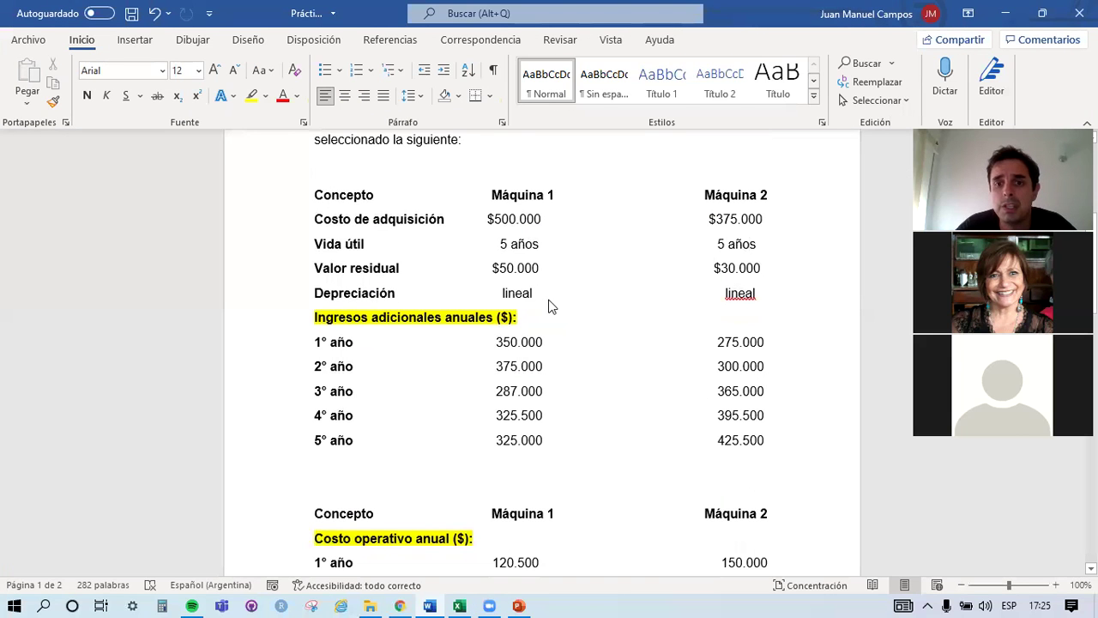
pyautogui.hotkey('alt', 'Tab')
pyautogui.write('365.0')
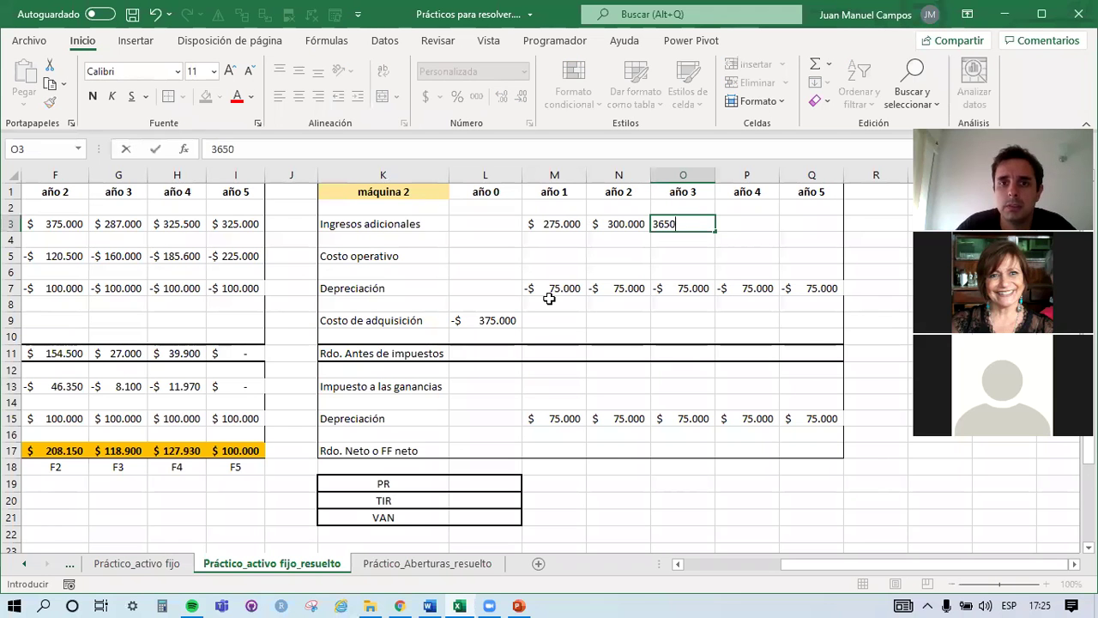
pyautogui.write('00')
pyautogui.press('Return')
pyautogui.press('Right')
pyautogui.press('Up')
# Enter máquina 2's additional income: 395.500 for año 4 in P3 and 425.000 for año 5 in Q3.
pyautogui.hotkey('alt', 'Tab')
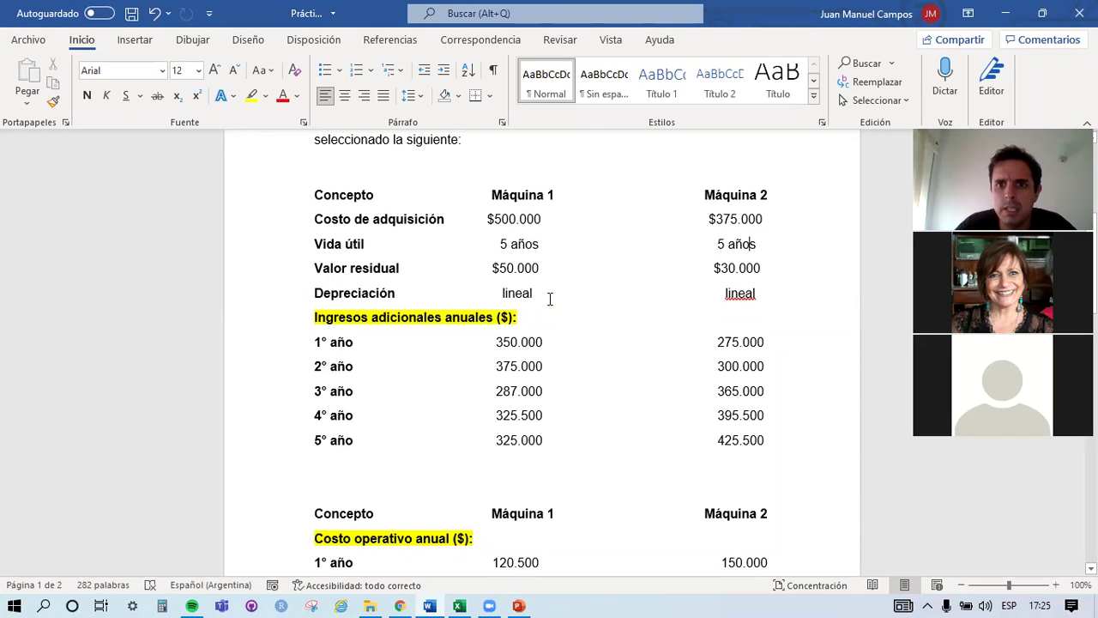
pyautogui.hotkey('alt', 'Tab')
pyautogui.write('395500')
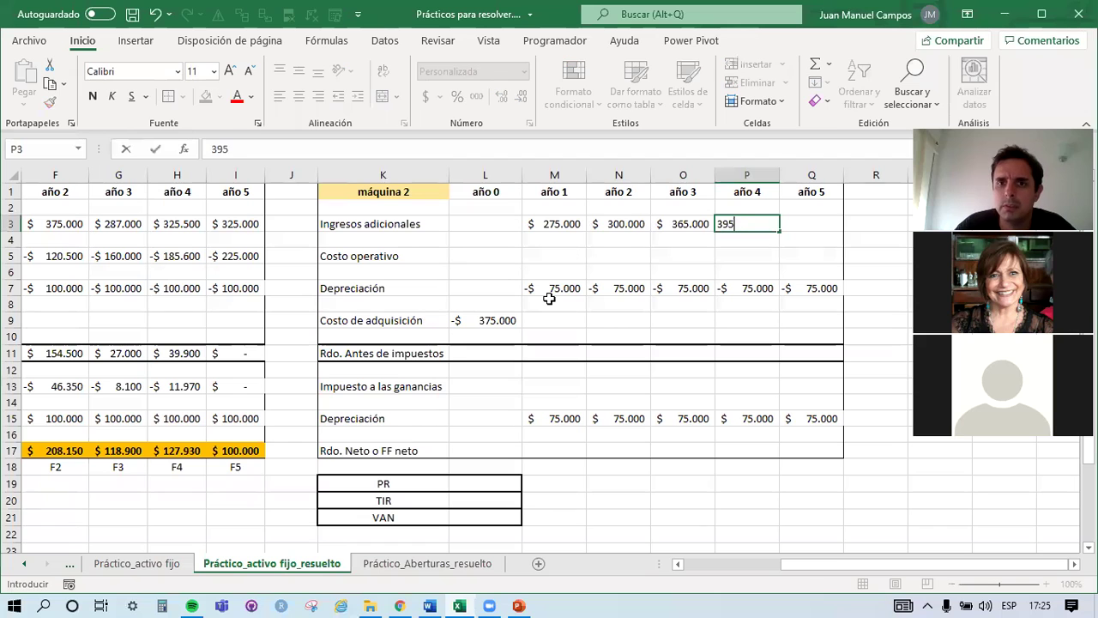
pyautogui.press('Return')
pyautogui.hotkey('alt', 'Tab')
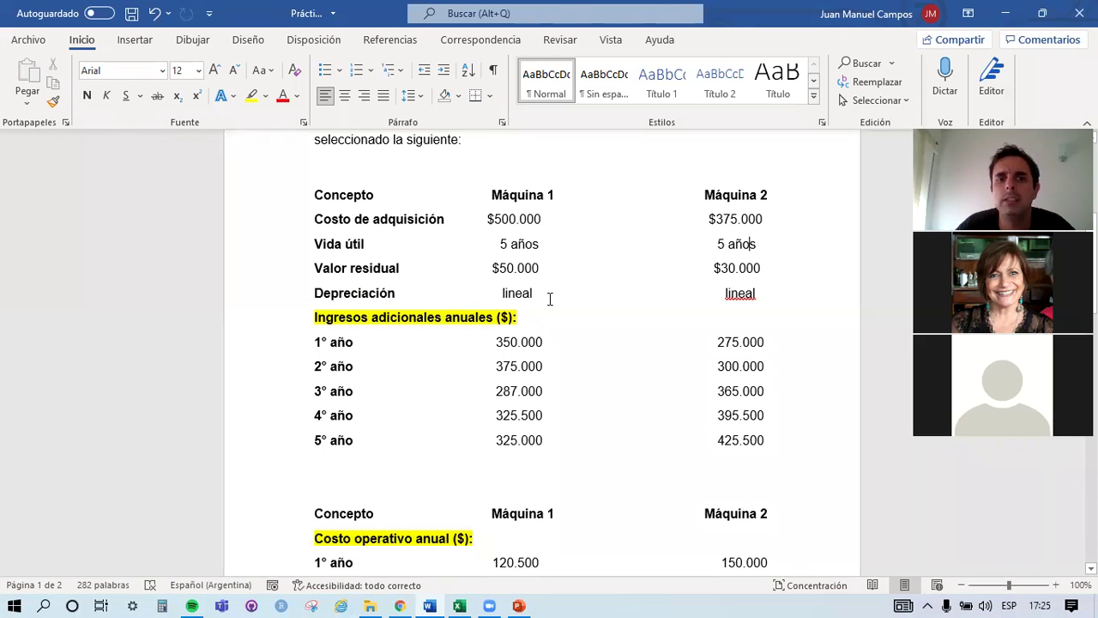
pyautogui.hotkey('alt', 'Tab')
pyautogui.press('Right')
pyautogui.press('Up')
pyautogui.write('425')
pyautogui.write('00')
pyautogui.press('Return')
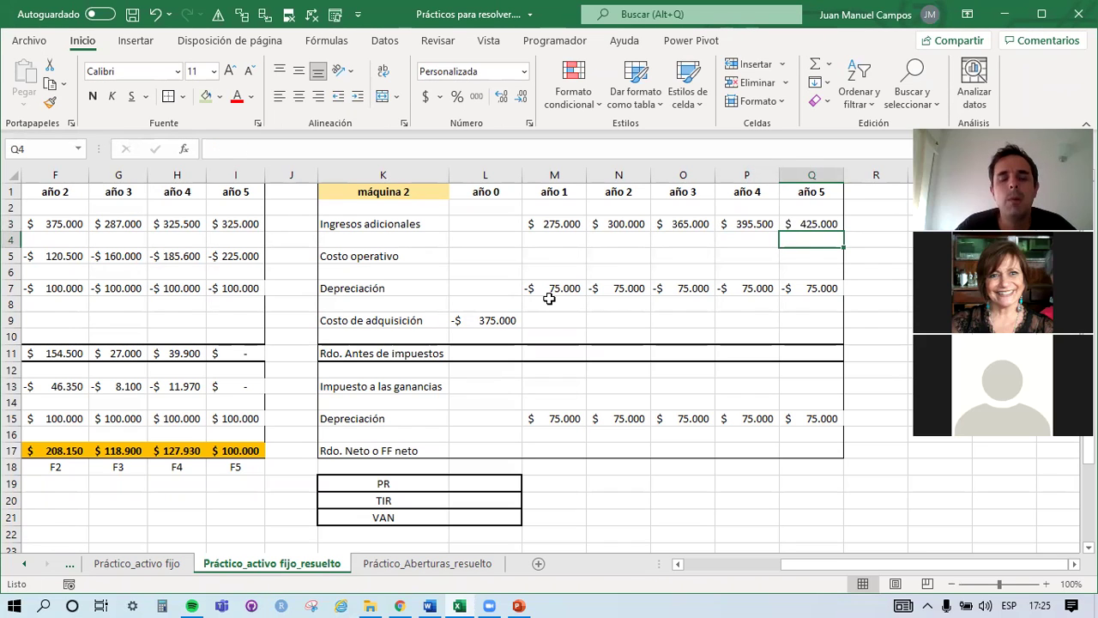
# Return to the máquina 1 table and review the net cash flows in its Rdo. Neto o FF neto row.
pyautogui.press('Left')
pyautogui.press('Up')
pyautogui.press('Down')
pyautogui.press('Left')
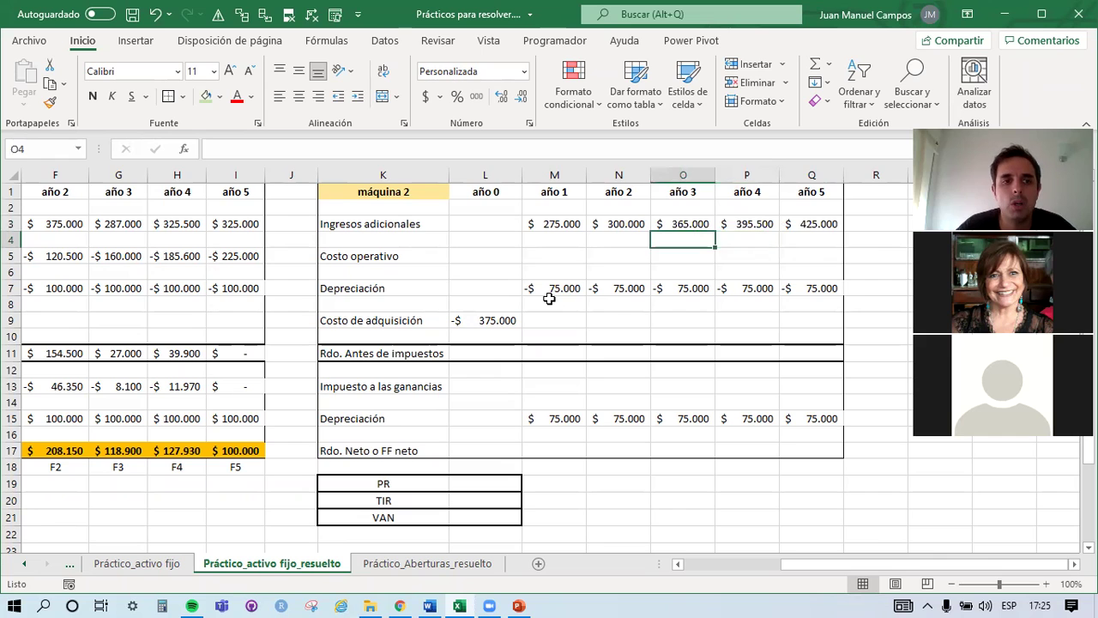
pyautogui.press('Home')
pyautogui.press('Down')
pyautogui.press('Down')
pyautogui.scroll(-2, 549, 297)
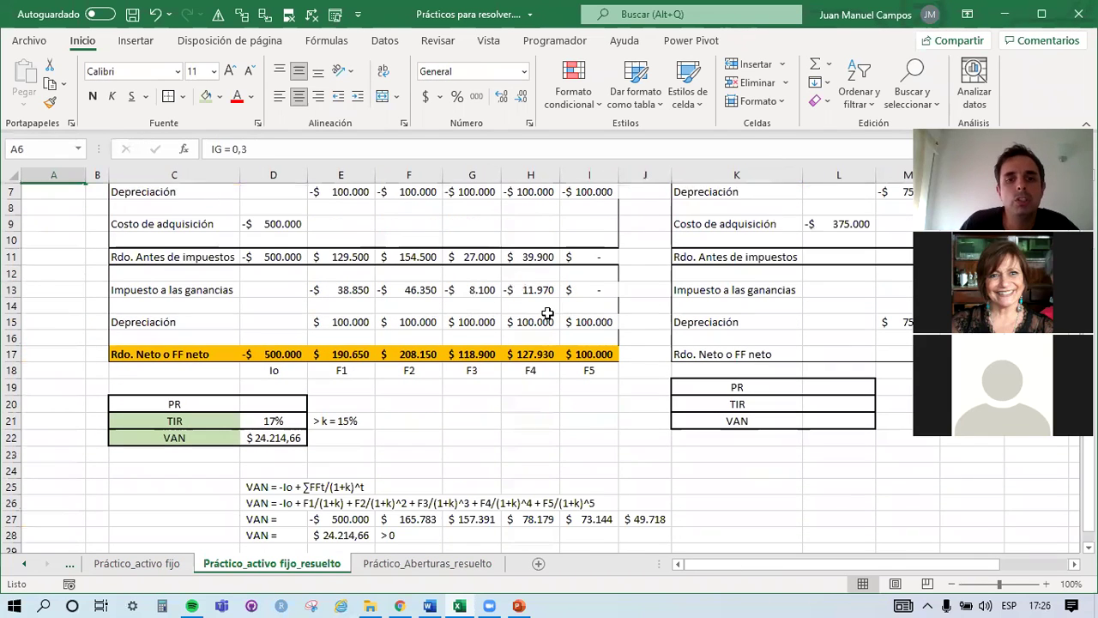
pyautogui.moveTo(287, 354); pyautogui.dragTo(582, 353)
pyautogui.click(273, 354)
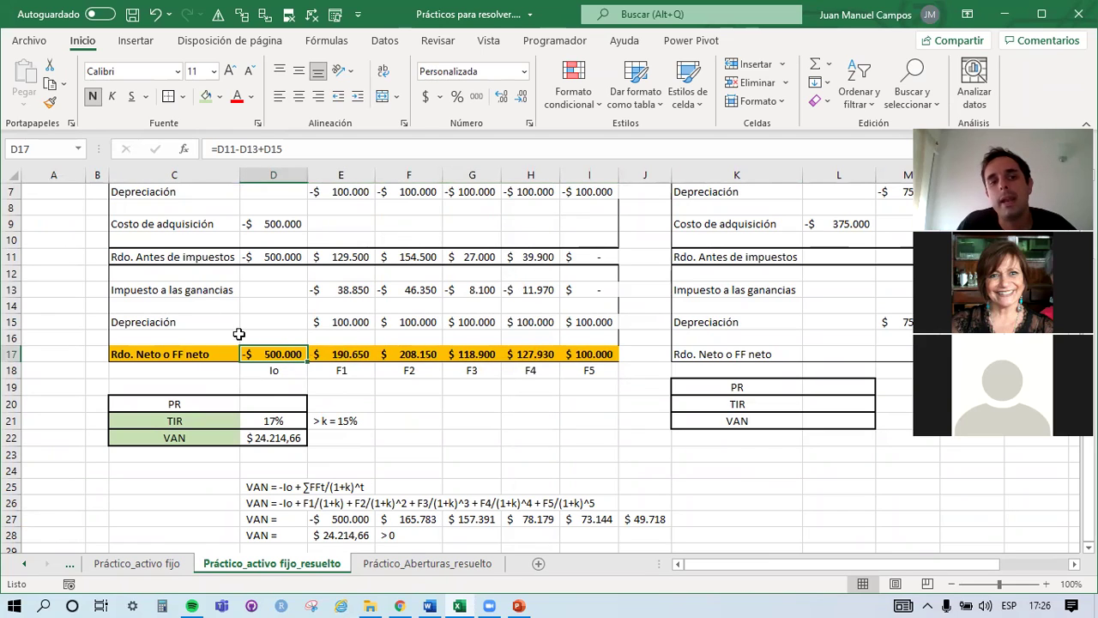
# Examine máquina 1's net cash flows from F1 to F5 in row 17.
pyautogui.click(347, 354)
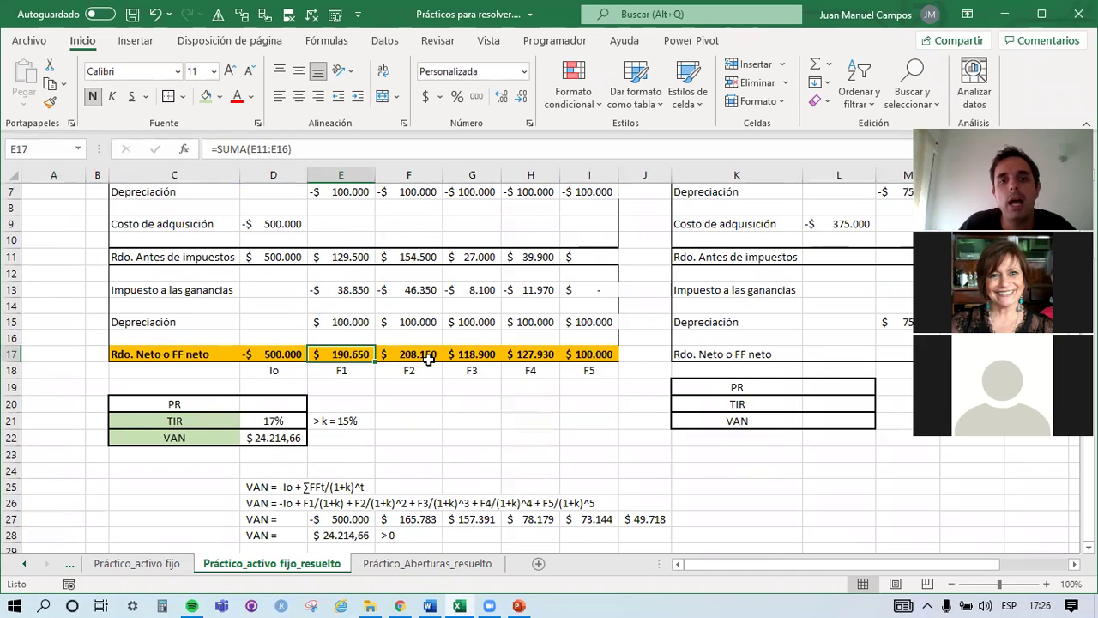
pyautogui.click(355, 398)
pyautogui.moveTo(343, 353); pyautogui.dragTo(600, 360)
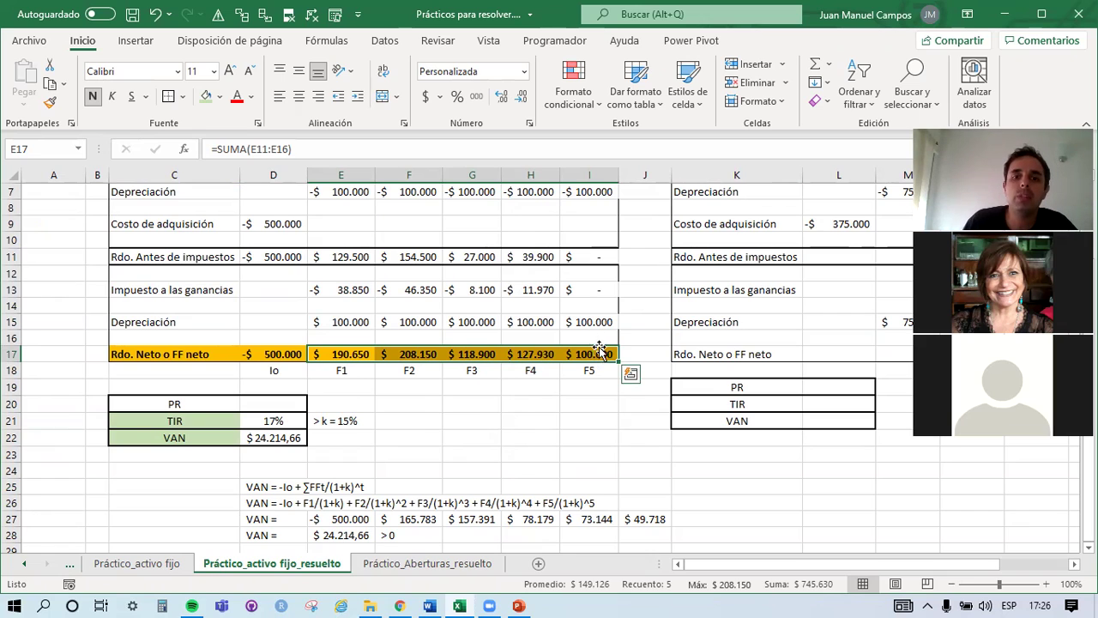
pyautogui.click(604, 350)
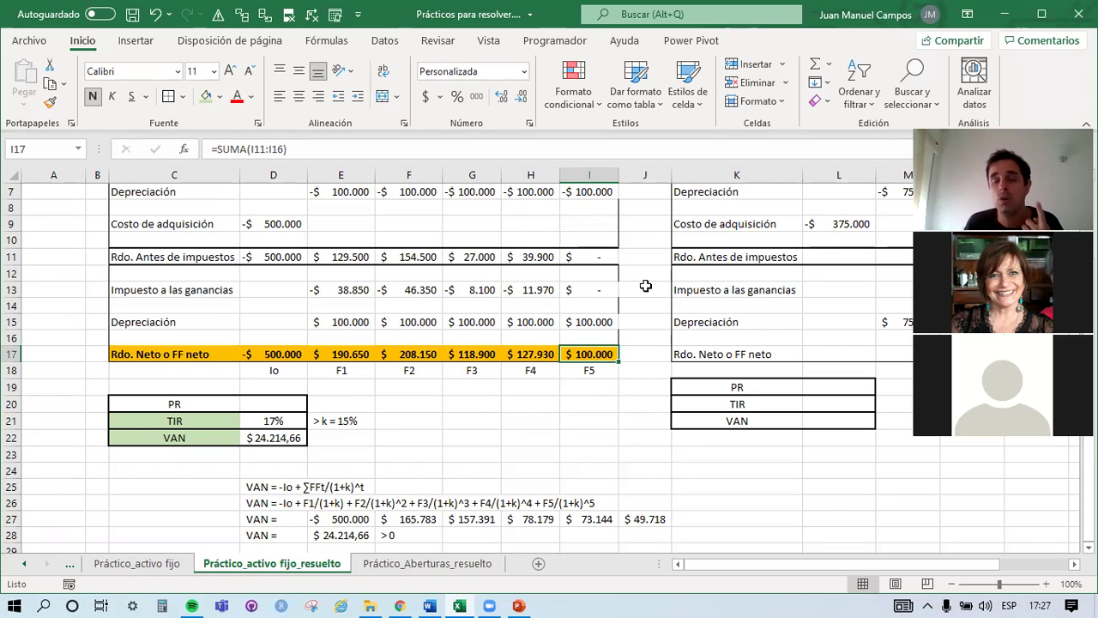
# Look up Máquina 2's figures under Costo operativo anual in the Word statement.
pyautogui.press('Right')
pyautogui.press('Right')
pyautogui.press('Right')
pyautogui.press('Right')
pyautogui.press('Right')
pyautogui.press('Right')
pyautogui.press('Right')
pyautogui.press('Right')
pyautogui.press('Right')
pyautogui.press('Right')
pyautogui.press('Right')
pyautogui.press('Right')
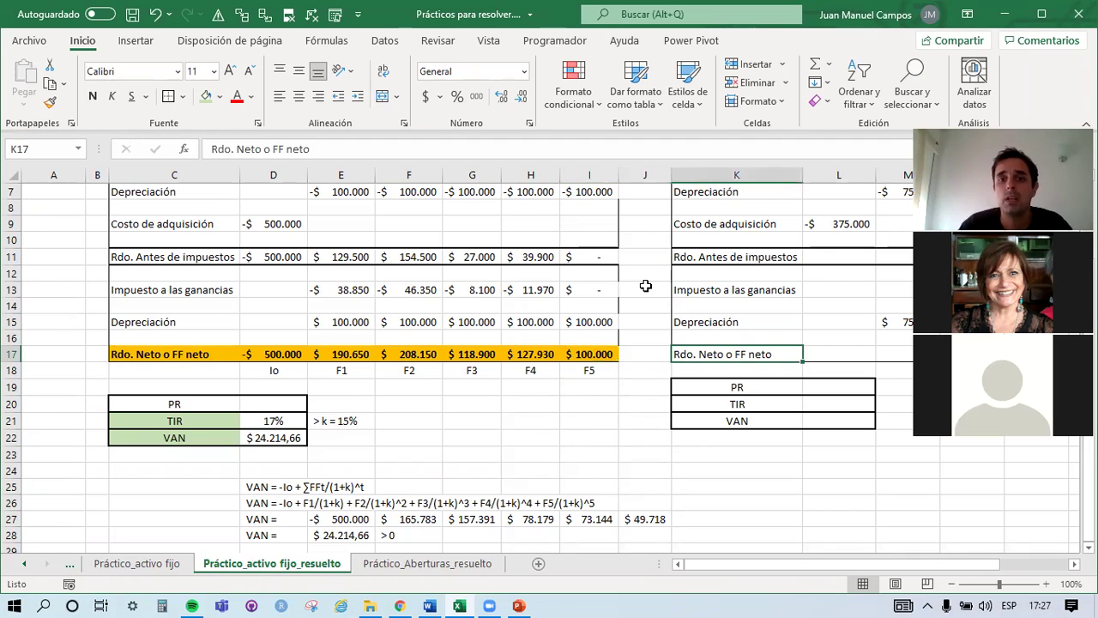
pyautogui.press('Up')
pyautogui.press('Up')
pyautogui.press('Up')
pyautogui.press('Up')
pyautogui.press('Up')
pyautogui.press('Up')
pyautogui.press('Up')
pyautogui.press('Up')
pyautogui.press('Up')
pyautogui.press('Up')
pyautogui.press('Up')
pyautogui.press('Up')
pyautogui.press('Up')
pyautogui.press('Up')
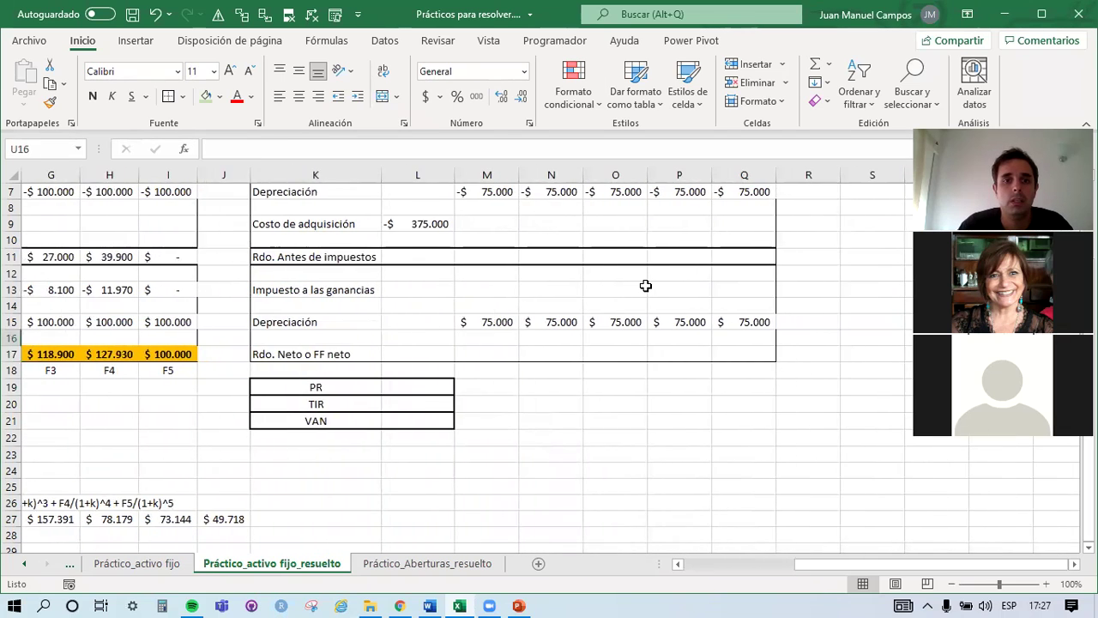
pyautogui.press('Right')
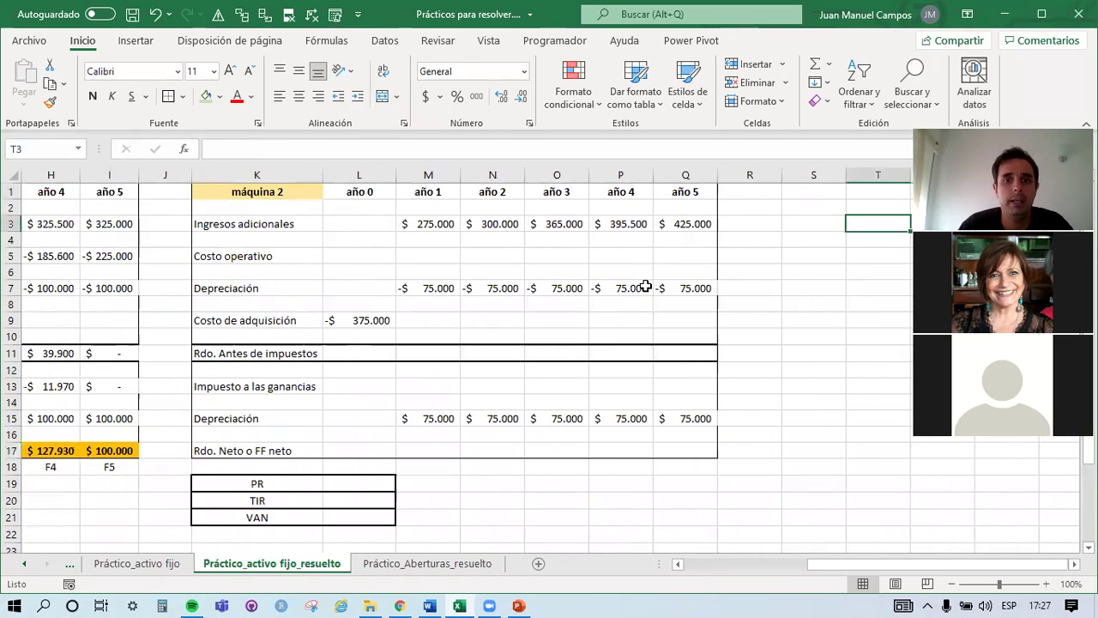
pyautogui.hotkey('alt', 'Tab')
pyautogui.hotkey('alt', 'Tab')
pyautogui.moveTo(429, 223); pyautogui.dragTo(662, 223)
pyautogui.hotkey('ctrl', 'v')
pyautogui.hotkey('alt', 'Tab')
pyautogui.scroll(-5, 612, 301)
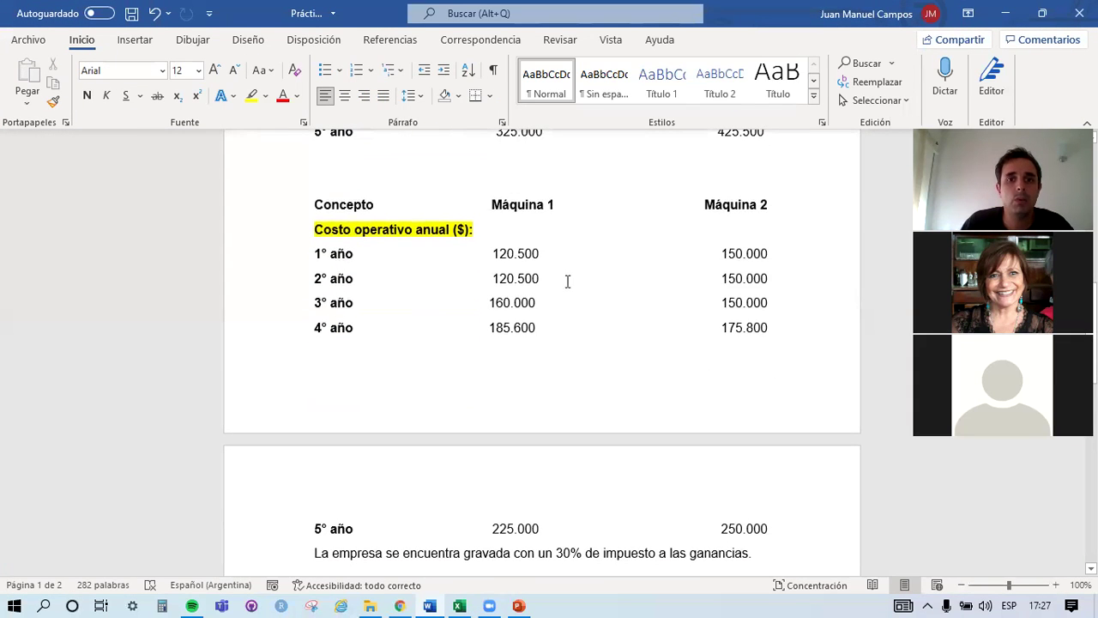
pyautogui.moveTo(719, 255); pyautogui.dragTo(772, 271)
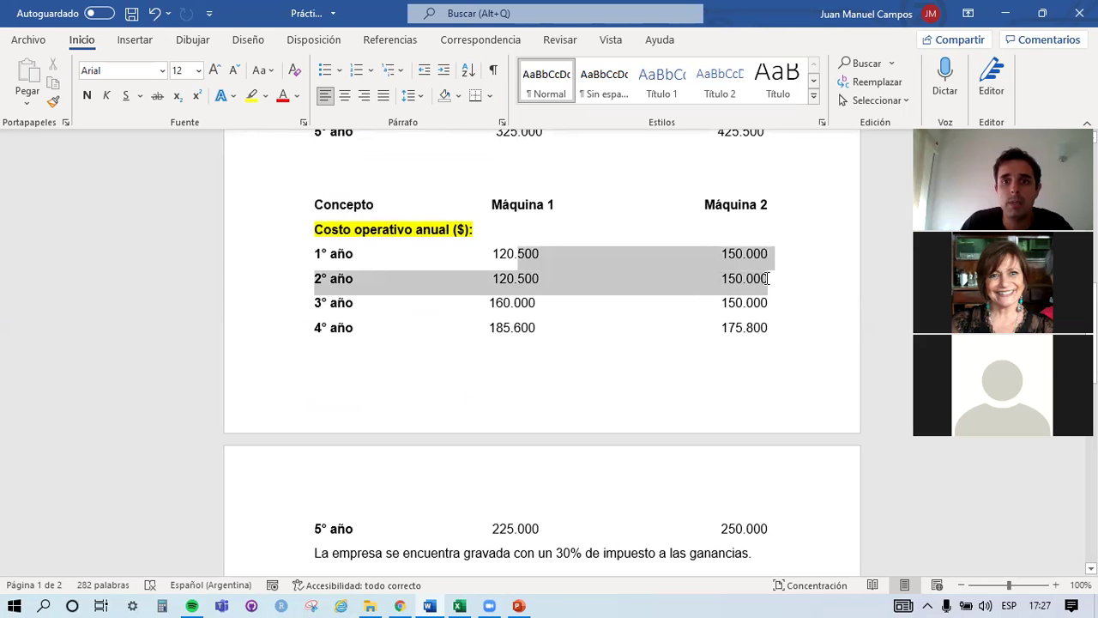
# Enter máquina 2's operating cost of -150.000 for año 1 in M5 and -150.000 for año 2 in N5.
pyautogui.hotkey('alt', 'Tab')
pyautogui.click(433, 252)
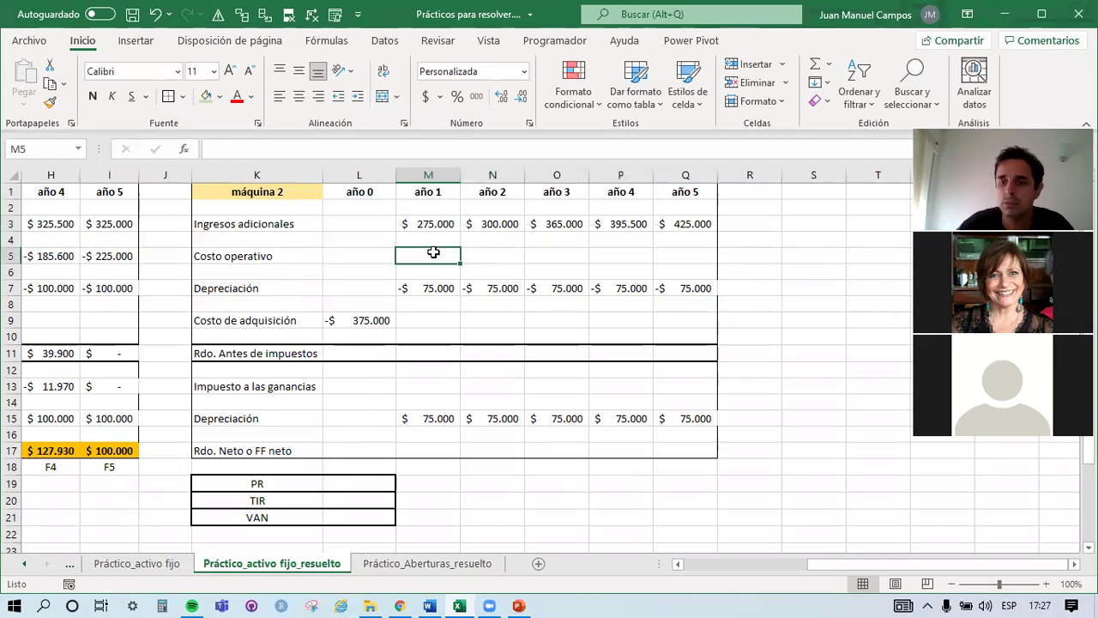
pyautogui.write('-150000')
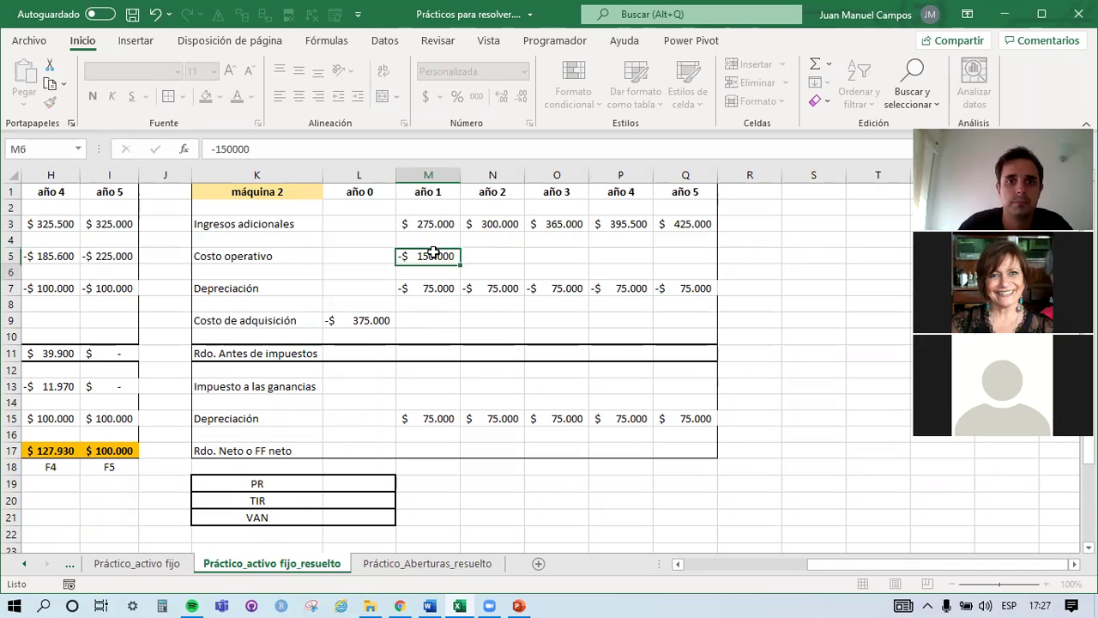
pyautogui.press('Tab')
pyautogui.hotkey('alt', 'Tab')
pyautogui.hotkey('alt', 'Tab')
pyautogui.write('-150000')
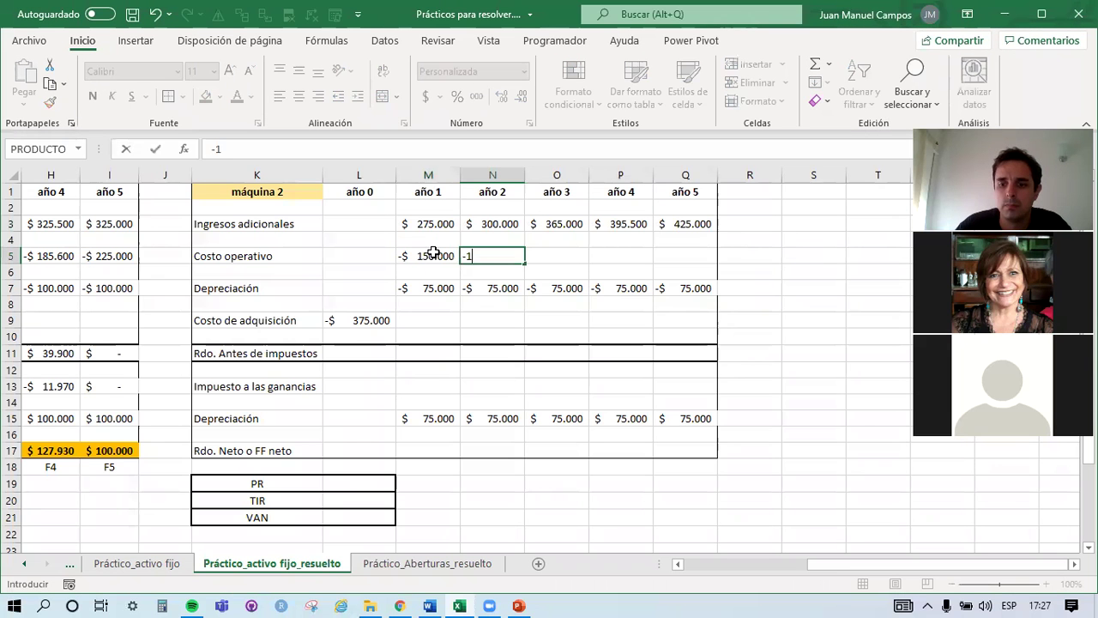
pyautogui.press('Return')
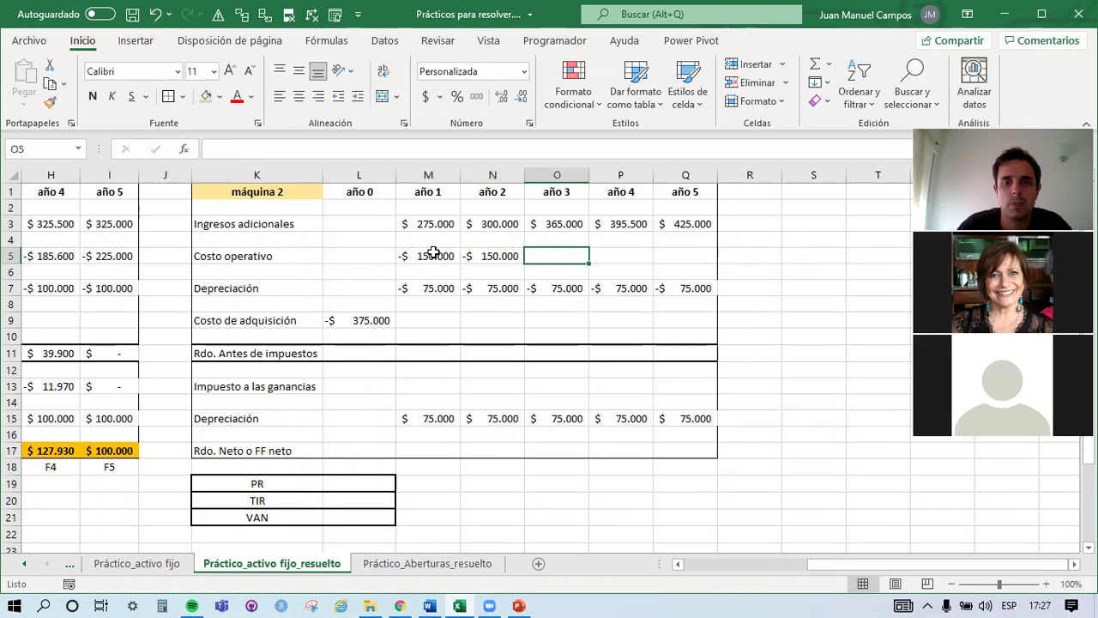
# Check the Word statement and enter máquina 2's operating cost of -150.000 for año 3 in O5.
pyautogui.hotkey('alt', 'Tab')
pyautogui.hotkey('alt', 'Tab')
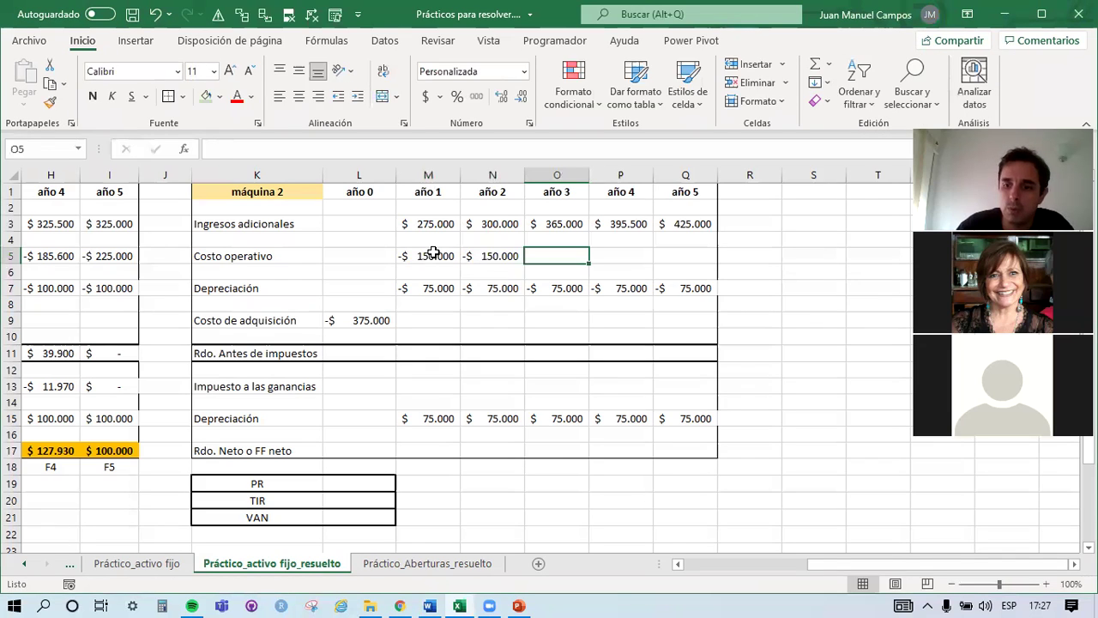
pyautogui.write('-$ 150.0')
pyautogui.write('0')
pyautogui.press('Return')
pyautogui.press('Up')
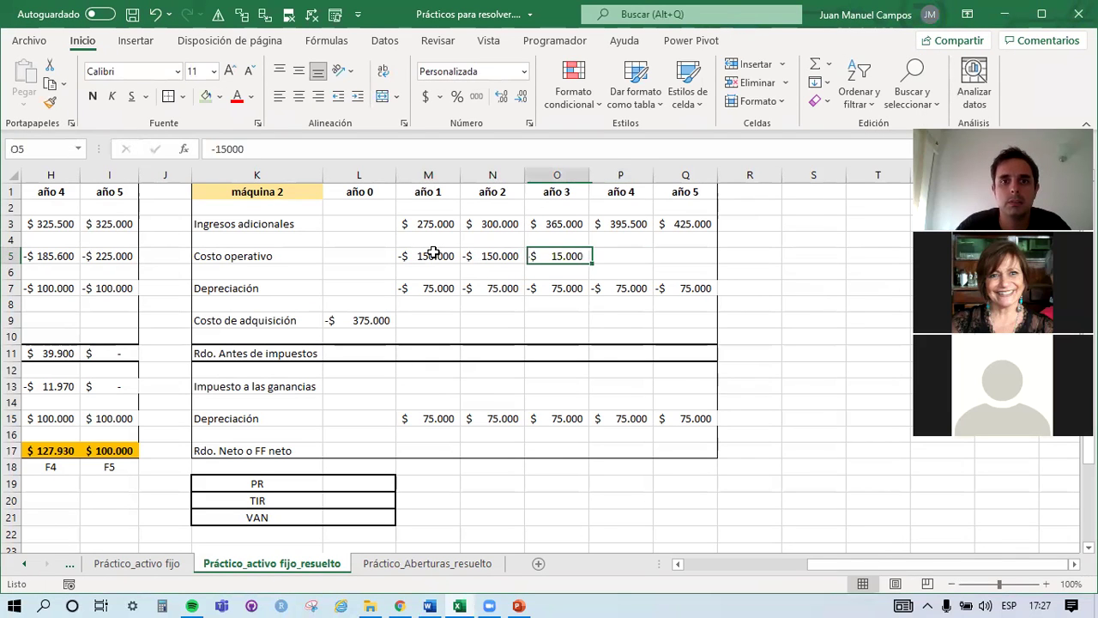
pyautogui.write('-$ 150.00')
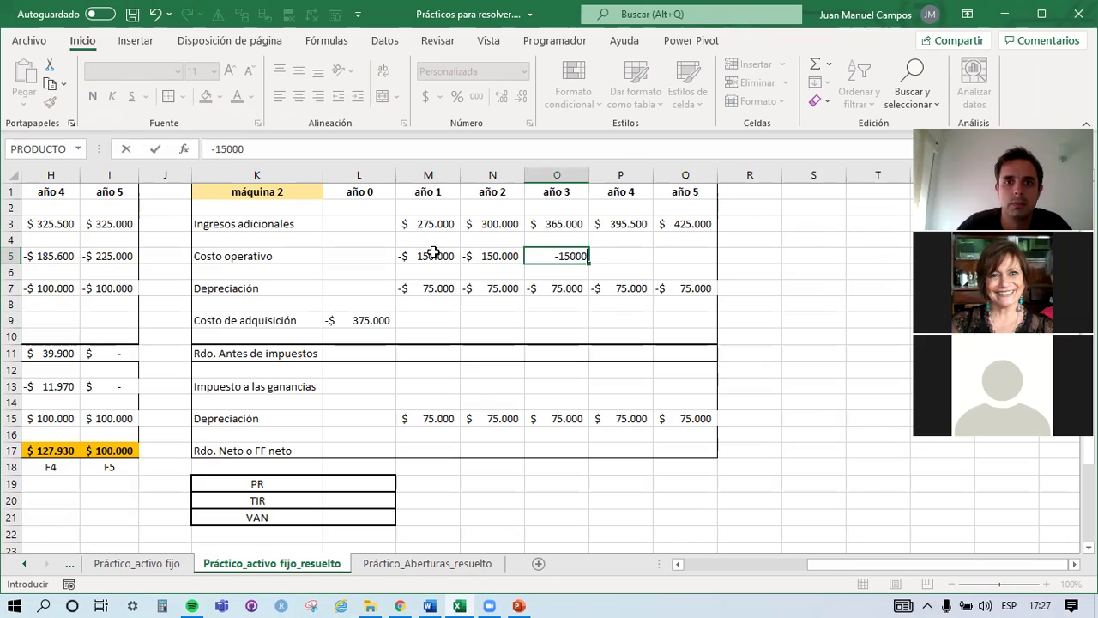
pyautogui.press('Return')
pyautogui.press('Up')
pyautogui.press('Right')
# Enter the statement's 175.800 as máquina 2's operating cost for año 4 in P5.
pyautogui.hotkey('alt', 'Tab')
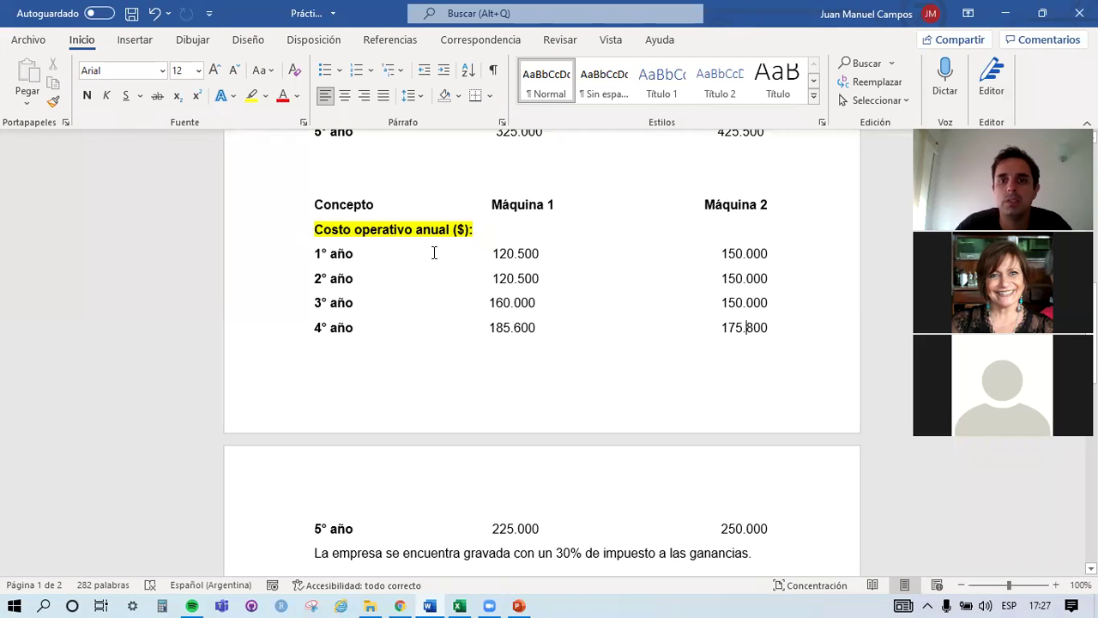
pyautogui.hotkey('alt', 'Tab')
pyautogui.write('17580')
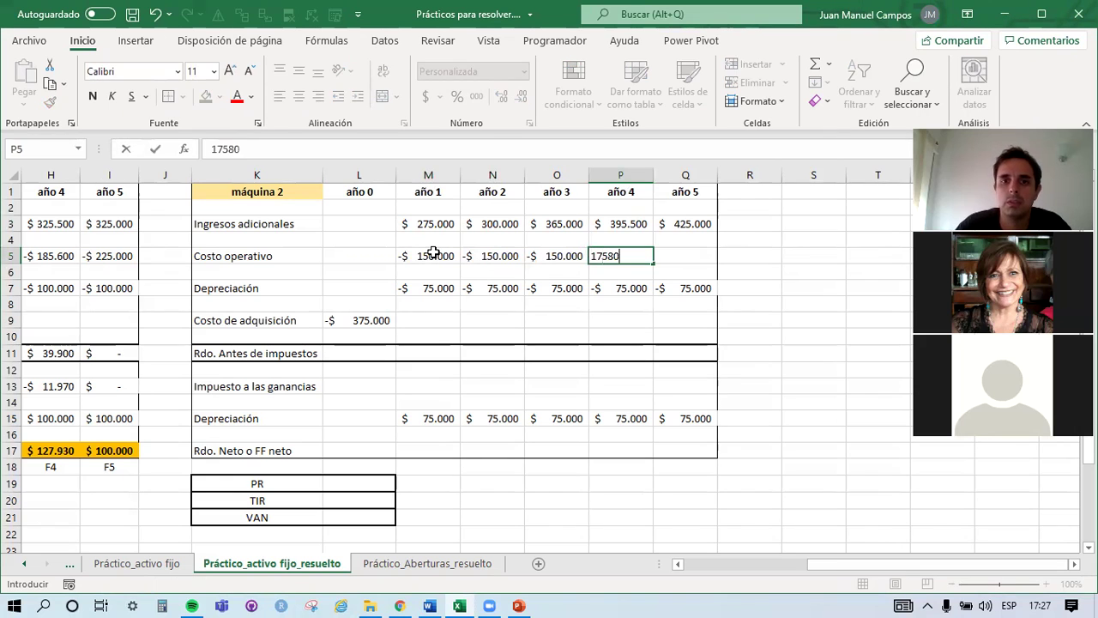
pyautogui.press('Return')
pyautogui.press('Up')
pyautogui.press('Right')
# Look up the 5° año operating cost in the Word statement and enter -250.000 for año 5 in Q5.
pyautogui.hotkey('alt', 'Tab')
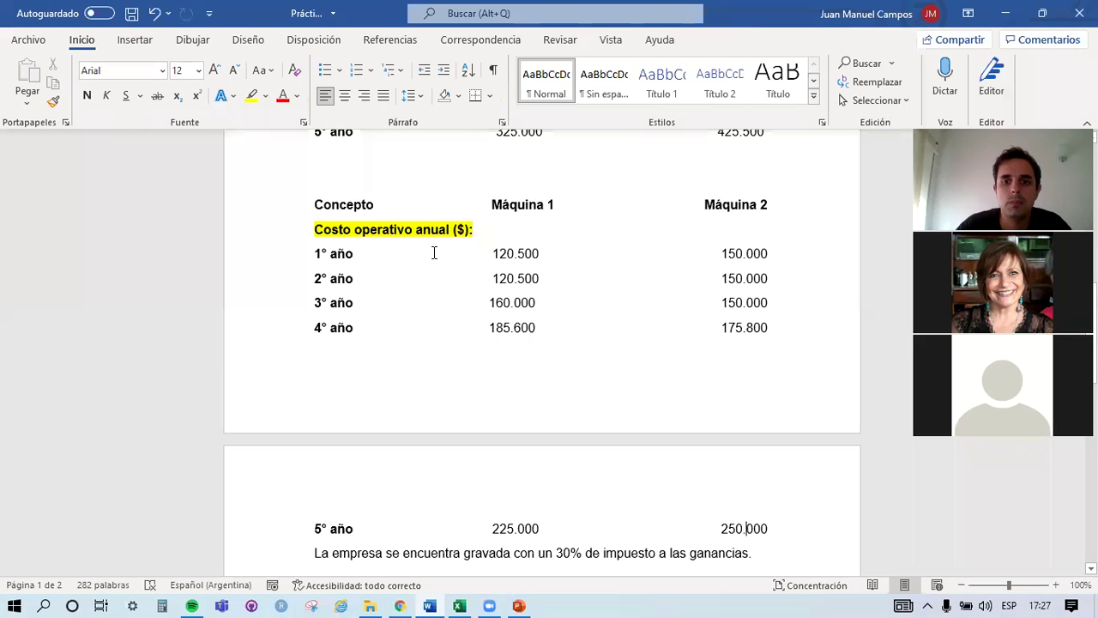
pyautogui.hotkey('alt', 'Tab')
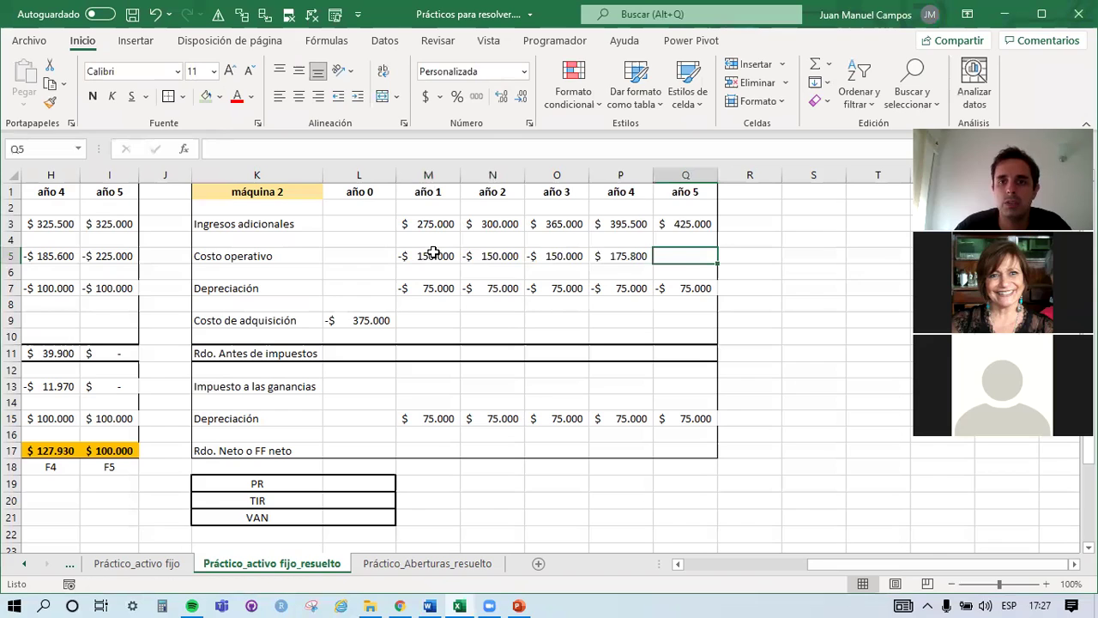
pyautogui.write('-$ 250.')
pyautogui.write('000')
pyautogui.press('Return')
# Change máquina 2's año 4 operating cost in P5 to the negative value -175.800.
pyautogui.press('Left')
pyautogui.press('Up')
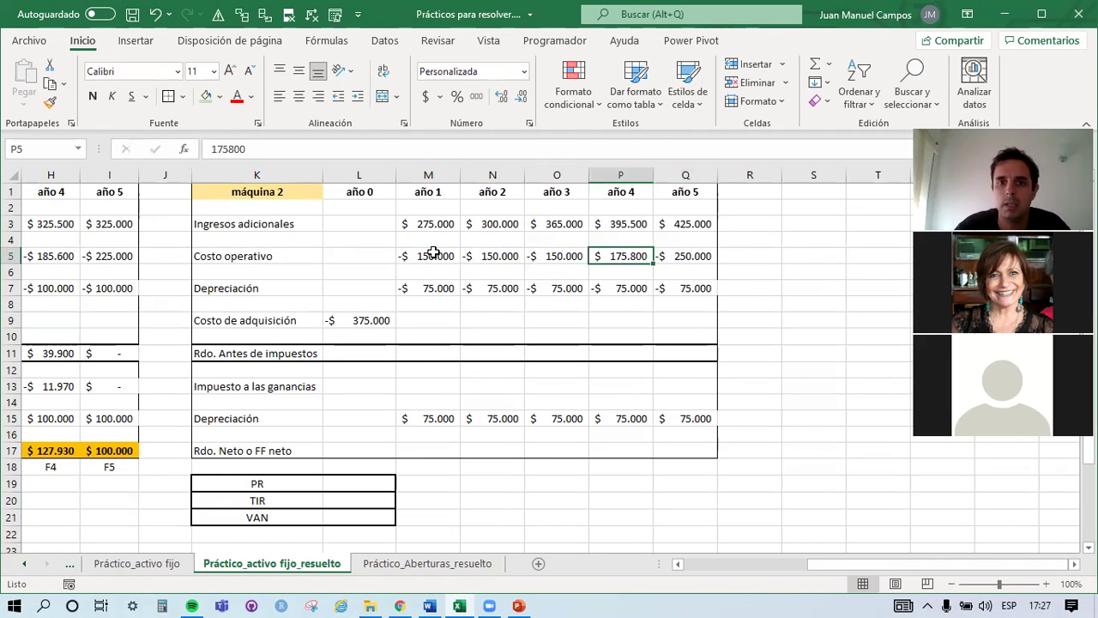
pyautogui.write('-175800')
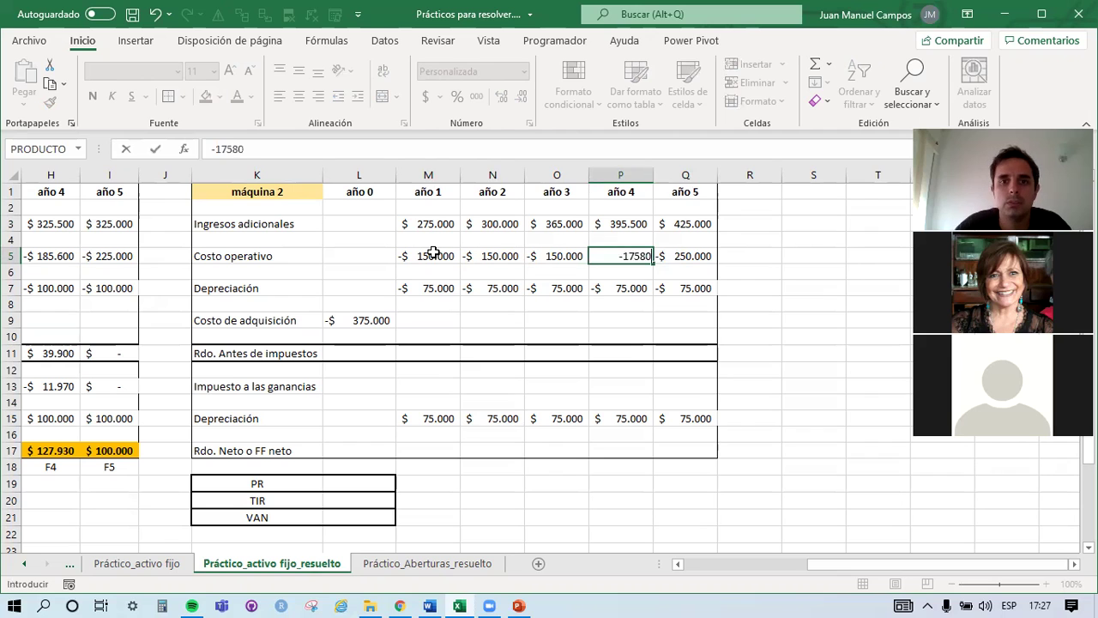
pyautogui.press('Return')
# Try to calculate máquina 2's Rdo. Antes de impuestos for año 0 in L11 with =sum(L3:L9).
pyautogui.press('Up')
pyautogui.press('Right')
pyautogui.press('Down')
pyautogui.press('Left')
pyautogui.press('Left')
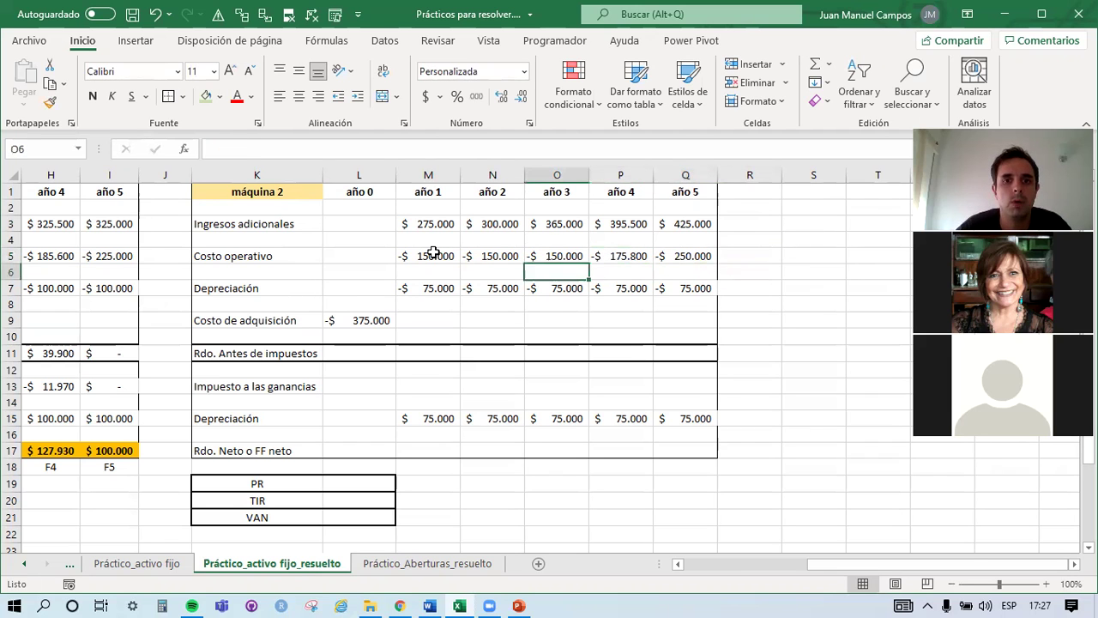
pyautogui.press('Down')
pyautogui.press('Left')
pyautogui.press('Up')
pyautogui.press('Down')
pyautogui.press('Down')
pyautogui.press('Down')
pyautogui.press('Down')
pyautogui.press('Left')
pyautogui.press('Left')
pyautogui.press('Down')
pyautogui.write('=')
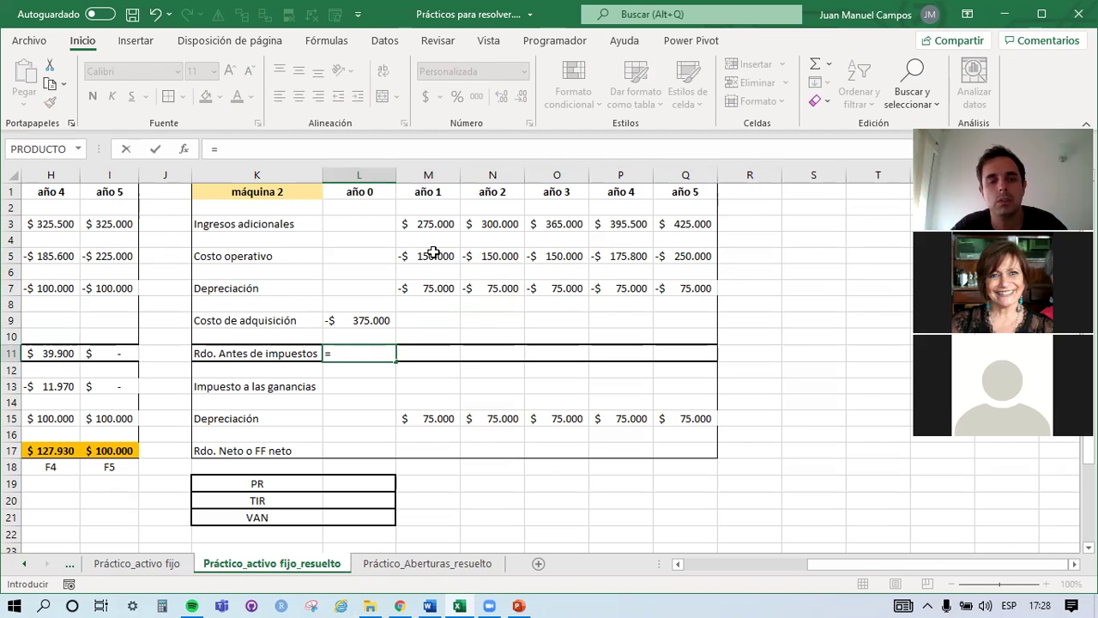
pyautogui.press('Up')
pyautogui.press('Up')
pyautogui.press('Up')
pyautogui.press('Up')
pyautogui.press('Up')
pyautogui.press('Up')
pyautogui.press('BackSpace')
pyautogui.press('BackSpace')
pyautogui.write('sum(')
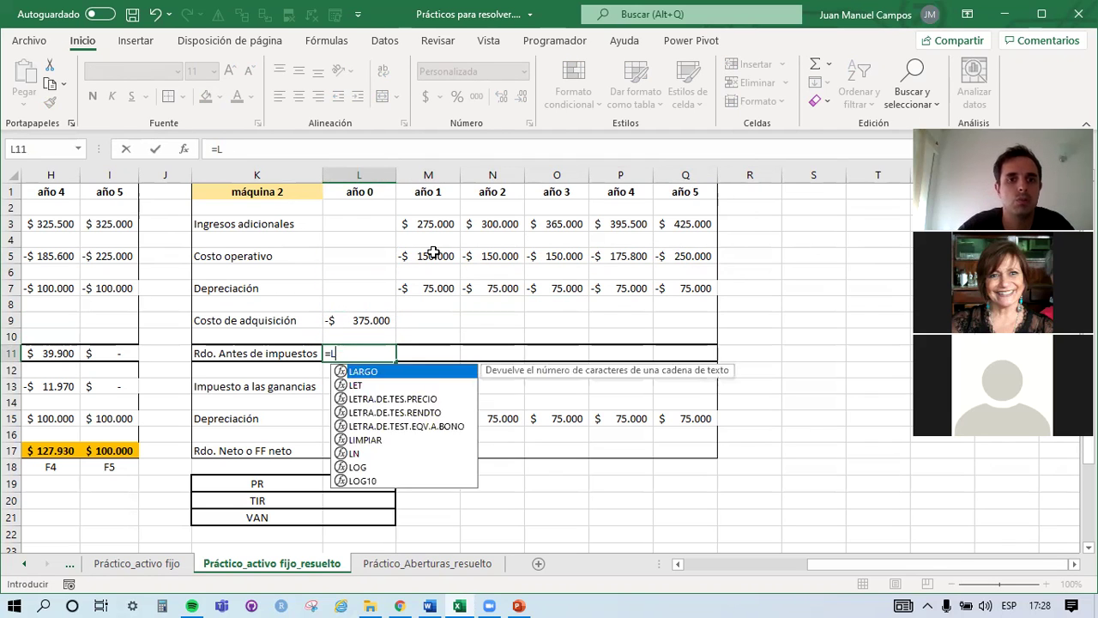
pyautogui.press('Up')
pyautogui.press('Up')
pyautogui.hotkey('shift', 'Up')
pyautogui.hotkey('shift', 'Up')
pyautogui.hotkey('shift', 'Up')
pyautogui.hotkey('shift', 'Up')
pyautogui.hotkey('shift', 'Up')
pyautogui.hotkey('shift', 'Up')
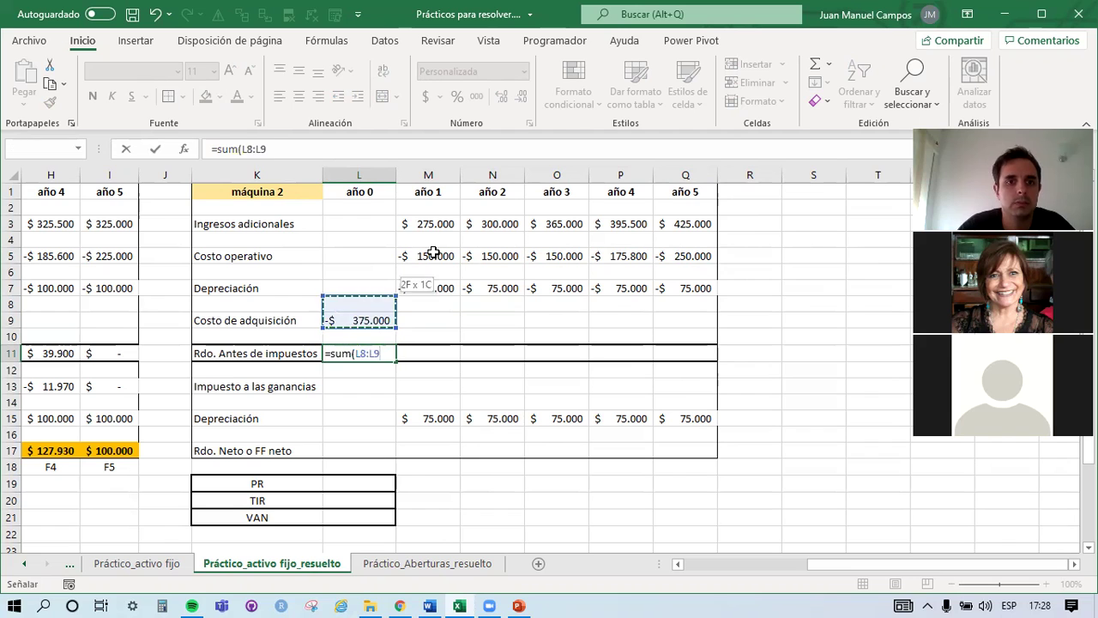
pyautogui.hotkey('ctrl', 'Return')
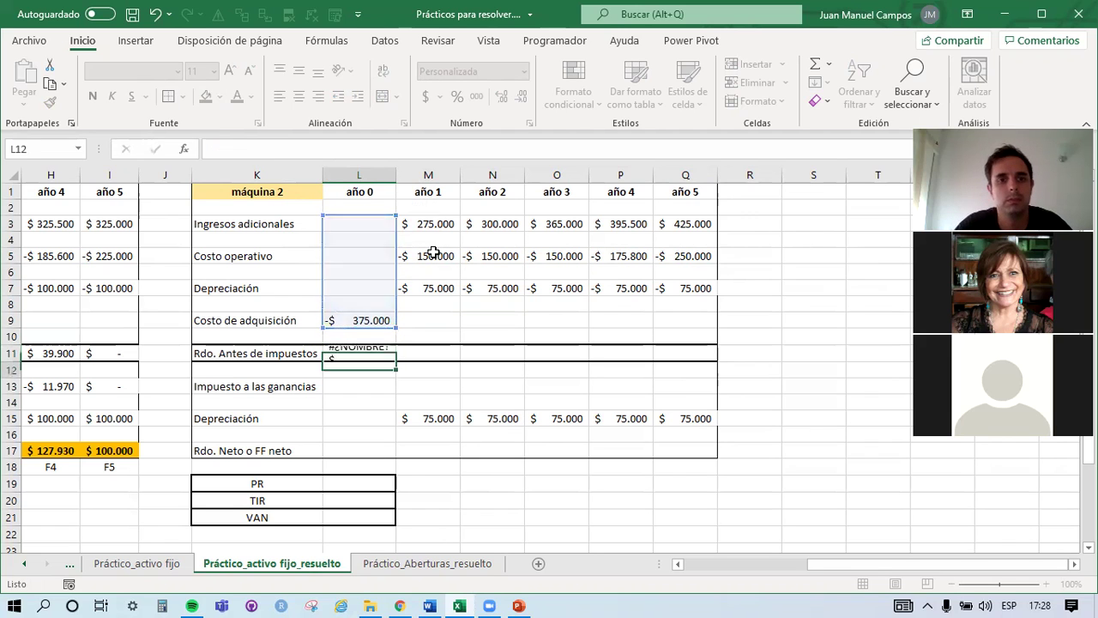
# Calculate máquina 2's Rdo. Antes de impuestos for año 0 in L11 with =SUMA(L3:L10).
pyautogui.write('=suma(')
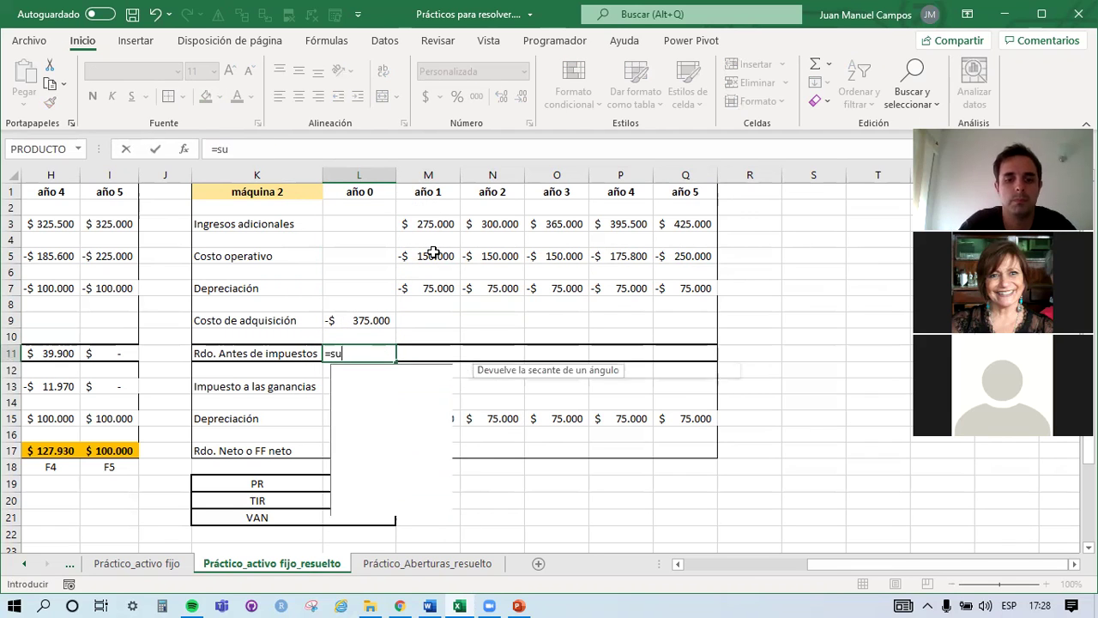
pyautogui.press('Up')
pyautogui.hotkey('shift', 'Up')
pyautogui.hotkey('shift', 'Up')
pyautogui.hotkey('shift', 'Up')
pyautogui.hotkey('shift', 'Up')
pyautogui.hotkey('shift', 'Up')
pyautogui.hotkey('shift', 'Up')
pyautogui.hotkey('shift', 'Up')
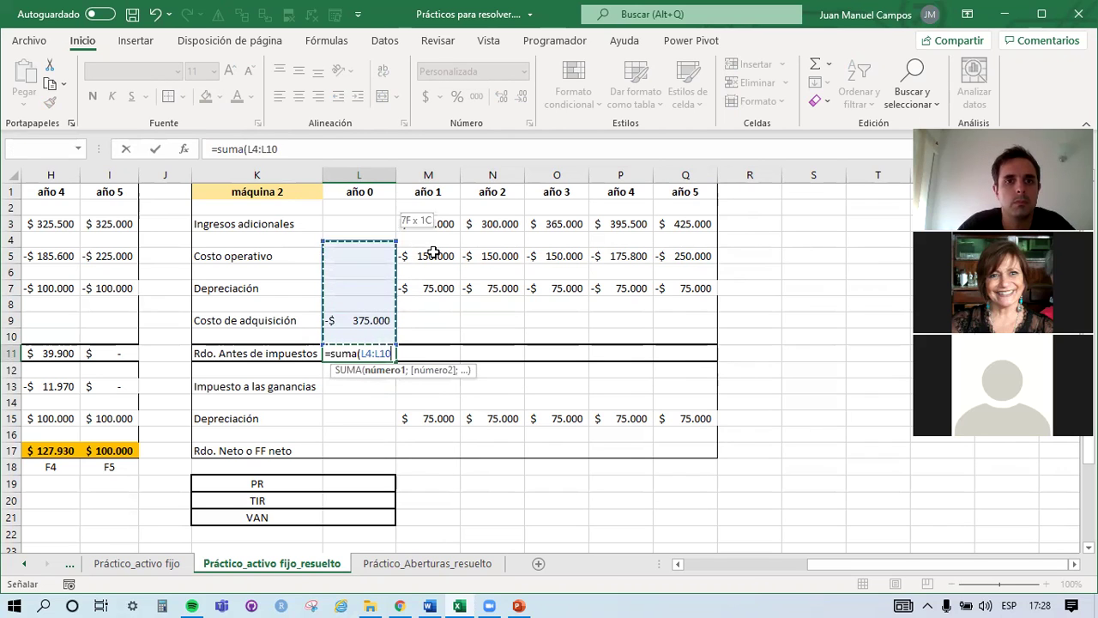
pyautogui.press('Up')
# Copy the Rdo. Antes de impuestos formula from L11 across M11:Q11 for año 1 to año 5.
pyautogui.hotkey('ctrl', 'c')
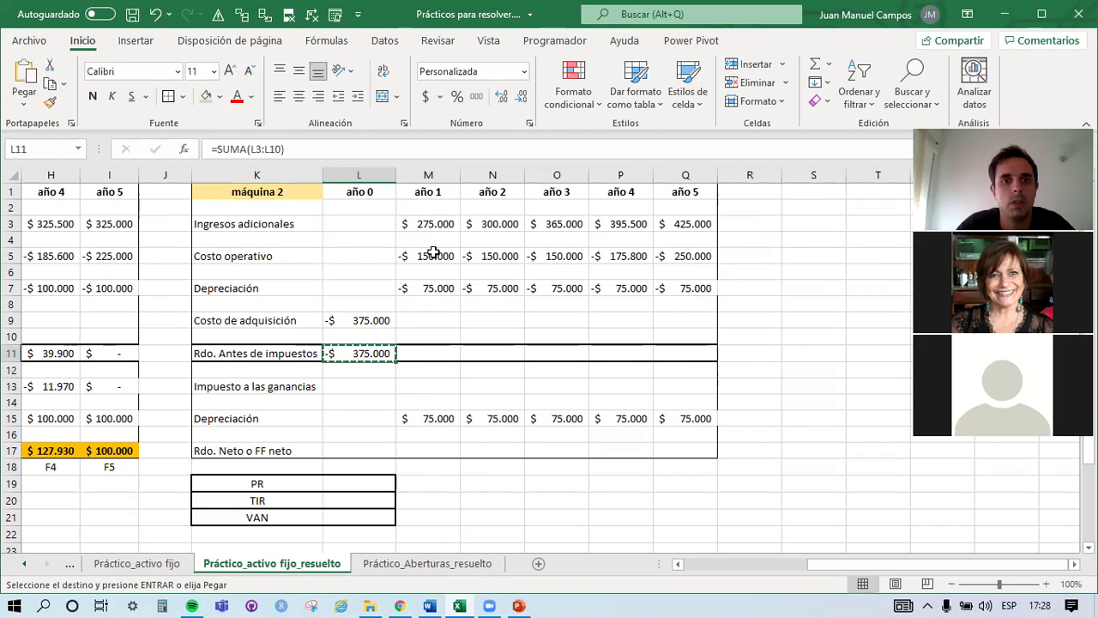
pyautogui.hotkey('shift', 'Right')
pyautogui.hotkey('shift', 'Right')
pyautogui.hotkey('shift', 'Right')
pyautogui.hotkey('shift', 'Right')
pyautogui.hotkey('shift', 'Right')
pyautogui.hotkey('ctrl', 'v')
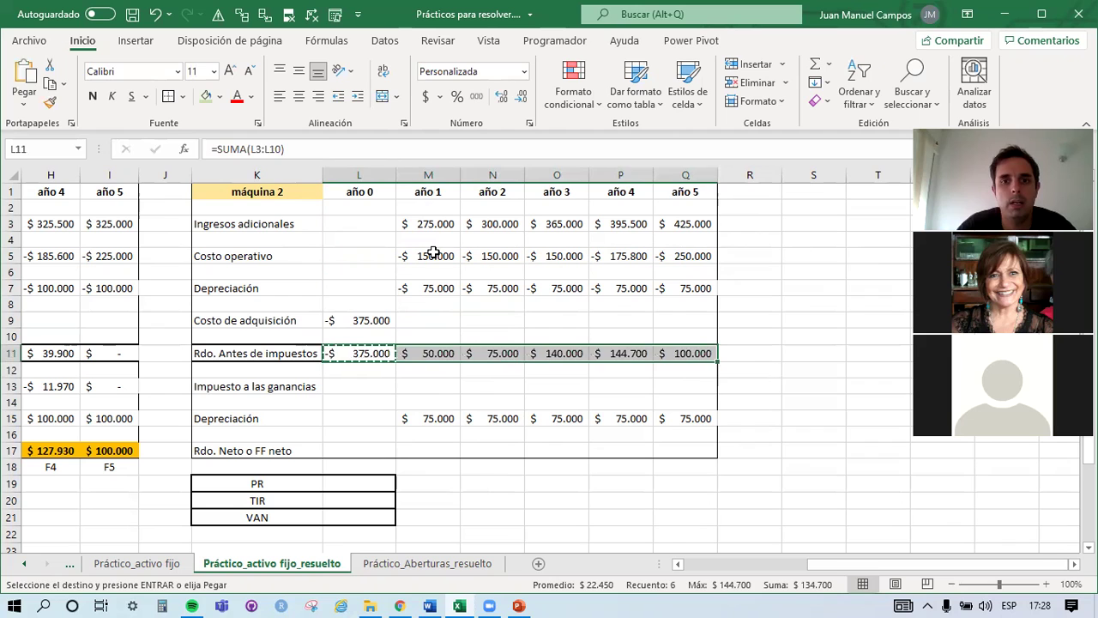
pyautogui.press('Return')
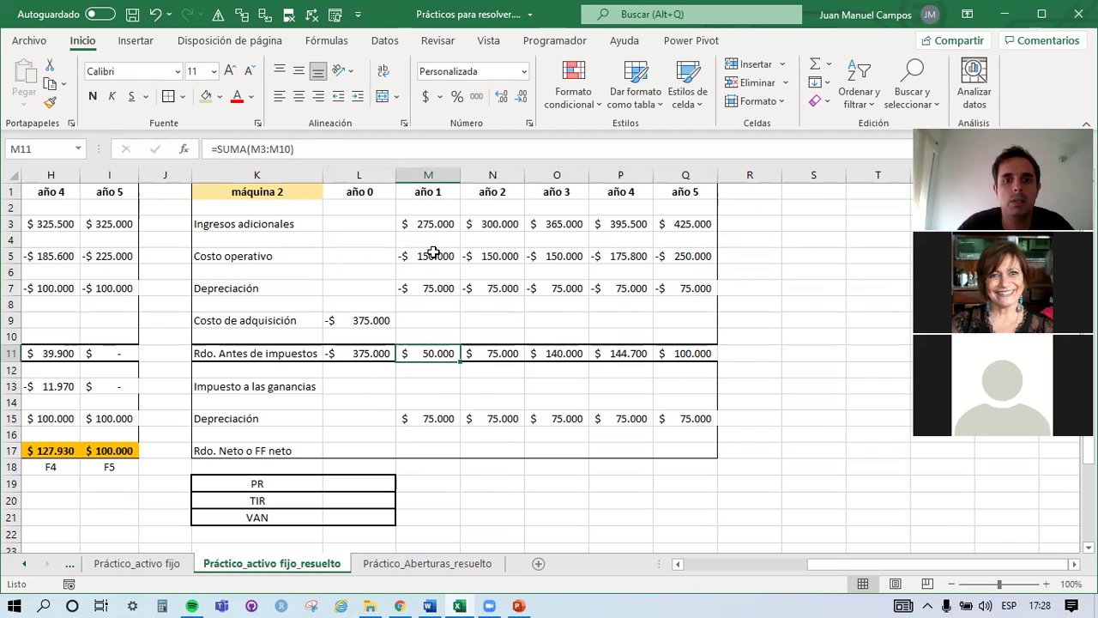
# Review máquina 2's pre-tax results for año 1 to año 5 in row 11.
pyautogui.press('Right')
pyautogui.press('Right')
pyautogui.press('Right')
pyautogui.press('Right')
pyautogui.press('Left')
pyautogui.press('Left')
pyautogui.press('Left')
pyautogui.press('Left')
pyautogui.hotkey('shift', 'Right')
pyautogui.hotkey('shift', 'Right')
pyautogui.hotkey('shift', 'Right')
pyautogui.hotkey('shift', 'Right')
# Calculate máquina 2's Impuesto a las ganancias for año 1 in M13 with +M11*0,3.
pyautogui.press('Left')
pyautogui.press('Down')
pyautogui.press('Down')
pyautogui.press('Right')
pyautogui.write('+')
pyautogui.press('Up')
pyautogui.press('Up')
pyautogui.write('*')
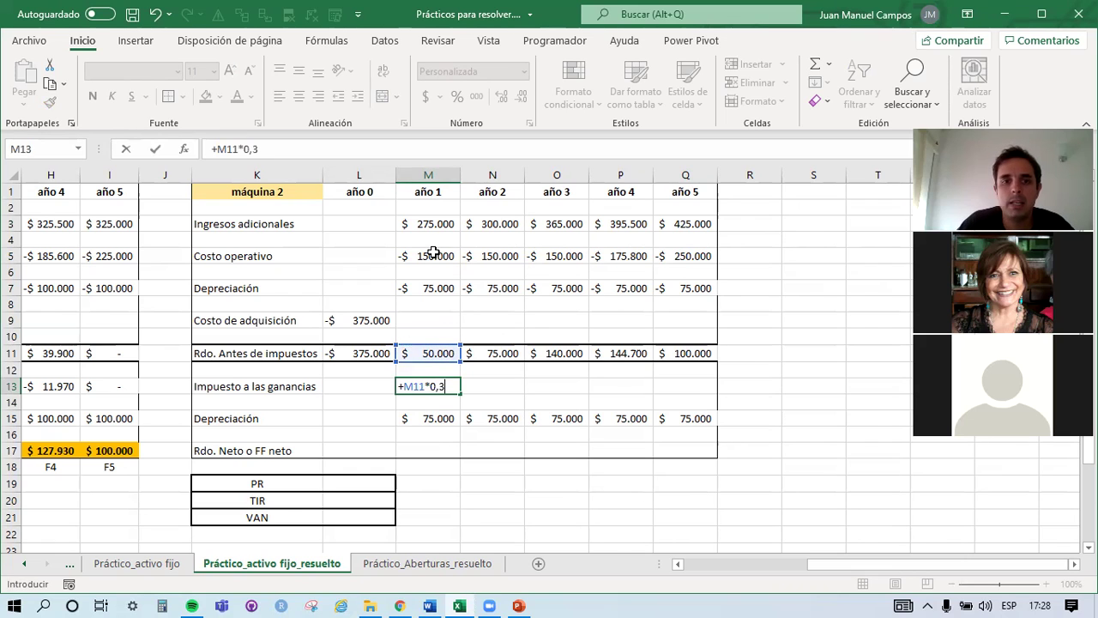
pyautogui.write('0,3')
pyautogui.hotkey('ctrl', 'Return')
# Copy the Impuesto a las ganancias formula from M13 across to Q13 for año 2 to año 5.
pyautogui.hotkey('ctrl', 'c')
pyautogui.hotkey('shift', 'Right')
pyautogui.hotkey('shift', 'Right')
pyautogui.hotkey('shift', 'Right')
pyautogui.hotkey('shift', 'Right')
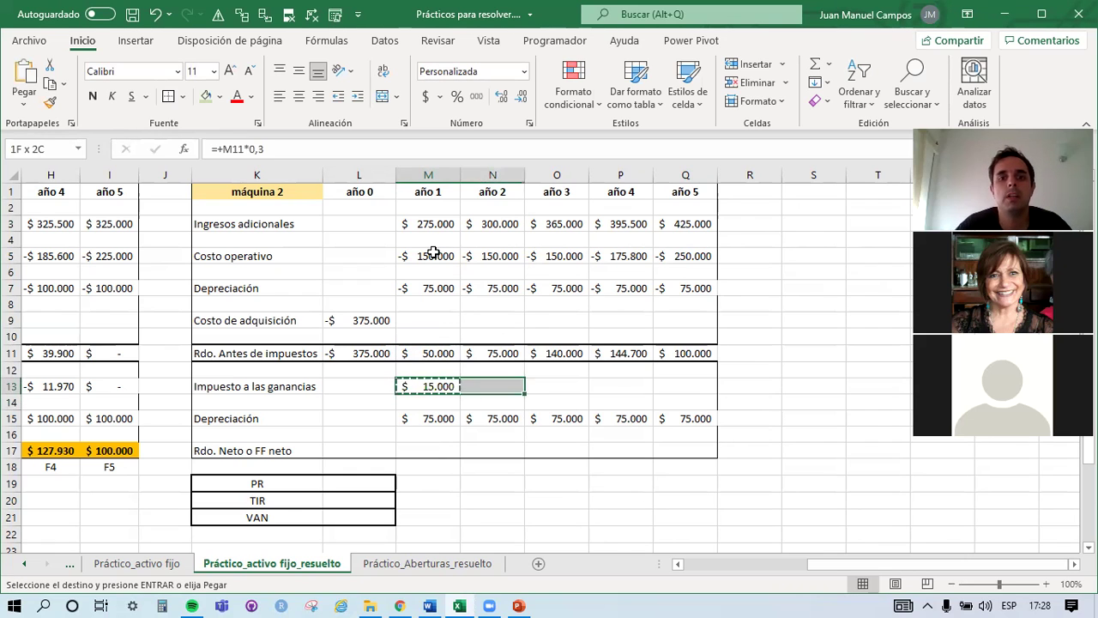
pyautogui.hotkey('ctrl', 'v')
pyautogui.press('Escape')
# Make the año 1 tax in M13 negative by changing its formula to =+M11*-0,3.
pyautogui.press('F2')
pyautogui.press('Left')
pyautogui.press('Left')
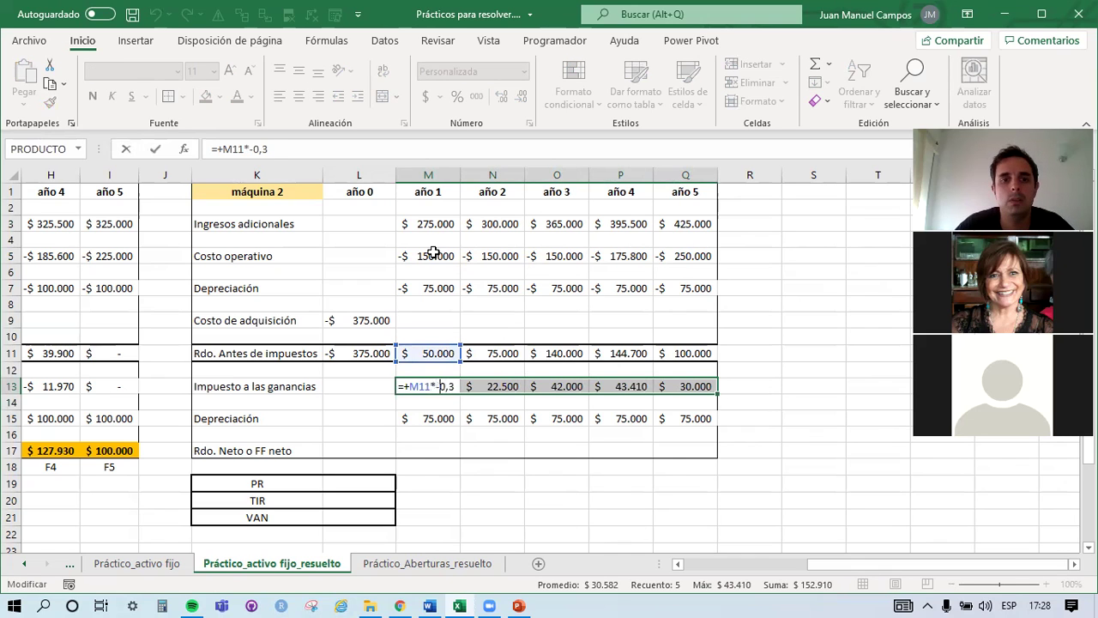
pyautogui.write('-')
pyautogui.hotkey('ctrl', 'Return')
# Copy the negative Impuesto a las ganancias formula from M13 across to Q13 for año 2 to año 5.
pyautogui.hotkey('ctrl', 'c')
pyautogui.hotkey('shift', 'Right')
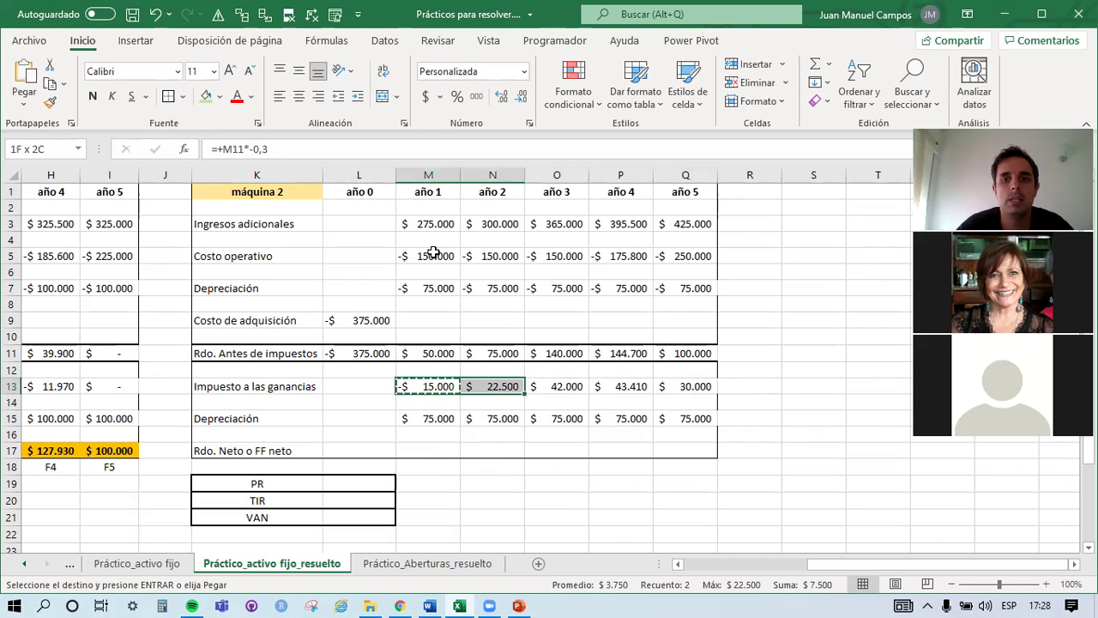
pyautogui.hotkey('shift', 'Right')
pyautogui.hotkey('shift', 'Right')
pyautogui.hotkey('shift', 'Right')
pyautogui.hotkey('ctrl', 'v')
pyautogui.press('Escape')
pyautogui.press('Left')
pyautogui.press('Right')
pyautogui.press('Right')
pyautogui.press('Left')
pyautogui.press('Right')
pyautogui.press('Left')
# Calculate máquina 2's Rdo. Neto o FF neto for año 1 in M17 with =SUMA(M11:M16).
pyautogui.press('Down')
pyautogui.press('Down')
pyautogui.press('Down')
pyautogui.press('Up')
pyautogui.press('Down')
pyautogui.press('Down')
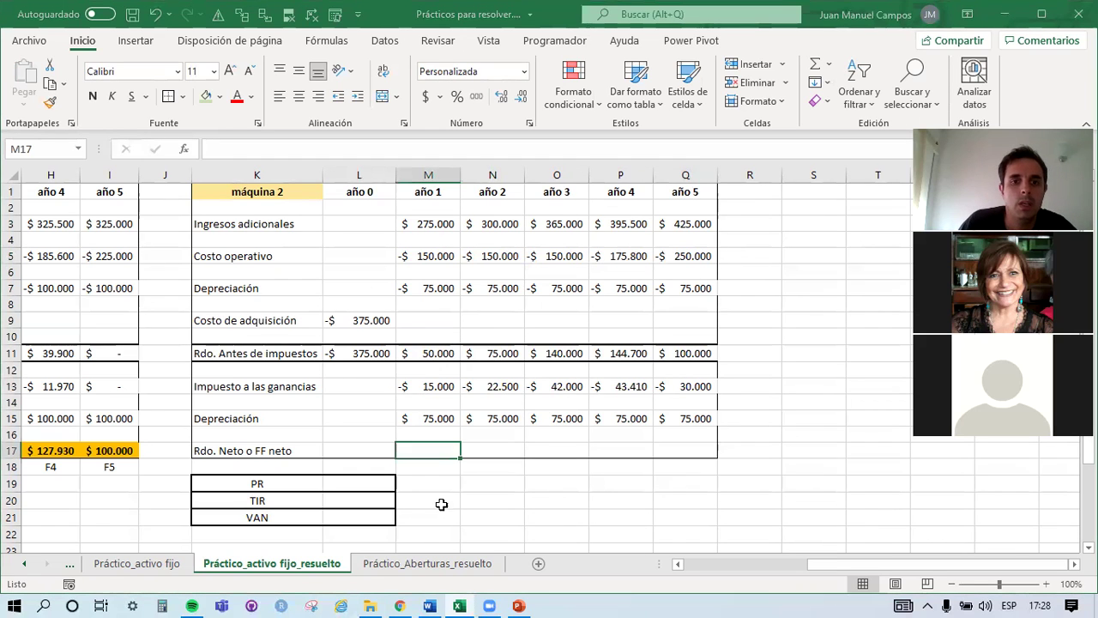
pyautogui.write('=')
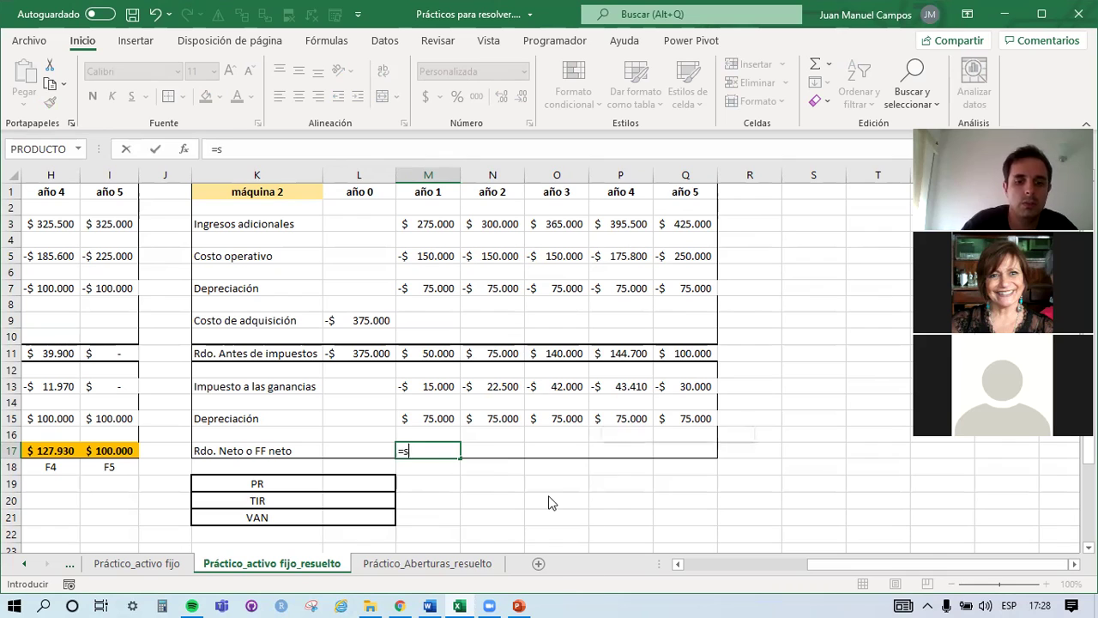
pyautogui.write('suma(')
pyautogui.press('Up')
pyautogui.press('Down')
pyautogui.press('Up')
pyautogui.hotkey('shift', 'Up')
pyautogui.hotkey('shift', 'Up')
pyautogui.hotkey('shift', 'Up')
pyautogui.hotkey('shift', 'Up')
pyautogui.hotkey('shift', 'Up')
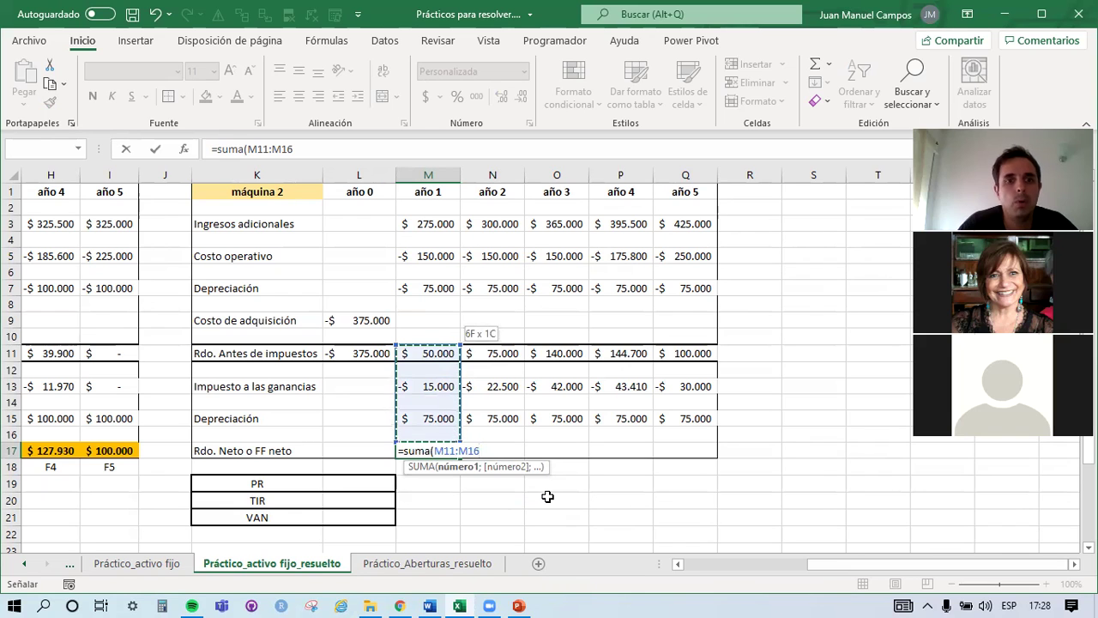
pyautogui.write(')')
pyautogui.hotkey('ctrl', 'Return')
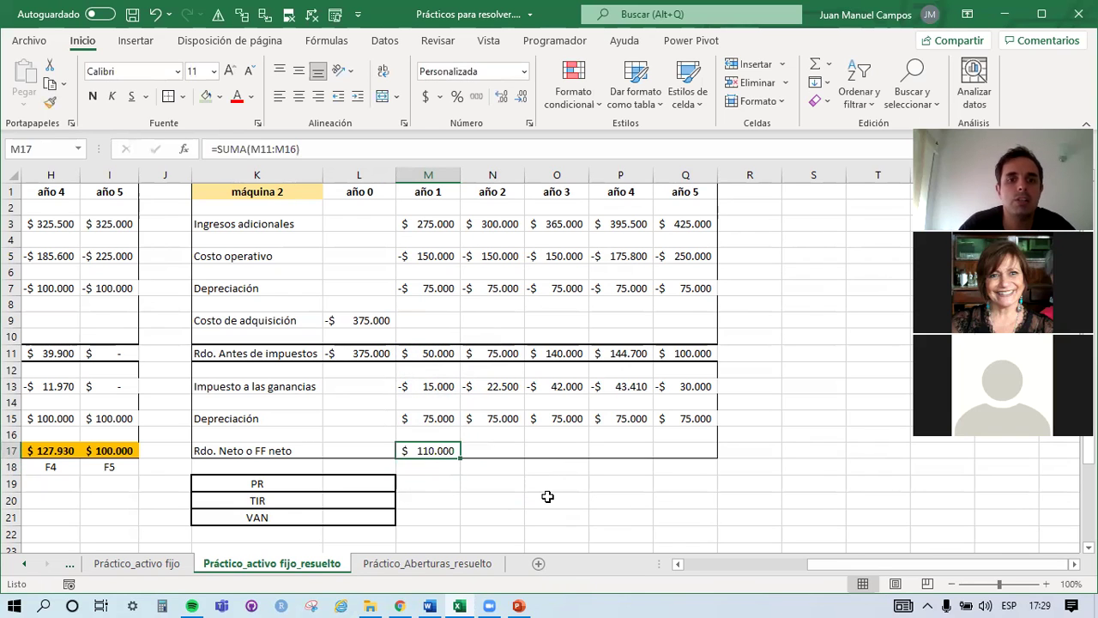
# Copy the net cash flow formula from M17 across to Q17 for año 2 to año 5.
pyautogui.hotkey('ctrl', 'c')
pyautogui.hotkey('shift', 'Right')
pyautogui.hotkey('shift', 'Right')
pyautogui.hotkey('shift', 'Right')
pyautogui.hotkey('shift', 'Right')
pyautogui.hotkey('ctrl', 'v')
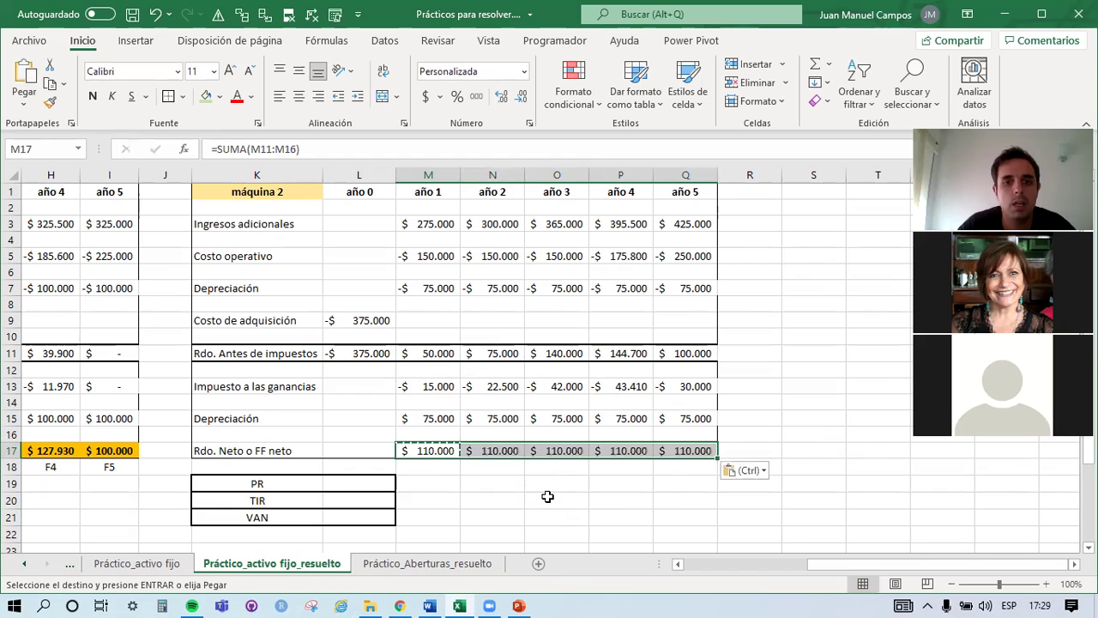
pyautogui.press('Escape')
# Set máquina 2's año 0 net flow in L17 equal to the Costo de adquisición with =+L9.
pyautogui.press('Left')
pyautogui.press('Left')
pyautogui.press('Right')
pyautogui.write('+')
pyautogui.press('Up')
pyautogui.press('Up')
pyautogui.press('Up')
pyautogui.press('Up')
pyautogui.press('Up')
pyautogui.press('Up')
pyautogui.press('Up')
pyautogui.press('Up')
pyautogui.press('Return')
pyautogui.press('Up')
# Format máquina 2's Rdo. Neto o FF neto row, K17:Q17, in bold with a green fill.
pyautogui.press('Left')
pyautogui.hotkey('shift', 'Right')
pyautogui.hotkey('shift', 'Right')
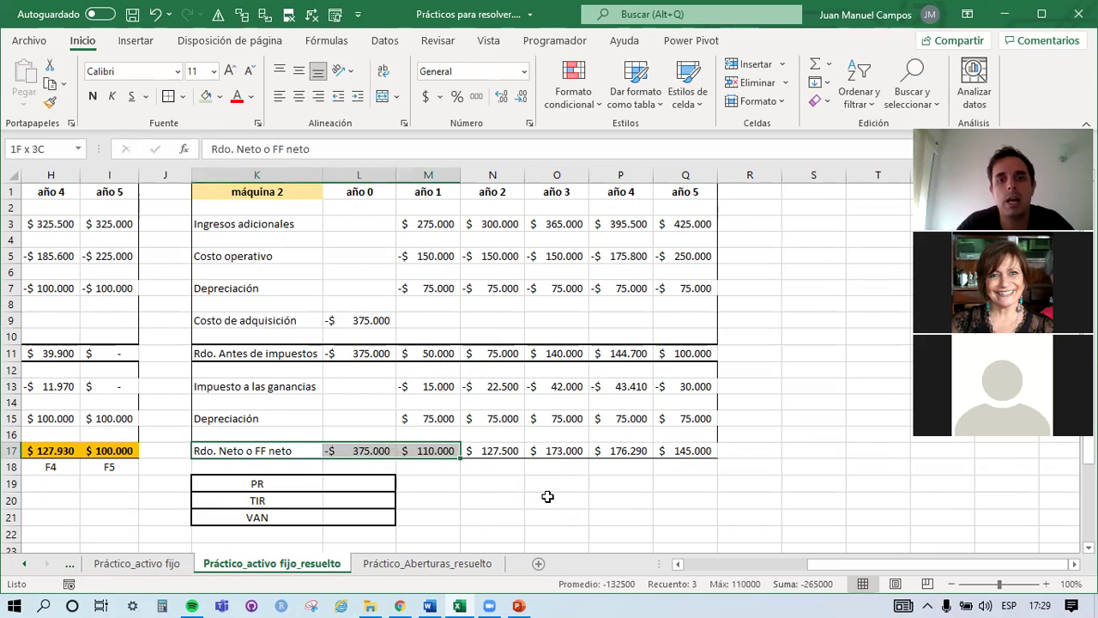
pyautogui.hotkey('shift', 'Right')
pyautogui.hotkey('shift', 'Right')
pyautogui.hotkey('shift', 'Right')
pyautogui.hotkey('shift', 'Right')
pyautogui.hotkey('shift', 'Right')
pyautogui.hotkey('shift', 'Left')
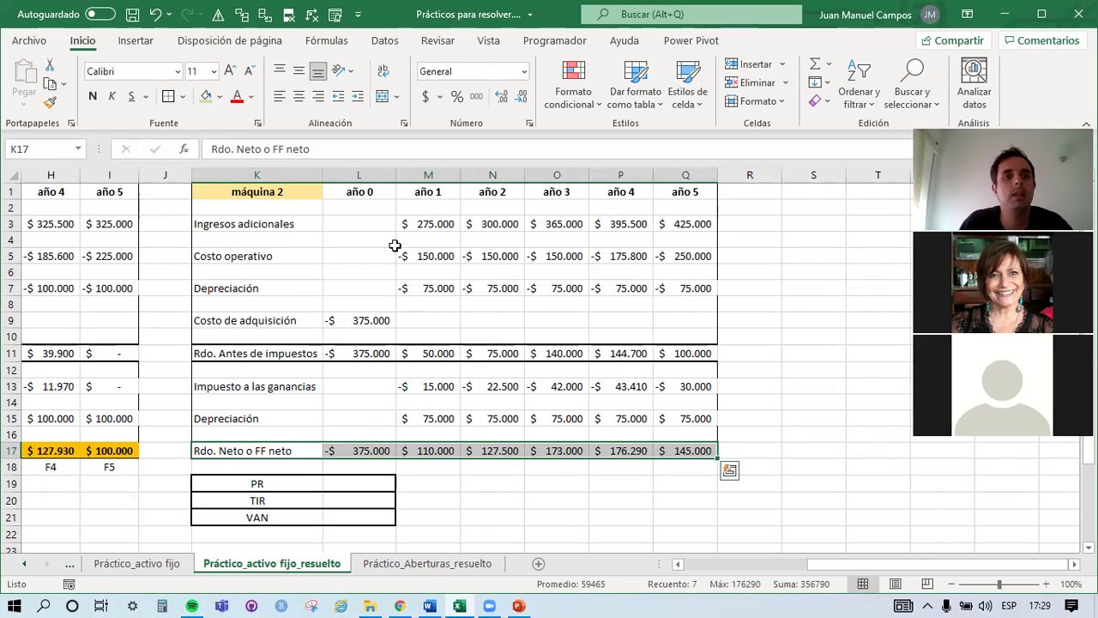
pyautogui.click(93, 97)
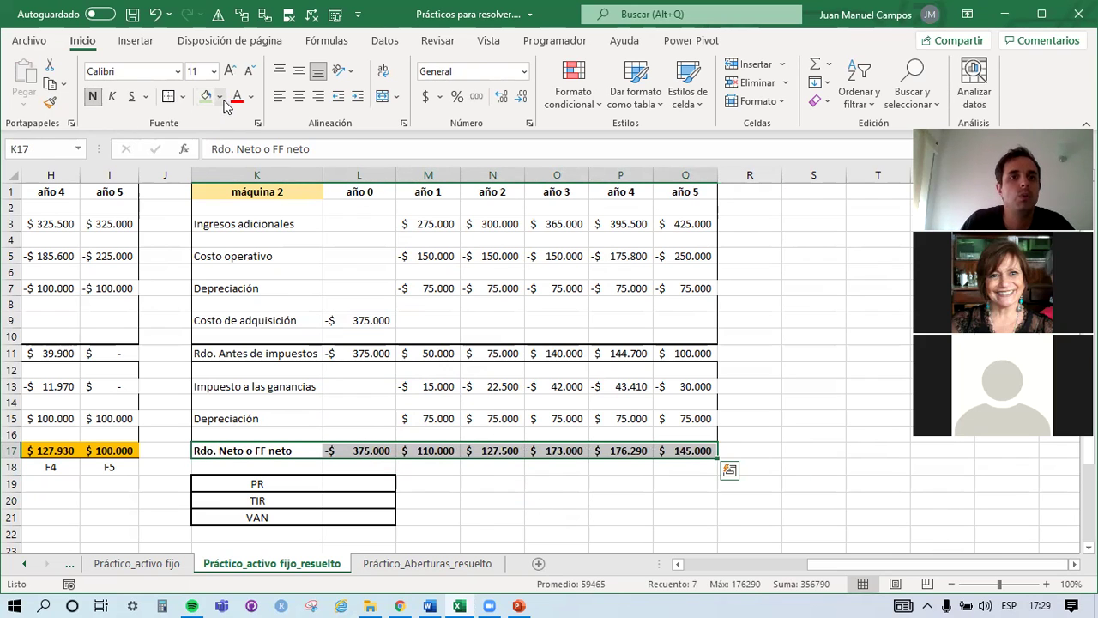
pyautogui.click(220, 96)
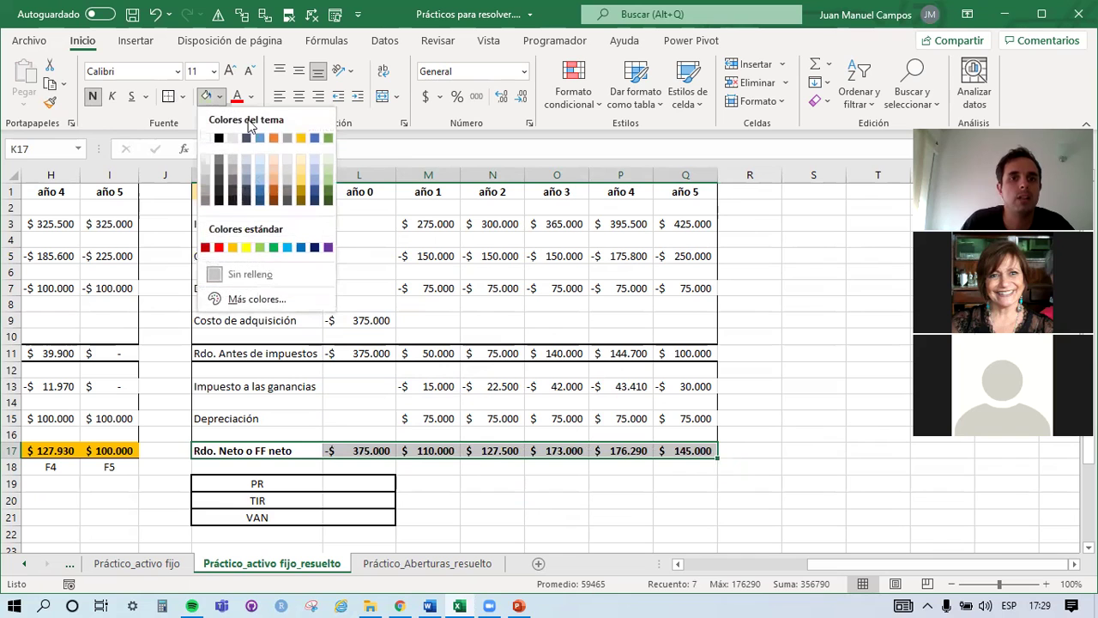
pyautogui.click(274, 247)
pyautogui.scroll(-2, 617, 412)
pyautogui.click(613, 401)
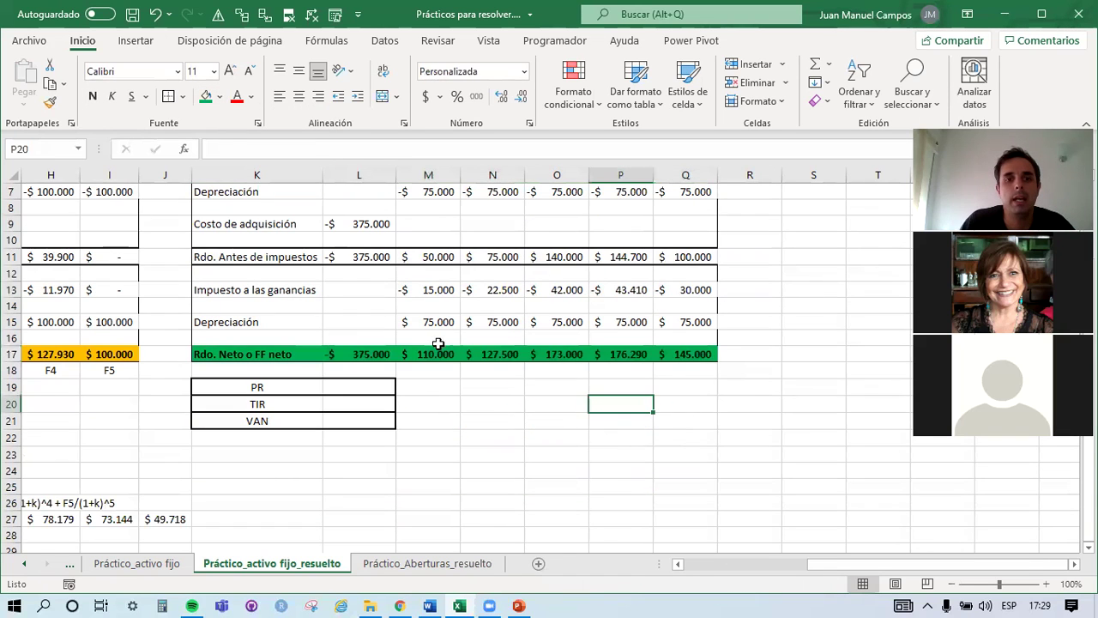
# Review máquina 2's net cash flows for año 0 to año 5 in row 17.
pyautogui.moveTo(378, 348); pyautogui.dragTo(696, 362)
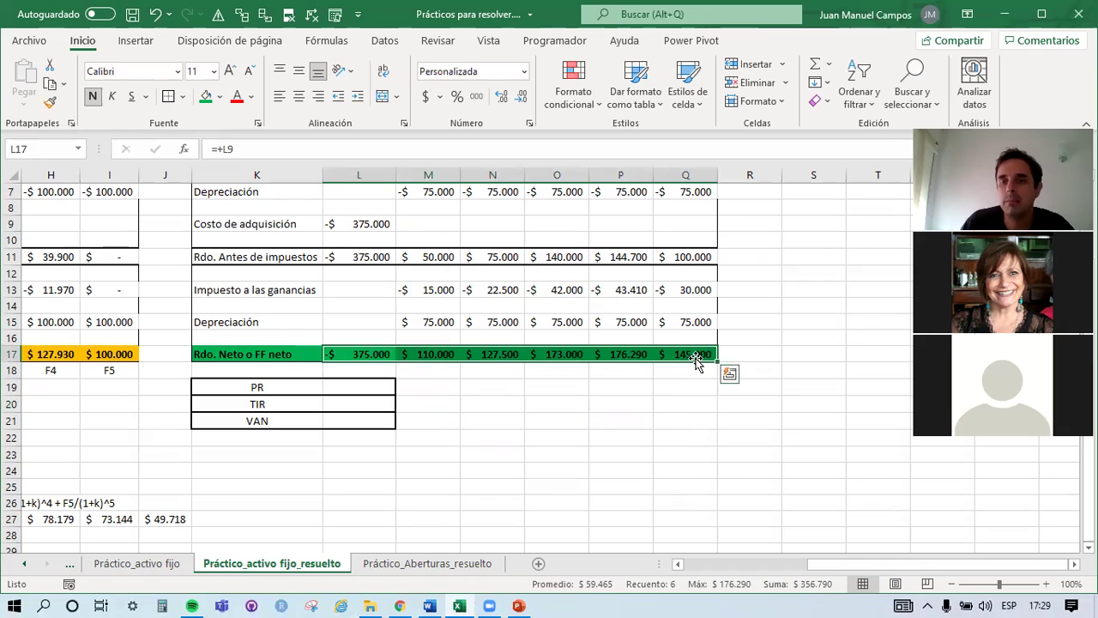
pyautogui.click(497, 238)
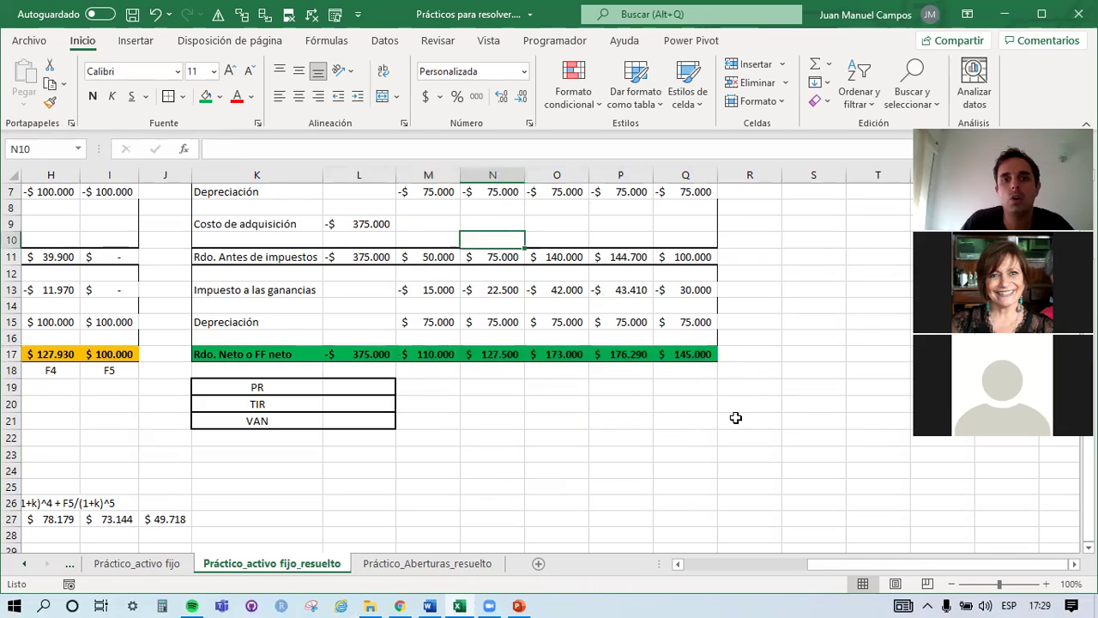
pyautogui.moveTo(395, 348); pyautogui.dragTo(667, 355)
pyautogui.click(573, 432)
# Copy the two written VAN formulas from máquina 1's D25:I26 to L23 under máquina 2's table.
pyautogui.moveTo(935, 563); pyautogui.dragTo(800, 563)
pyautogui.scroll(-2, 496, 419)
pyautogui.moveTo(263, 390); pyautogui.dragTo(659, 439)
pyautogui.click(684, 455)
pyautogui.moveTo(283, 388); pyautogui.dragTo(583, 405)
pyautogui.hotkey('ctrl', 'c')
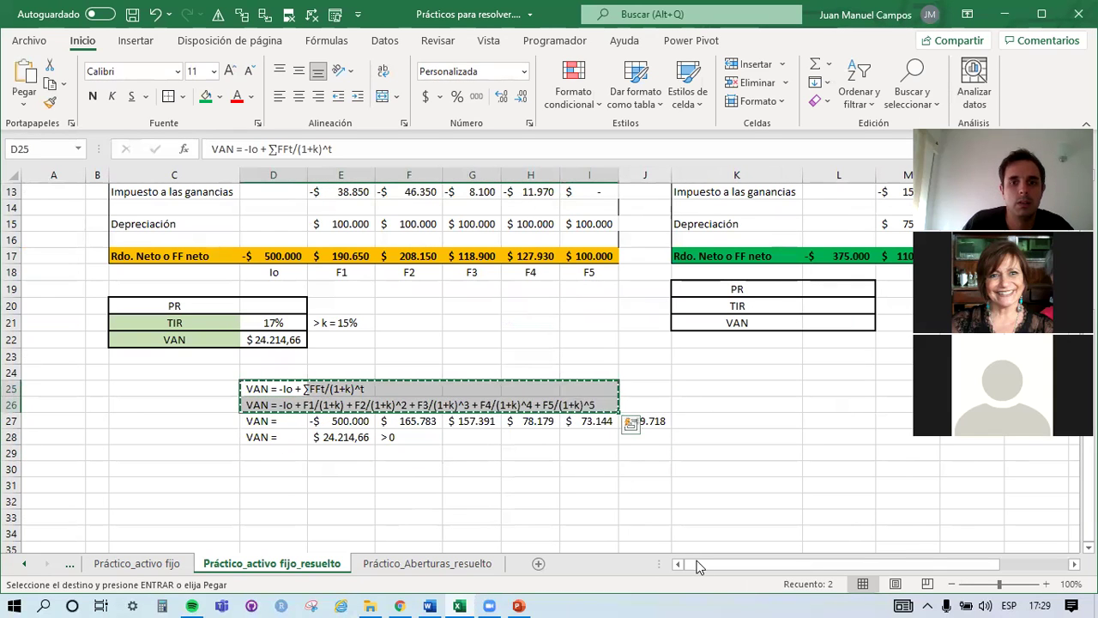
pyautogui.moveTo(840, 564); pyautogui.dragTo(911, 563)
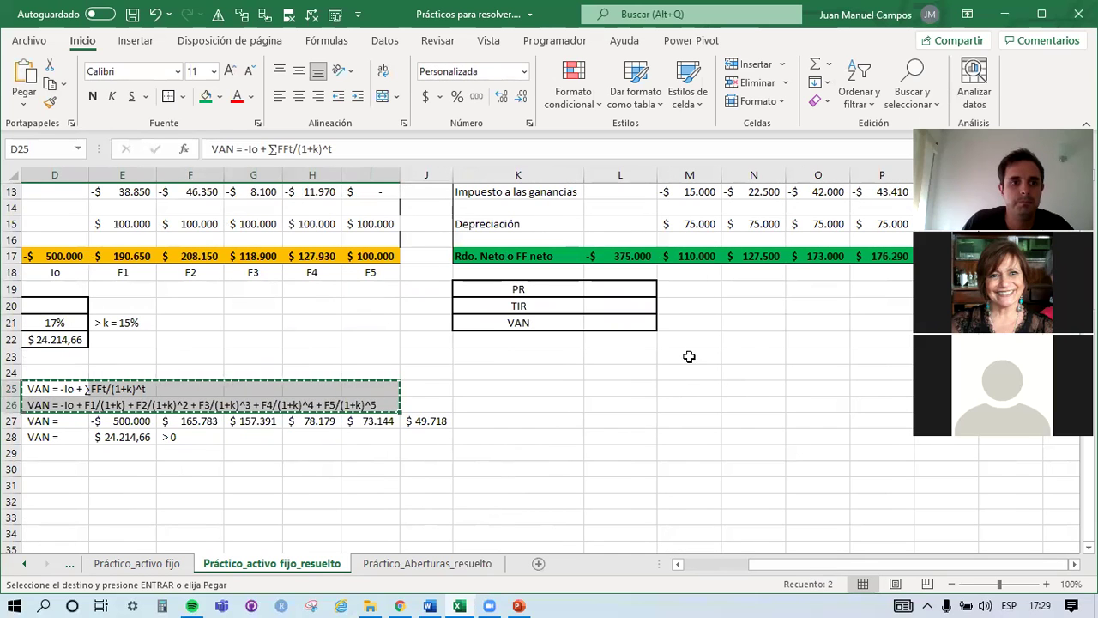
pyautogui.click(637, 356)
pyautogui.hotkey('ctrl', 'v')
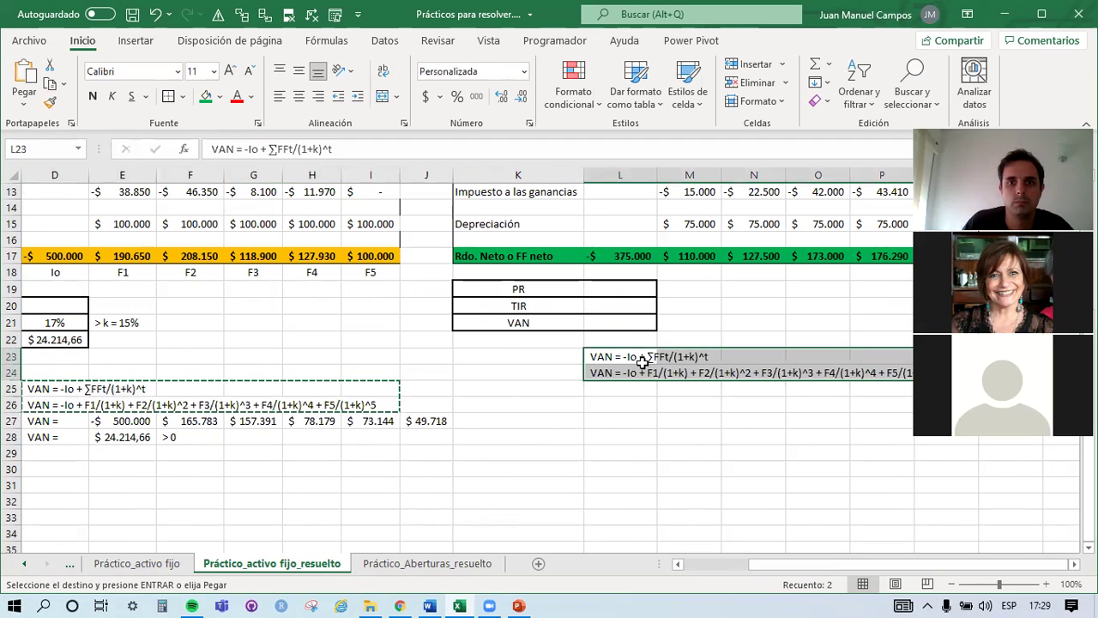
pyautogui.click(678, 448)
# Enter the label "VAN =" in L25, below the pasted VAN formulas.
pyautogui.click(623, 391)
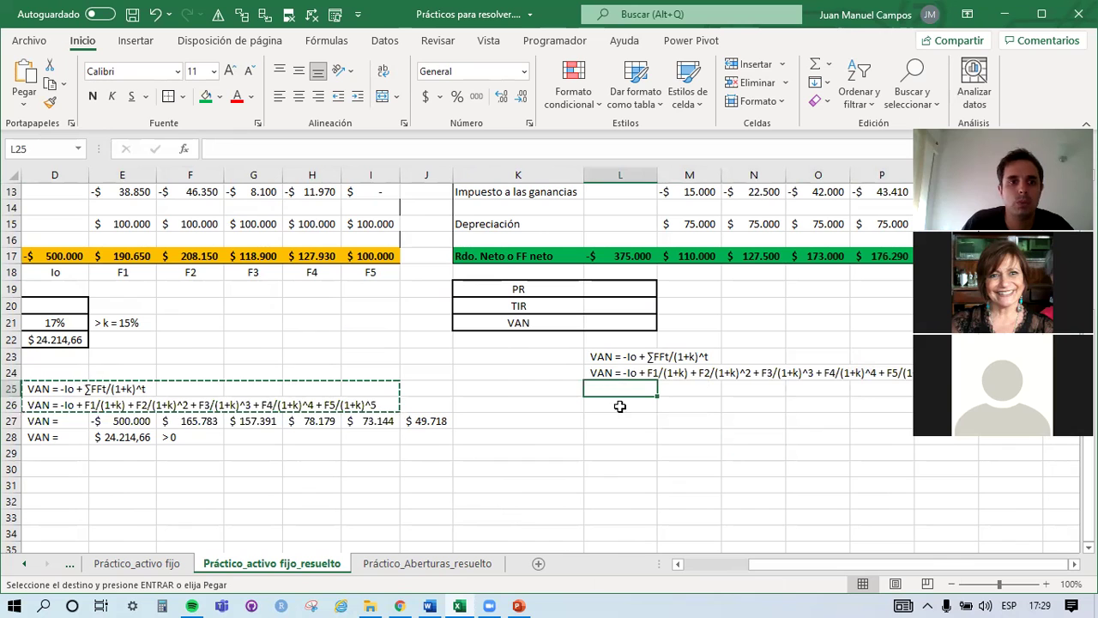
pyautogui.write('VAN')
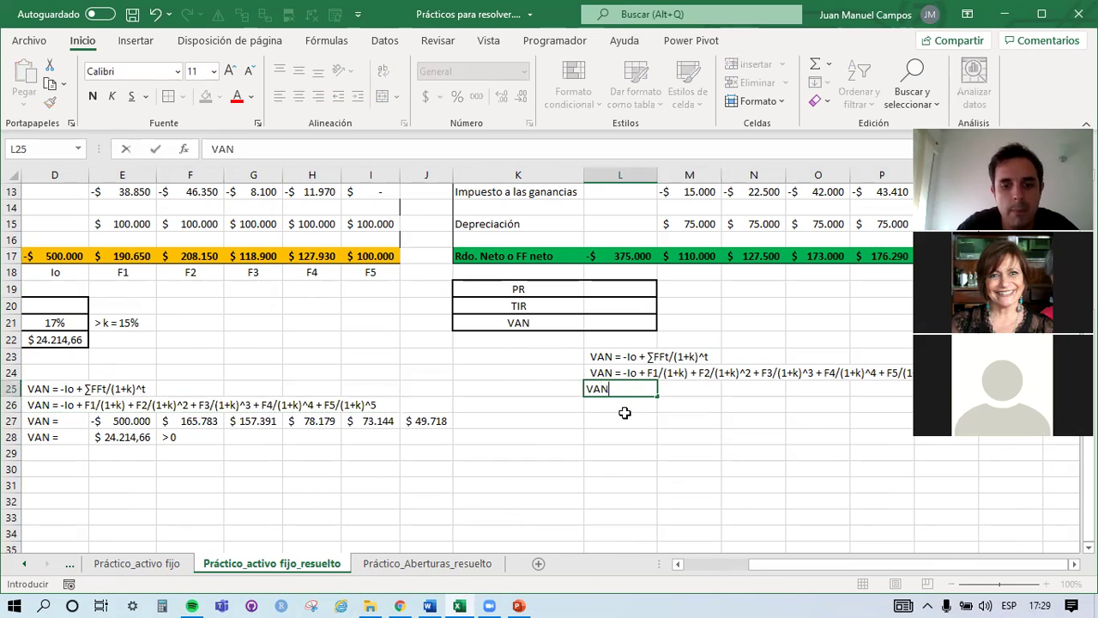
pyautogui.write(' =')
pyautogui.press('Return')
pyautogui.press('Up')
# Bring máquina 2's initial investment from L17 into M25 as the first term of the VAN.
pyautogui.press('Right')
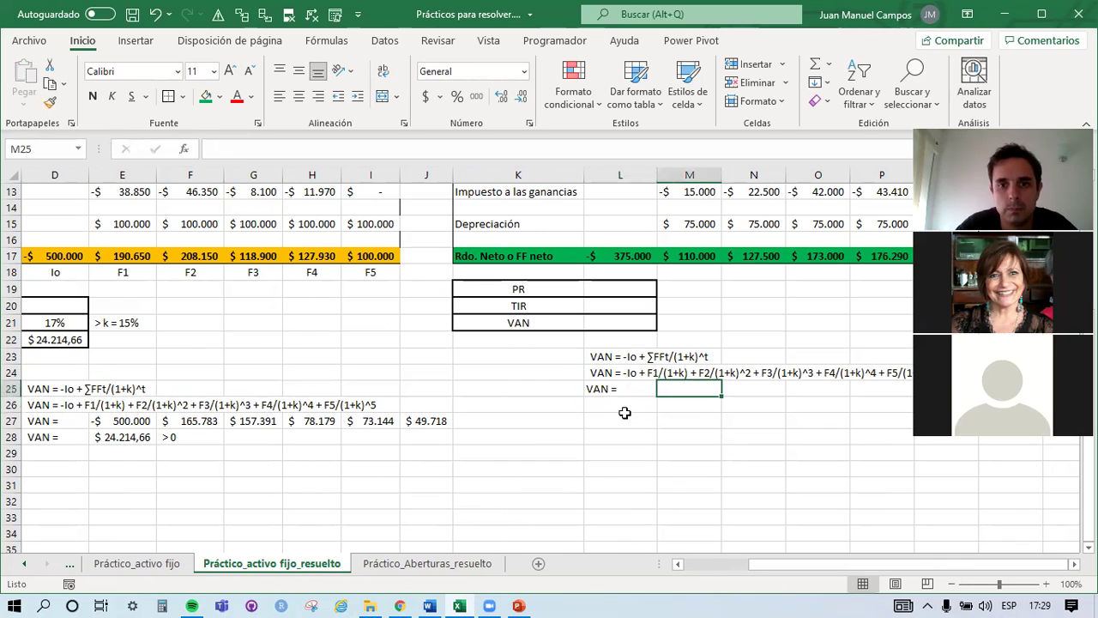
pyautogui.write('+')
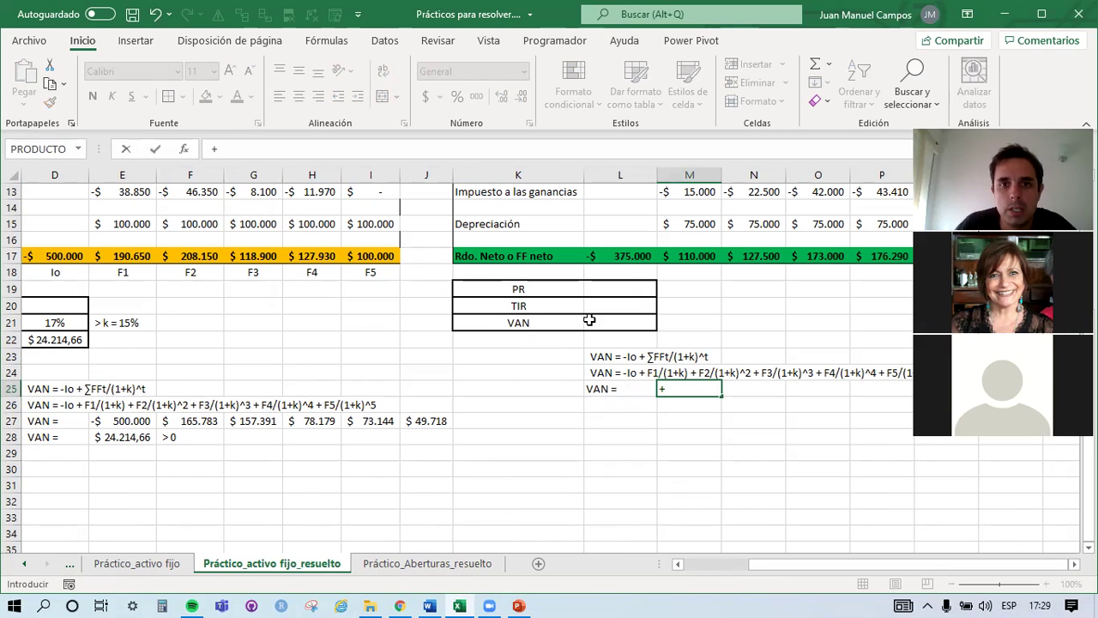
pyautogui.click(626, 249)
pyautogui.press('Return')
pyautogui.press('Up')
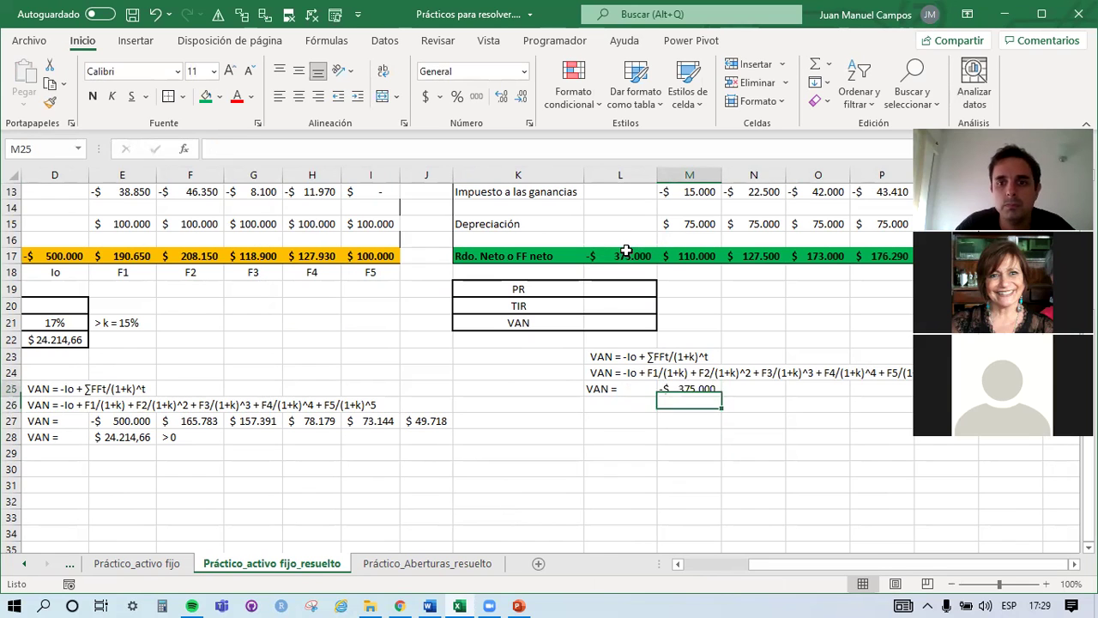
# Discount máquina 2's año 1 net flow in N25 with =M17/(1+0,15).
pyautogui.press('Right')
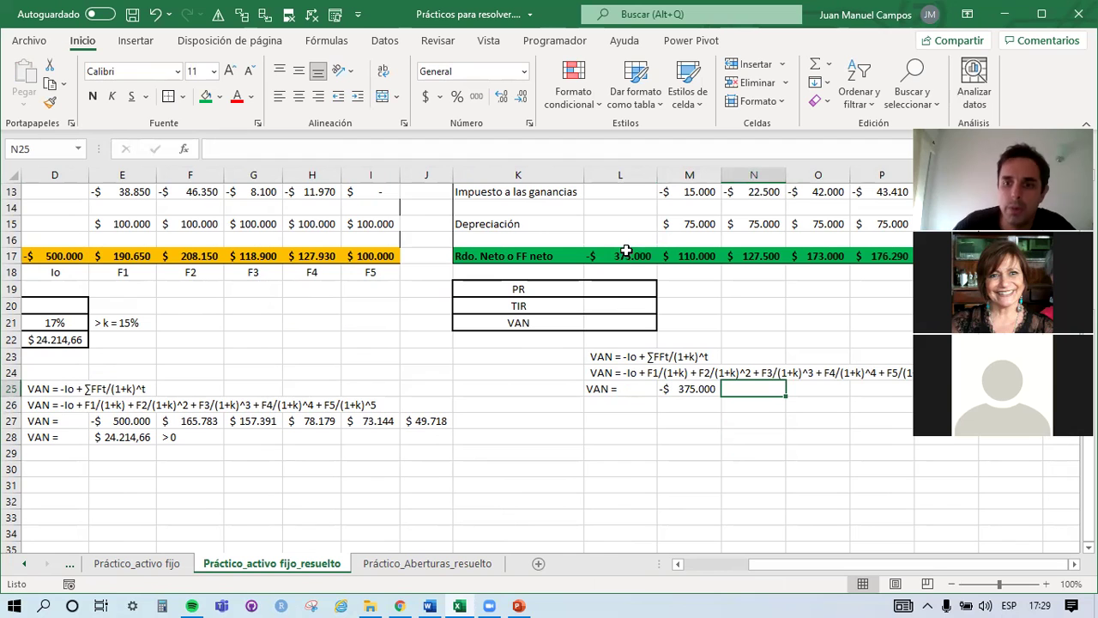
pyautogui.hscroll(4, 759, 450)
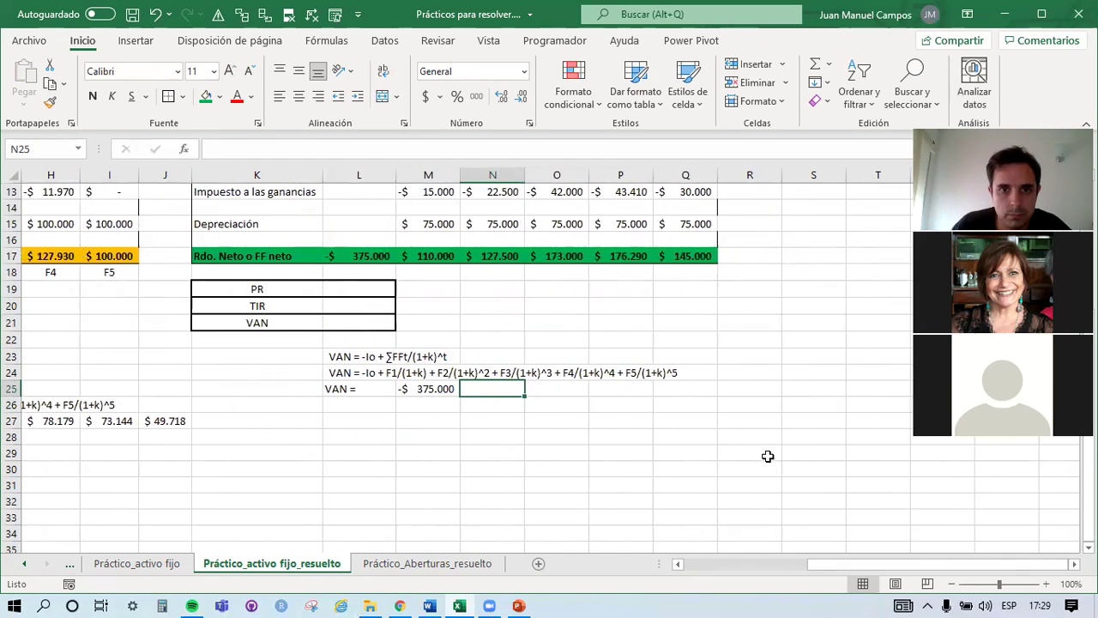
pyautogui.scroll(1, 751, 451)
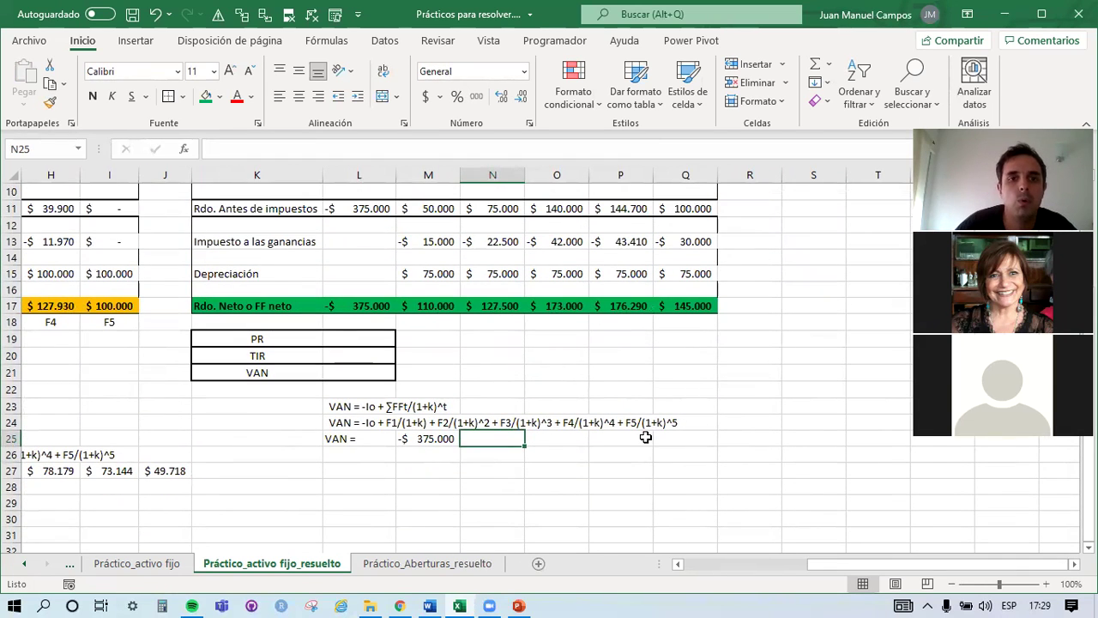
pyautogui.write('=')
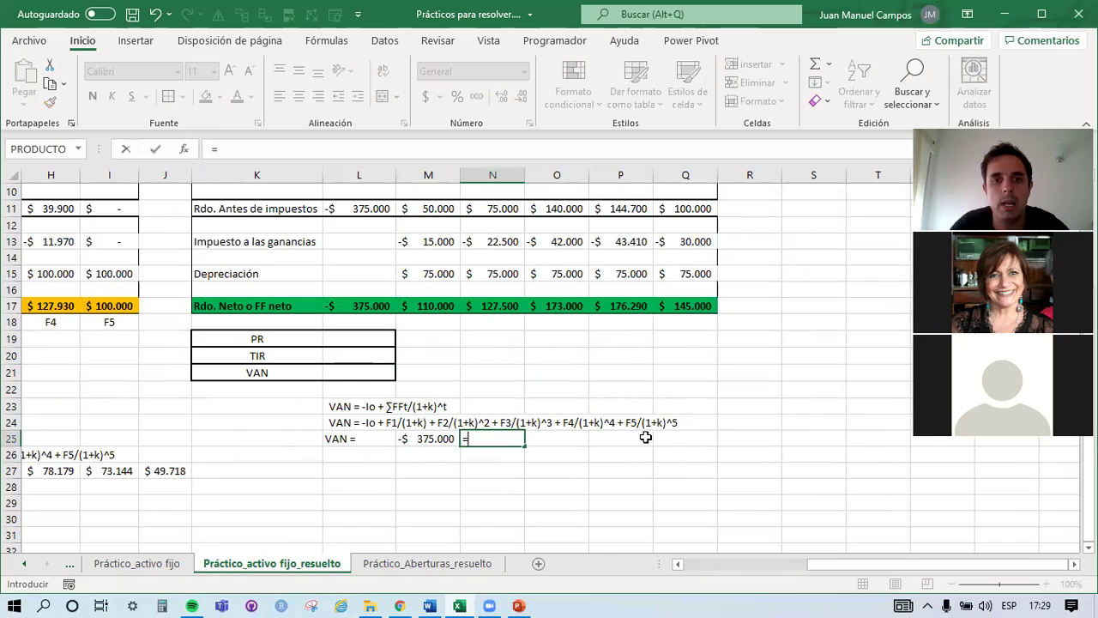
pyautogui.click(442, 308)
pyautogui.write('/(+')
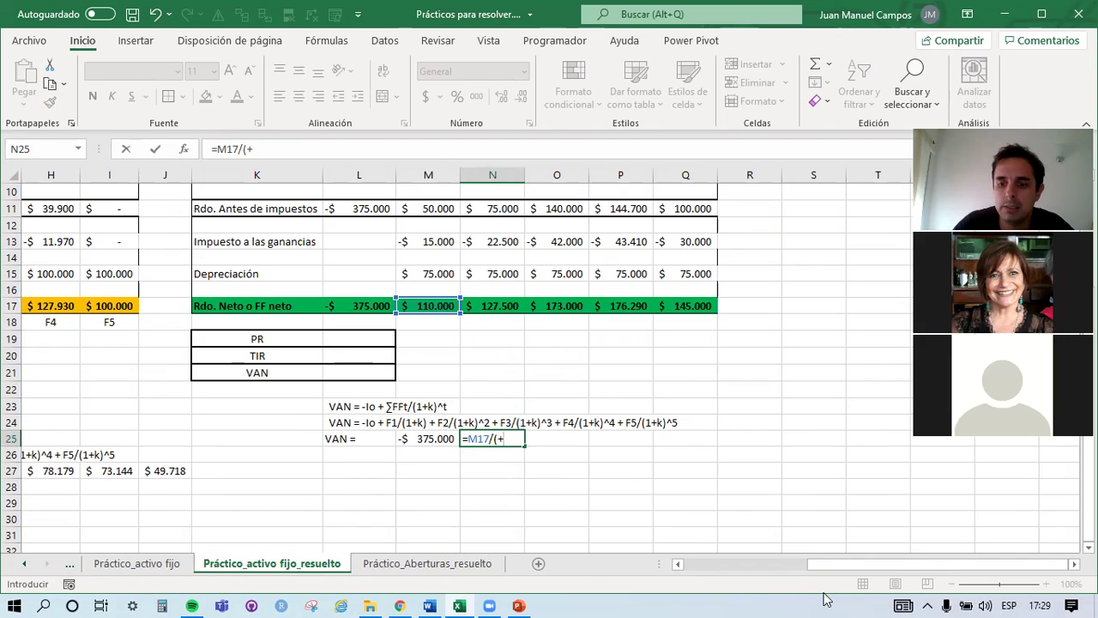
pyautogui.press('End')
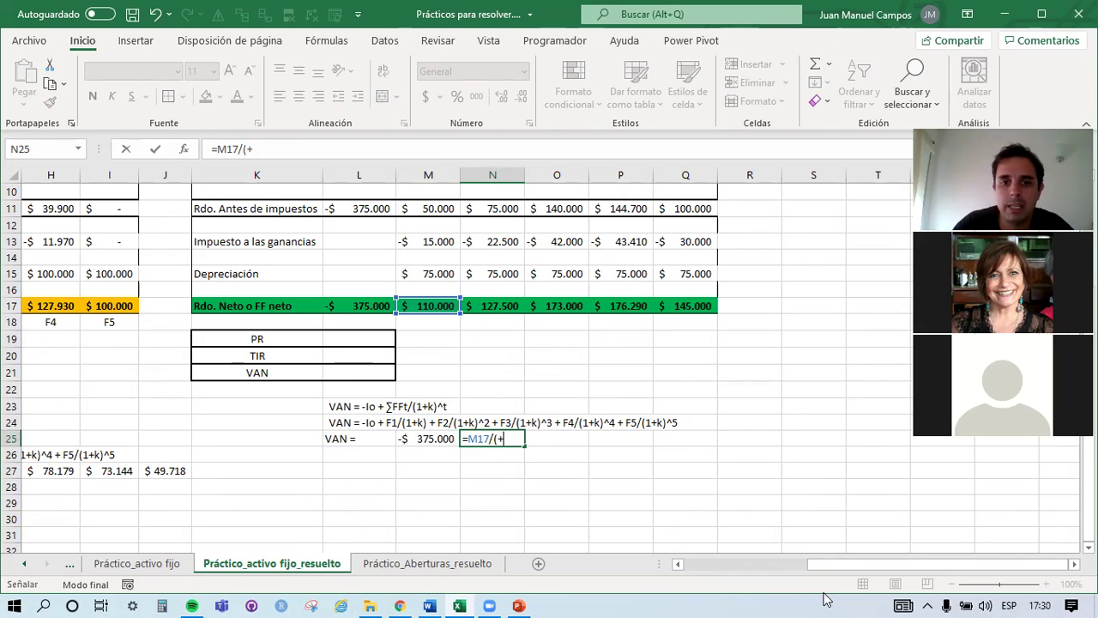
pyautogui.press('BackSpace')
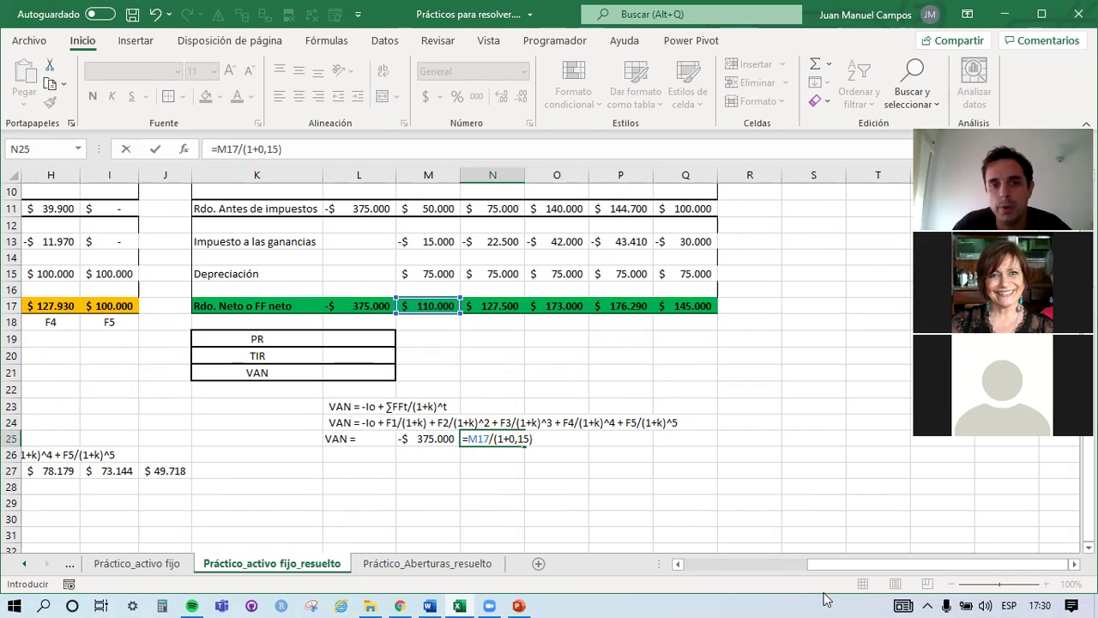
pyautogui.press('Return')
pyautogui.press('Up')
# Copy the discounting formula into O25 and square its divisor for año 2, giving =N17/(1+0,15)^2.
pyautogui.hotkey('ctrl', 'c')
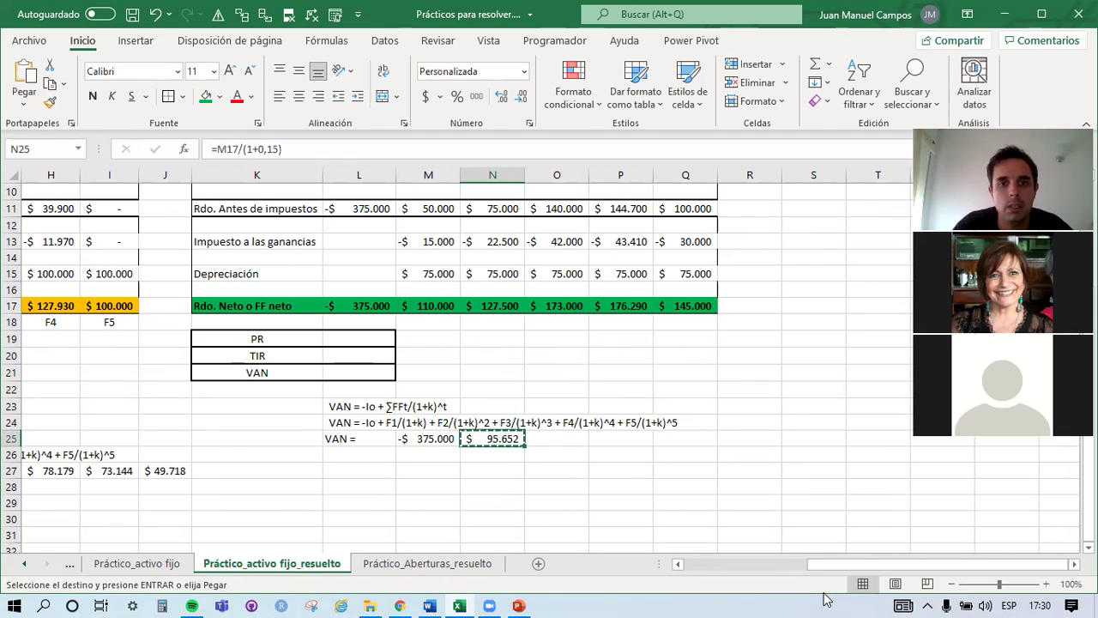
pyautogui.press('Right')
pyautogui.hotkey('ctrl', 'v')
pyautogui.press('F2')
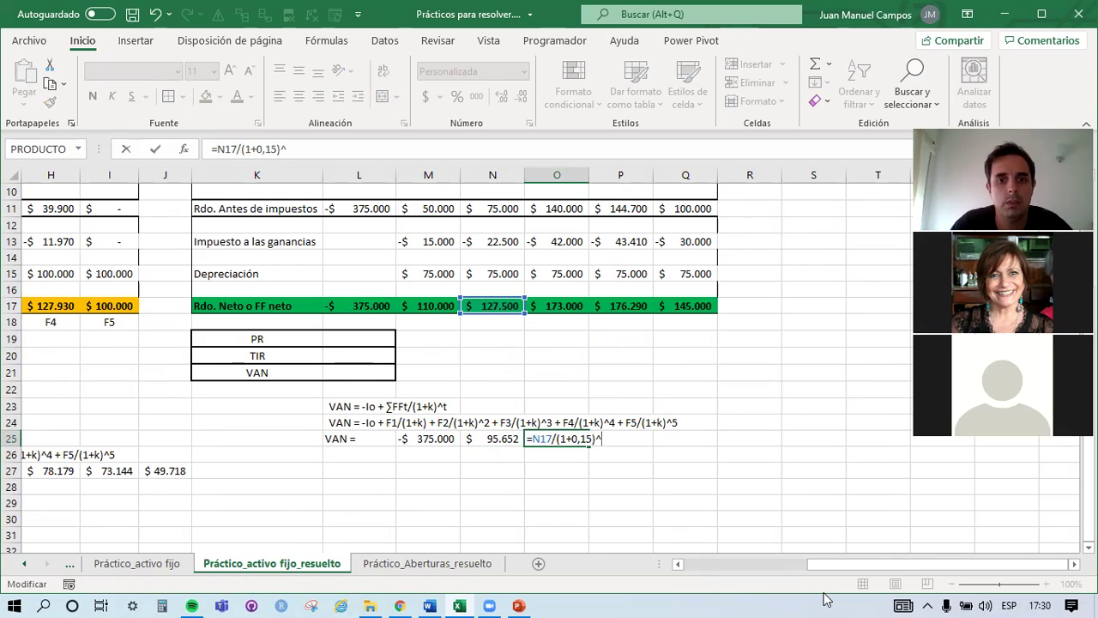
pyautogui.write('^2')
pyautogui.press('Return')
pyautogui.press('Up')
# Copy the discounting formula into P25 and set its exponent to 3 for año 3, giving =O17/(1+0,15)^3.
pyautogui.hotkey('ctrl', 'c')
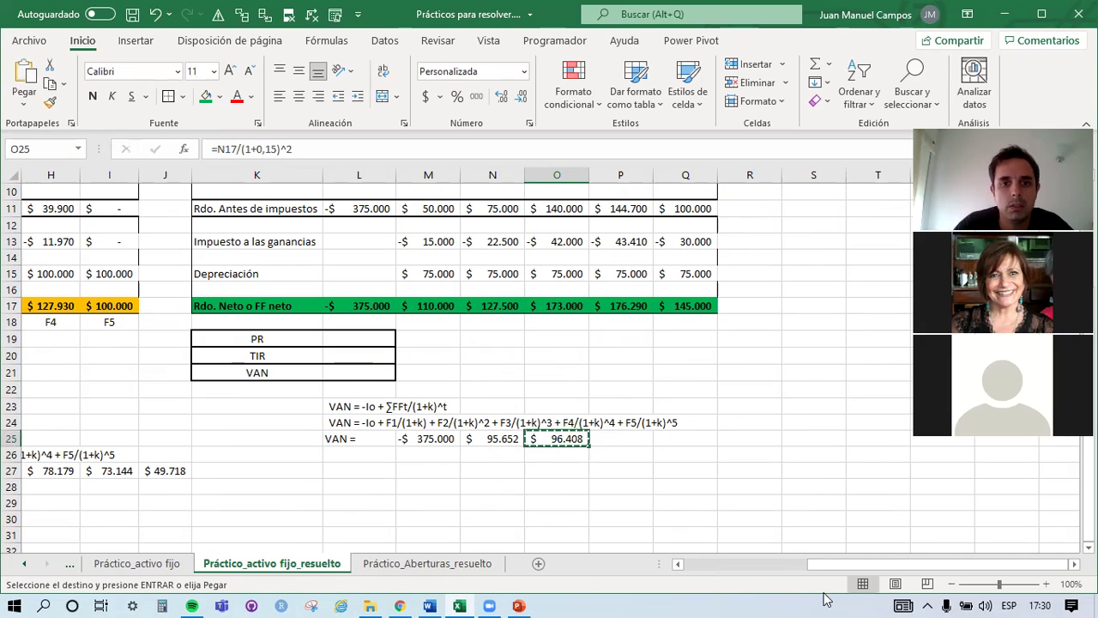
pyautogui.press('Right')
pyautogui.hotkey('ctrl', 'v')
pyautogui.press('F2')
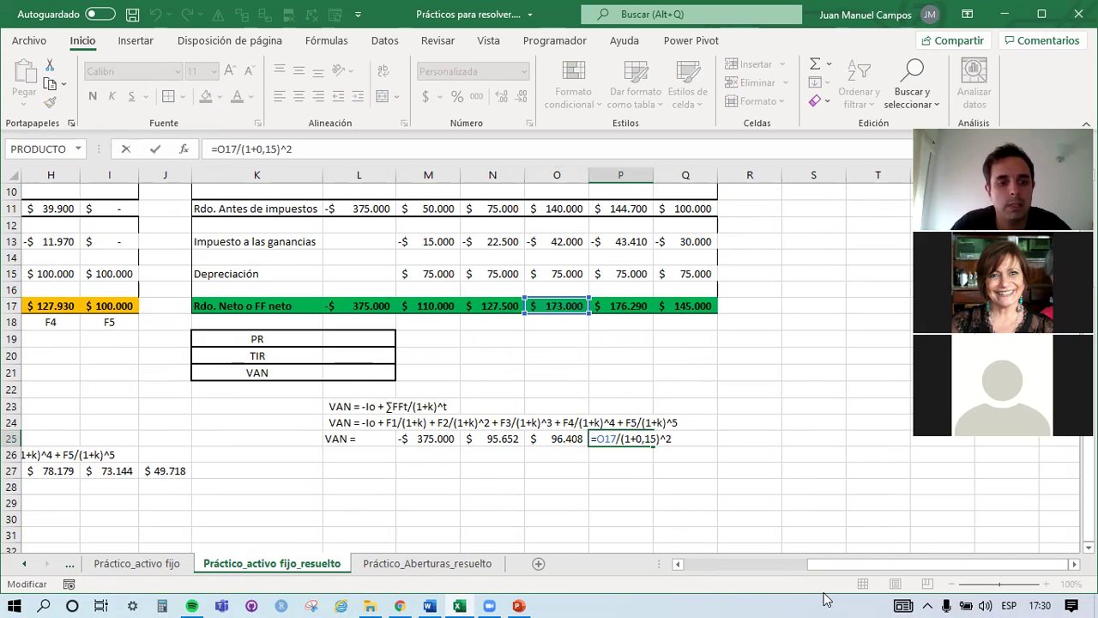
pyautogui.press('Return')
pyautogui.press('Up')
# Copy the discounting formula from P25 into Q25 and set its exponent to 4 for año 4.
pyautogui.hotkey('ctrl', 'c')
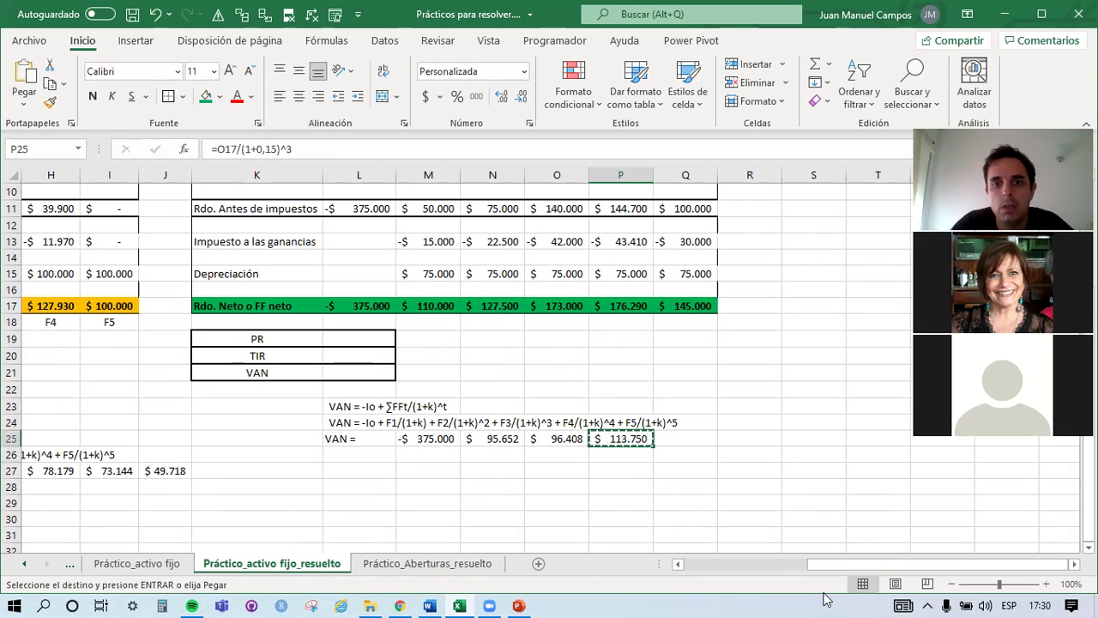
pyautogui.press('Right')
pyautogui.hotkey('ctrl', 'v')
pyautogui.press('F2')
pyautogui.press('BackSpace')
pyautogui.write('4')
pyautogui.press('Return')
pyautogui.press('Up')
# Copy the discounting formula from Q25 into R25 and set its exponent to 5 for año 5, giving =Q17/(1+0,15)^5.
pyautogui.hotkey('ctrl', 'c')
pyautogui.press('Right')
pyautogui.hotkey('ctrl', 'v')
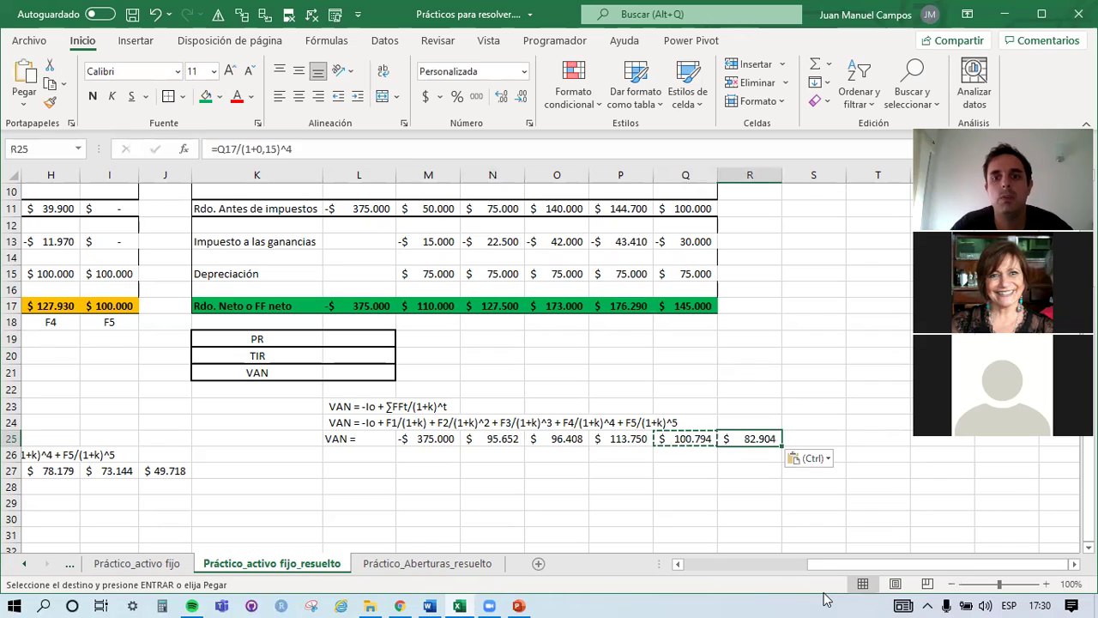
pyautogui.press('F2')
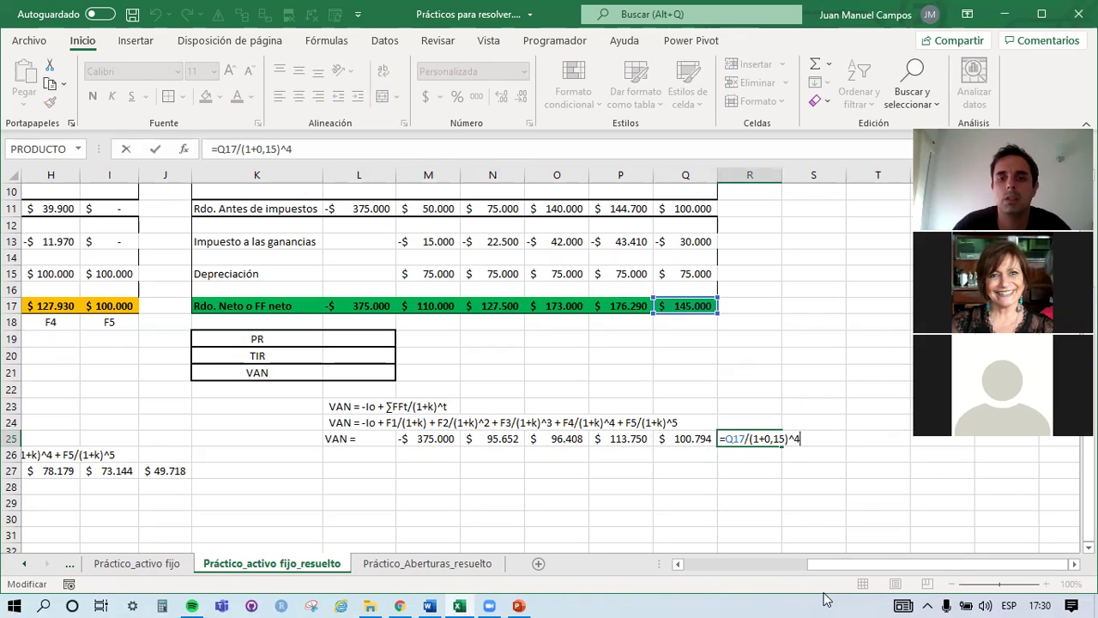
pyautogui.press('Return')
pyautogui.press('Up')
pyautogui.press('Right')
pyautogui.press('Left')
pyautogui.press('Left')
pyautogui.press('Left')
pyautogui.press('Right')
pyautogui.press('Right')
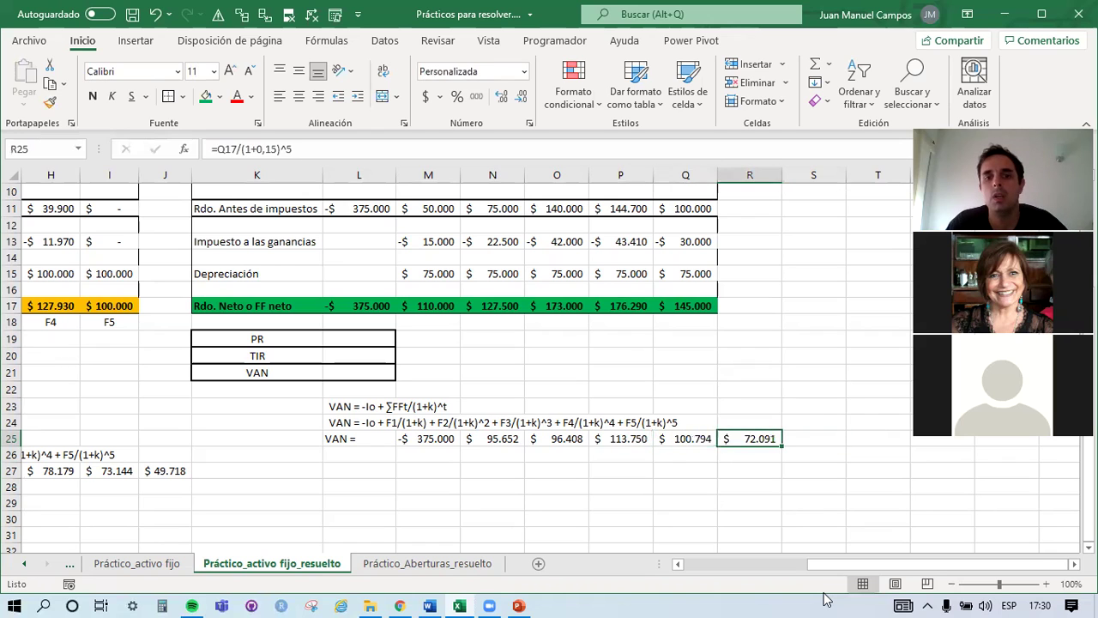
# Copy the "VAN =" label from L25 into L26 for the row holding the VAN total.
pyautogui.press('Down')
pyautogui.press('Left')
pyautogui.press('Left')
pyautogui.press('Left')
pyautogui.press('Left')
pyautogui.press('Left')
pyautogui.press('Left')
pyautogui.press('Left')
pyautogui.press('Up')
pyautogui.press('Right')
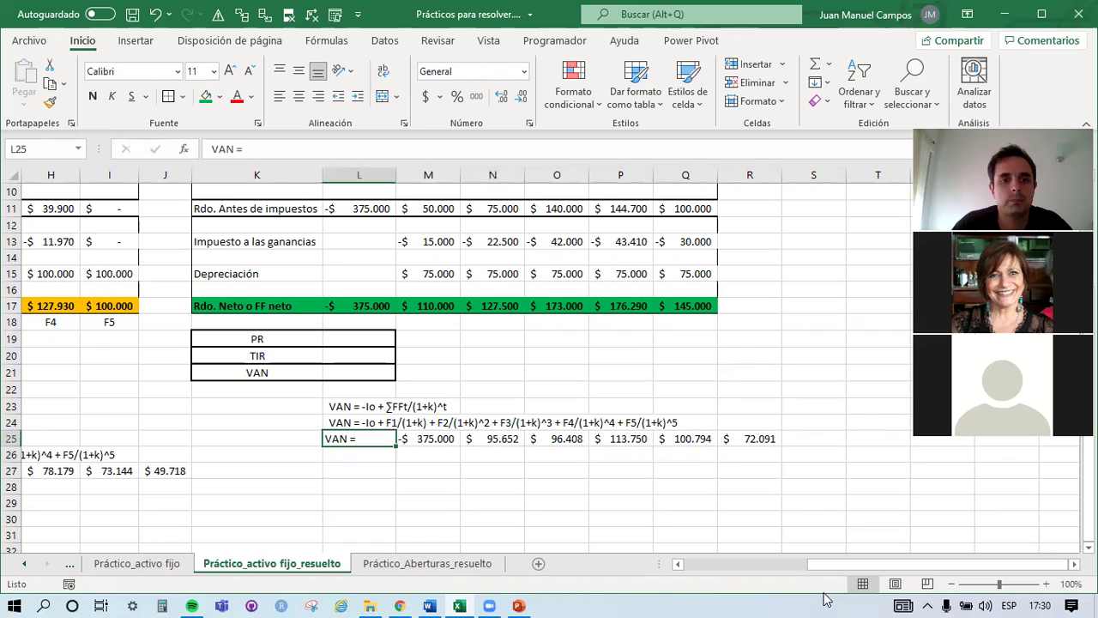
pyautogui.hotkey('ctrl', 'c')
pyautogui.press('Down')
pyautogui.hotkey('ctrl', 'v')
pyautogui.press('Right')
pyautogui.write('=')
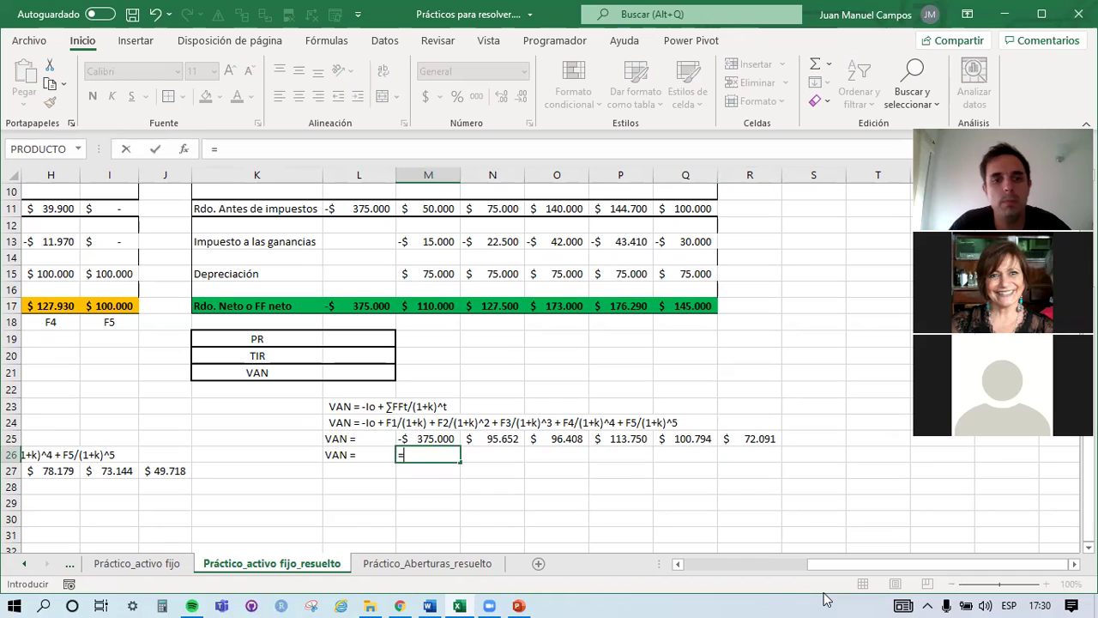
pyautogui.press('Escape')
# Examine the combined value of the five discounted flows in N25:R25 against the initial investment in M25.
pyautogui.press('Up')
pyautogui.press('Right')
pyautogui.hotkey('ctrl', 'Right')
pyautogui.hotkey('ctrl', 'Right')
pyautogui.hotkey('ctrl', 'Left')
pyautogui.press('Left')
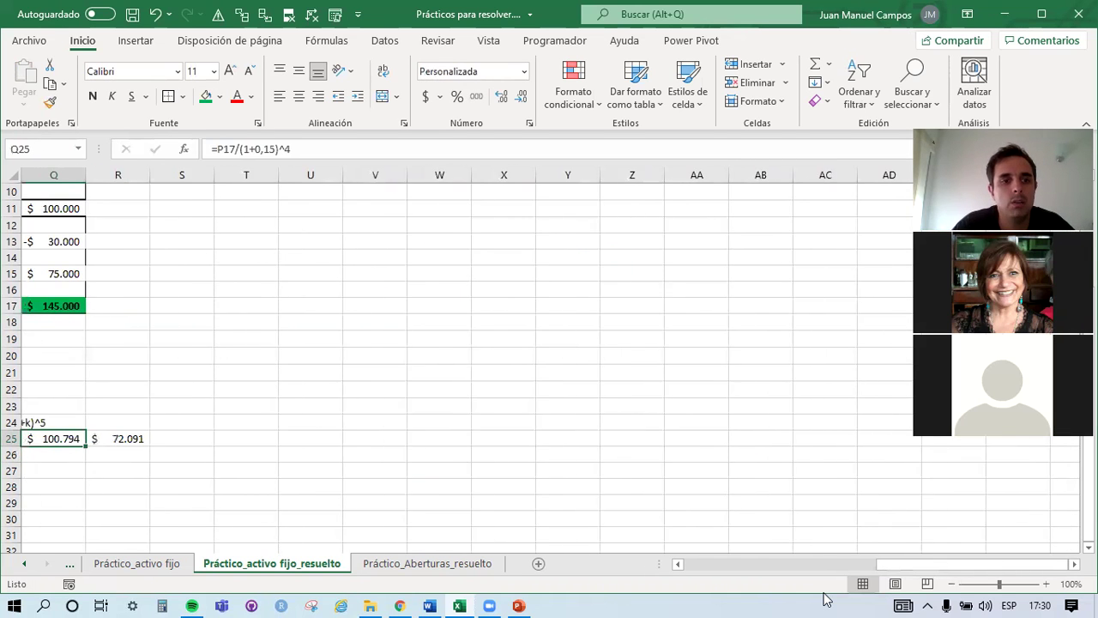
pyautogui.hotkey('ctrl', 'Left')
pyautogui.press('Left')
pyautogui.press('Left')
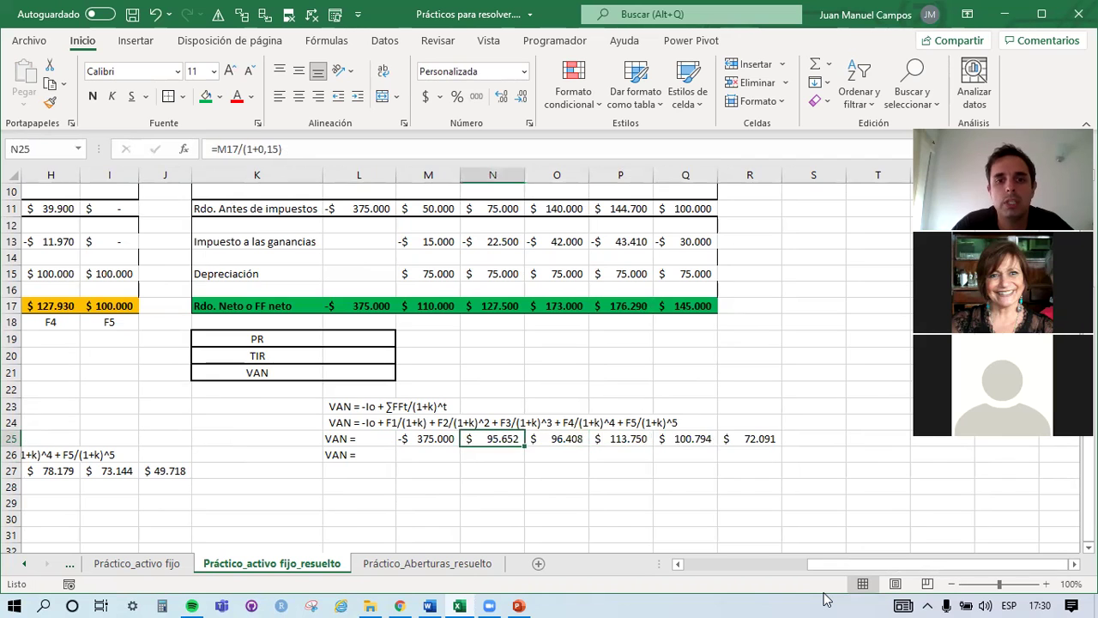
pyautogui.hotkey('ctrl', 'Right')
pyautogui.hotkey('ctrl', 'Left')
pyautogui.hotkey('ctrl', 'Left')
pyautogui.press('Right')
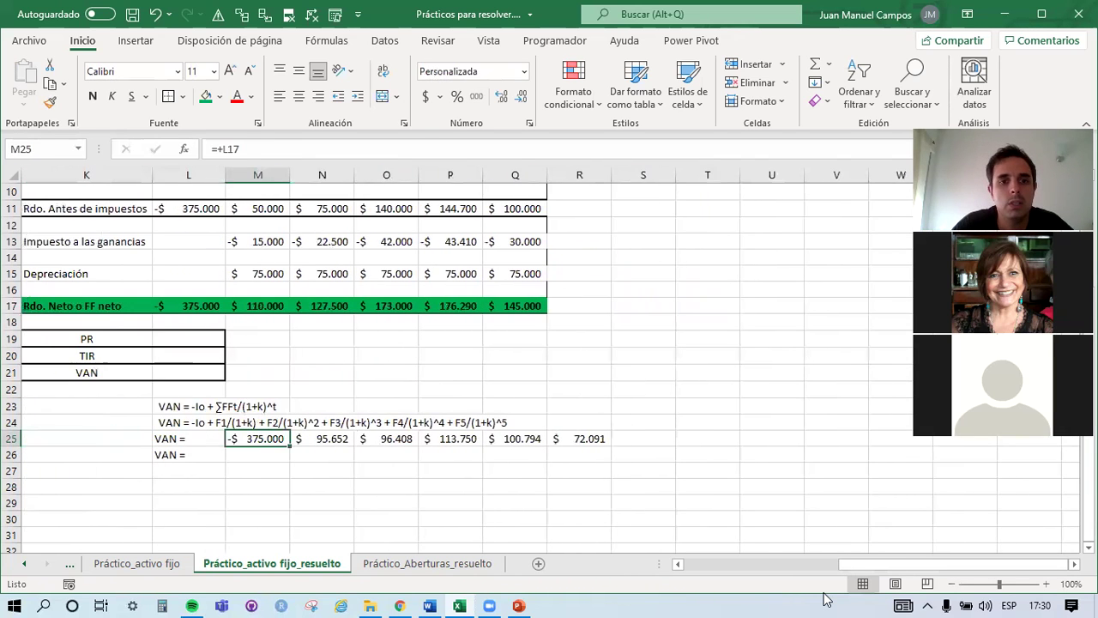
pyautogui.press('Right')
pyautogui.hotkey('shift', 'Right')
pyautogui.hotkey('shift', 'Right')
pyautogui.hotkey('shift', 'Right')
pyautogui.hotkey('shift', 'Right')
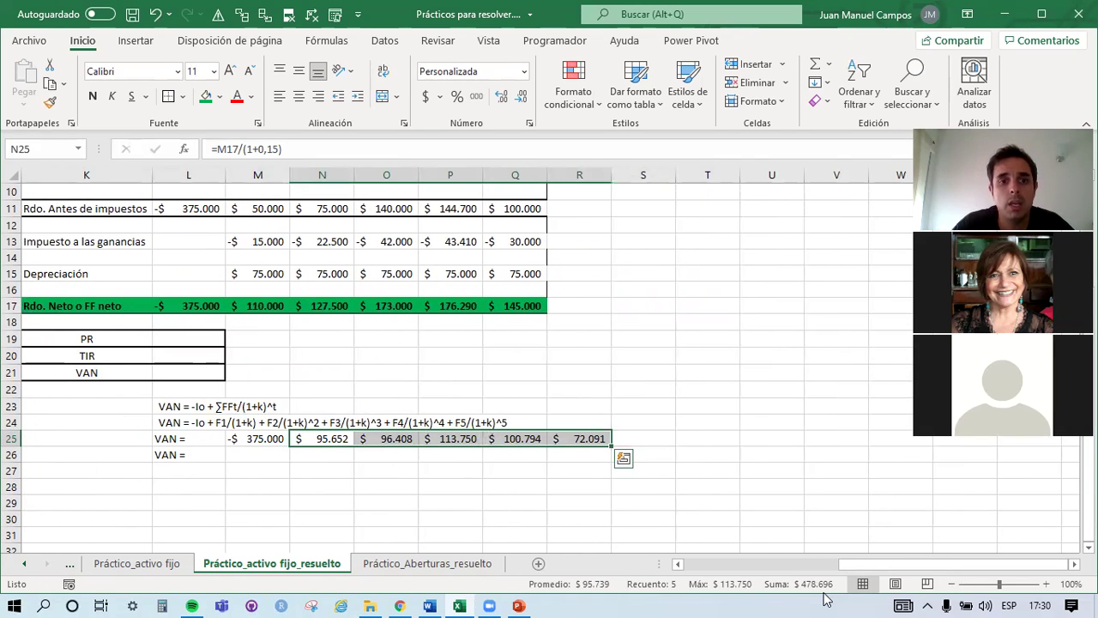
# Calculate máquina 2's VAN in M26 by adding the investment and discounted flows with =SUMA(M25:R25).
pyautogui.press('Left')
pyautogui.press('Down')
pyautogui.write('=')
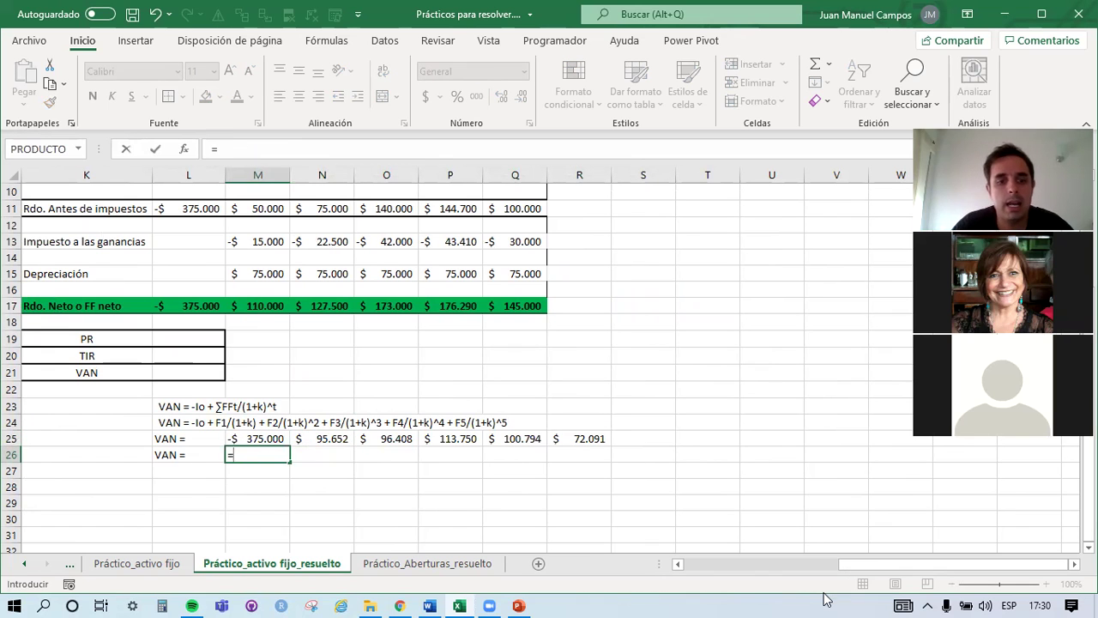
pyautogui.write('suma(')
pyautogui.press('Up')
pyautogui.hotkey('shift', 'Right')
pyautogui.hotkey('shift', 'Right')
pyautogui.hotkey('shift', 'Right')
pyautogui.hotkey('shift', 'Right')
pyautogui.hotkey('shift', 'Right')
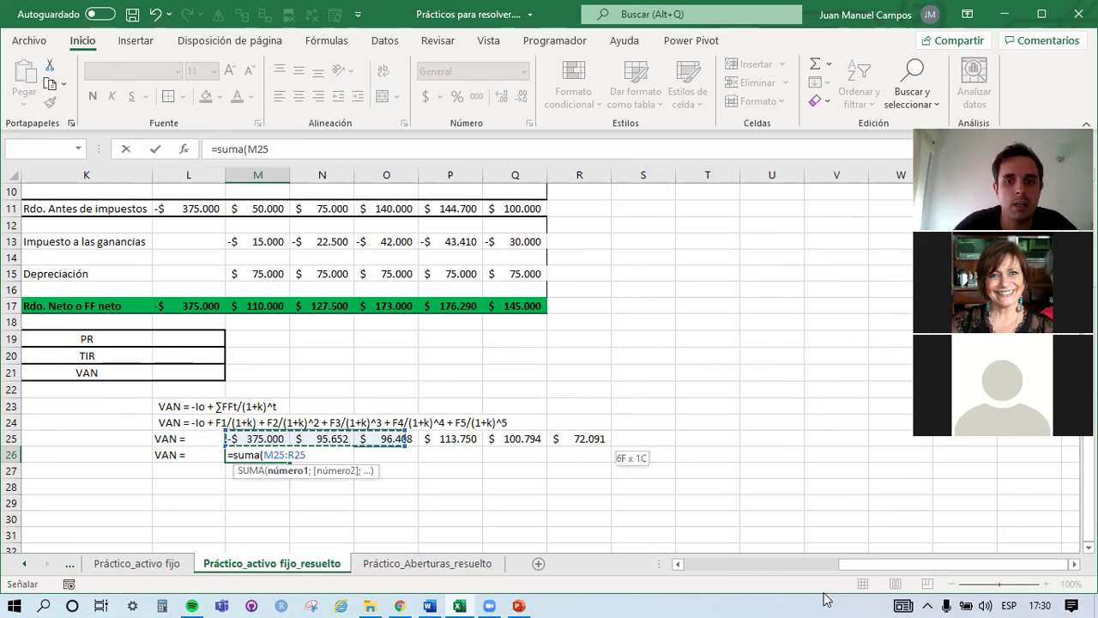
pyautogui.press('Return')
pyautogui.press('Up')
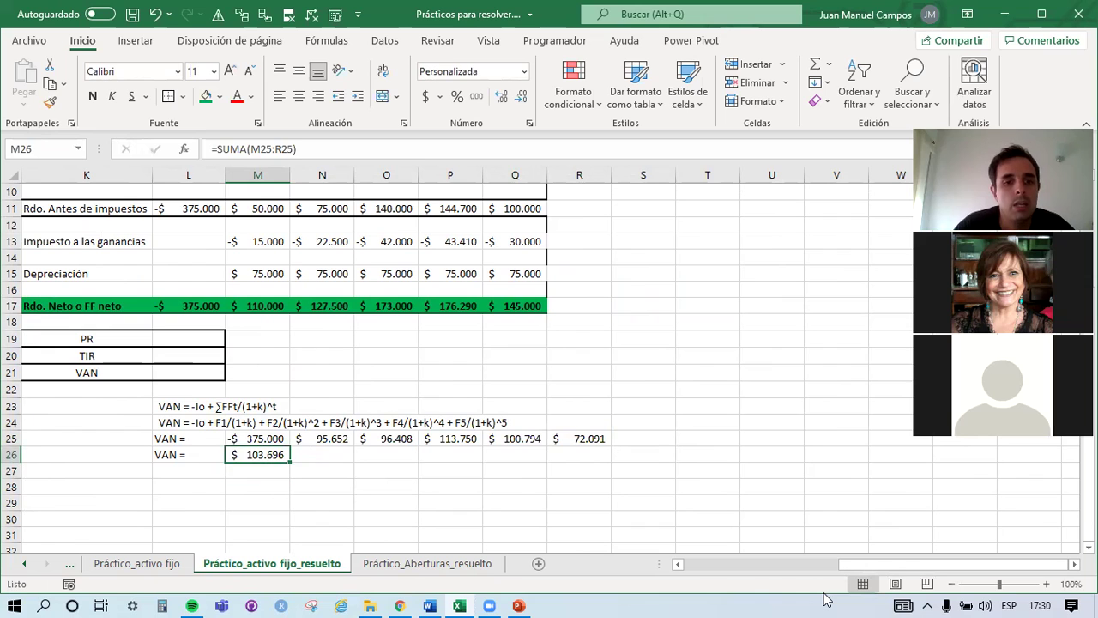
# Check which cells the VAN total formula in M26 adds up.
pyautogui.press('Left')
pyautogui.press('Left')
pyautogui.press('Left')
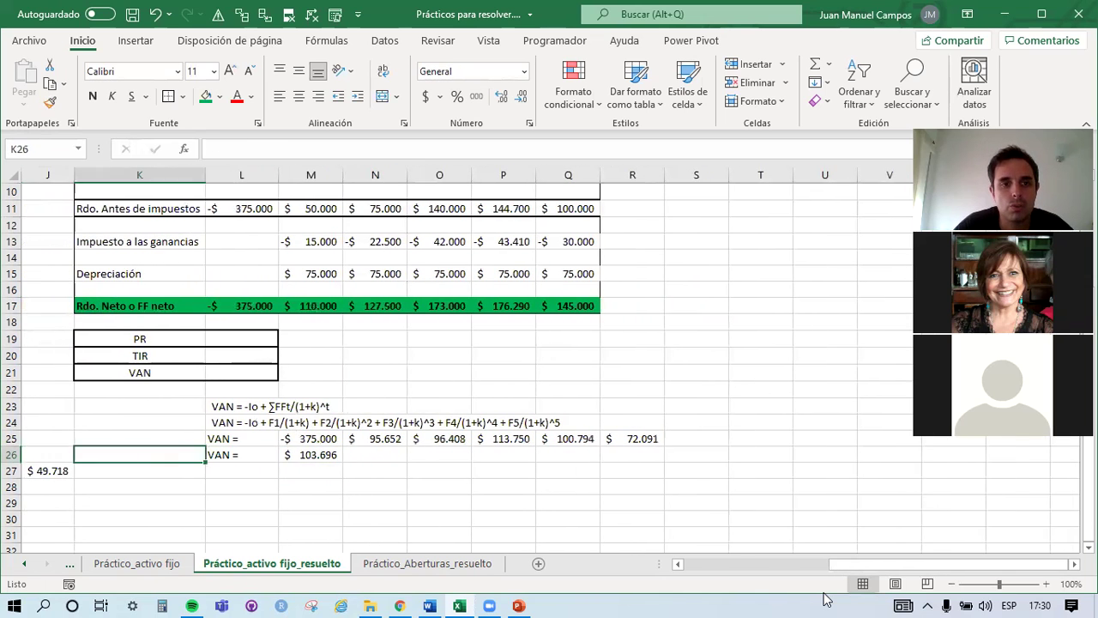
pyautogui.press('Right')
pyautogui.press('Right')
pyautogui.press('Right')
pyautogui.press('Right')
pyautogui.press('Left')
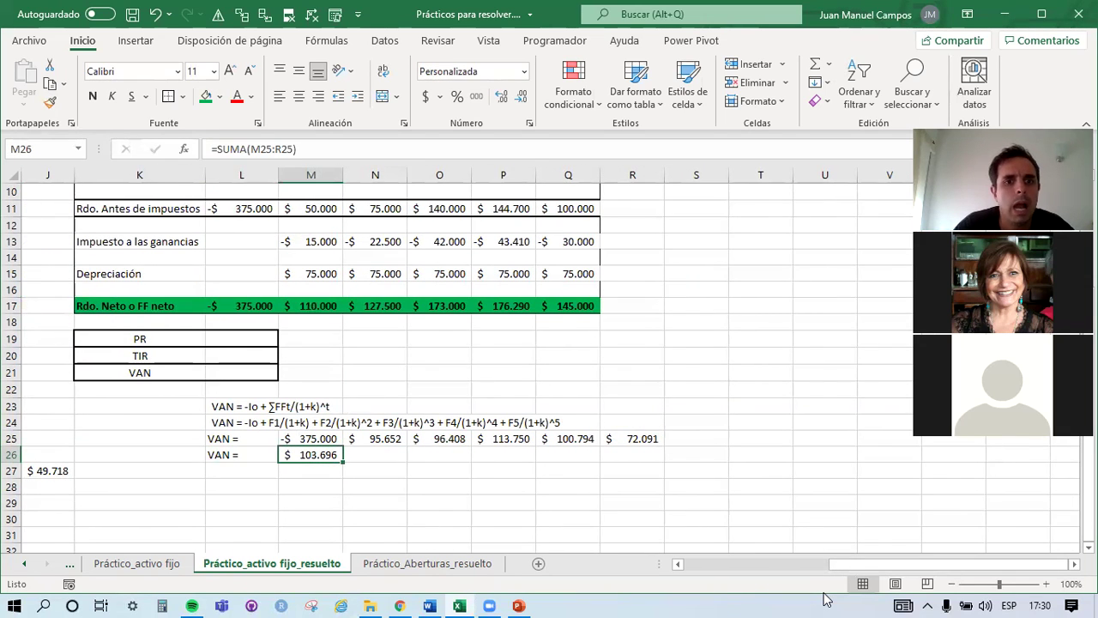
pyautogui.press('F2')
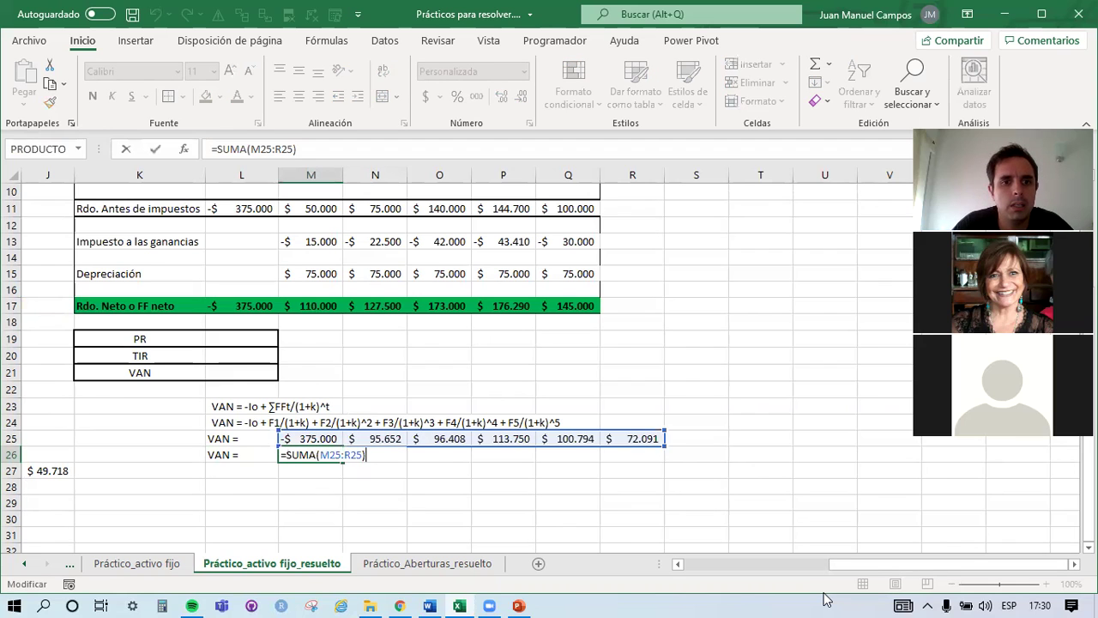
pyautogui.press('Escape')
pyautogui.press('F2')
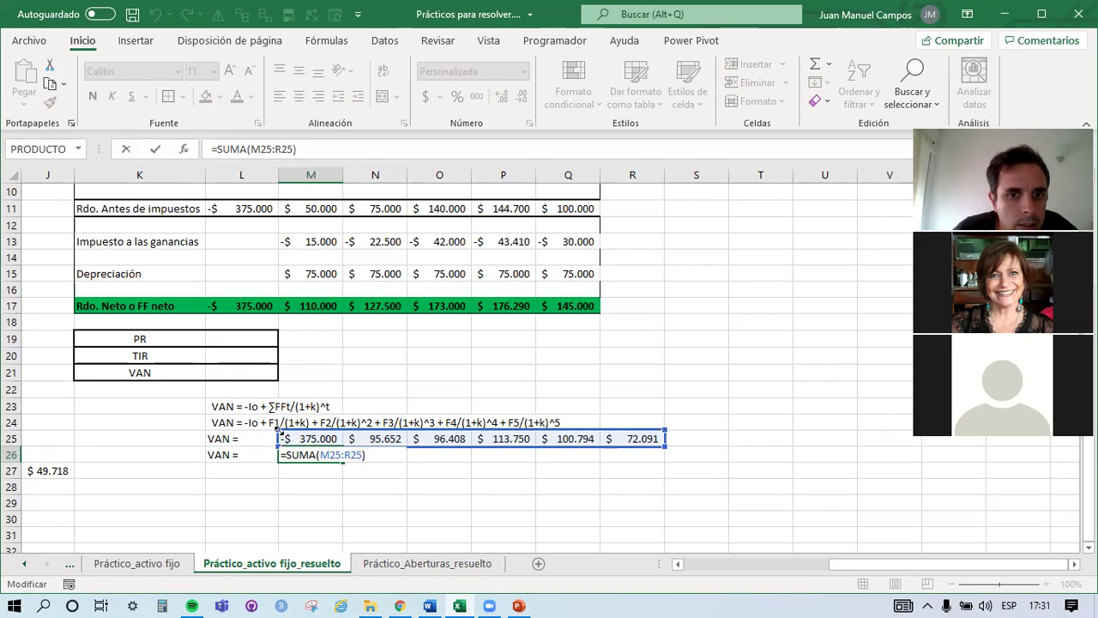
pyautogui.press('Escape')
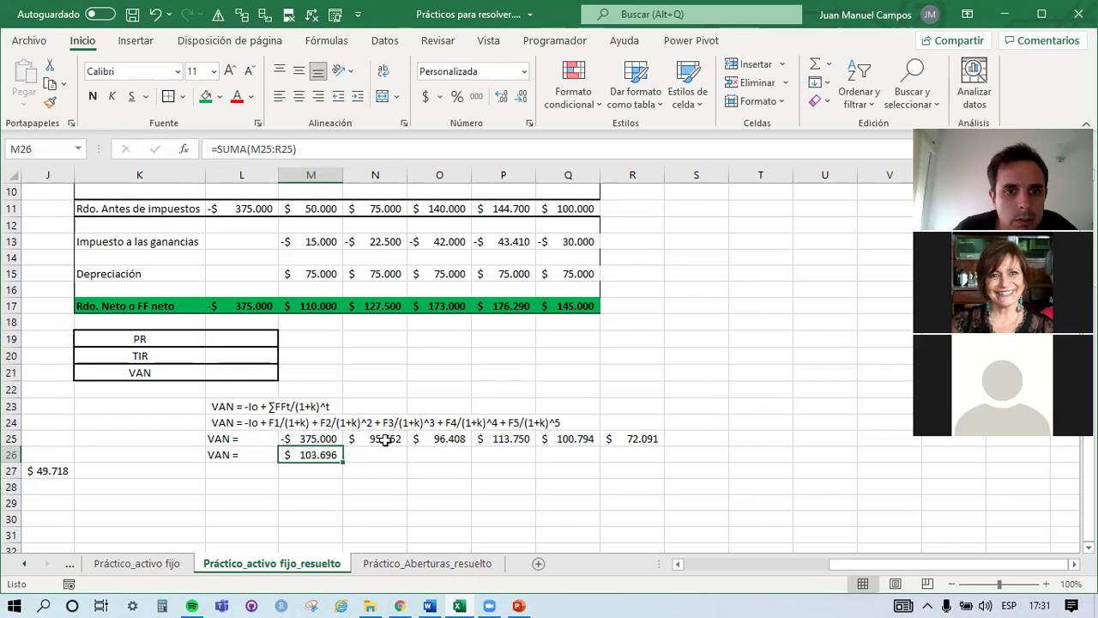
# Review the formulas across M25:R25, checking each flow's cell reference, 0,15 rate and exponent.
pyautogui.doubleClick(386, 438)
pyautogui.press('Tab')
pyautogui.press('F2')
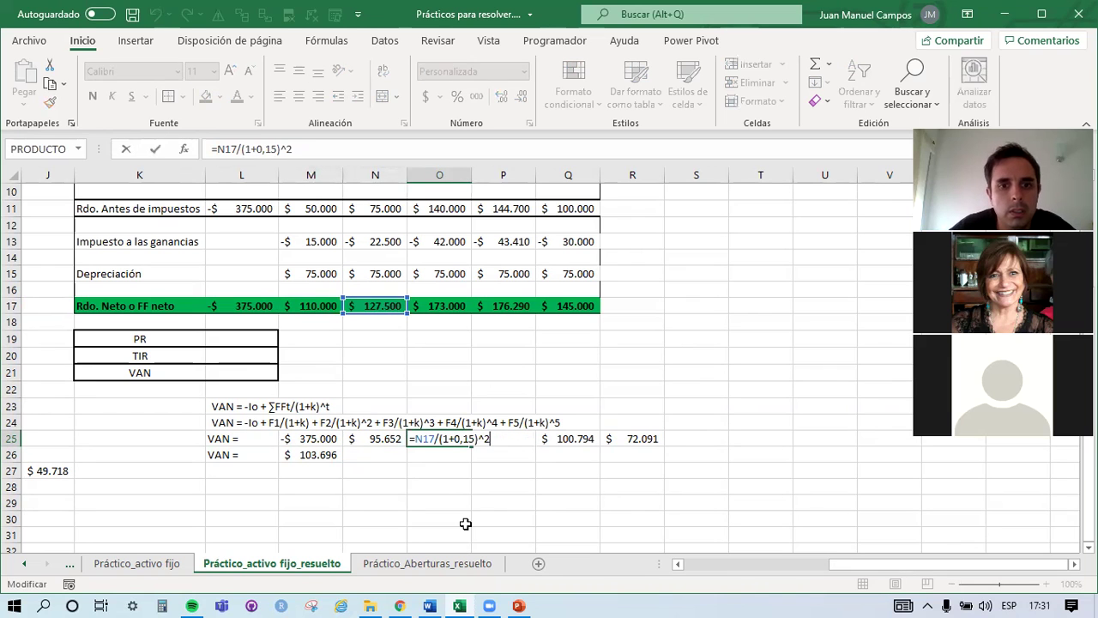
pyautogui.press('Tab')
pyautogui.press('F2')
pyautogui.press('Tab')
pyautogui.press('F2')
pyautogui.press('Escape')
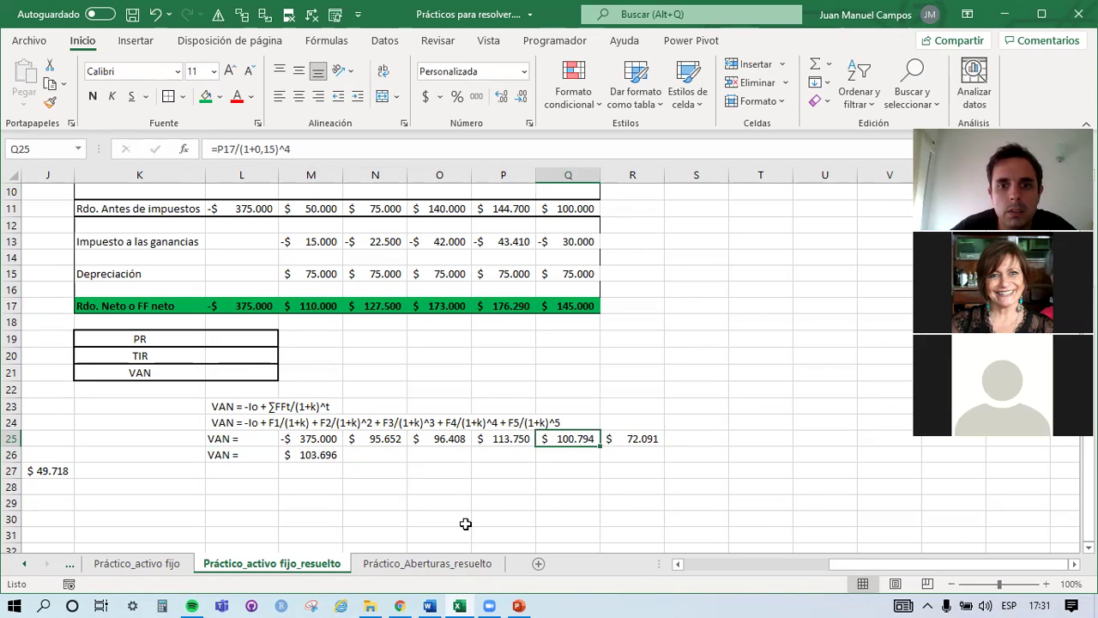
pyautogui.press('Tab')
pyautogui.press('F2')
pyautogui.press('Escape')
pyautogui.press('F2')
pyautogui.press('Escape')
pyautogui.press('Left')
pyautogui.press('F2')
pyautogui.press('Escape')
pyautogui.press('Left')
pyautogui.press('F2')
pyautogui.press('Escape')
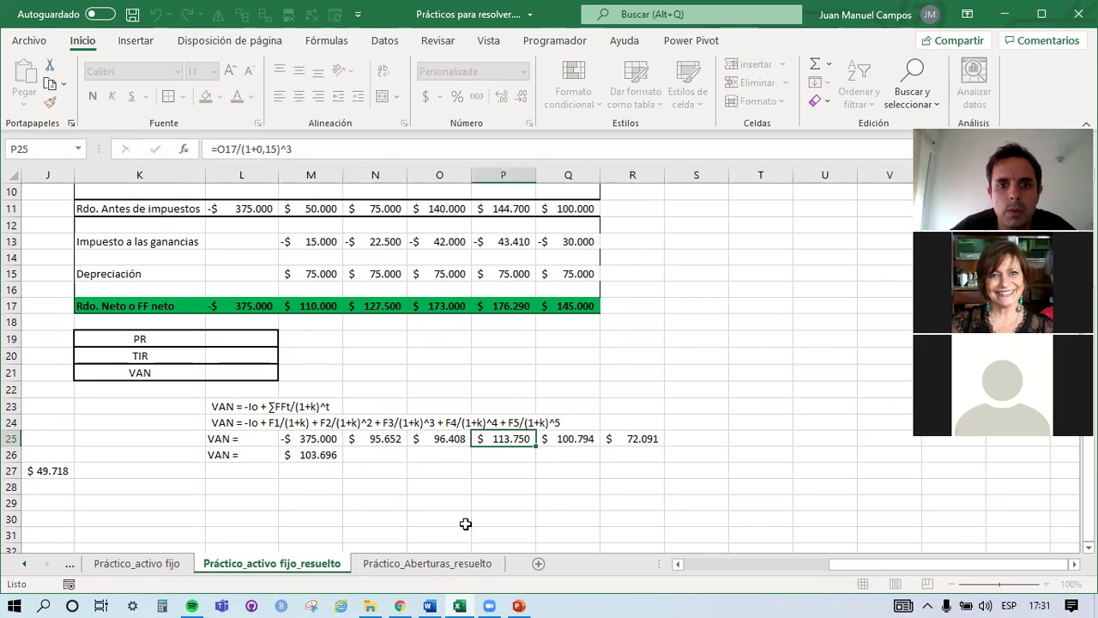
pyautogui.press('Left')
pyautogui.press('Left')
pyautogui.press('F2')
pyautogui.press('Escape')
pyautogui.press('Left')
pyautogui.press('F2')
pyautogui.press('Escape')
pyautogui.press('F2')
pyautogui.press('Escape')
pyautogui.press('Right')
pyautogui.press('F2')
pyautogui.press('Escape')
pyautogui.press('F2')
pyautogui.press('Escape')
pyautogui.press('Down')
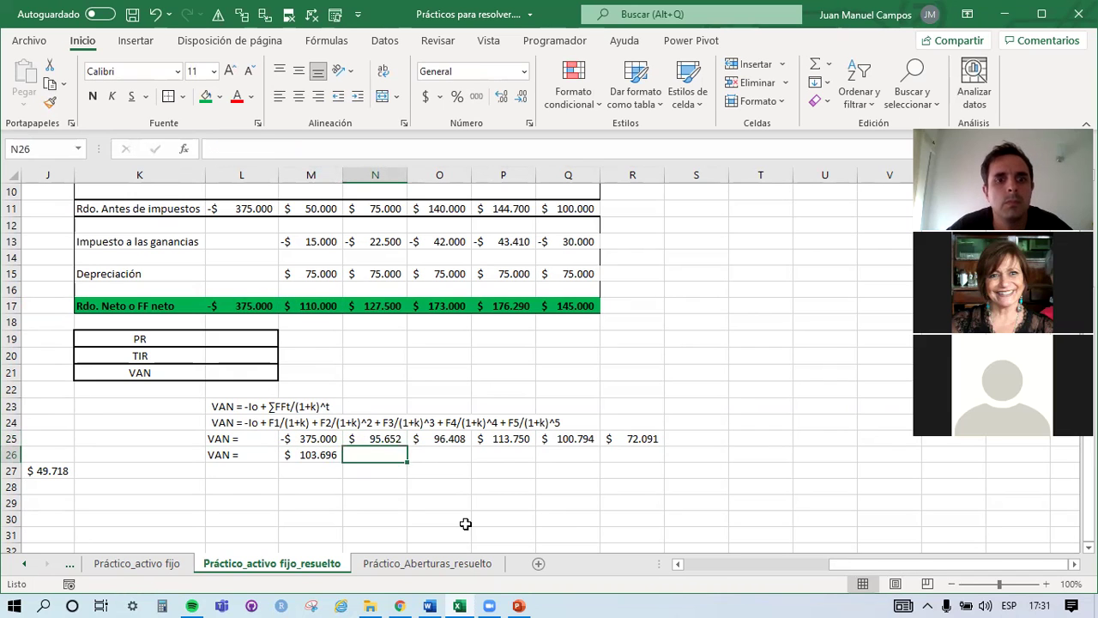
# Enter "> 0" in N26 beside the calculated VAN as the acceptance comparison.
pyautogui.press('Left')
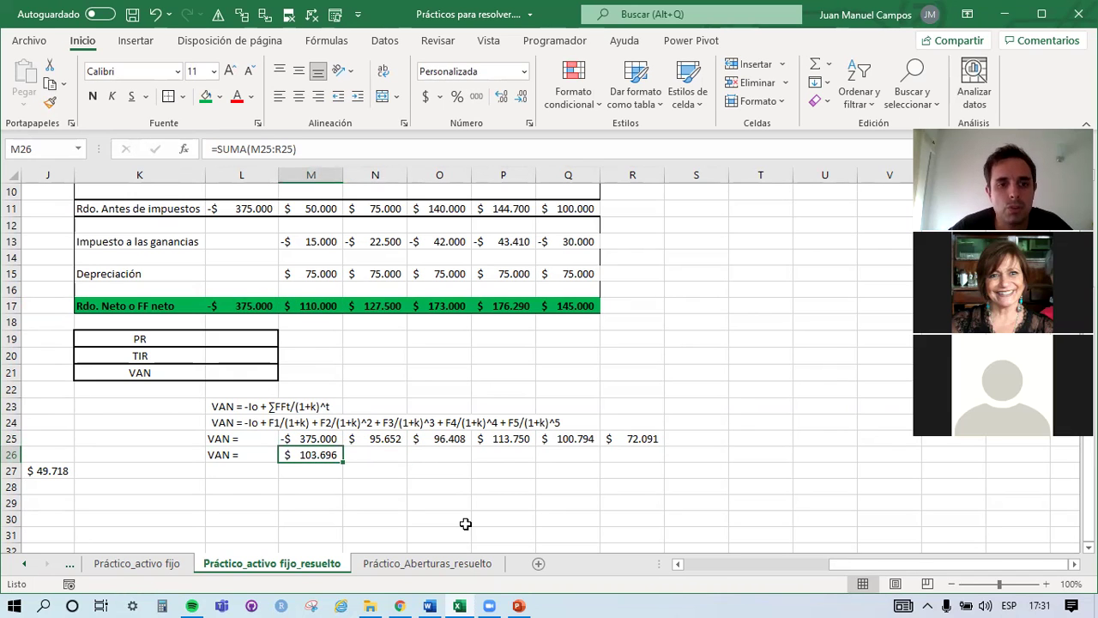
pyautogui.press('Right')
pyautogui.write('<')
pyautogui.write('> 0')
pyautogui.press('Return')
pyautogui.press('Up')
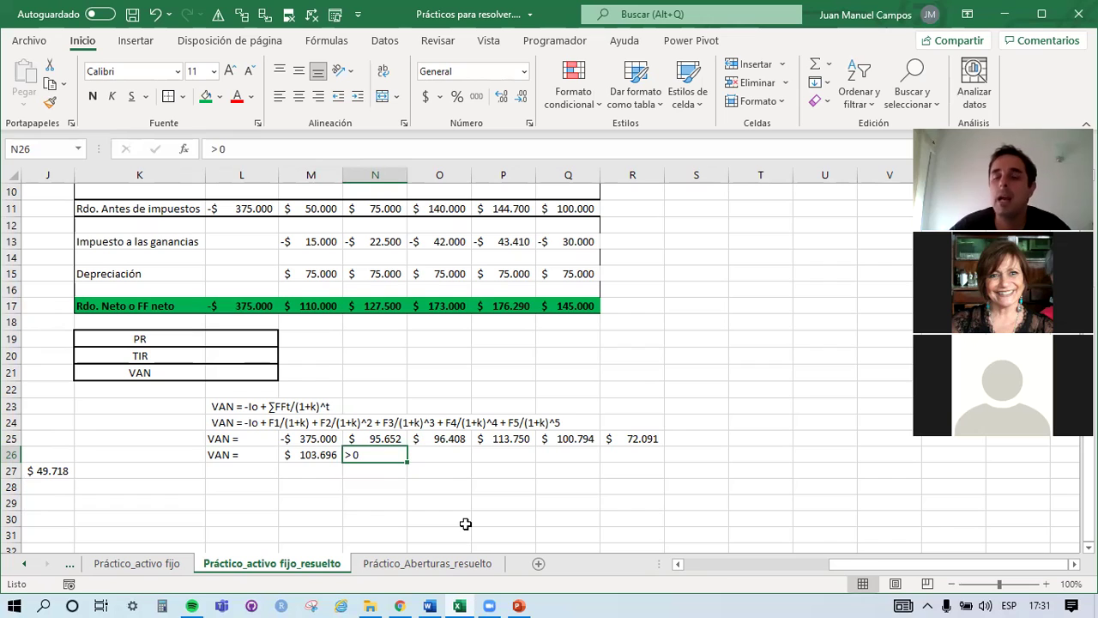
# Calculate máquina 2's VAN in L21 with =VNA(0,15;M17;N17;O17;P17;Q17)+M25.
pyautogui.press('Left')
pyautogui.press('Left')
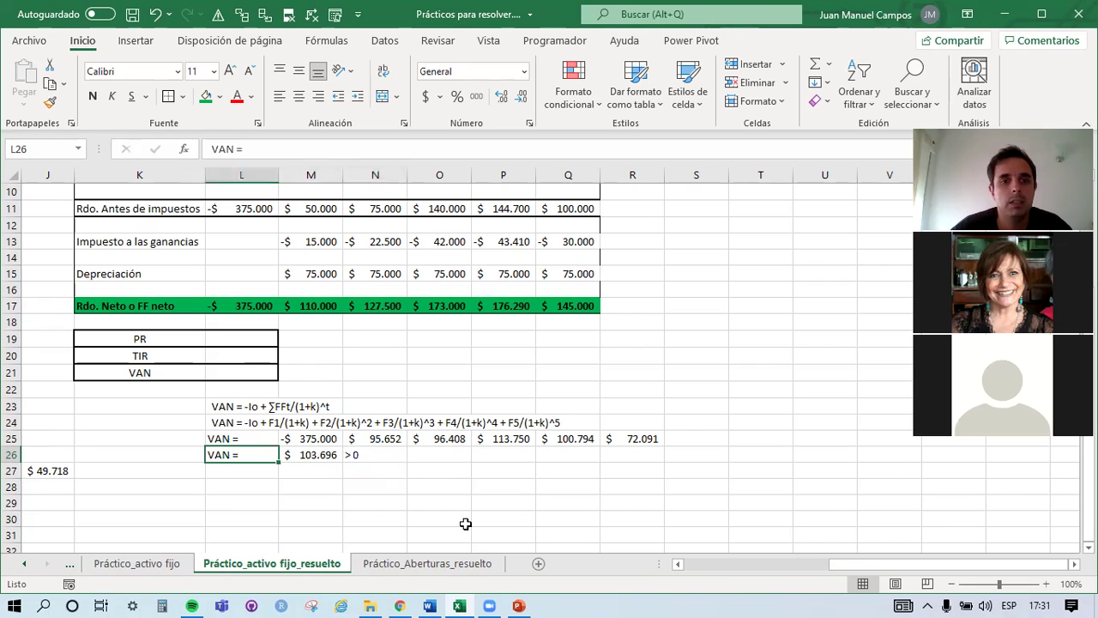
pyautogui.press('Up')
pyautogui.press('Right')
pyautogui.press('Down')
pyautogui.press('Left')
pyautogui.press('Up')
pyautogui.press('Up')
pyautogui.press('Up')
pyautogui.press('Up')
pyautogui.press('Up')
pyautogui.write('=vb')
pyautogui.write('na(')
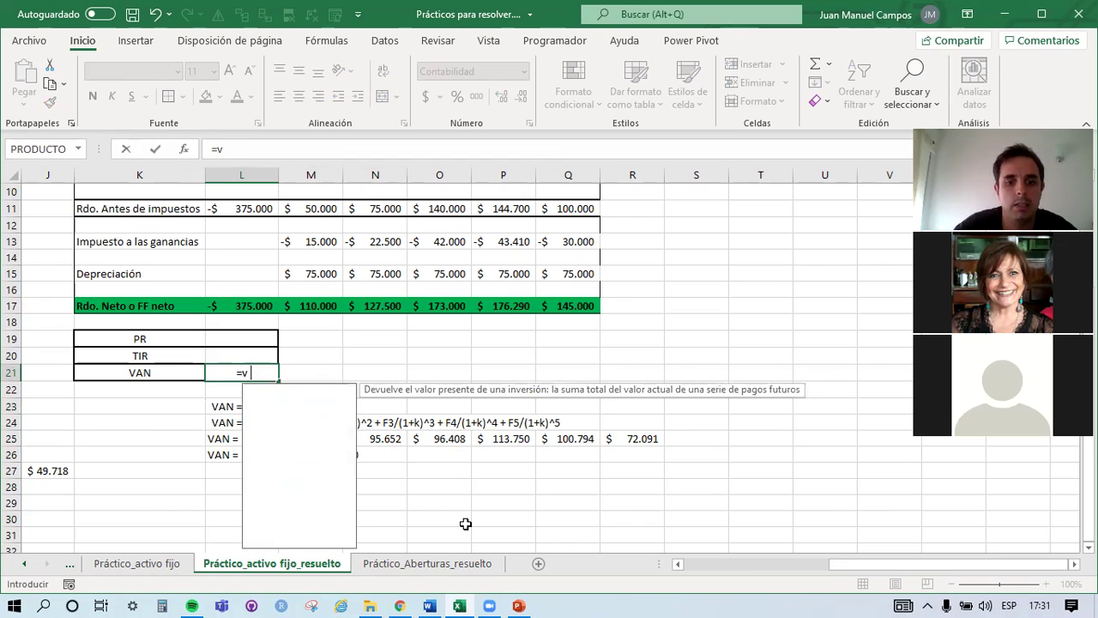
pyautogui.write('0,15')
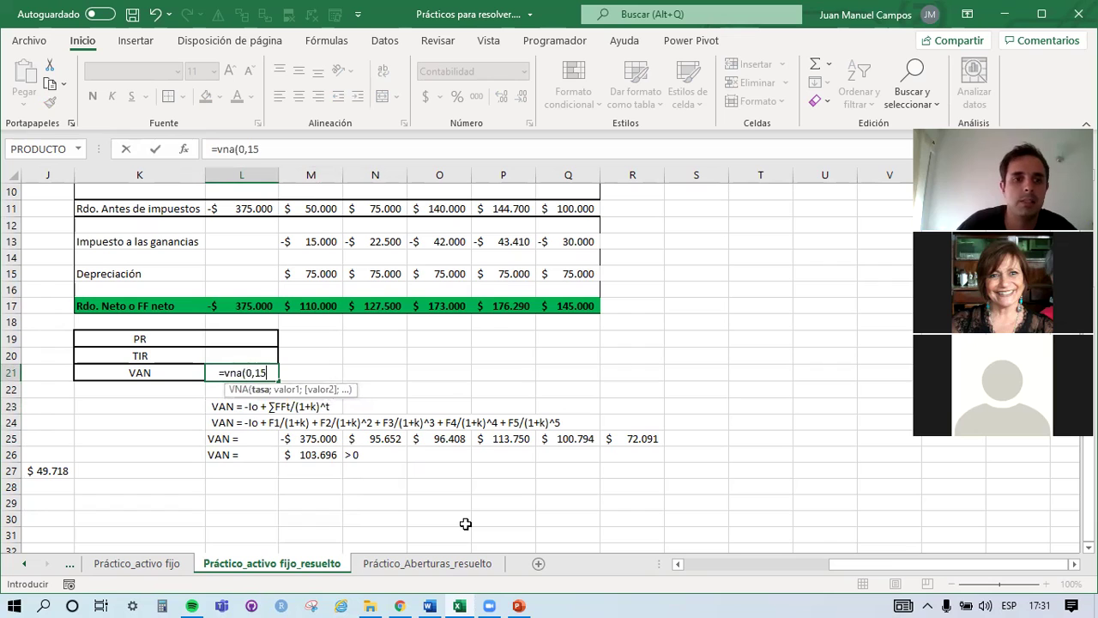
pyautogui.write(';')
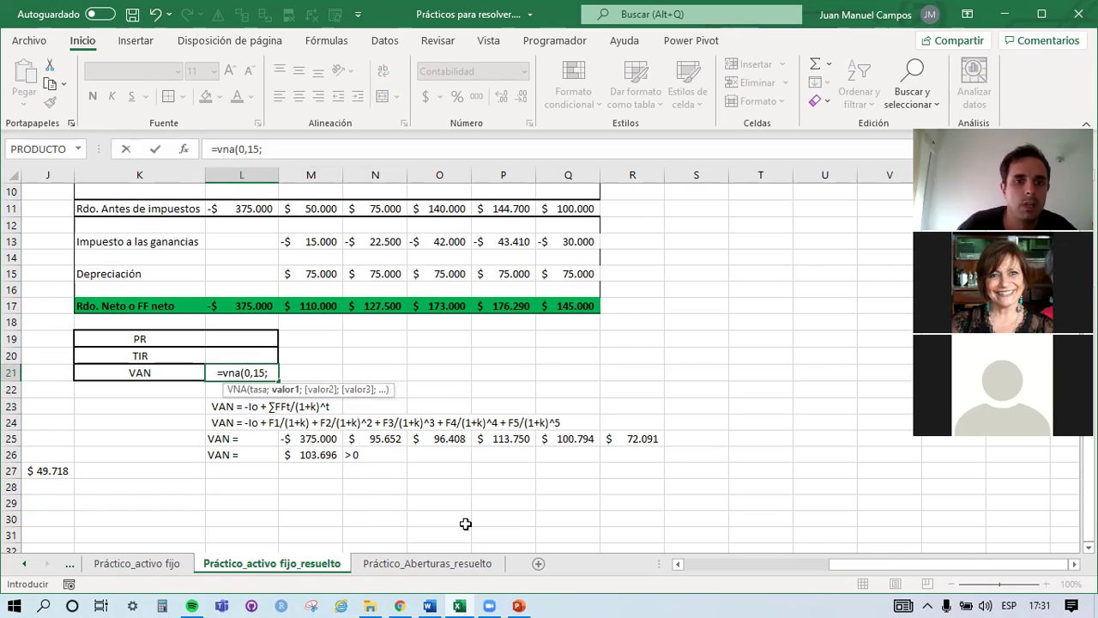
pyautogui.click(310, 306)
pyautogui.write(';')
pyautogui.click(381, 304)
pyautogui.write(';')
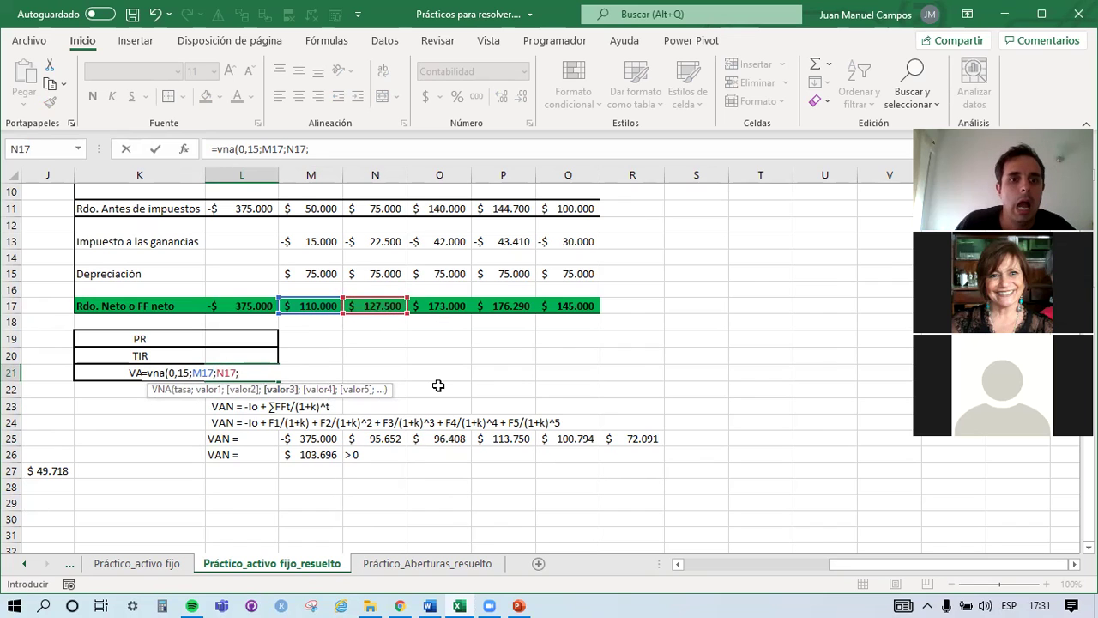
pyautogui.click(433, 307)
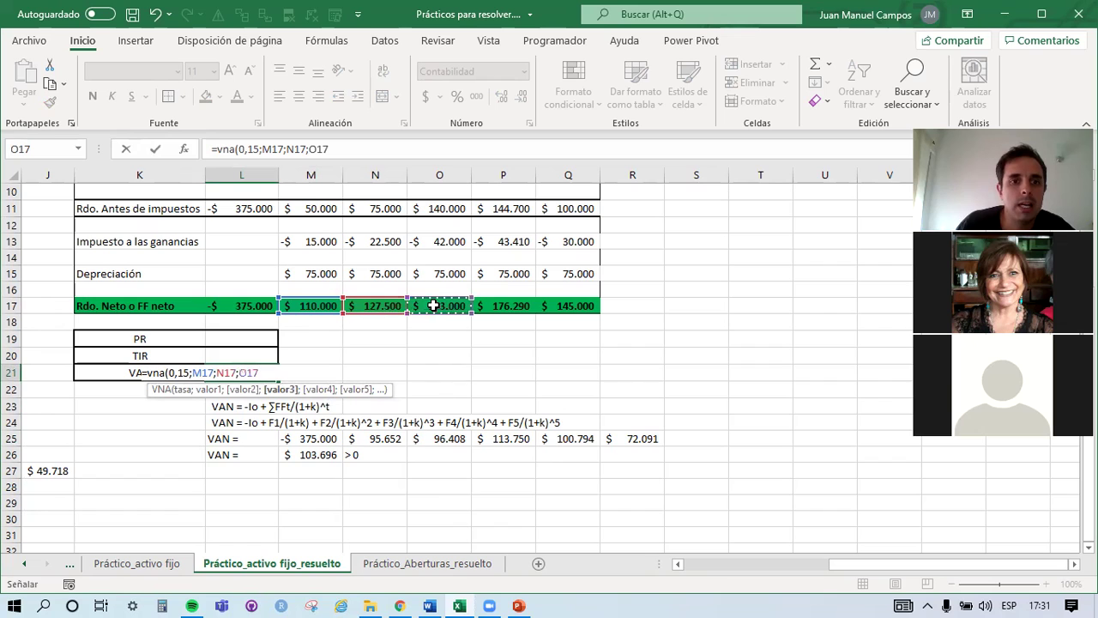
pyautogui.write(';')
pyautogui.click(512, 305)
pyautogui.write(';')
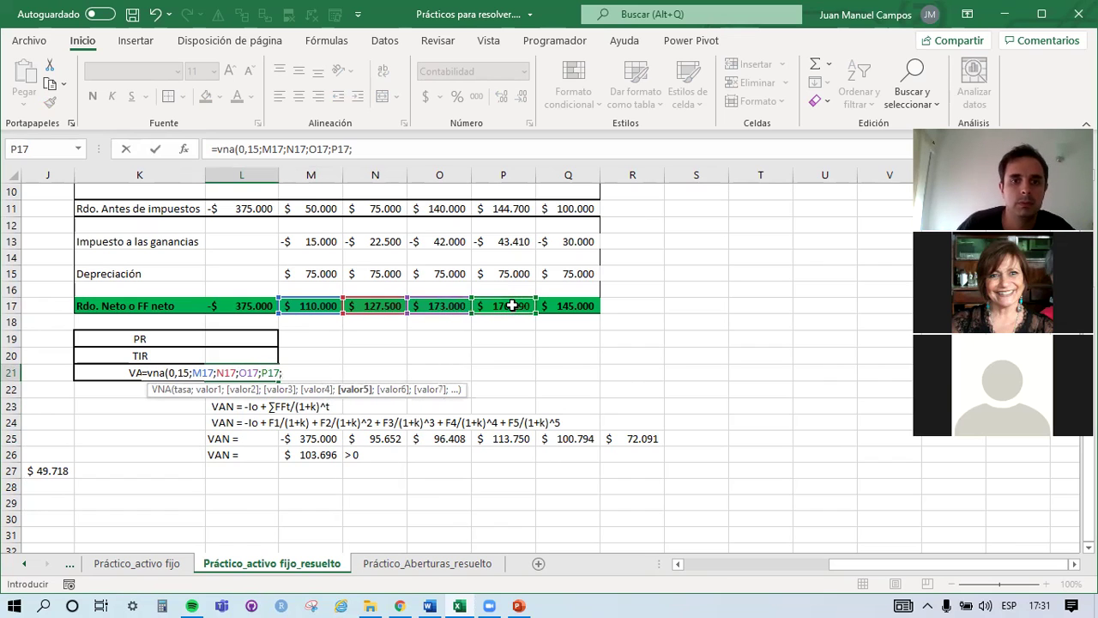
pyautogui.click(556, 299)
pyautogui.write(')')
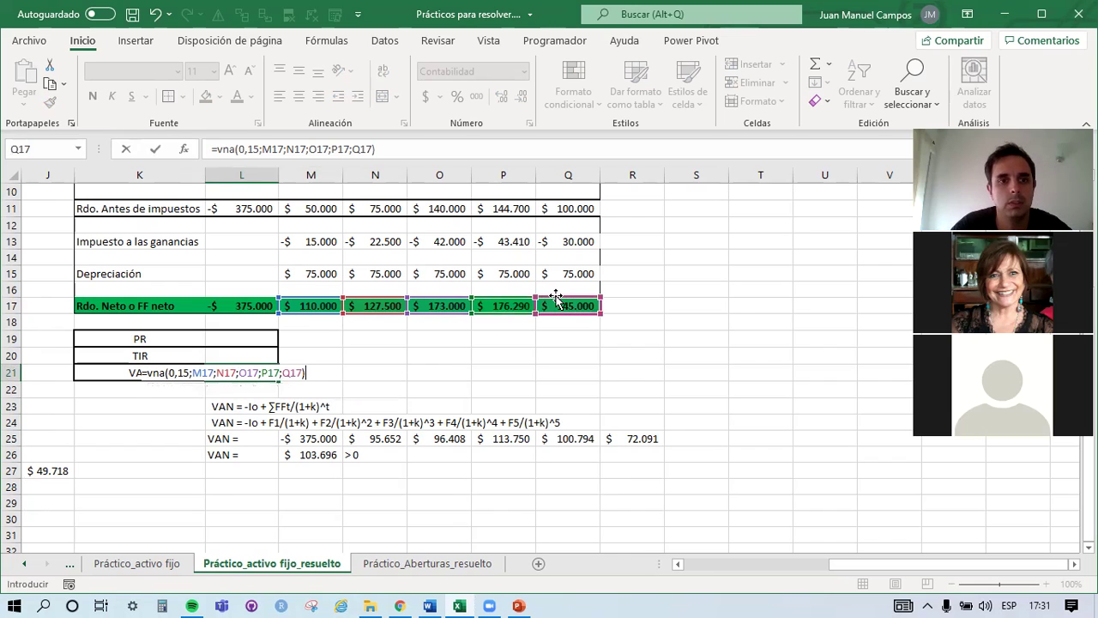
pyautogui.write('+')
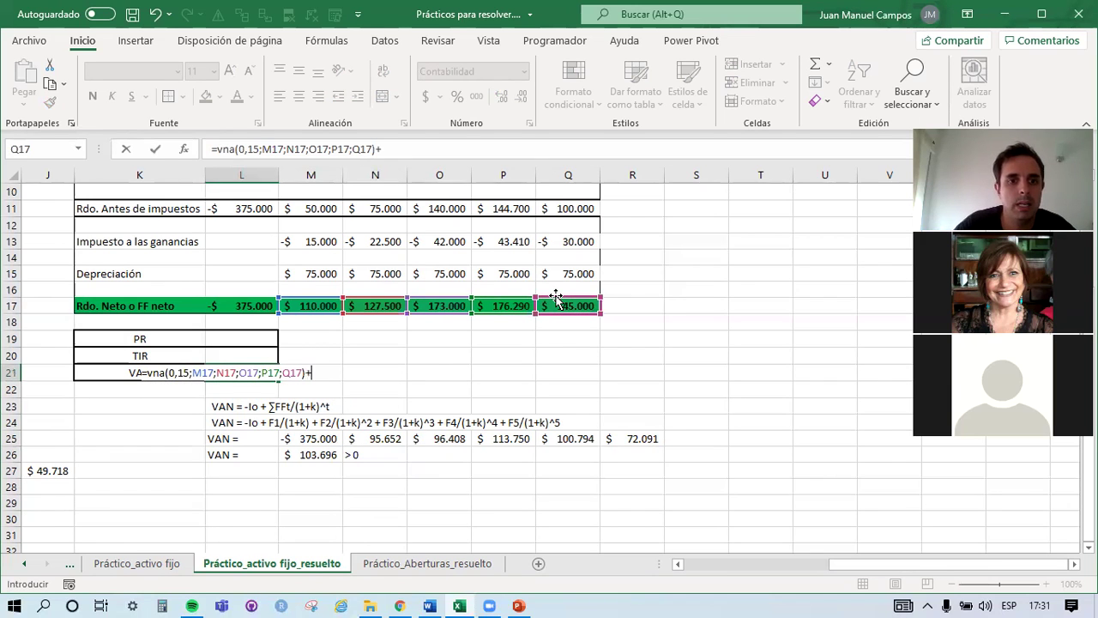
pyautogui.click(326, 442)
pyautogui.press('Return')
# Calculate máquina 2's TIR in L20 with =TIR(L17:Q17), using all its net flows including the initial outlay.
pyautogui.press('Up')
pyautogui.press('Left')
pyautogui.press('Up')
pyautogui.press('Right')
pyautogui.write('=')
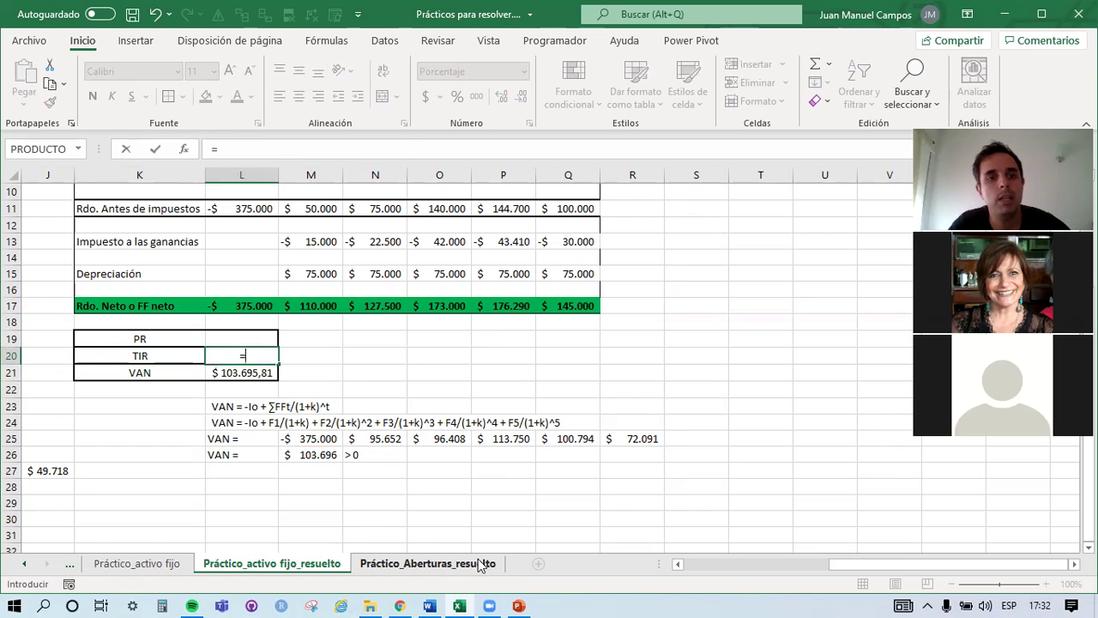
pyautogui.write('tir(')
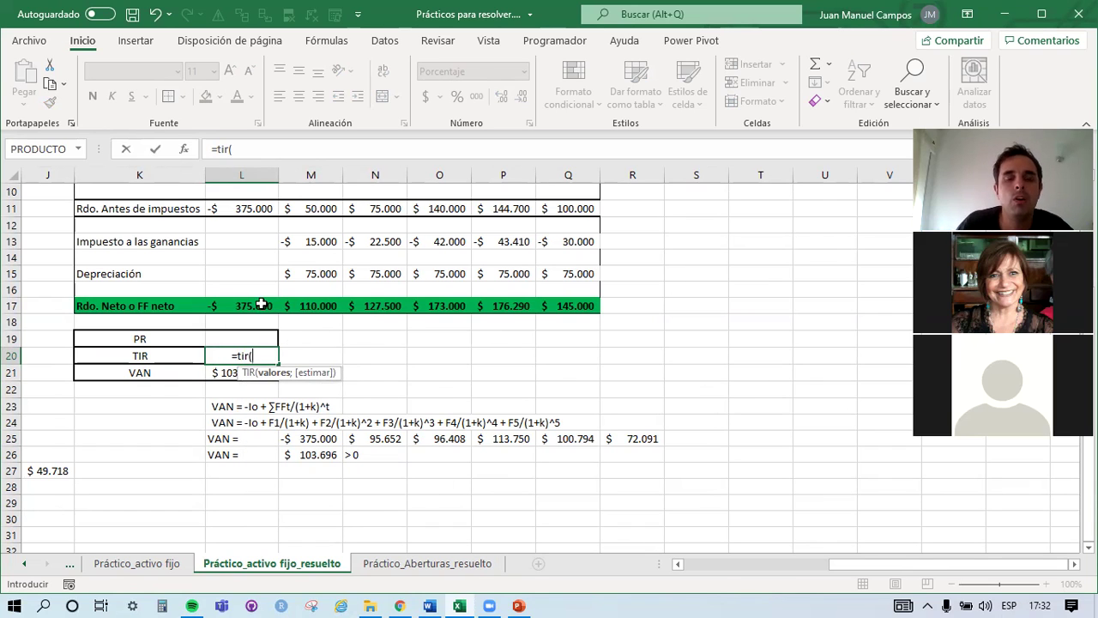
pyautogui.moveTo(260, 303); pyautogui.dragTo(544, 305)
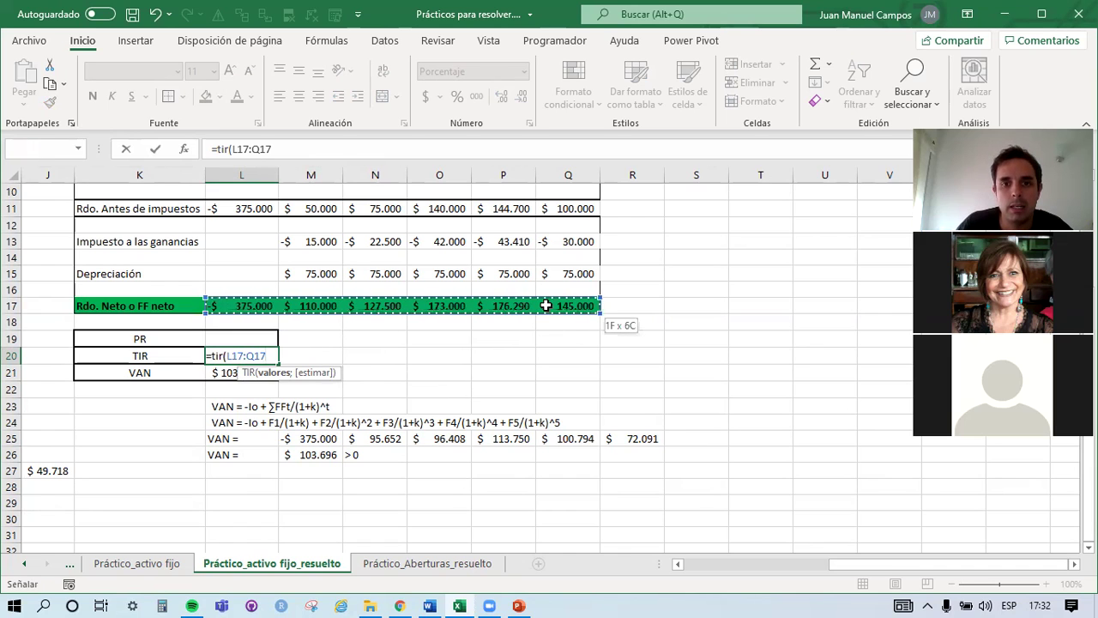
pyautogui.press('Return')
pyautogui.press('Up')
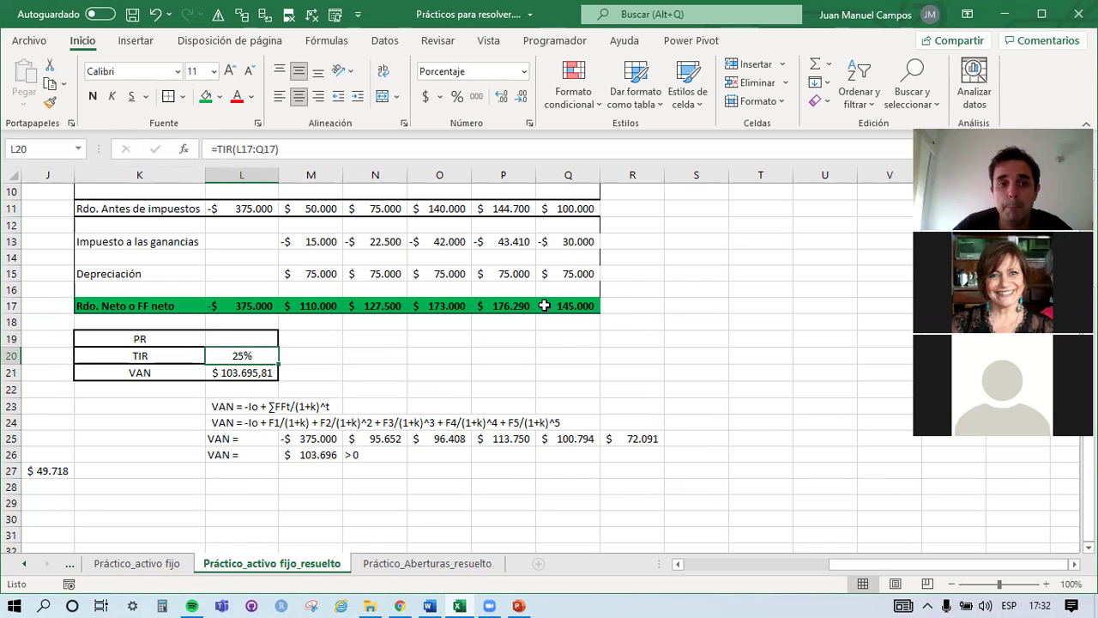
# Compare máquina 2's TIR and VAN with the corresponding results in máquina 1's evaluation table.
pyautogui.press('Left')
pyautogui.press('Left')
pyautogui.press('Left')
pyautogui.press('Left')
pyautogui.press('Left')
pyautogui.press('Left')
pyautogui.press('Left')
pyautogui.press('Left')
pyautogui.press('Left')
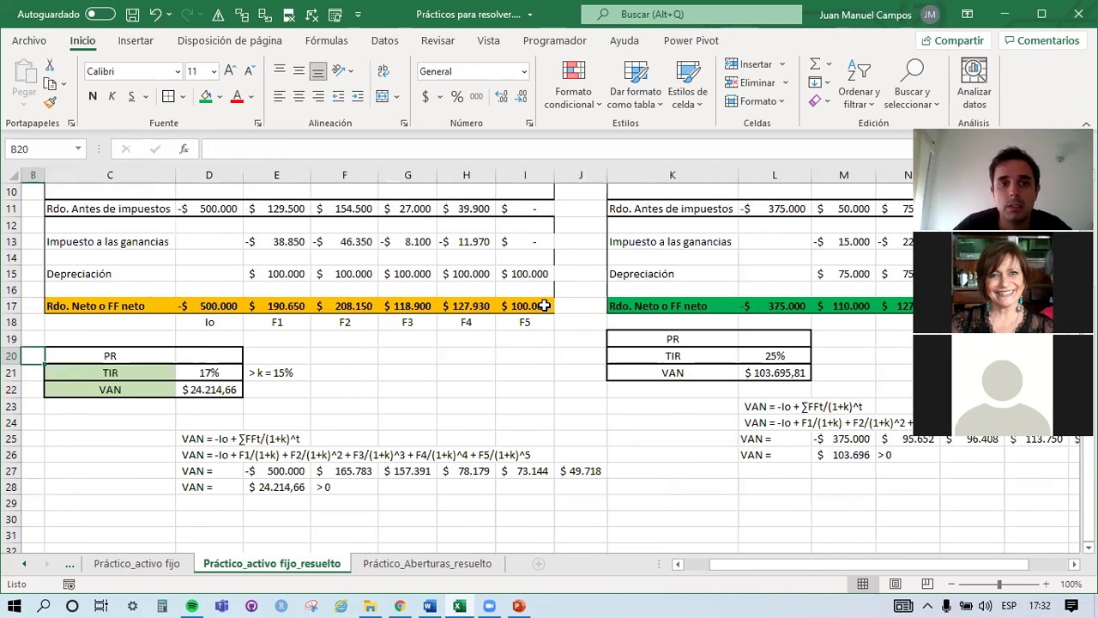
pyautogui.press('Right')
pyautogui.press('Right')
pyautogui.press('Right')
pyautogui.press('Right')
pyautogui.press('Right')
pyautogui.press('Right')
pyautogui.press('Right')
pyautogui.press('Right')
pyautogui.press('Right')
pyautogui.press('Right')
pyautogui.press('Right')
pyautogui.press('Right')
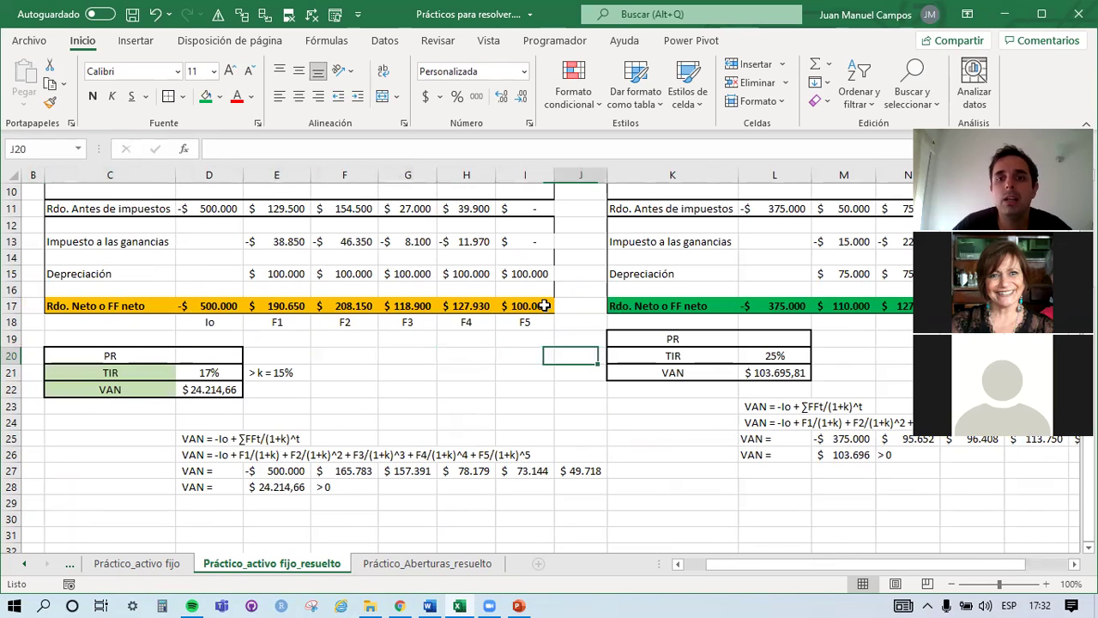
pyautogui.press('Right')
pyautogui.press('Right')
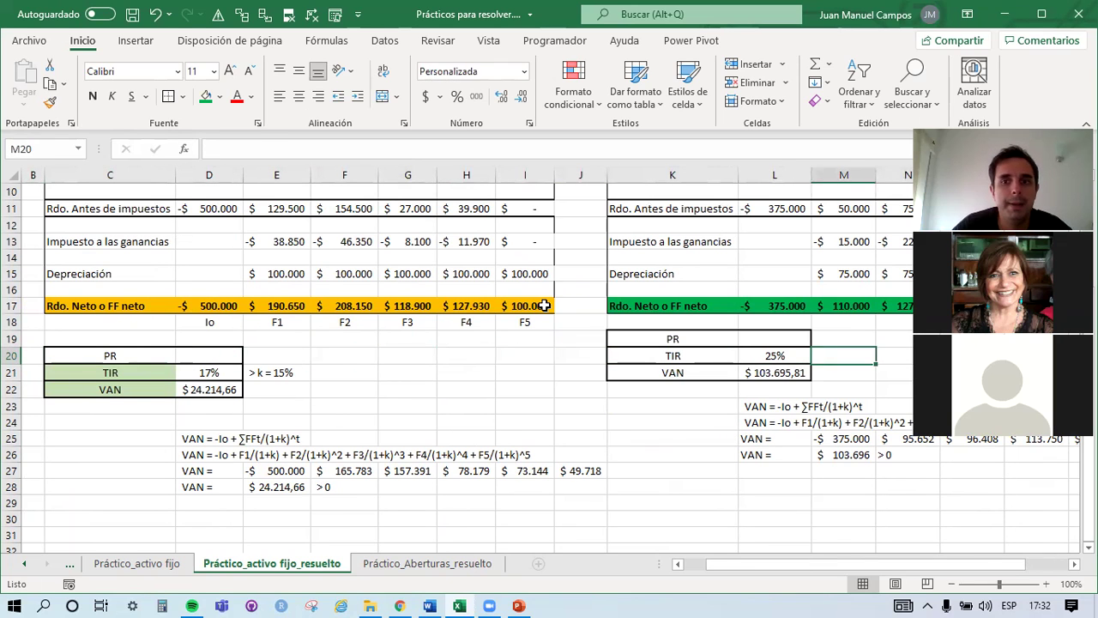
pyautogui.press('Left')
pyautogui.press('Left')
pyautogui.press('Left')
pyautogui.press('Left')
pyautogui.press('Left')
pyautogui.press('Left')
pyautogui.press('Left')
pyautogui.press('Left')
pyautogui.press('Left')
pyautogui.press('Left')
pyautogui.press('Left')
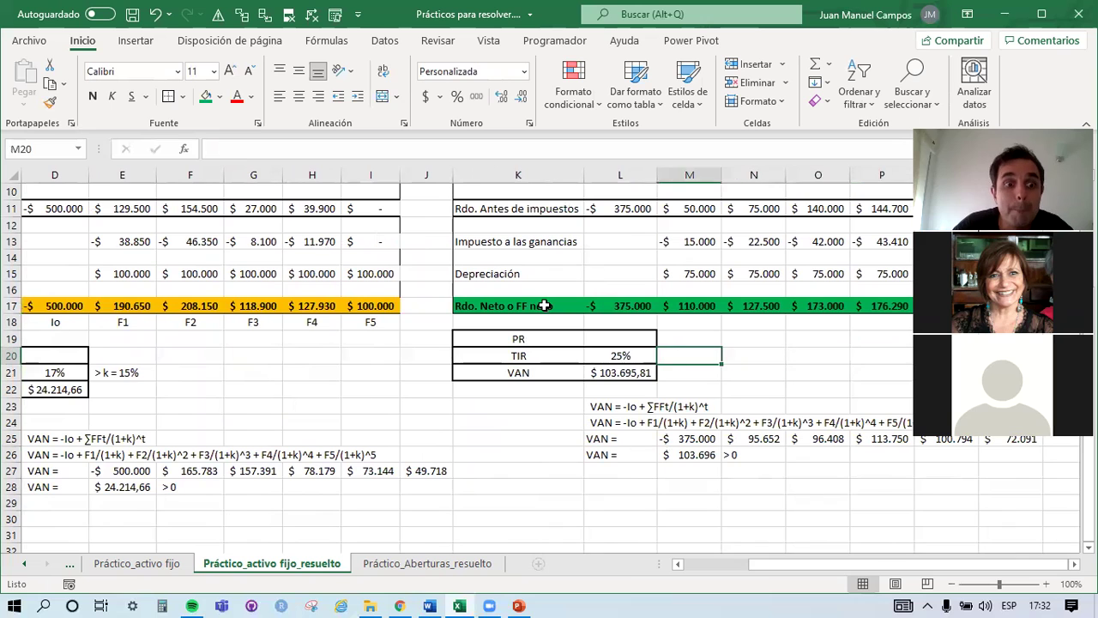
pyautogui.press('Left')
pyautogui.press('Left')
pyautogui.press('Left')
pyautogui.press('Down')
pyautogui.press('Right')
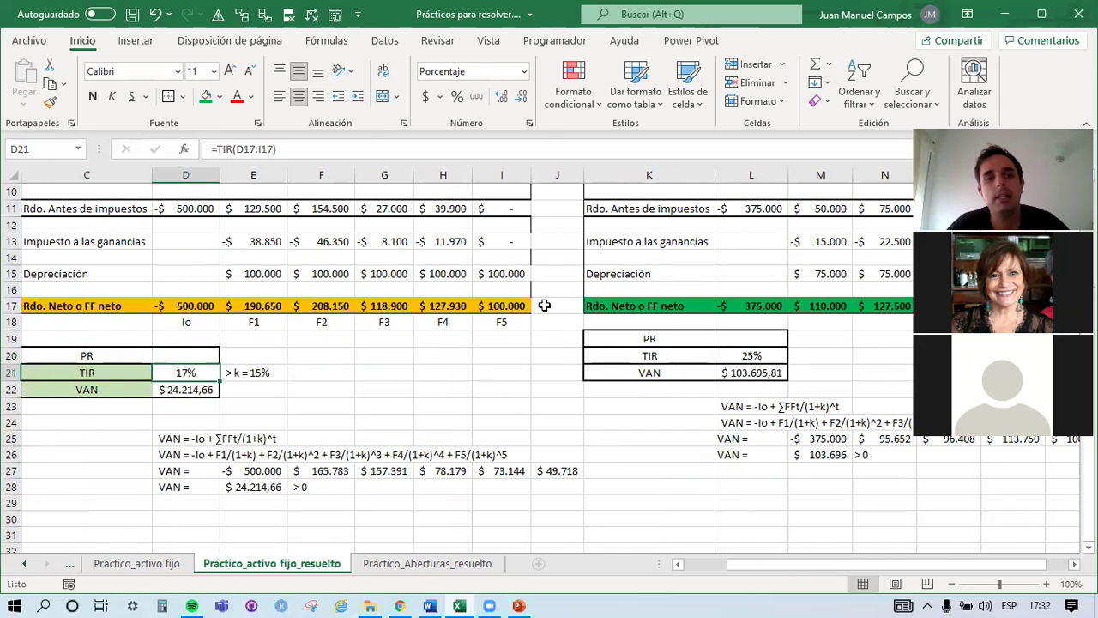
# Examine máquina 2's TIR and VAN in K20:L21 and the formulas behind them.
pyautogui.press('Right')
pyautogui.press('Right')
pyautogui.press('Right')
pyautogui.press('Right')
pyautogui.press('Right')
pyautogui.press('Right')
pyautogui.press('Right')
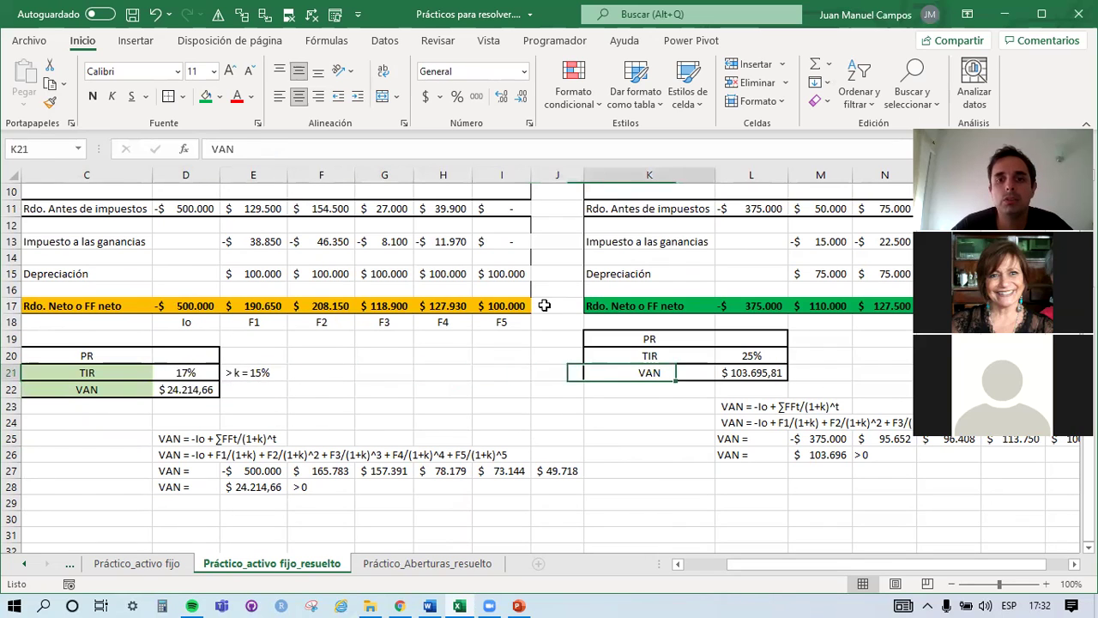
pyautogui.hotkey('shift', 'Up')
pyautogui.hotkey('shift', 'Right')
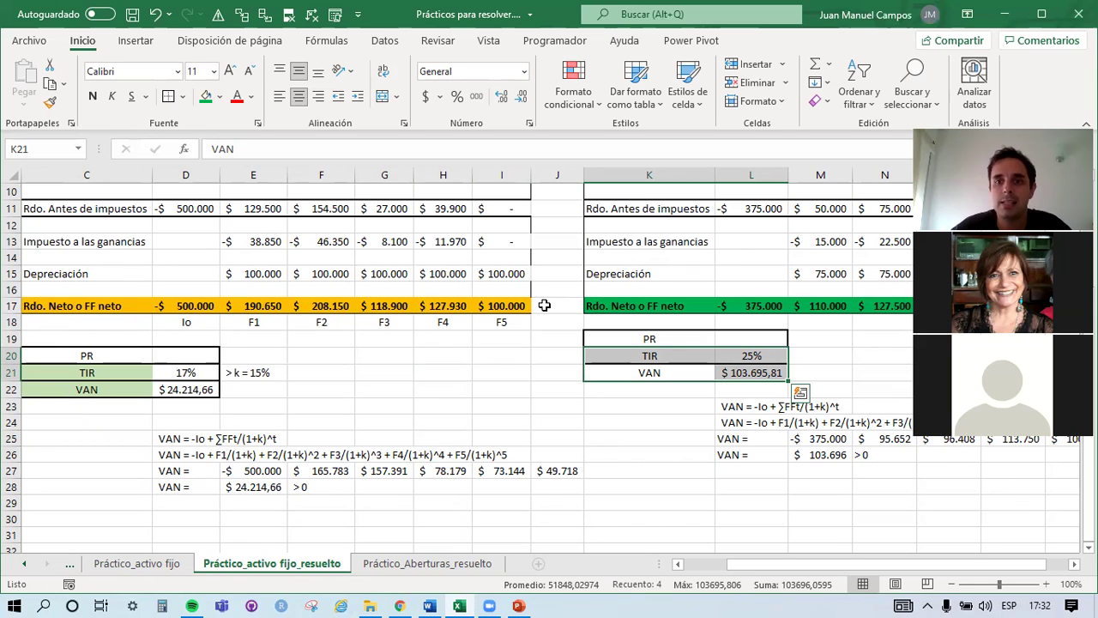
pyautogui.press('Right')
pyautogui.press('Right')
pyautogui.press('Left')
pyautogui.press('Up')
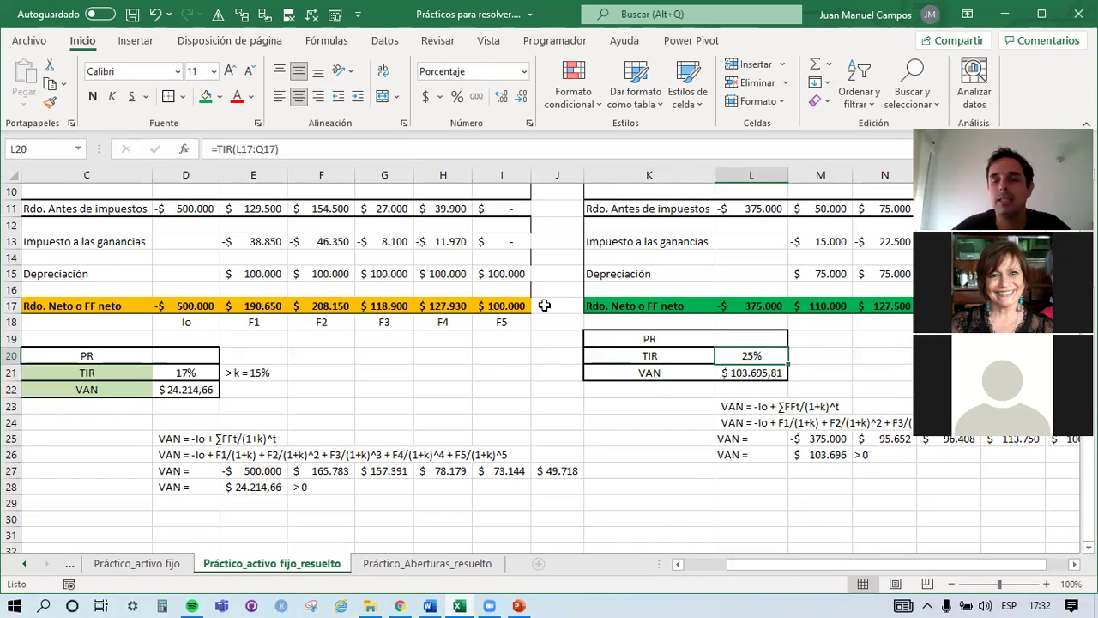
pyautogui.press('Down')
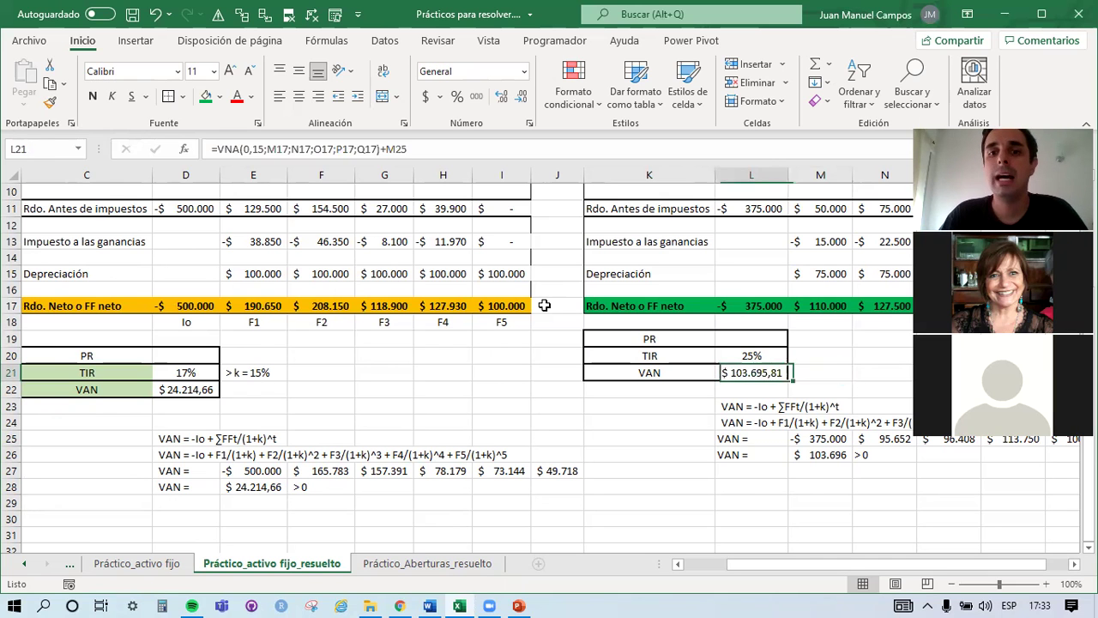
# Check the k2 discount rate and the IG tax rate in the assumptions of column A.
pyautogui.press('Left')
pyautogui.press('Left')
pyautogui.press('Left')
pyautogui.press('Left')
pyautogui.press('Left')
pyautogui.press('Left')
pyautogui.press('Left')
pyautogui.press('Left')
pyautogui.press('Left')
pyautogui.press('Left')
pyautogui.press('Left')
pyautogui.press('Up')
pyautogui.hotkey('ctrl', 'Up')
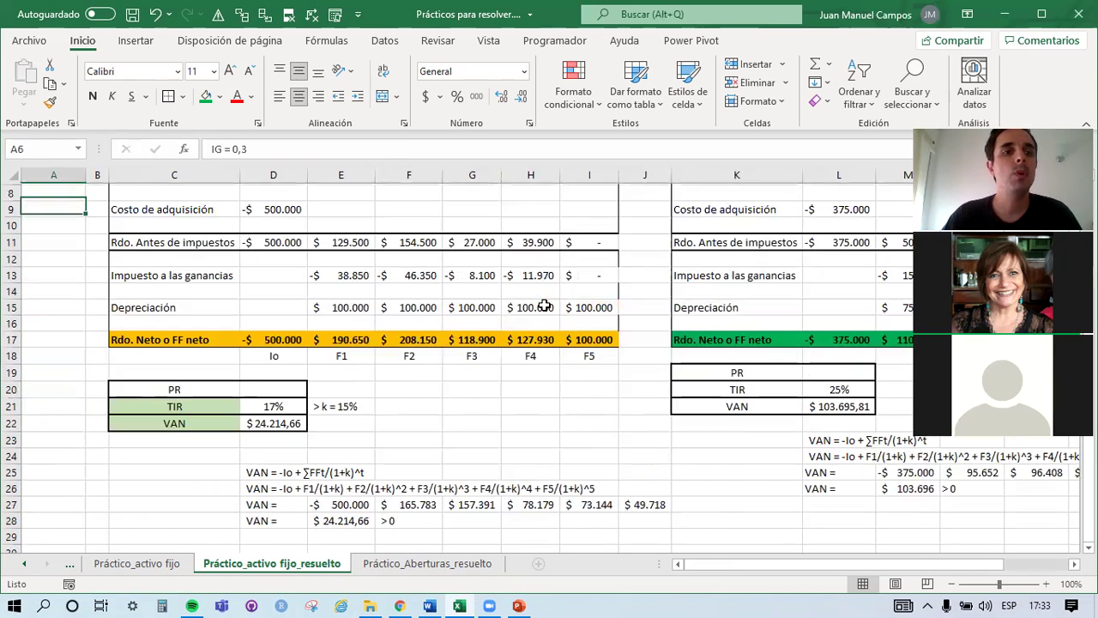
pyautogui.press('Up')
# Label E22 as "k1" and E23 as "k2" beside máquina 1's VAN results.
pyautogui.press('Right')
pyautogui.press('Right')
pyautogui.press('Right')
pyautogui.press('Right')
pyautogui.press('Right')
pyautogui.press('Right')
pyautogui.press('Right')
pyautogui.press('Right')
pyautogui.press('Right')
pyautogui.press('Right')
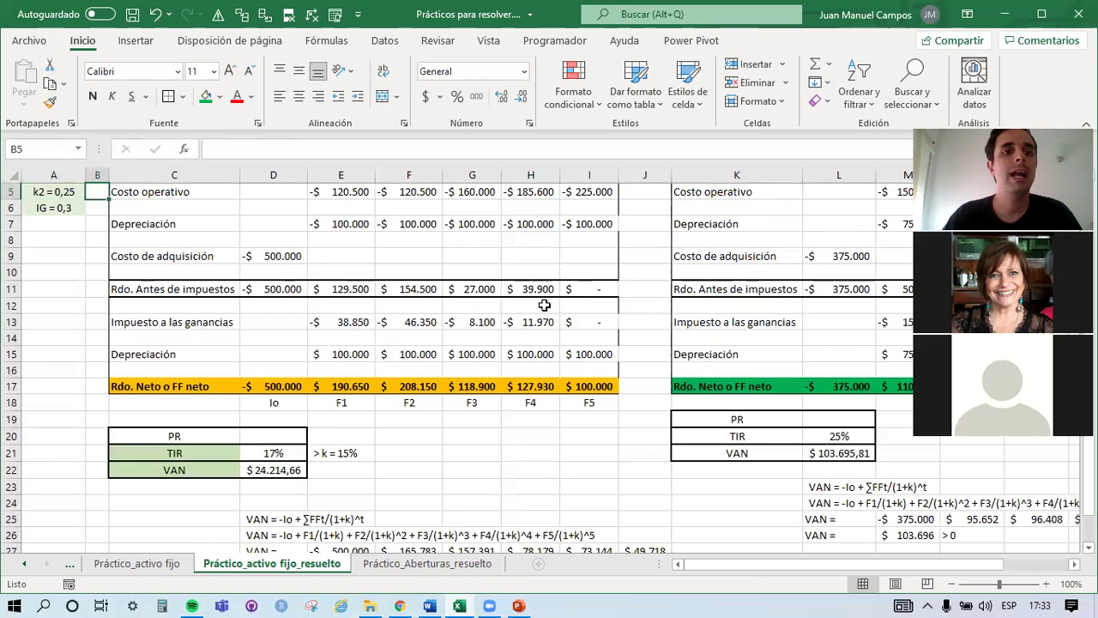
pyautogui.press('Down')
pyautogui.press('Down')
pyautogui.press('Right')
pyautogui.press('Down')
pyautogui.press('Down')
pyautogui.press('Down')
pyautogui.press('Down')
pyautogui.press('Down')
pyautogui.press('Down')
pyautogui.press('Down')
pyautogui.press('Down')
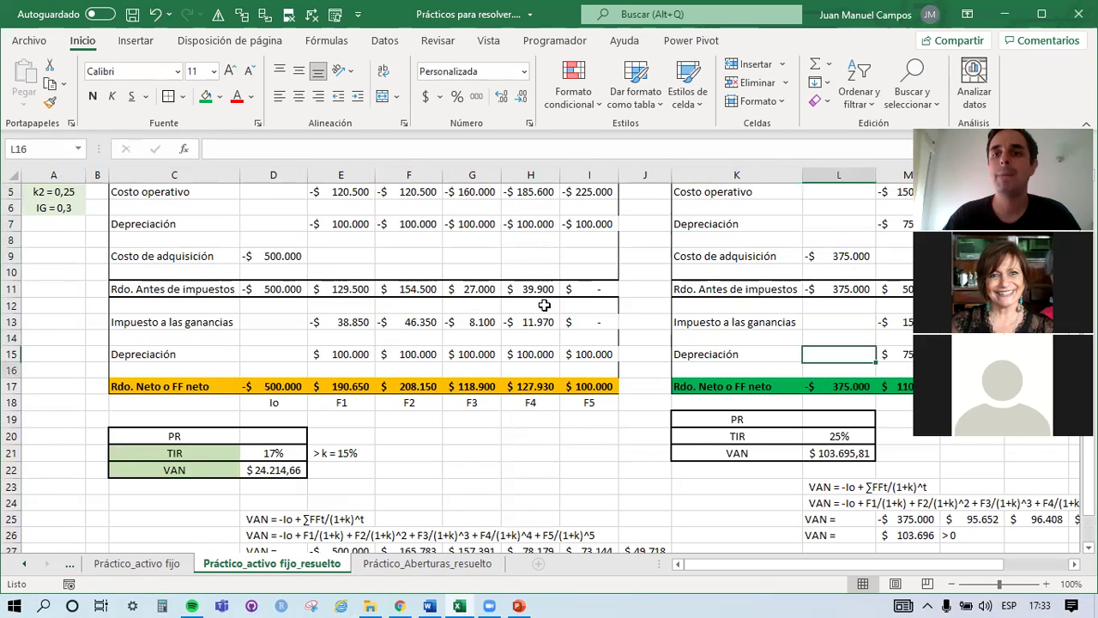
pyautogui.press('Down')
pyautogui.press('Down')
pyautogui.press('Left')
pyautogui.press('Left')
pyautogui.press('Left')
pyautogui.press('Down')
pyautogui.press('Down')
pyautogui.press('Down')
pyautogui.press('Down')
pyautogui.press('Left')
pyautogui.press('Down')
pyautogui.press('Left')
pyautogui.press('Down')
pyautogui.press('Left')
pyautogui.press('Left')
pyautogui.press('Up')
pyautogui.press('Left')
pyautogui.press('Up')
pyautogui.press('Left')
pyautogui.press('Right')
pyautogui.press('Right')
pyautogui.write('k1')
pyautogui.press('Return')
pyautogui.write('k2')
pyautogui.press('Return')
pyautogui.press('Left')
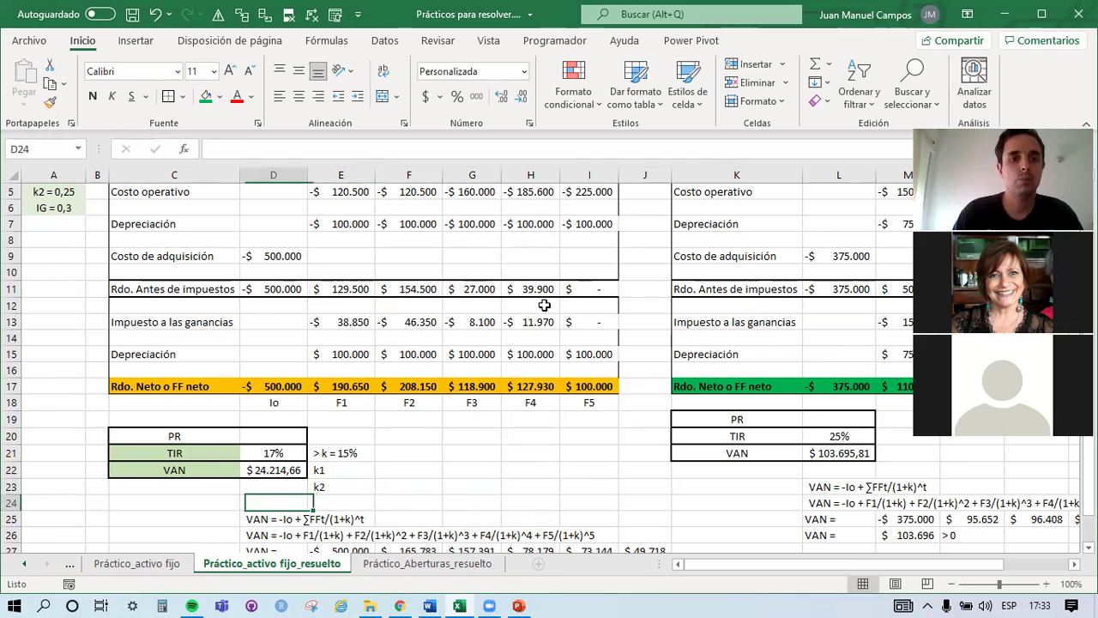
pyautogui.press('Up')
pyautogui.press('Up')
pyautogui.hotkey('ctrl', 'c')
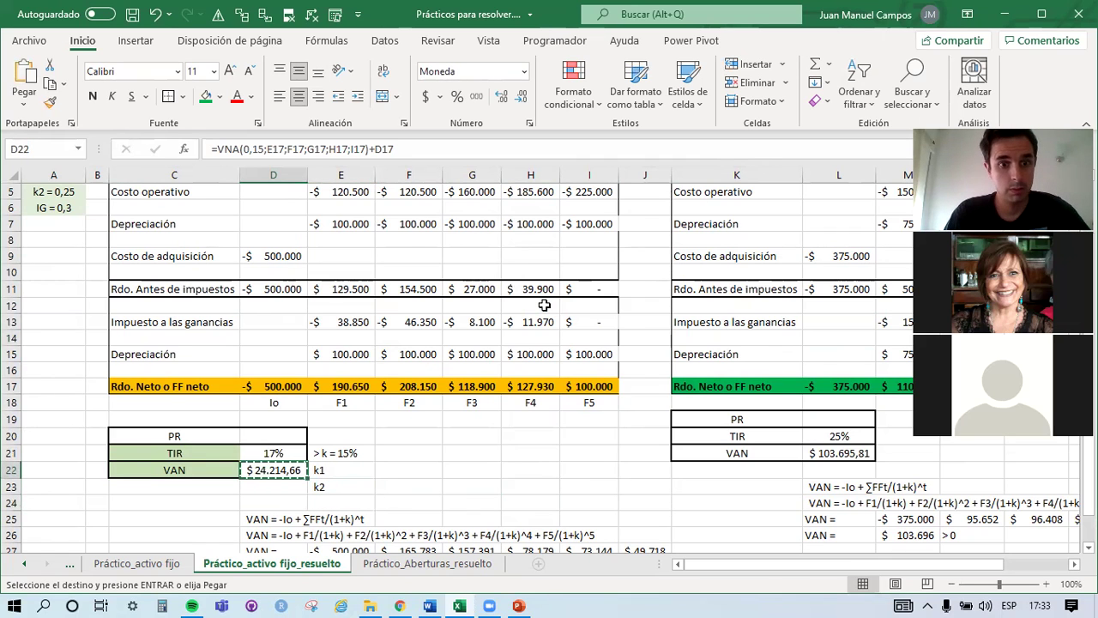
pyautogui.press('Escape')
# Calculate máquina 1's VAN at k2 in D23 with =VNA(0,25;E17:I17)+D17.
pyautogui.press('Down')
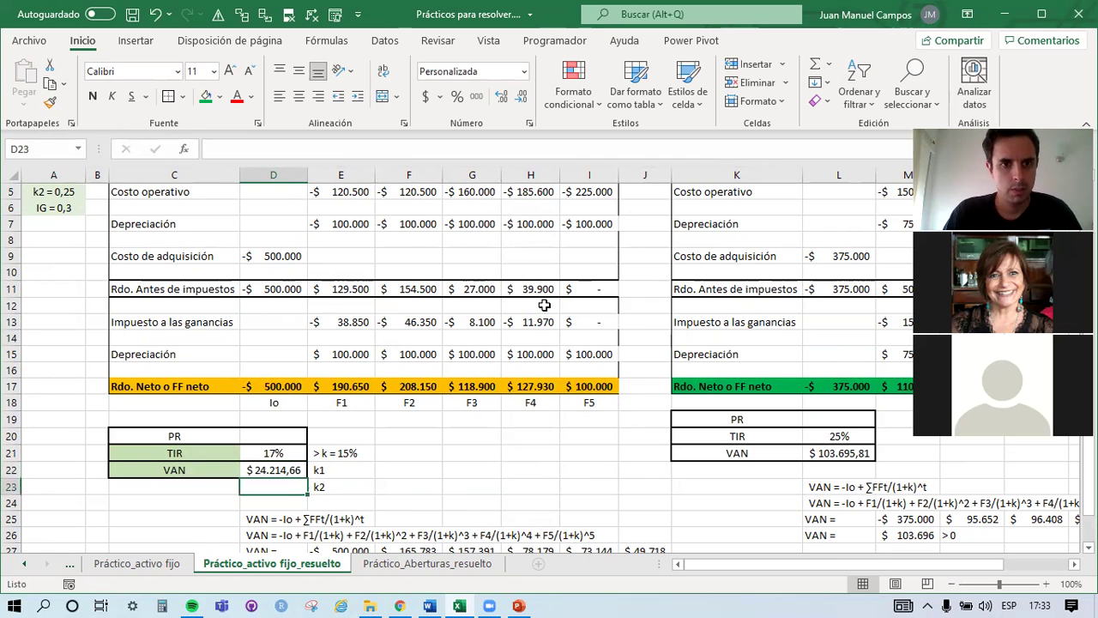
pyautogui.write('=')
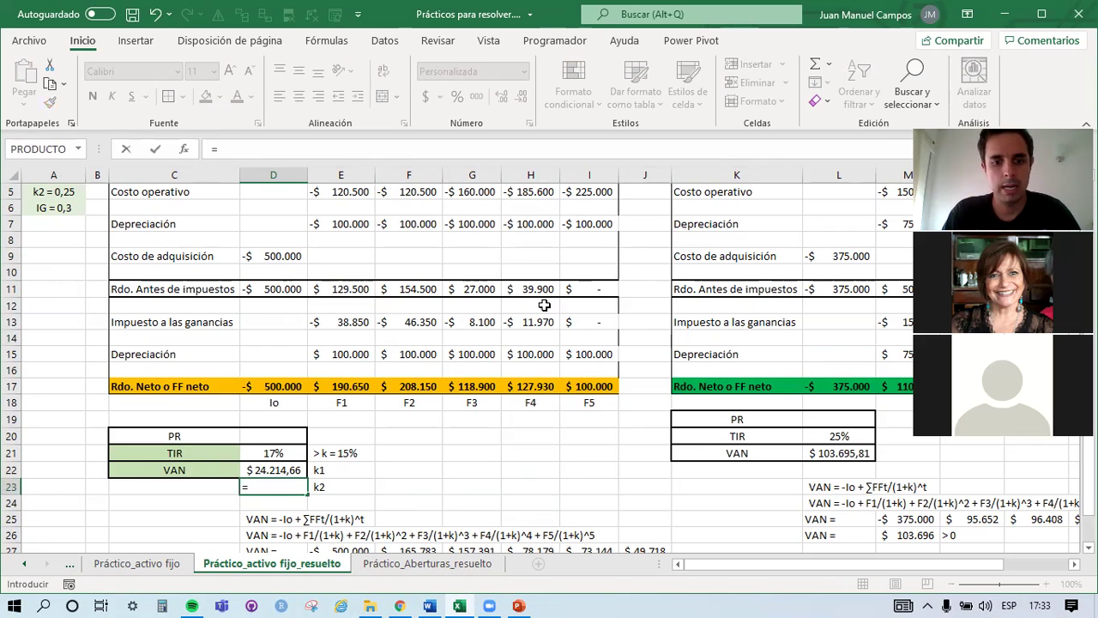
pyautogui.write('vna')
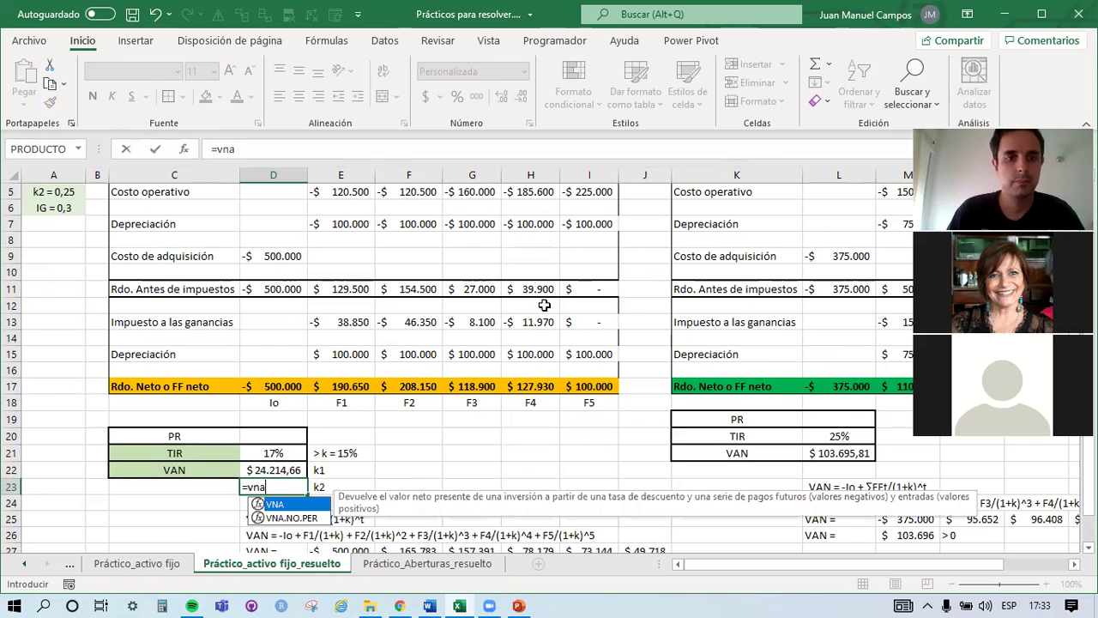
pyautogui.write('(0,25;')
pyautogui.moveTo(342, 384); pyautogui.dragTo(594, 378)
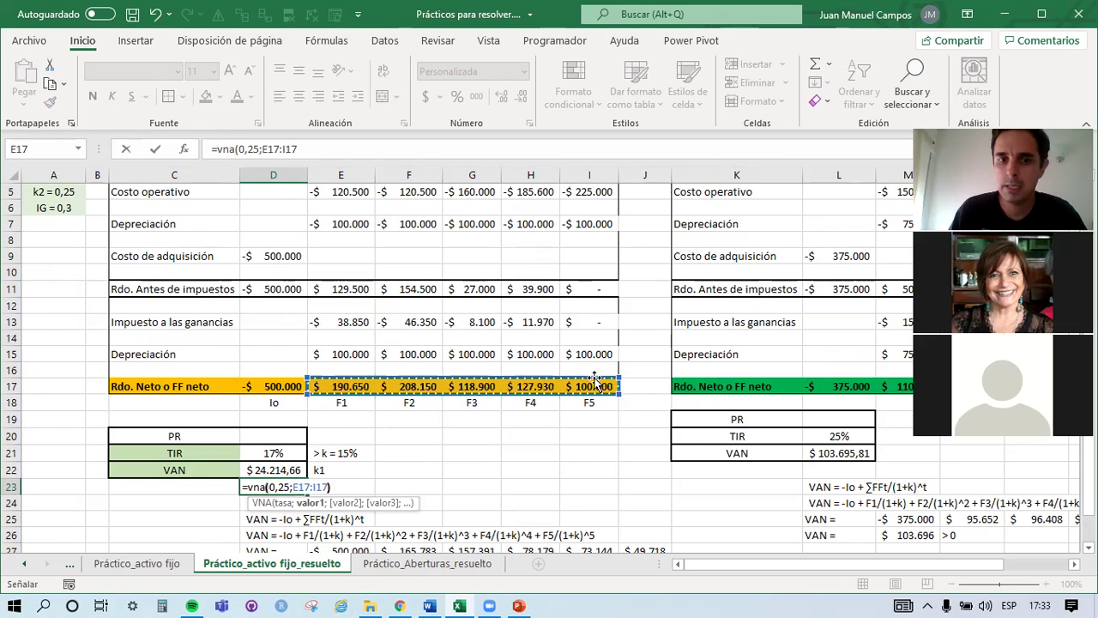
pyautogui.write(')+')
pyautogui.click(281, 385)
pyautogui.press('Return')
pyautogui.press('Up')
# Enter "< 0" in F23 as the comparison for máquina 1's VAN at k2.
pyautogui.press('Right')
pyautogui.press('Right')
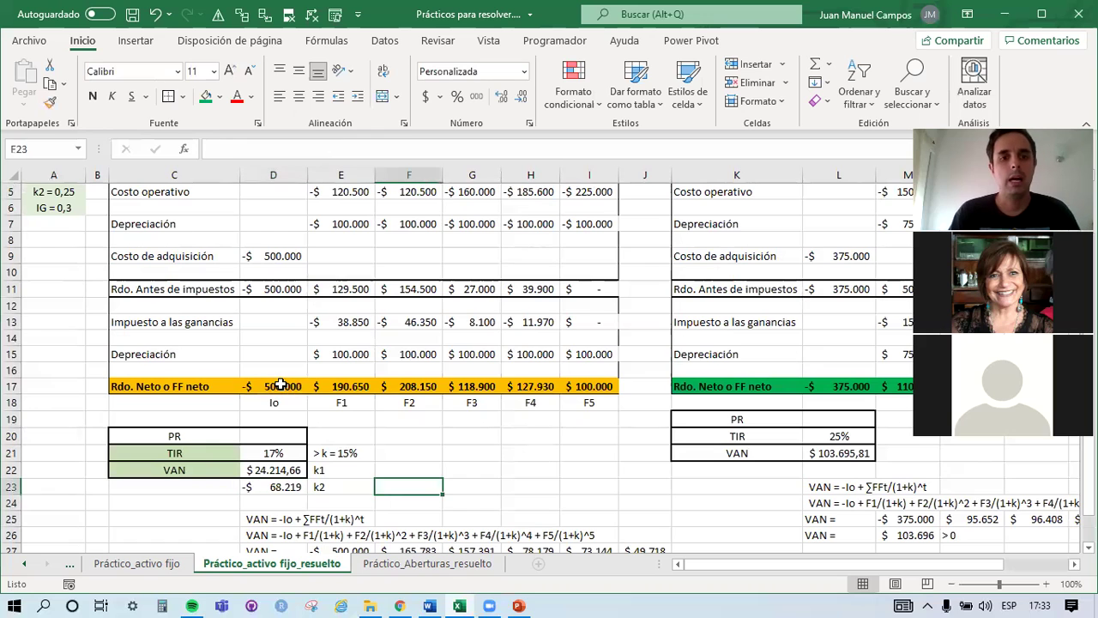
pyautogui.write('< 0)')
pyautogui.press('BackSpace')
pyautogui.press('Return')
pyautogui.press('Up')
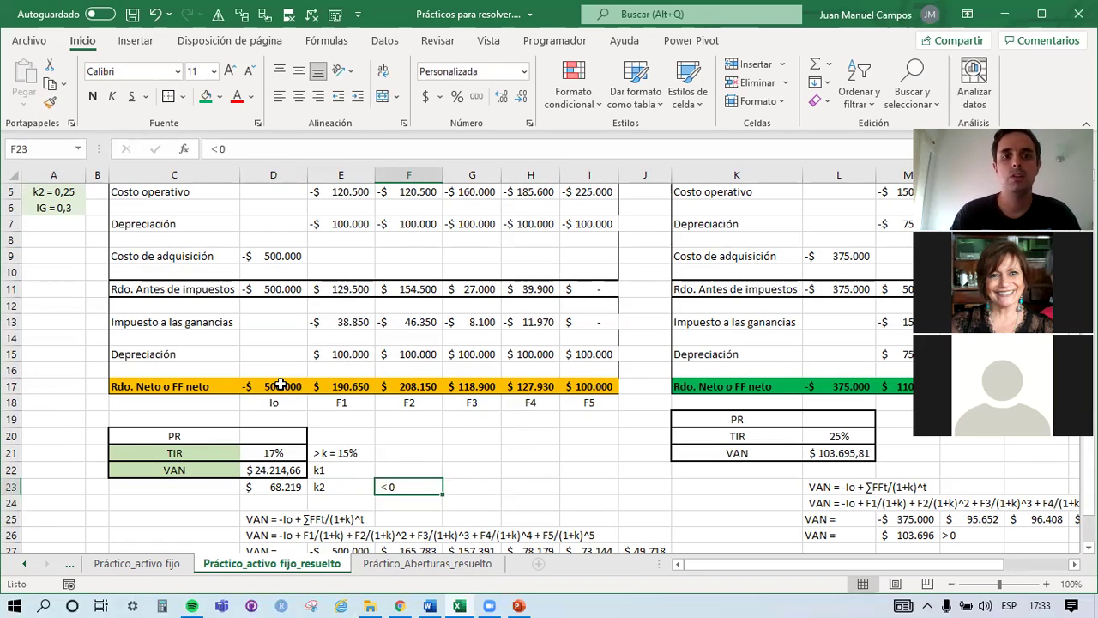
# Review máquina 1's k2 result across D23:F23 against its TIR in D21.
pyautogui.press('Left')
pyautogui.press('Left')
pyautogui.hotkey('shift', 'Right')
pyautogui.hotkey('shift', 'Right')
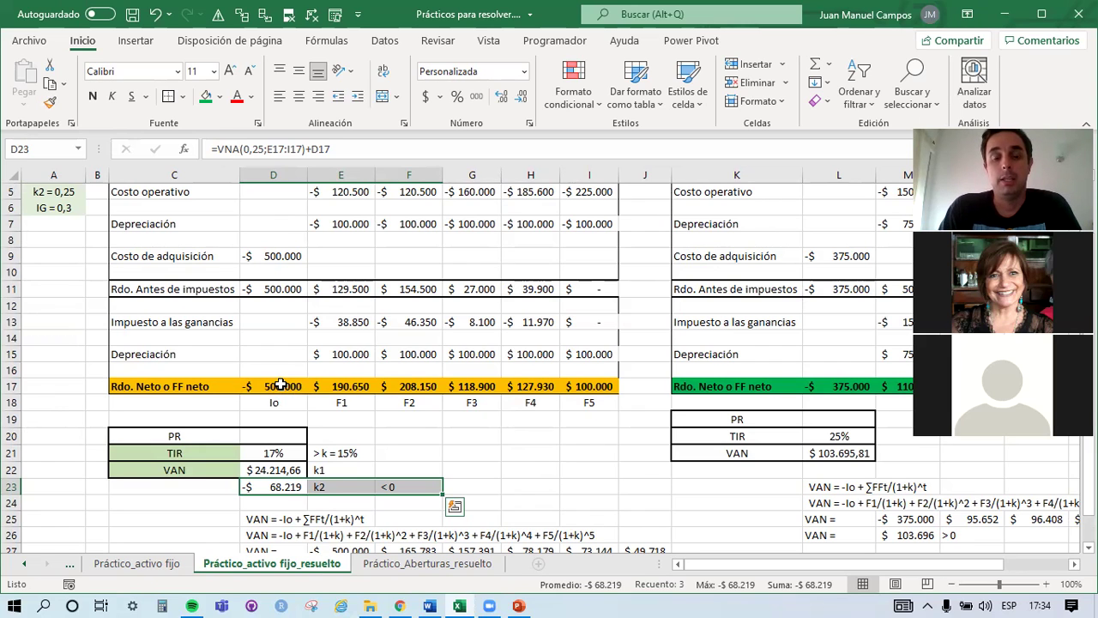
pyautogui.press('Up')
pyautogui.press('Up')
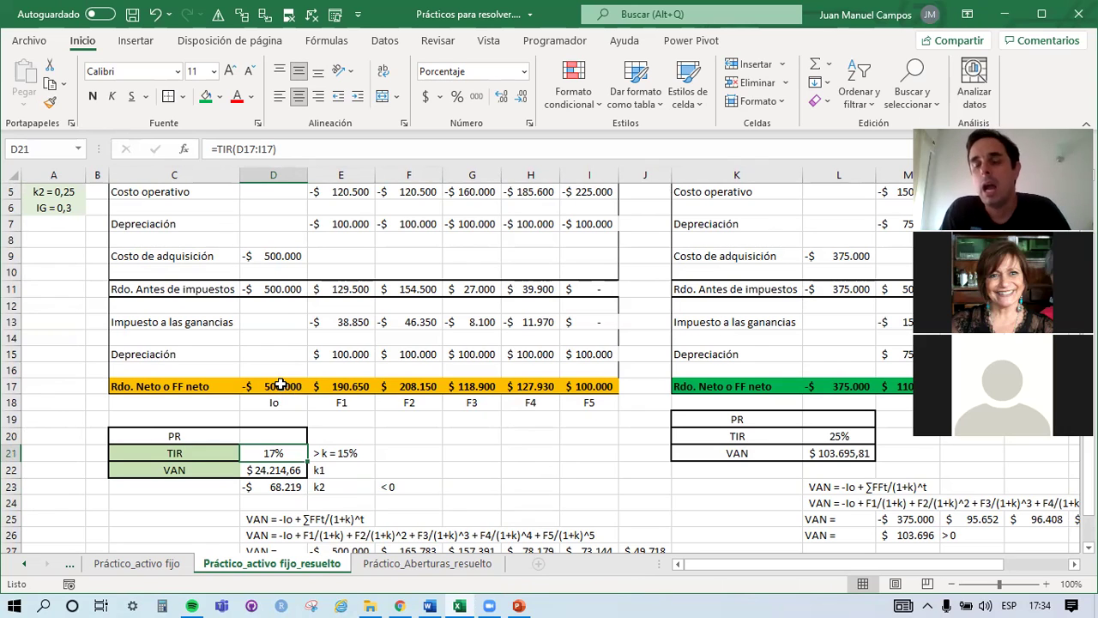
# Label M21 as "k1" and M22 as "k2" beside máquina 2's VAN results.
pyautogui.press('Right')
pyautogui.press('Right')
pyautogui.press('Right')
pyautogui.press('Right')
pyautogui.press('Right')
pyautogui.press('Right')
pyautogui.press('Right')
pyautogui.press('Right')
pyautogui.press('Right')
pyautogui.press('Right')
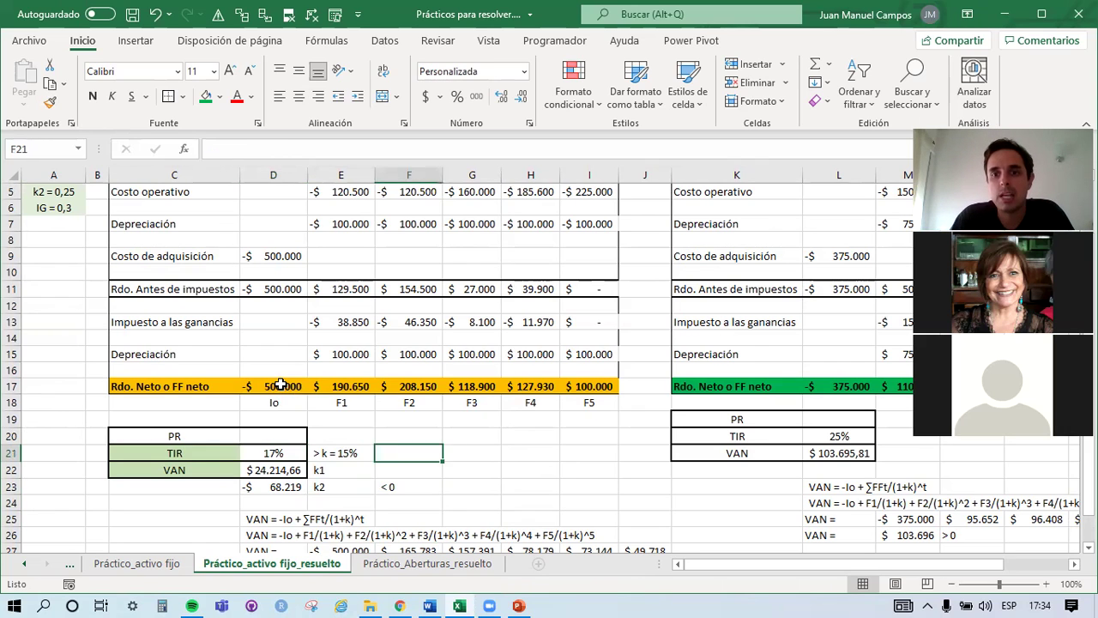
pyautogui.press('Right')
pyautogui.press('Right')
pyautogui.press('Right')
pyautogui.press('Right')
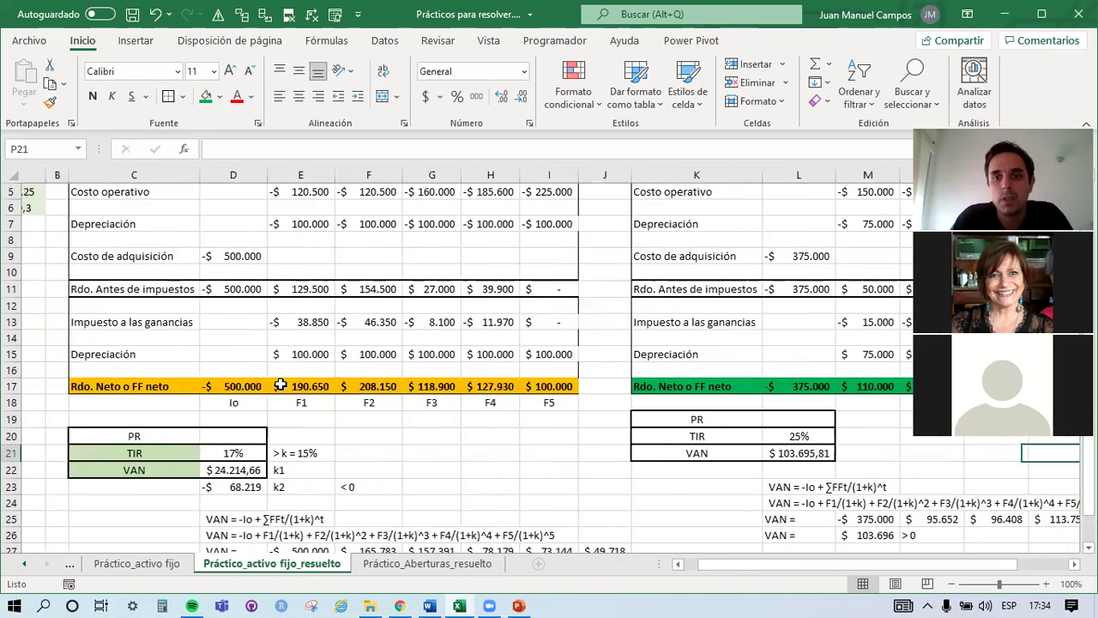
pyautogui.press('Down')
pyautogui.press('Left')
pyautogui.press('Left')
pyautogui.press('Left')
pyautogui.press('Left')
pyautogui.press('Left')
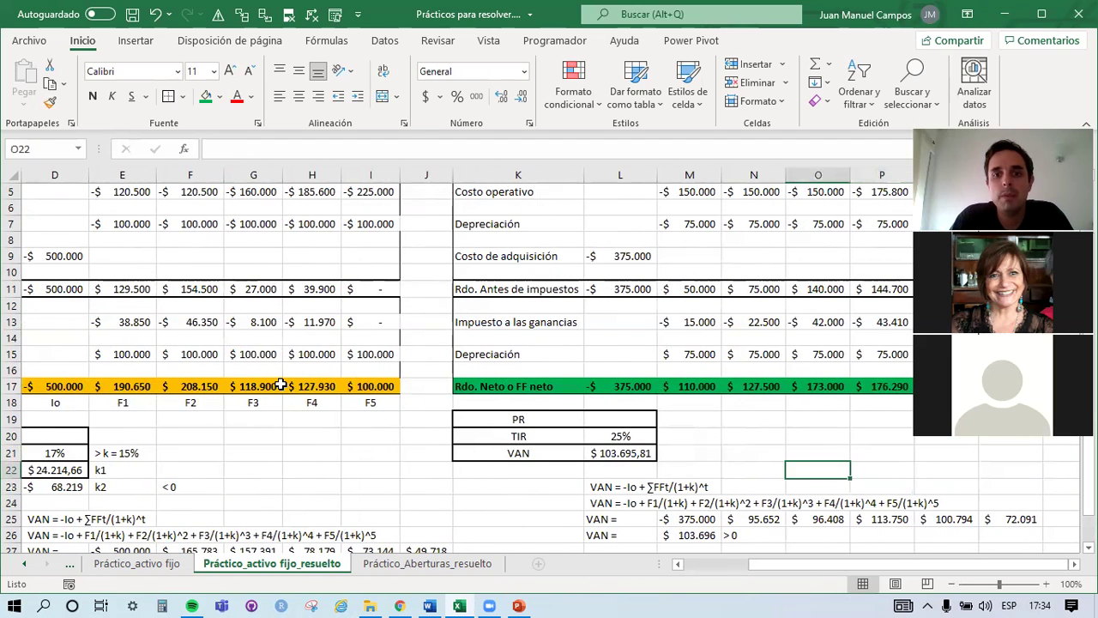
pyautogui.press('Up')
pyautogui.write('ñ1')
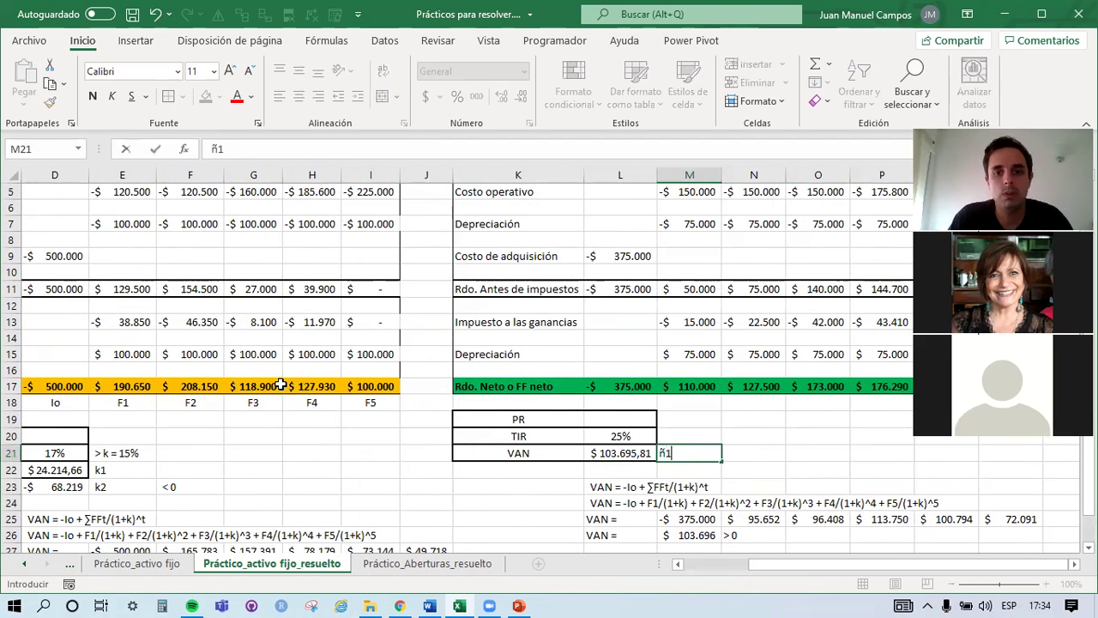
pyautogui.press('BackSpace')
pyautogui.press('BackSpace')
pyautogui.write('k1')
pyautogui.press('Return')
pyautogui.write('k2')
# Calculate máquina 2's VAN at k2 in L22 with =VNA(0,25;M17:Q17)+L17.
pyautogui.press('Left')
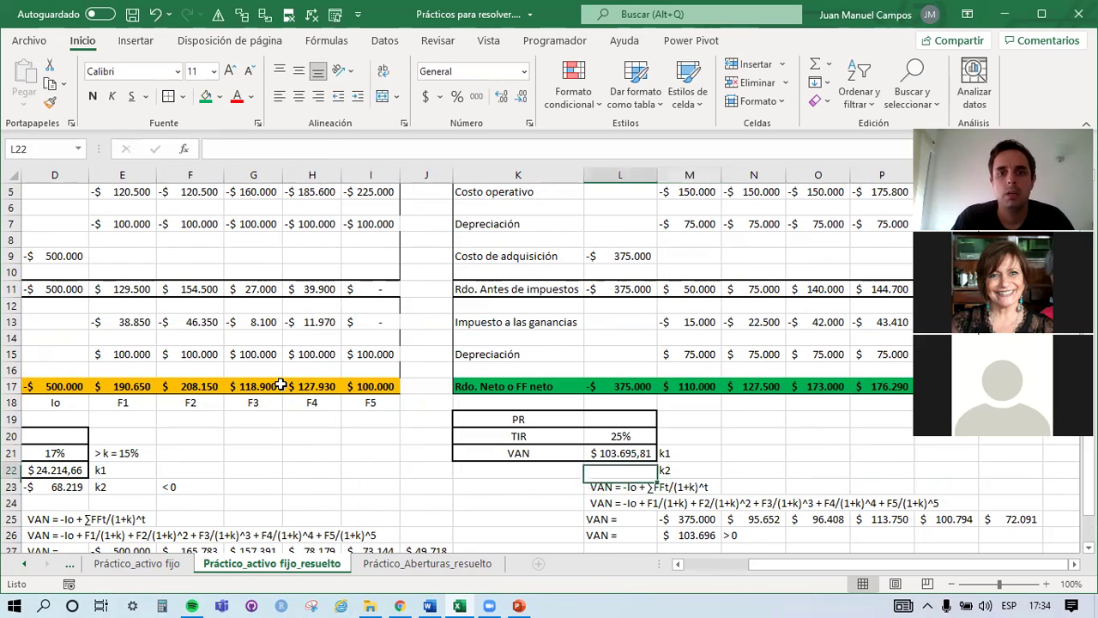
pyautogui.press('F2')
pyautogui.write('=vn')
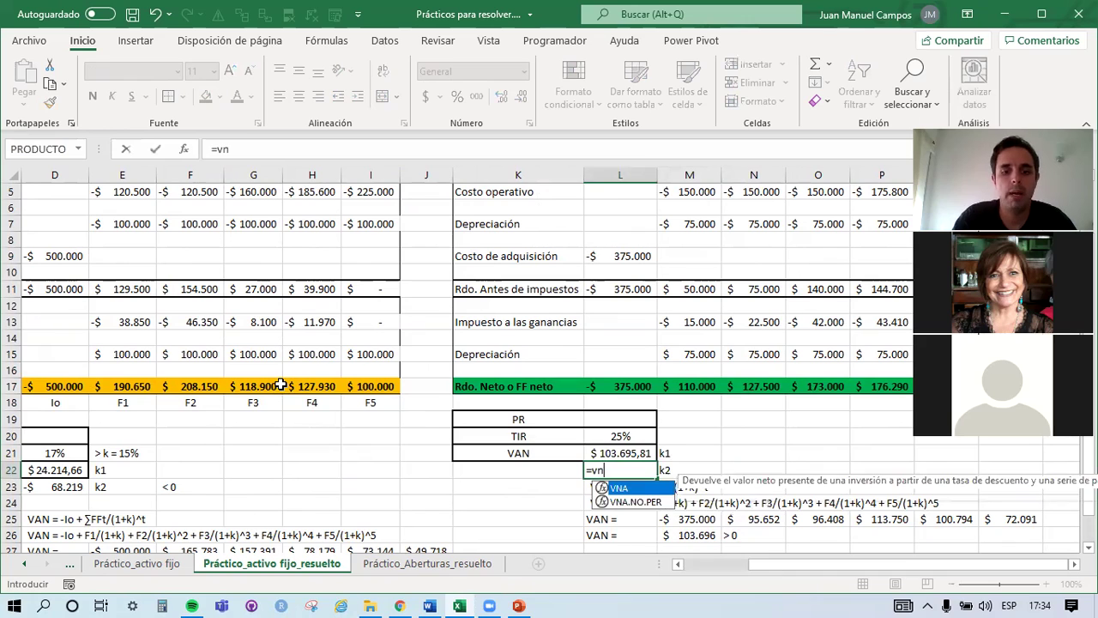
pyautogui.write('a(0,25;')
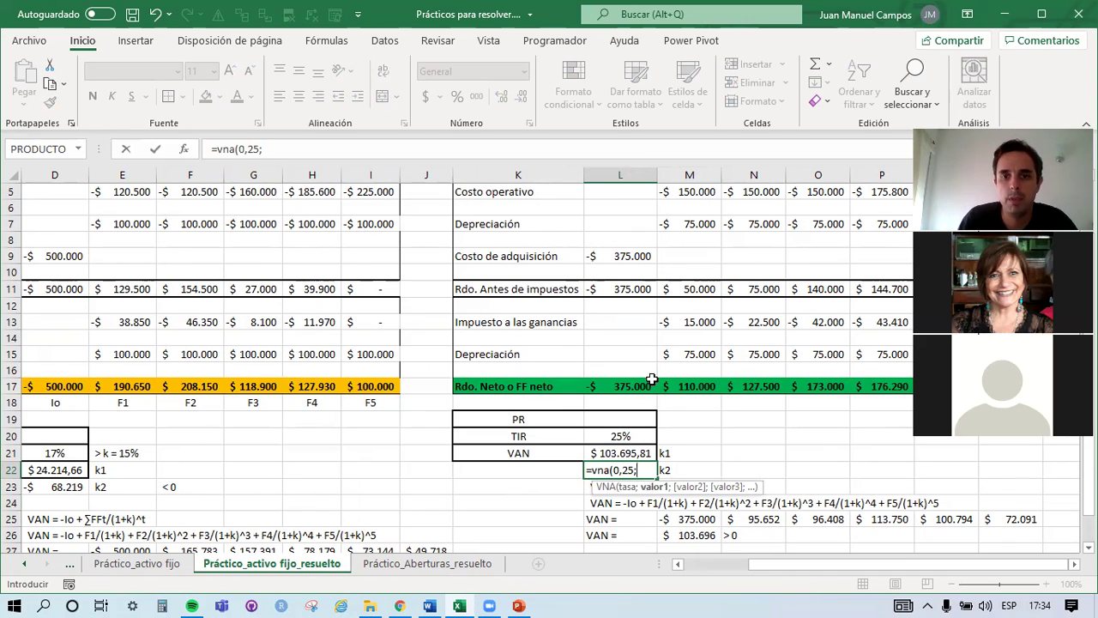
pyautogui.moveTo(674, 388); pyautogui.dragTo(812, 386)
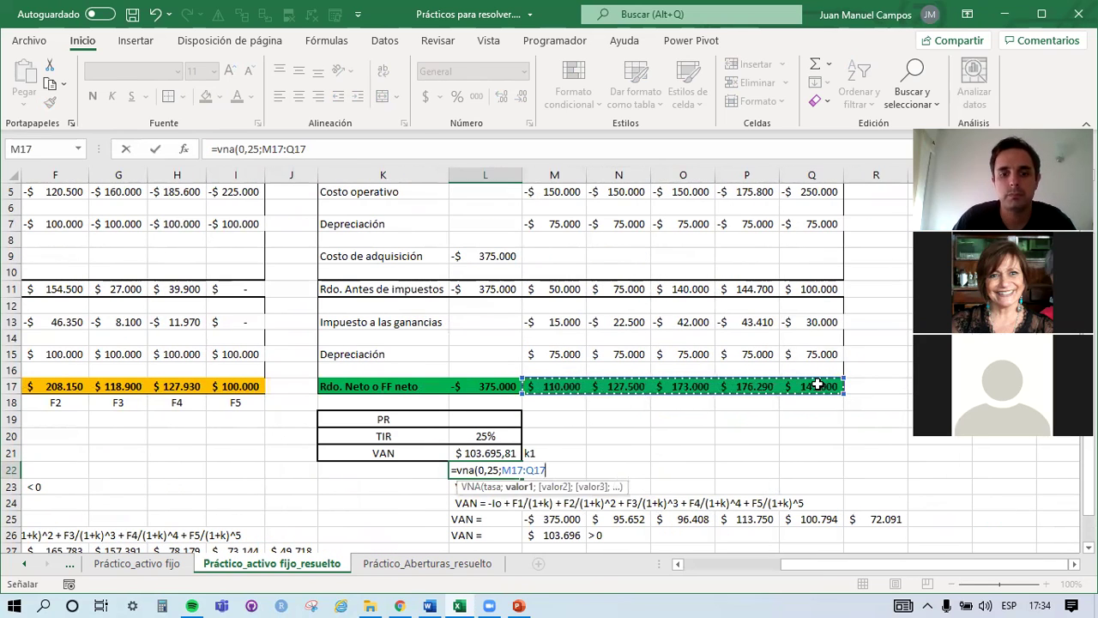
pyautogui.write(')+')
pyautogui.click(507, 386)
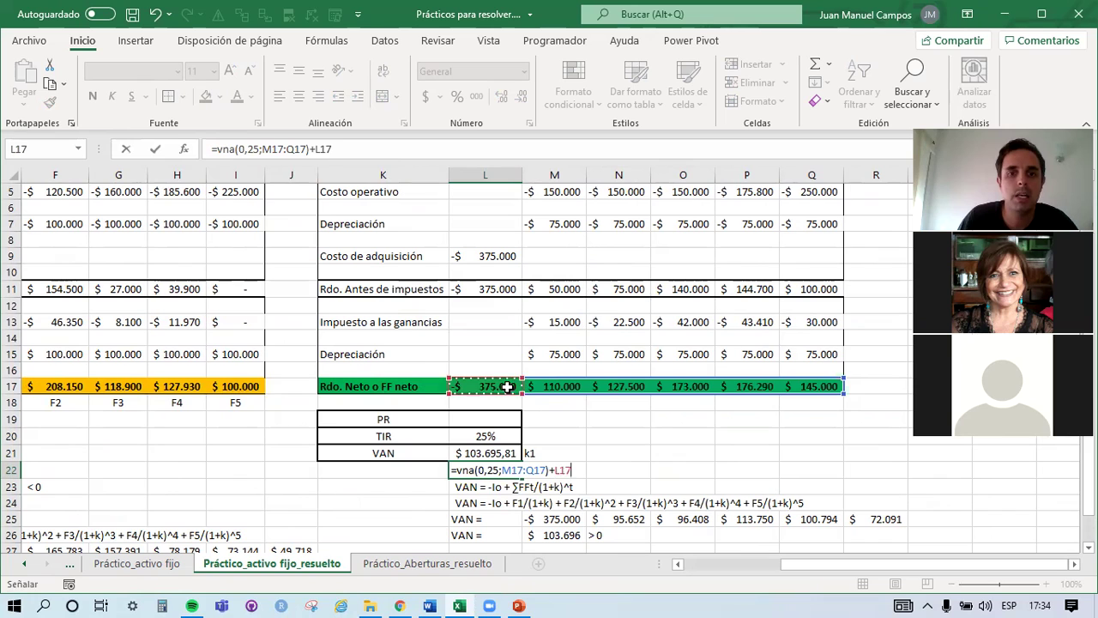
pyautogui.press('Return')
pyautogui.press('Up')
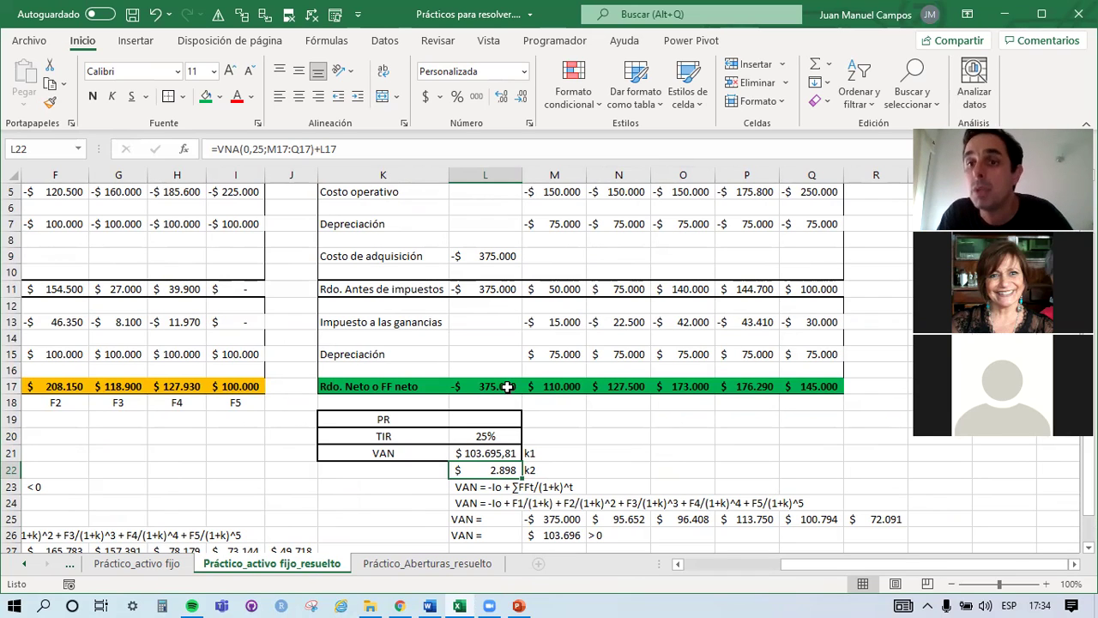
# Check máquina 2's VAN and TIR formulas in L21 and L20, and show the TIR with two decimals.
pyautogui.press('Up')
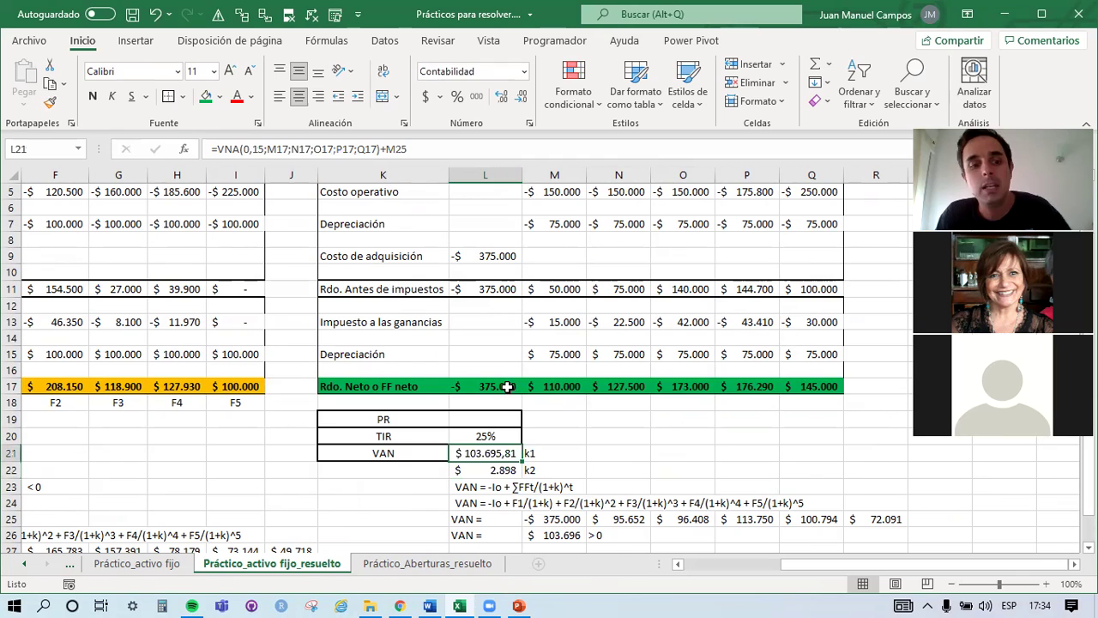
pyautogui.press('F2')
pyautogui.press('Escape')
pyautogui.press('Up')
pyautogui.press('F2')
pyautogui.press('Escape')
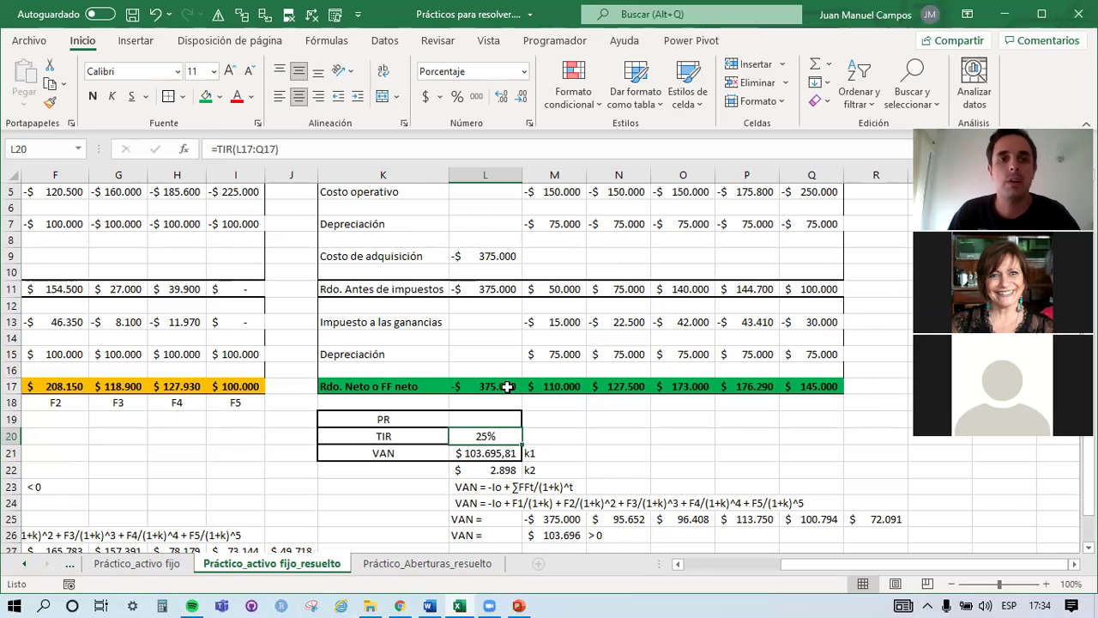
pyautogui.click(501, 96)
pyautogui.click(501, 96)
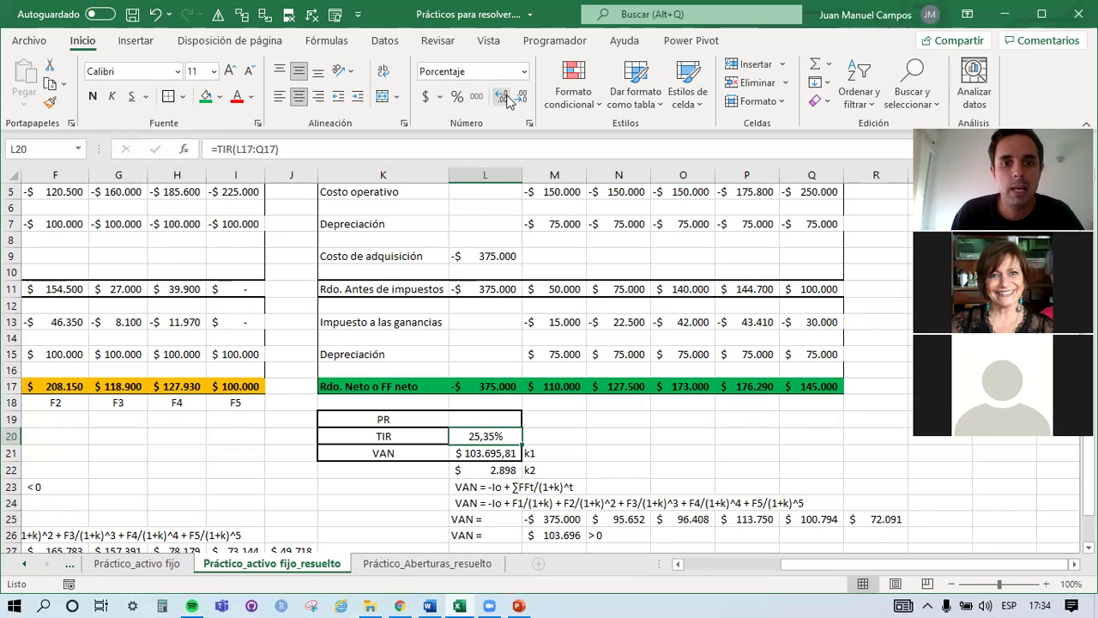
# Try showing máquina 2's VAN in L21 with four decimals and return it to two.
pyautogui.click(487, 453)
pyautogui.click(500, 97)
pyautogui.click(500, 97)
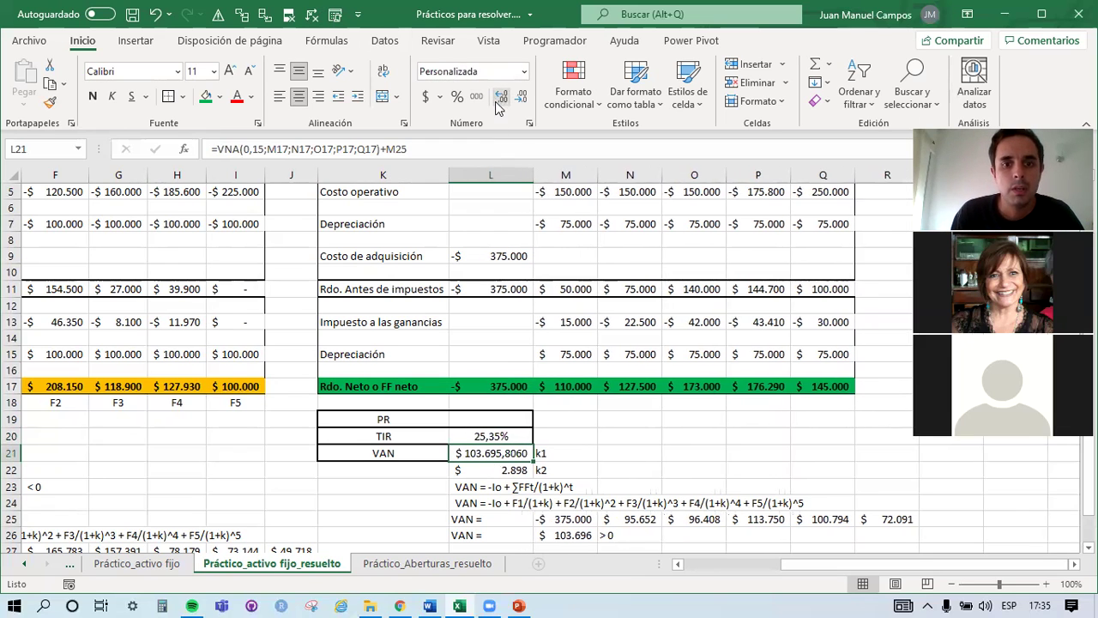
pyautogui.click(522, 97)
pyautogui.click(522, 97)
# Enter "k2 = 25%" in M20 beside máquina 2's TIR.
pyautogui.click(605, 452)
pyautogui.click(526, 438)
pyautogui.click(565, 433)
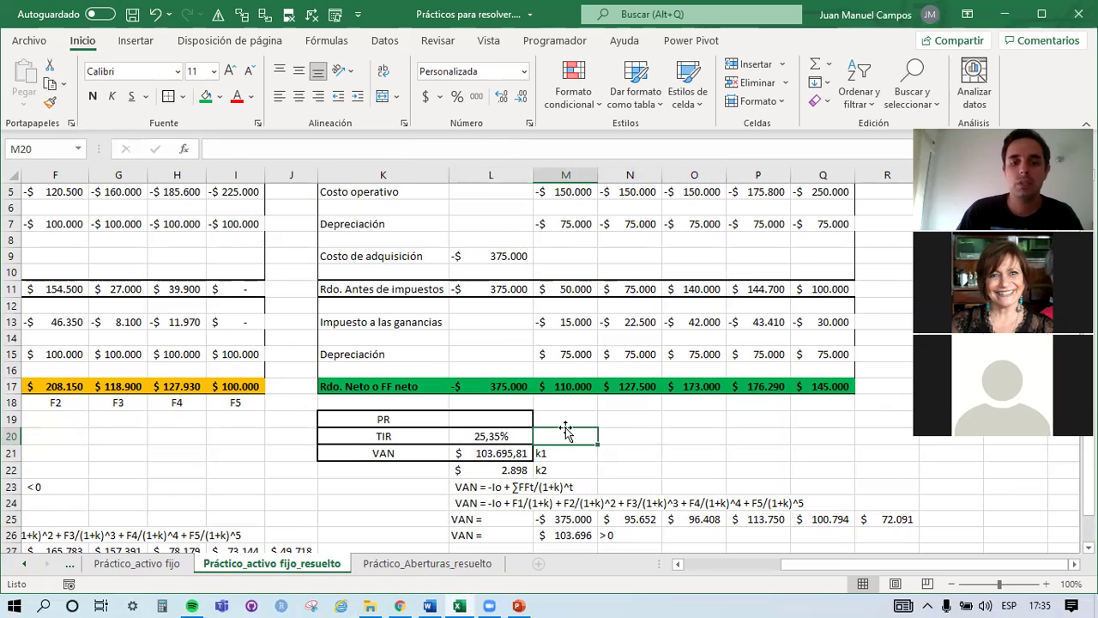
pyautogui.write('k2')
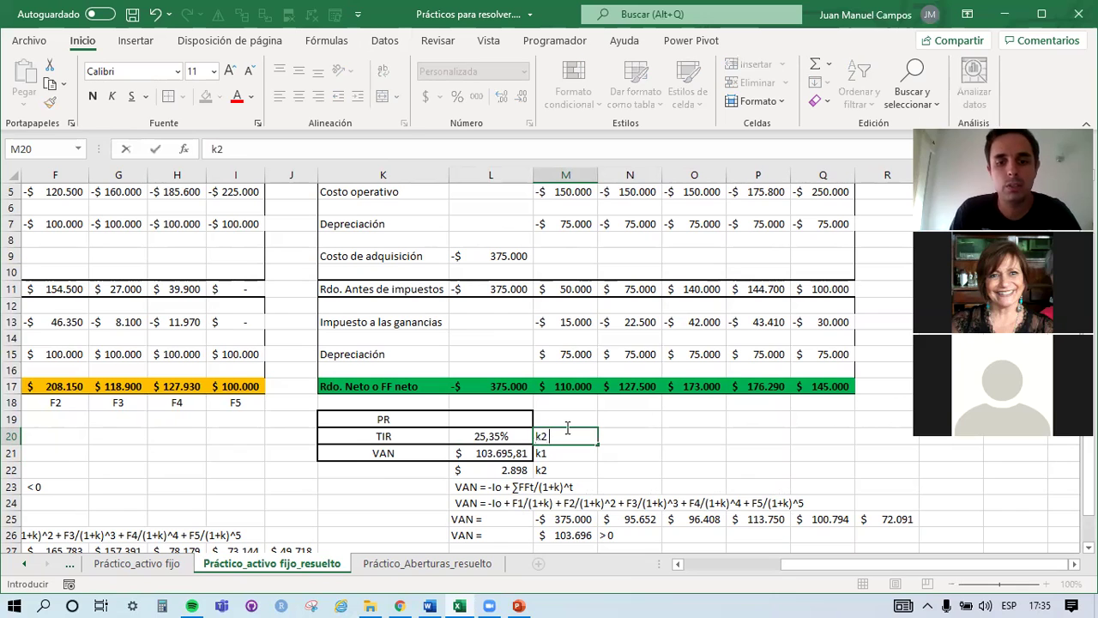
pyautogui.write(' = 25%')
pyautogui.press('Return')
pyautogui.click(566, 433)
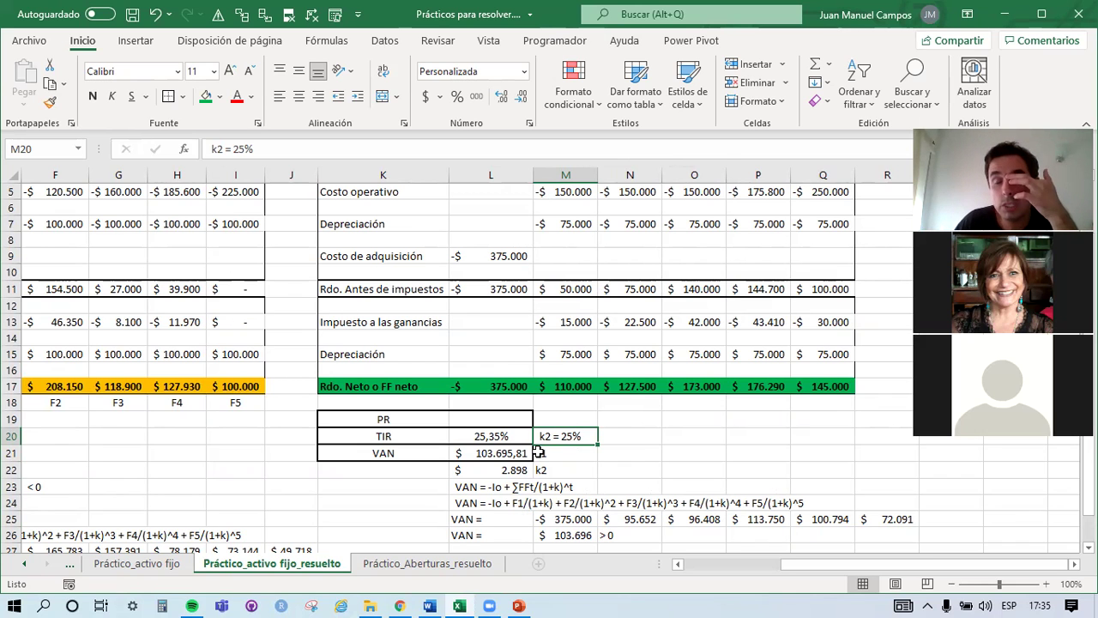
# Examine máquina 2's cash-flow table and results, and compare them with máquina 1's pre-tax results in row 11.
pyautogui.scroll(2, 524, 412)
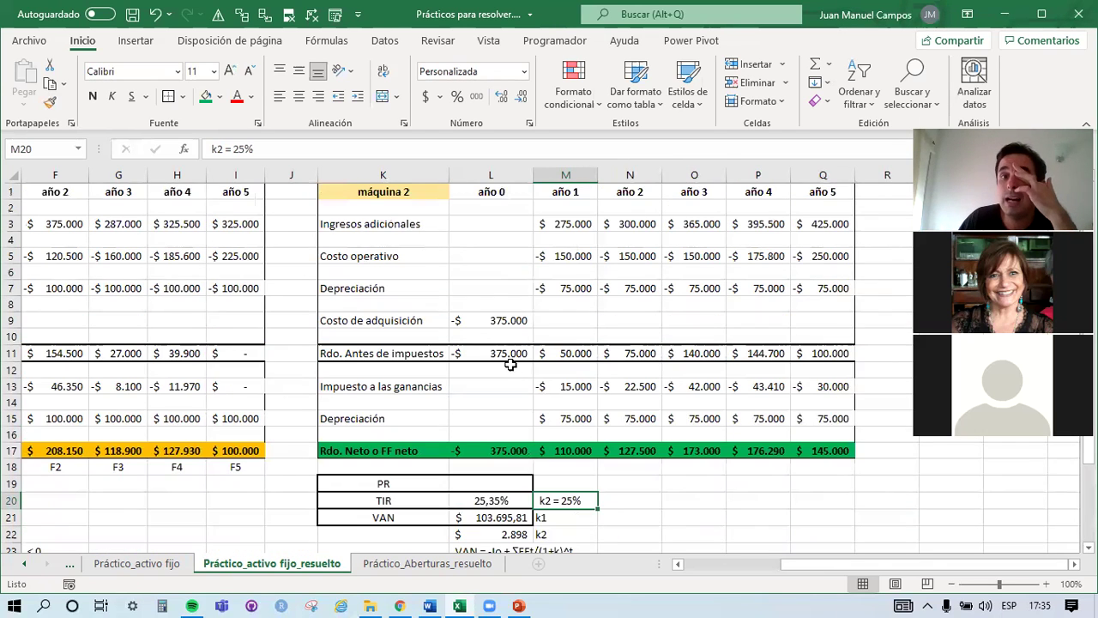
pyautogui.click(441, 190)
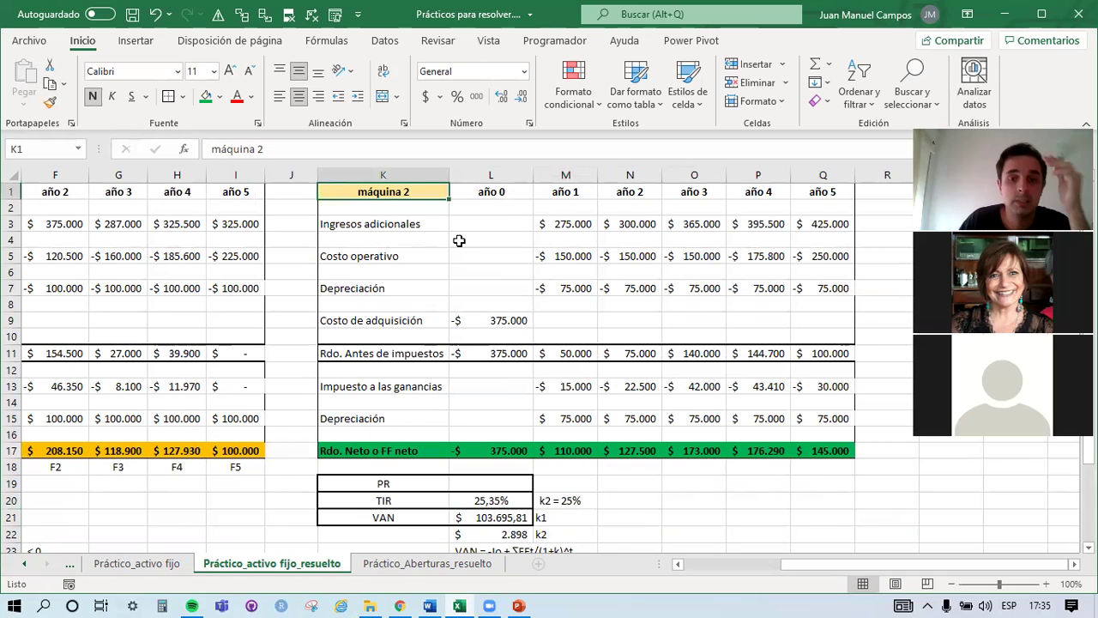
pyautogui.scroll(-2, 509, 365)
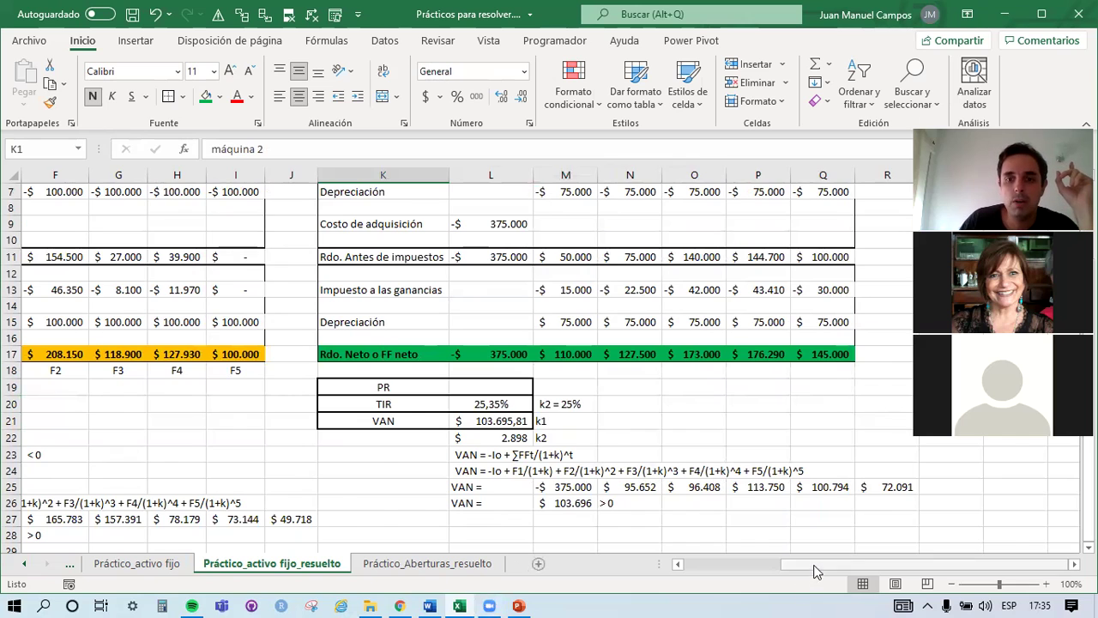
pyautogui.moveTo(815, 570); pyautogui.dragTo(718, 570)
pyautogui.click(409, 403)
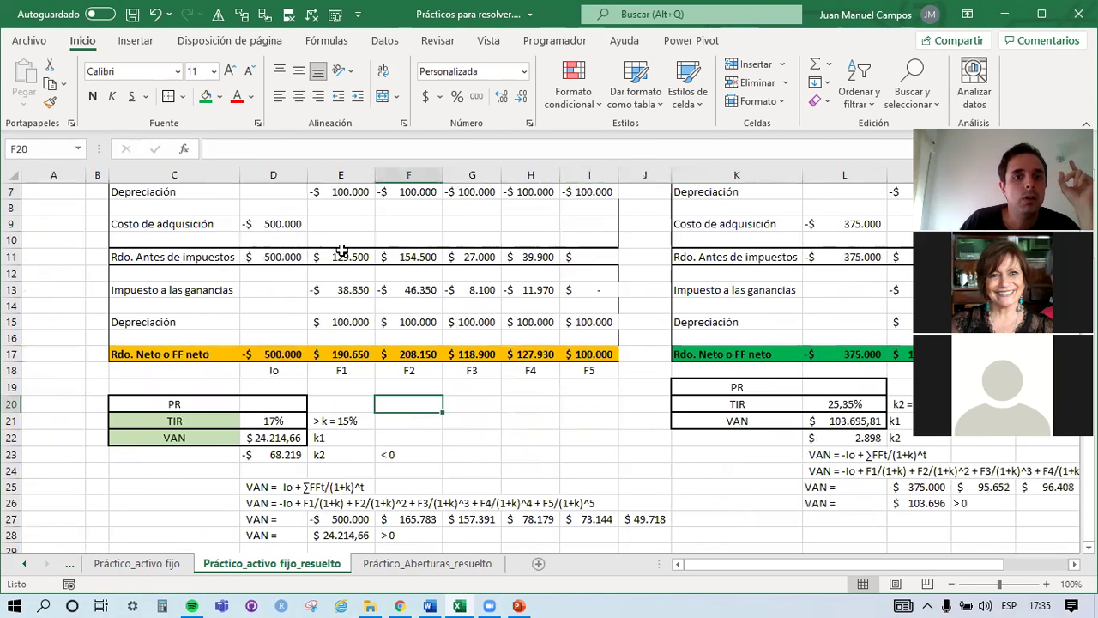
pyautogui.click(290, 243)
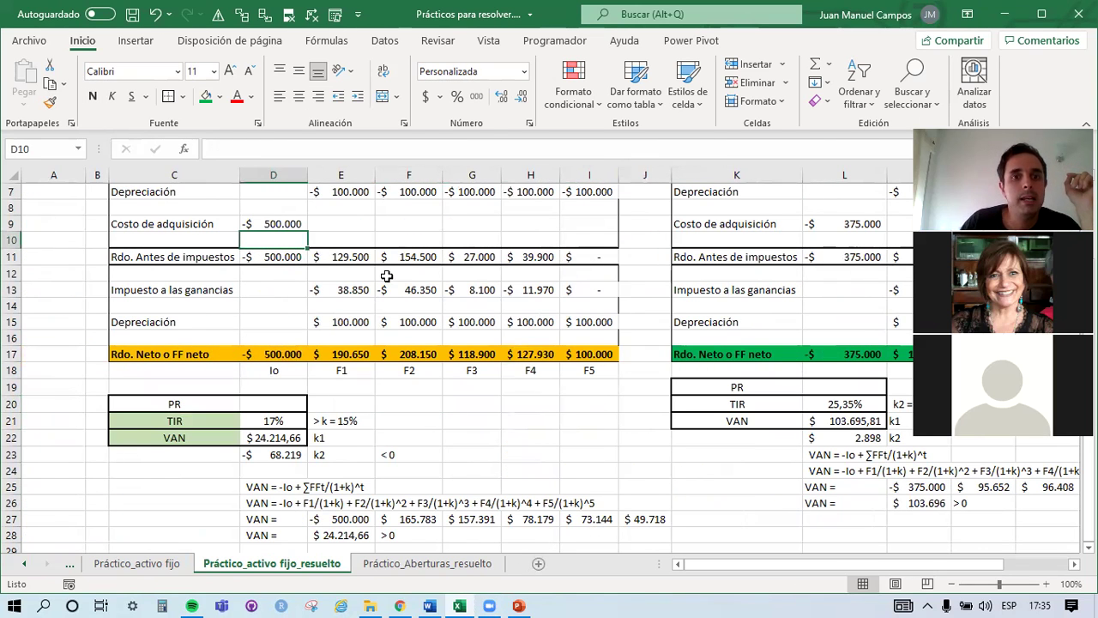
pyautogui.scroll(1, 360, 283)
pyautogui.click(300, 305)
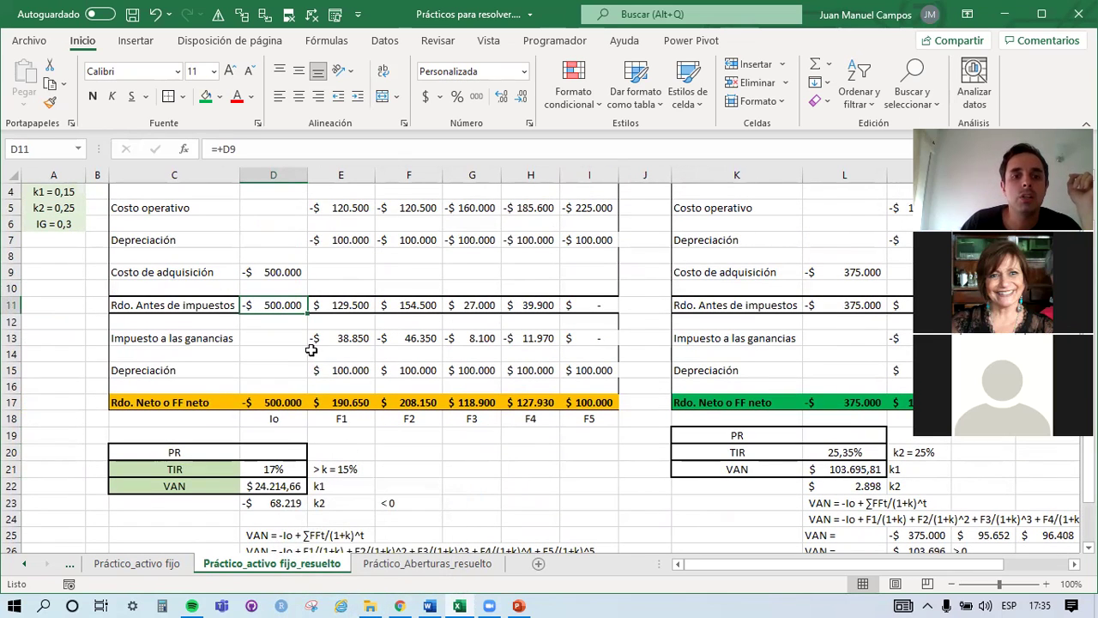
# Copy máquina 1's Rdo. Antes de impuestos row (C11:I11) and paste it as values starting at C32.
pyautogui.moveTo(191, 307); pyautogui.dragTo(577, 296)
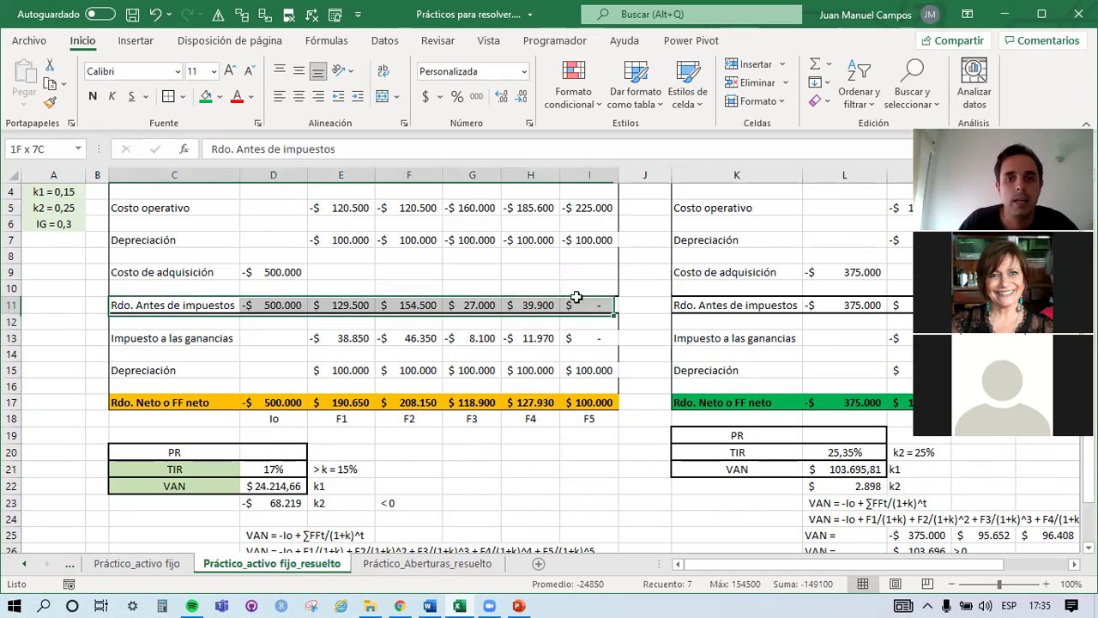
pyautogui.hotkey('ctrl', 'c')
pyautogui.scroll(-6, 171, 343)
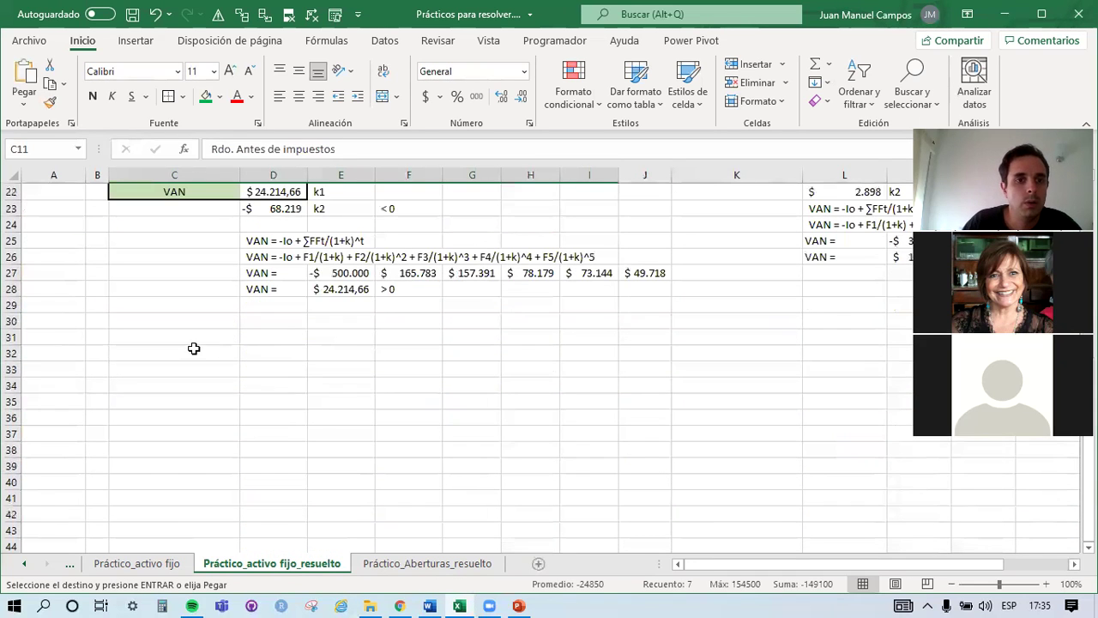
pyautogui.rightClick(171, 349)
pyautogui.click(193, 247)
pyautogui.click(309, 429)
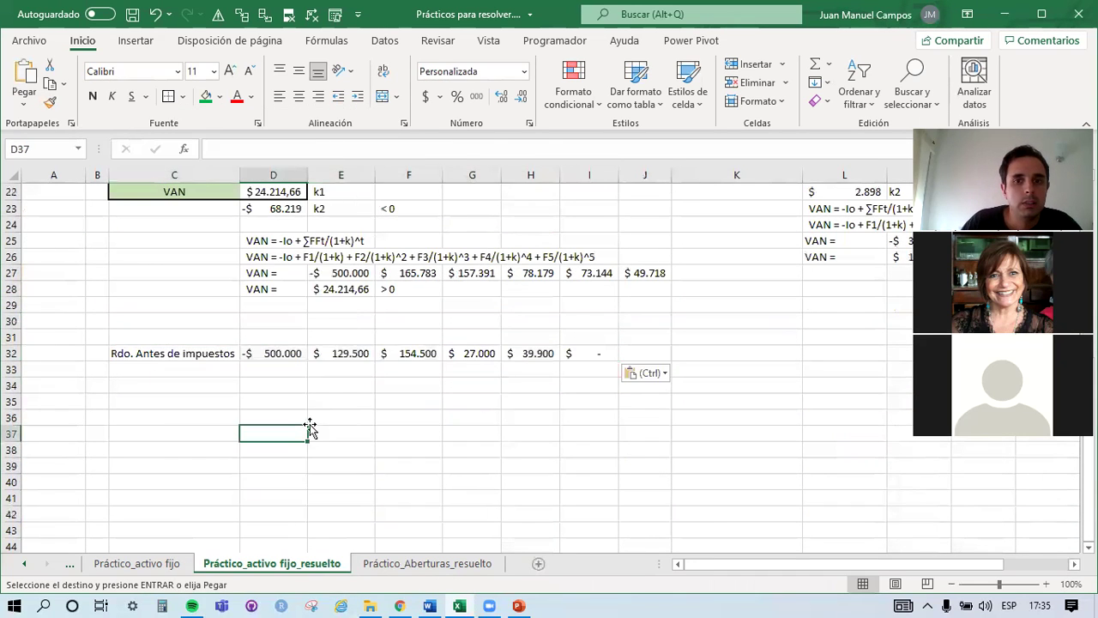
pyautogui.press('Escape')
# Add máquina 1's year 0 and year 1 pre-tax results in E33 with =E32+D32.
pyautogui.click(302, 353)
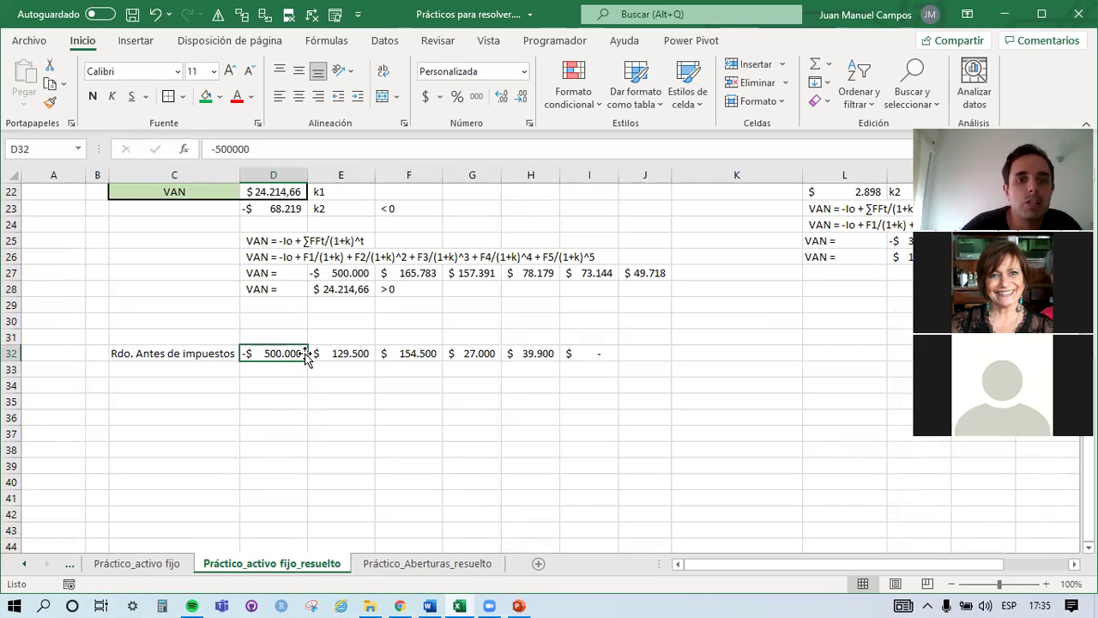
pyautogui.press('Return')
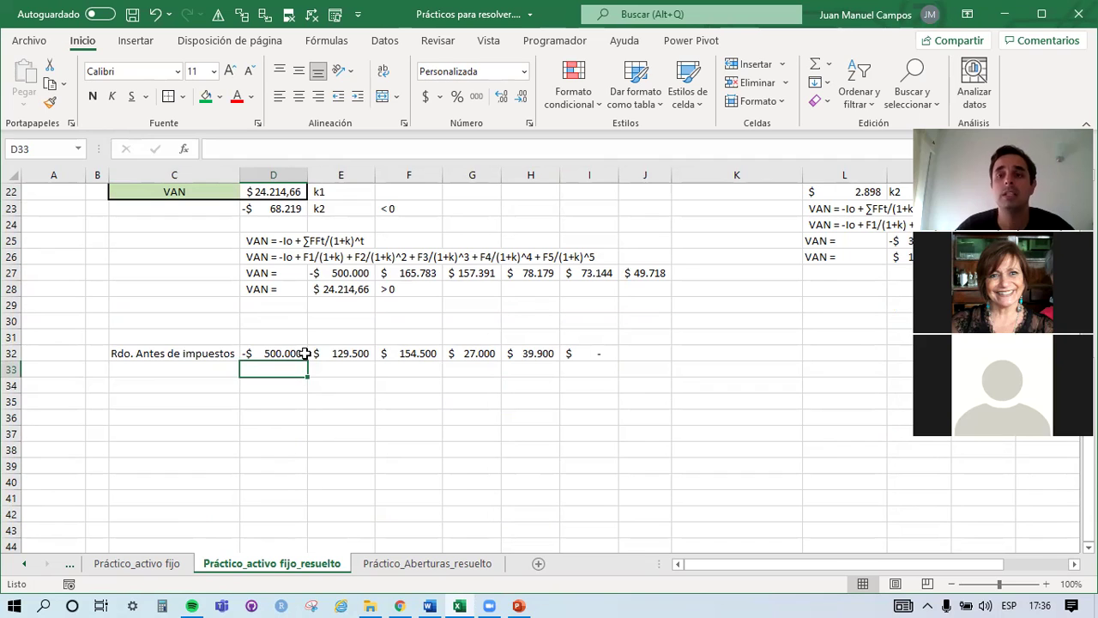
pyautogui.press('Right')
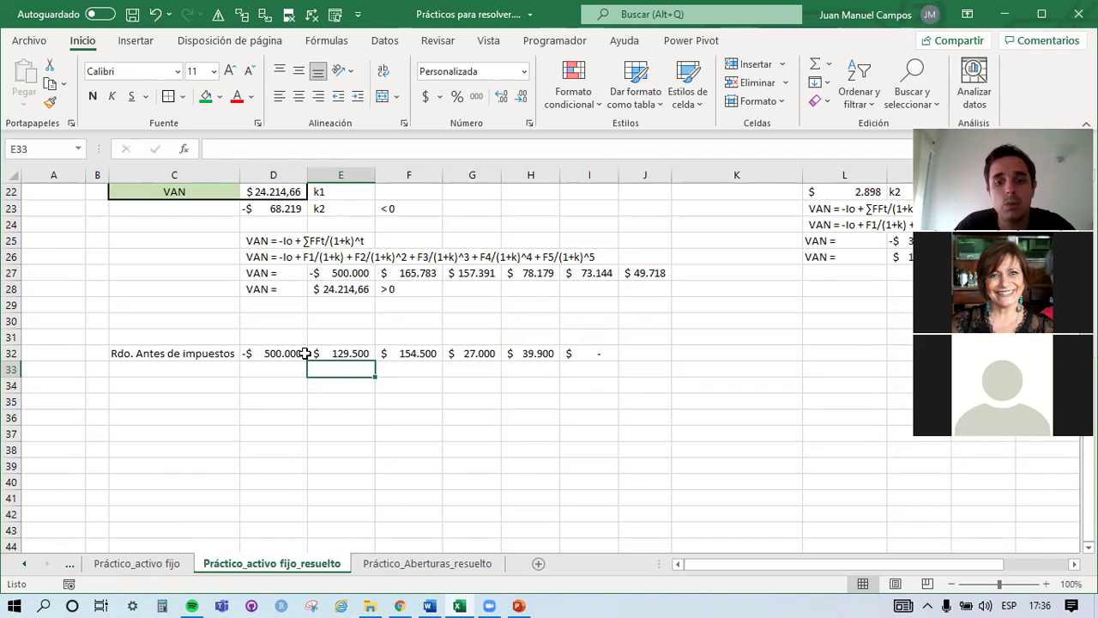
pyautogui.write('=')
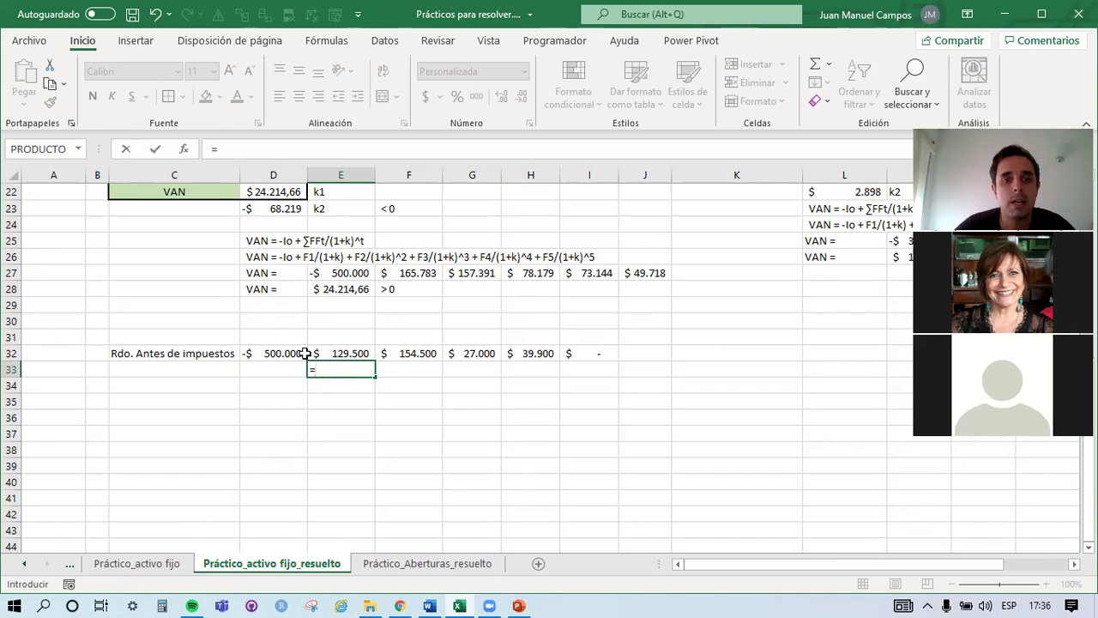
pyautogui.click(307, 353)
pyautogui.write('+')
pyautogui.click(305, 353)
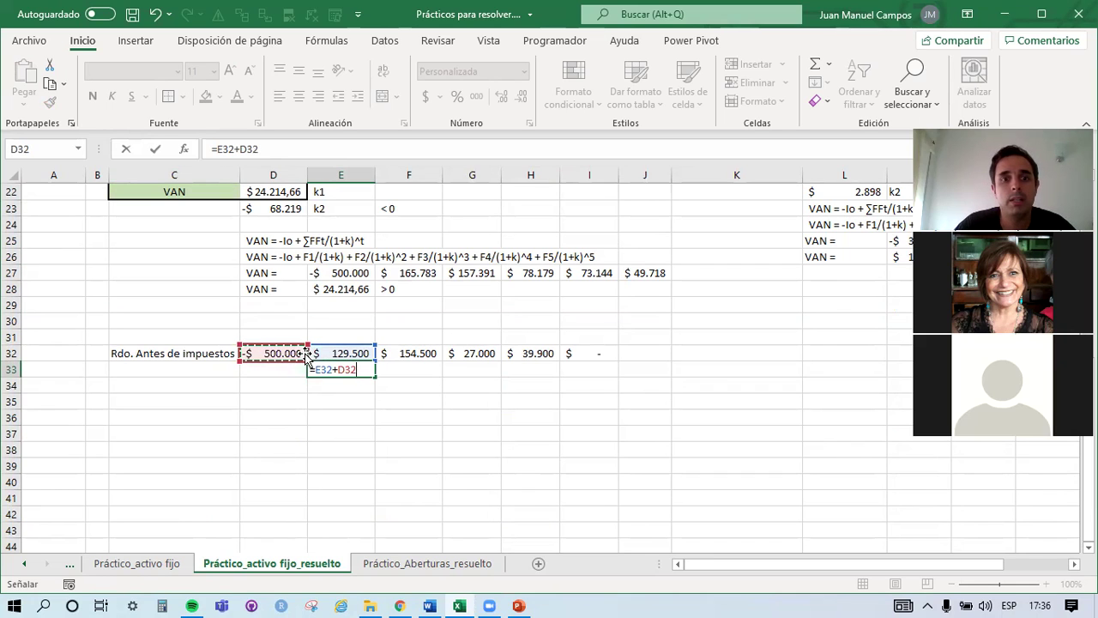
pyautogui.press('Return')
# Copy the sum formula from E33 to F33 and check which cells it references.
pyautogui.press('Up')
pyautogui.hotkey('ctrl', 'c')
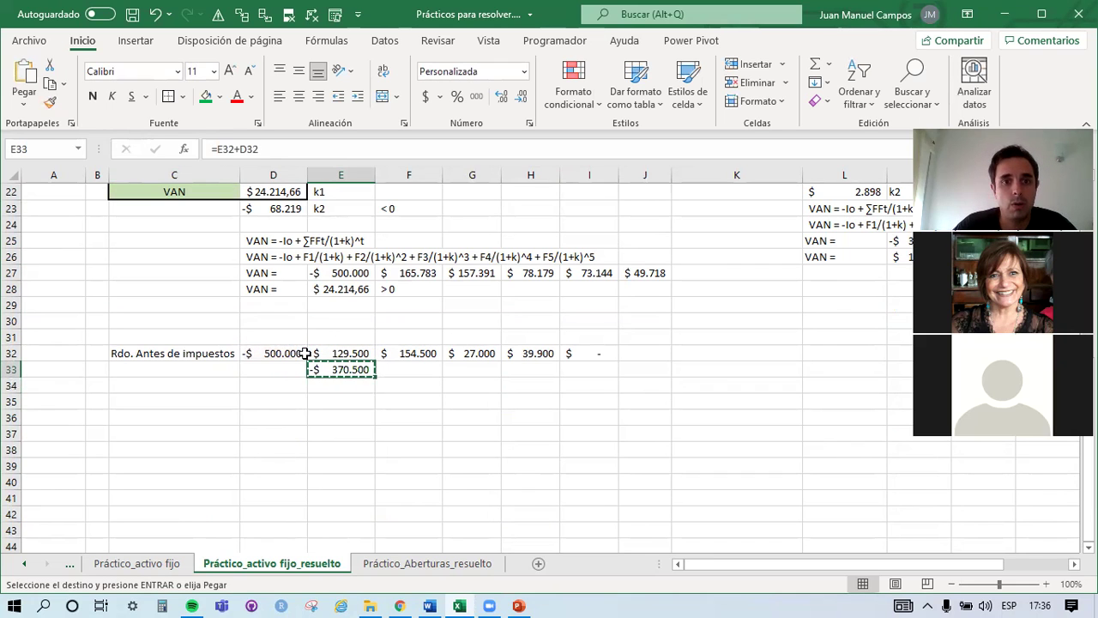
pyautogui.press('Right')
pyautogui.hotkey('ctrl', 'v')
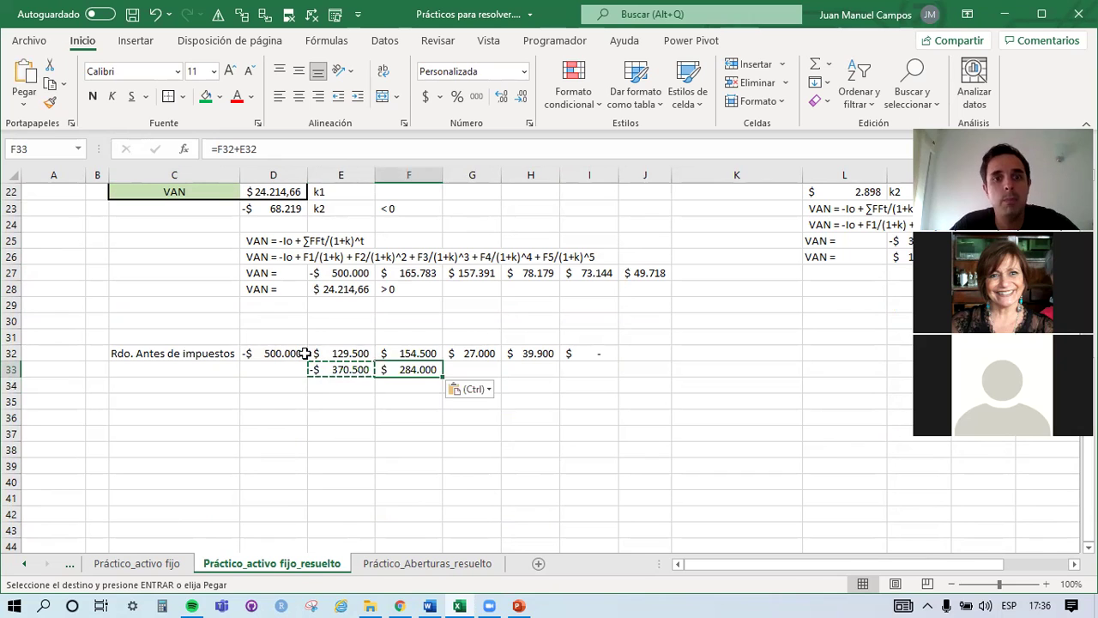
pyautogui.press('F2')
pyautogui.press('Escape')
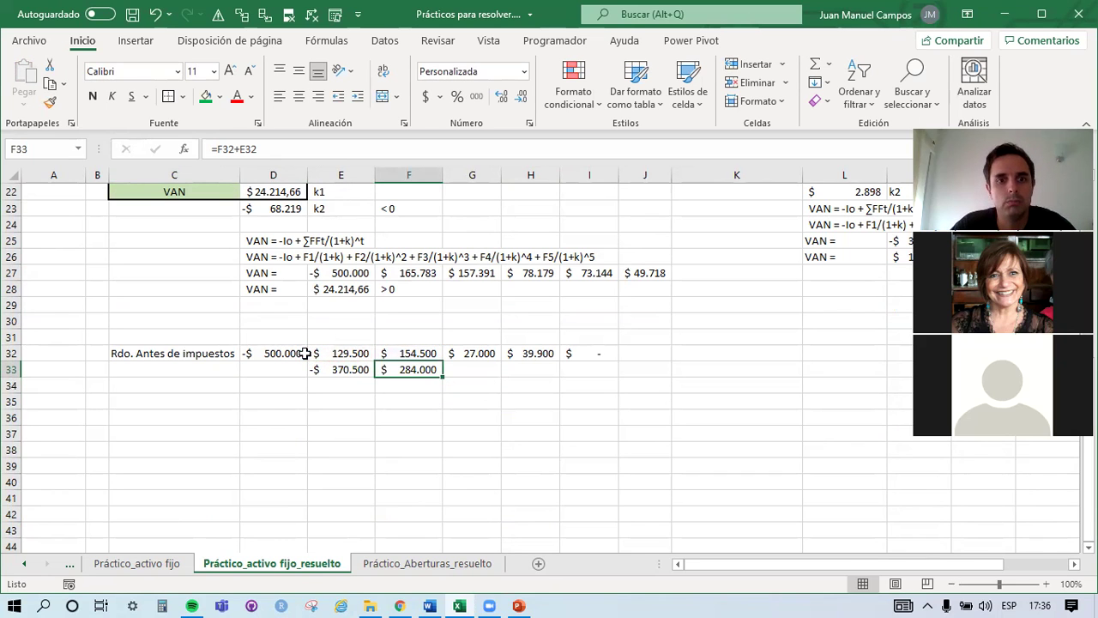
# Recheck the formulas in F33 and E33 and clear both cells.
pyautogui.press('F2')
pyautogui.press('Escape')
pyautogui.press('Delete')
pyautogui.press('Left')
pyautogui.press('F2')
pyautogui.press('Escape')
pyautogui.press('Delete')
# Start máquina 1's accumulated row with =+D32 in D33 and =+E32+D33 in E33.
pyautogui.write('+')
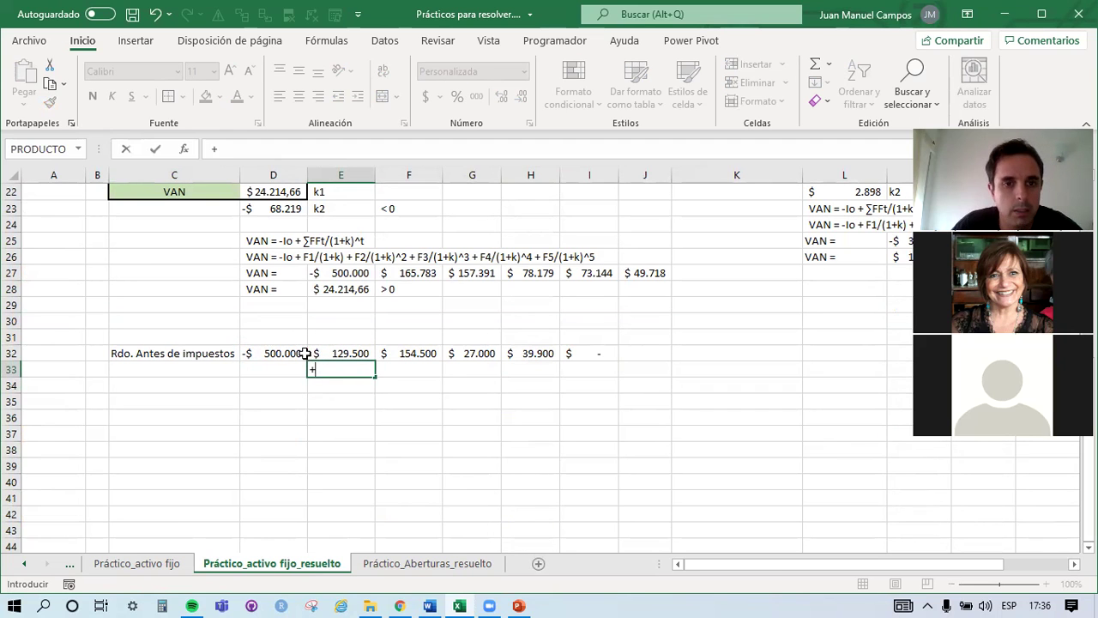
pyautogui.press('Escape')
pyautogui.press('Left')
pyautogui.write('+')
pyautogui.click(292, 353)
pyautogui.press('Tab')
pyautogui.write('+')
pyautogui.press('Up')
pyautogui.write('+')
pyautogui.press('Left')
pyautogui.hotkey('ctrl', 'Return')
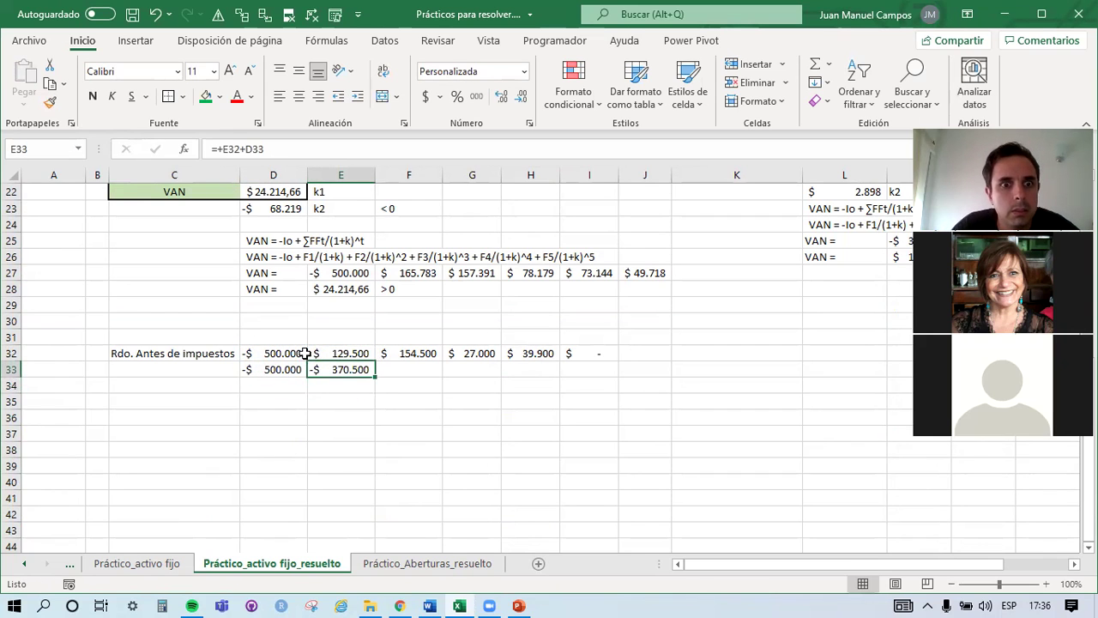
# Copy the accumulation formula from E33 across F33:I33 for years 2 to 5.
pyautogui.hotkey('ctrl', 'c')
pyautogui.press('Right')
pyautogui.hotkey('ctrl', 'v')
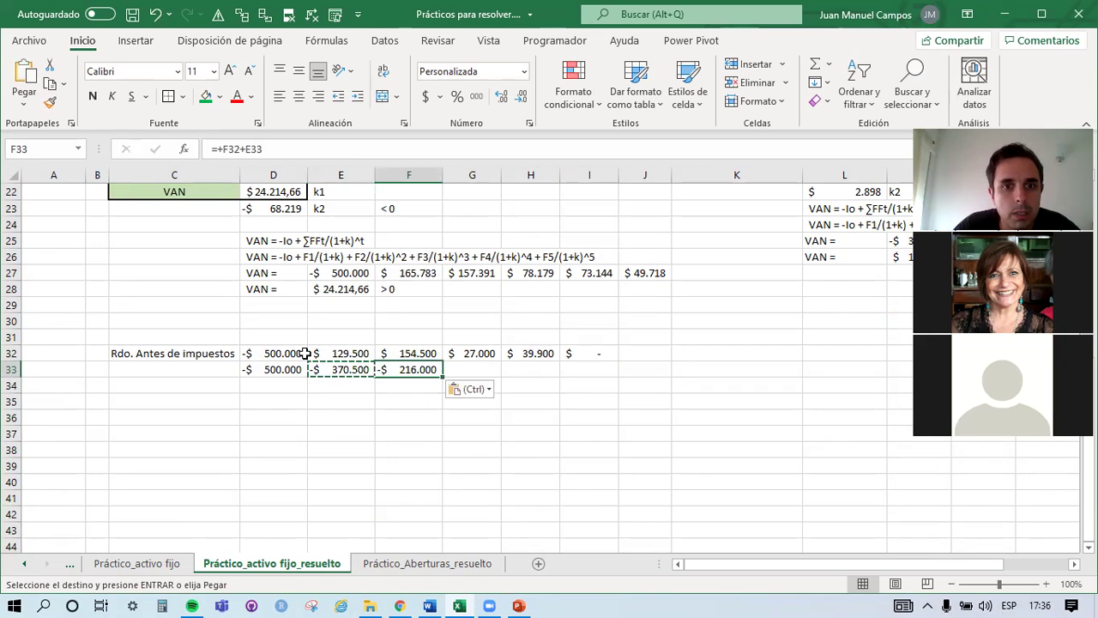
pyautogui.press('Right')
pyautogui.hotkey('ctrl', 'v')
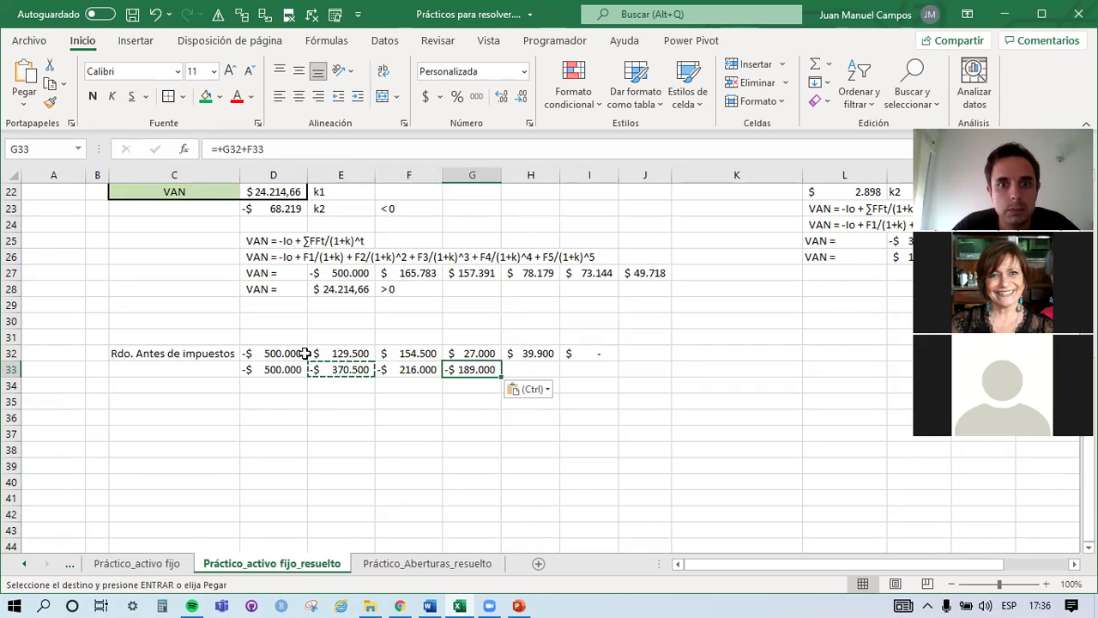
pyautogui.press('Right')
pyautogui.hotkey('ctrl', 'v')
pyautogui.press('Right')
pyautogui.hotkey('ctrl', 'v')
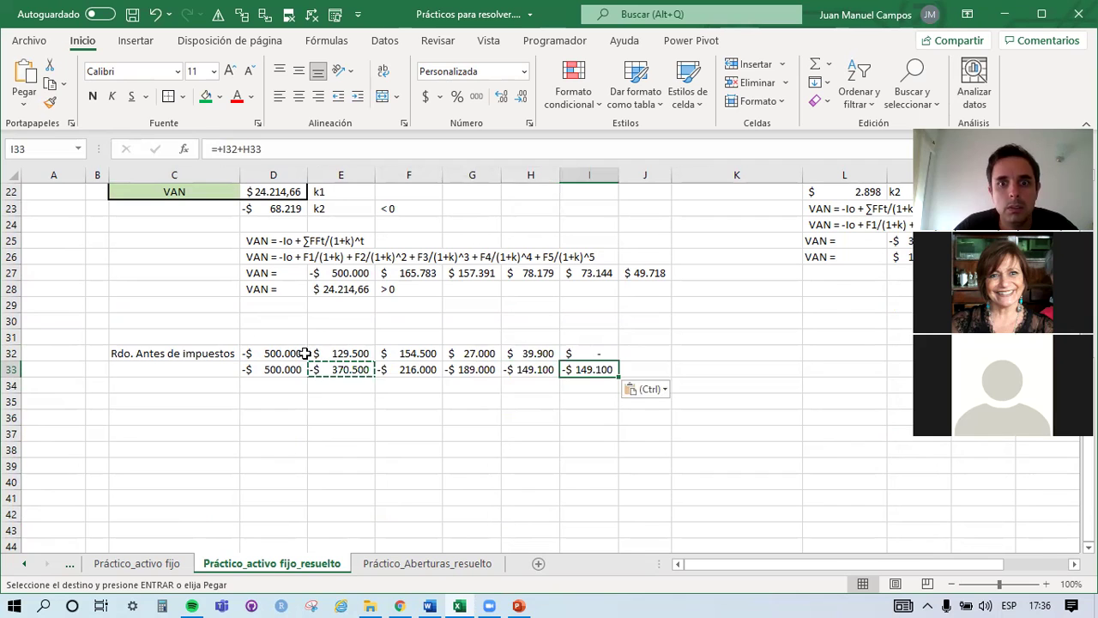
pyautogui.press('Escape')
# Check which cells each accumulation formula from E33 through I33 references.
pyautogui.press('Left')
pyautogui.press('Left')
pyautogui.press('Left')
pyautogui.press('Left')
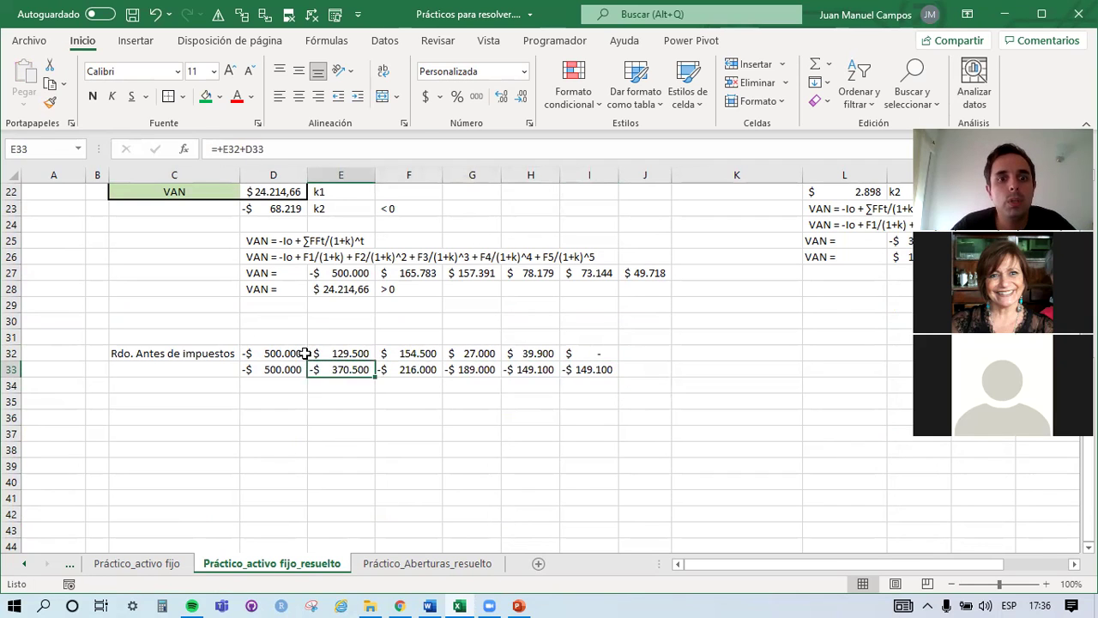
pyautogui.press('Left')
pyautogui.hotkey('shift', 'Right')
pyautogui.hotkey('shift', 'Left')
pyautogui.hotkey('shift', 'Left')
pyautogui.press('Right')
pyautogui.press('F2')
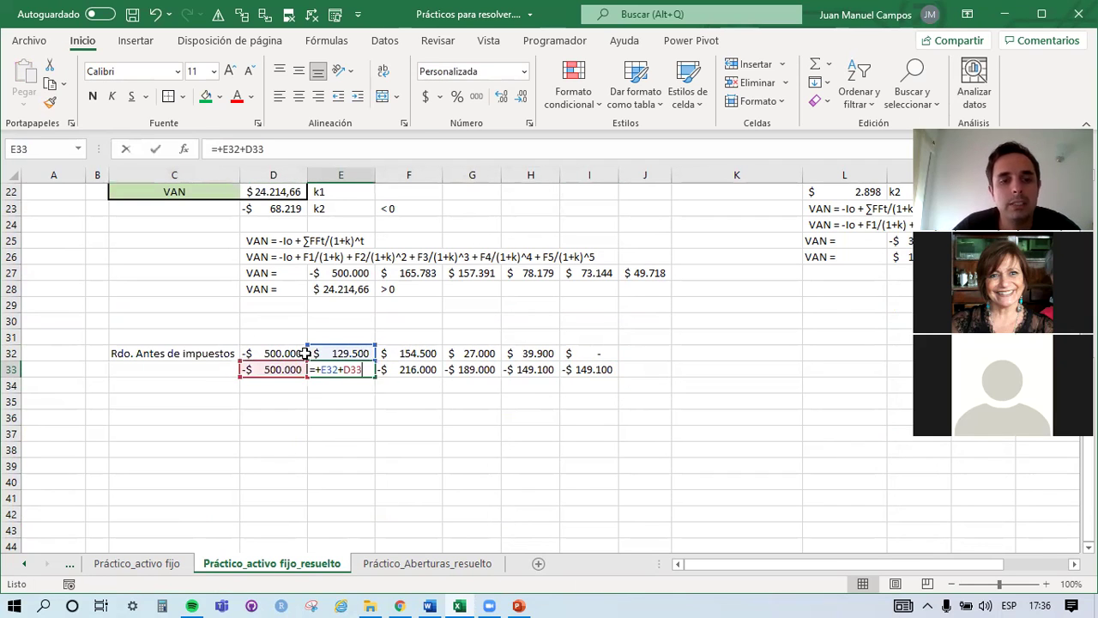
pyautogui.press('Tab')
pyautogui.press('F2')
pyautogui.press('Tab')
pyautogui.press('F2')
pyautogui.press('Tab')
pyautogui.press('F2')
pyautogui.press('Tab')
pyautogui.press('F2')
pyautogui.hotkey('ctrl', 'Return')
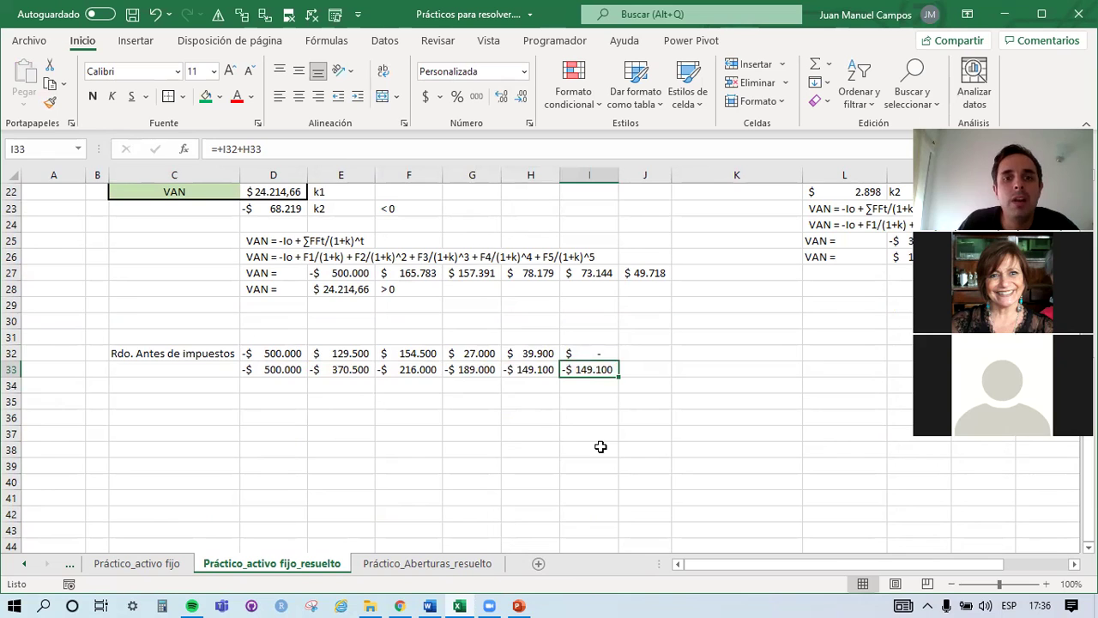
# Copy máquina 2's Rdo. Neto o FF neto row (K17:Q17) and paste it as values starting at K33.
pyautogui.scroll(7, 600, 446)
pyautogui.scroll(-5, 479, 324)
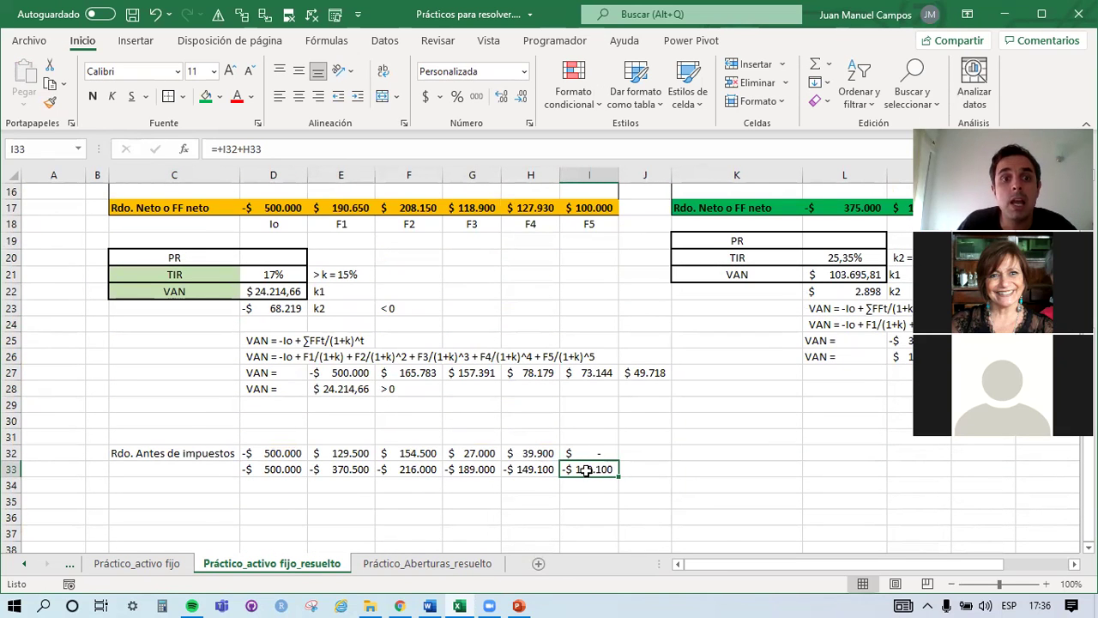
pyautogui.moveTo(737, 561); pyautogui.dragTo(832, 550)
pyautogui.scroll(3, 832, 550)
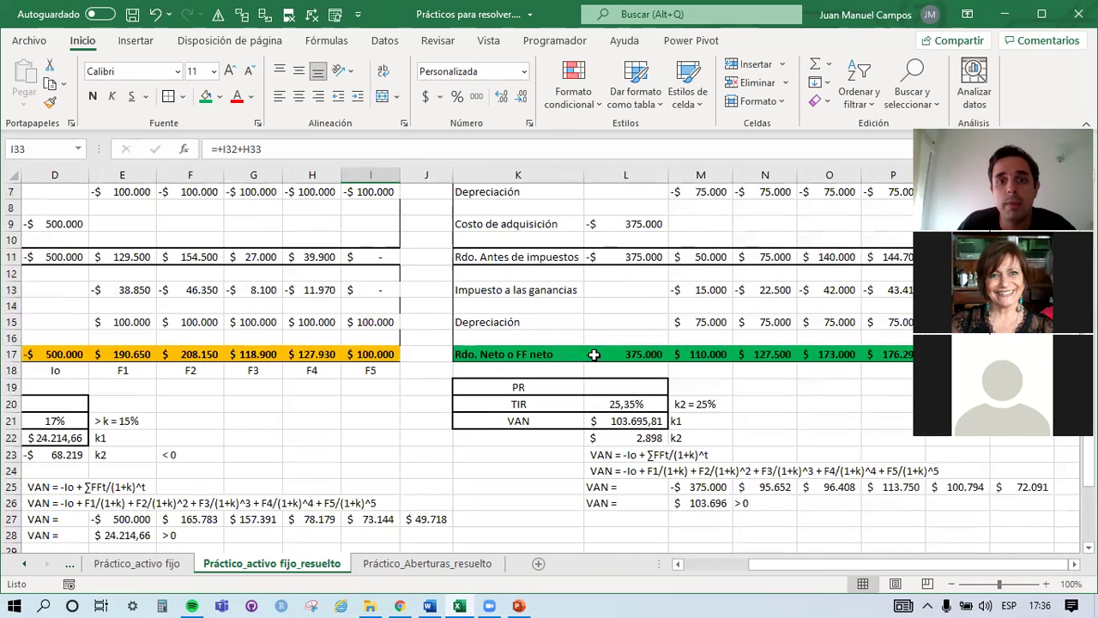
pyautogui.moveTo(541, 353); pyautogui.dragTo(646, 355)
pyautogui.hotkey('ctrl', 'c')
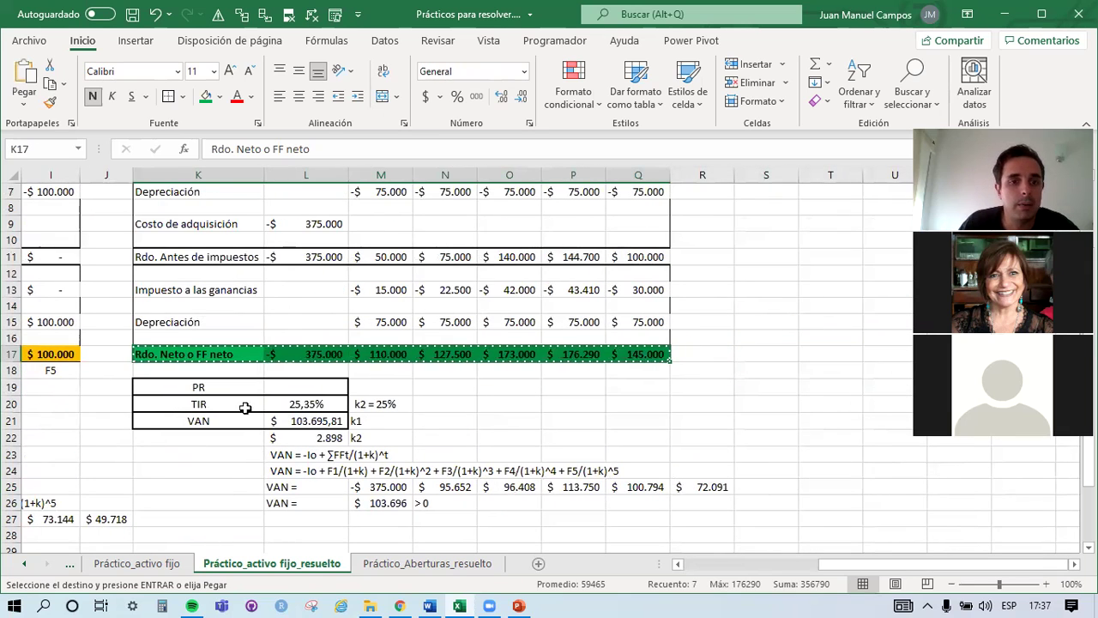
pyautogui.scroll(-4, 211, 409)
pyautogui.click(213, 421)
pyautogui.rightClick(212, 421)
pyautogui.click(414, 319)
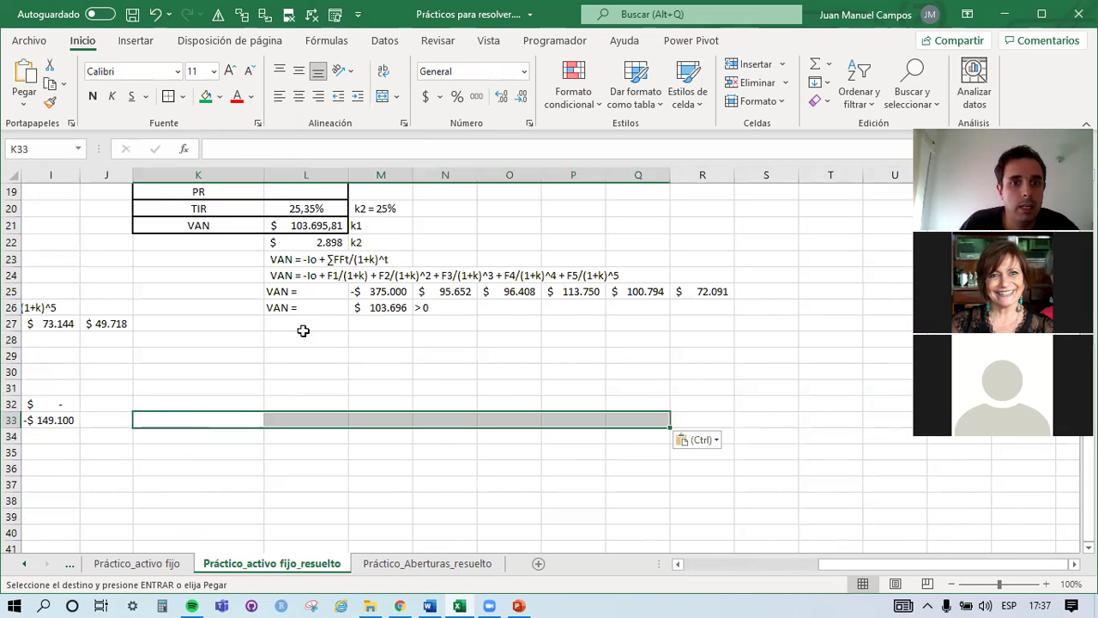
# Start máquina 2's accumulated net cash flow with =+L33 in L34 and =+M33+L34 in M34.
pyautogui.click(320, 441)
pyautogui.write('+')
pyautogui.press('Up')
pyautogui.press('Tab')
pyautogui.write('+')
pyautogui.press('Up')
pyautogui.write('+')
pyautogui.press('Left')
pyautogui.press('Return')
# Copy the accumulation formula from M34 to N34 and O34 for years 2 and 3.
pyautogui.press('Up')
pyautogui.hotkey('ctrl', 'c')
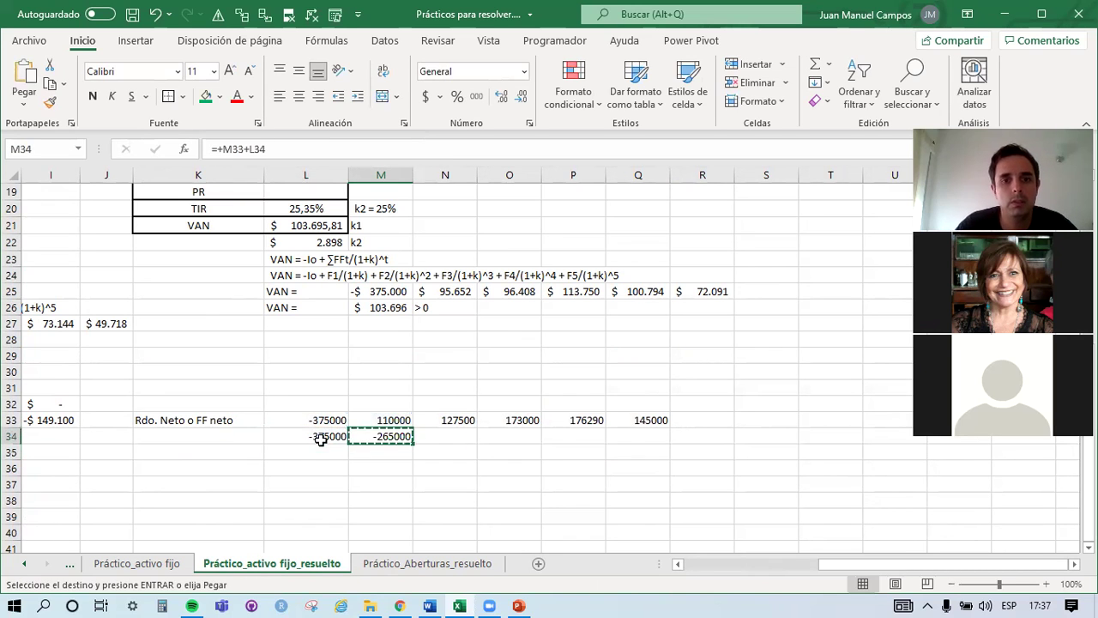
pyautogui.press('Right')
pyautogui.hotkey('ctrl', 'v')
pyautogui.press('Right')
pyautogui.hotkey('ctrl', 'v')
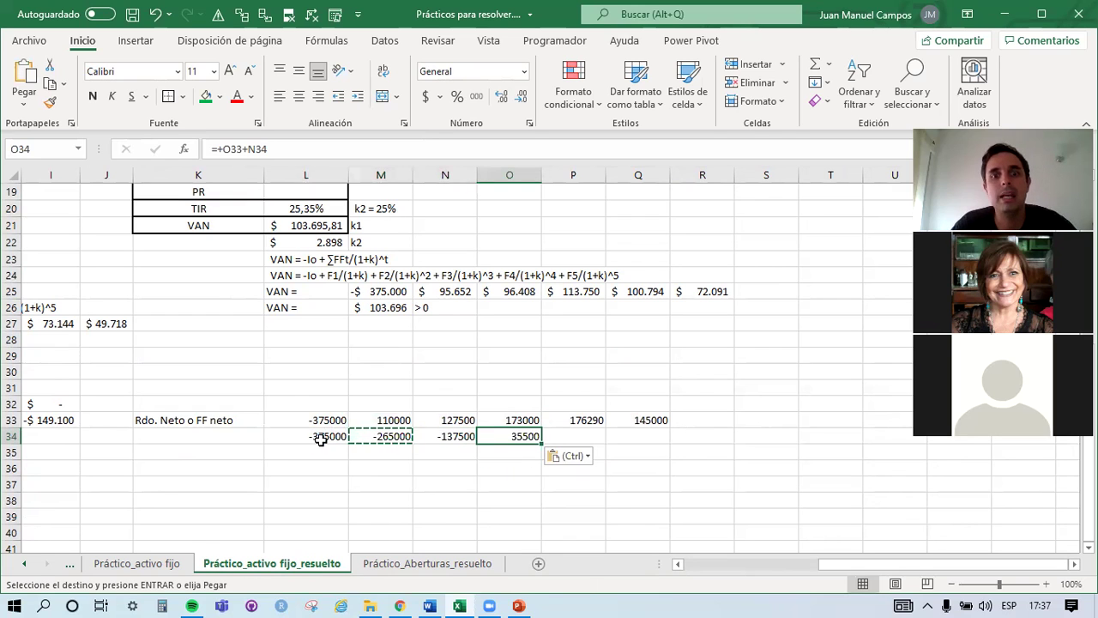
pyautogui.press('Escape')
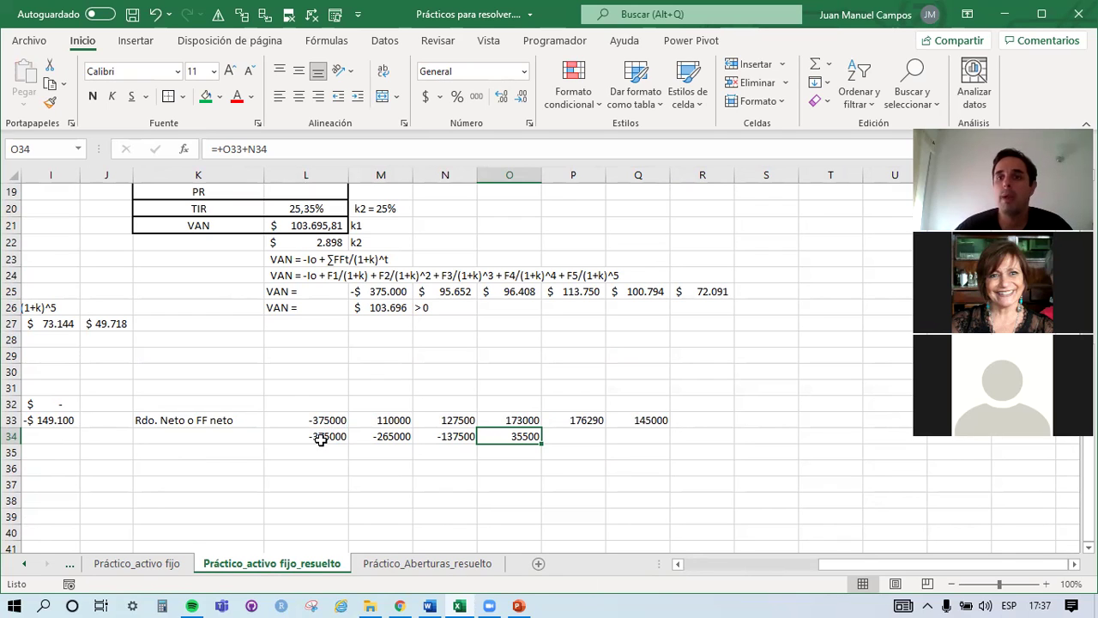
# Compare máquina 2's net cash flow rows with máquina 1's accumulated pre-tax results in rows 32 to 34.
pyautogui.press('Up')
pyautogui.press('Left')
pyautogui.press('Left')
pyautogui.press('Left')
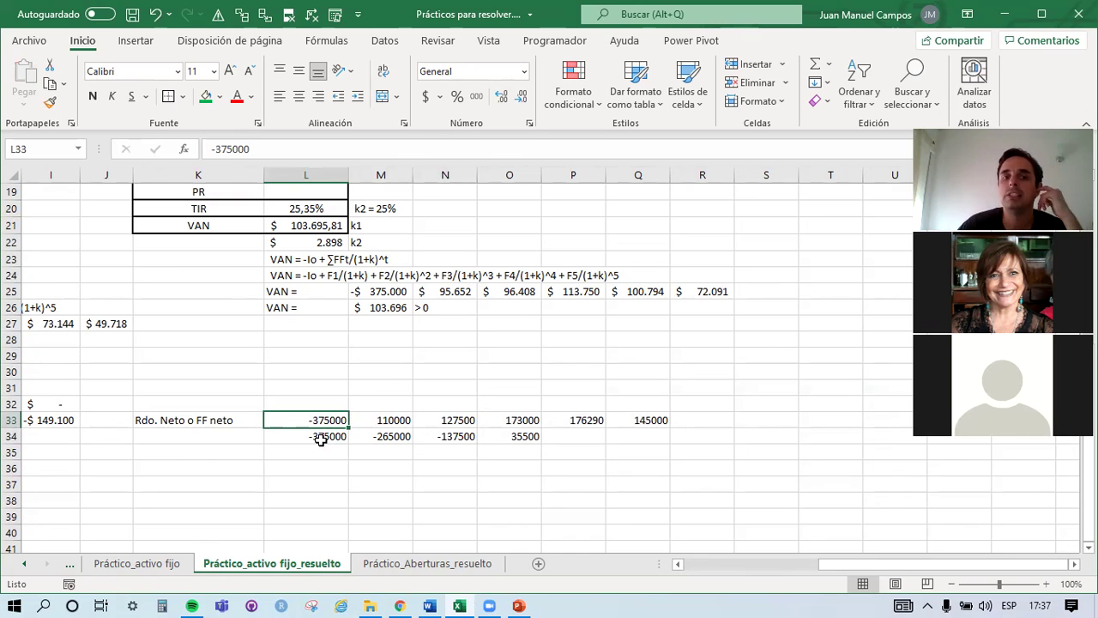
pyautogui.press('Left')
pyautogui.press('Left')
pyautogui.press('Left')
pyautogui.press('Left')
pyautogui.press('Left')
pyautogui.press('Left')
pyautogui.press('Left')
pyautogui.press('Left')
pyautogui.press('Left')
pyautogui.press('Left')
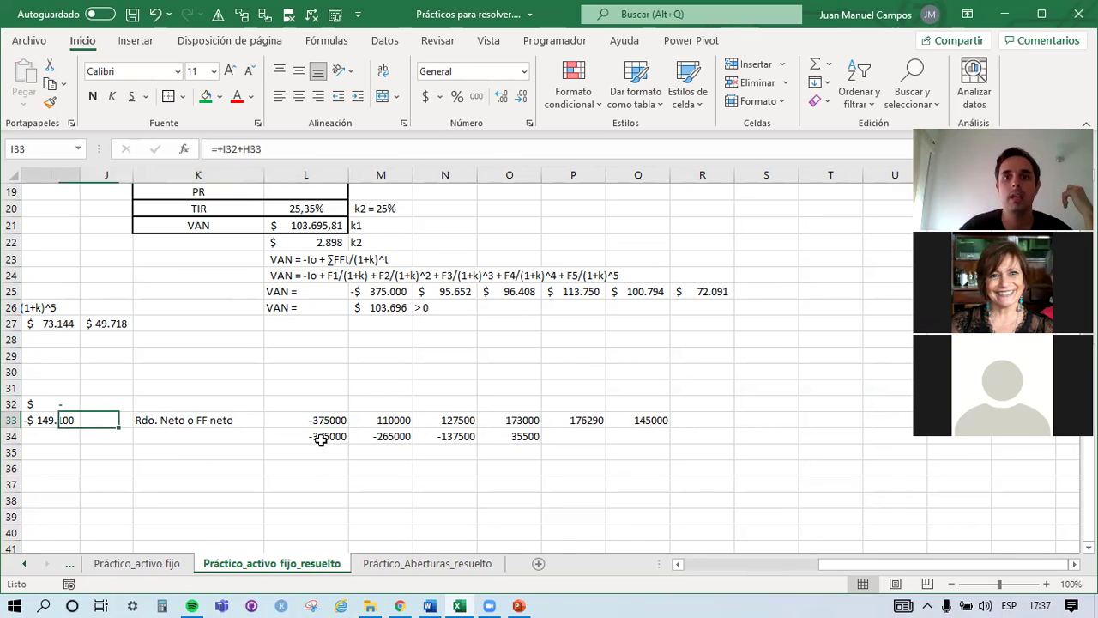
pyautogui.press('Up')
pyautogui.press('Right')
pyautogui.press('Right')
pyautogui.press('Right')
pyautogui.press('Right')
pyautogui.press('Right')
pyautogui.press('Right')
pyautogui.press('Right')
pyautogui.press('Right')
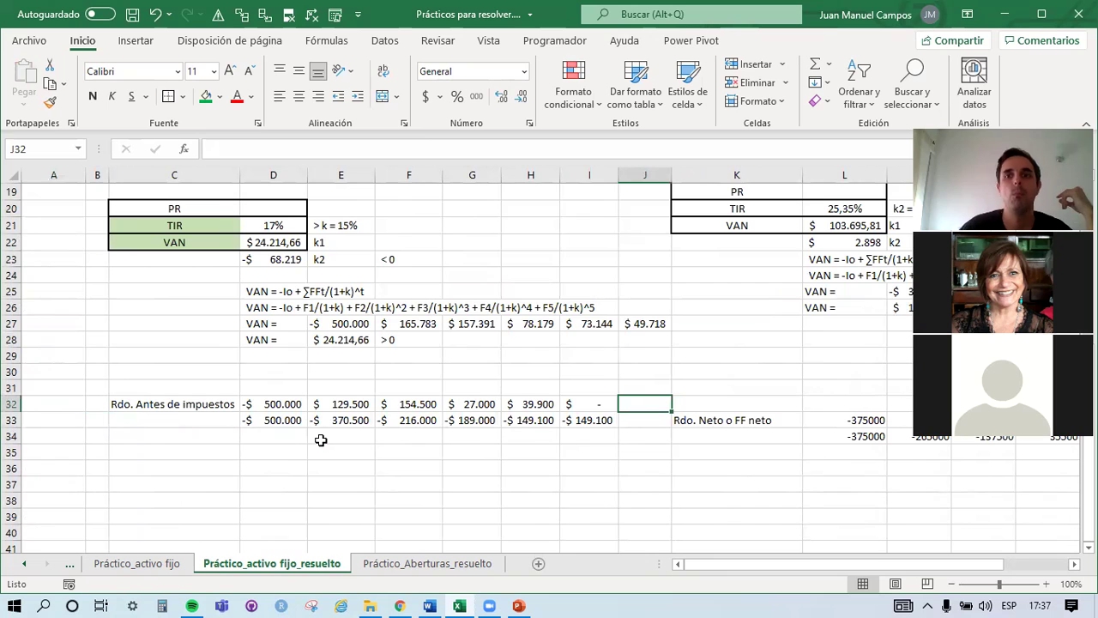